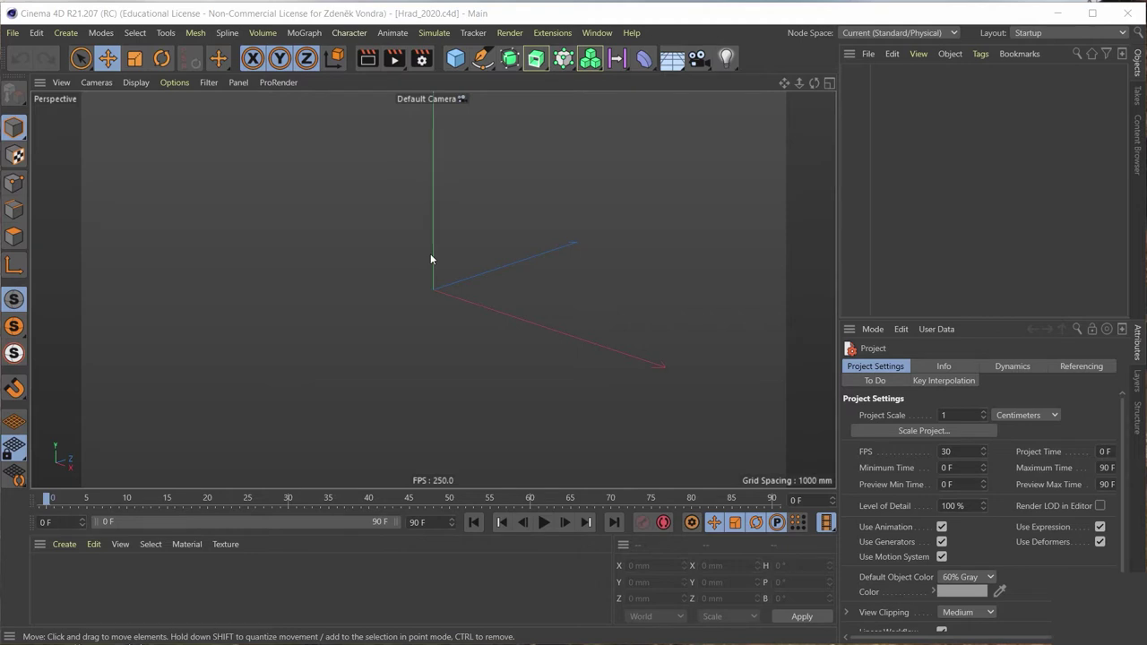
Step: Switch from the empty Hrad_2020 scene to the IMG_1805.JPG reference photo window
key("alt+Tab")
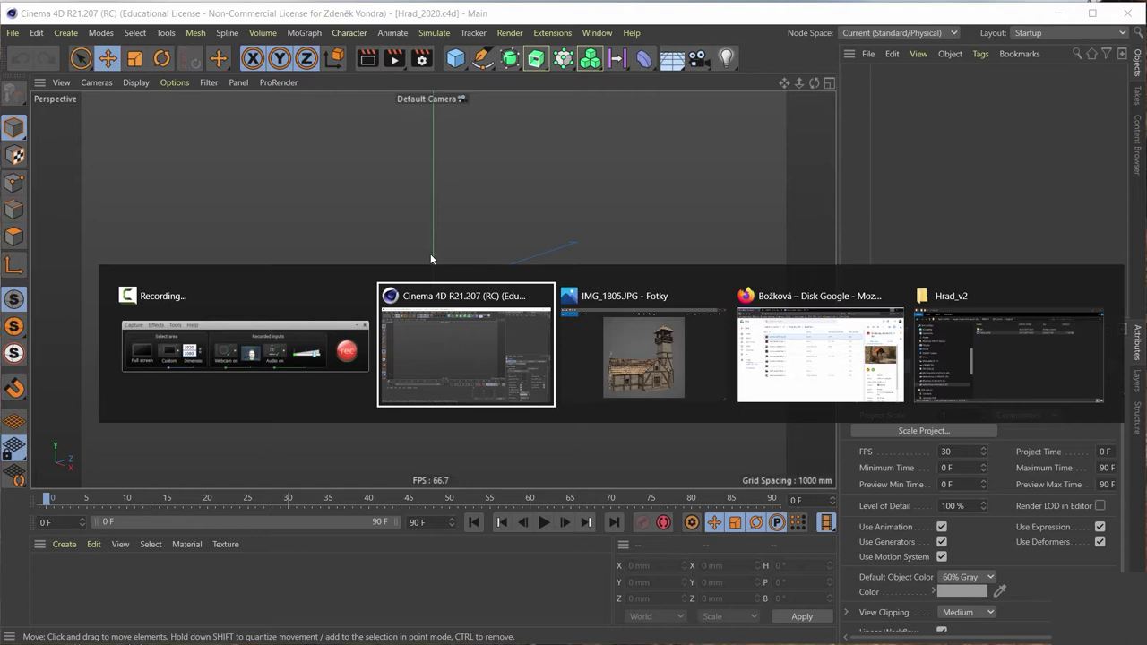
key("alt+Tab")
key("alt+Tab")
key("alt+Tab")
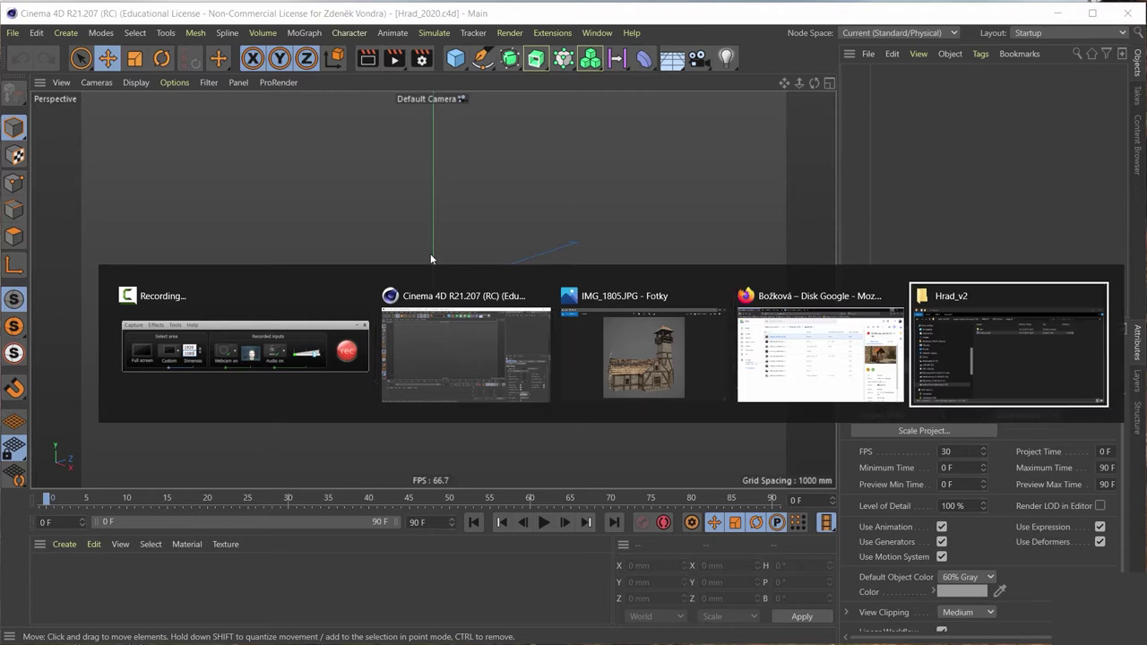
key("alt+Tab")
key("alt+Tab")
key("alt+Tab")
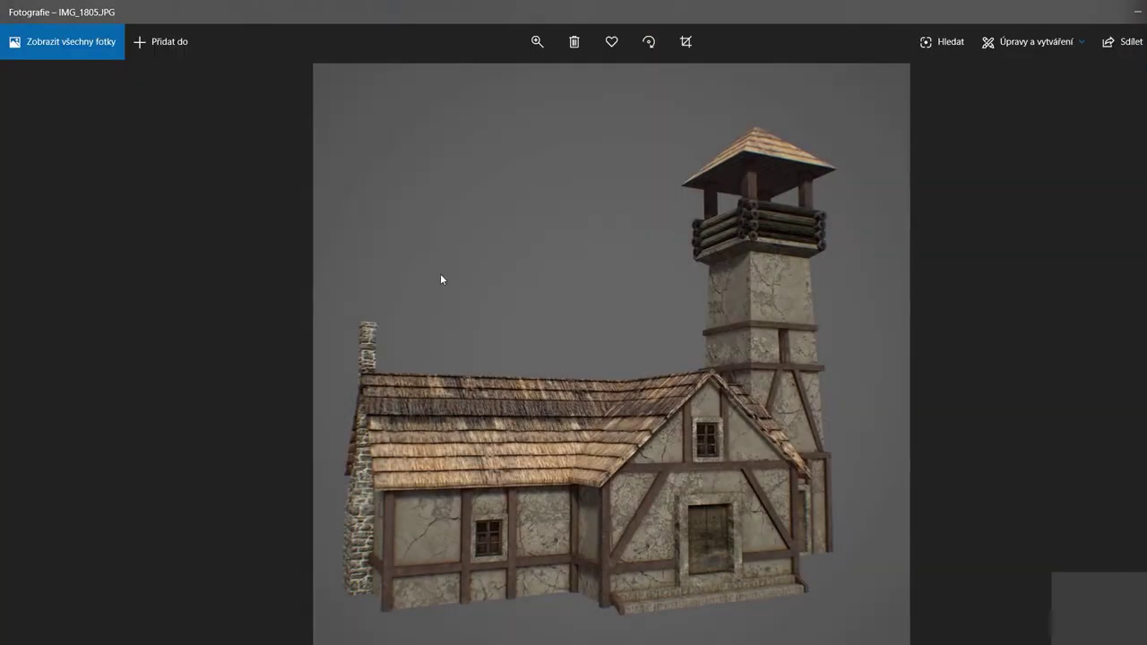
Step: Browse forward through the castle reference photos and back again
key("Right")
key("Right")
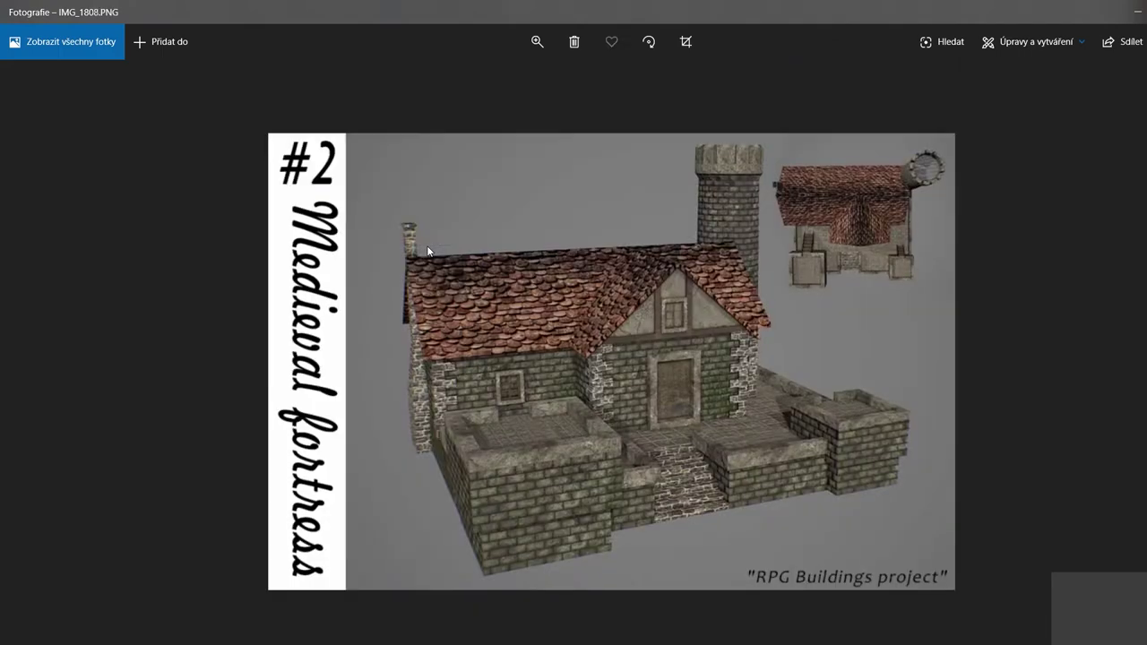
key("Right")
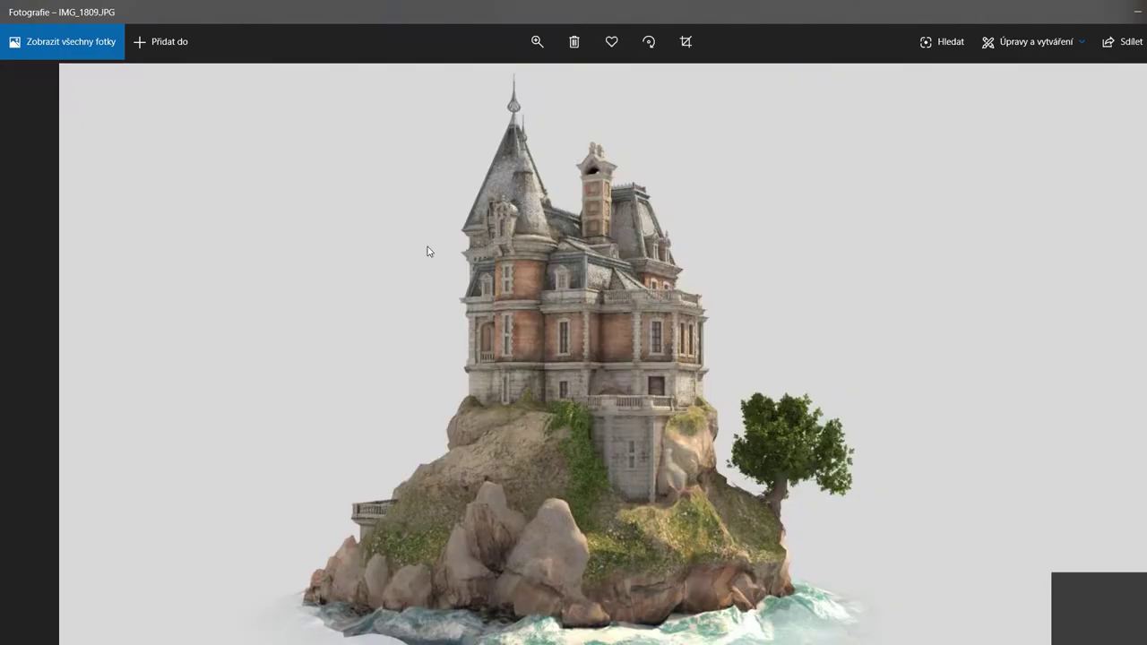
key("Right")
key("Right")
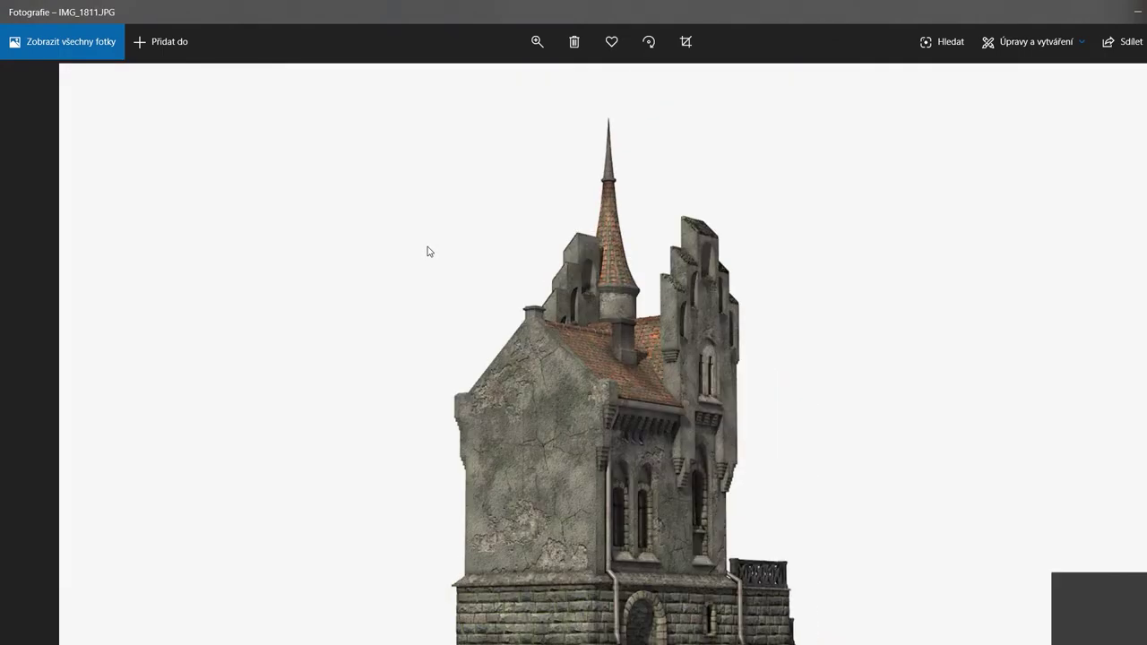
key("Right")
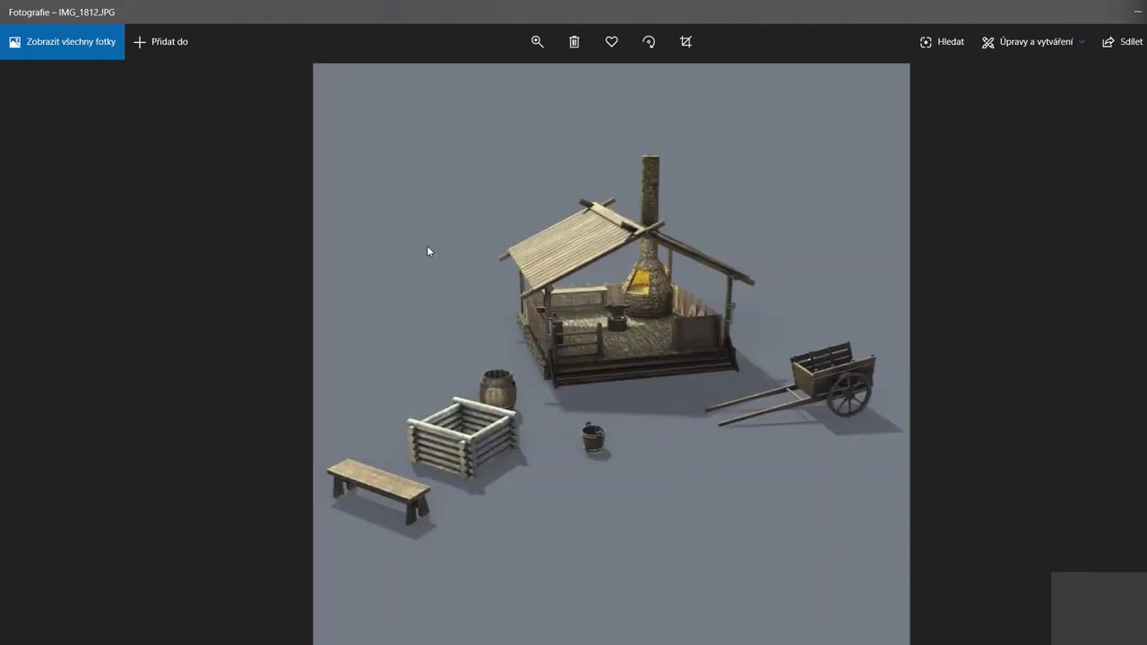
key("Left")
key("Left")
key("Left")
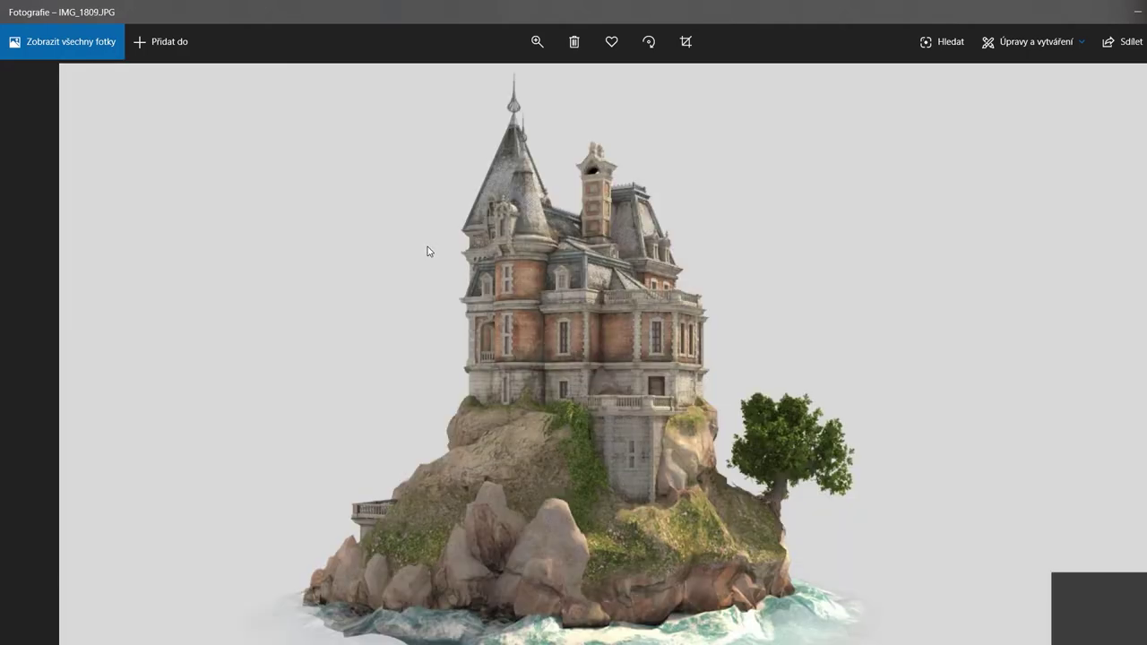
key("Left")
Step: Settle on the IMG_1808.PNG medieval fortress image, then return to Cinema 4D
key("Right")
key("Right")
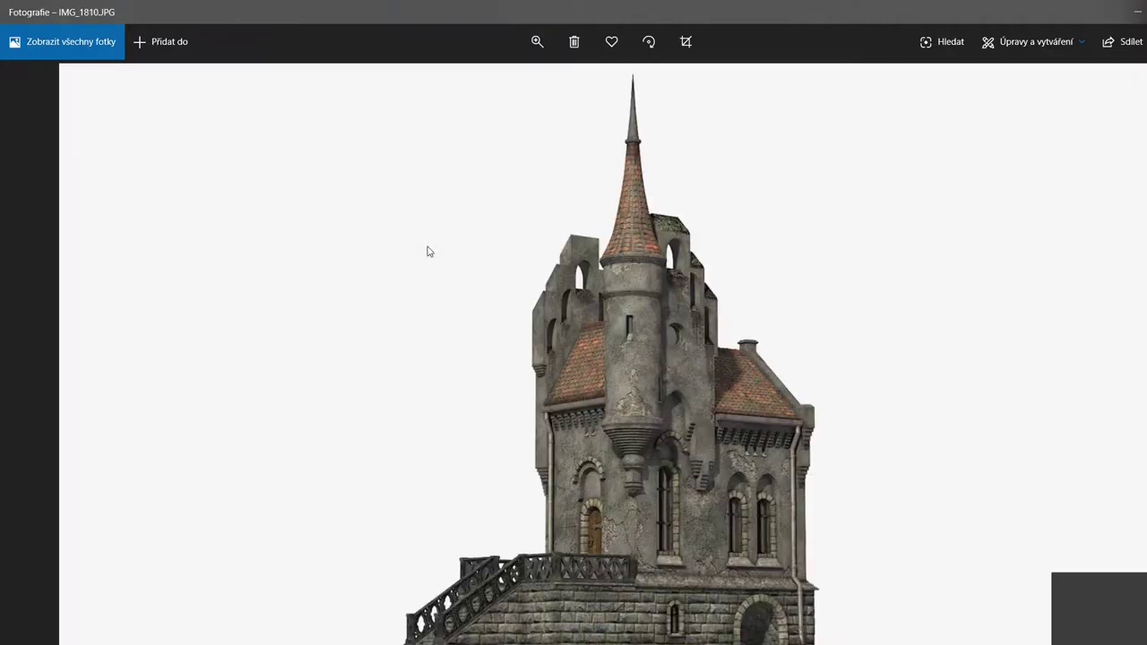
key("Right")
key("Right")
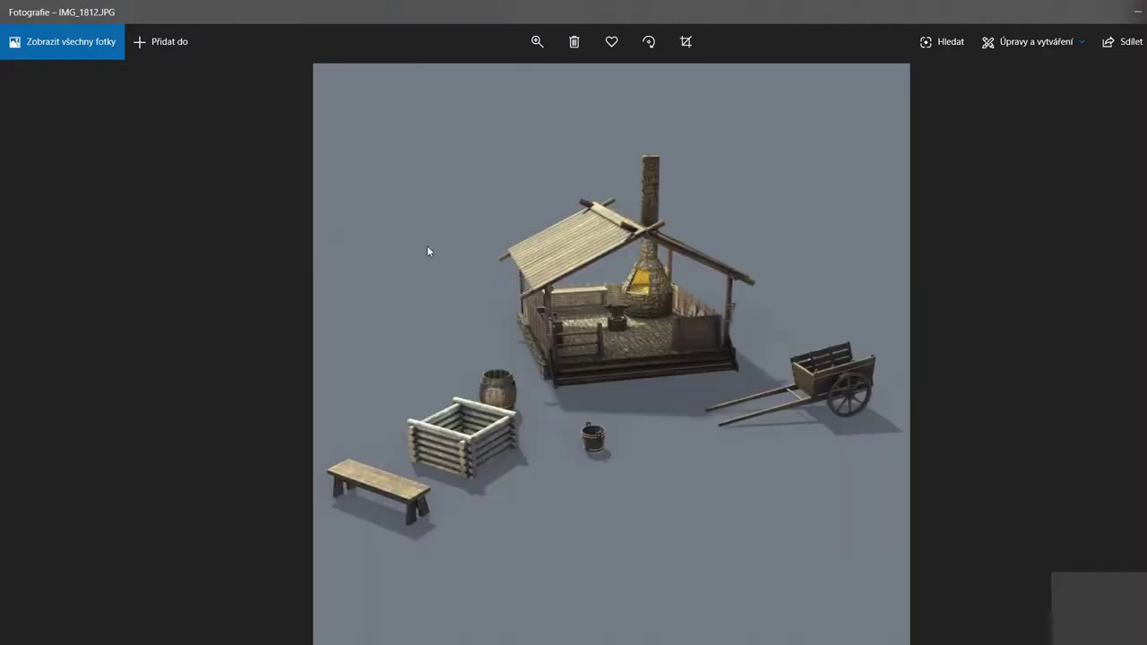
key("Left")
key("Left")
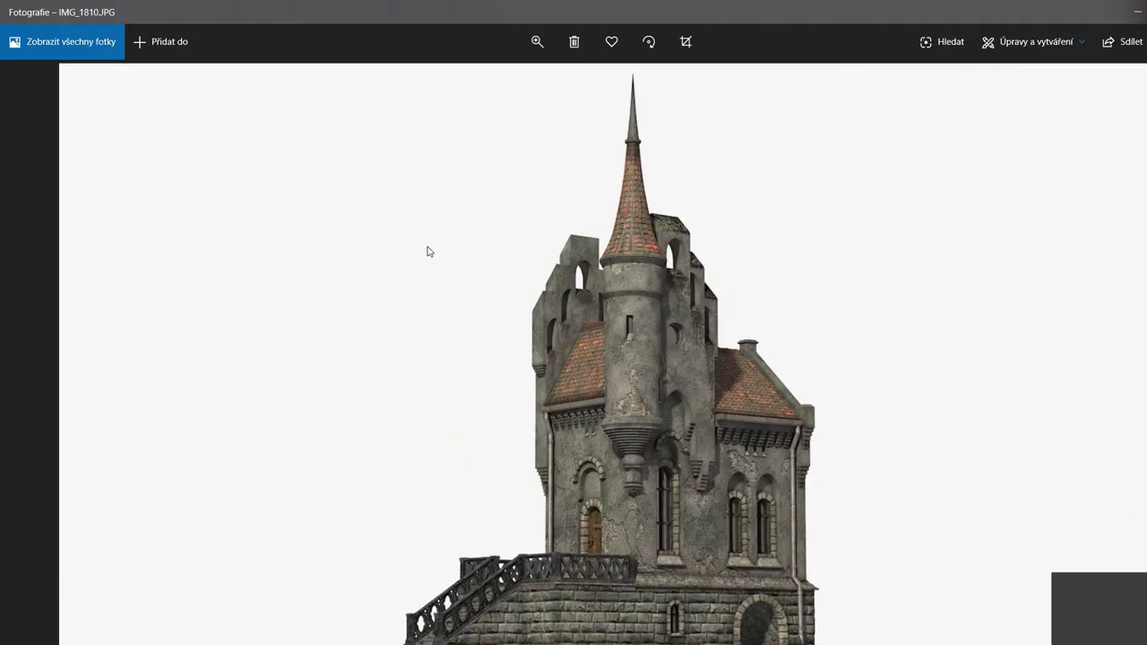
key("Left")
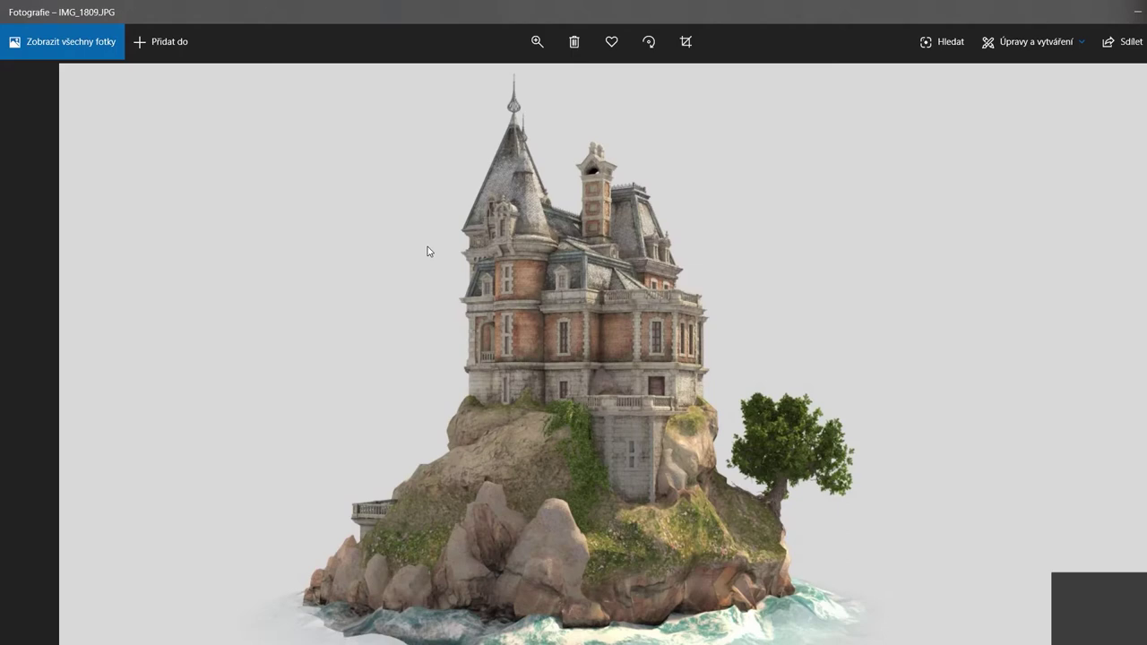
key("Left")
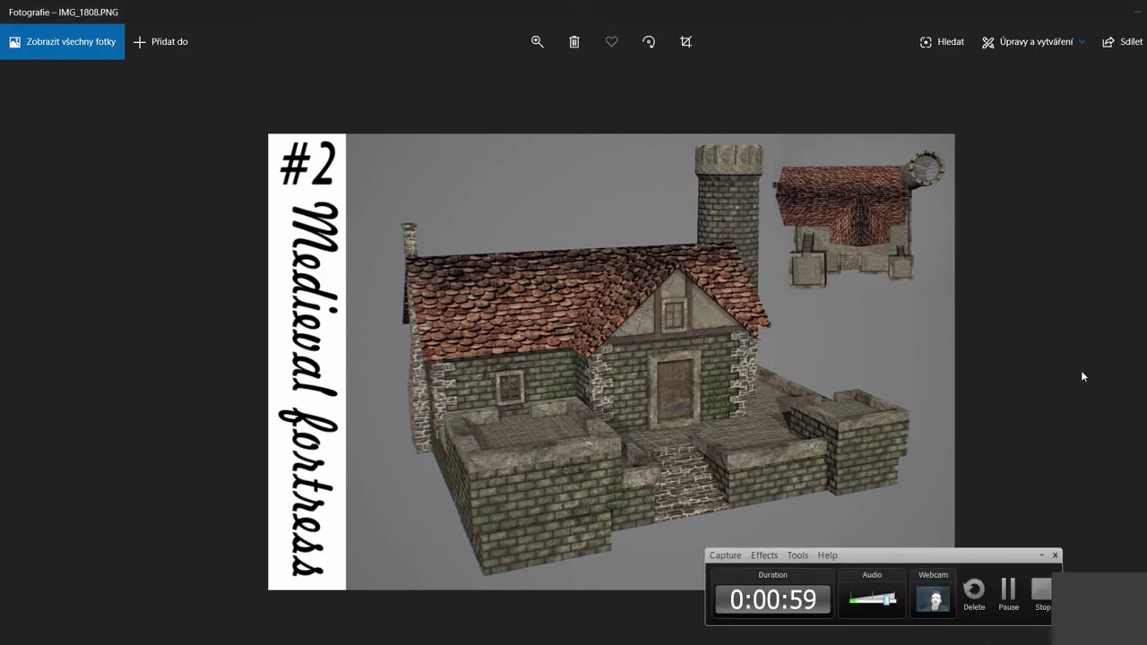
left_click(1040, 556)
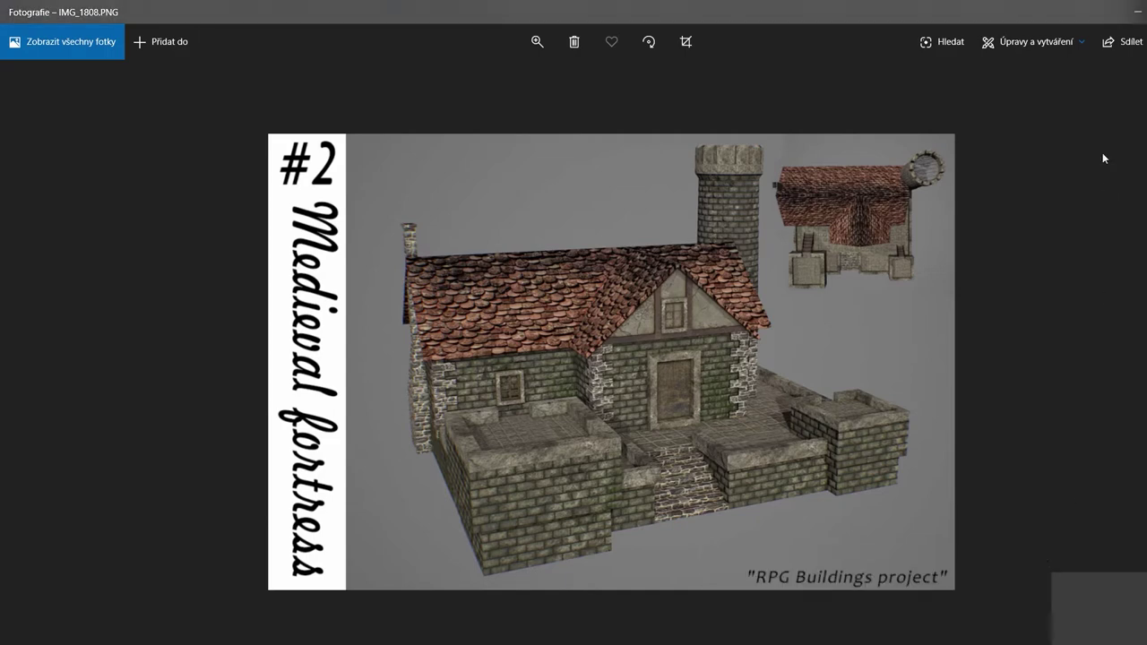
key("alt+Tab")
key("alt+Tab")
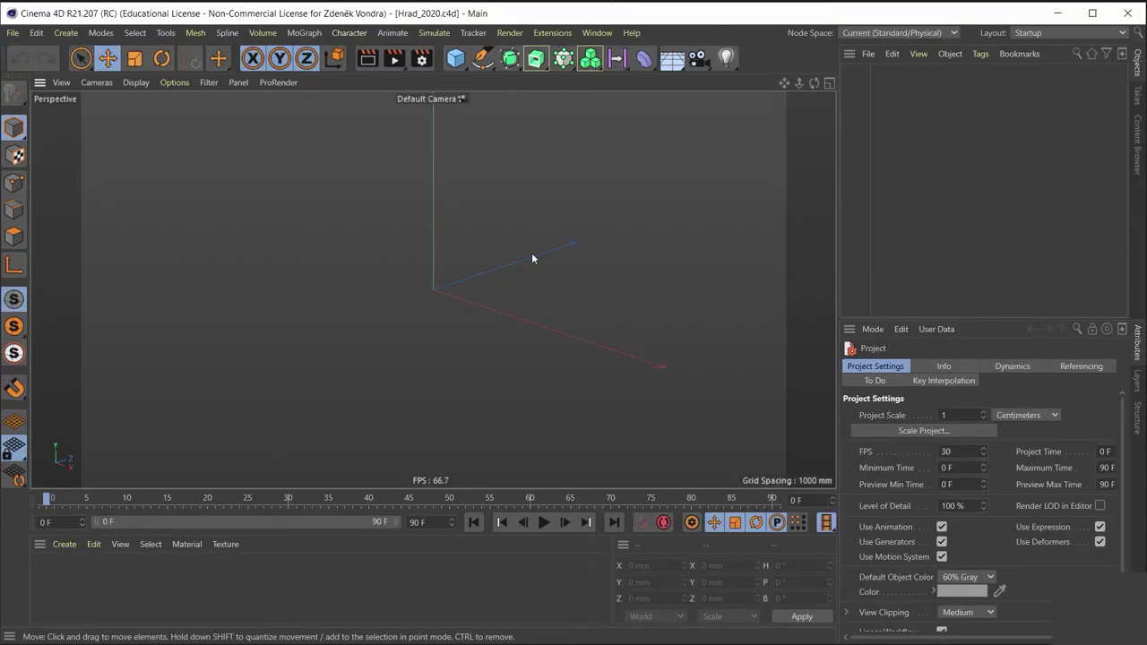
Step: Switch to the hrad_2019.c4d project and orbit around the castle to its dark side wing
key("v")
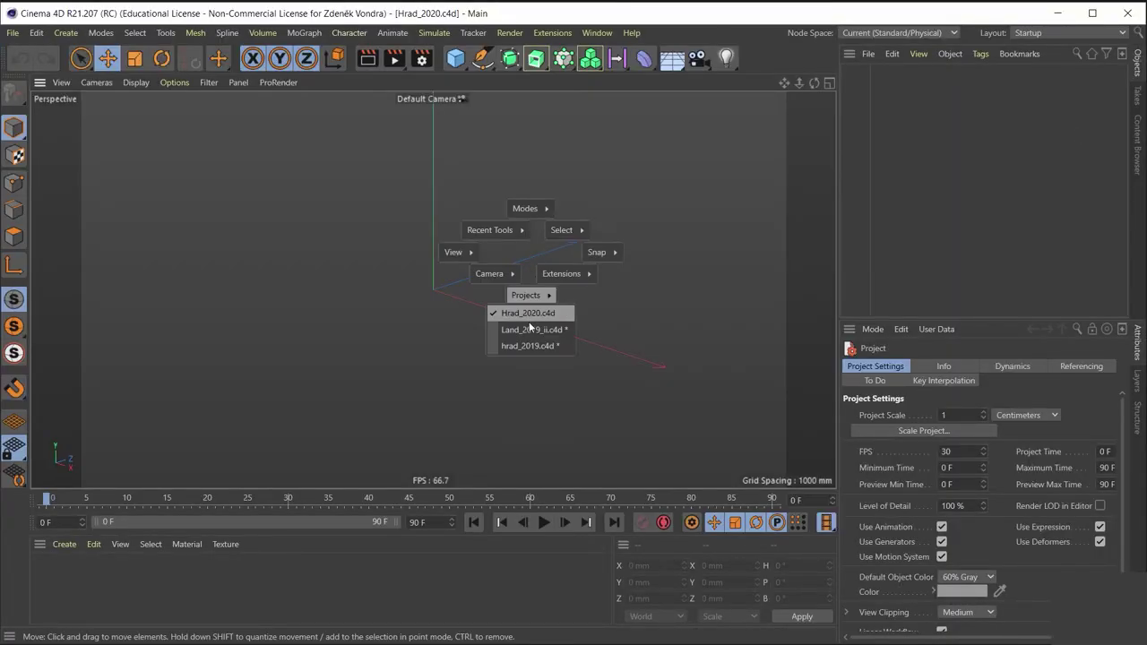
left_click(531, 346)
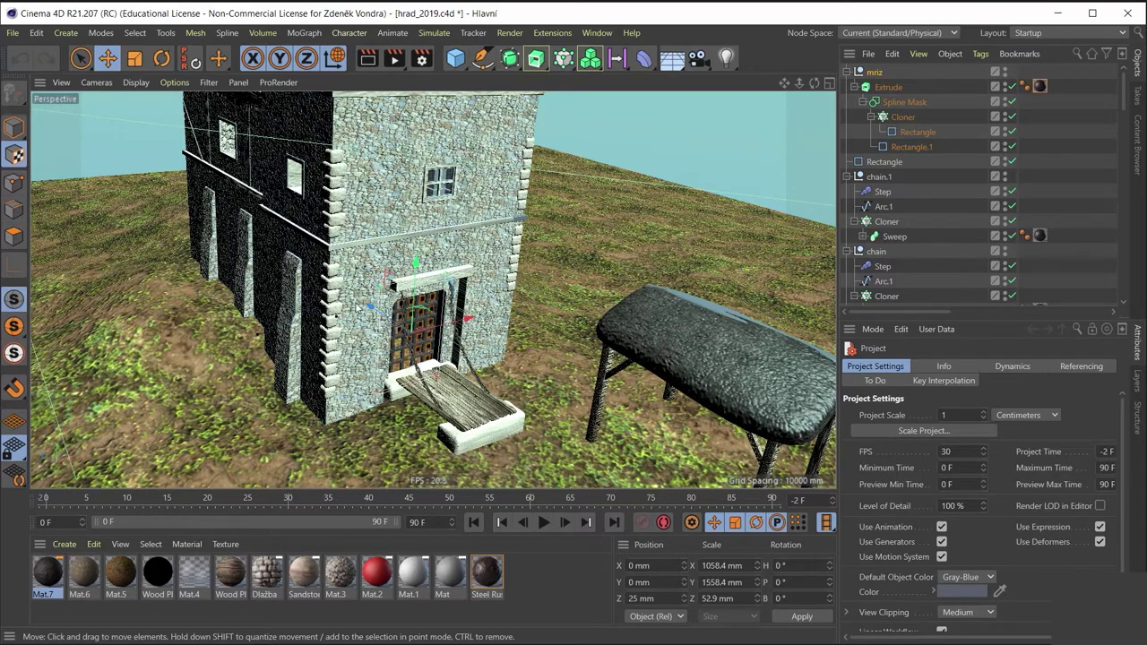
mouse_move(327, 210)
left_mouse_down("alt")
mouse_move(504, 241)
mouse_move(464, 242)
left_mouse_up("alt")
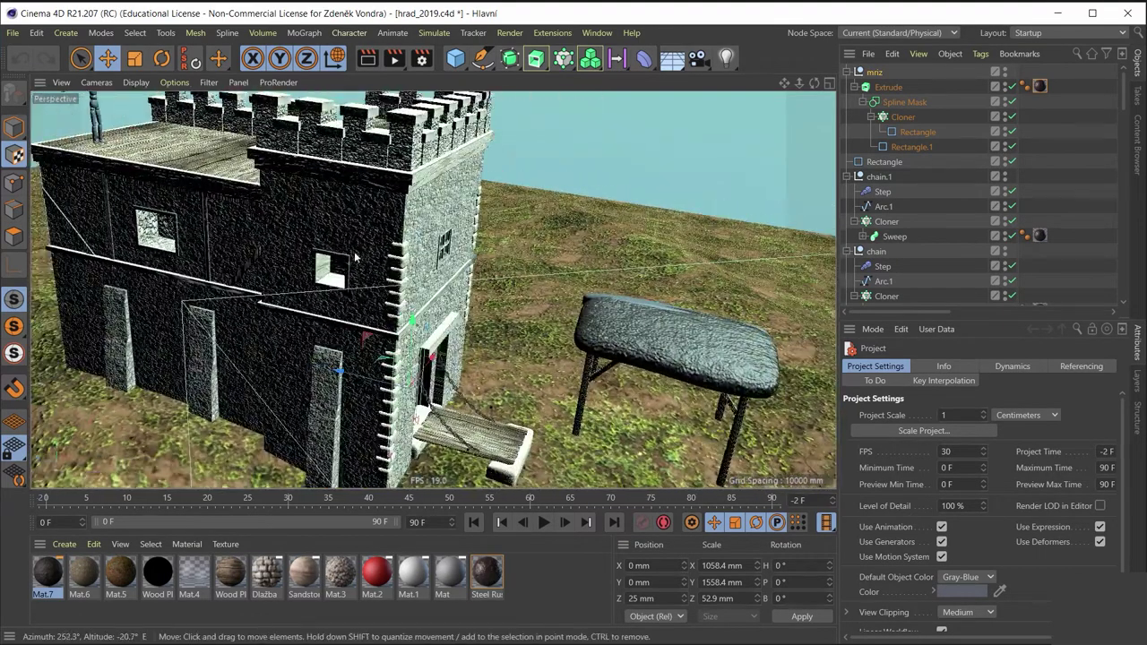
mouse_move(354, 257)
left_mouse_down("alt")
mouse_move(357, 236)
mouse_move(194, 218)
left_mouse_up("alt")
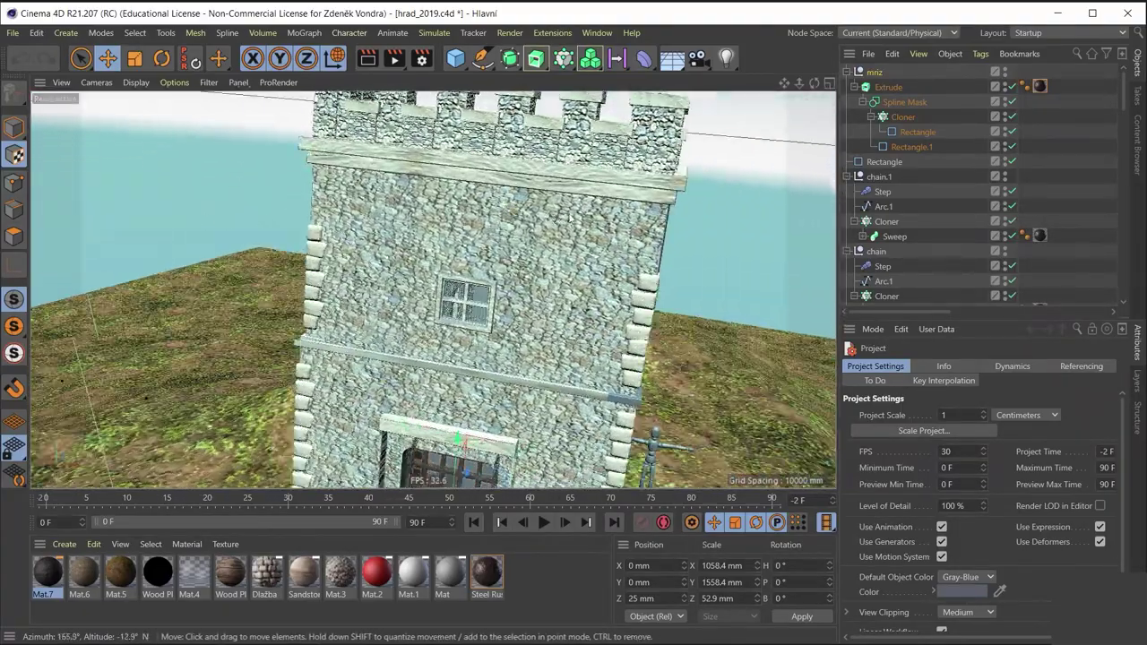
mouse_move(570, 219)
left_mouse_down("alt")
mouse_move(742, 61)
mouse_move(616, 199)
left_mouse_up("alt")
right_click_drag(423, 140, 514, 268, "alt")
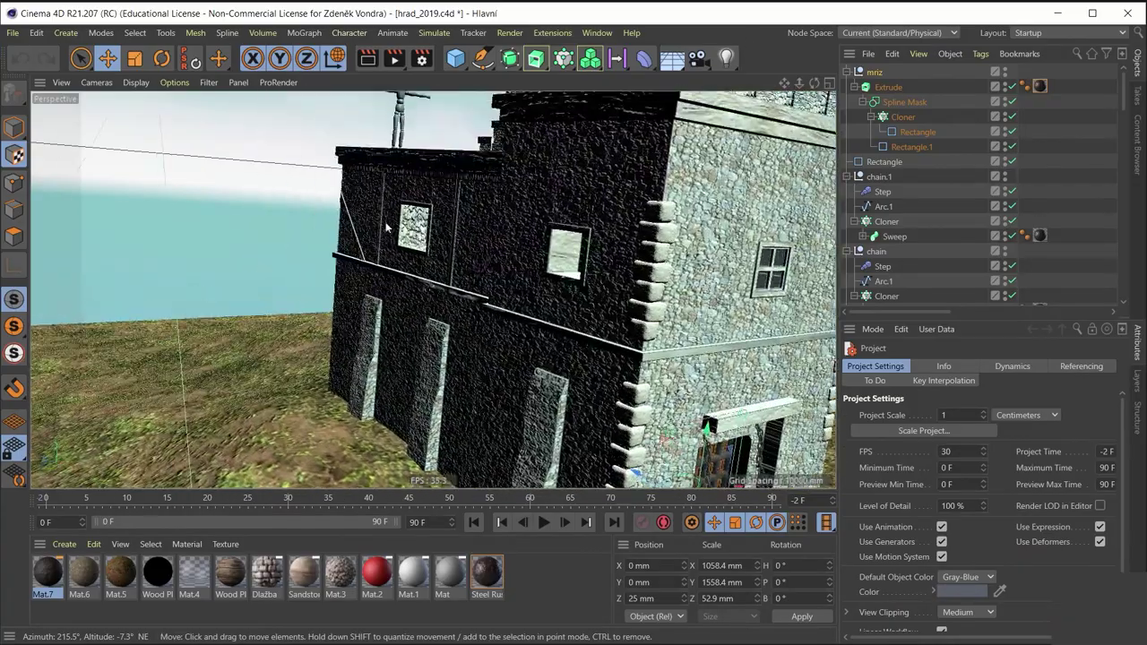
Step: Inspect the wall window, gate, drawbridge and the whole gate tower with its shelter
mouse_move(514, 268)
left_mouse_down("alt")
mouse_move(254, 190)
mouse_move(481, 262)
mouse_move(472, 299)
mouse_move(492, 231)
left_mouse_up("alt")
mouse_move(562, 297)
left_mouse_down("alt")
mouse_move(405, 378)
mouse_move(516, 242)
mouse_move(498, 190)
mouse_move(602, 231)
mouse_move(476, 228)
left_mouse_up("alt")
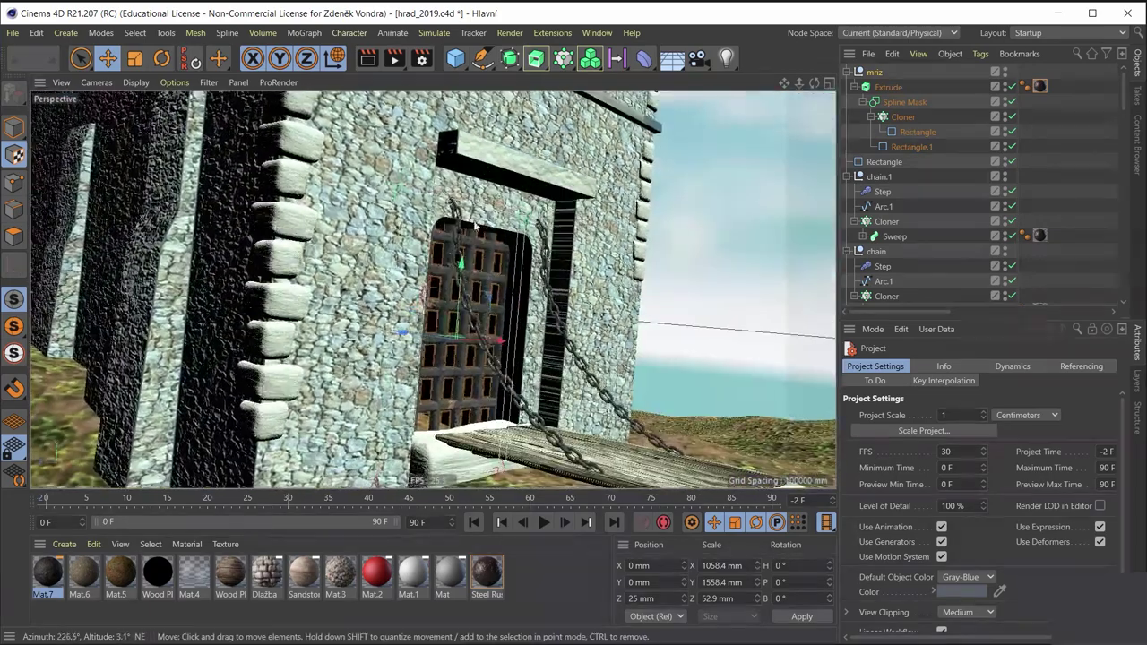
right_click_drag(637, 434, 278, 191, "alt")
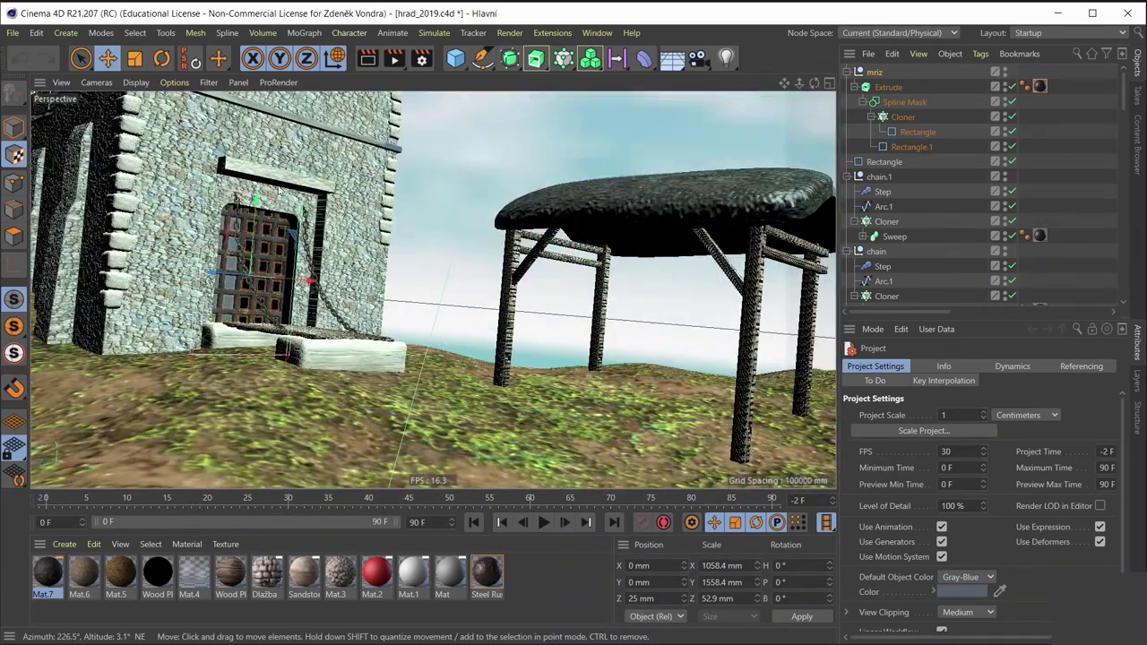
mouse_move(278, 190)
left_mouse_down("alt")
mouse_move(308, 290)
mouse_move(353, 358)
left_mouse_up("alt")
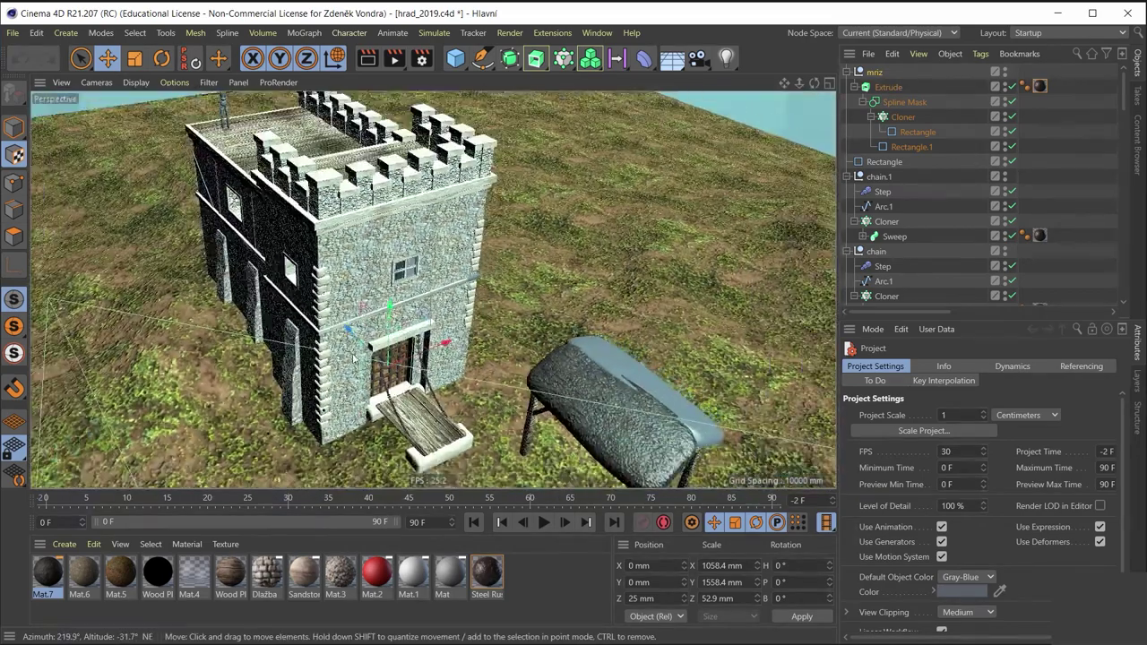
middle_click_drag(354, 358, 335, 291, "alt")
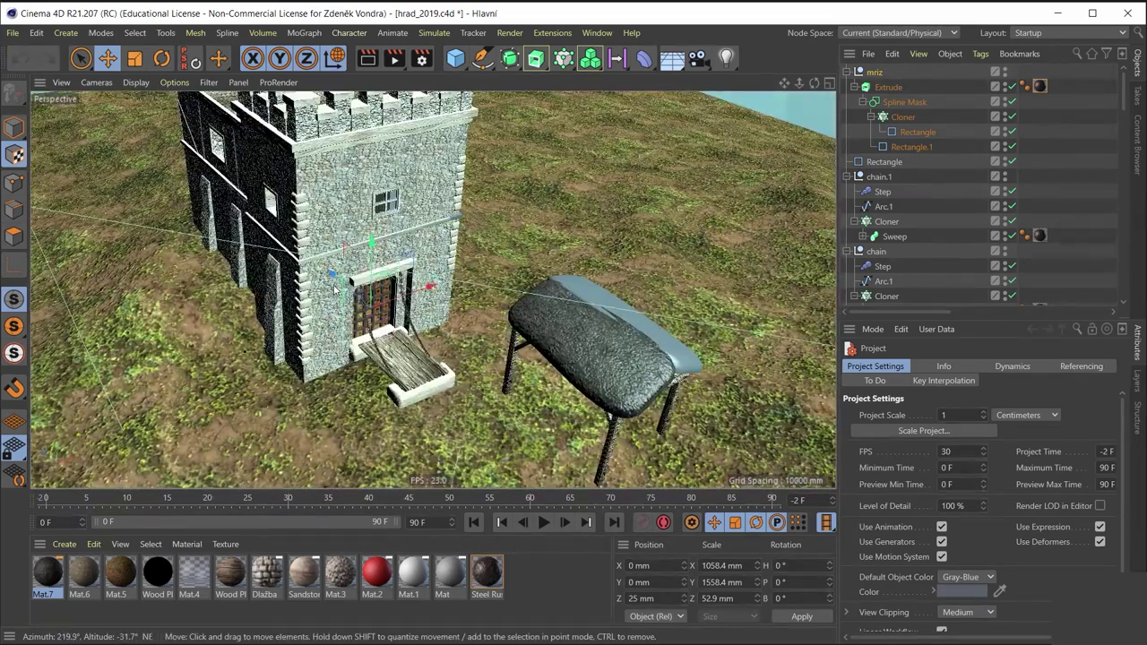
key("v")
mouse_move(327, 327)
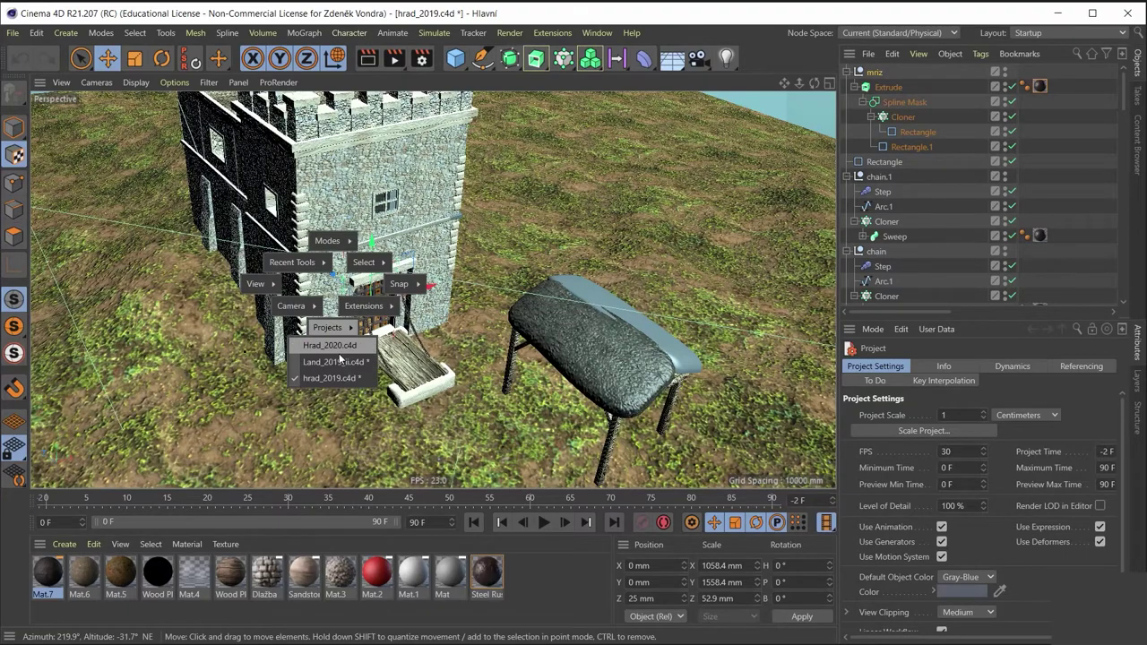
left_click(341, 358)
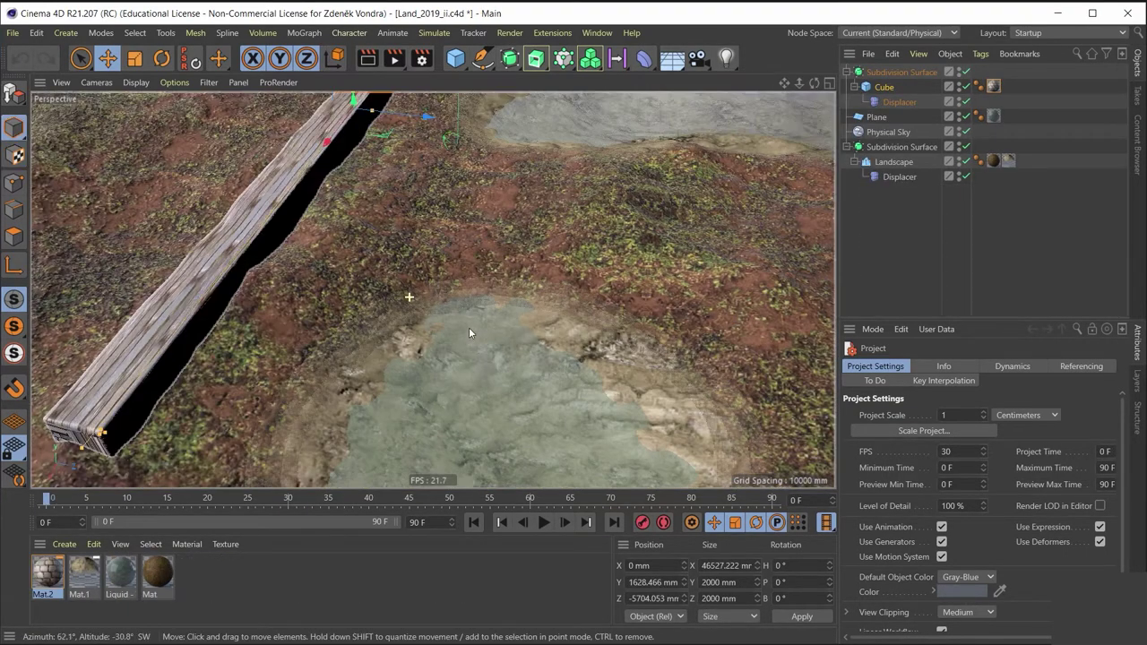
mouse_move(468, 327)
left_mouse_down("alt")
mouse_move(462, 383)
mouse_move(400, 387)
mouse_move(247, 297)
left_mouse_up("alt")
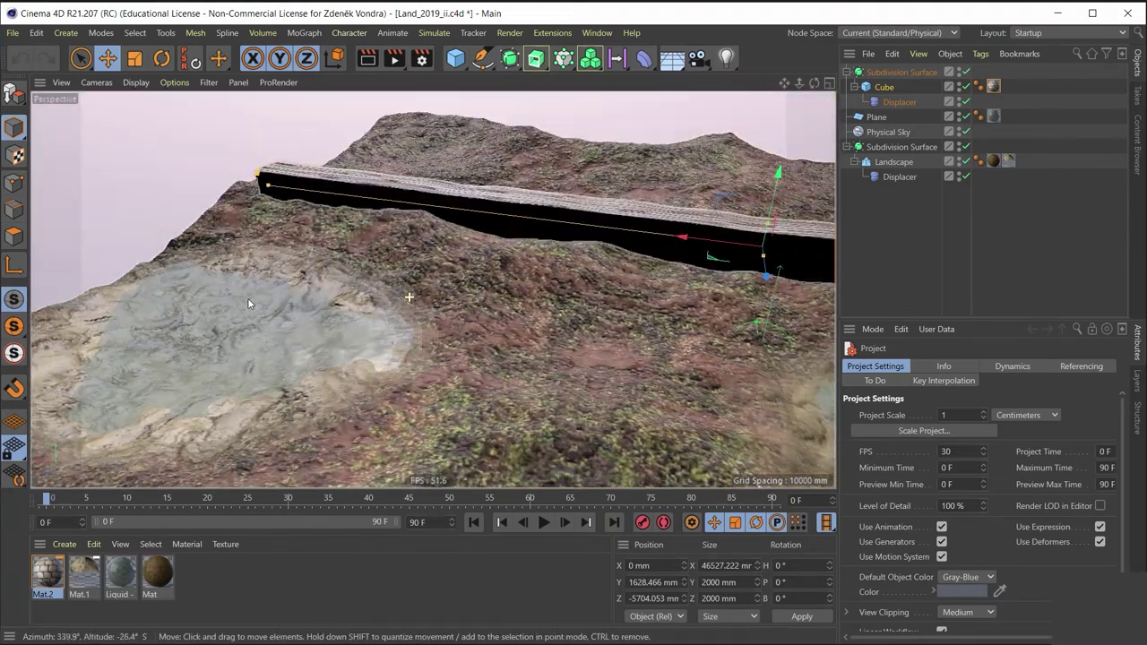
mouse_move(444, 338)
left_mouse_down("alt")
mouse_move(520, 351)
mouse_move(557, 333)
mouse_move(654, 329)
mouse_move(554, 370)
mouse_move(516, 399)
mouse_move(509, 430)
mouse_move(478, 416)
mouse_move(472, 386)
mouse_move(500, 331)
mouse_move(541, 319)
mouse_move(337, 314)
mouse_move(325, 391)
mouse_move(386, 423)
mouse_move(397, 286)
left_mouse_up("alt")
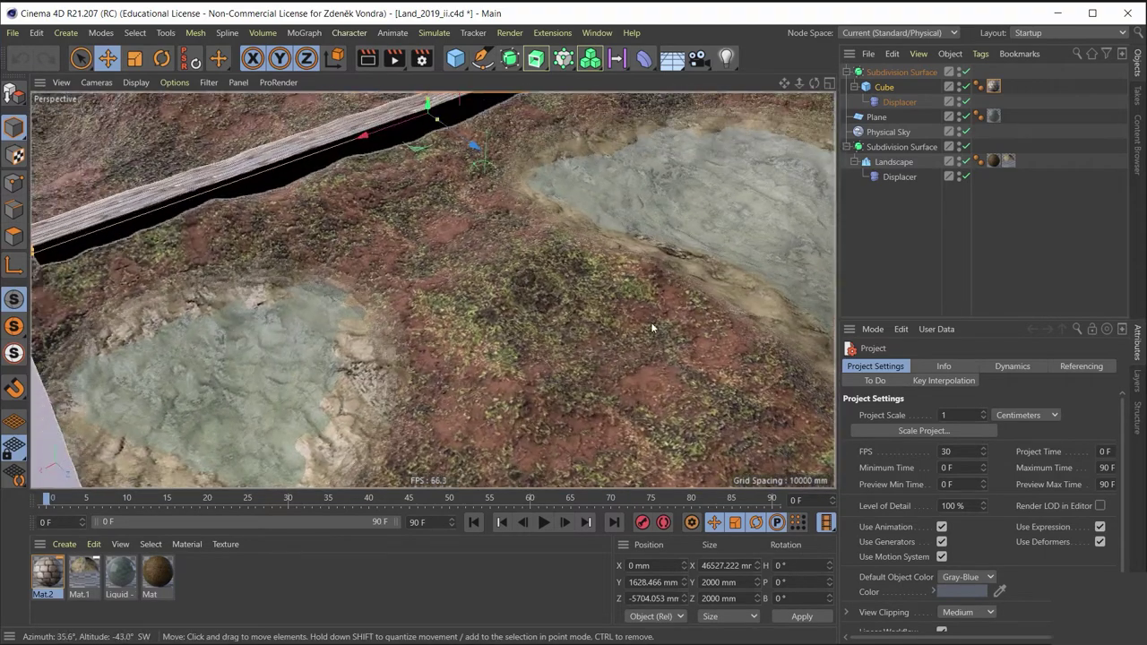
scroll(448, 272, "up", 2)
scroll(473, 230, "up", 2)
scroll(469, 248, "up", 2)
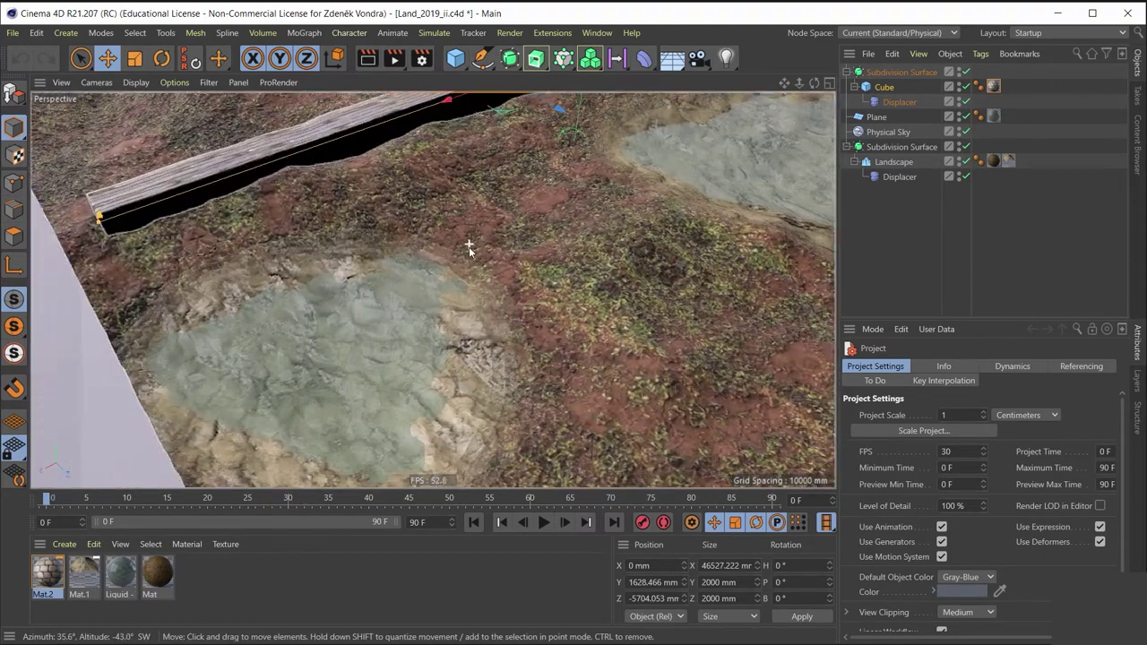
scroll(468, 250, "up", 2)
mouse_move(467, 250)
left_mouse_down("alt")
mouse_move(444, 293)
mouse_move(390, 297)
mouse_move(369, 328)
mouse_move(333, 298)
mouse_move(385, 274)
mouse_move(394, 237)
mouse_move(353, 248)
left_mouse_up("alt")
left_click_drag(463, 224, 463, 210, "alt")
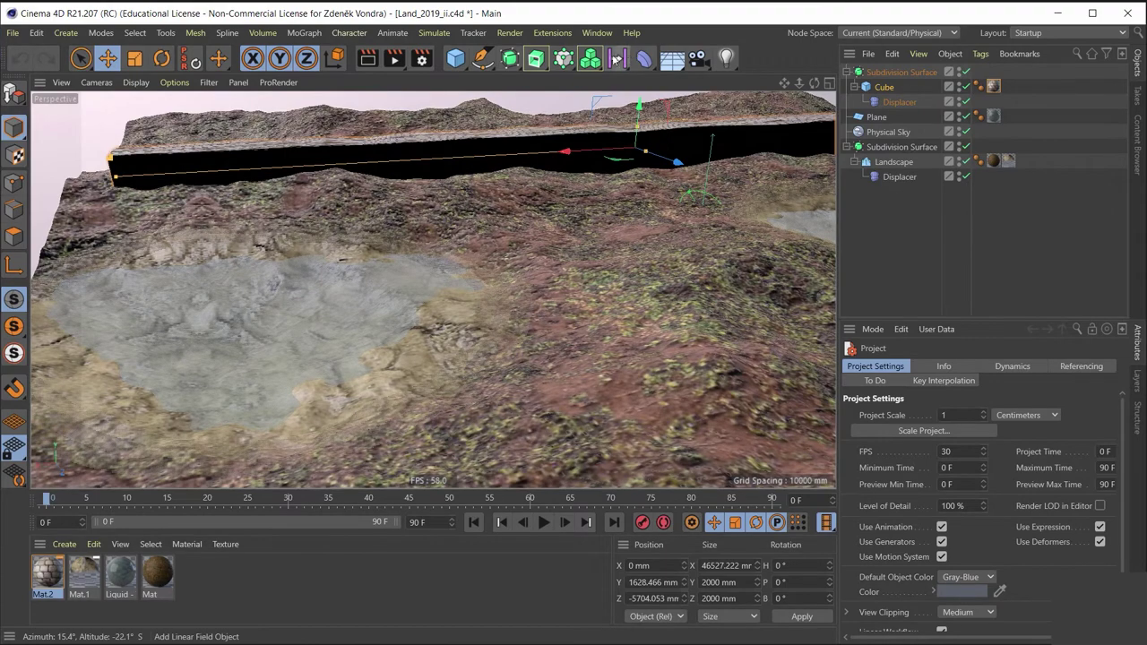
Step: Render the terrain scene to the Picture Viewer, check the image, and close it
left_click(396, 59)
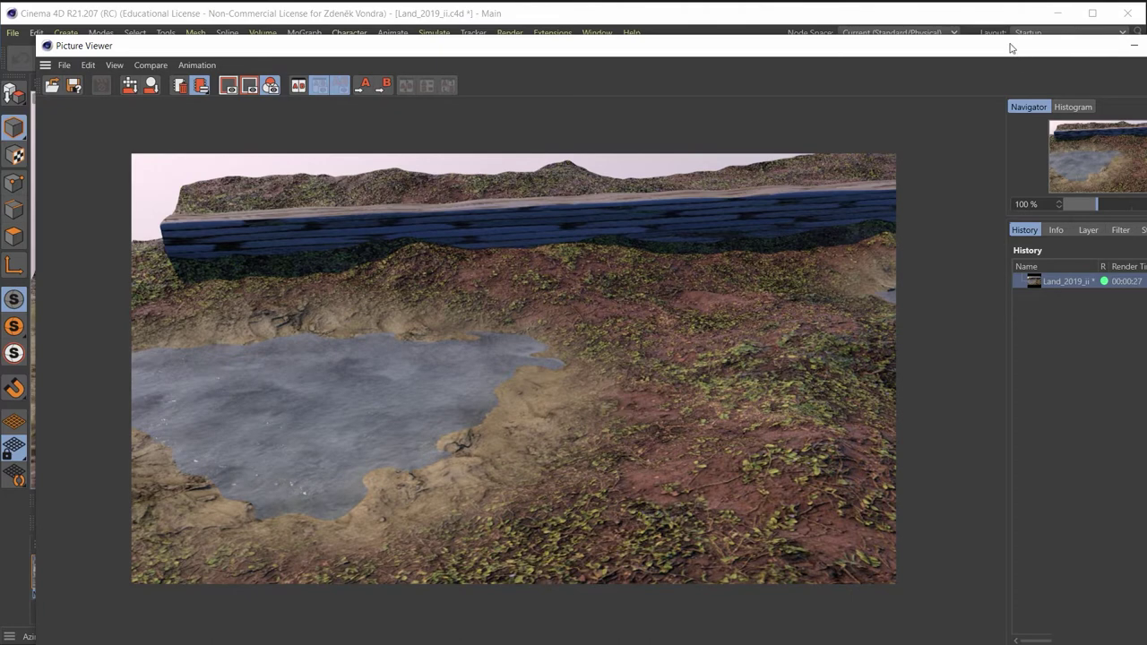
left_click_drag(1010, 47, 923, 18)
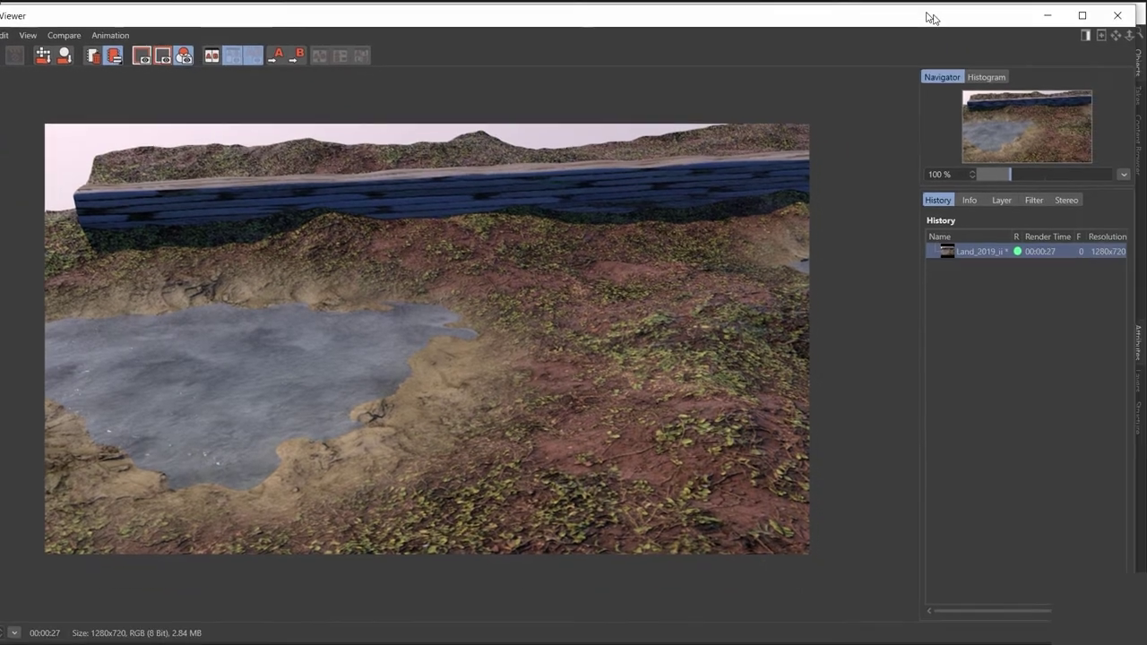
left_click(1124, 27)
mouse_move(526, 266)
left_mouse_down("alt")
mouse_move(460, 253)
mouse_move(587, 308)
mouse_move(732, 296)
mouse_move(668, 274)
left_mouse_up("alt")
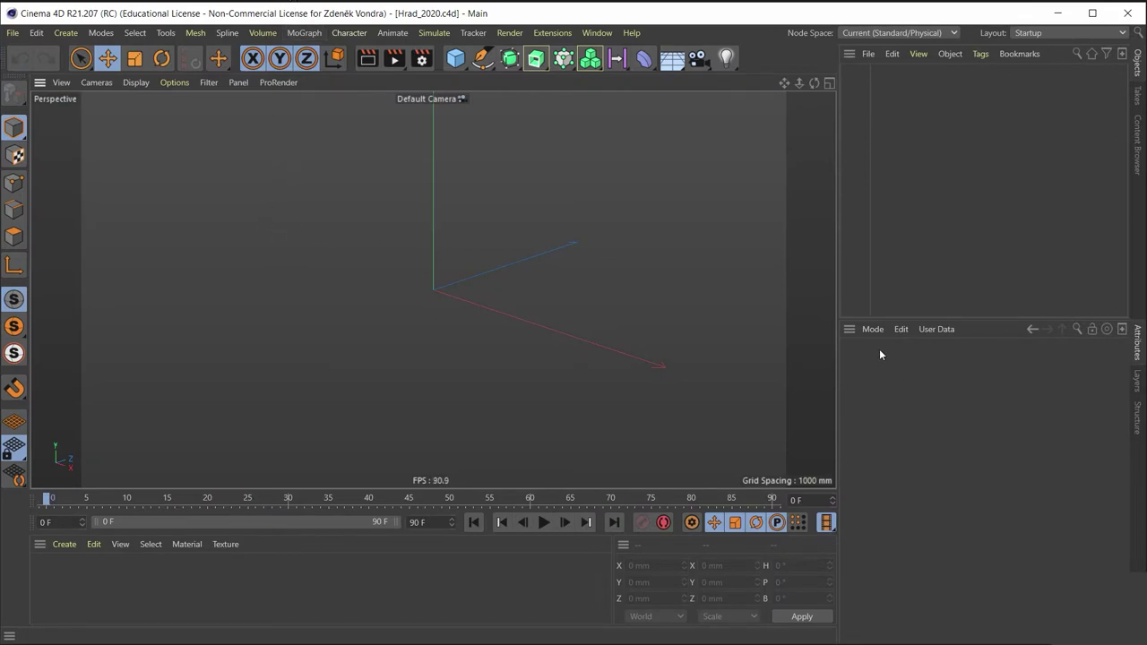
Step: Change the Preferences Unit Display from Millimeters to Centimeters
left_click(568, 337)
key("ctrl+d")
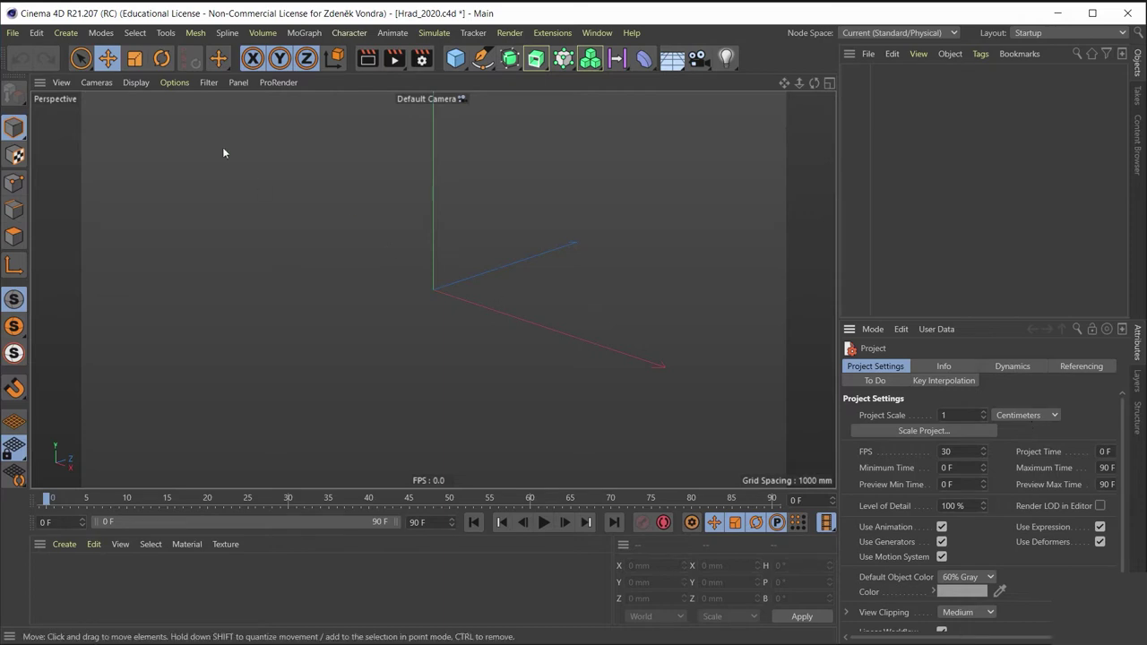
left_click(45, 36)
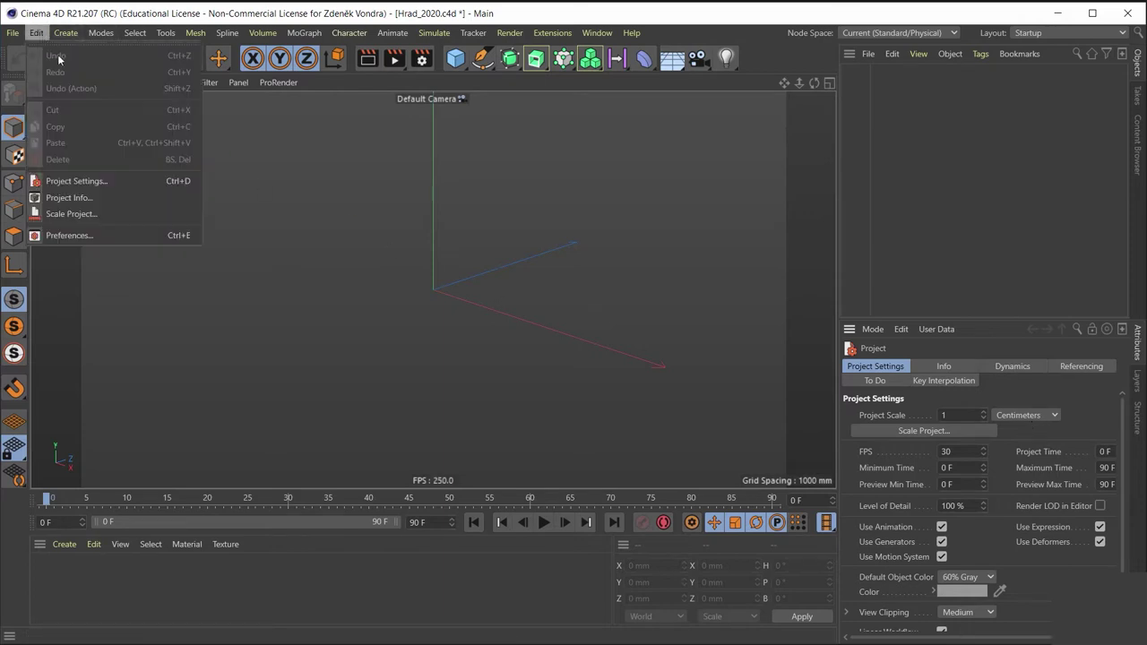
left_click(57, 239)
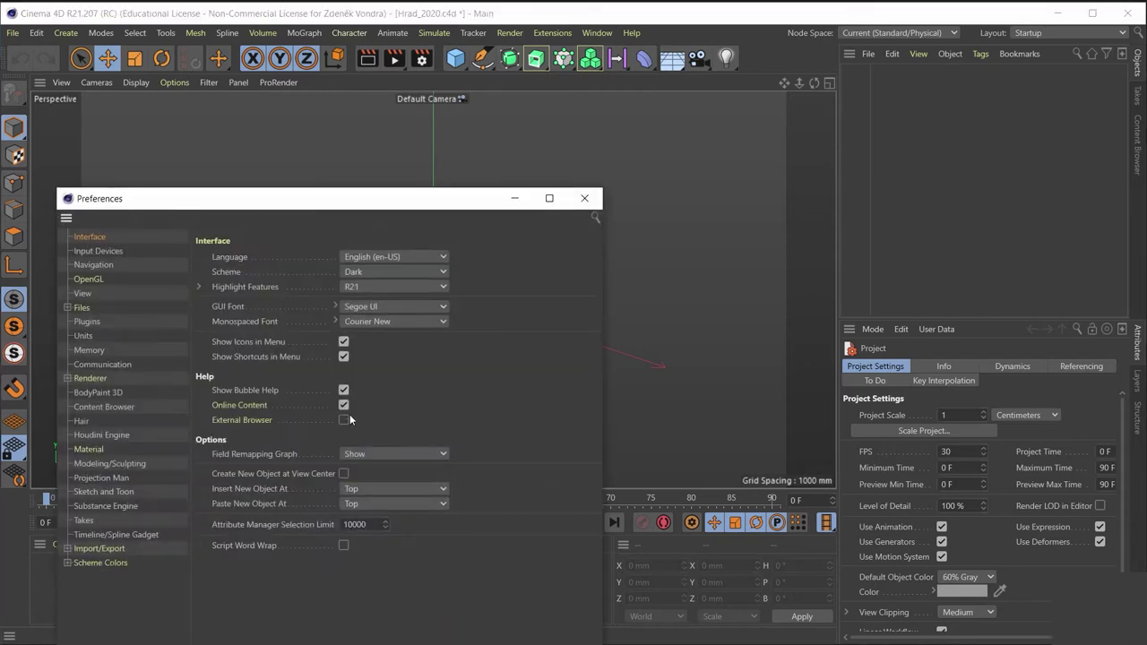
left_click(90, 336)
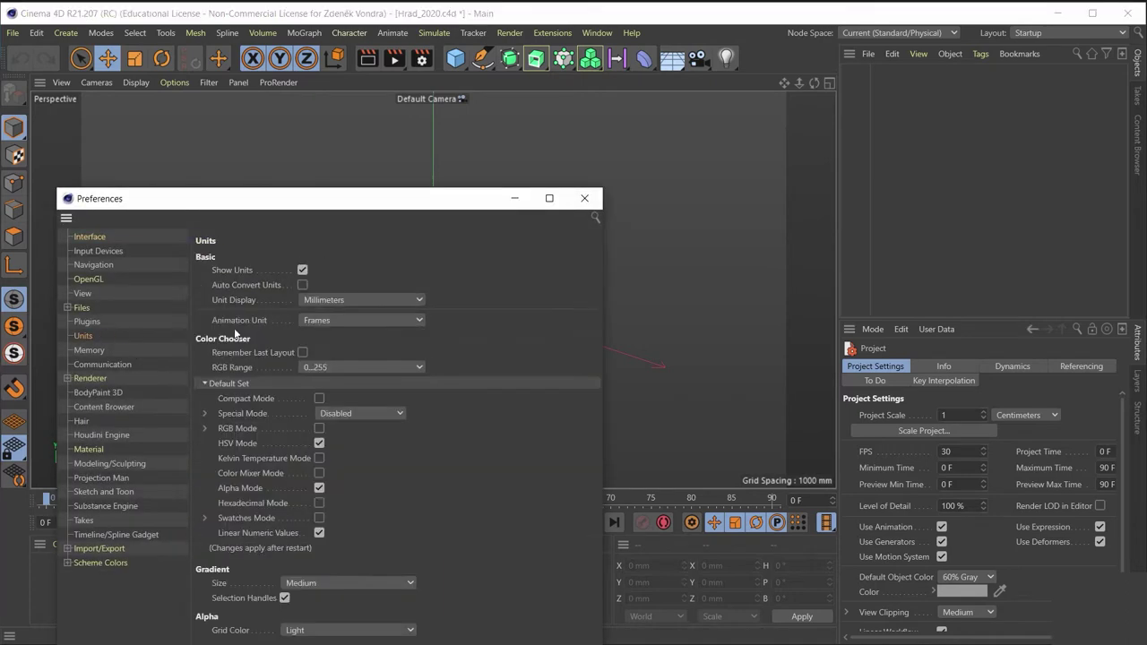
left_click(378, 301)
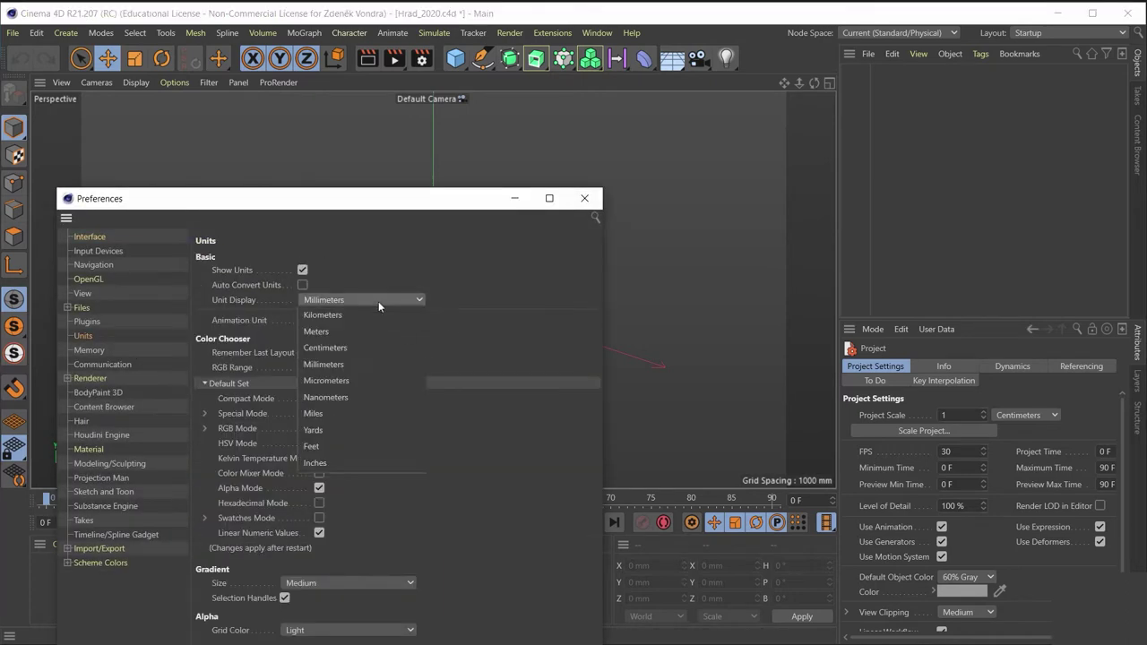
left_click(374, 348)
left_click(584, 198)
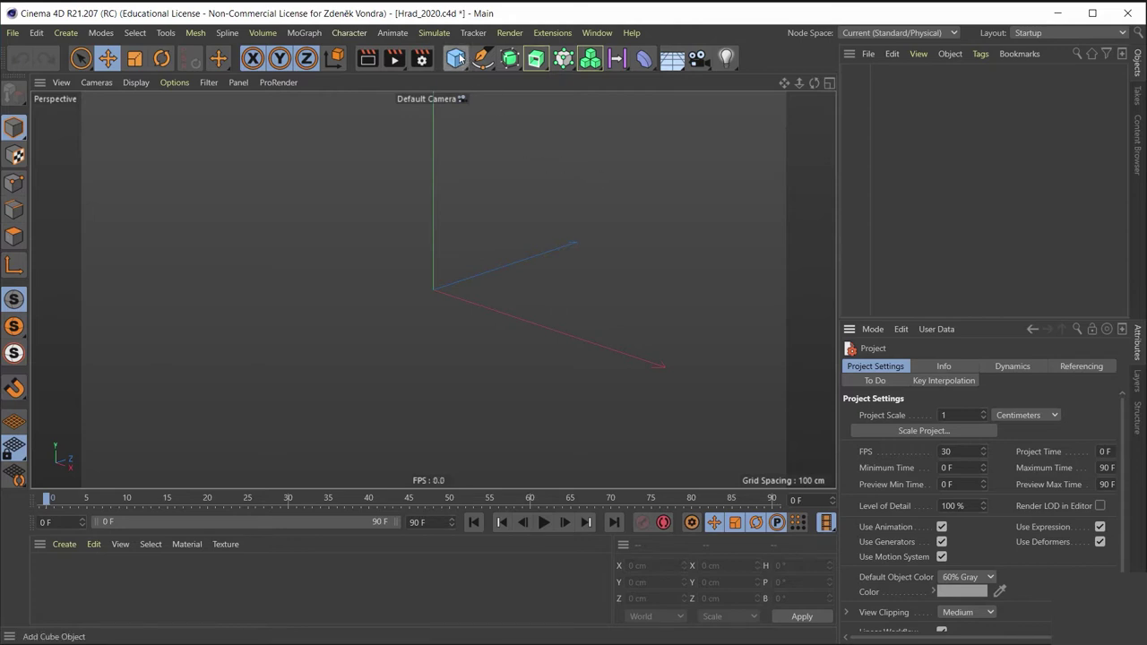
Step: Add a Figure object from the primitives palette and zoom in to view it frontally
left_click(461, 58)
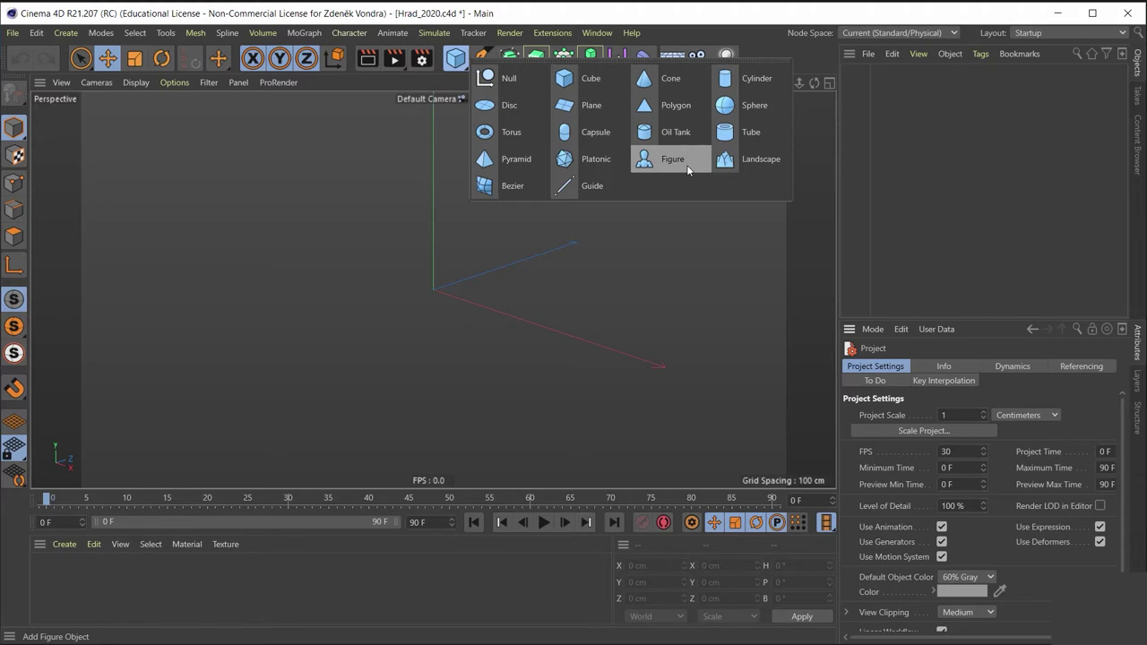
left_click(687, 167)
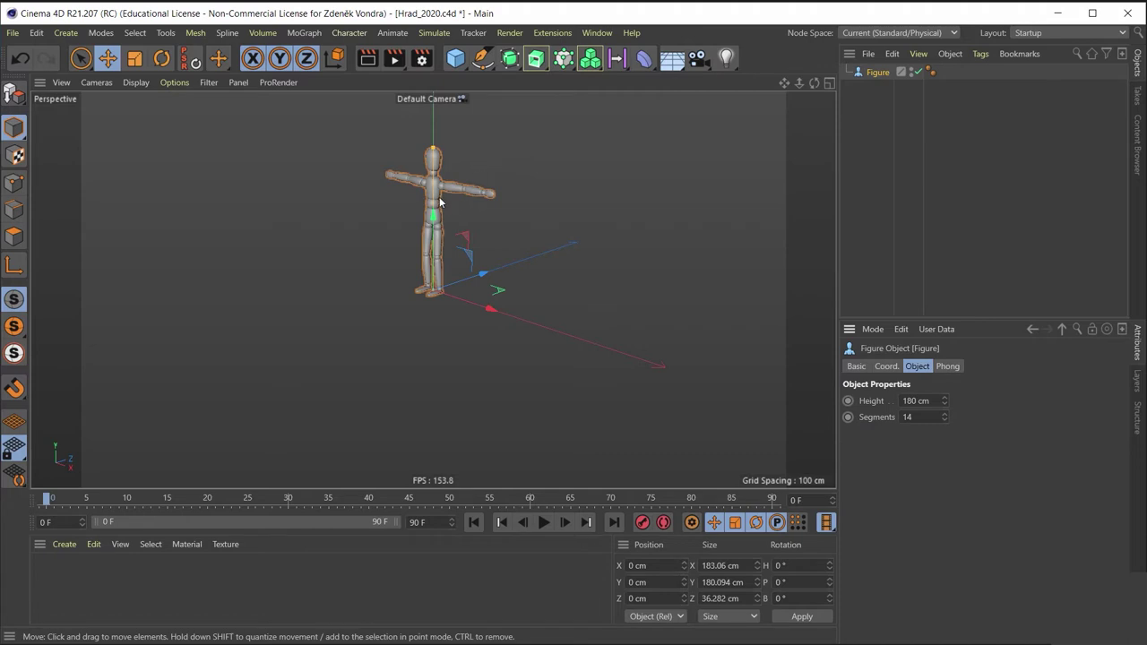
left_click_drag(473, 193, 538, 206, "alt")
scroll(437, 173, "up", 2)
mouse_move(437, 173)
left_mouse_down("alt")
mouse_move(520, 192)
mouse_move(445, 207)
left_mouse_up("alt")
scroll(445, 208, "up", 2)
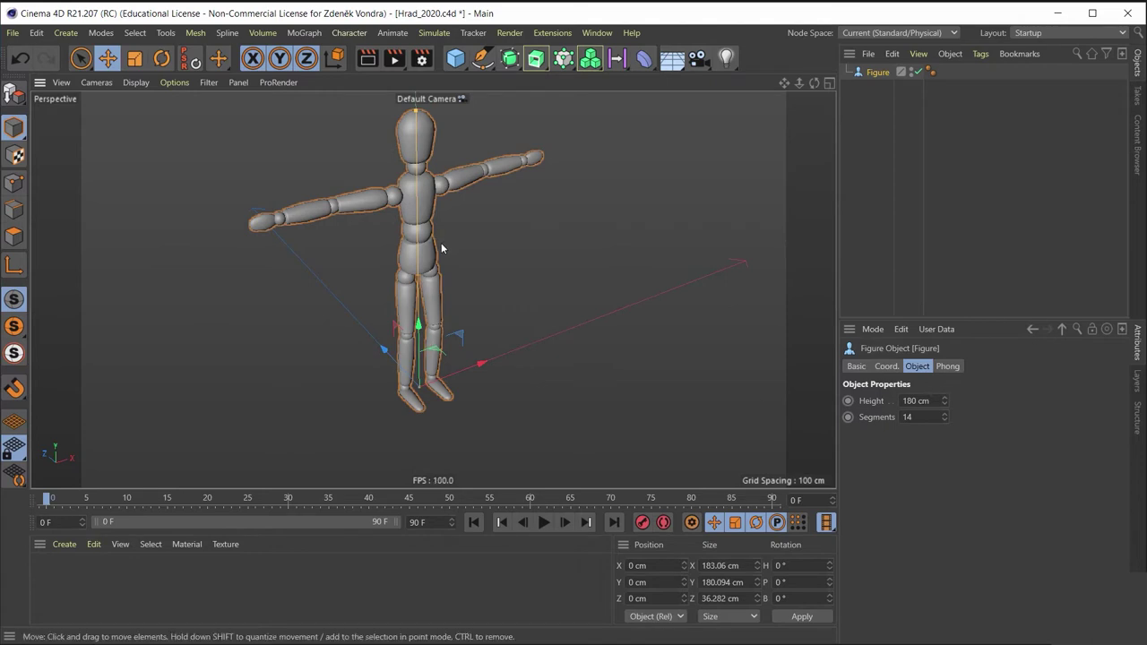
mouse_move(440, 242)
left_mouse_down("alt")
mouse_move(295, 203)
mouse_move(393, 143)
mouse_move(431, 226)
left_mouse_up("alt")
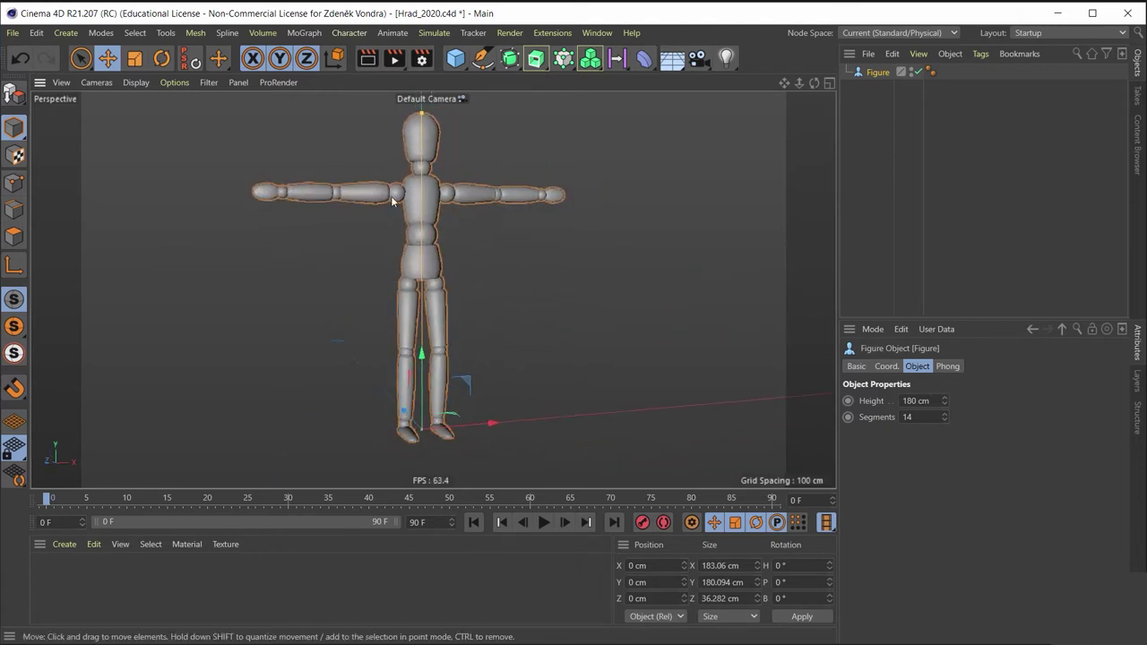
scroll(431, 226, "down", 5)
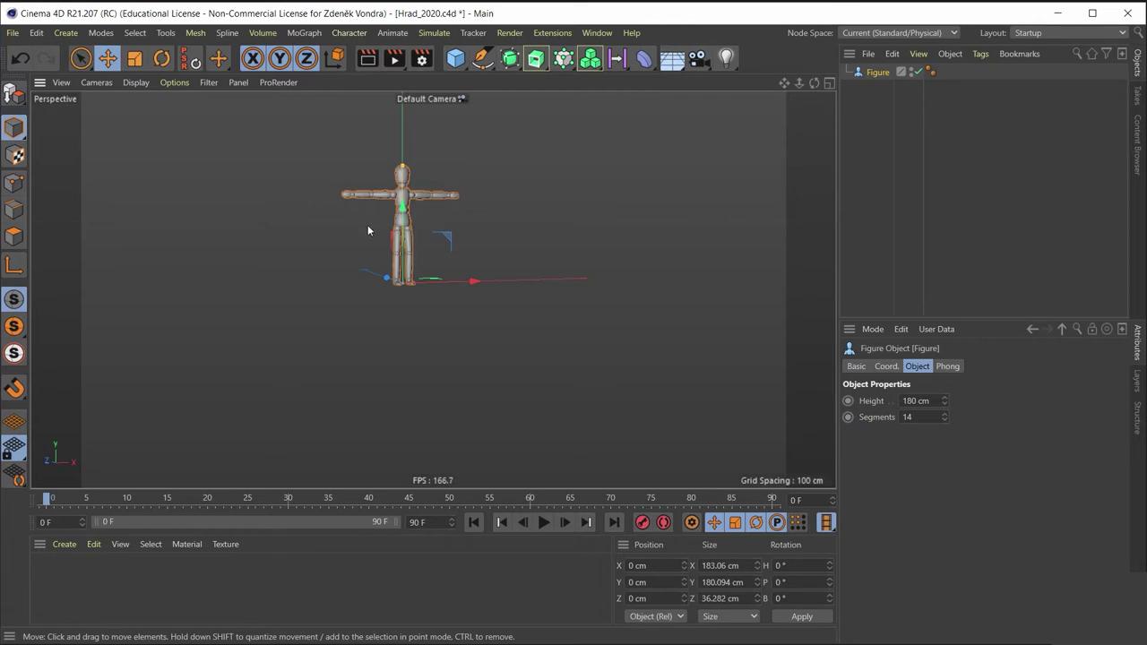
Step: Orbit around the 180 cm figure to inspect it from several angles
mouse_move(368, 224)
left_mouse_down("alt")
mouse_move(371, 258)
mouse_move(500, 323)
left_mouse_up("alt")
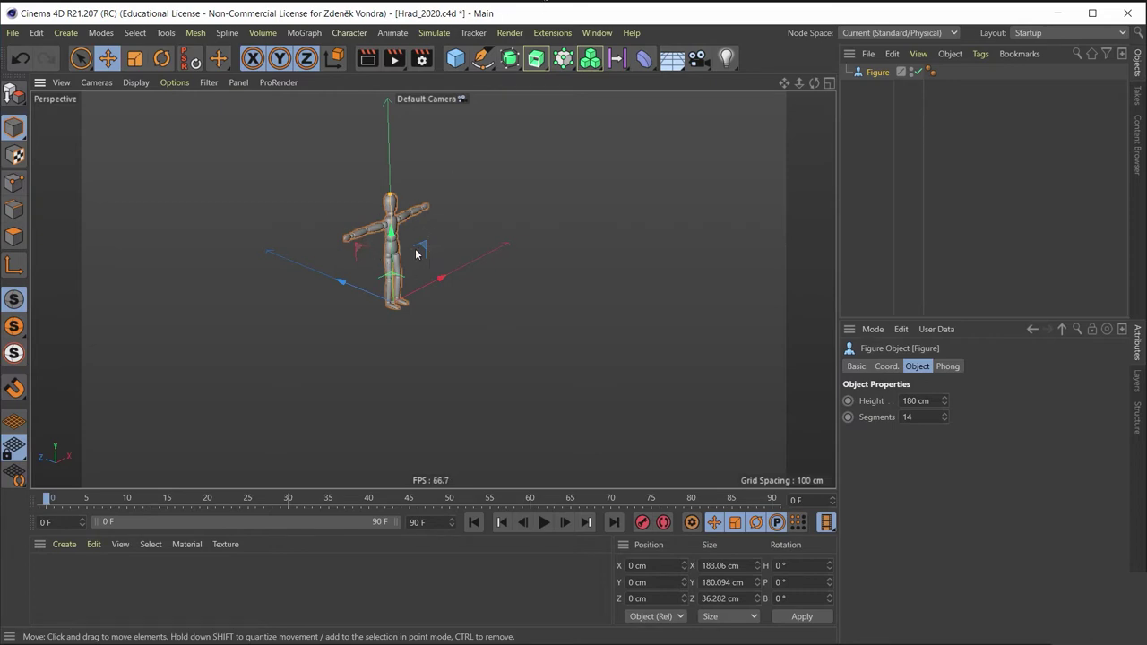
left_click_drag(407, 266, 324, 213, "alt")
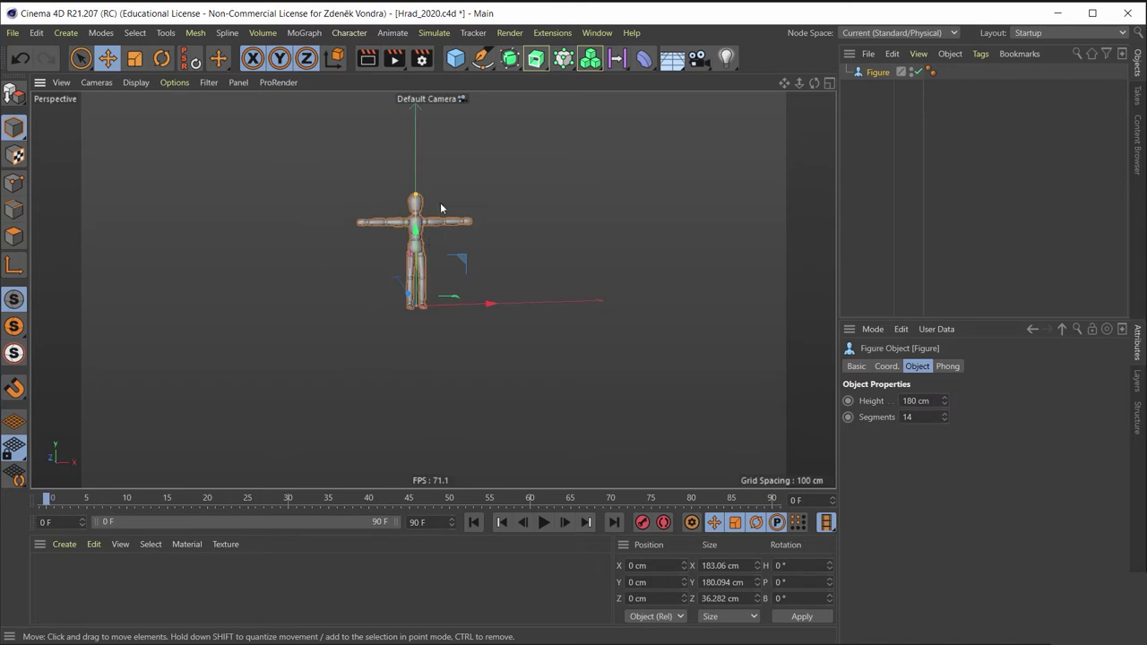
left_click_drag(478, 266, 581, 267, "alt")
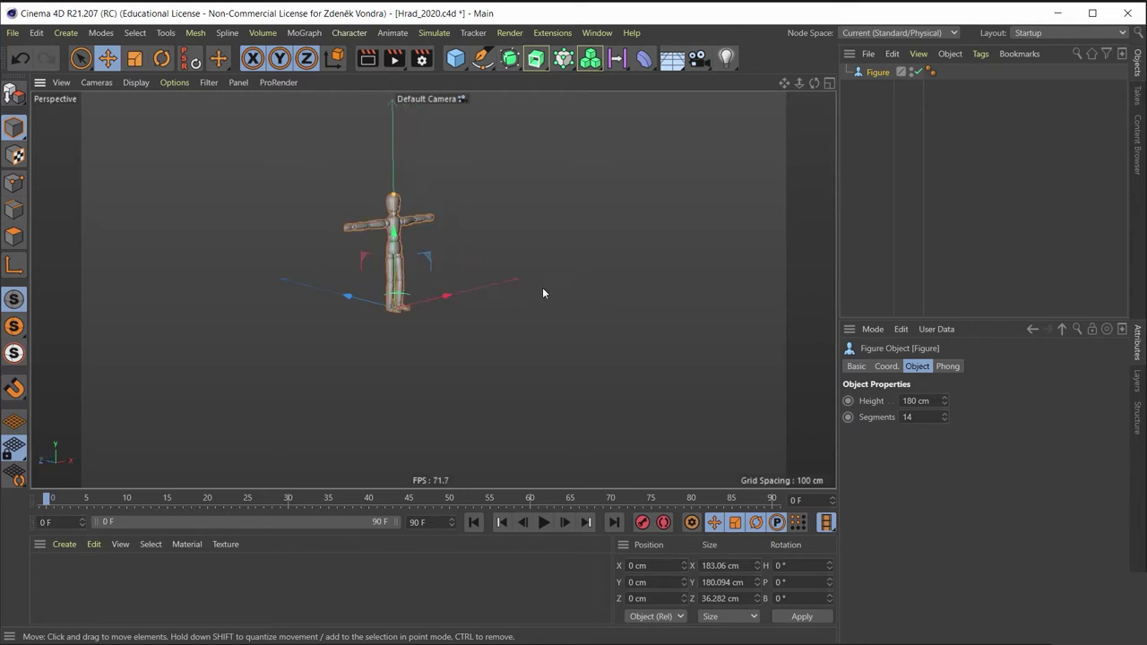
mouse_move(426, 218)
left_mouse_down("alt")
mouse_move(487, 248)
mouse_move(279, 215)
mouse_move(401, 211)
mouse_move(434, 234)
left_mouse_up("alt")
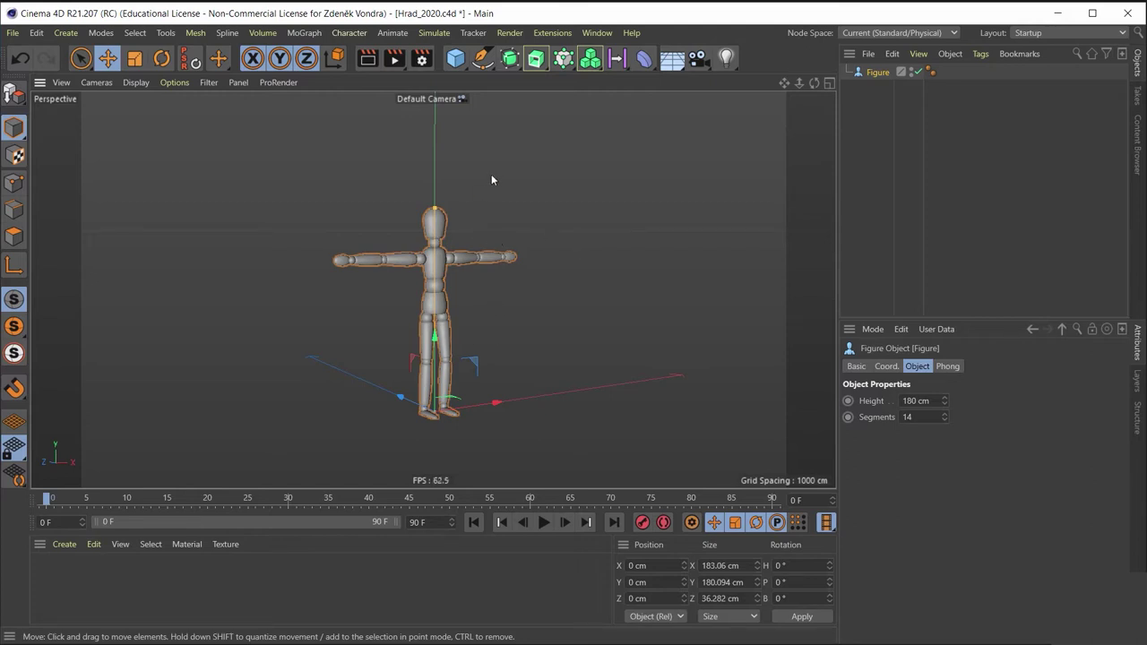
left_click_drag(408, 251, 528, 263, "alt")
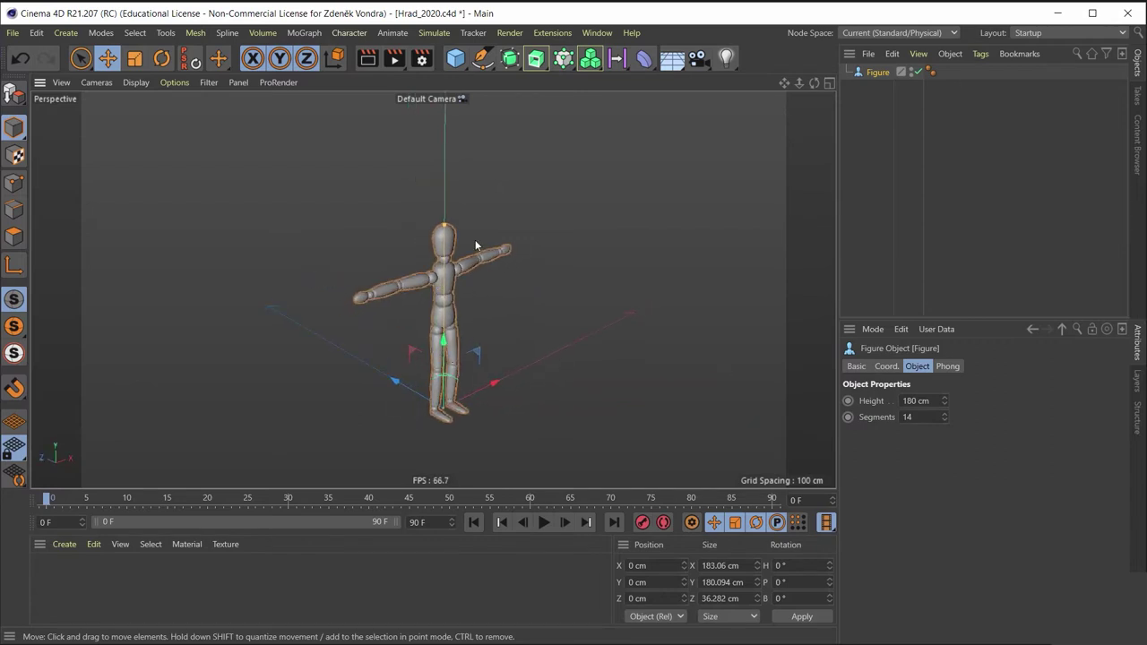
left_click_drag(500, 217, 463, 216, "alt")
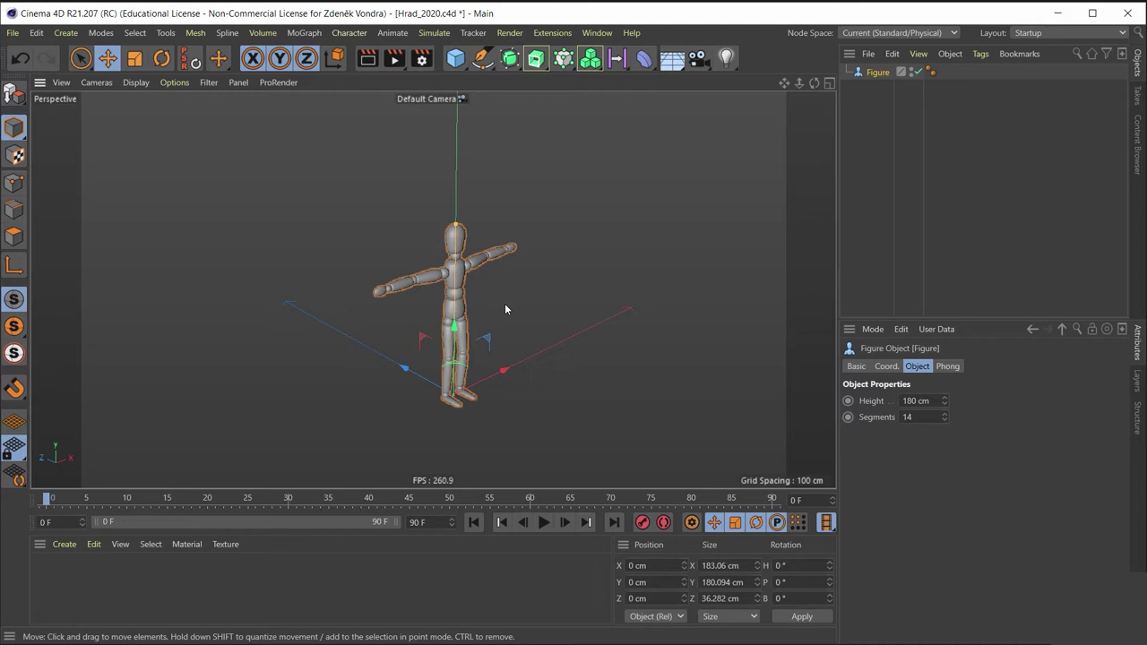
scroll(504, 309, "down", 2)
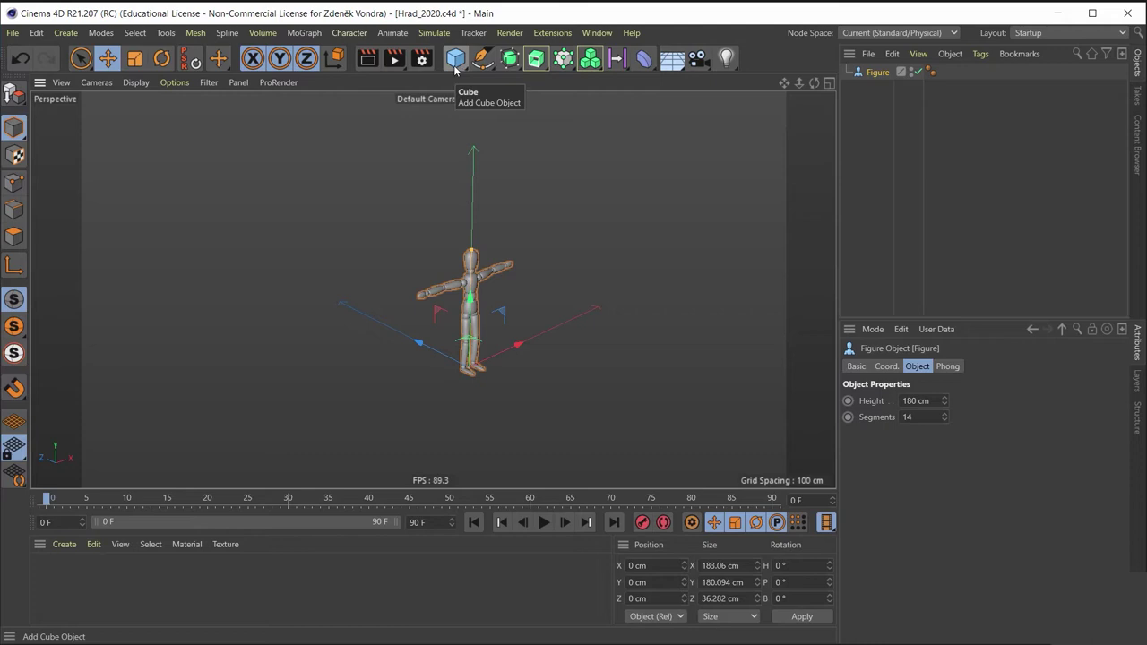
Step: Add a cube and keep its X size at 500 cm
left_click(455, 68)
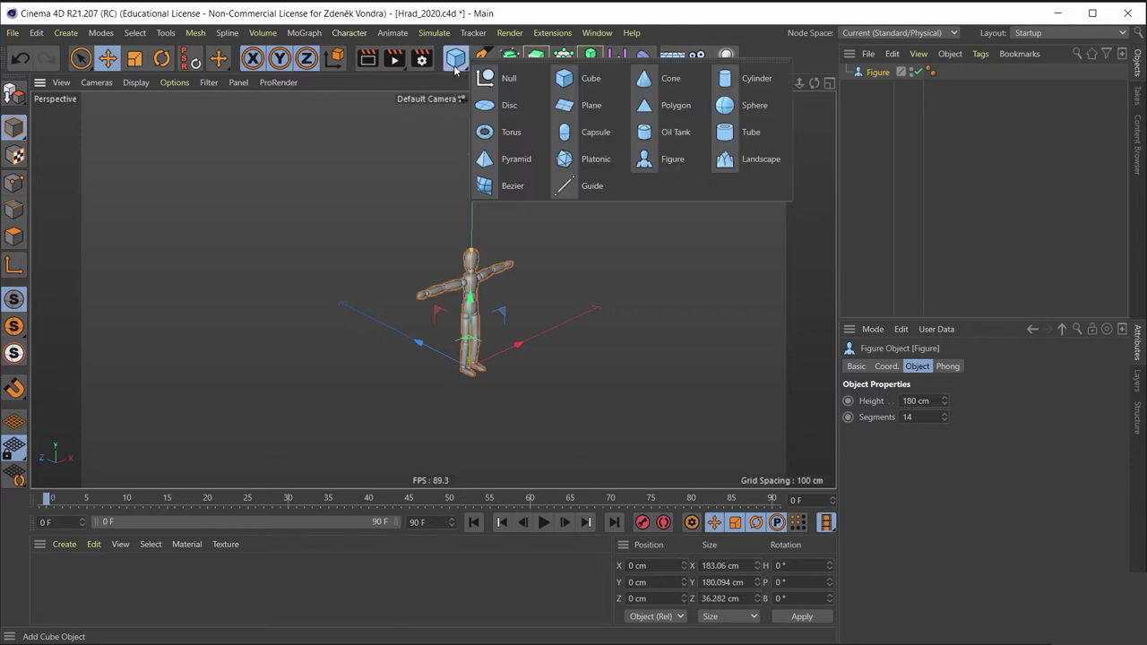
left_click(591, 84)
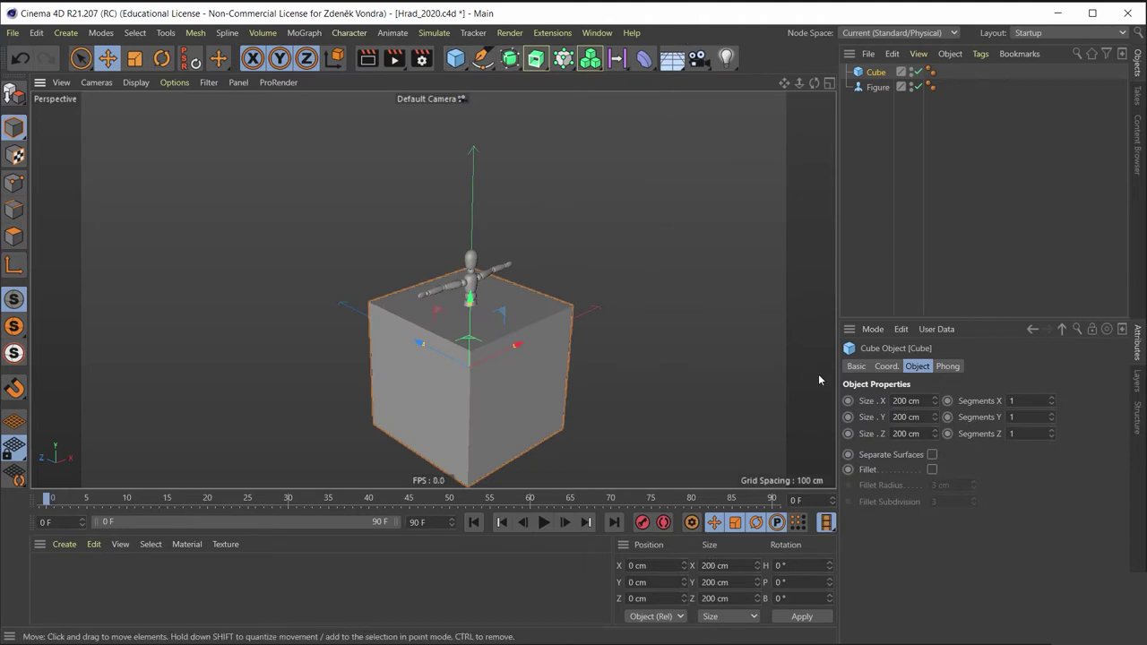
left_click(909, 401)
type("500")
key("Return")
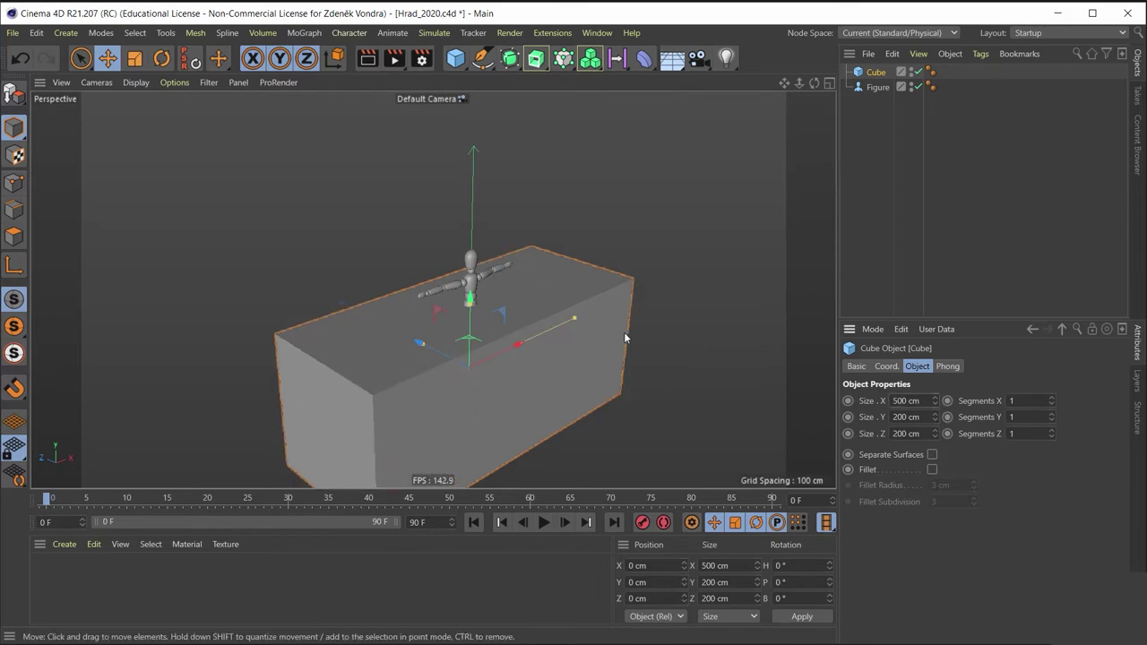
scroll(624, 338, "down", 3)
left_click_drag(624, 337, 581, 290, "alt")
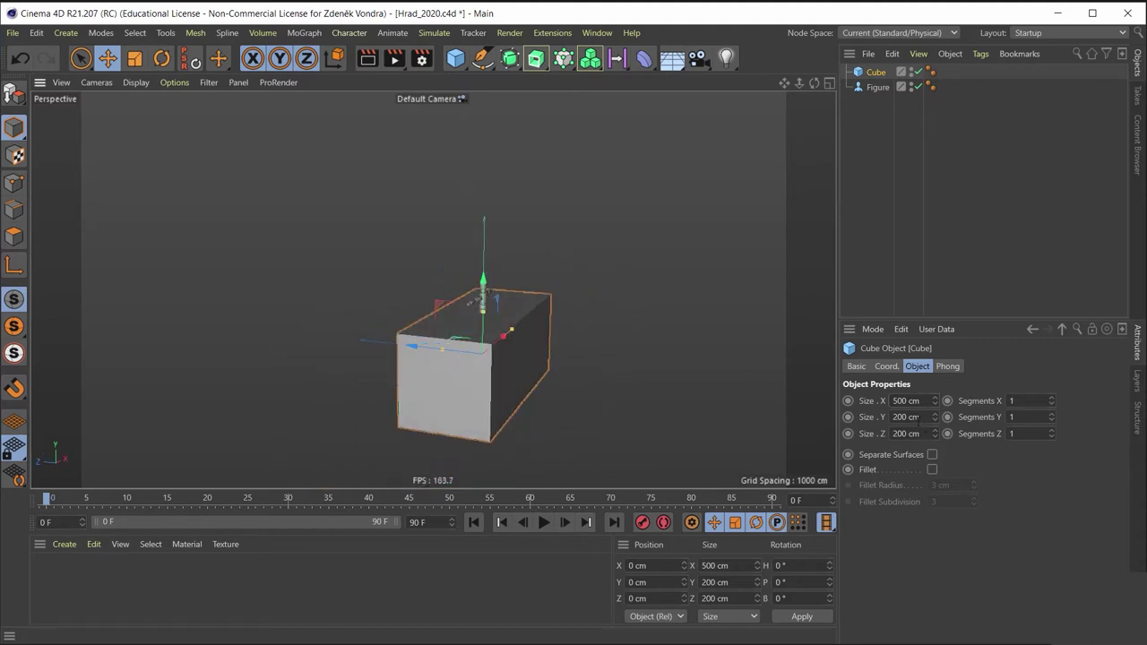
Step: Set the cube's Y size to 600 cm and Z size to 1000 cm
double_click(907, 416)
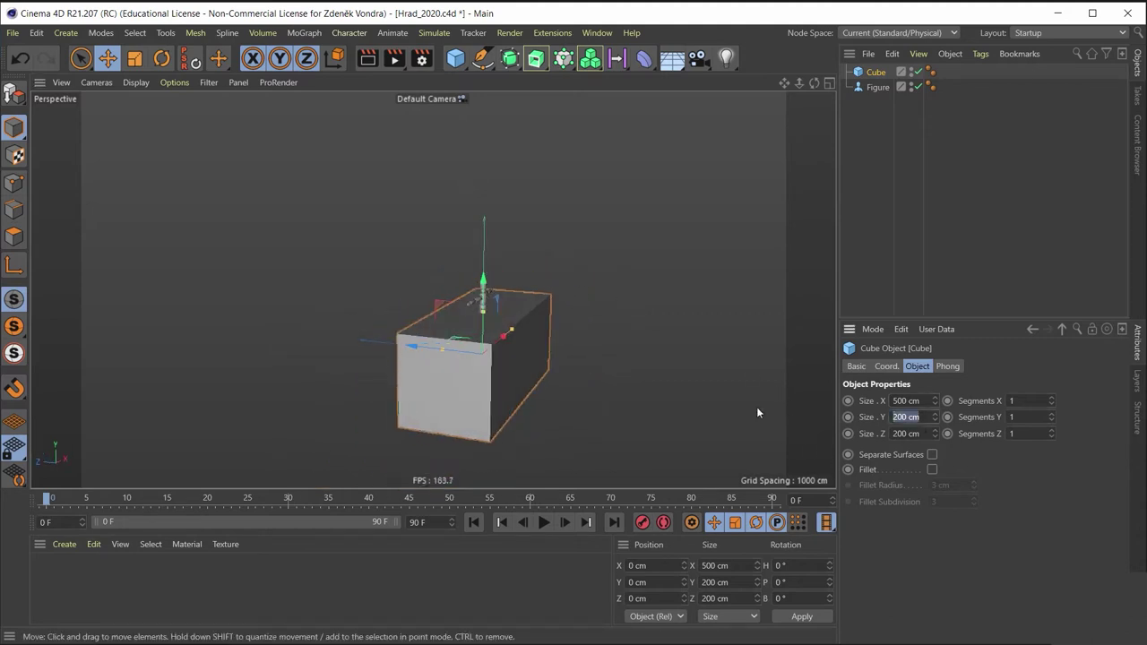
type("5")
type("00")
key("Return")
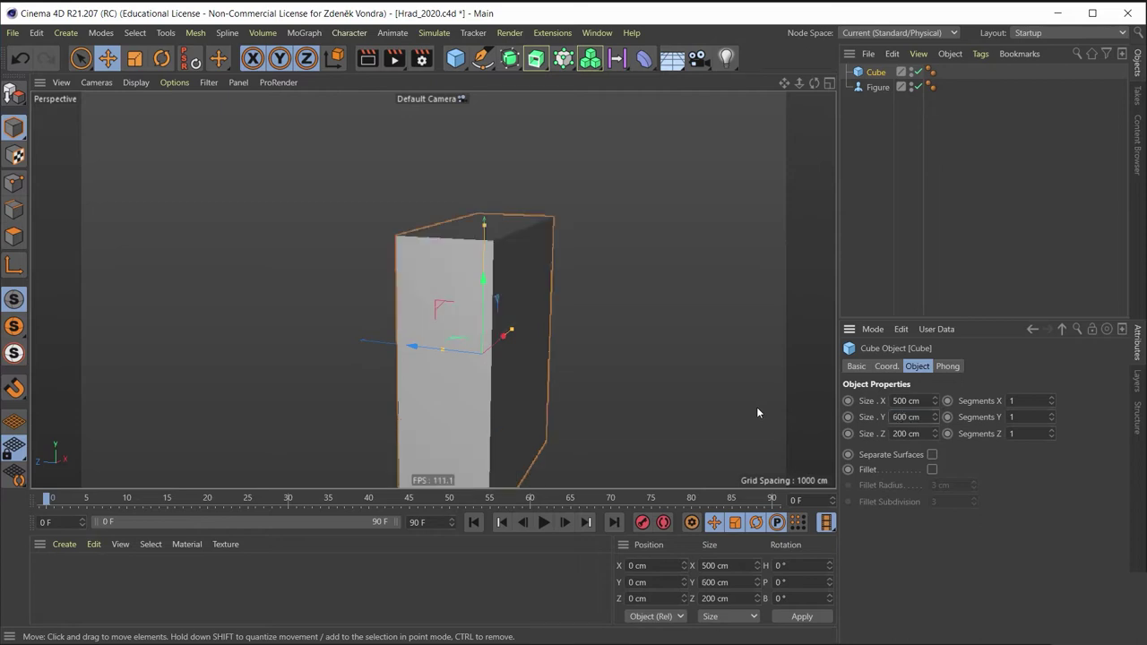
key("Tab")
key("BackSpace")
type("1000")
key("Return")
middle_click_drag(623, 316, 534, 245, "alt")
left_click_drag(533, 239, 481, 273, "alt")
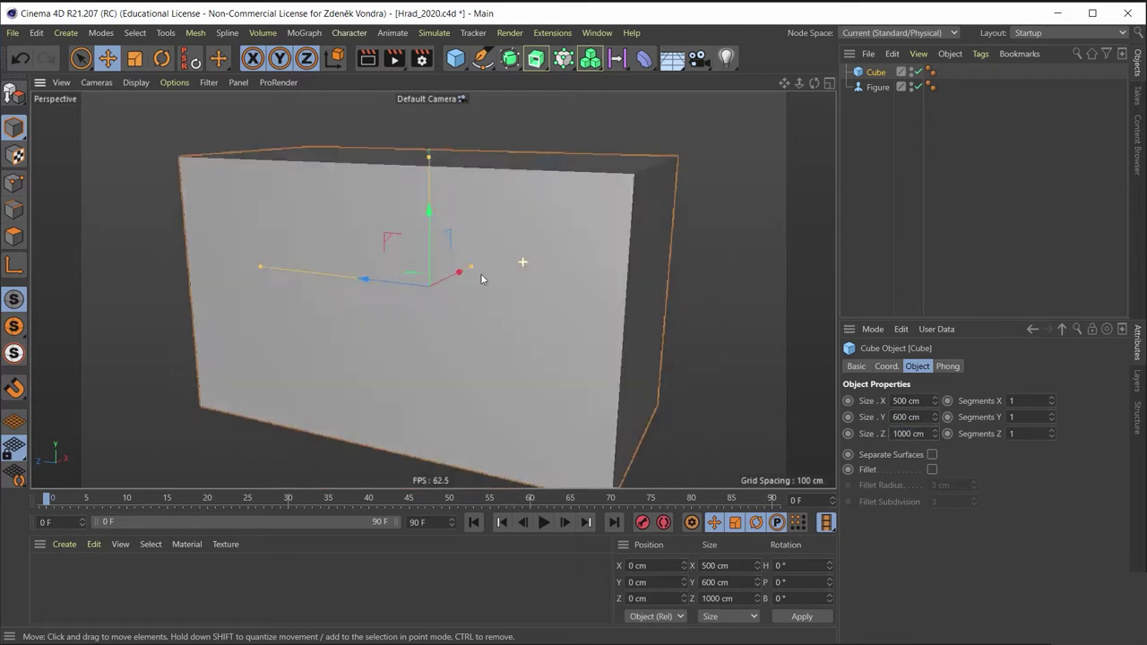
scroll(499, 233, "down", 5)
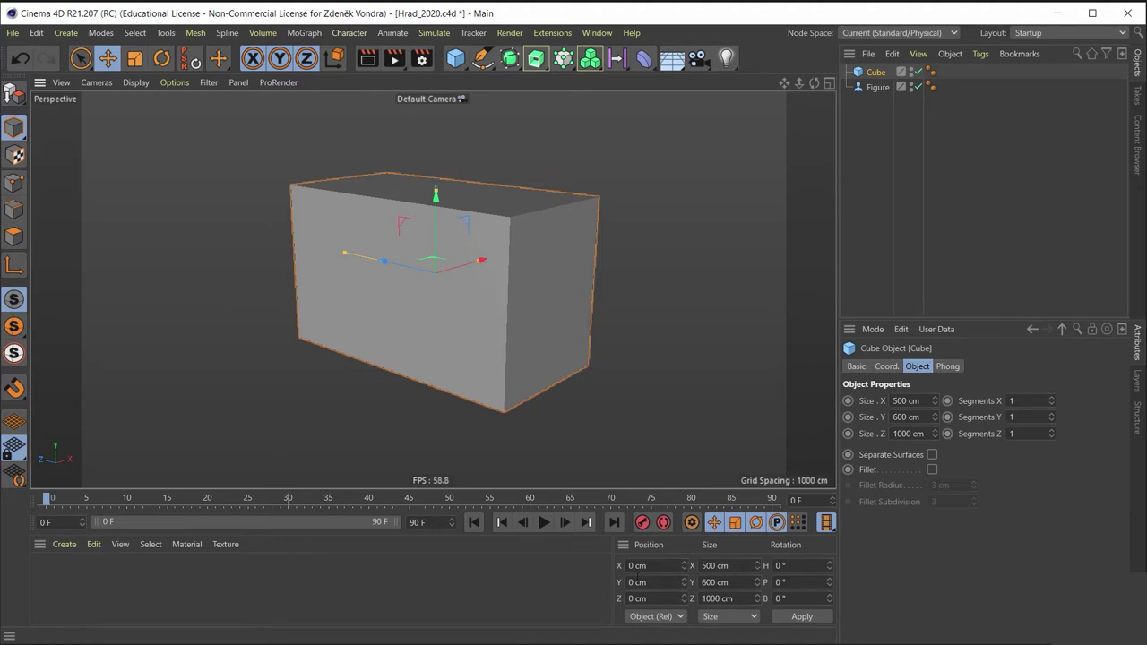
Step: Raise the cube to a Y position of 300 cm
left_click(642, 582)
type("300")
key("Return")
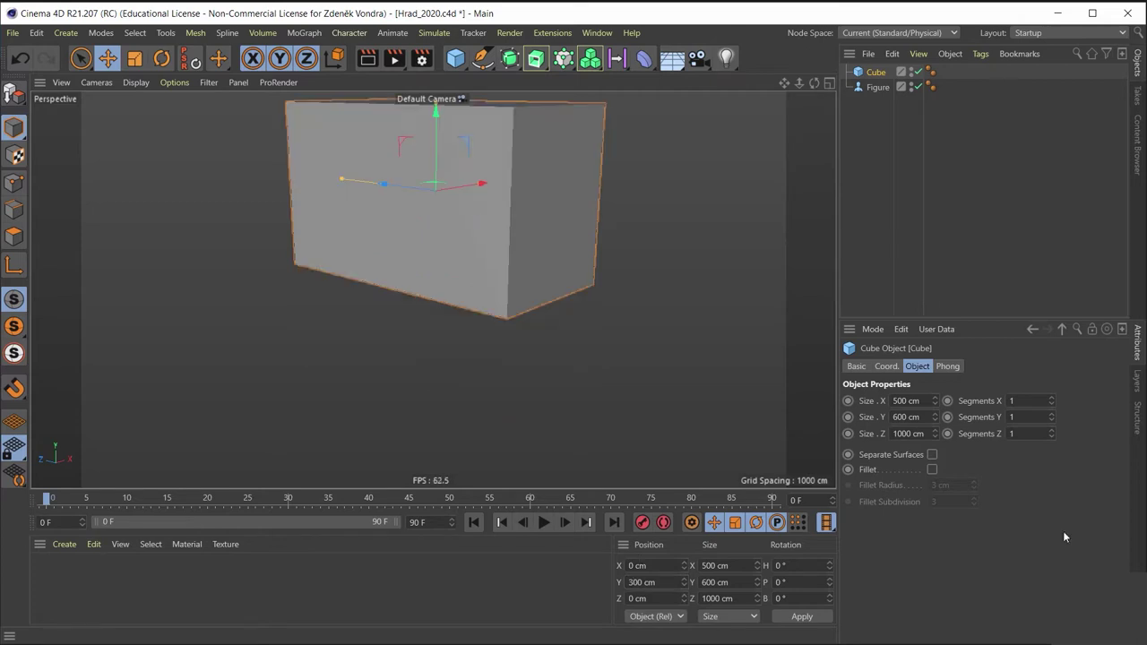
Step: Lift the Figure onto the cube's top at about 600 cm, checking in the Front view
left_click(877, 87)
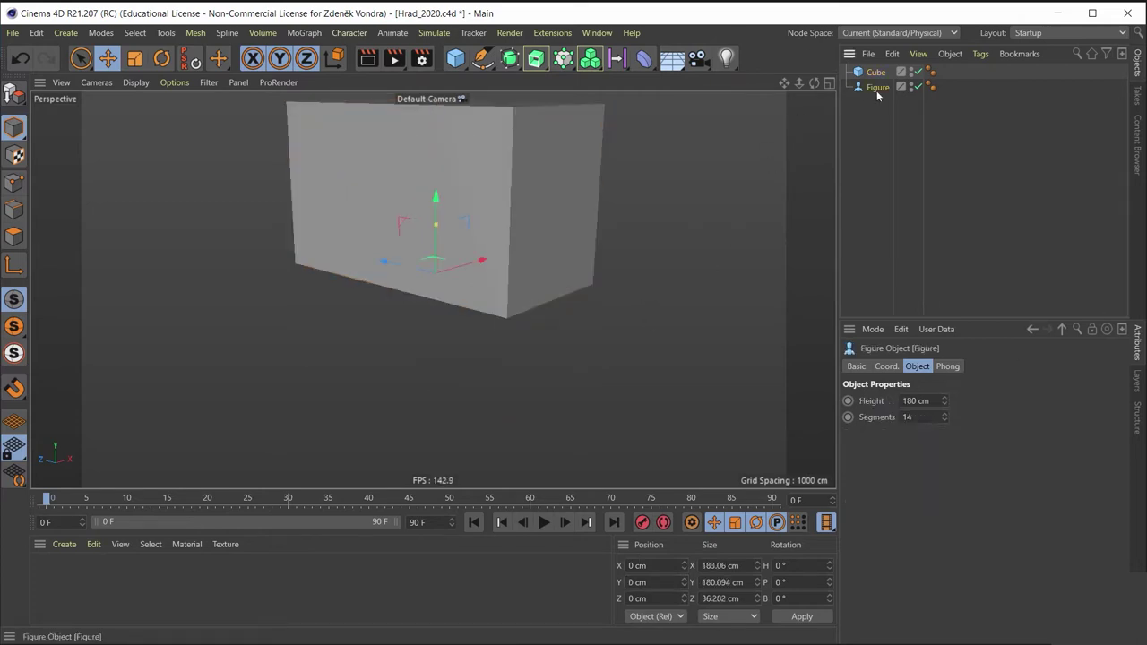
mouse_move(614, 222)
left_mouse_down("alt")
mouse_move(460, 256)
mouse_move(433, 289)
left_mouse_up("alt")
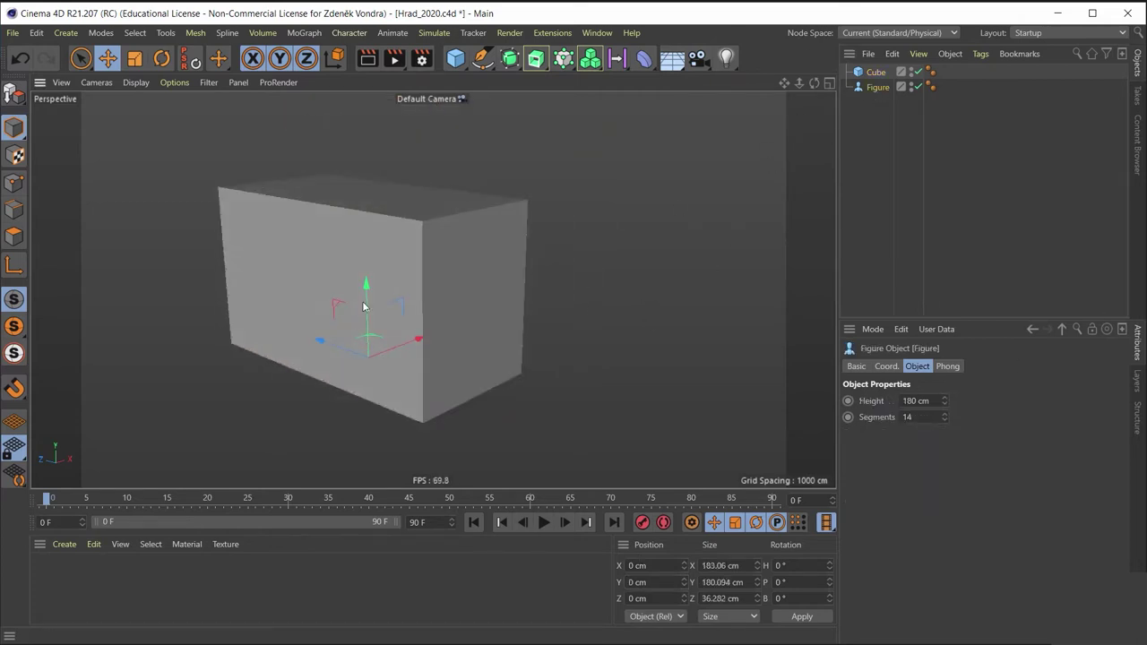
mouse_move(364, 299)
left_mouse_down()
mouse_move(376, 193)
mouse_move(404, 131)
left_mouse_up()
middle_click(376, 147)
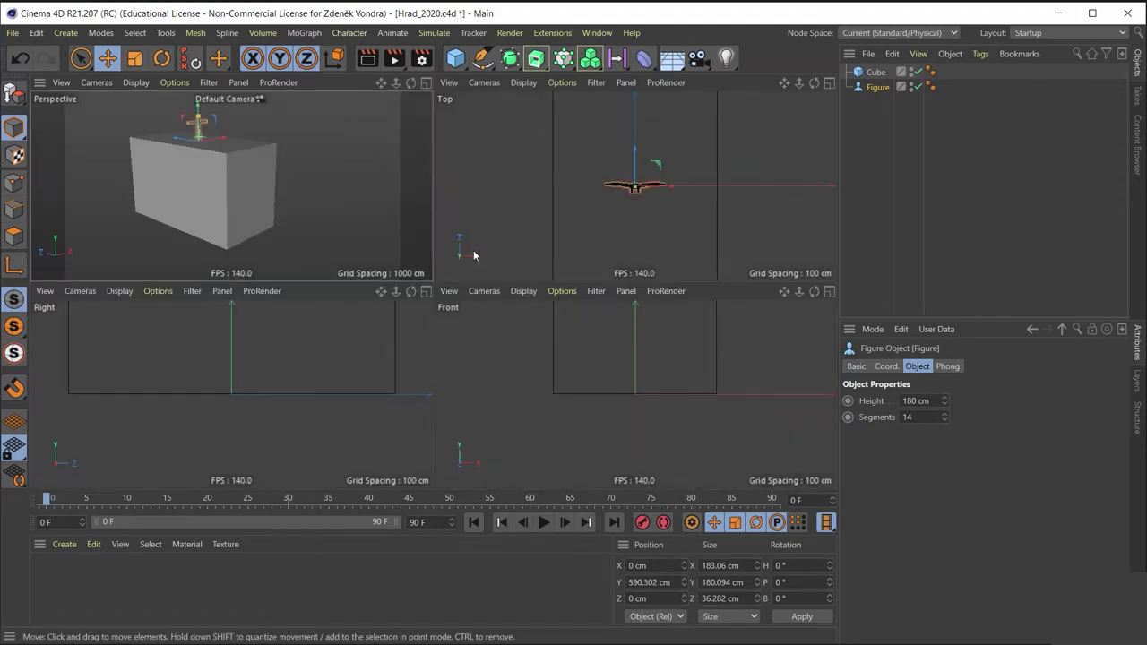
middle_click(610, 365)
key("o")
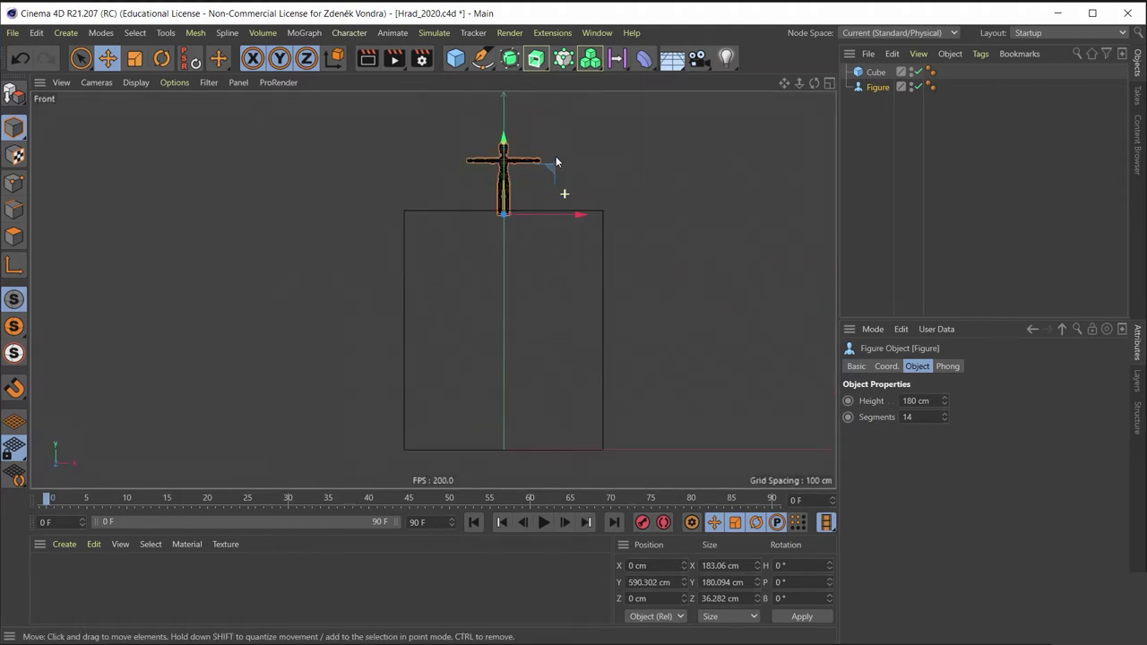
scroll(484, 202, "up", 2)
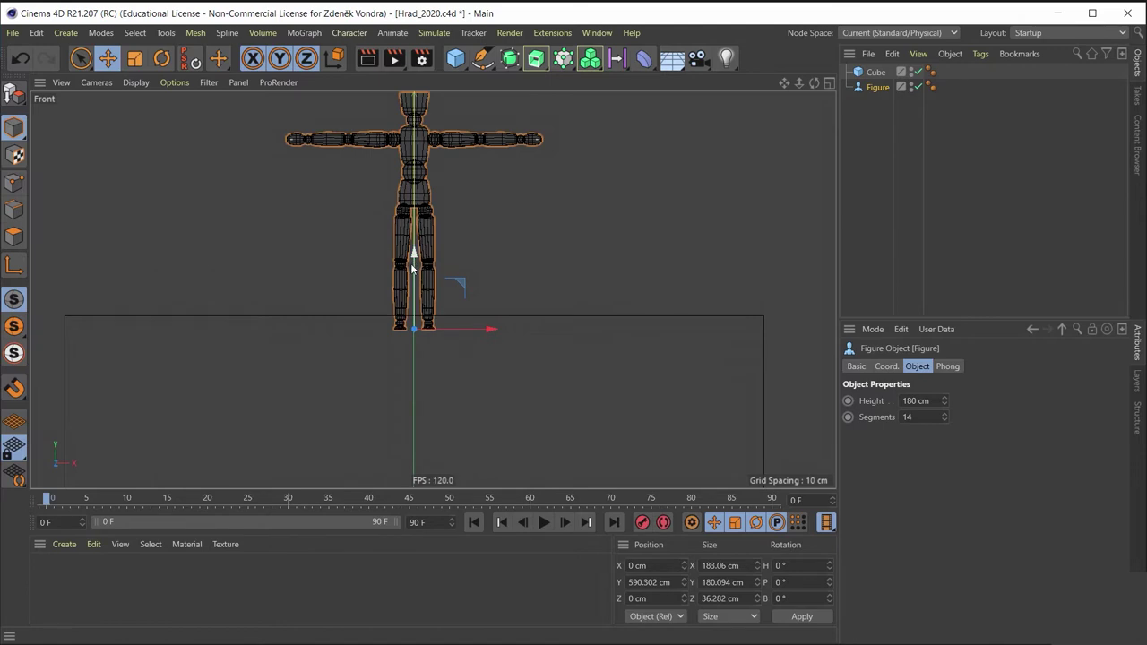
left_click_drag(415, 265, 429, 248)
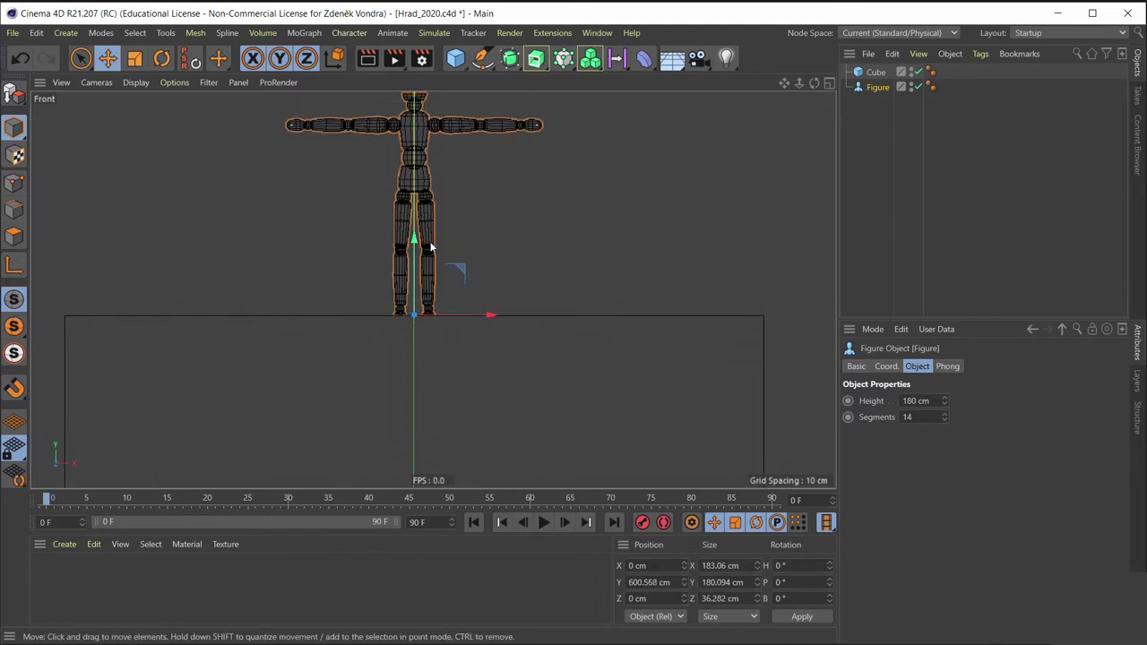
Step: Orbit around the box in the perspective view to check the figure's placement
middle_click(454, 215)
middle_click(376, 171)
mouse_move(306, 166)
left_mouse_down("alt")
mouse_move(392, 287)
mouse_move(496, 243)
mouse_move(693, 258)
mouse_move(717, 245)
mouse_move(437, 287)
mouse_move(361, 210)
mouse_move(421, 244)
mouse_move(362, 304)
left_mouse_up("alt")
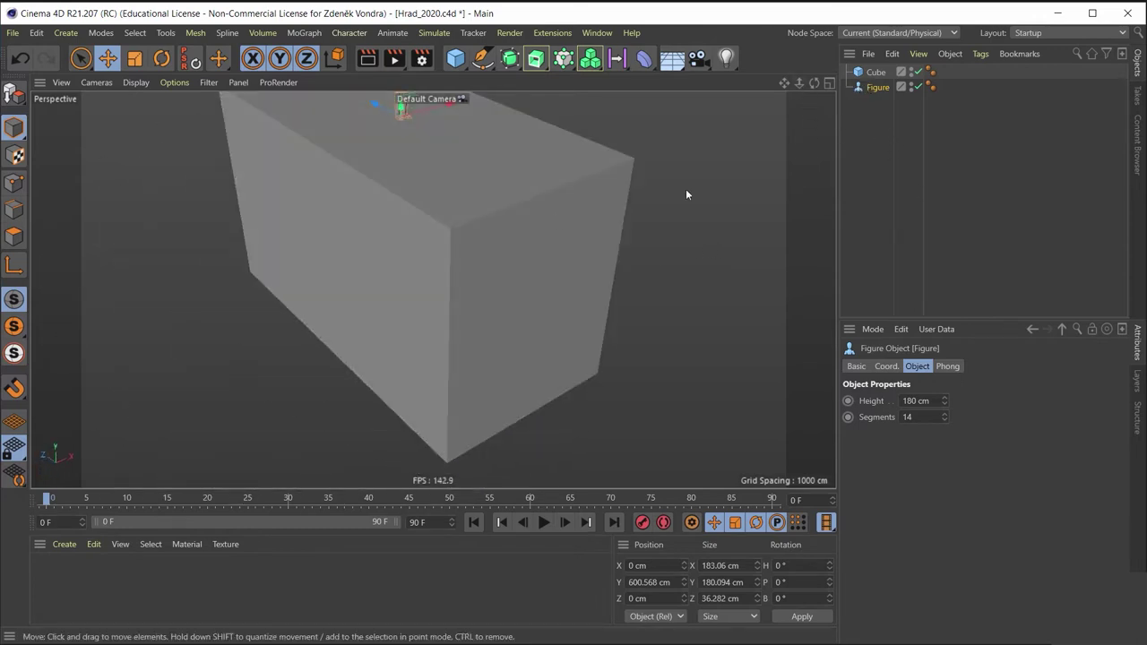
mouse_move(685, 189)
left_mouse_down("alt")
mouse_move(369, 197)
mouse_move(433, 165)
mouse_move(435, 152)
left_mouse_up("alt")
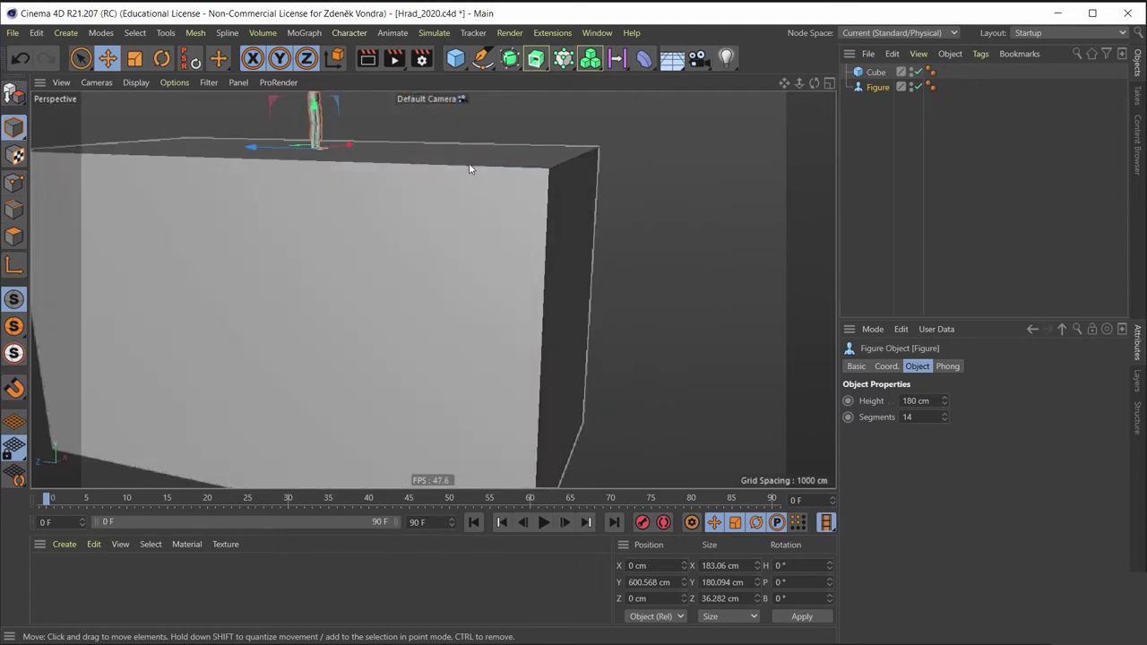
mouse_move(346, 224)
left_mouse_down("alt")
mouse_move(317, 217)
mouse_move(421, 257)
mouse_move(374, 260)
left_mouse_up("alt")
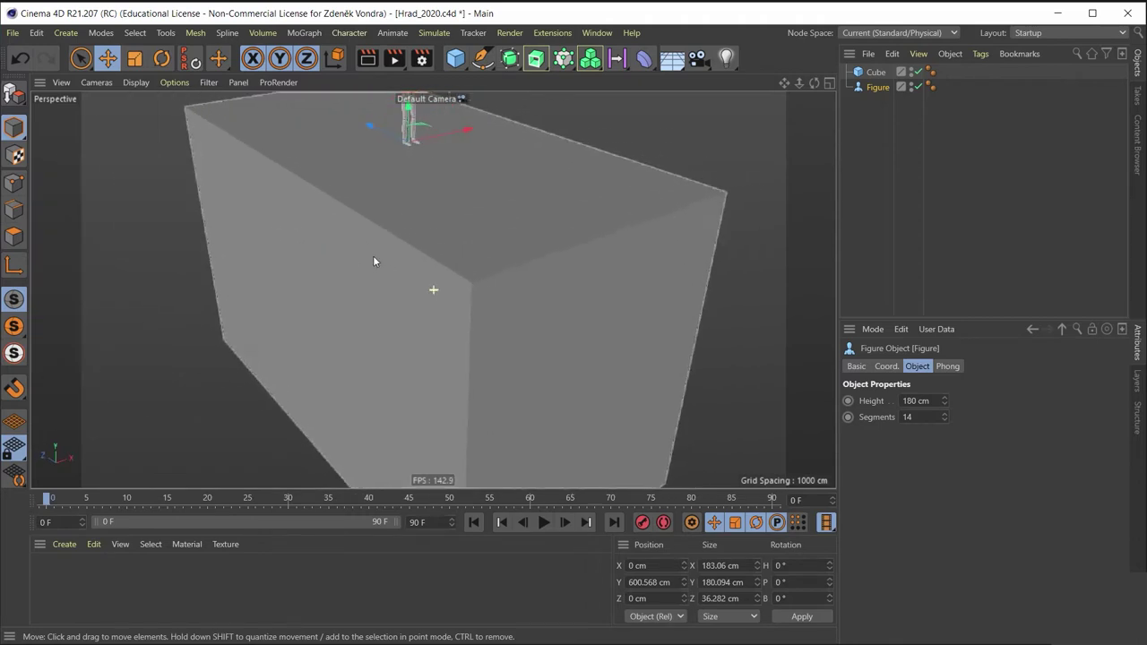
Step: Rename Cube to 'hrad' and convert it with Make Editable
left_click(875, 72)
type("hrad")
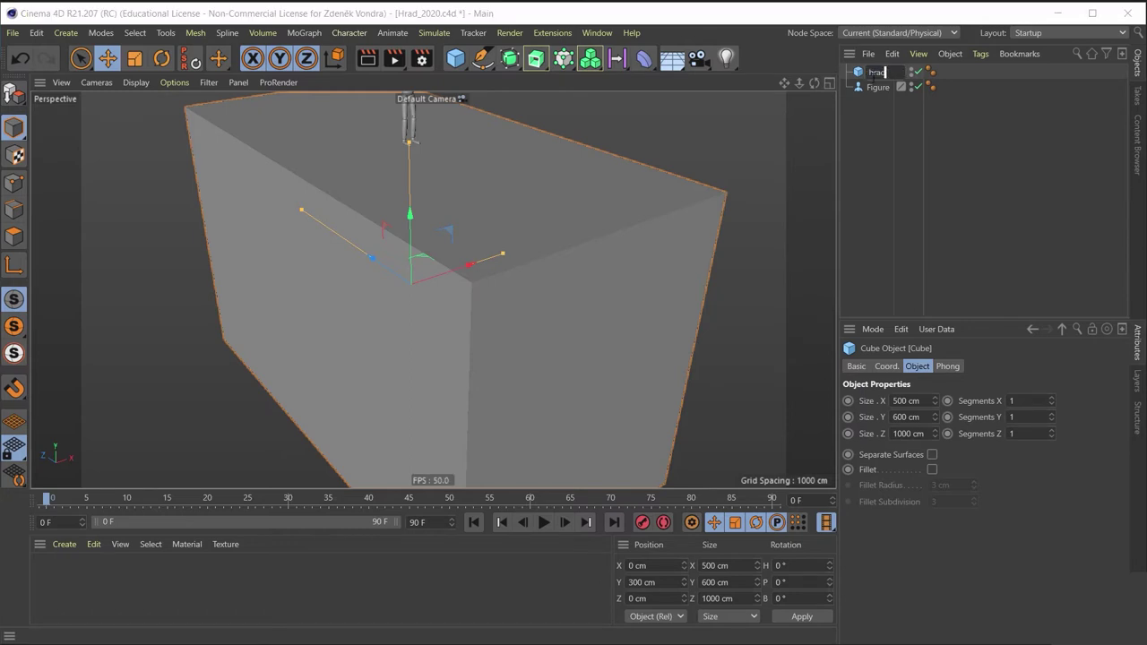
key("Return")
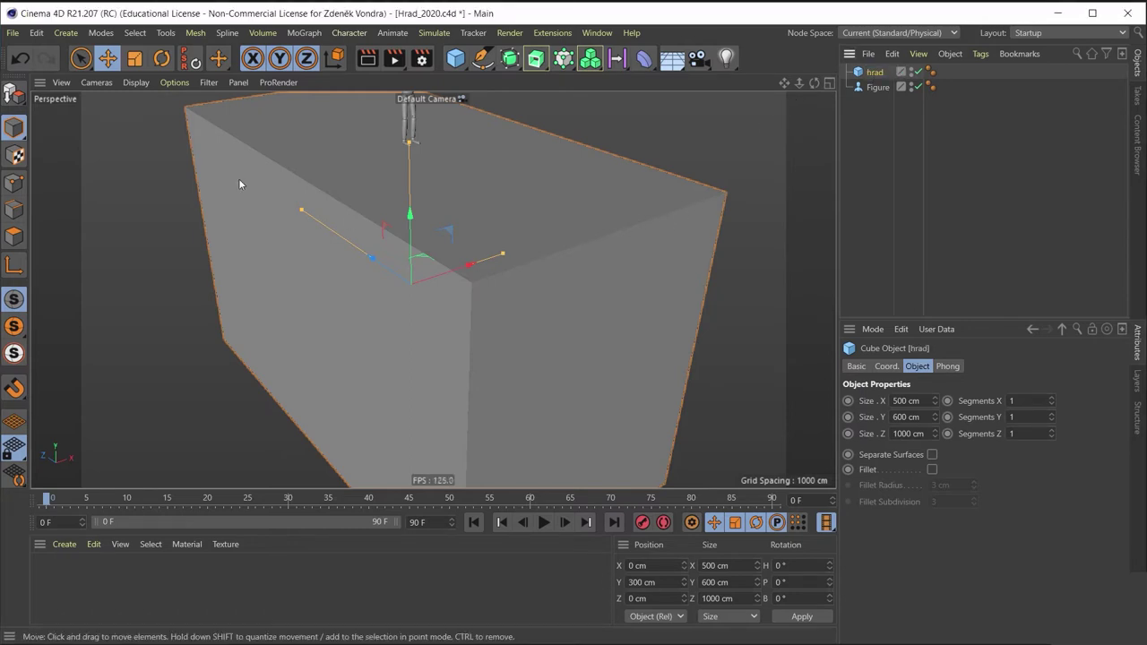
left_click(13, 93)
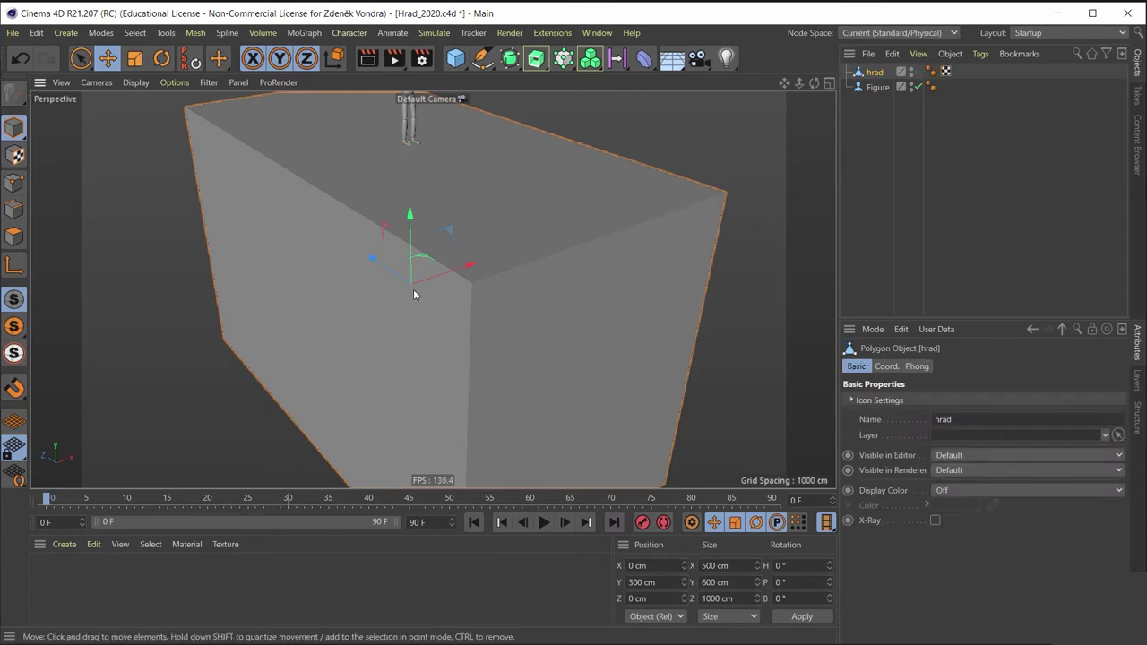
mouse_move(413, 294)
left_mouse_down("alt")
mouse_move(456, 276)
mouse_move(421, 278)
mouse_move(505, 291)
left_mouse_up("alt")
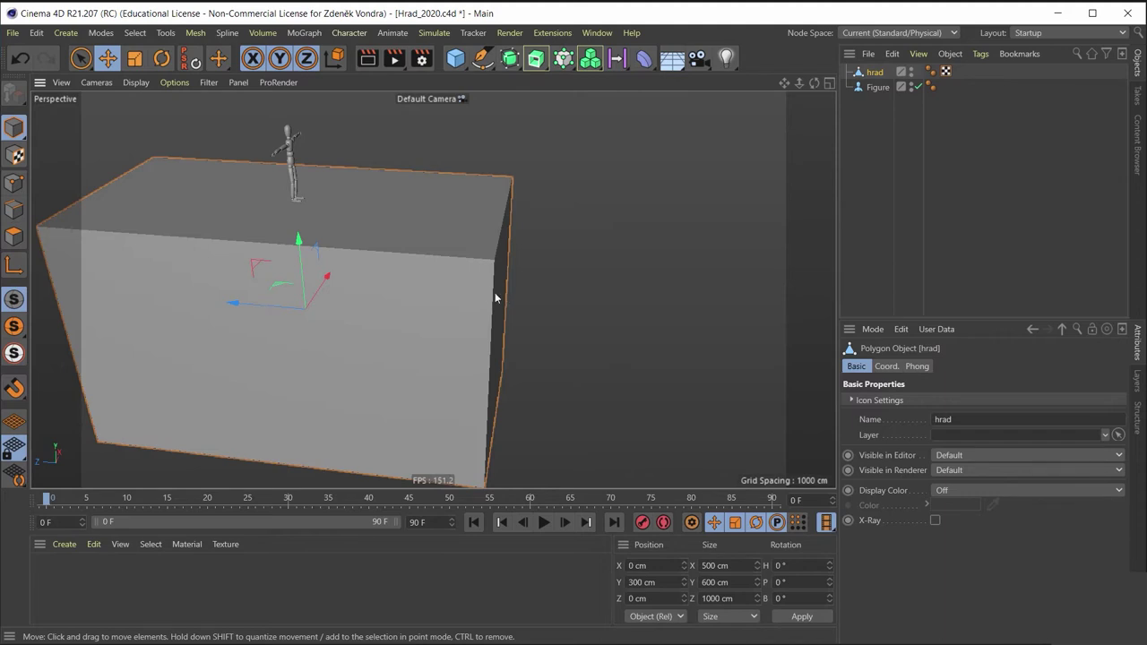
mouse_move(453, 365)
left_mouse_down("alt")
mouse_move(410, 353)
mouse_move(341, 295)
mouse_move(428, 359)
left_mouse_up("alt")
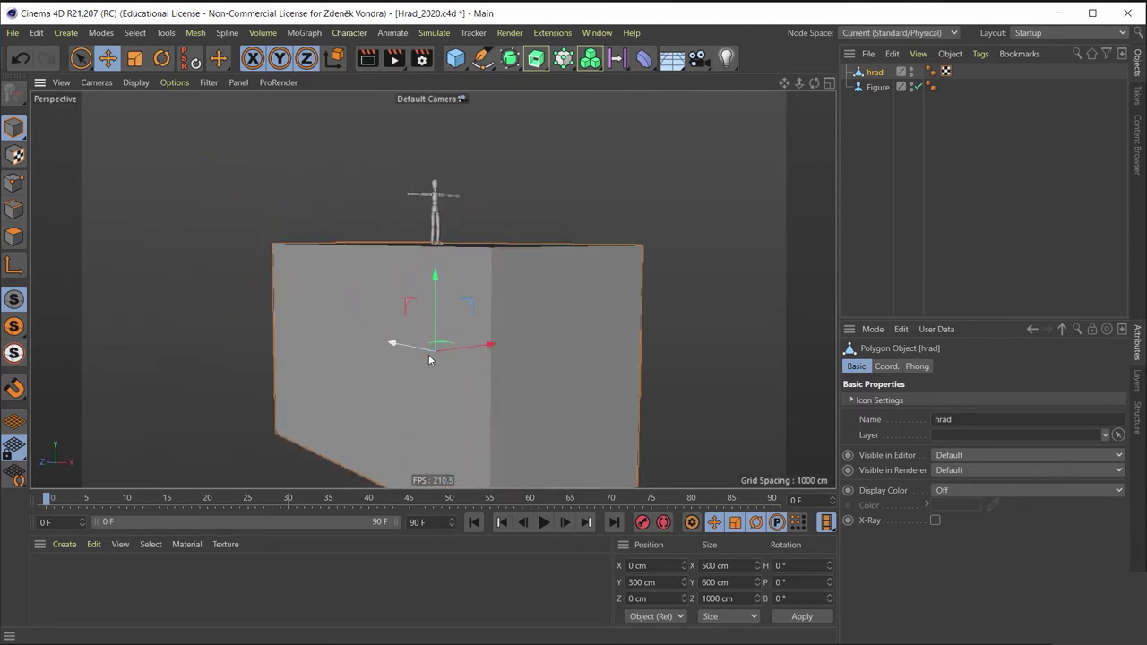
Step: Switch to Points mode and orbit to inspect the block's top face
left_click(14, 182)
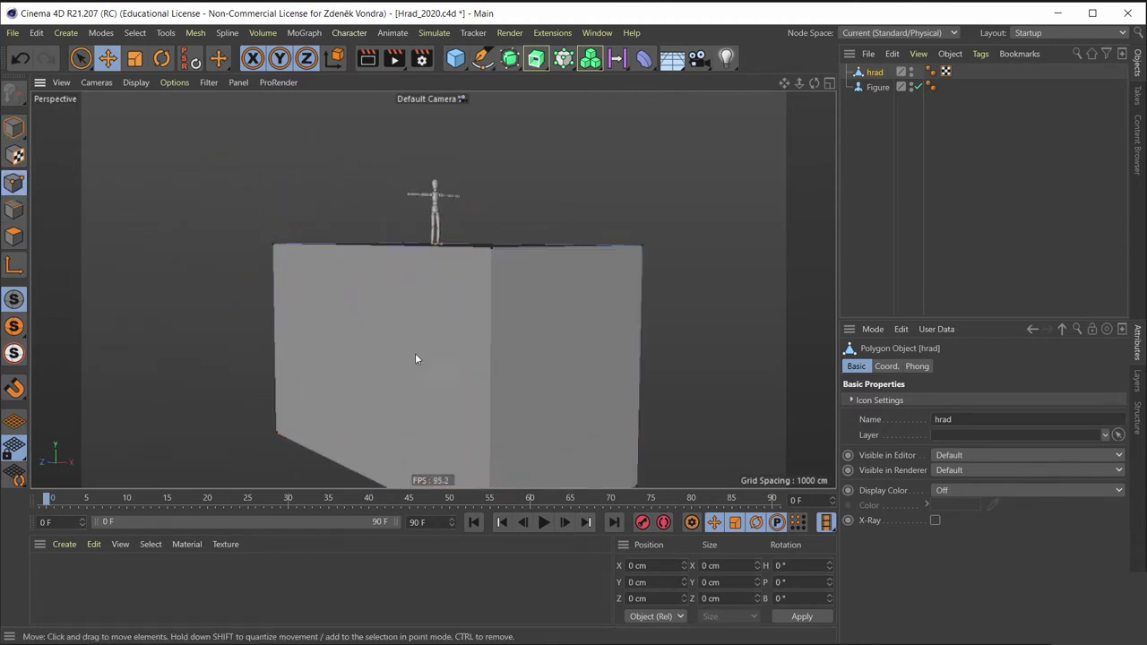
mouse_move(415, 353)
left_mouse_down("alt")
mouse_move(482, 392)
mouse_move(558, 383)
mouse_move(554, 427)
mouse_move(443, 419)
mouse_move(381, 300)
mouse_move(514, 334)
mouse_move(422, 325)
mouse_move(433, 323)
mouse_move(442, 365)
left_mouse_up("alt")
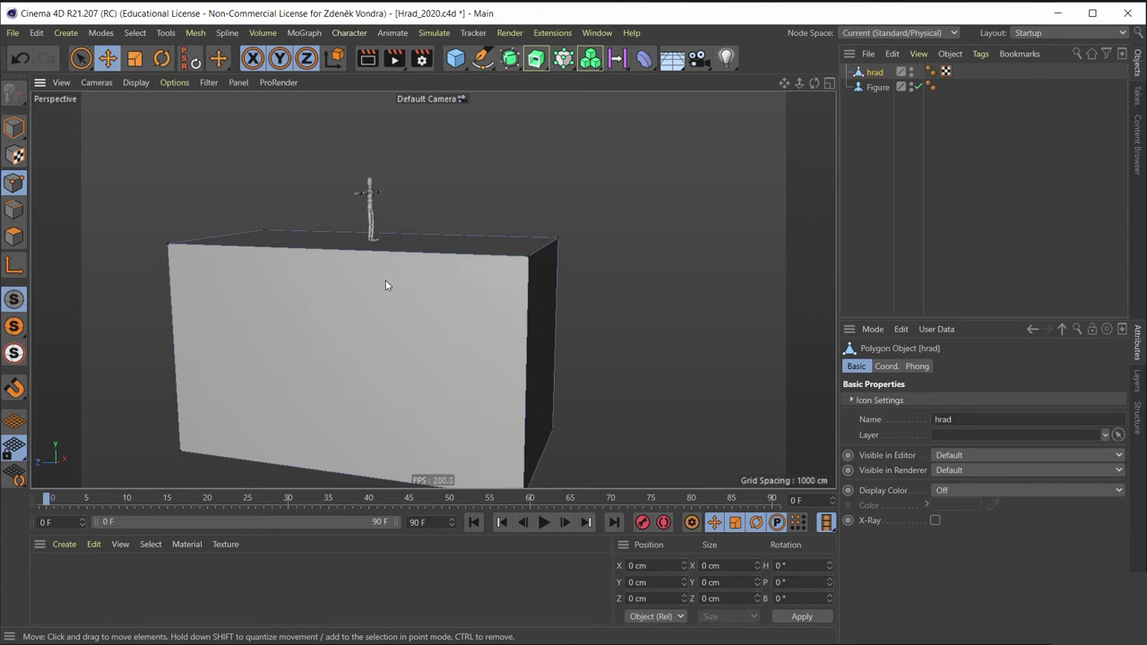
left_click_drag(439, 329, 505, 391, "alt")
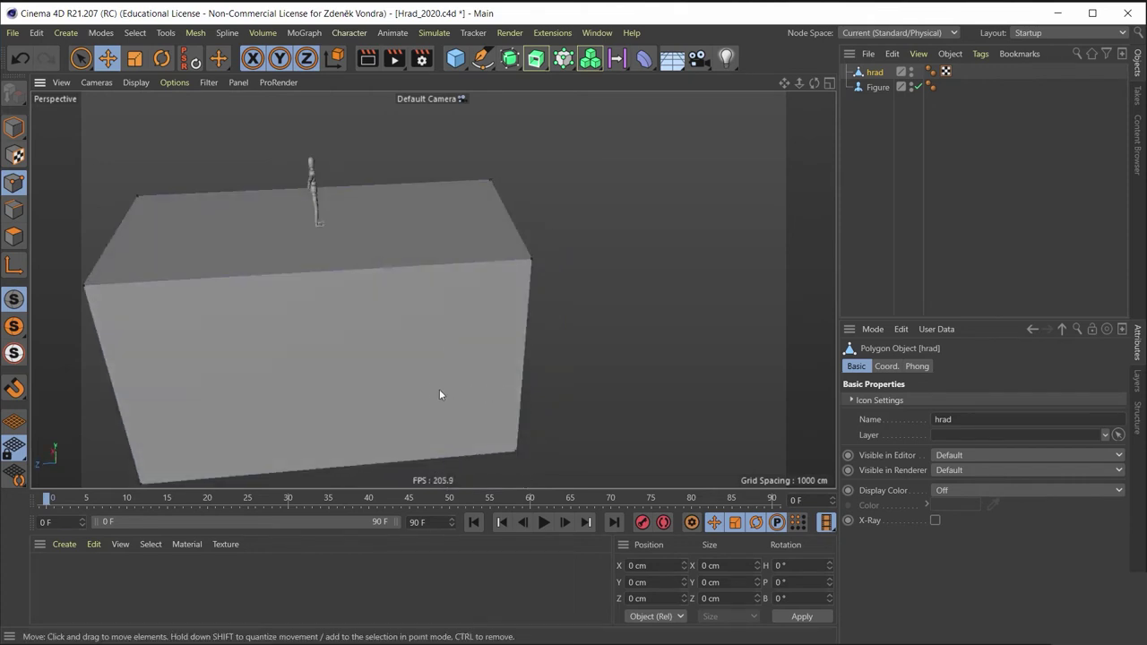
left_click_drag(430, 325, 558, 320, "alt")
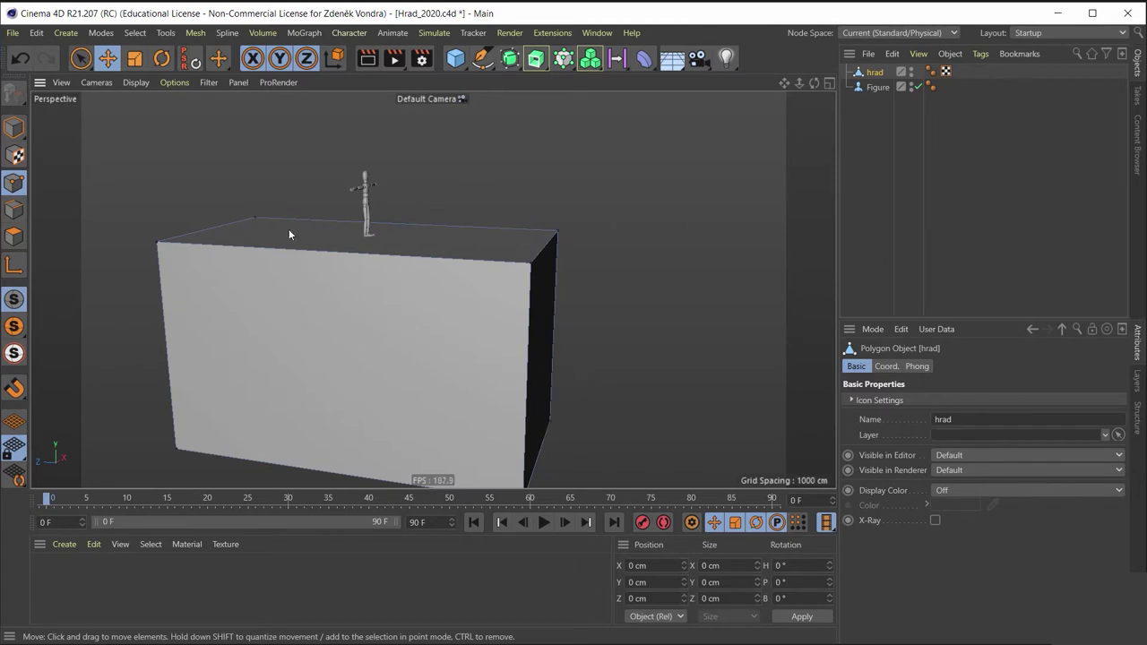
mouse_move(434, 357)
left_mouse_down("alt")
mouse_move(509, 370)
mouse_move(360, 327)
mouse_move(382, 346)
mouse_move(376, 332)
mouse_move(309, 326)
left_mouse_up("alt")
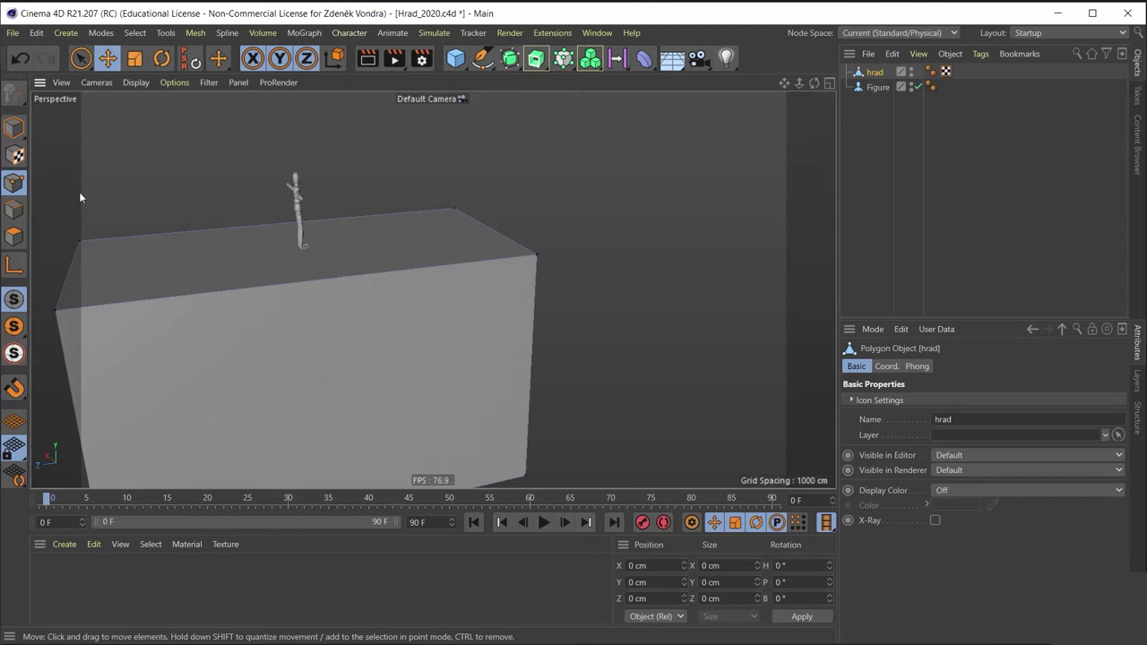
Step: Place a Loop/Path Cut across the hrad block and set its offset to 40%
right_click(404, 287)
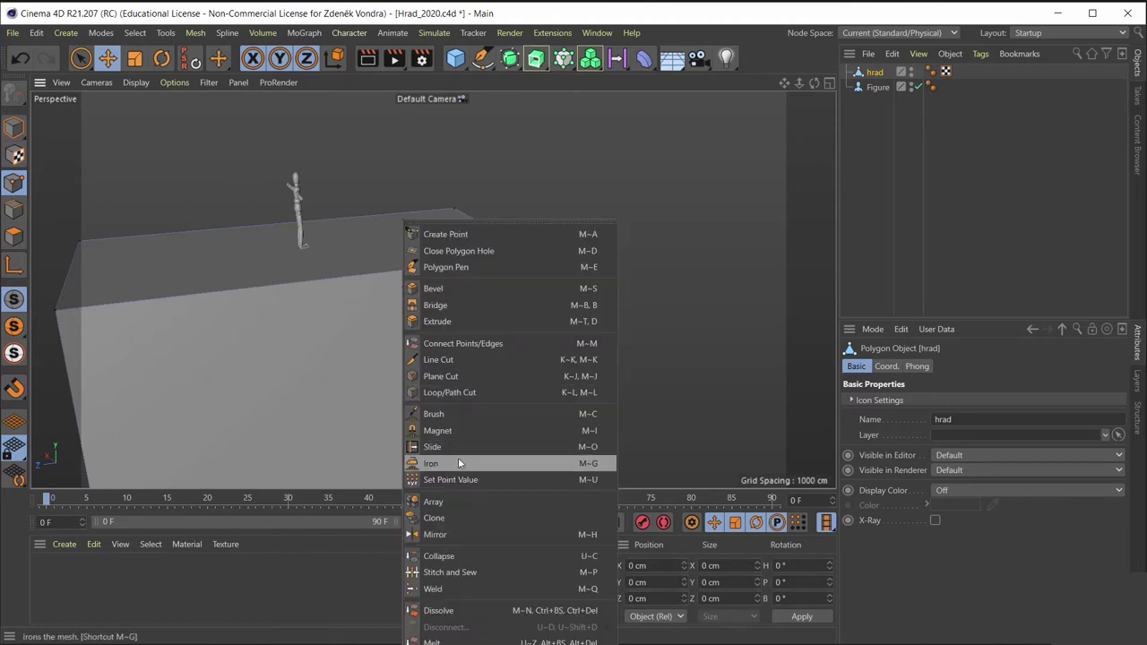
left_click(475, 395)
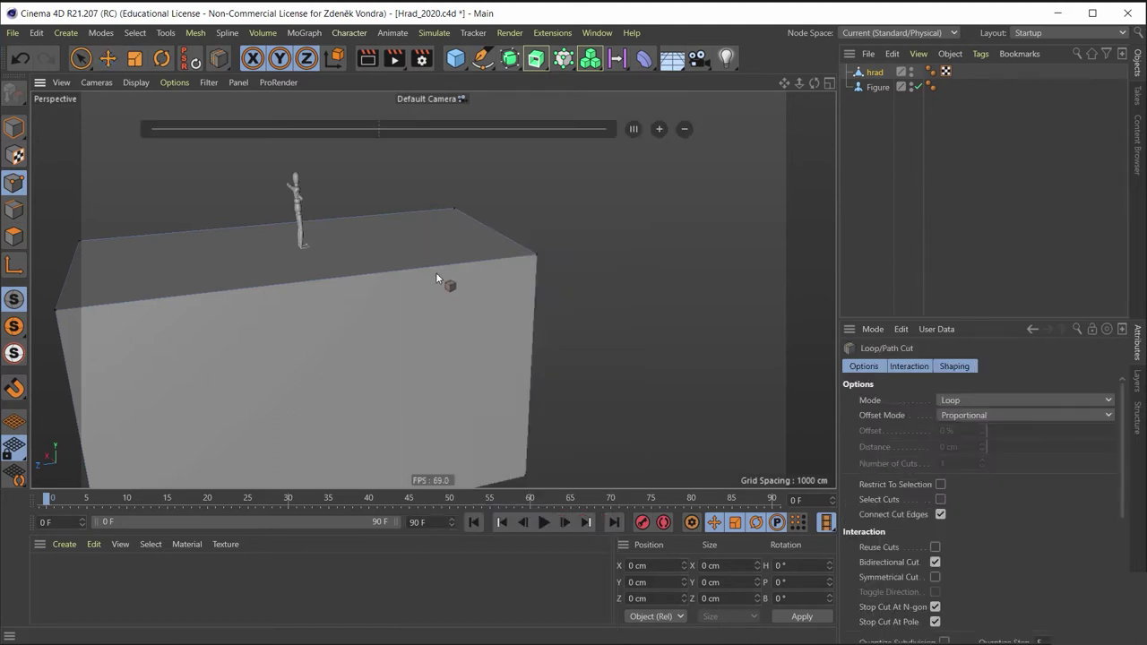
left_click(365, 277)
left_click_drag(433, 276, 377, 330, "alt")
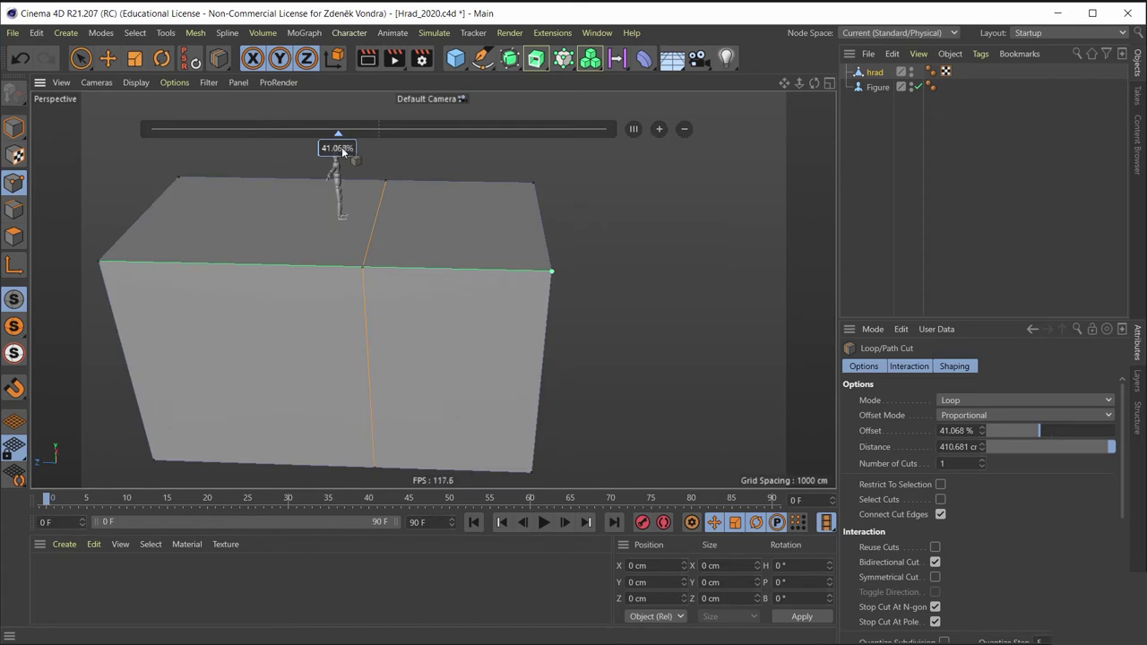
mouse_move(341, 150)
left_mouse_down()
mouse_move(308, 150)
mouse_move(317, 154)
left_mouse_up()
mouse_move(416, 197)
left_mouse_down("alt")
mouse_move(408, 182)
mouse_move(301, 153)
mouse_move(354, 162)
mouse_move(443, 227)
mouse_move(397, 232)
mouse_move(395, 215)
mouse_move(412, 252)
left_mouse_up("alt")
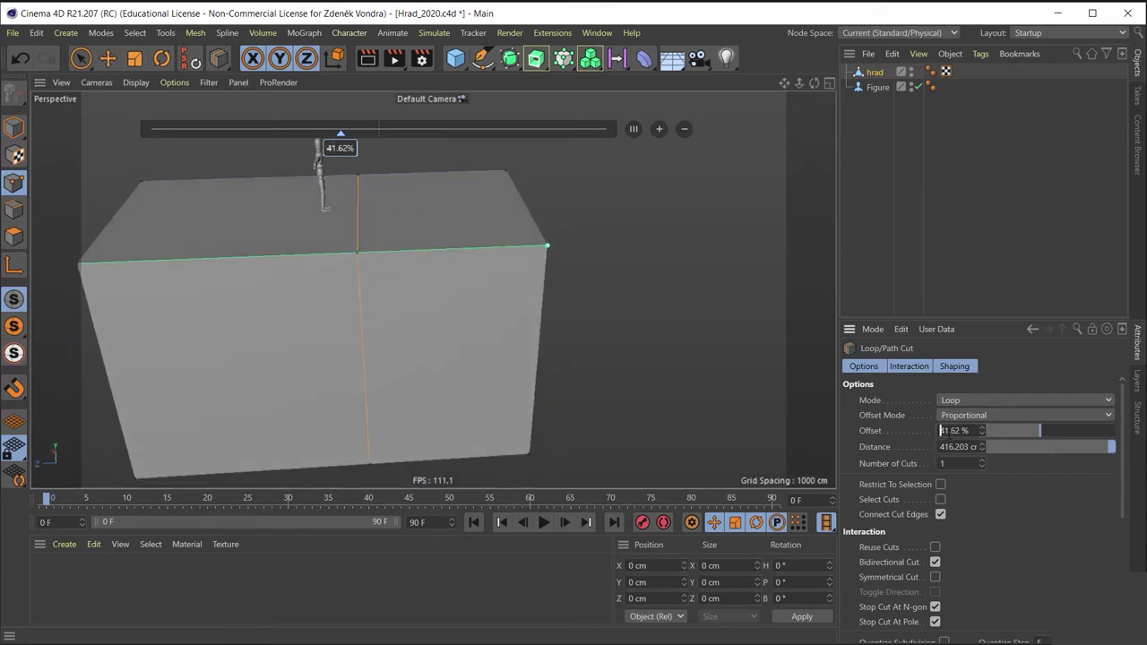
type("40")
key("Return")
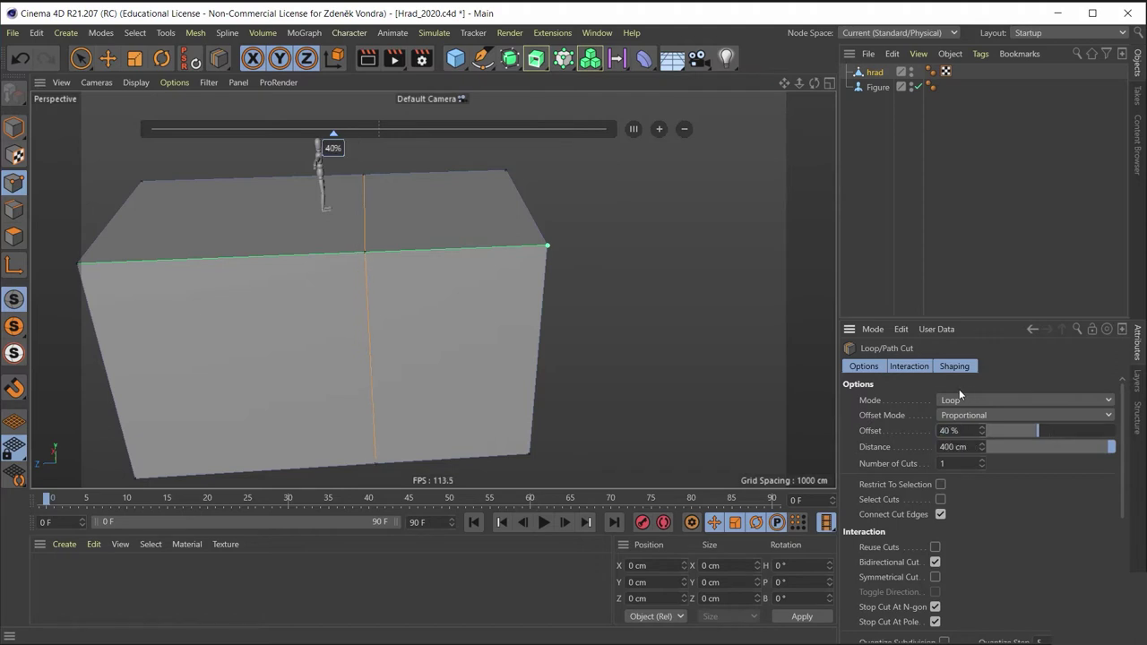
mouse_move(453, 266)
left_mouse_down("alt")
mouse_move(385, 271)
mouse_move(390, 282)
mouse_move(283, 304)
mouse_move(247, 295)
mouse_move(394, 305)
left_mouse_up("alt")
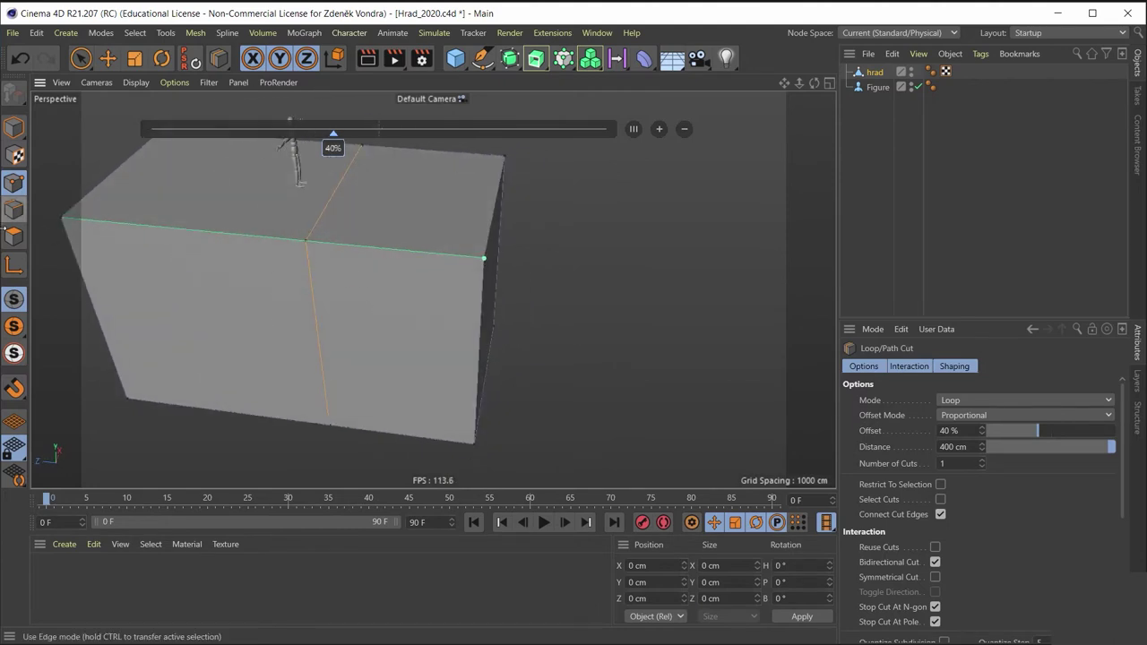
left_click(14, 237)
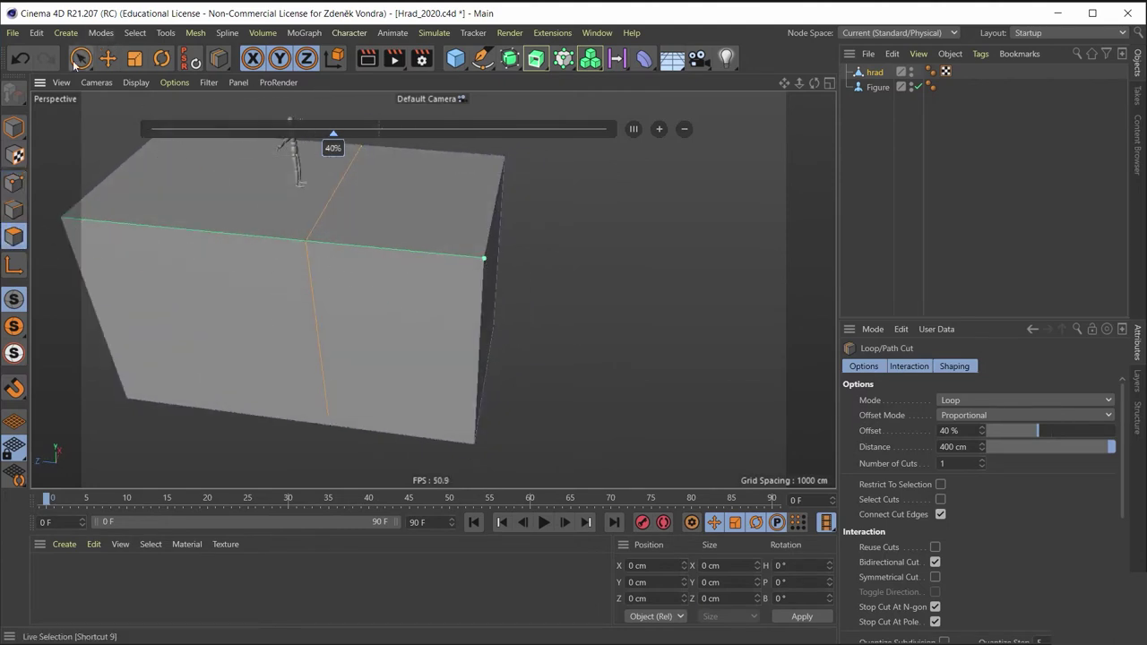
Step: Live Select the box's right front face and the adjacent front face
left_click_drag(79, 60, 143, 70)
left_click(369, 304)
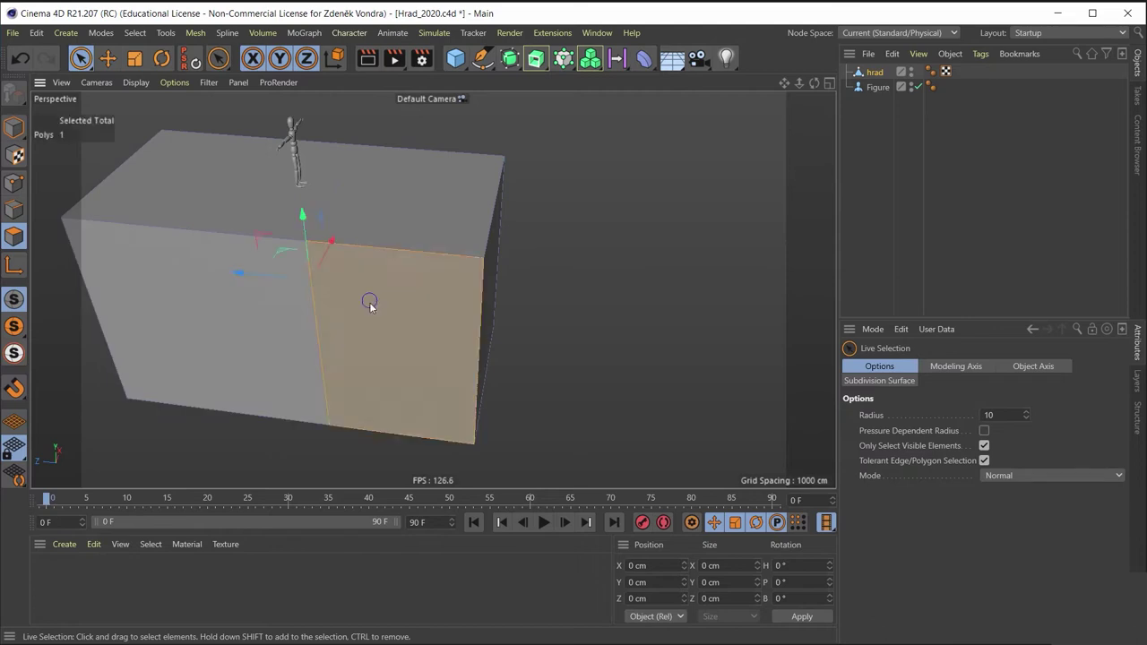
mouse_move(369, 305)
left_mouse_down("alt")
mouse_move(191, 317)
mouse_move(358, 295)
mouse_move(556, 317)
mouse_move(375, 242)
left_mouse_up("alt")
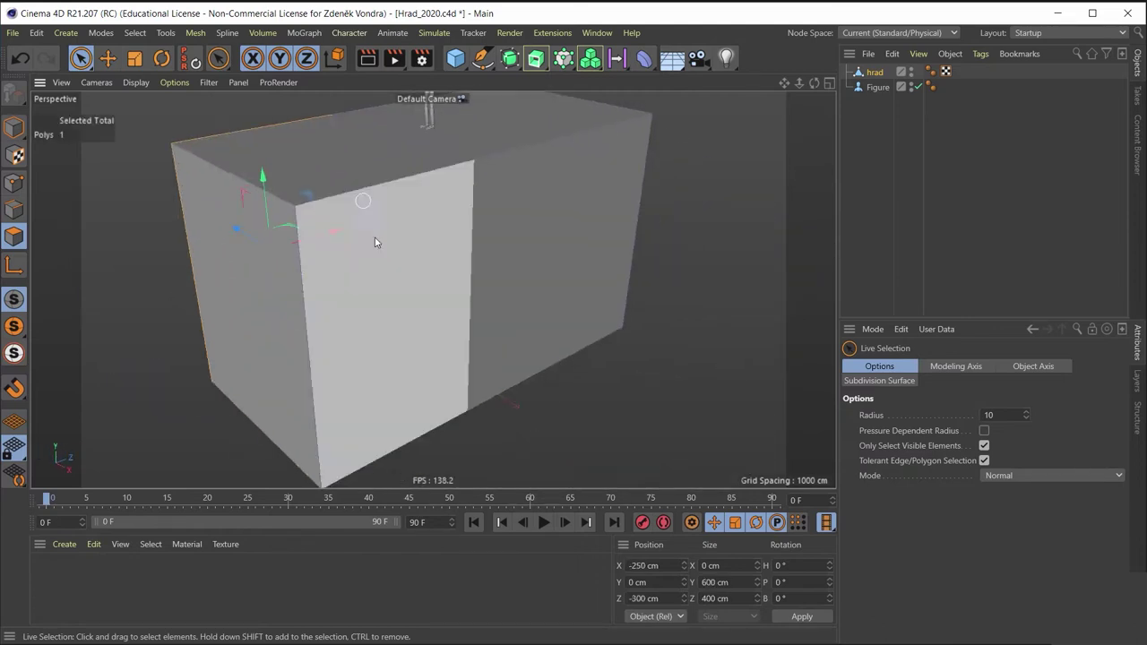
left_click(384, 263, "shift")
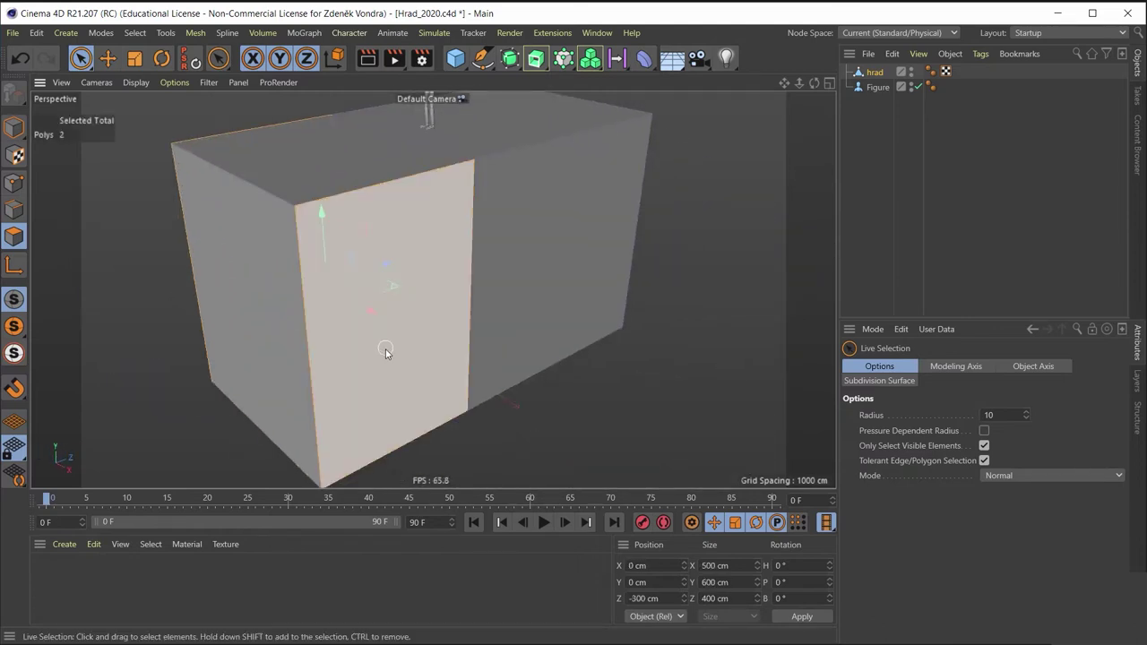
Step: Extrude the two front faces outward 51.4 cm and return to Live Selection
right_click(385, 351)
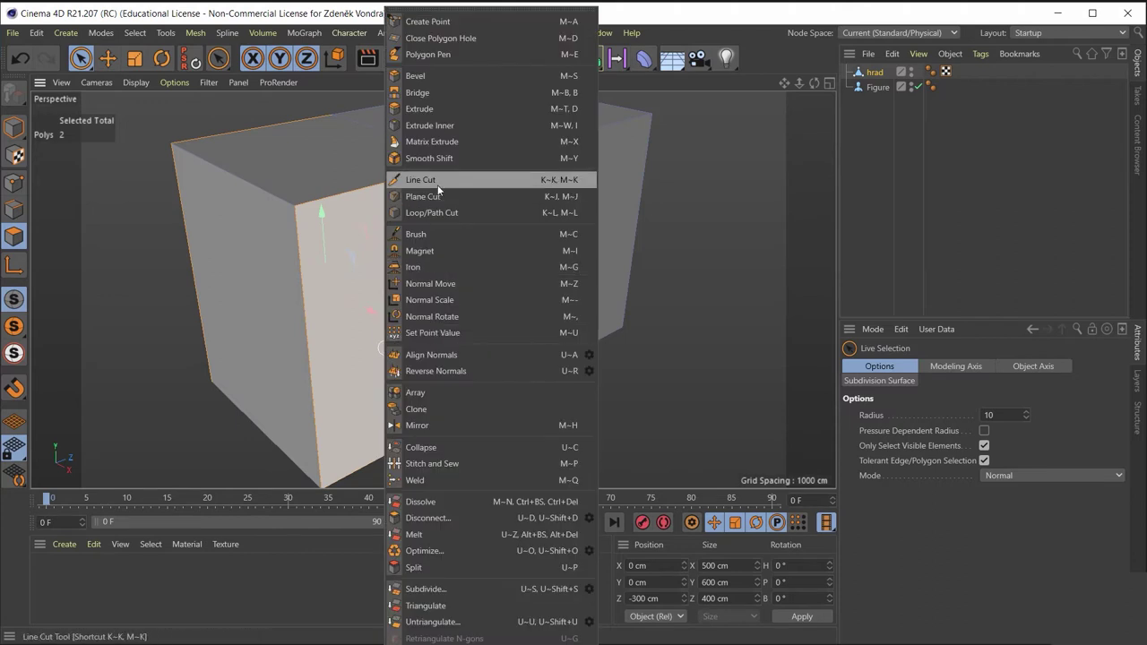
left_click(439, 109)
left_click_drag(408, 322, 447, 338)
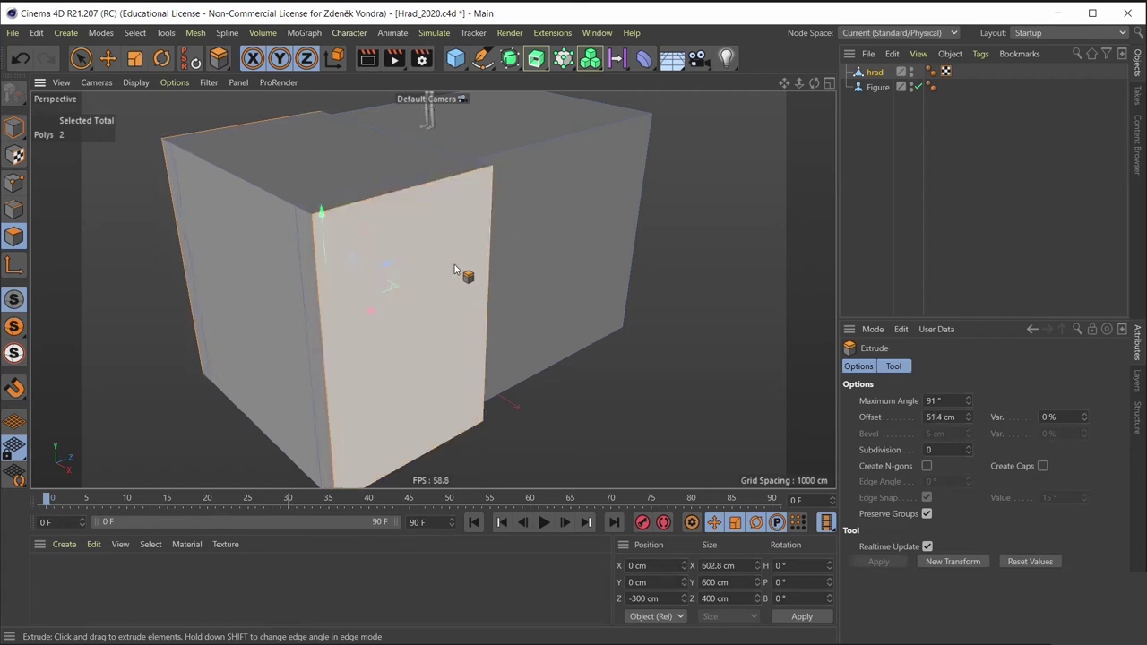
mouse_move(455, 264)
left_mouse_down("alt")
mouse_move(397, 282)
mouse_move(573, 230)
mouse_move(486, 274)
mouse_move(573, 248)
mouse_move(613, 211)
mouse_move(525, 248)
mouse_move(397, 348)
mouse_move(469, 356)
mouse_move(611, 232)
mouse_move(596, 206)
mouse_move(634, 200)
mouse_move(617, 182)
mouse_move(475, 168)
mouse_move(480, 215)
mouse_move(476, 194)
mouse_move(151, 153)
left_mouse_up("alt")
left_click(107, 58)
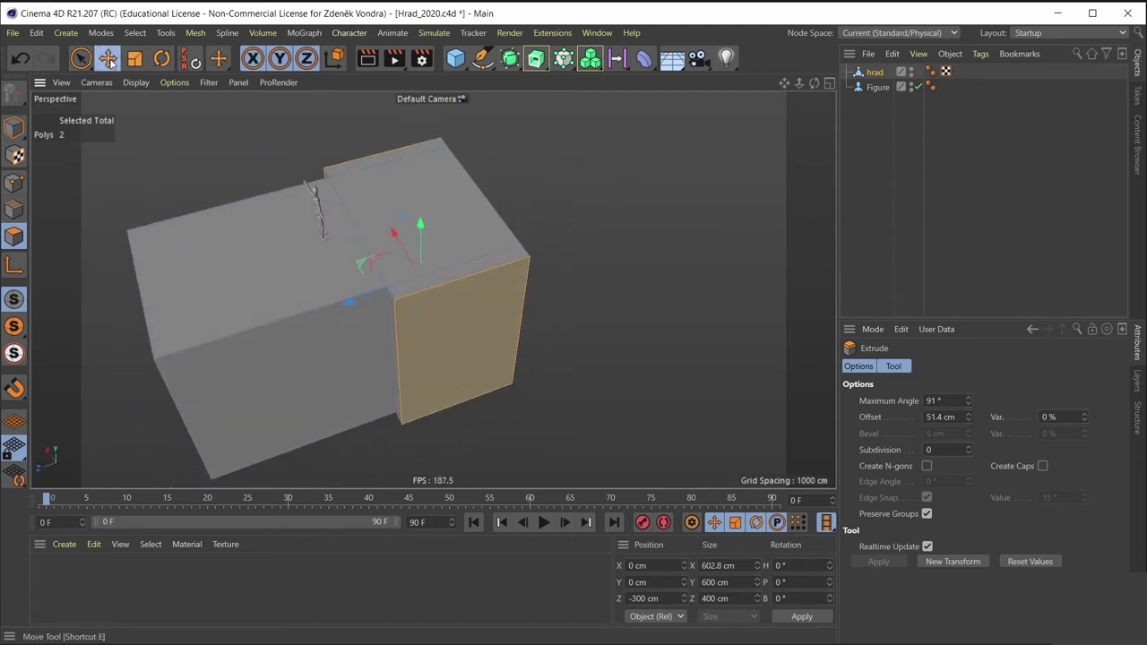
left_click(80, 57)
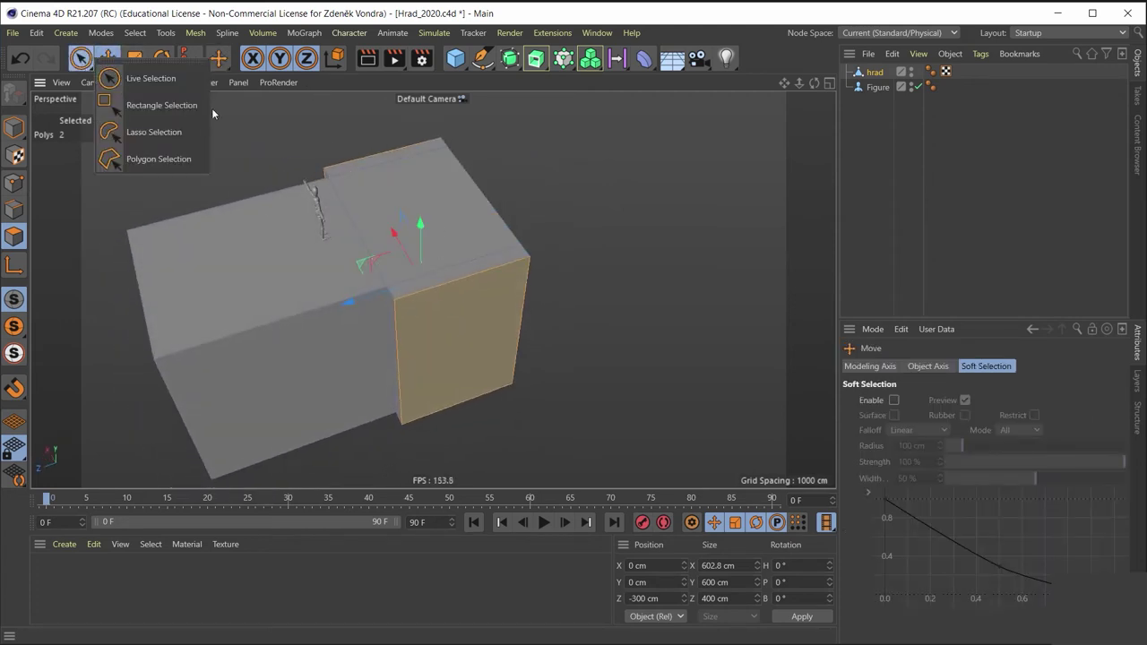
left_click(151, 78)
Step: Move the jutting block's top face up 109.012 cm along Y
left_click(415, 152)
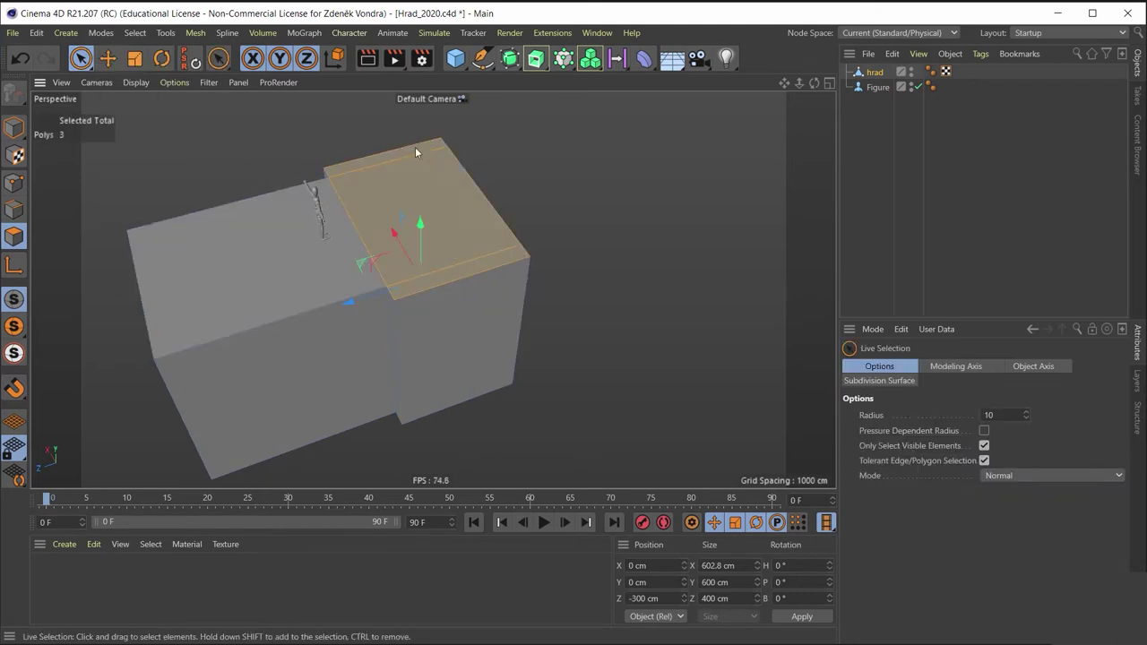
mouse_move(415, 153)
left_mouse_down("alt")
mouse_move(433, 227)
mouse_move(228, 175)
mouse_move(342, 152)
left_mouse_up("alt")
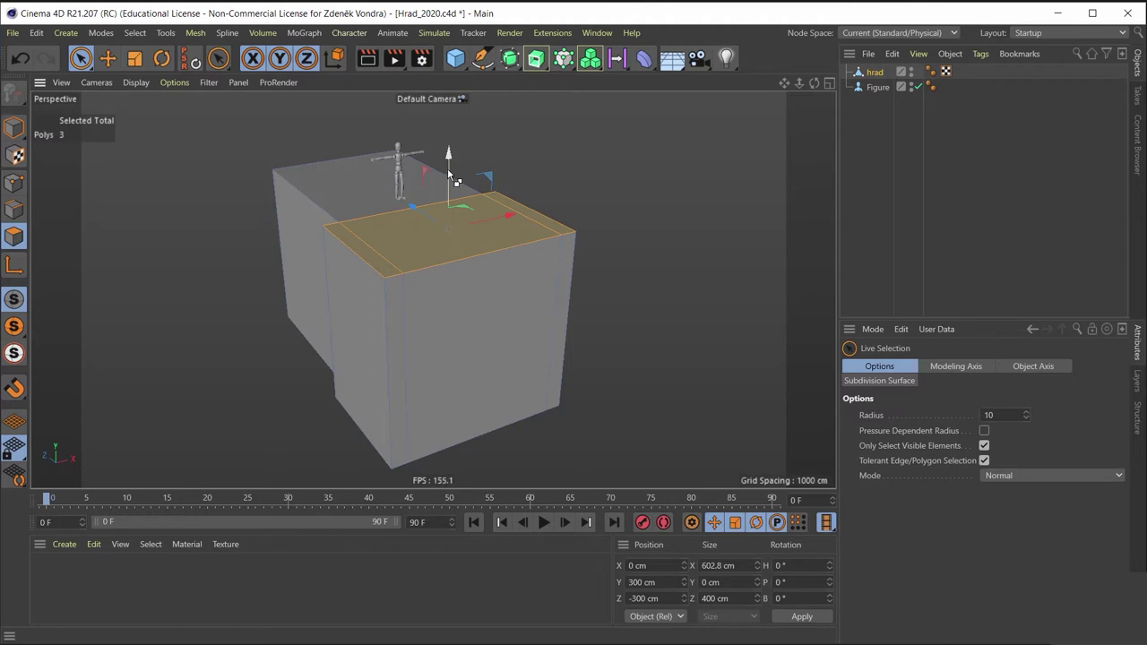
left_click_drag(451, 175, 457, 136)
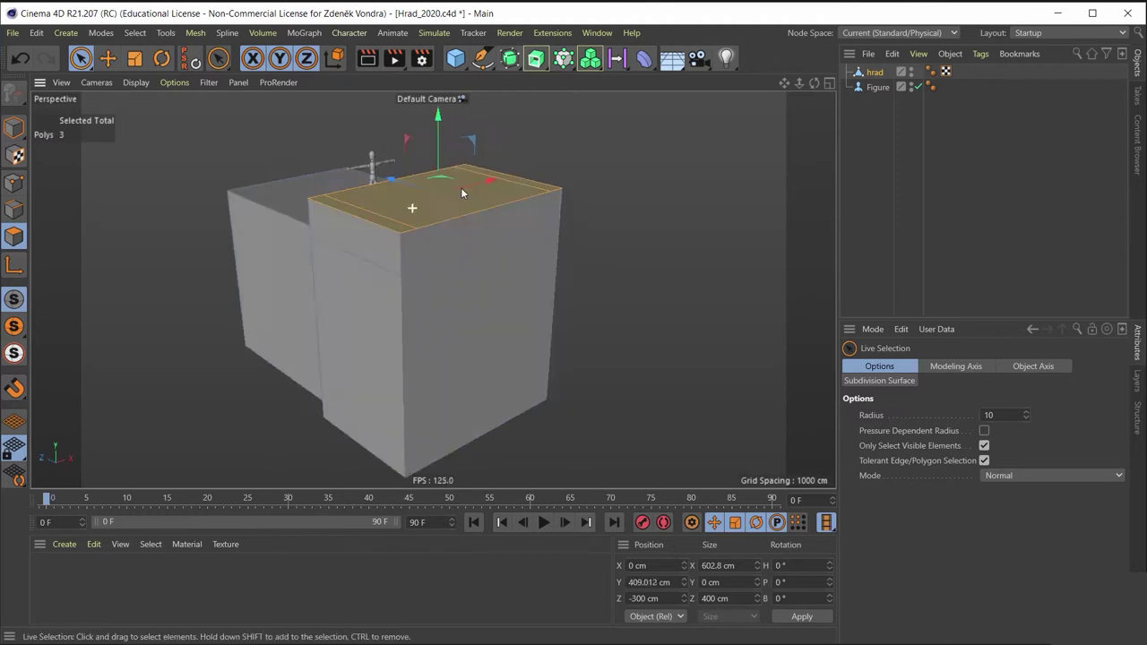
mouse_move(460, 187)
left_mouse_down("alt")
mouse_move(617, 165)
mouse_move(607, 173)
mouse_move(617, 186)
mouse_move(520, 218)
mouse_move(404, 318)
mouse_move(415, 259)
mouse_move(221, 242)
mouse_move(276, 252)
mouse_move(583, 218)
mouse_move(448, 207)
mouse_move(540, 206)
mouse_move(543, 230)
mouse_move(538, 205)
mouse_move(440, 224)
mouse_move(493, 242)
mouse_move(421, 220)
mouse_move(453, 215)
mouse_move(481, 179)
left_mouse_up("alt")
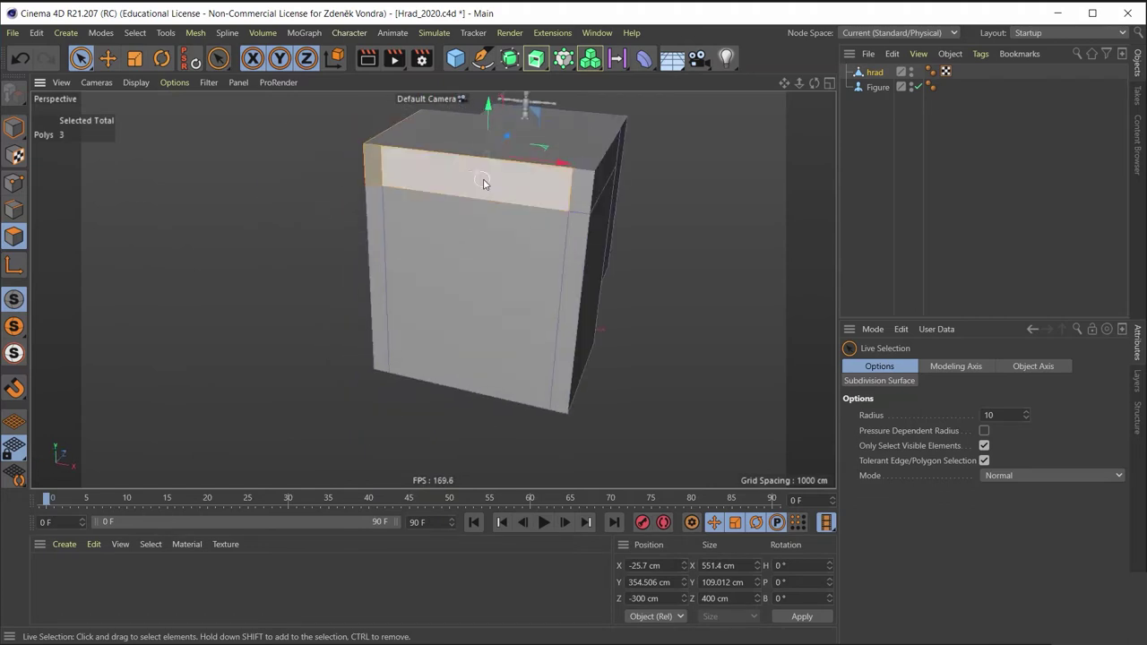
Step: Add the raised block's upper front strip and narrow corner strip to the selection
mouse_move(236, 246)
left_mouse_down("alt")
mouse_move(432, 289)
mouse_move(351, 293)
mouse_move(319, 254)
mouse_move(384, 256)
left_mouse_up("alt")
left_click(383, 264, "shift")
left_click(383, 264, "shift")
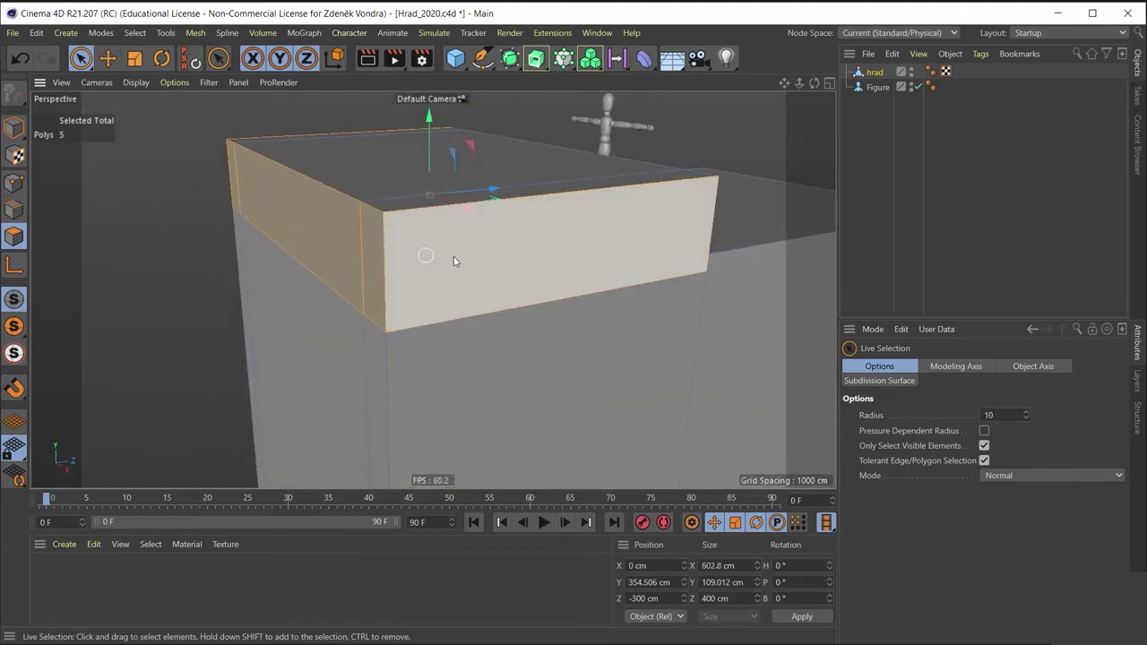
mouse_move(583, 258)
left_mouse_down("alt")
mouse_move(451, 238)
mouse_move(589, 243)
mouse_move(465, 287)
mouse_move(511, 333)
mouse_move(554, 249)
mouse_move(397, 279)
mouse_move(607, 238)
mouse_move(612, 226)
left_mouse_up("alt")
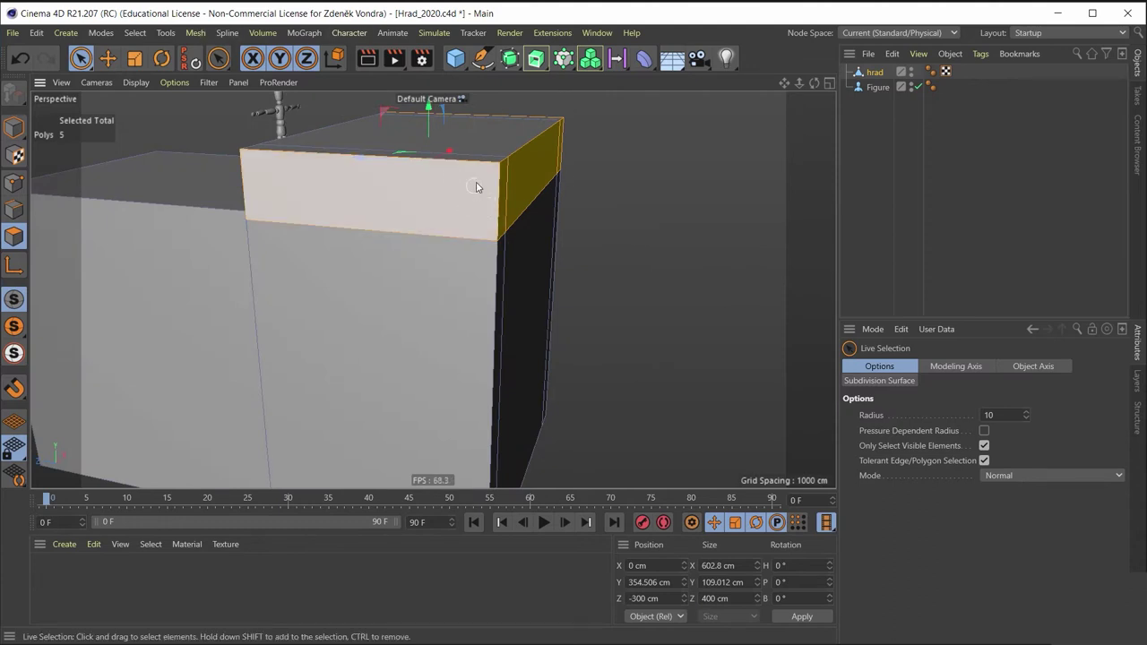
scroll(484, 188, "up", 2)
scroll(448, 215, "up", 2)
mouse_move(403, 241)
left_mouse_down("alt")
mouse_move(378, 269)
mouse_move(475, 198)
left_mouse_up("alt")
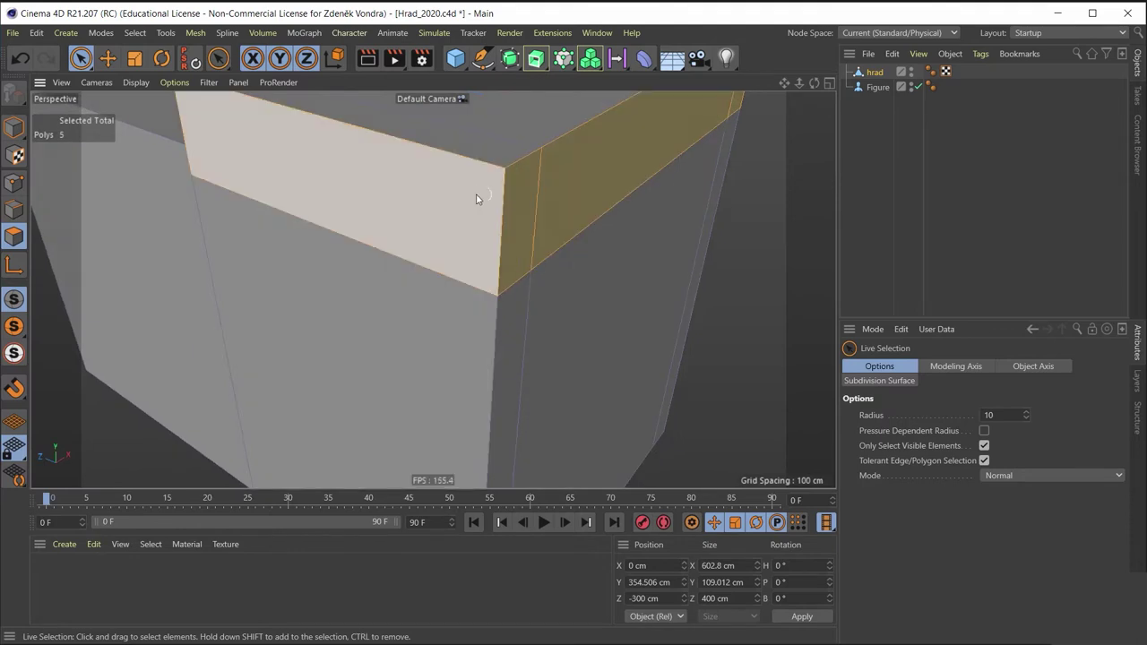
Step: Extrude the five upper strip faces outward 33.12 cm into an overhanging band
right_click(473, 196)
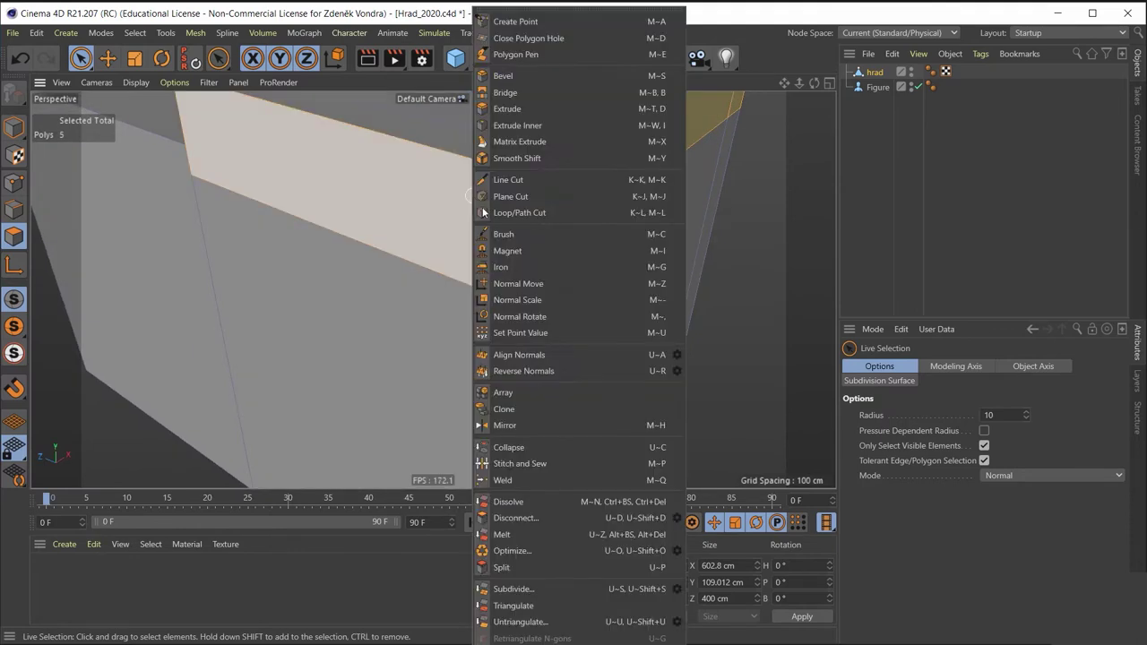
left_click(517, 110)
mouse_move(468, 205)
left_mouse_down()
mouse_move(706, 208)
mouse_move(626, 141)
left_mouse_up()
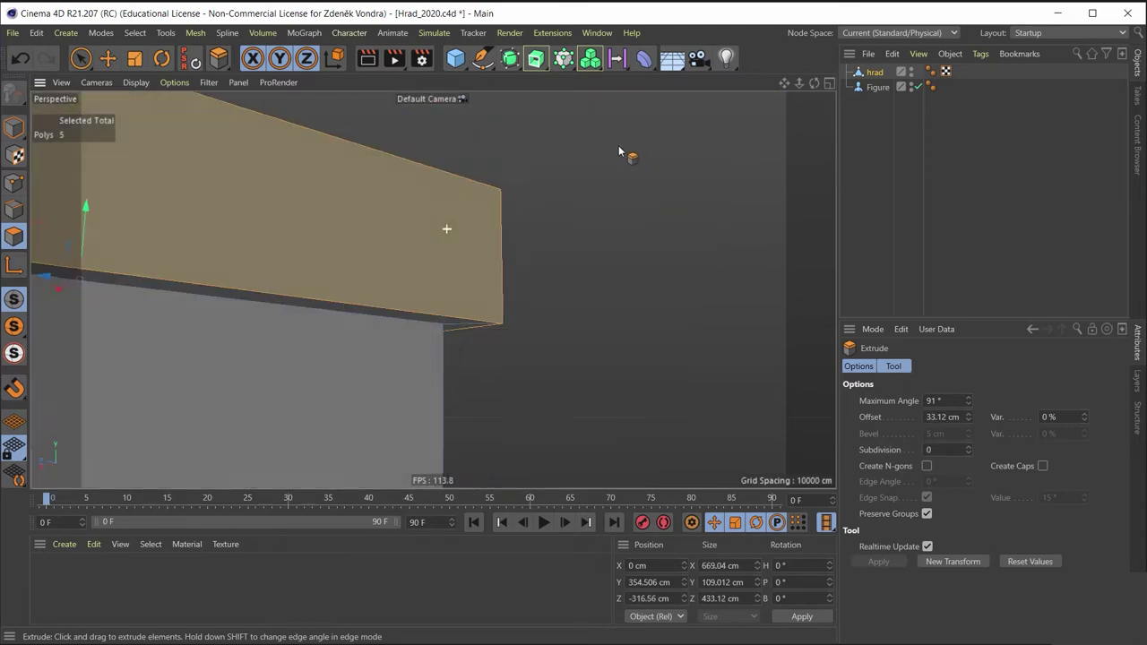
scroll(422, 243, "down", 3)
scroll(387, 288, "down", 2)
mouse_move(387, 288)
left_mouse_down("alt")
mouse_move(440, 329)
mouse_move(404, 358)
mouse_move(307, 336)
mouse_move(334, 327)
mouse_move(359, 335)
mouse_move(313, 340)
mouse_move(175, 318)
mouse_move(236, 299)
mouse_move(379, 217)
mouse_move(527, 248)
mouse_move(467, 258)
left_mouse_up("alt")
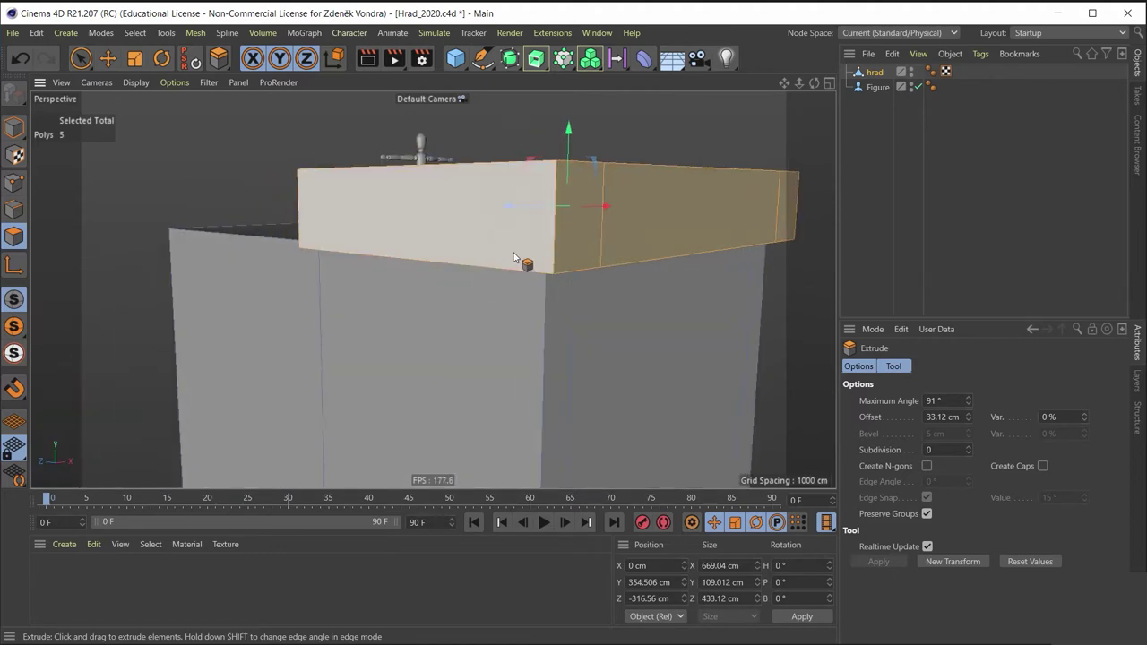
left_click_drag(630, 190, 532, 199, "alt")
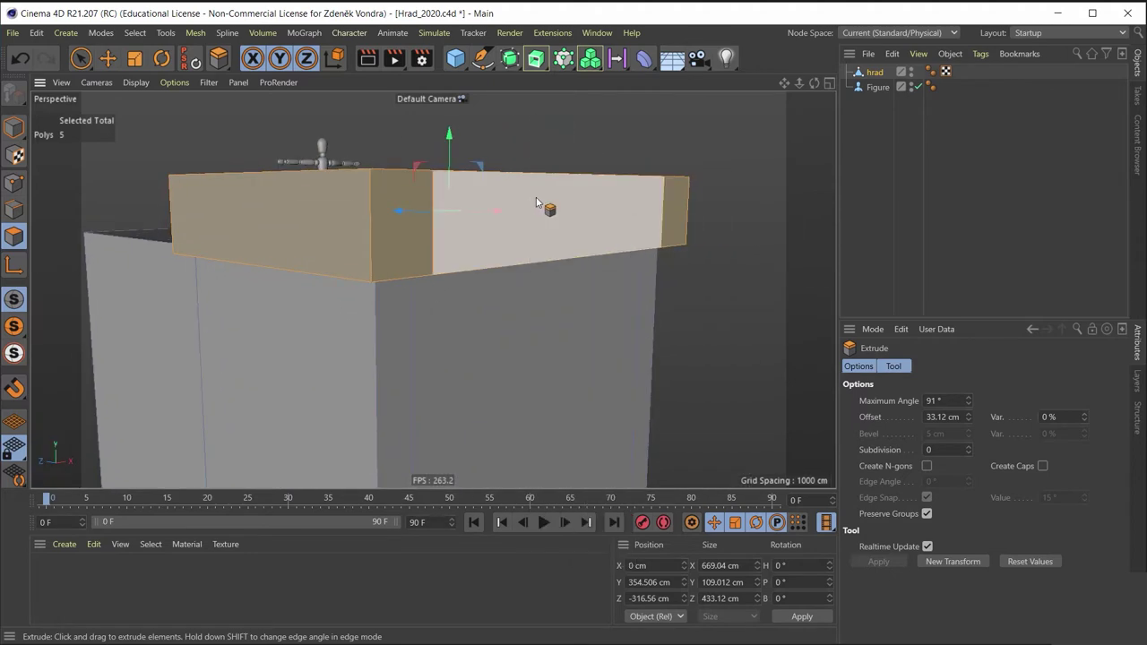
Step: Cut an edge loop at 50% around the middle of the overhanging band
key("u")
key("l")
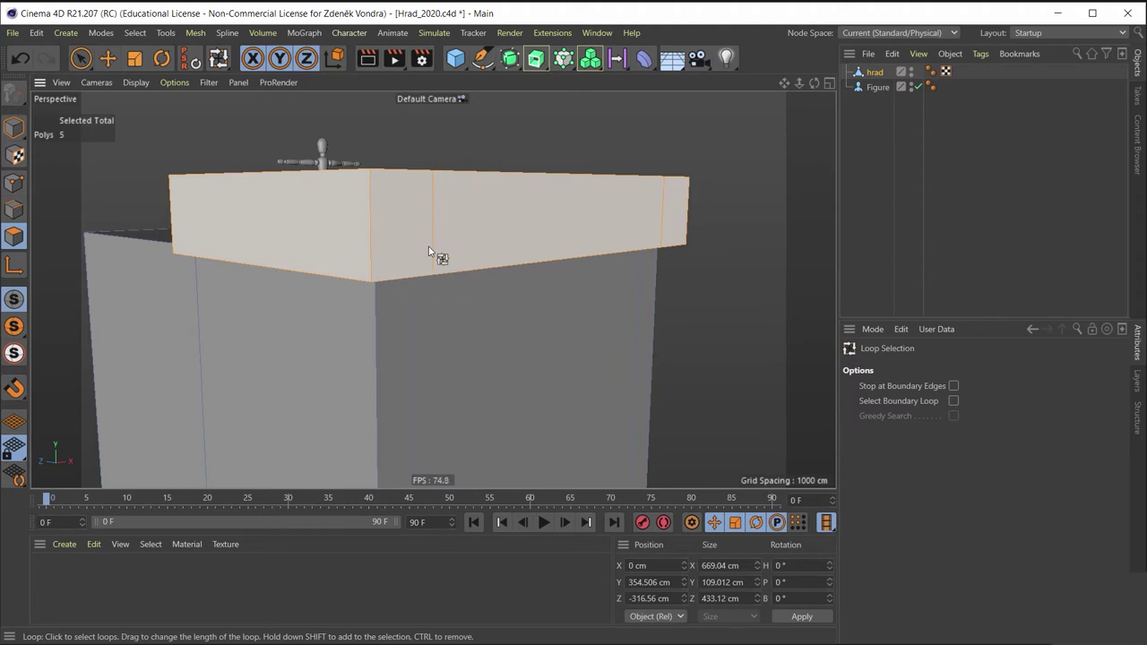
key("k")
key("l")
left_click(371, 228)
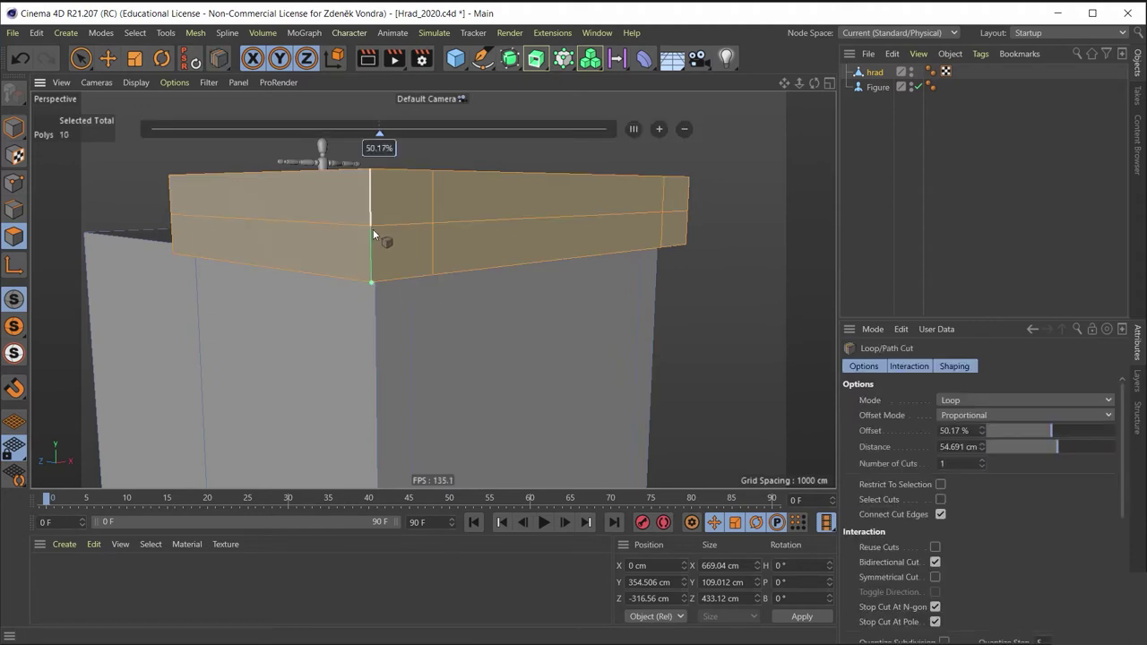
Step: Live Select all polygons in the band's upper half
left_click(12, 134)
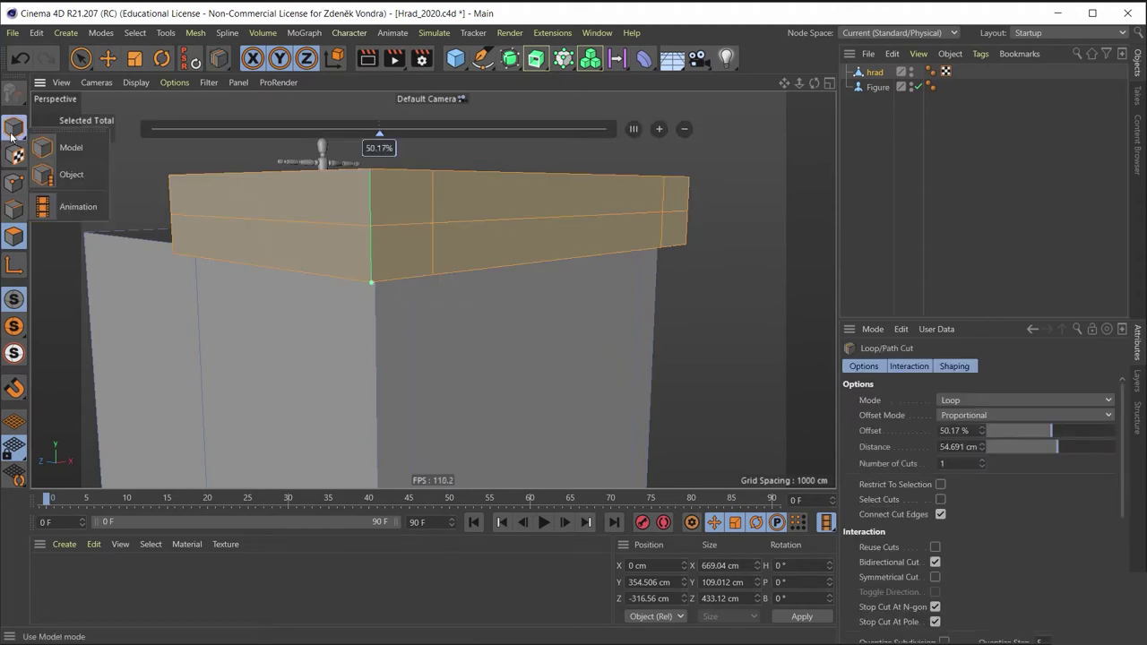
left_click(88, 59)
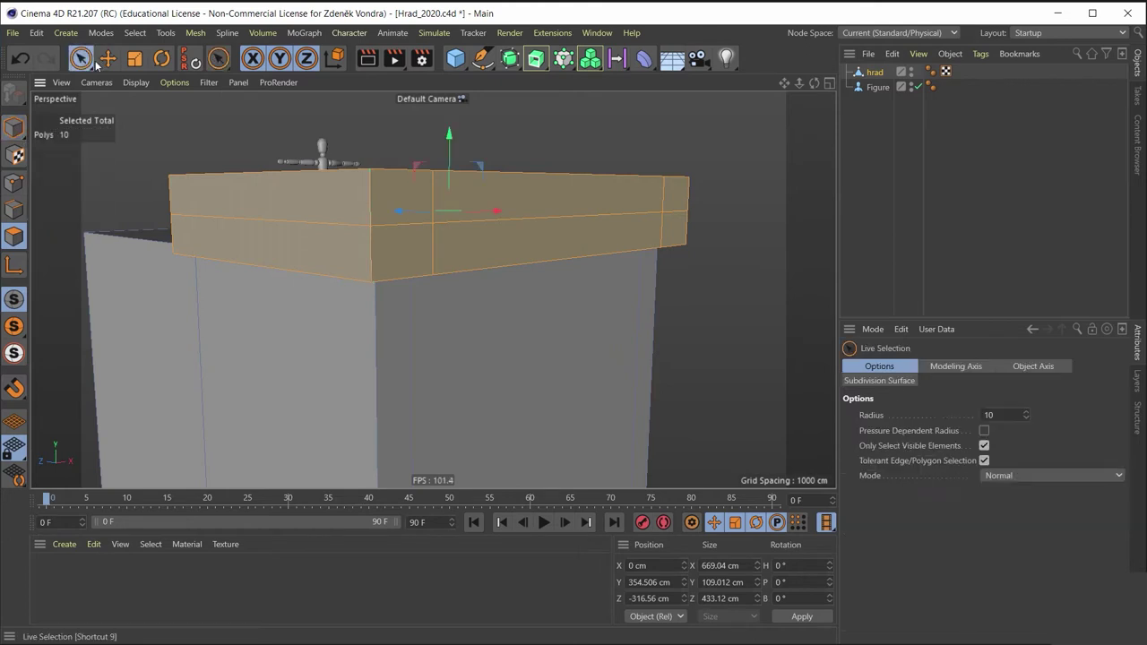
left_click(309, 192)
left_click(407, 192, "shift")
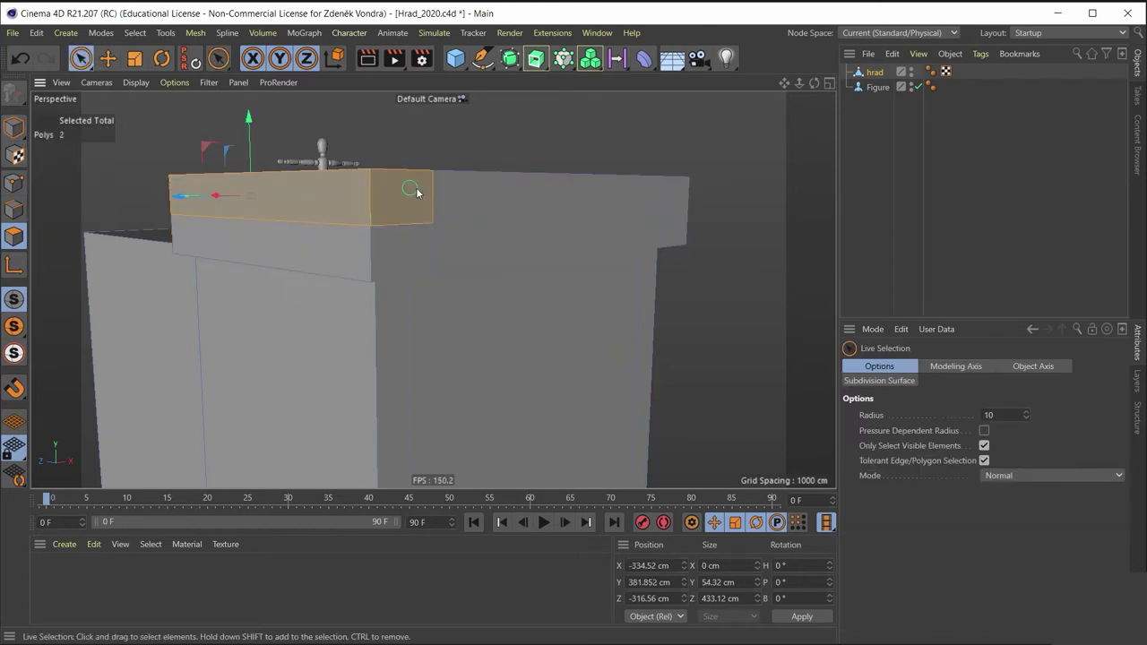
left_click(434, 193, "shift")
mouse_move(435, 193)
left_mouse_down("alt")
mouse_move(388, 178)
mouse_move(439, 212)
mouse_move(491, 215)
left_mouse_up("alt")
left_click(532, 215, "shift")
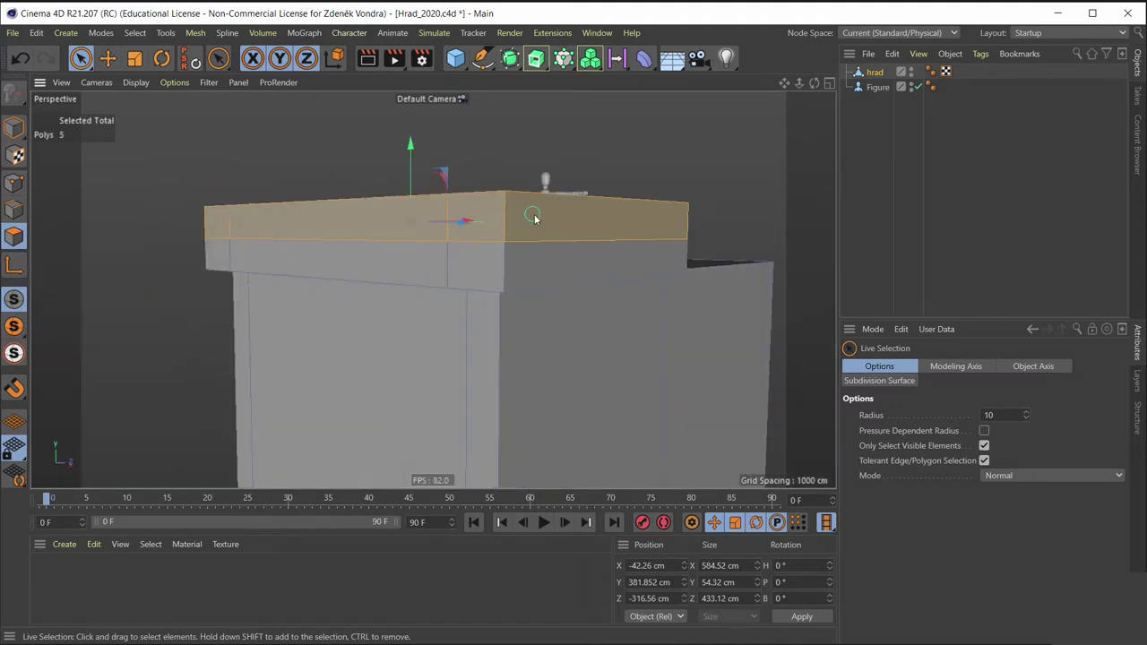
mouse_move(598, 217)
left_mouse_down("alt")
mouse_move(484, 205)
mouse_move(327, 242)
mouse_move(430, 197)
left_mouse_up("alt")
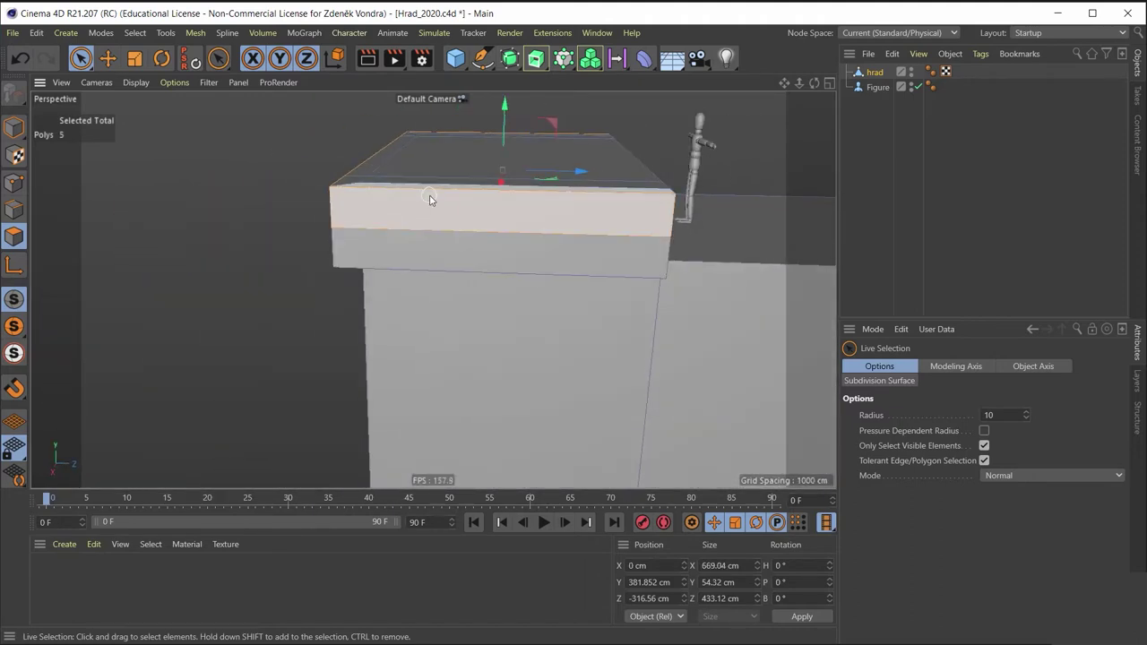
right_click(430, 197)
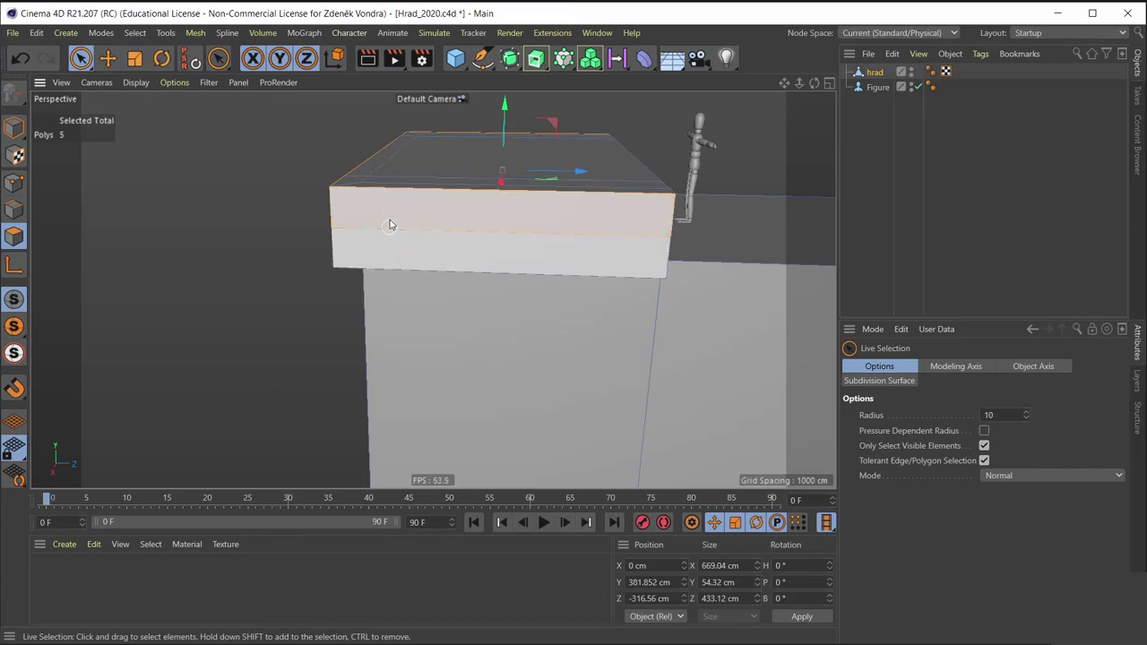
right_click(391, 205)
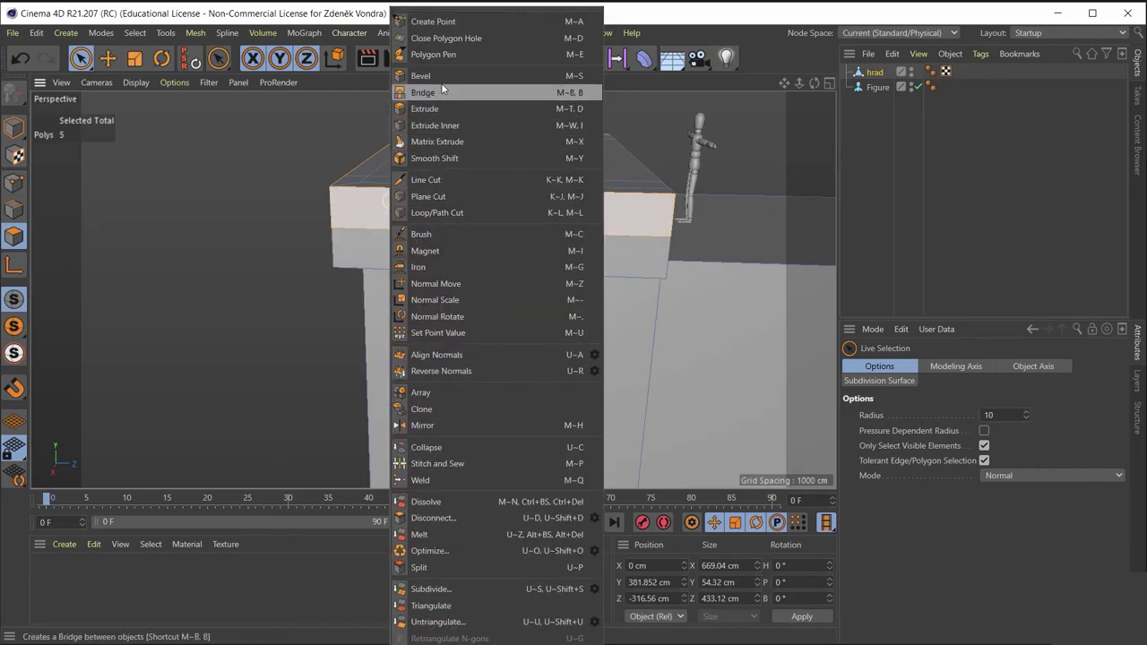
left_click(426, 108)
mouse_move(402, 206)
left_mouse_down()
mouse_move(494, 195)
mouse_move(314, 233)
mouse_move(301, 285)
mouse_move(402, 197)
left_mouse_up()
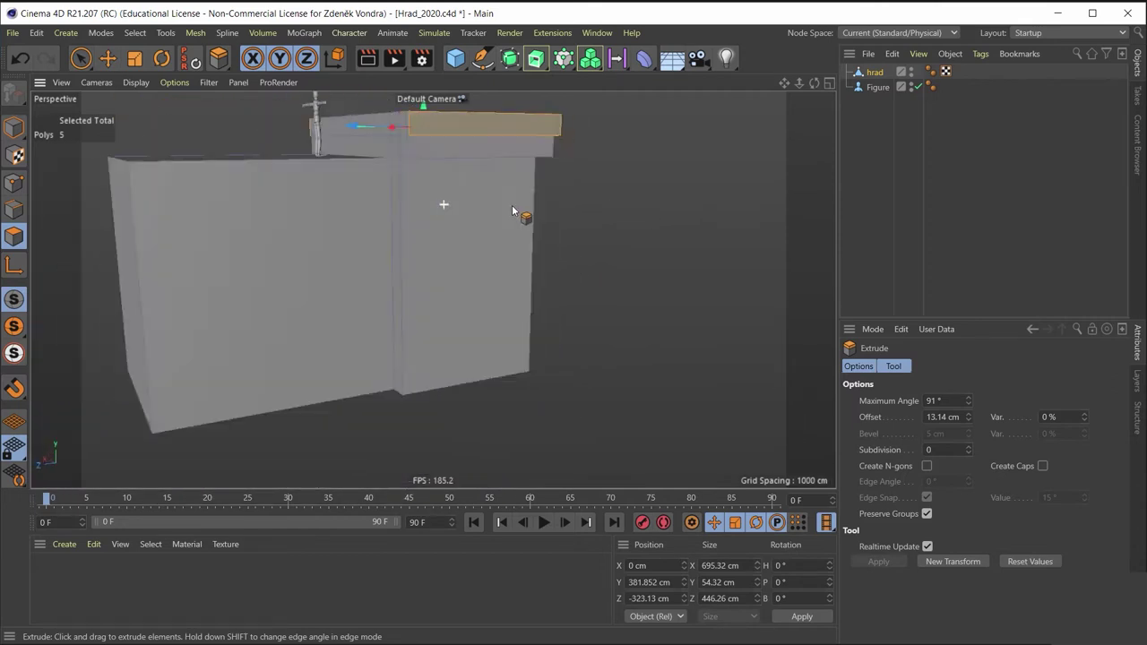
scroll(388, 195, "up", 3)
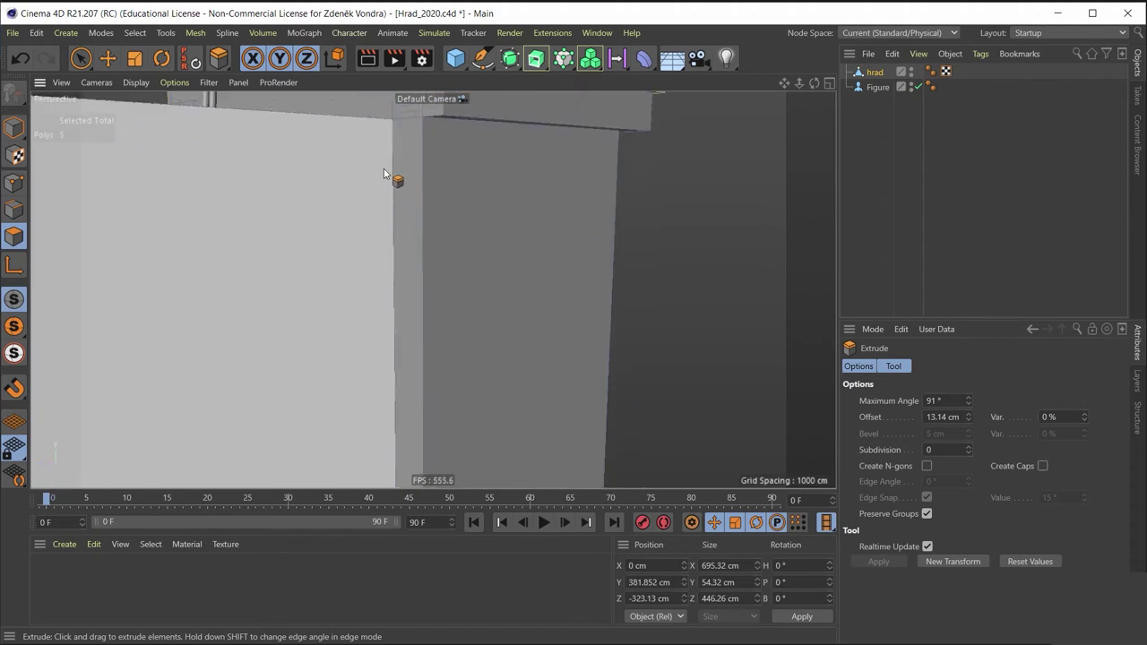
scroll(448, 215, "down", 3)
mouse_move(499, 248)
left_mouse_down("alt")
mouse_move(439, 268)
mouse_move(593, 247)
left_mouse_up("alt")
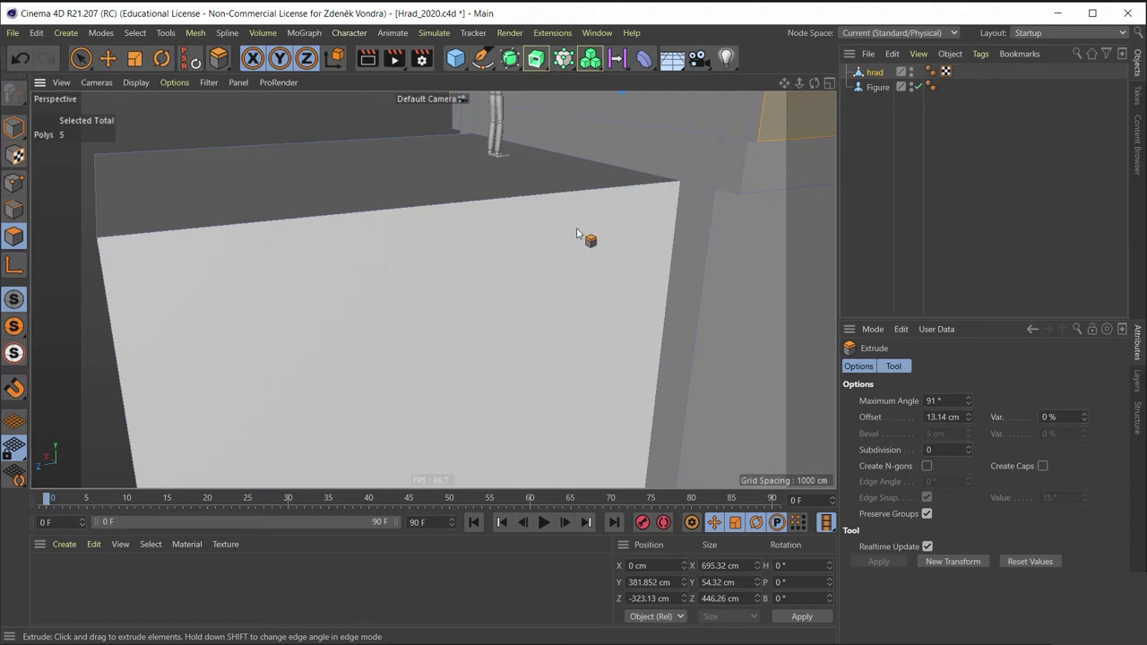
mouse_move(576, 232)
left_mouse_down("alt")
mouse_move(509, 200)
mouse_move(596, 248)
mouse_move(609, 223)
mouse_move(546, 223)
mouse_move(610, 276)
mouse_move(619, 259)
mouse_move(603, 238)
mouse_move(479, 236)
mouse_move(430, 210)
mouse_move(583, 269)
mouse_move(380, 192)
mouse_move(556, 212)
mouse_move(453, 157)
left_mouse_up("alt")
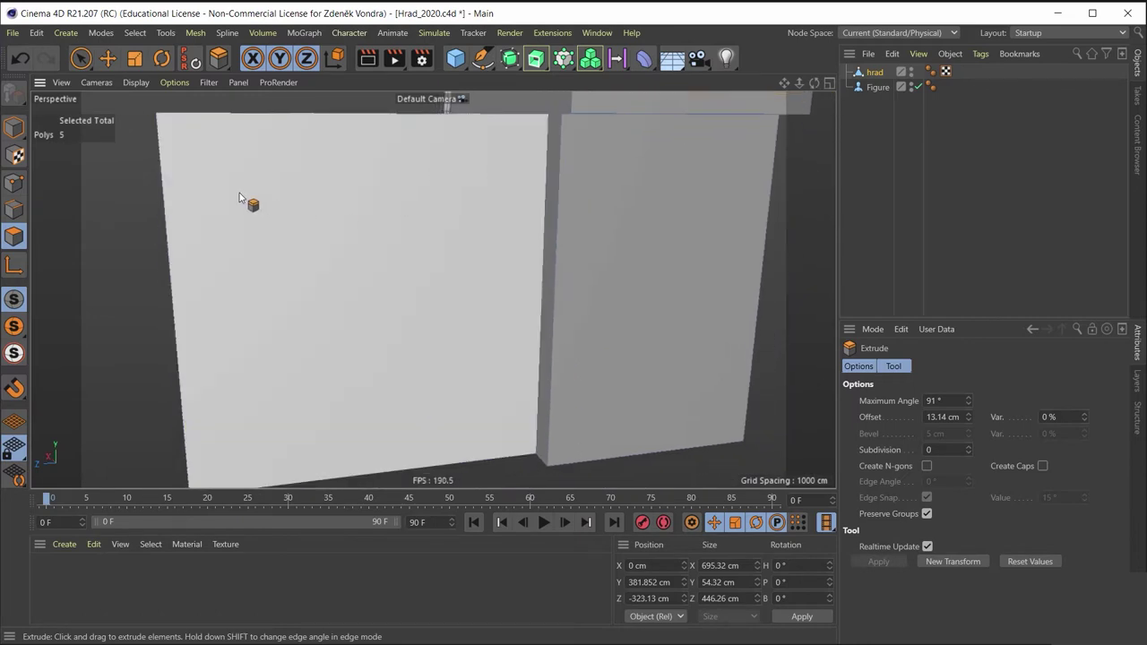
Step: Loop-cut a horizontal edge just below the top and a vertical cut at 10.936% (23.246 cm)
right_click(277, 229)
key("Escape")
key("k")
key("l")
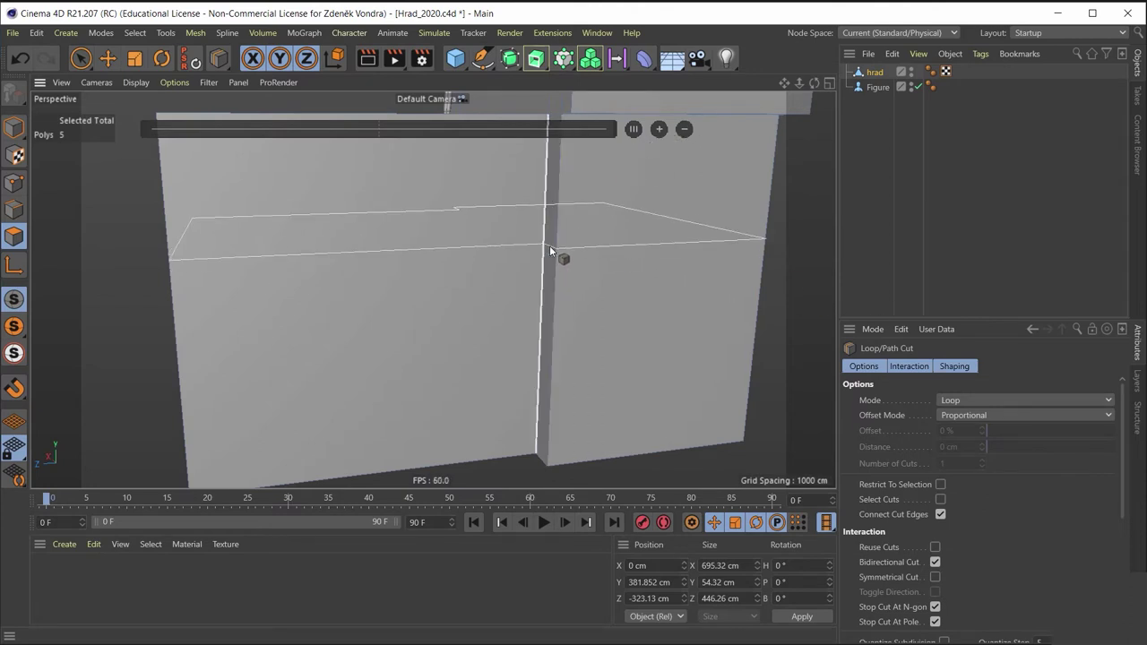
left_click(550, 271)
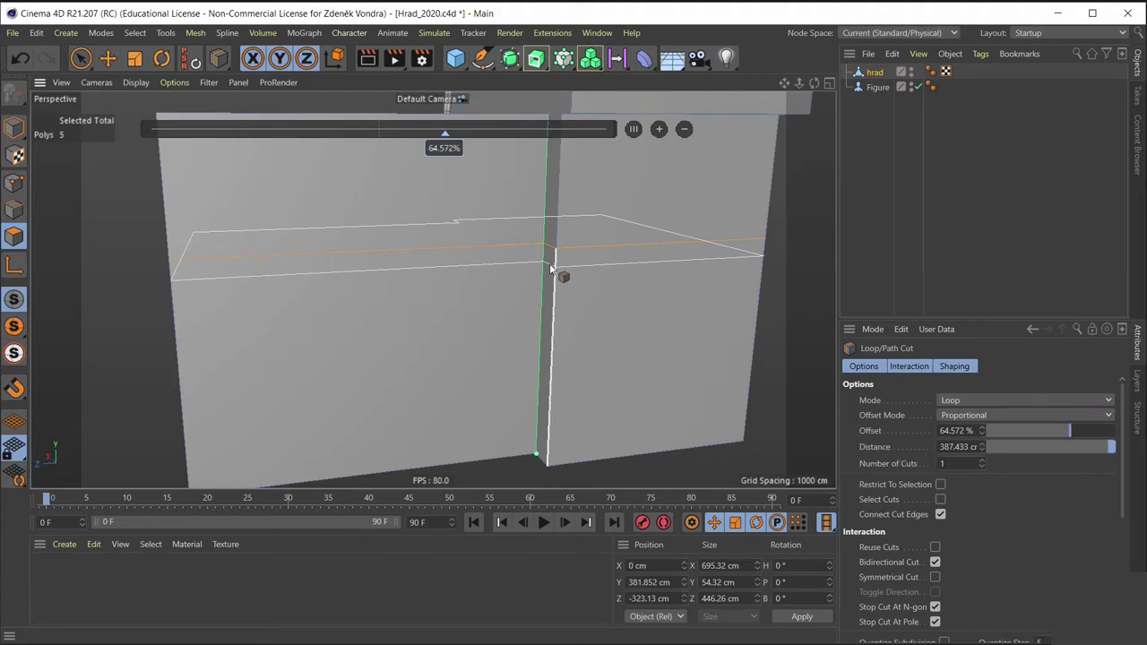
mouse_move(547, 262)
left_mouse_down()
mouse_move(565, 267)
mouse_move(502, 284)
mouse_move(606, 259)
mouse_move(376, 269)
mouse_move(238, 221)
mouse_move(323, 263)
mouse_move(516, 283)
mouse_move(583, 261)
mouse_move(402, 200)
mouse_move(556, 333)
mouse_move(449, 269)
left_mouse_up()
left_click(448, 268)
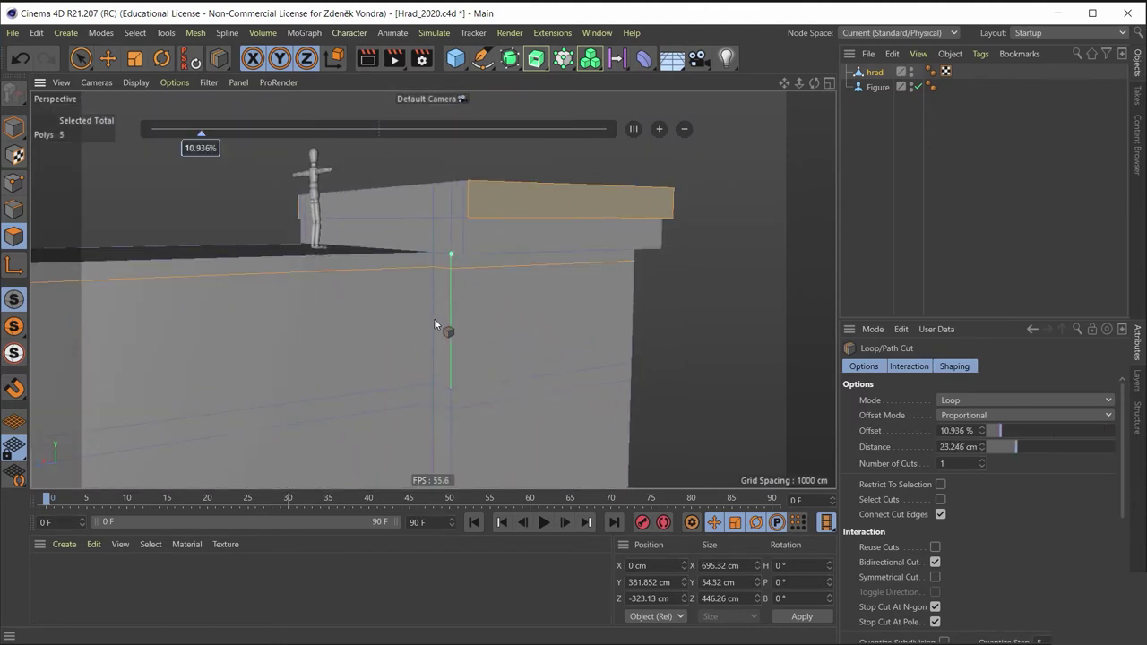
mouse_move(434, 318)
left_mouse_down("alt")
mouse_move(310, 296)
mouse_move(478, 364)
mouse_move(435, 448)
mouse_move(394, 393)
mouse_move(362, 388)
mouse_move(580, 290)
mouse_move(621, 257)
left_mouse_up("alt")
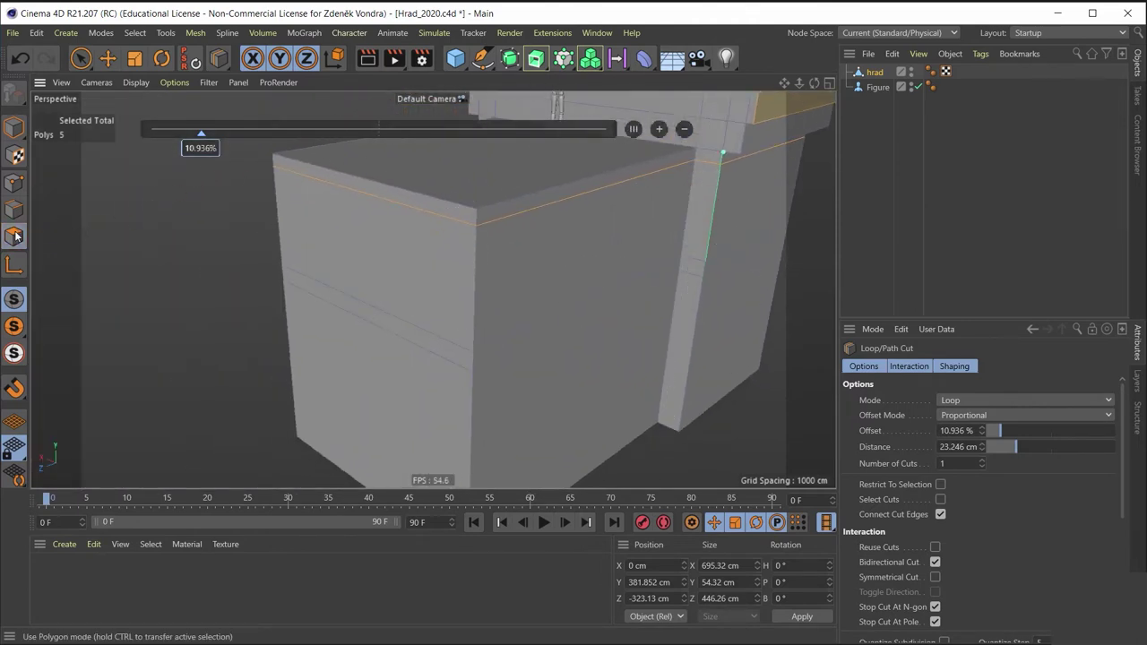
Step: Live Select the top band strips on the box's side and front faces
left_click_drag(79, 64, 102, 86)
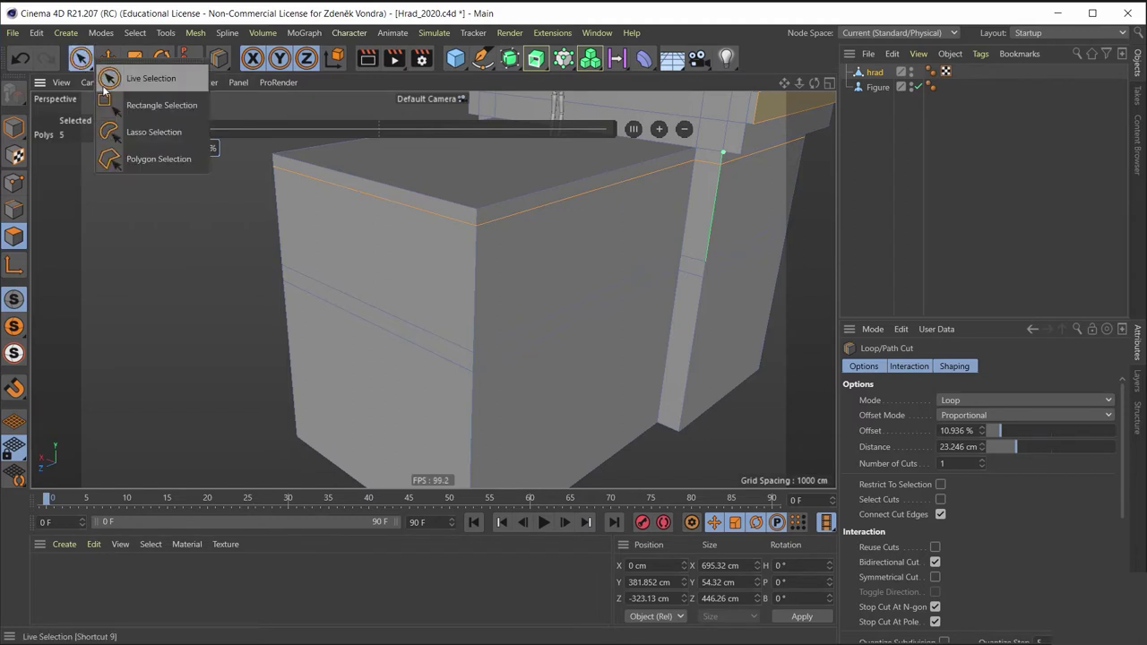
left_click(114, 79)
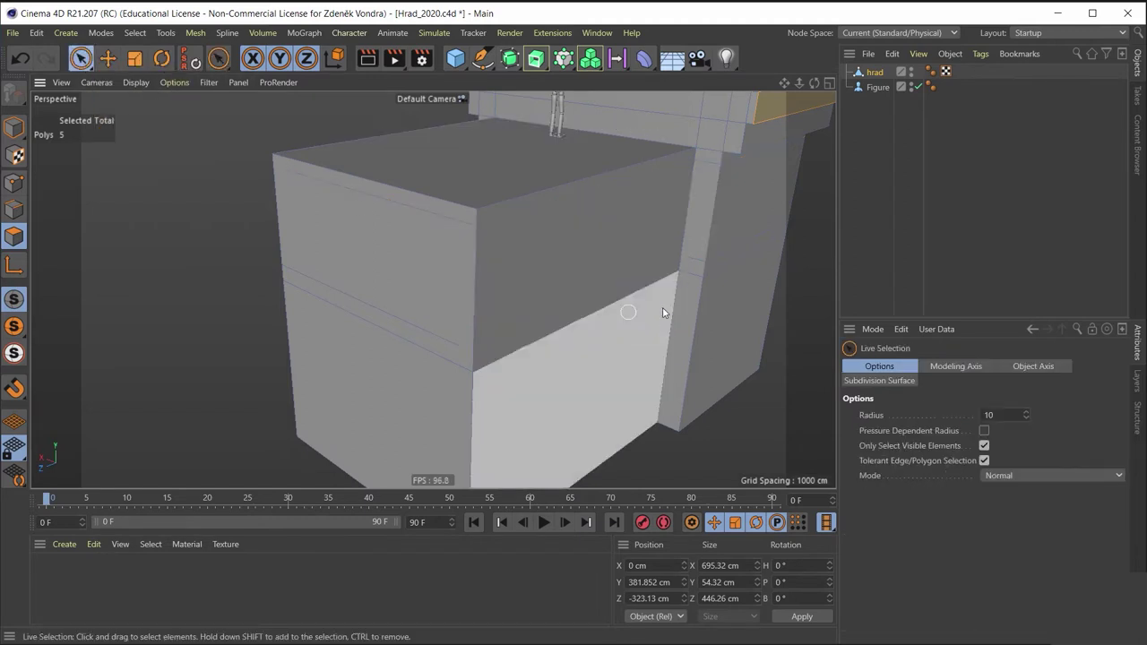
left_click_drag(663, 312, 625, 153, "alt")
scroll(624, 153, "up", 2)
scroll(508, 213, "up", 5)
left_click(508, 213)
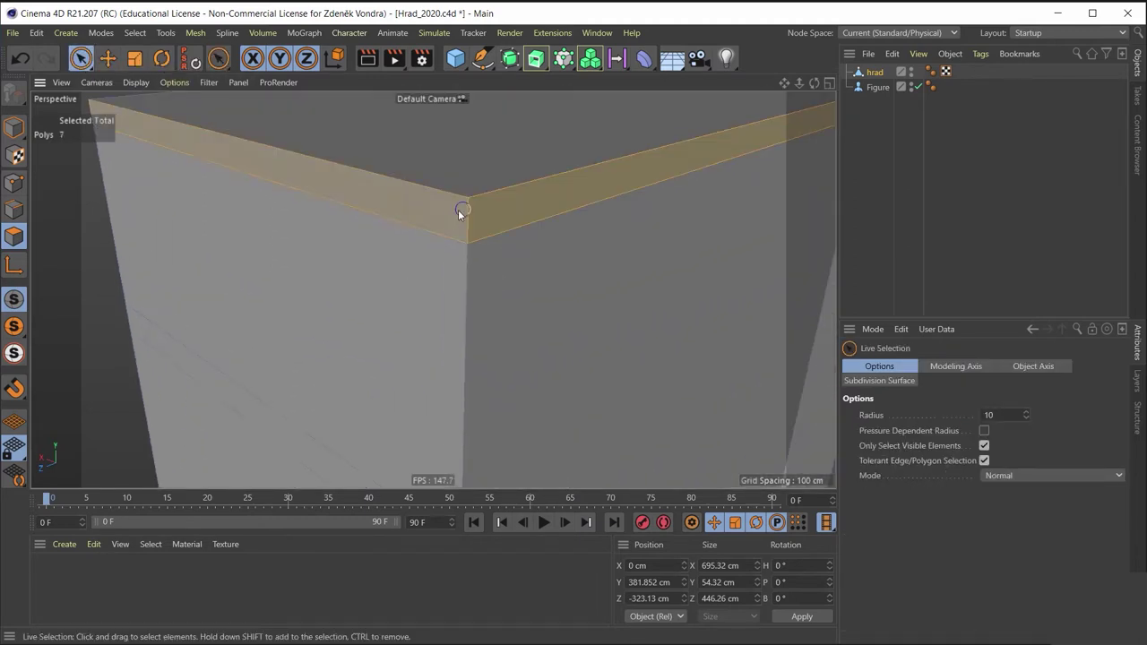
scroll(507, 215, "down", 3)
left_click_drag(507, 215, 397, 187, "alt")
scroll(397, 187, "up", 3)
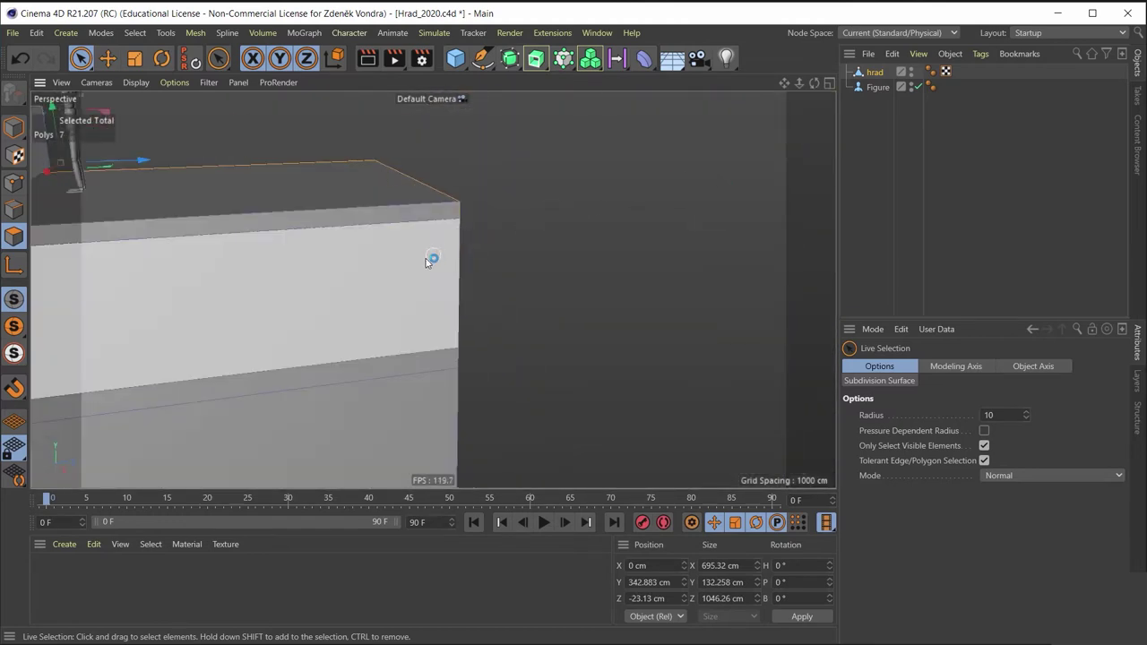
left_click_drag(430, 259, 537, 267, "alt")
left_click(538, 267)
scroll(455, 220, "up", 3)
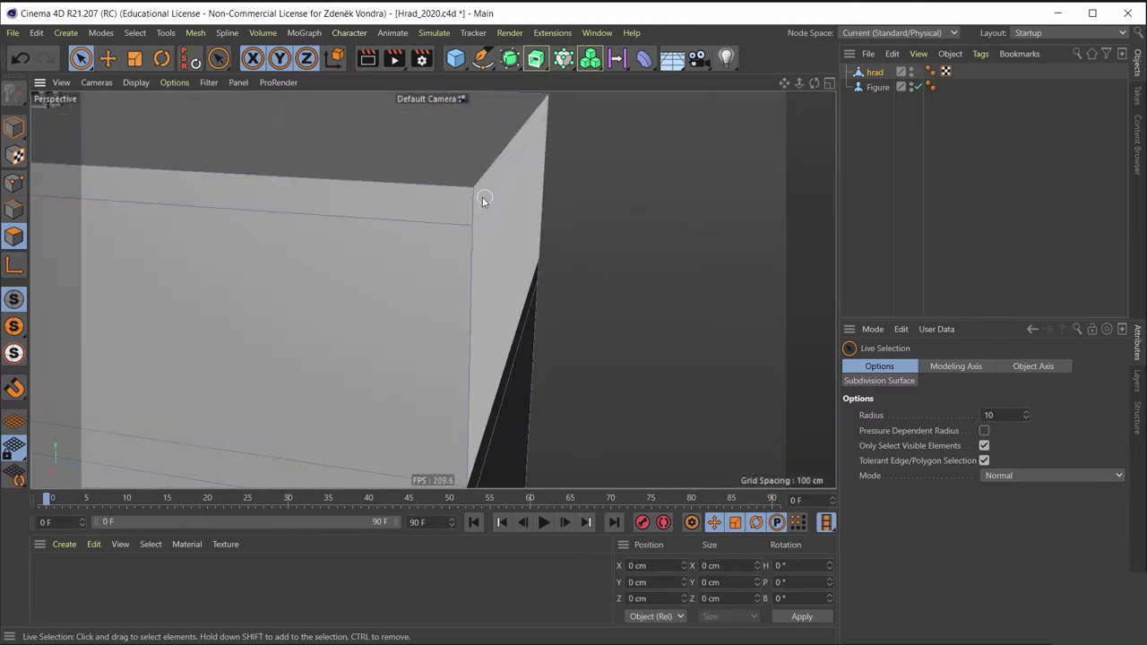
left_click(468, 199)
left_click(460, 208)
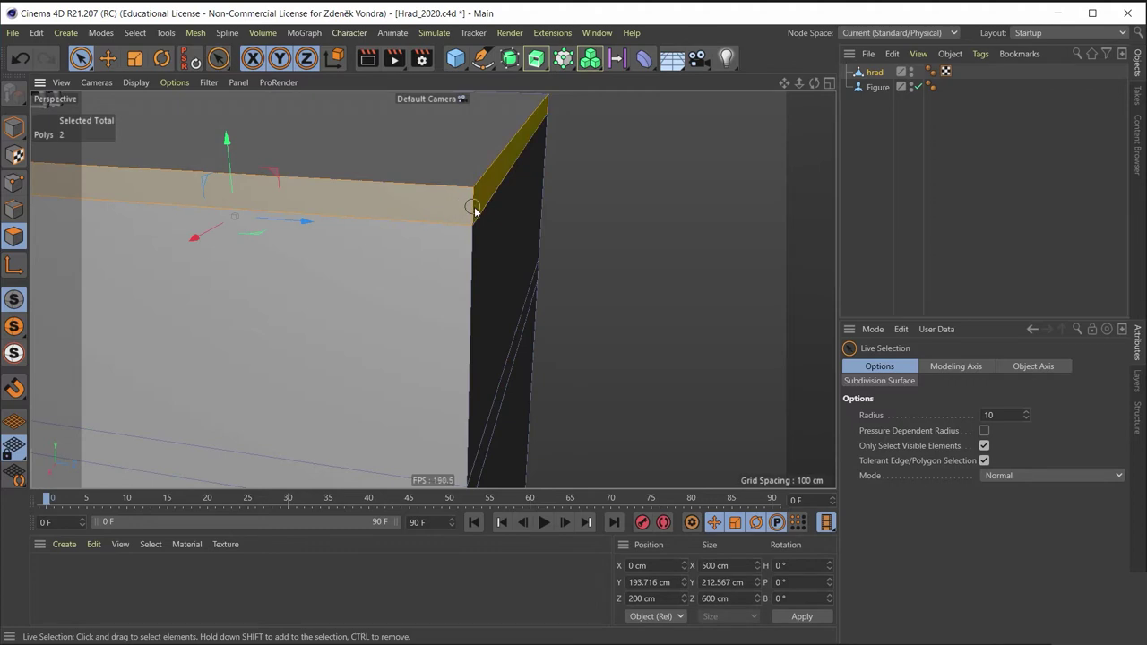
scroll(474, 209, "down", 3)
Step: Add the thin front top-edge strip and the front's lower band to the selection
mouse_move(474, 209)
left_mouse_down("alt")
mouse_move(44, 257)
mouse_move(114, 203)
mouse_move(230, 280)
left_mouse_up("alt")
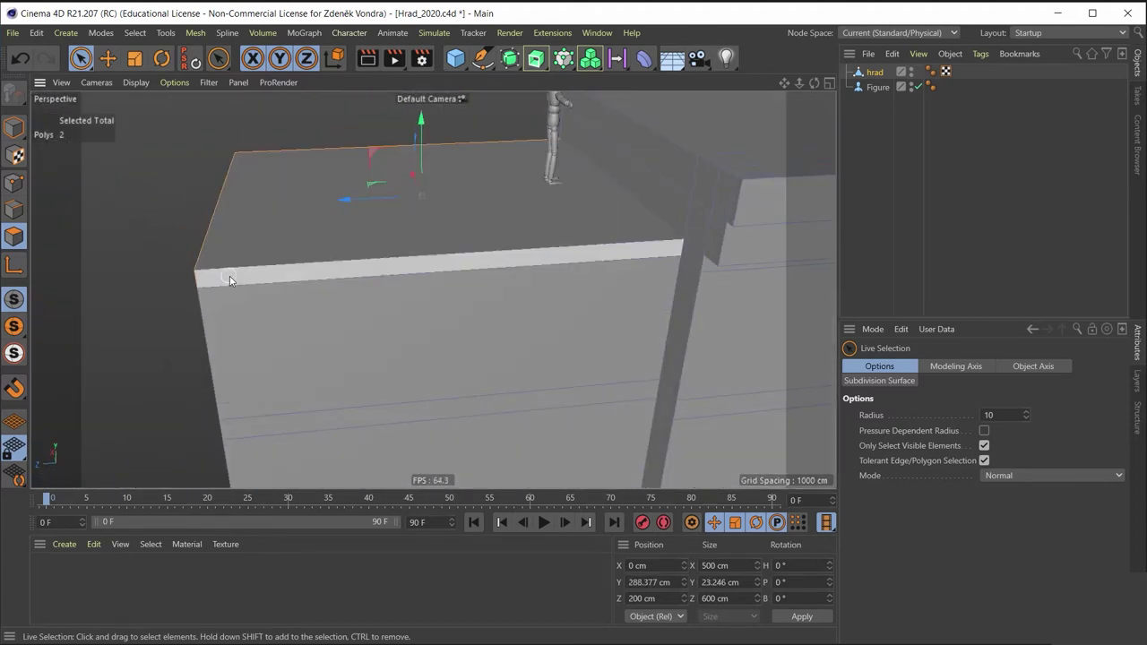
left_click(245, 277, "shift")
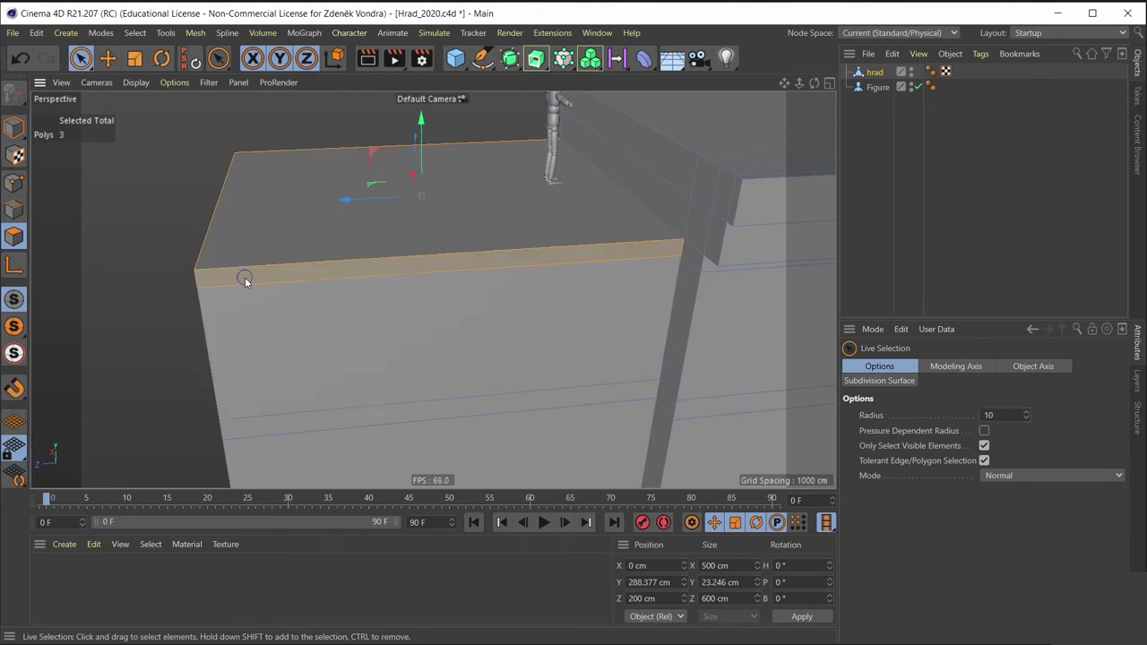
scroll(538, 289, "up", 3)
scroll(426, 231, "up", 2)
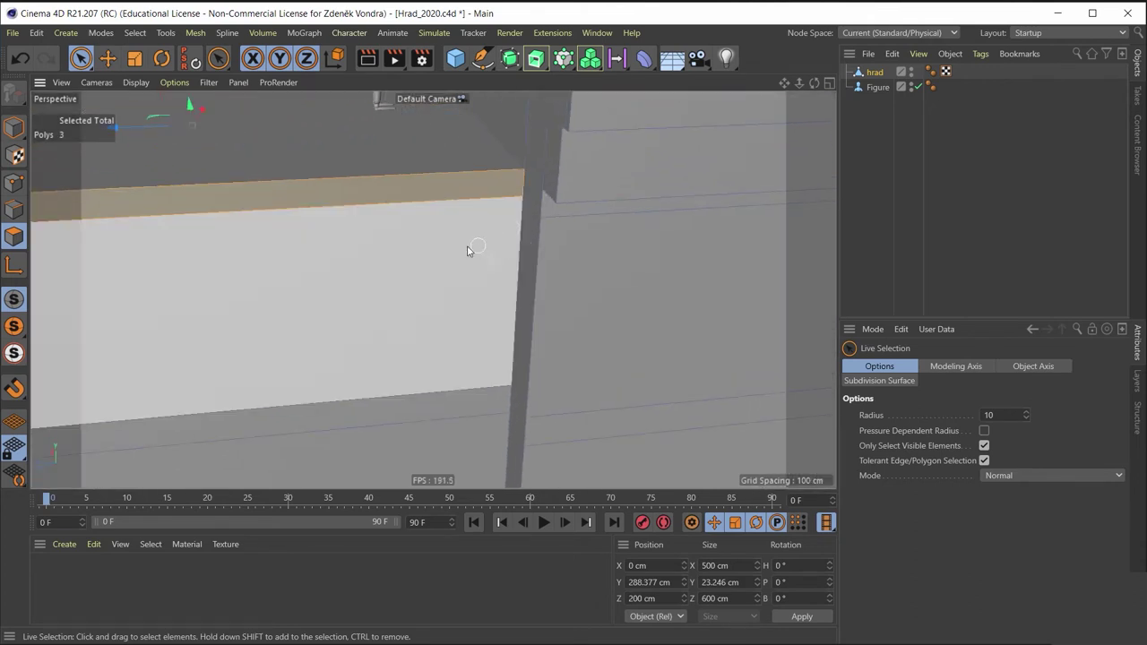
scroll(468, 248, "up", 2)
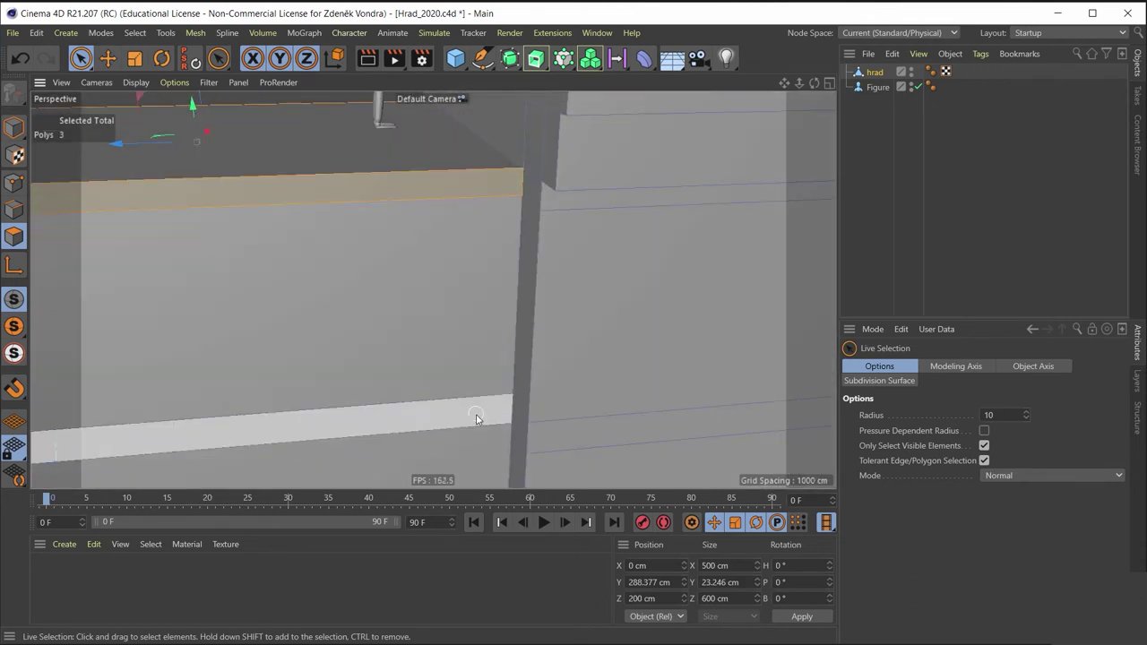
left_click(476, 417, "shift")
scroll(400, 307, "down", 3)
scroll(416, 313, "down", 2)
Step: Add the lower block's top face to the selection
mouse_move(416, 313)
left_mouse_down("alt")
mouse_move(594, 271)
mouse_move(519, 366)
mouse_move(453, 386)
left_mouse_up("alt")
scroll(458, 391, "up", 2)
scroll(458, 392, "up", 3)
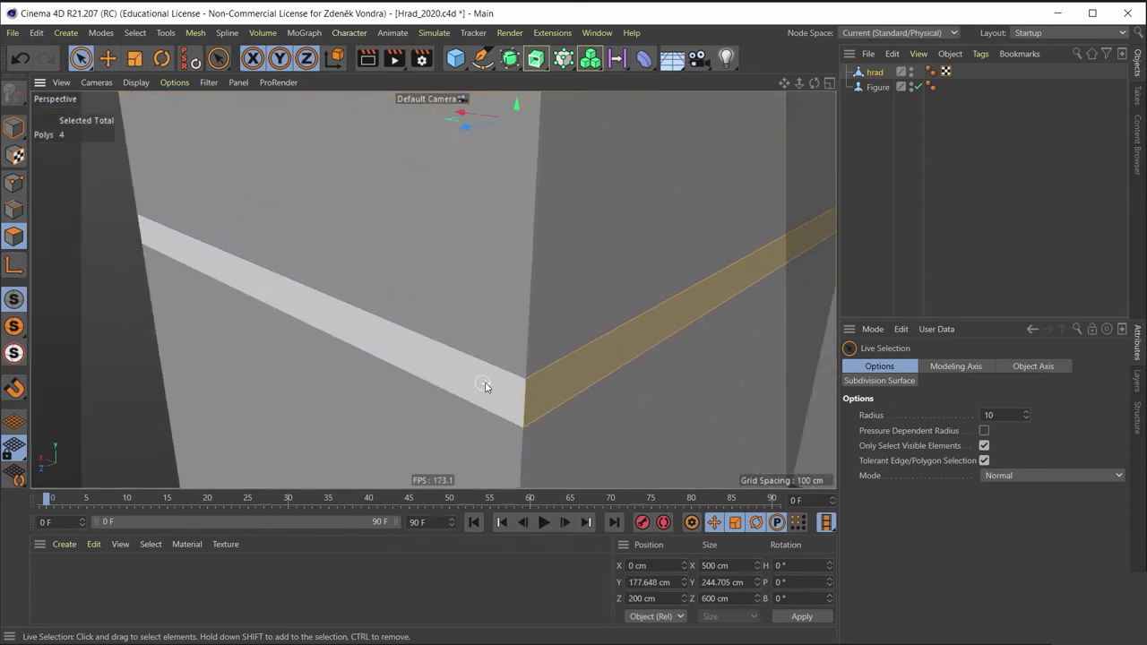
scroll(486, 375, "down", 3)
mouse_move(414, 295)
left_mouse_down("alt")
mouse_move(338, 214)
mouse_move(530, 260)
left_mouse_up("alt")
left_click_drag(528, 341, 486, 409, "alt")
scroll(440, 358, "up", 3)
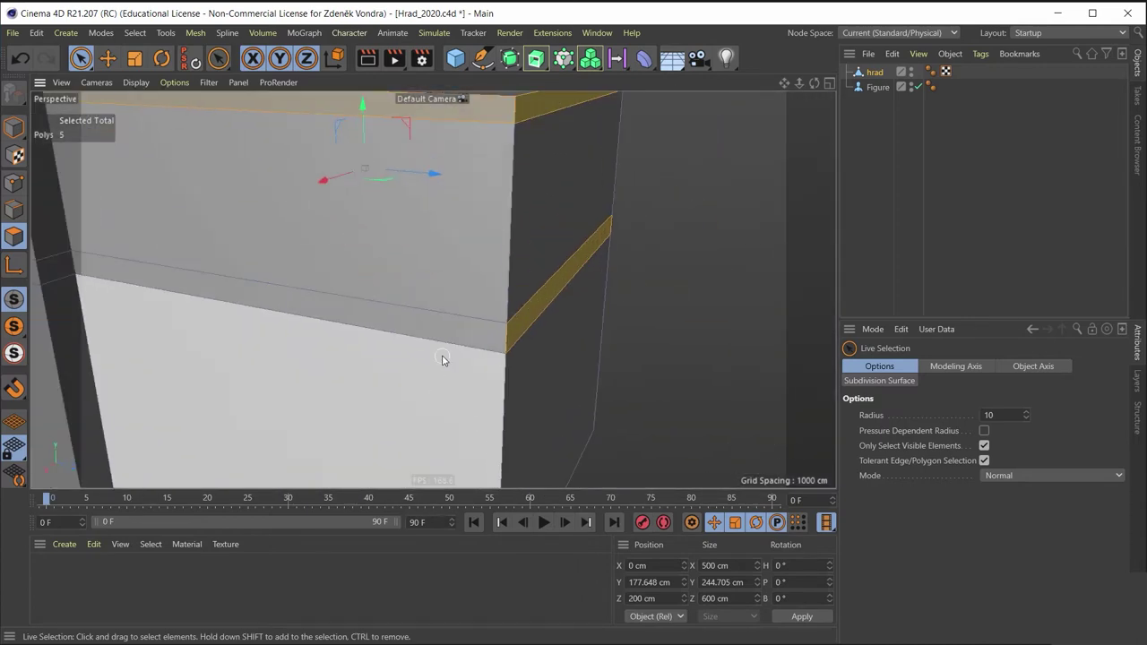
scroll(478, 312, "up", 2)
scroll(468, 329, "down", 3)
scroll(466, 312, "down", 3)
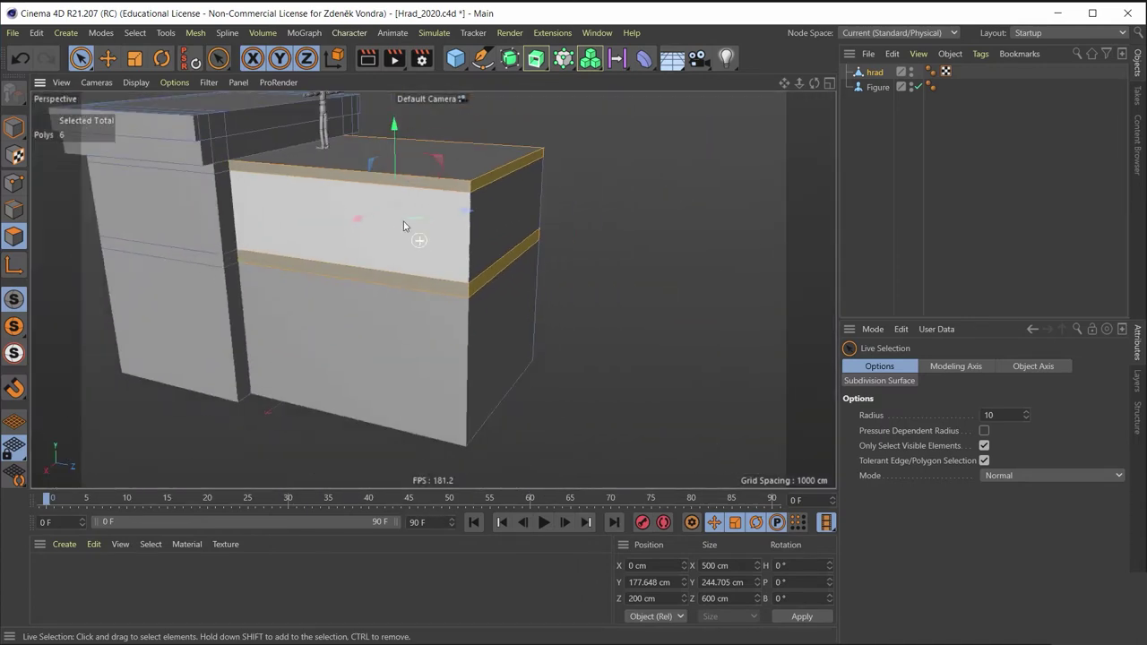
left_click_drag(402, 225, 450, 259, "alt")
left_click(450, 258, "shift")
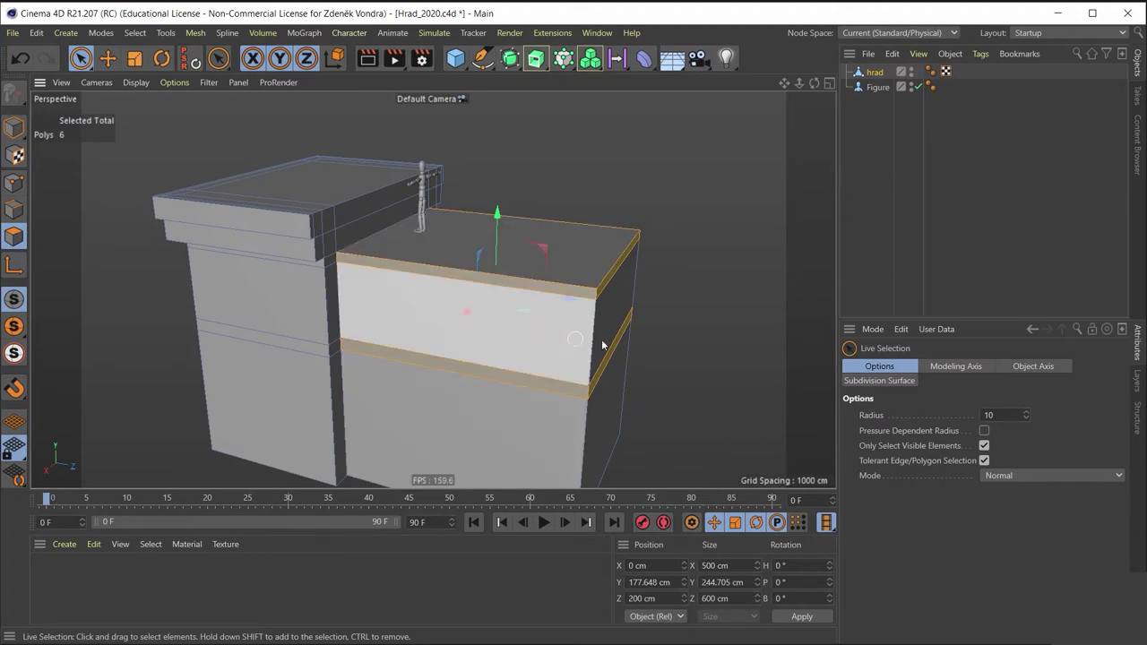
mouse_move(602, 344)
left_mouse_down("alt")
mouse_move(83, 293)
mouse_move(420, 305)
left_mouse_up("alt")
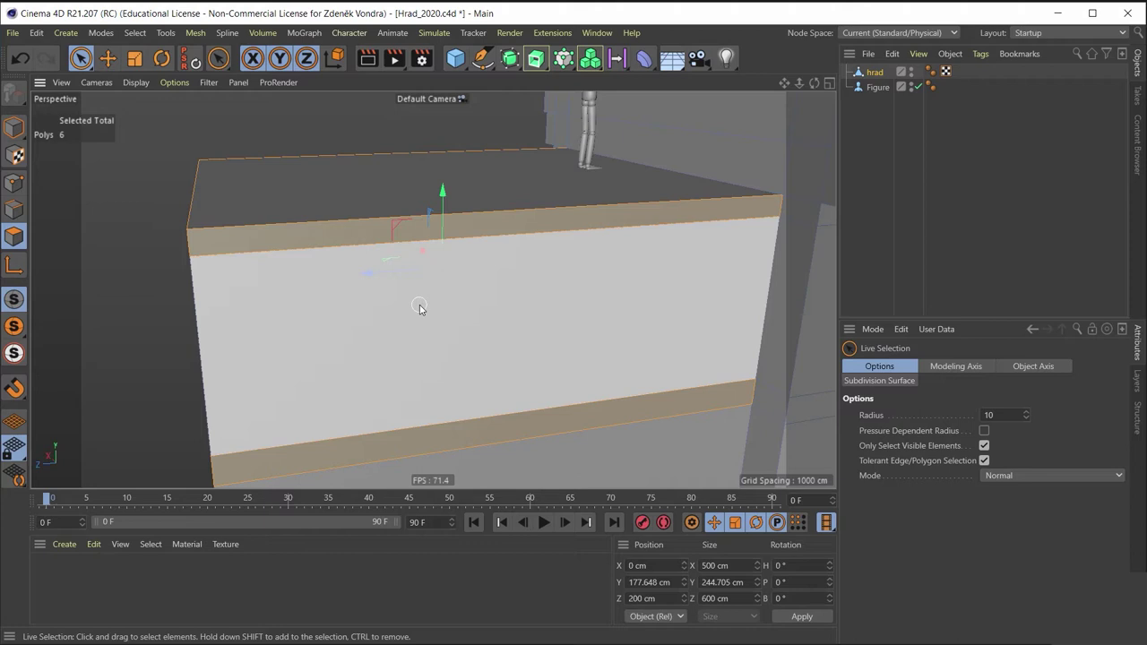
mouse_move(577, 230)
left_mouse_down("alt")
mouse_move(525, 213)
mouse_move(518, 231)
mouse_move(518, 164)
mouse_move(466, 279)
mouse_move(468, 309)
mouse_move(379, 277)
mouse_move(449, 254)
left_mouse_up("alt")
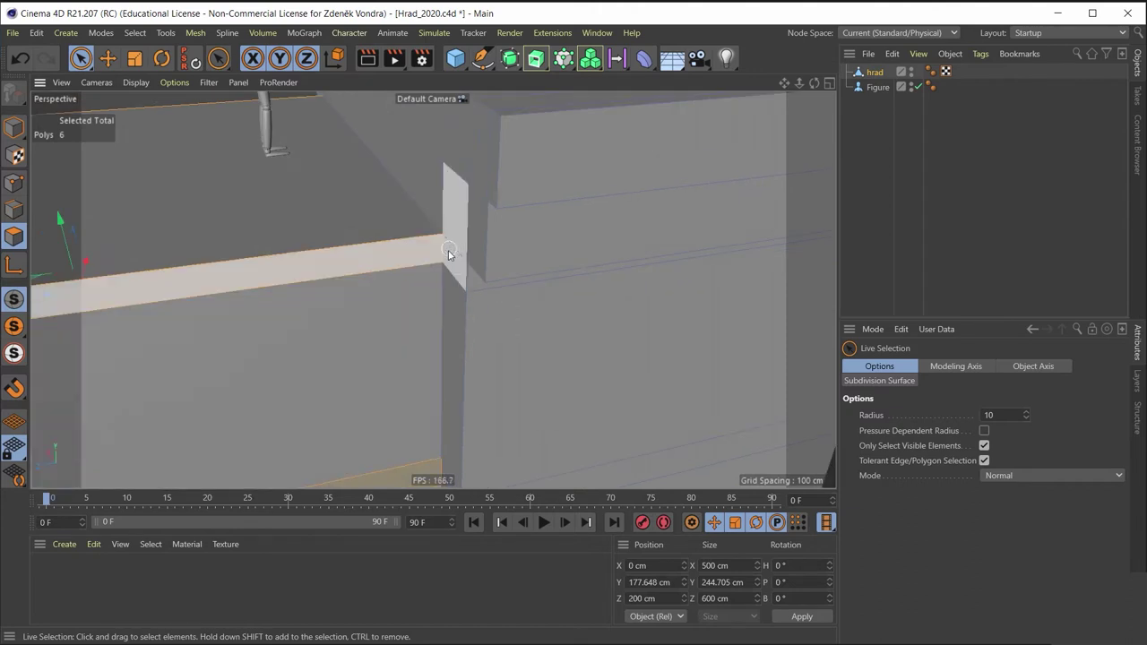
Step: Cut a new edge loop right at the end of the rim band
key("k")
key("l")
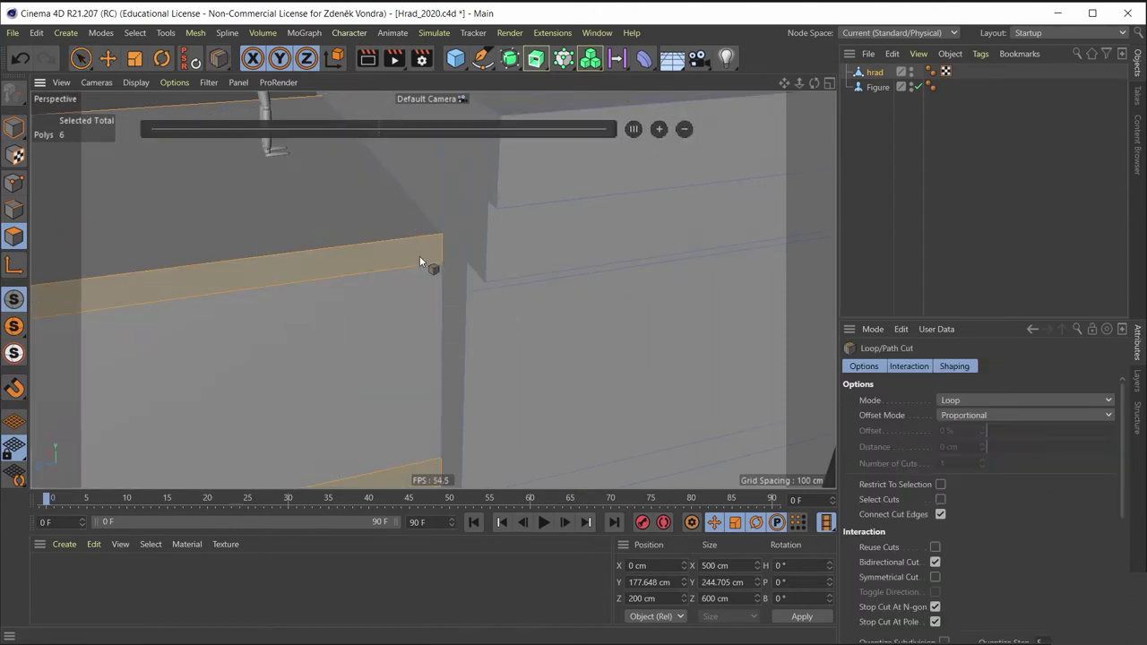
left_click(431, 240)
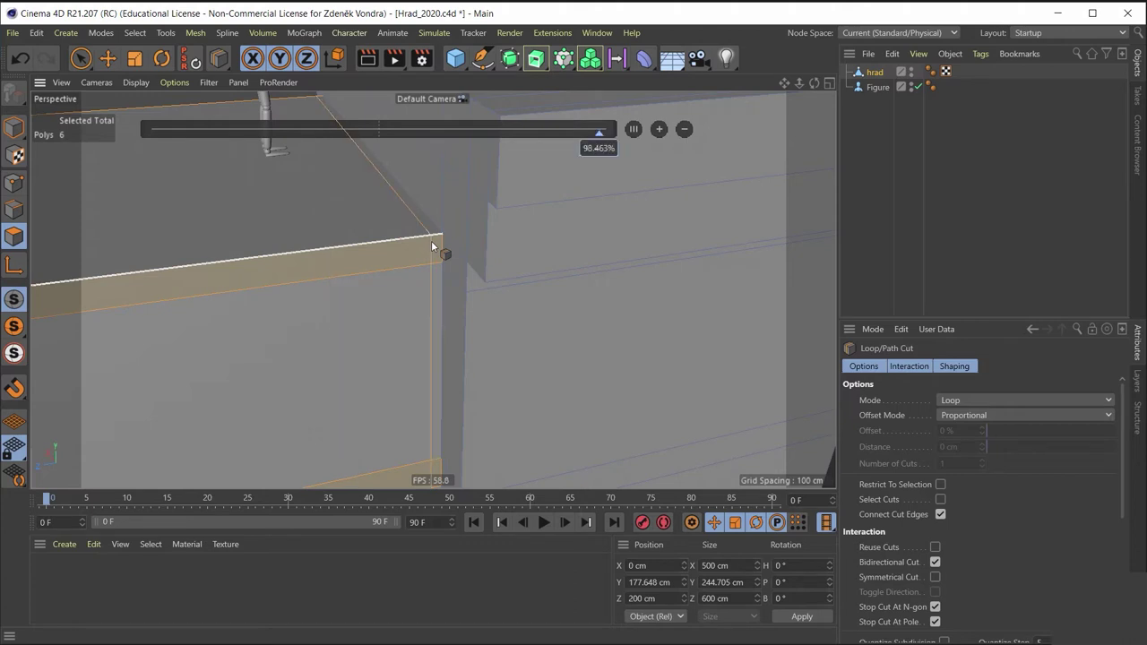
mouse_move(437, 322)
left_mouse_down("alt")
mouse_move(411, 288)
mouse_move(440, 273)
left_mouse_up("alt")
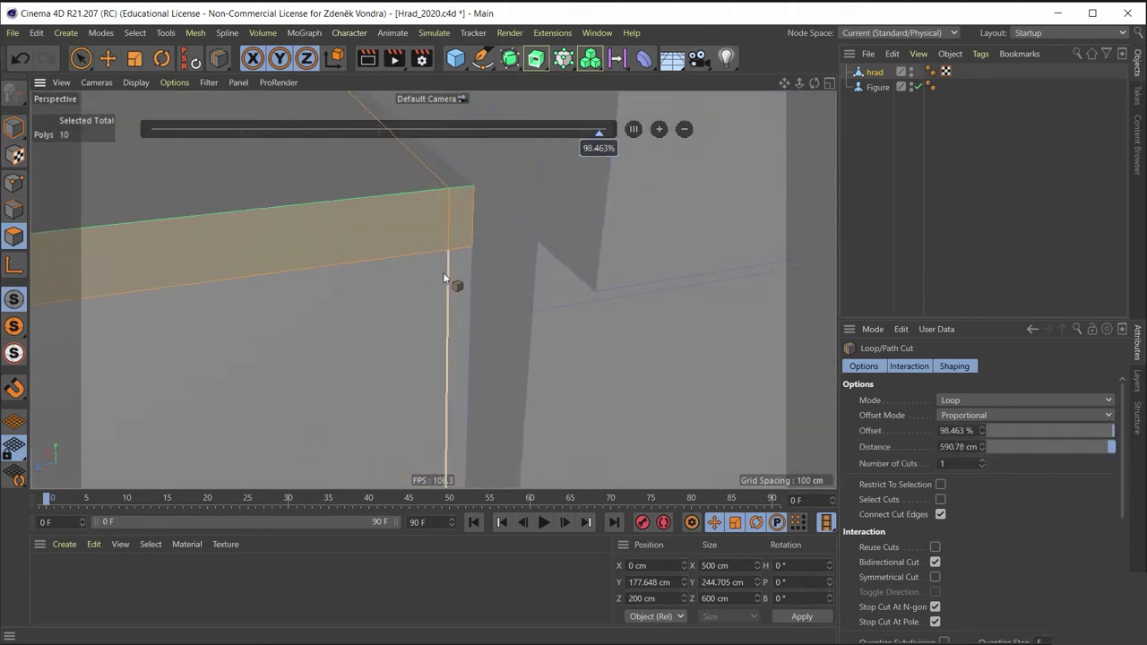
Step: Deselect the small band end piece and the stray corner face
left_click(81, 58)
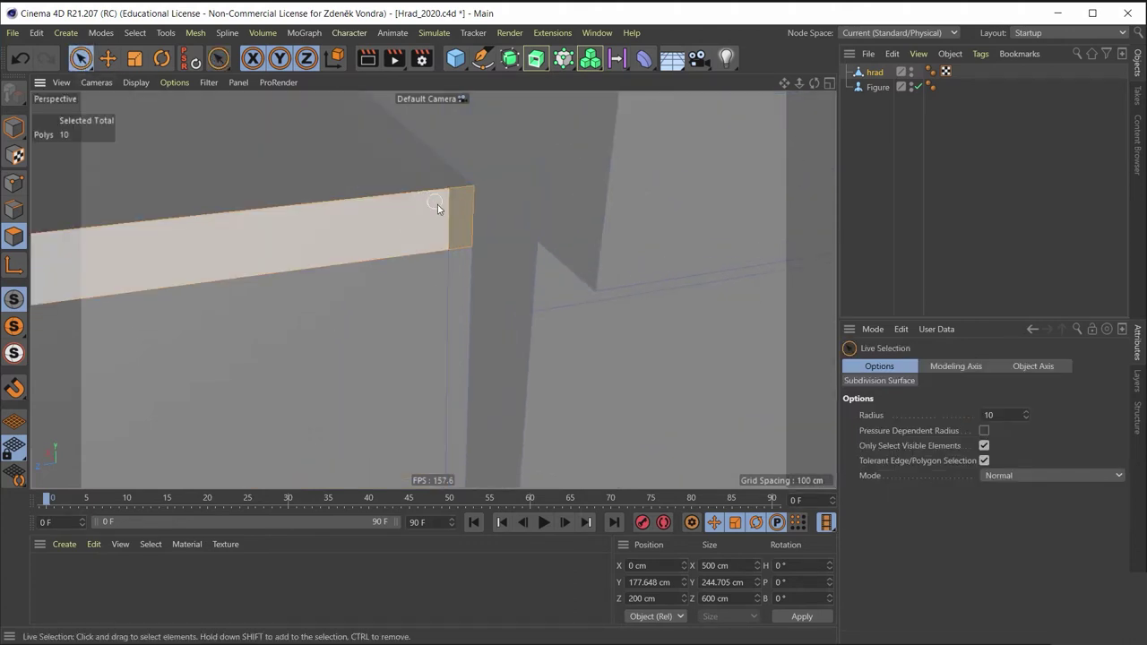
left_click(459, 213, "ctrl")
mouse_move(466, 211)
left_mouse_down("alt")
mouse_move(451, 279)
mouse_move(418, 192)
mouse_move(429, 387)
mouse_move(703, 213)
mouse_move(179, 243)
left_mouse_up("alt")
scroll(192, 230, "up", 5)
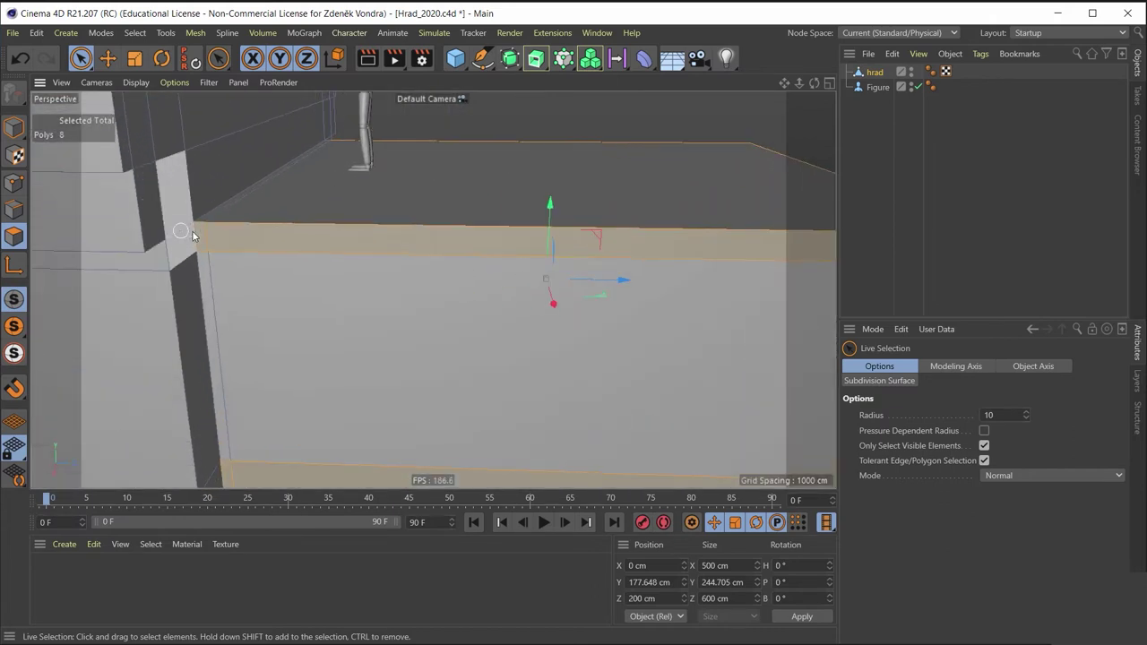
scroll(189, 233, "up", 3)
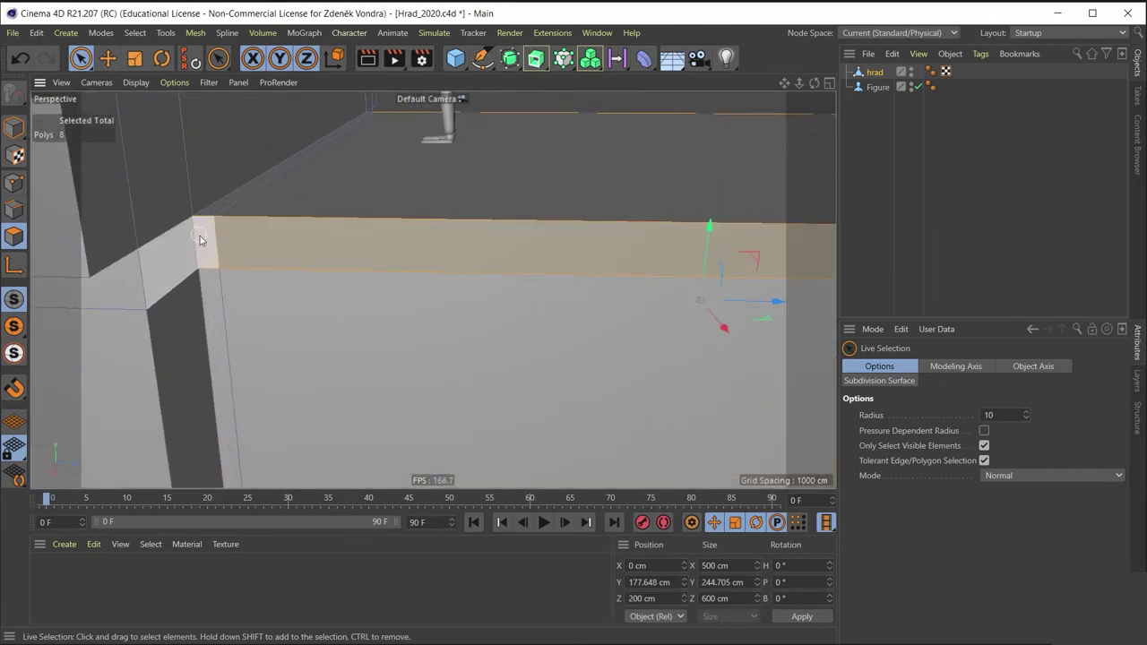
left_click(200, 235, "ctrl")
left_click_drag(200, 236, 310, 348, "alt")
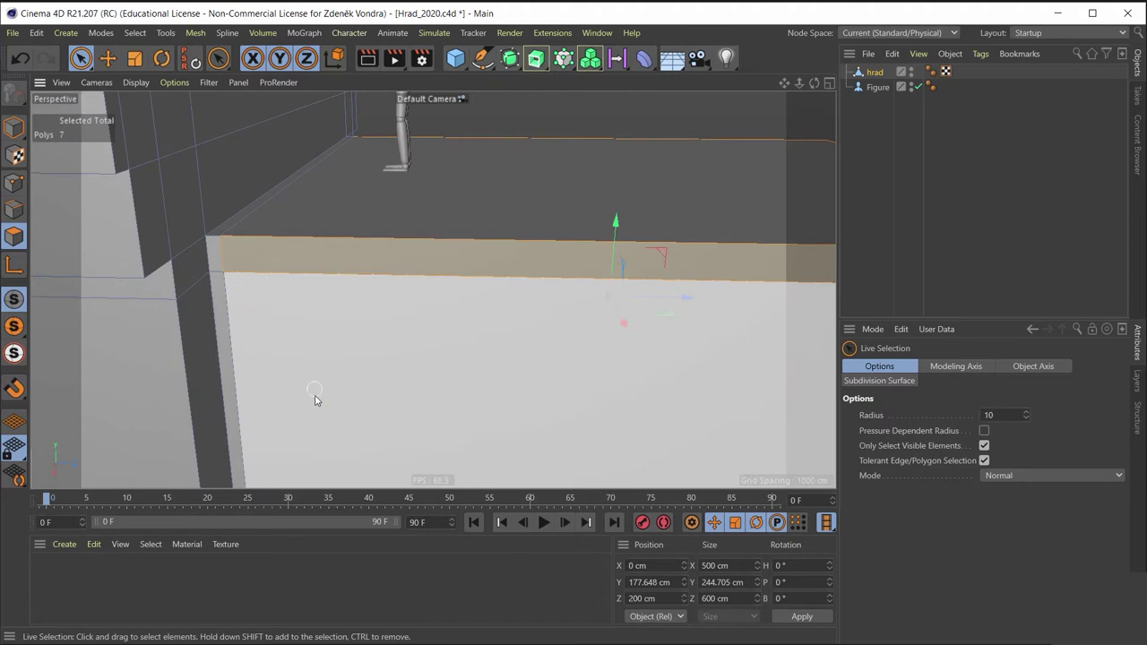
mouse_move(314, 401)
left_mouse_down("alt")
mouse_move(341, 139)
mouse_move(245, 264)
left_mouse_up("alt")
scroll(242, 277, "up", 3)
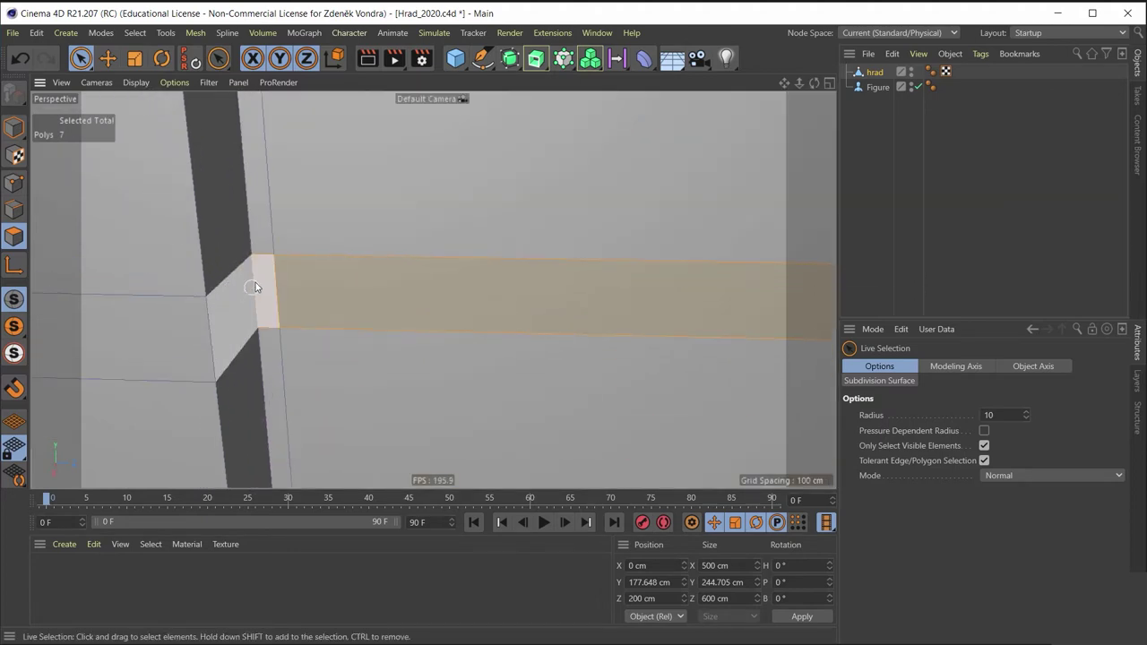
scroll(255, 285, "down", 3)
scroll(370, 211, "down", 2)
mouse_move(370, 211)
left_mouse_down("alt")
mouse_move(315, 281)
mouse_move(209, 309)
mouse_move(320, 269)
mouse_move(371, 295)
mouse_move(529, 287)
left_mouse_up("alt")
scroll(208, 309, "down", 2)
Step: Extrude the selected rim and lower band strips outward to a 12.08 cm offset
right_click(548, 281)
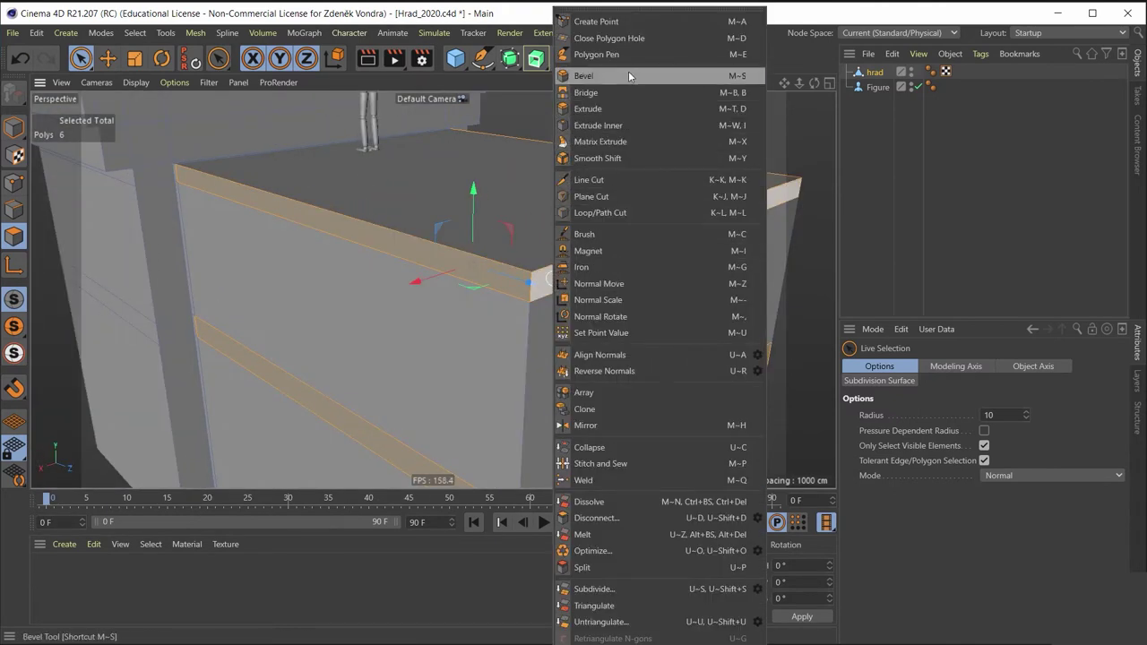
left_click(615, 109)
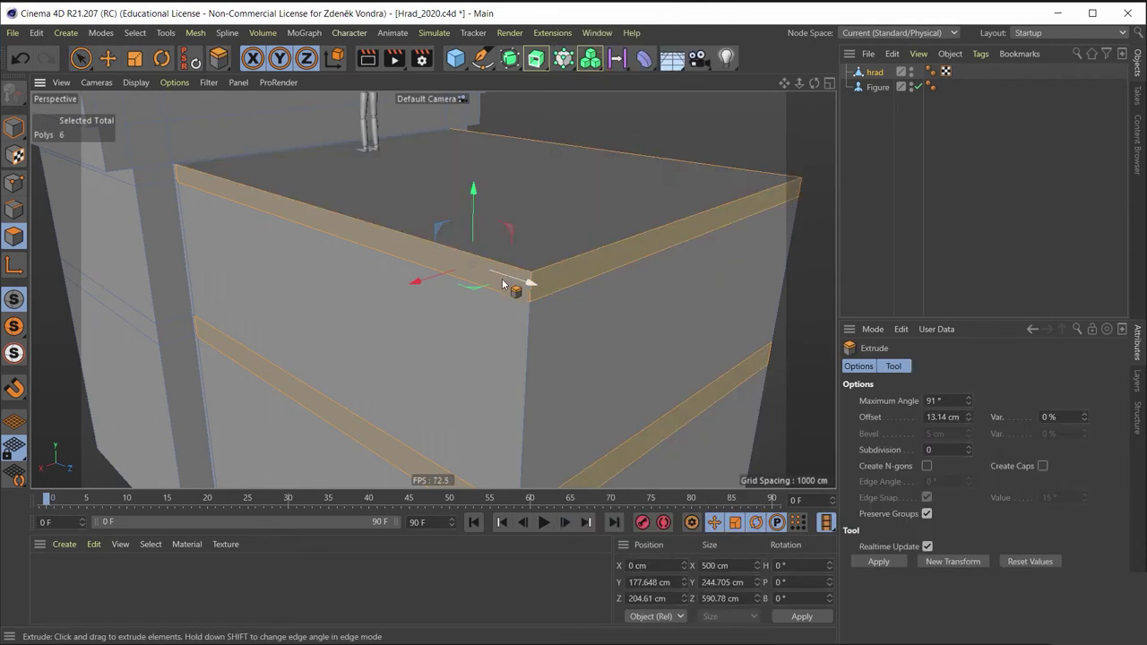
mouse_move(503, 285)
left_mouse_down()
mouse_move(477, 284)
mouse_move(538, 277)
left_mouse_up()
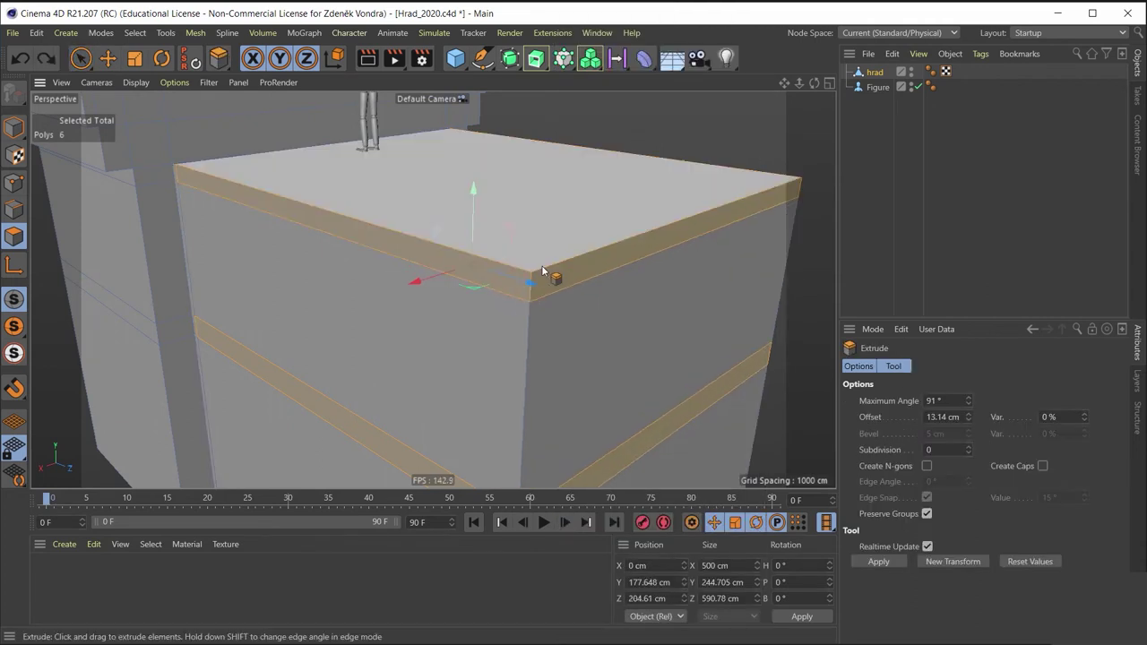
right_click(565, 272)
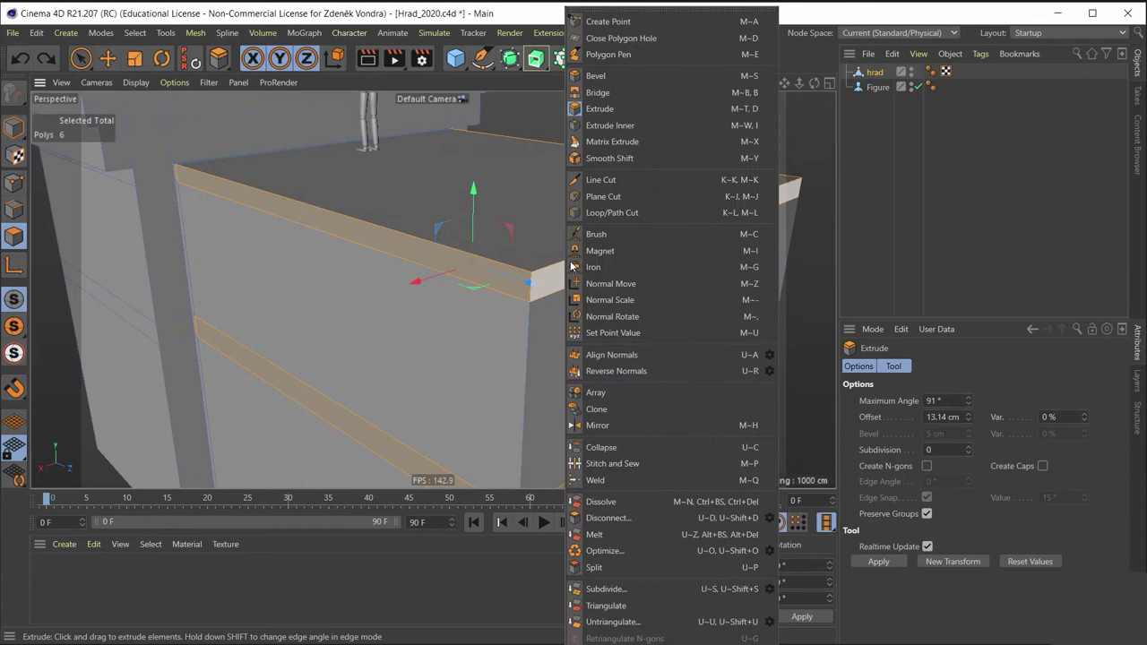
left_click(625, 118)
left_click_drag(574, 273, 672, 264)
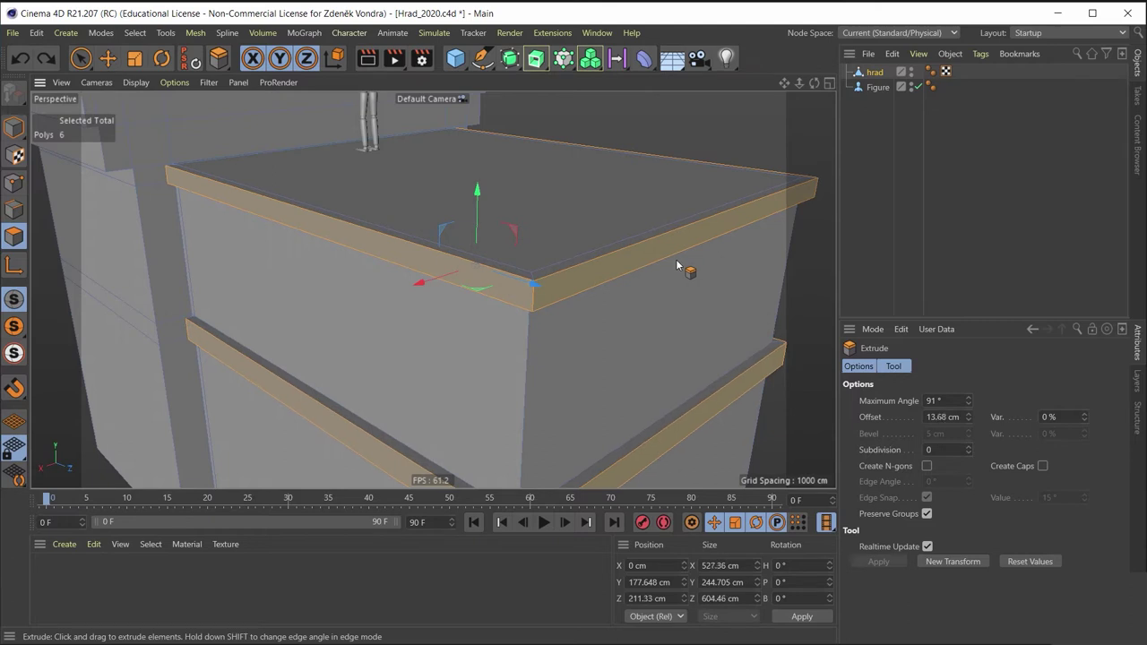
mouse_move(674, 259)
left_mouse_down()
mouse_move(570, 281)
mouse_move(574, 315)
mouse_move(588, 292)
mouse_move(329, 281)
mouse_move(336, 294)
mouse_move(493, 308)
mouse_move(350, 298)
mouse_move(302, 320)
mouse_move(256, 320)
mouse_move(235, 282)
mouse_move(353, 363)
left_mouse_up()
mouse_move(353, 363)
right_mouse_down("alt")
mouse_move(384, 379)
mouse_move(340, 359)
mouse_move(499, 456)
mouse_move(487, 413)
right_mouse_up("alt")
mouse_move(488, 413)
left_mouse_down("alt")
mouse_move(327, 399)
mouse_move(251, 351)
mouse_move(209, 281)
mouse_move(242, 345)
left_mouse_up("alt")
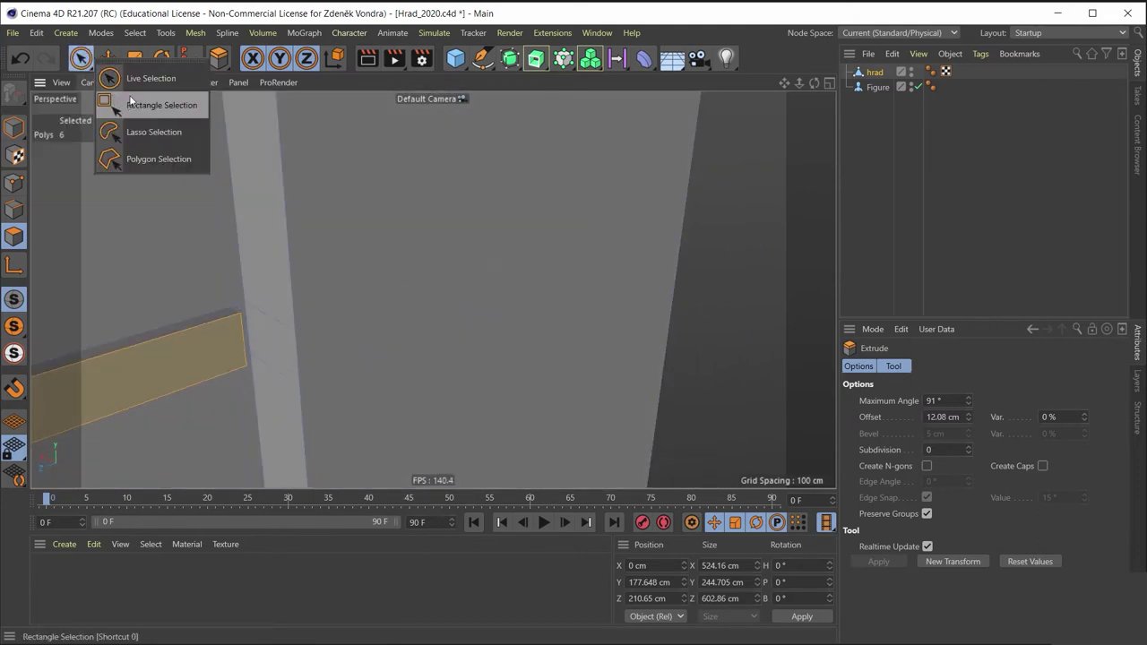
Step: Live Select the corner, front and right-hand band strips until five faces wrap the corner
left_click_drag(80, 57, 147, 77)
left_click(424, 335)
mouse_move(424, 335)
left_mouse_down("alt")
mouse_move(353, 317)
mouse_move(525, 284)
mouse_move(173, 289)
mouse_move(138, 262)
mouse_move(222, 321)
mouse_move(277, 341)
mouse_move(358, 307)
mouse_move(191, 321)
mouse_move(489, 328)
left_mouse_up("alt")
left_click(271, 332, "shift")
left_click(315, 321, "shift")
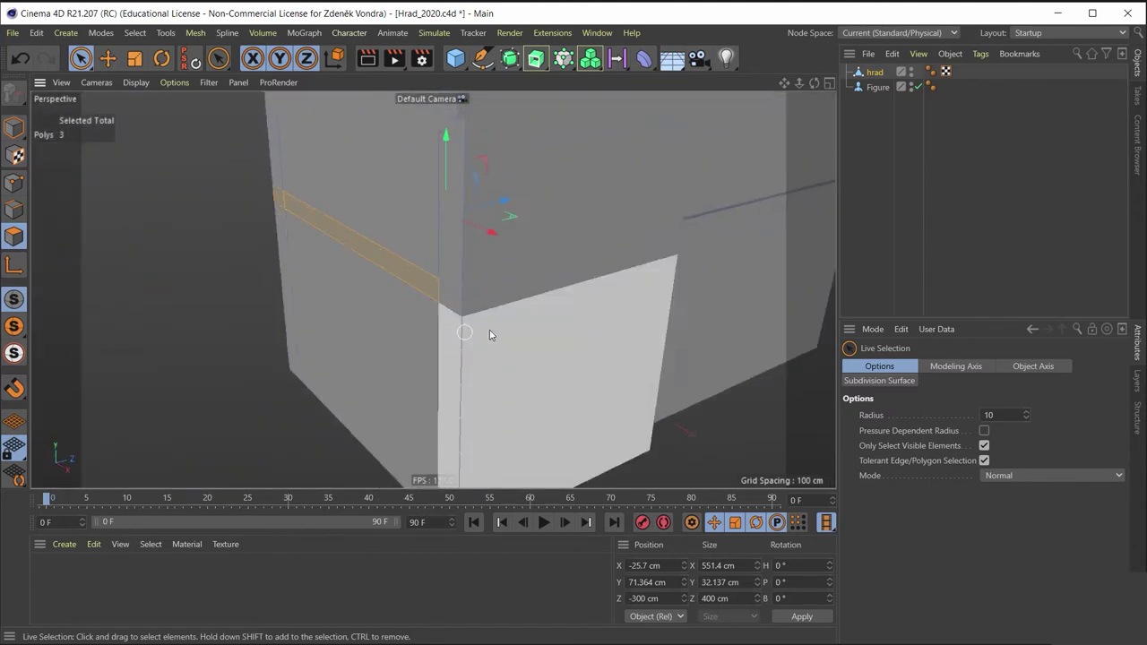
scroll(489, 328, "up", 3)
mouse_move(460, 289)
left_mouse_down("shift")
mouse_move(536, 279)
mouse_move(435, 286)
mouse_move(268, 218)
mouse_move(429, 217)
mouse_move(446, 205)
mouse_move(396, 218)
mouse_move(520, 277)
mouse_move(574, 266)
mouse_move(232, 289)
mouse_move(429, 366)
mouse_move(471, 304)
mouse_move(605, 267)
mouse_move(581, 309)
left_mouse_up("shift")
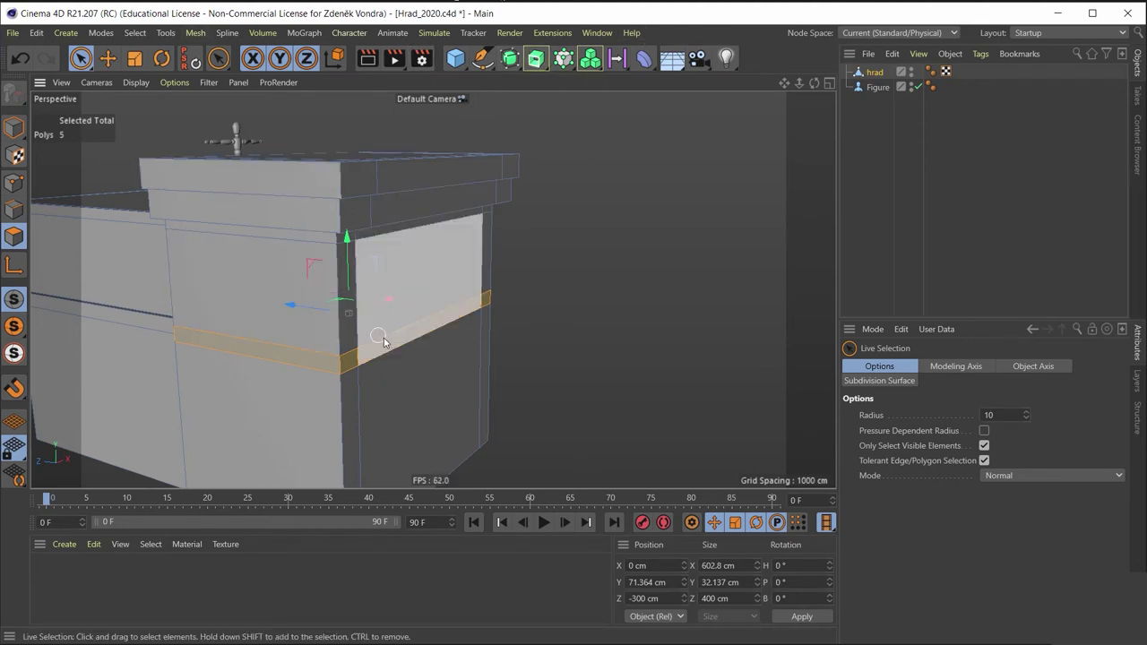
scroll(378, 333, "up", 3)
scroll(383, 325, "up", 5)
mouse_move(523, 212)
left_mouse_down("alt")
mouse_move(612, 259)
mouse_move(555, 225)
mouse_move(658, 146)
mouse_move(502, 225)
mouse_move(488, 253)
left_mouse_up("alt")
scroll(616, 183, "down", 5)
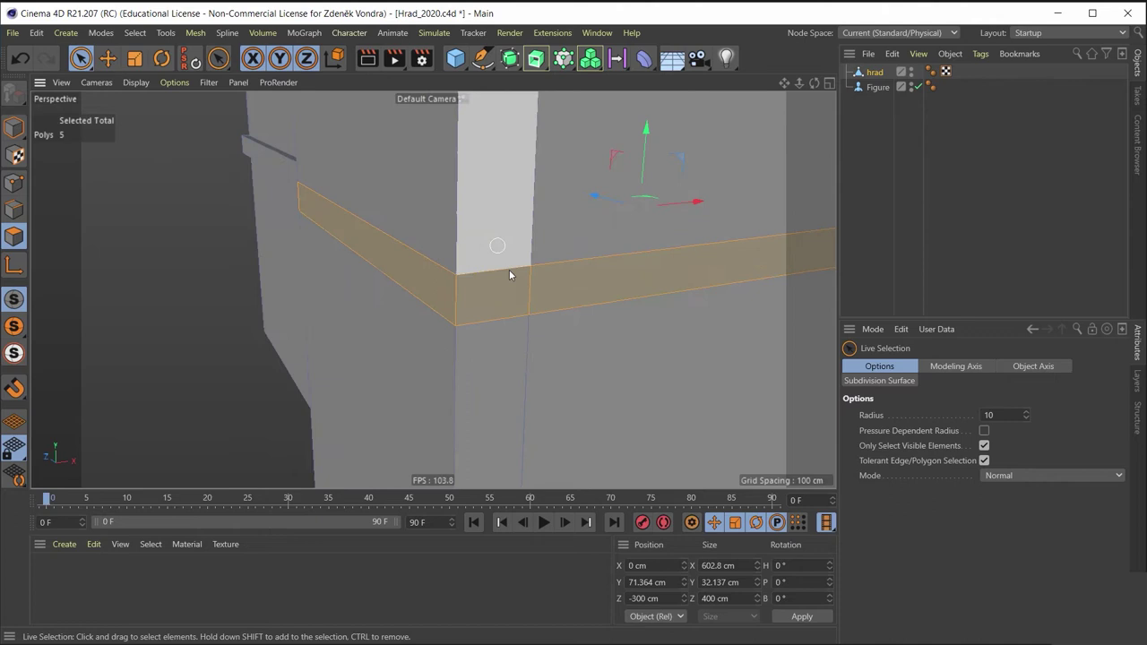
left_click_drag(509, 275, 476, 307, "alt")
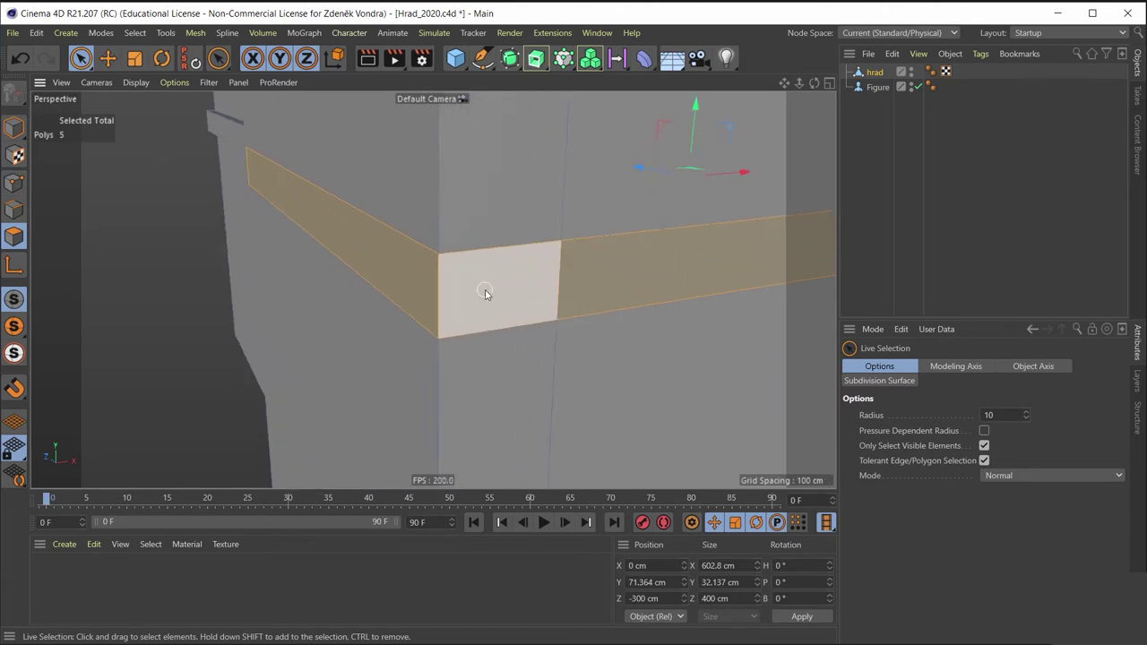
Step: Extrude the five-face corner band a further 8.98 cm outward, then open the deformer palette
right_click(484, 293)
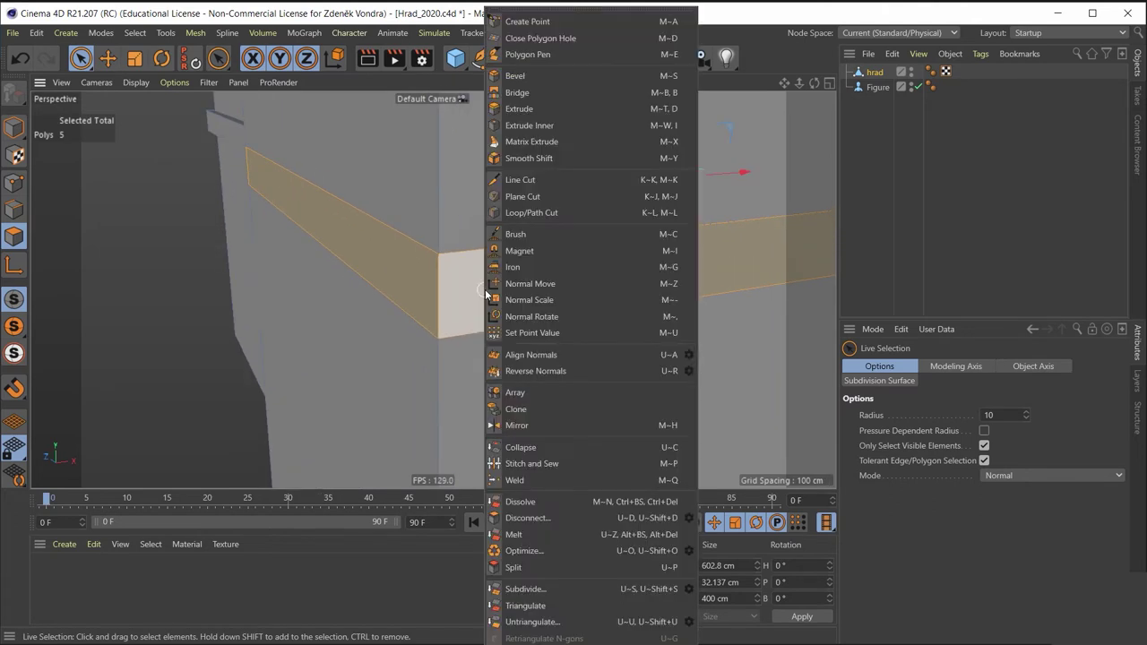
left_click(537, 108)
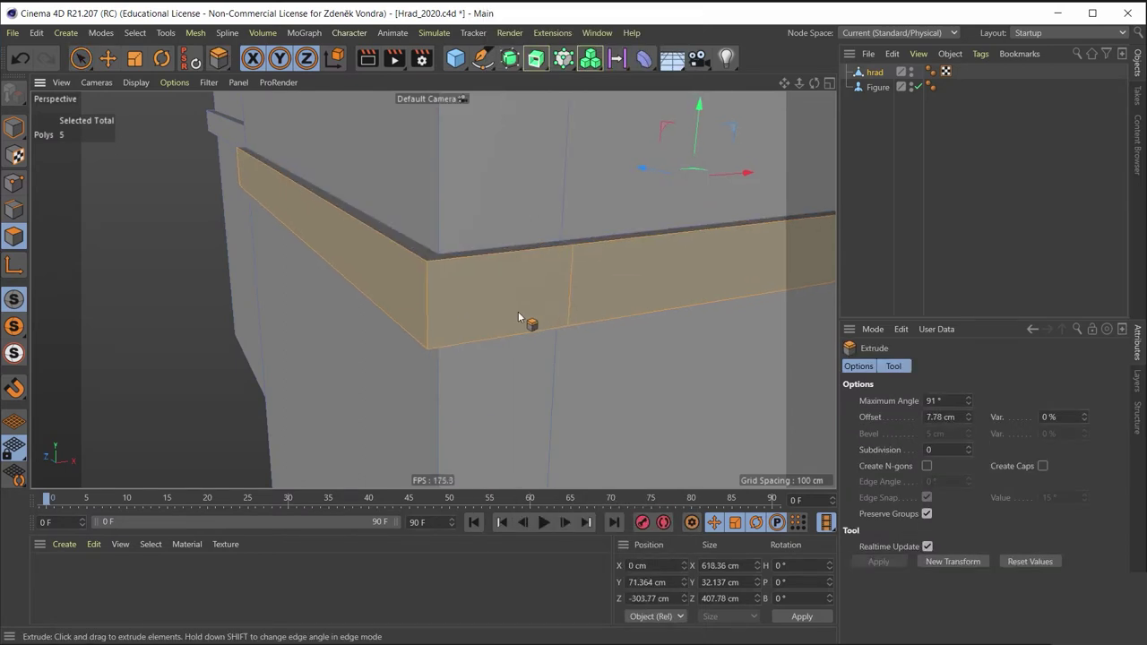
mouse_move(528, 318)
left_mouse_down("alt")
mouse_move(465, 281)
mouse_move(466, 316)
mouse_move(435, 197)
mouse_move(464, 163)
mouse_move(366, 389)
mouse_move(420, 290)
mouse_move(412, 204)
mouse_move(456, 295)
mouse_move(493, 292)
mouse_move(476, 410)
mouse_move(425, 339)
mouse_move(430, 307)
mouse_move(397, 277)
mouse_move(350, 276)
mouse_move(389, 268)
mouse_move(366, 320)
mouse_move(320, 108)
mouse_move(302, 220)
left_mouse_up("alt")
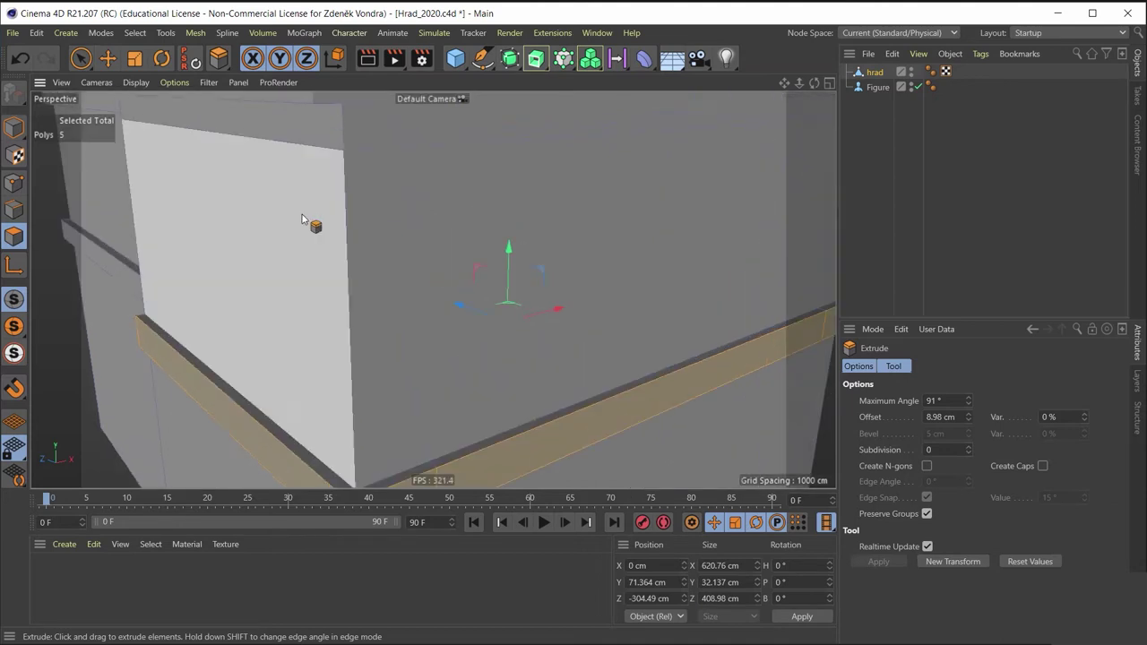
scroll(301, 220, "up", 3)
mouse_move(407, 216)
left_mouse_down("alt")
mouse_move(404, 378)
mouse_move(412, 248)
mouse_move(257, 353)
mouse_move(225, 297)
mouse_move(274, 317)
mouse_move(290, 374)
mouse_move(542, 128)
left_mouse_up("alt")
scroll(543, 127, "down", 5)
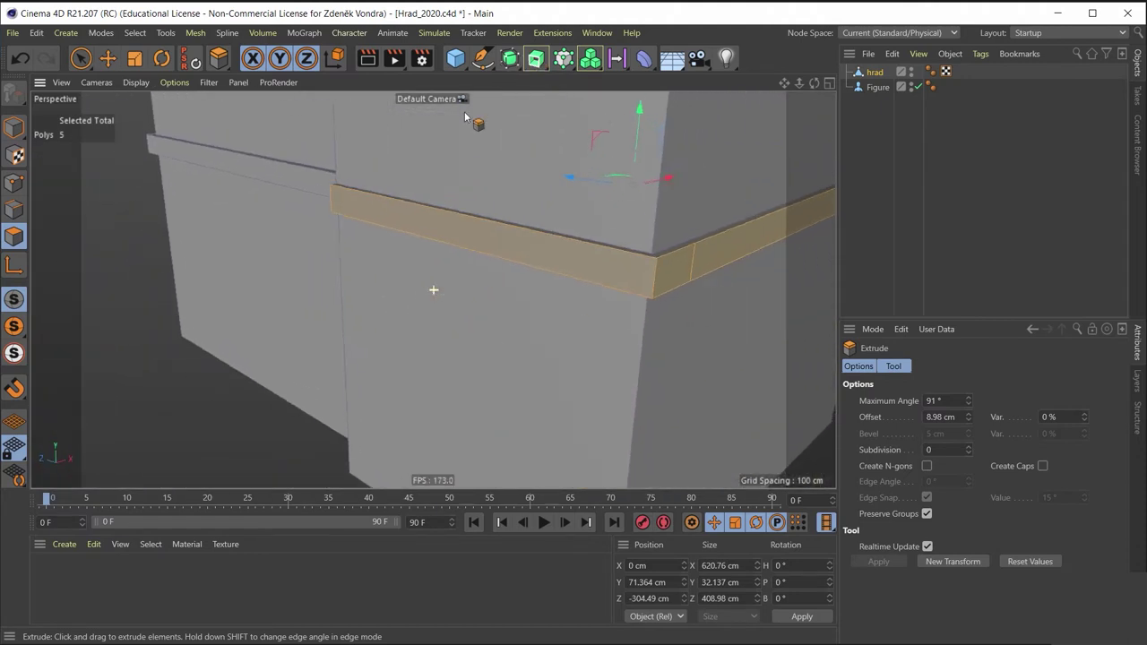
scroll(471, 122, "down", 3)
mouse_move(468, 146)
left_mouse_down("alt")
mouse_move(425, 264)
mouse_move(321, 382)
mouse_move(450, 332)
mouse_move(528, 335)
mouse_move(304, 376)
mouse_move(535, 325)
mouse_move(463, 366)
mouse_move(364, 289)
mouse_move(302, 335)
mouse_move(185, 331)
mouse_move(269, 323)
left_mouse_up("alt")
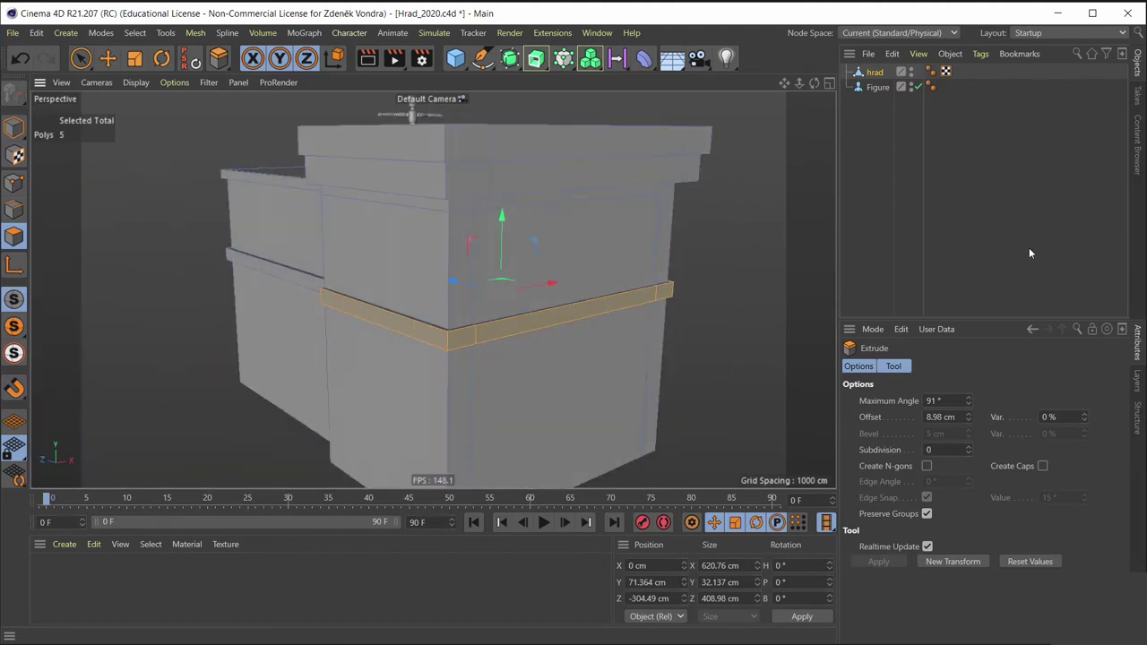
left_click(648, 60)
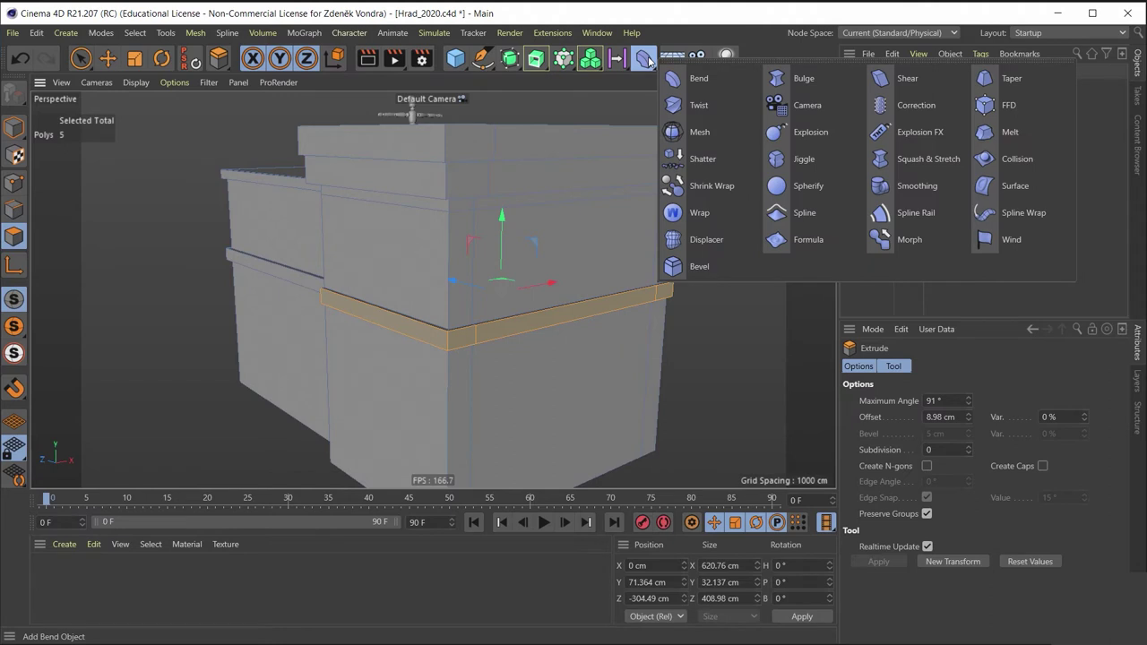
Step: Add a Bevel deformer and make it a child of hrad
left_click(717, 269)
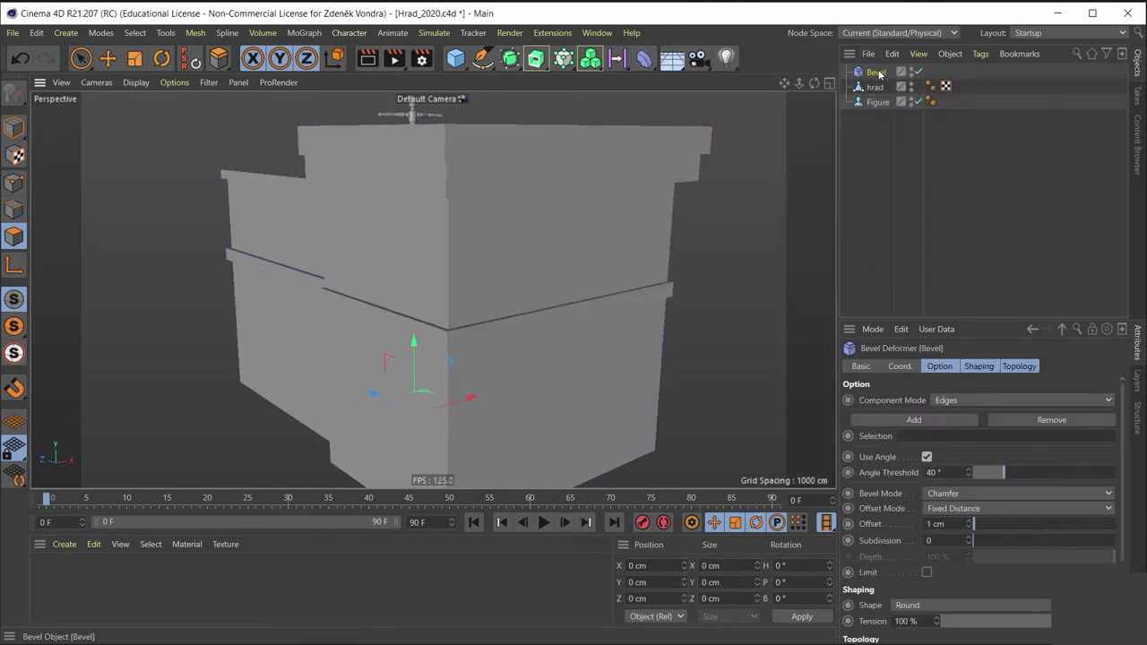
left_click(876, 139)
scroll(338, 171, "up", 3)
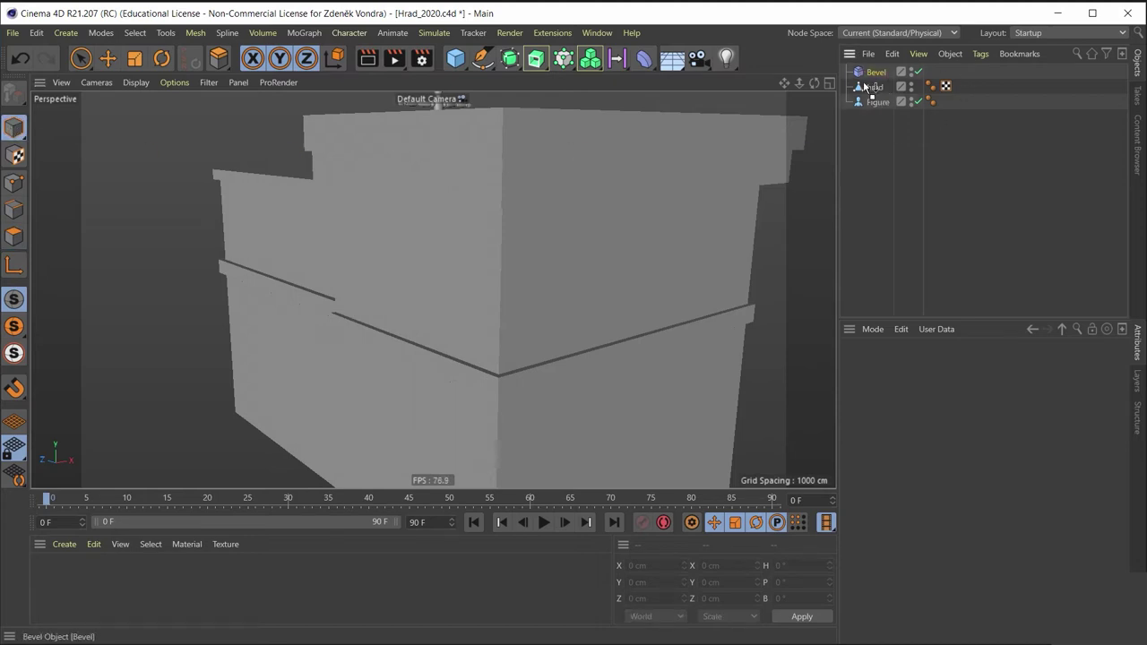
left_click_drag(860, 87, 864, 88)
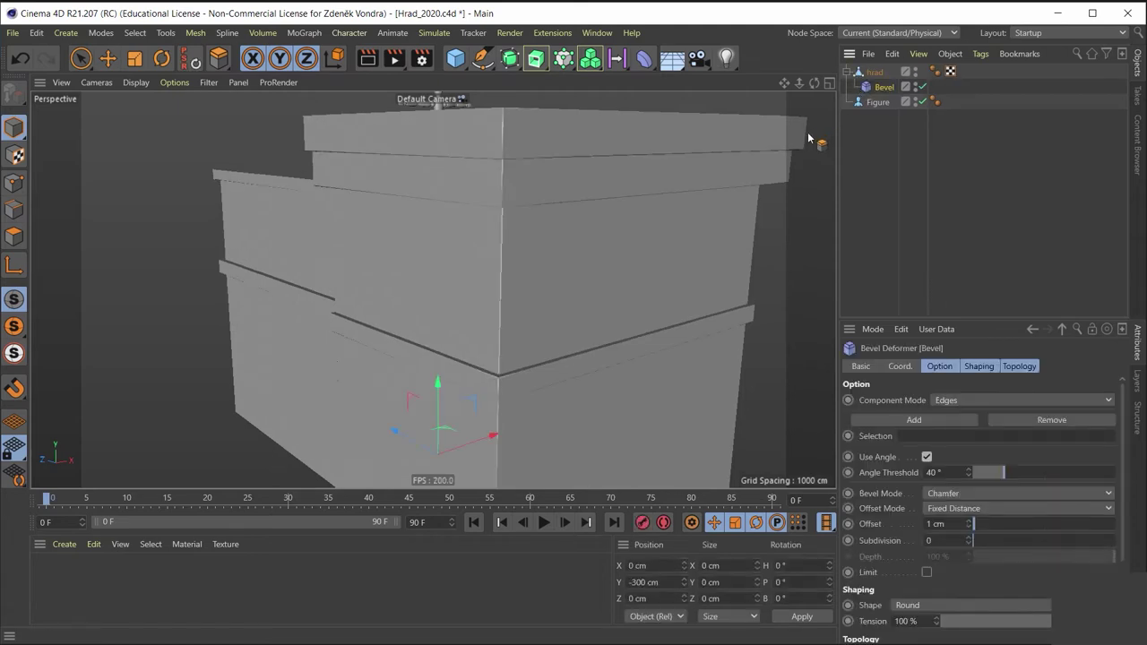
Step: Switch the viewport display to Gouraud Shading (Lines) to show wireframe over the shading
mouse_move(508, 117)
left_mouse_down("alt")
mouse_move(447, 311)
mouse_move(452, 224)
left_mouse_up("alt")
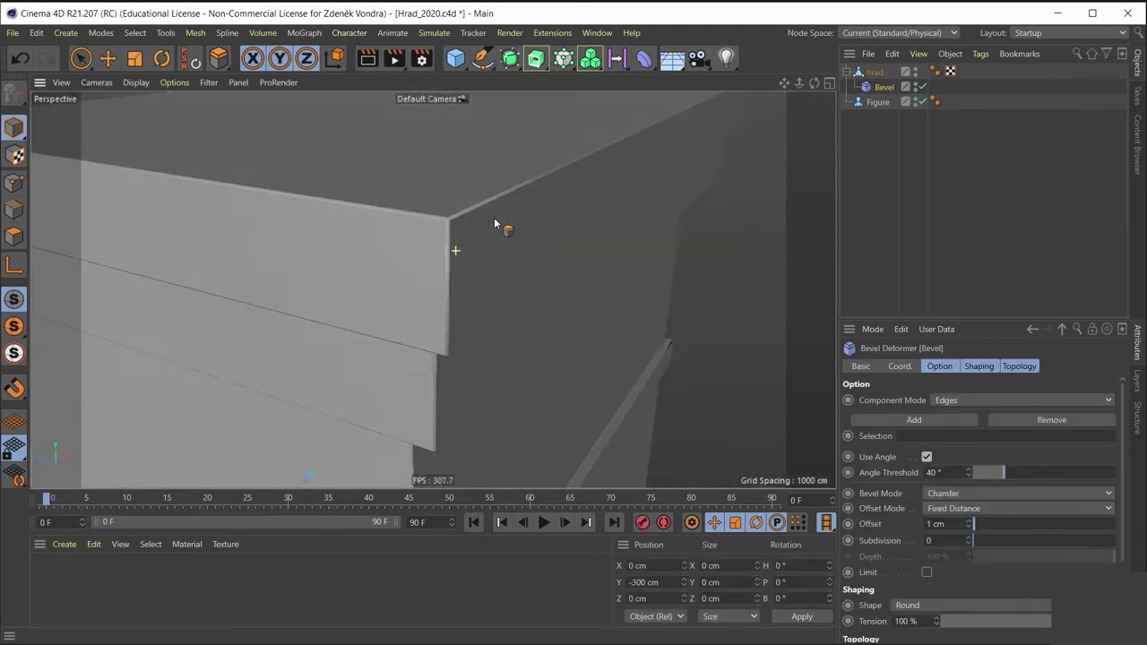
left_click(136, 83)
left_click(175, 120)
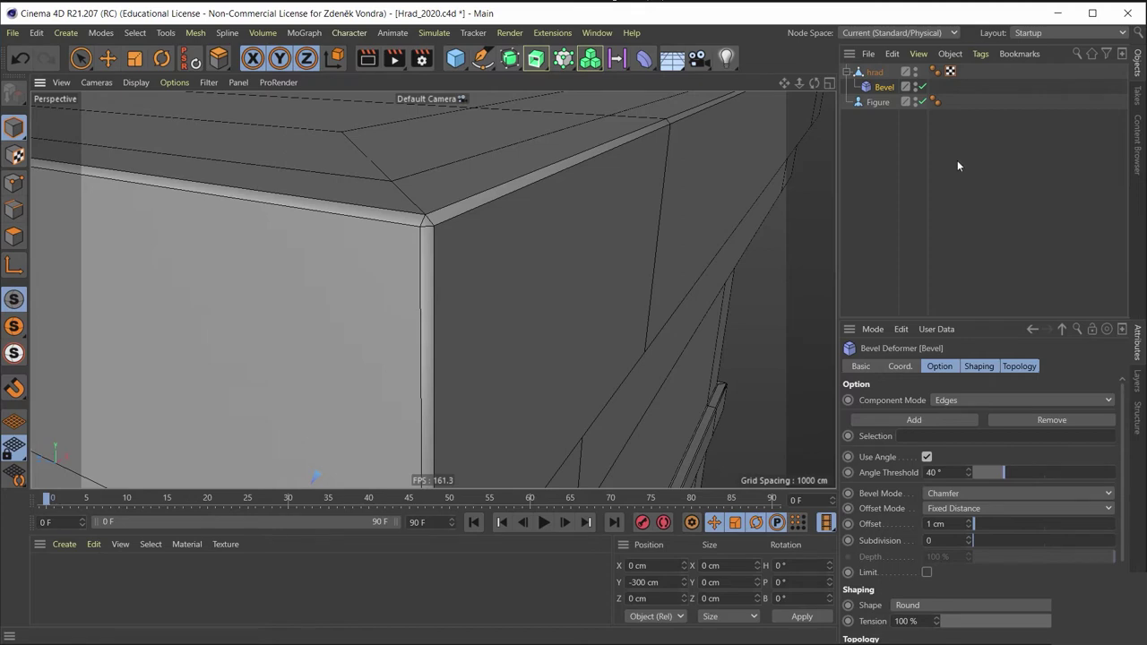
mouse_move(535, 297)
left_mouse_down("alt")
mouse_move(400, 340)
mouse_move(383, 323)
mouse_move(397, 296)
mouse_move(427, 288)
mouse_move(448, 307)
left_mouse_up("alt")
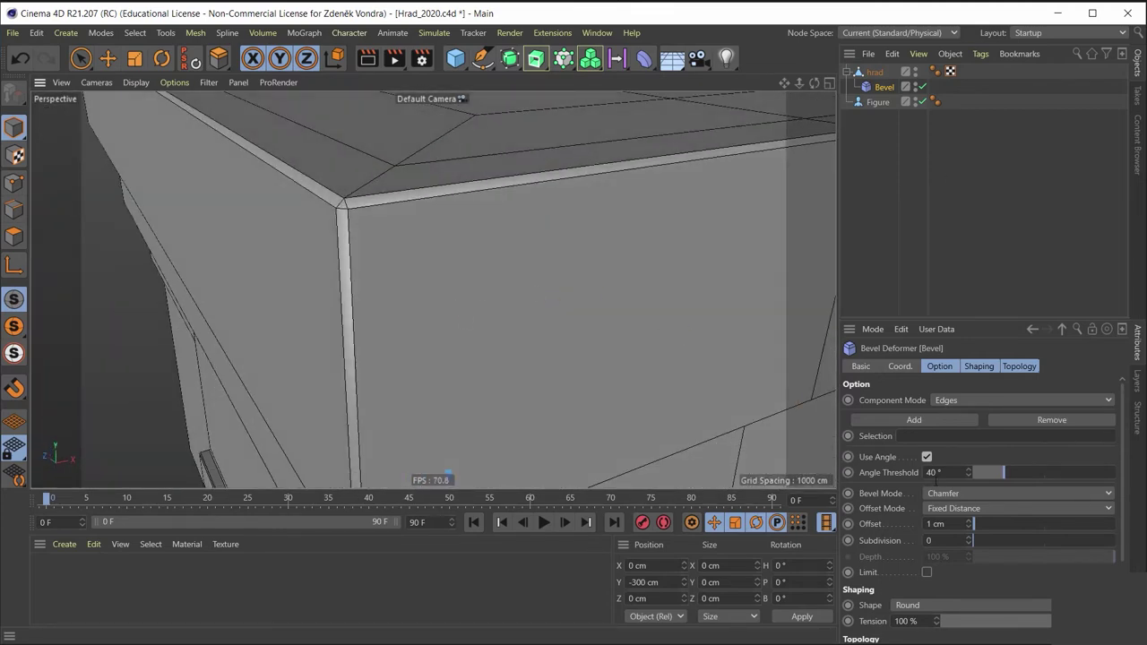
scroll(541, 404, "down", 3)
scroll(568, 464, "down", 2)
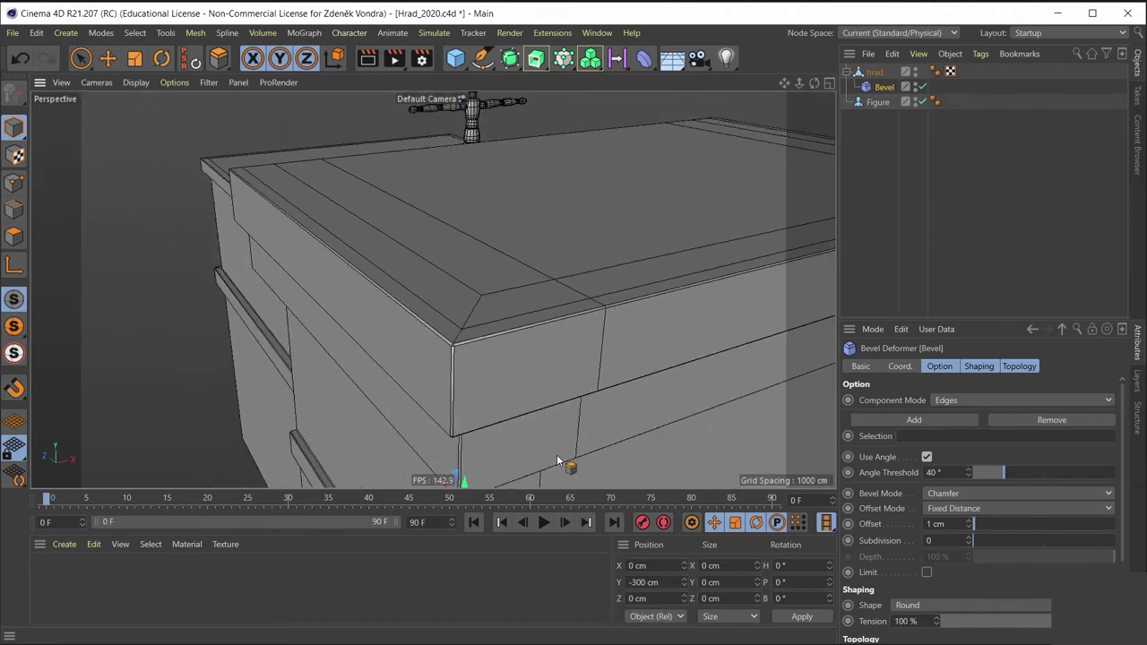
scroll(544, 154, "up", 2)
left_click_drag(545, 153, 552, 182, "alt")
Step: Set the Bevel deformer's Subdivision to 3 and check the rounded ledge corners
scroll(553, 182, "up", 3)
mouse_move(639, 158)
left_mouse_down("alt")
mouse_move(471, 261)
mouse_move(507, 266)
mouse_move(425, 281)
mouse_move(430, 332)
mouse_move(396, 384)
mouse_move(504, 249)
left_mouse_up("alt")
scroll(504, 249, "up", 3)
mouse_move(511, 340)
left_mouse_down("alt")
mouse_move(514, 320)
mouse_move(212, 179)
mouse_move(251, 273)
mouse_move(205, 238)
mouse_move(217, 210)
mouse_move(145, 193)
mouse_move(215, 192)
mouse_move(205, 217)
left_mouse_up("alt")
scroll(229, 202, "up", 3)
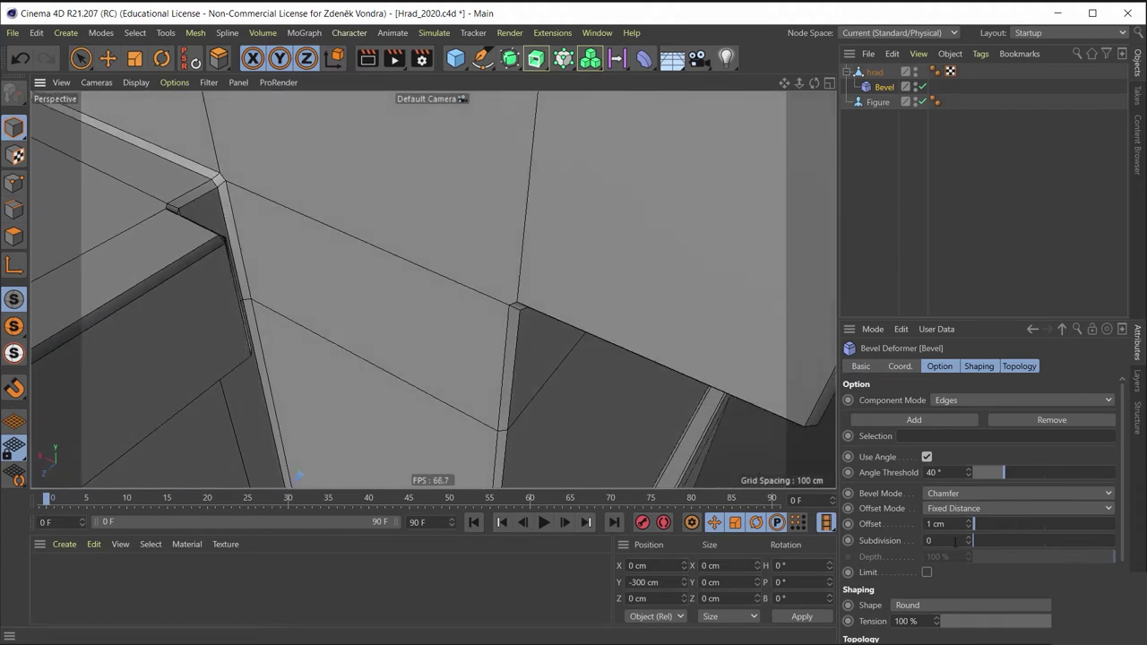
type("3")
key("Return")
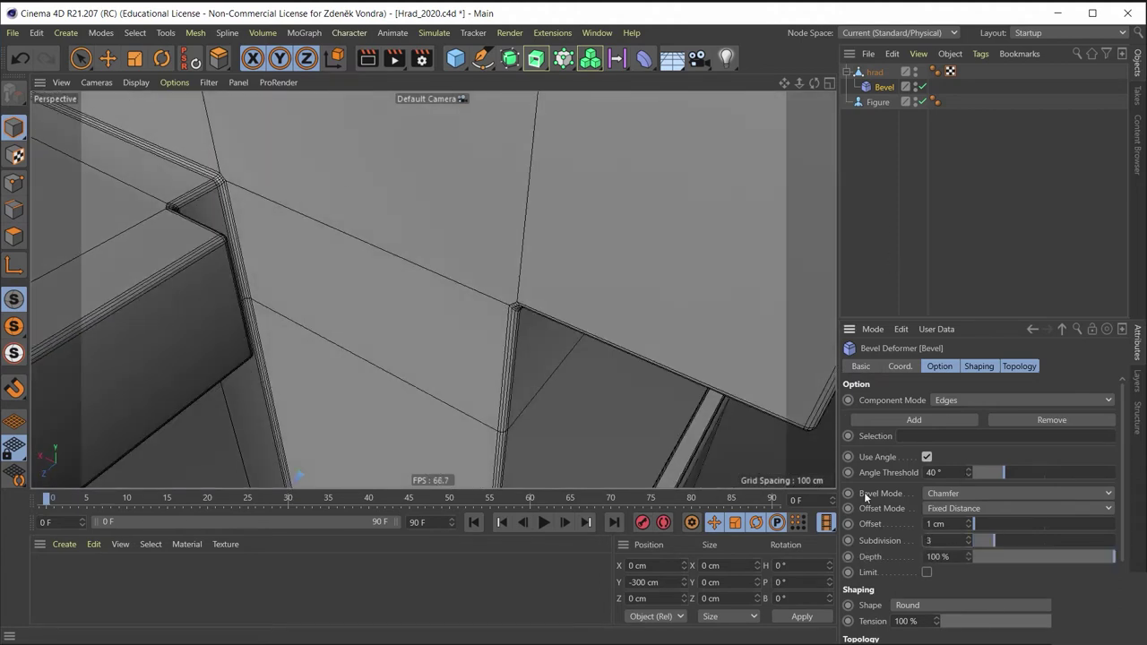
mouse_move(392, 156)
left_mouse_down("alt")
mouse_move(287, 172)
mouse_move(249, 116)
mouse_move(364, 251)
mouse_move(416, 171)
mouse_move(323, 164)
left_mouse_up("alt")
scroll(366, 249, "down", 3)
scroll(389, 251, "down", 3)
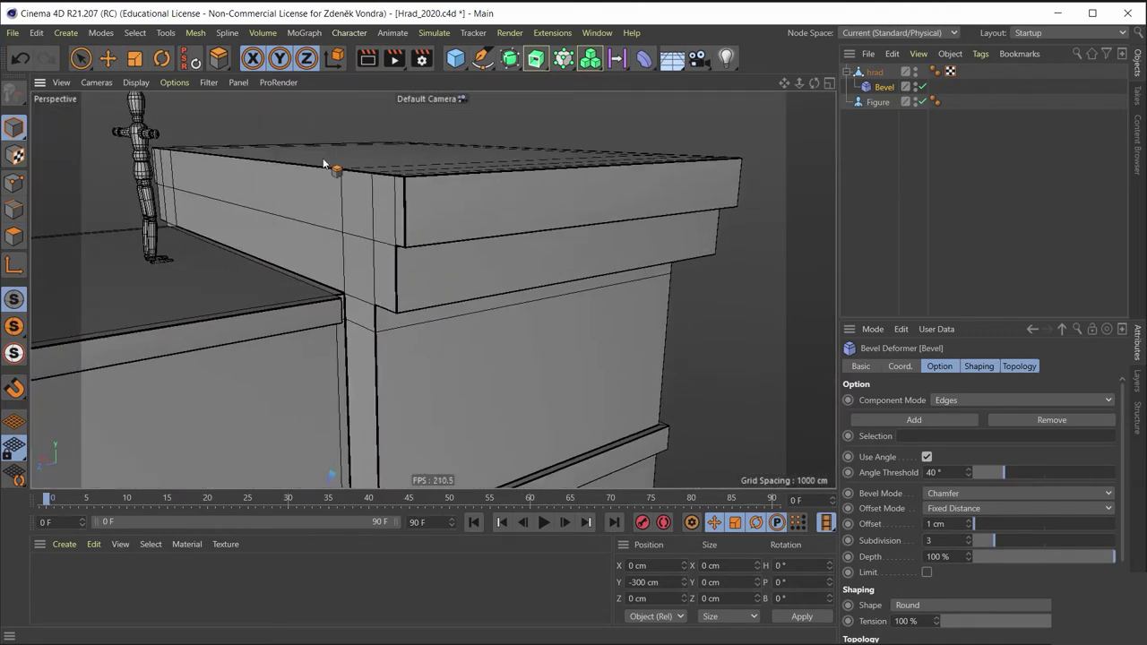
Step: Render a preview image, then switch the Bevel deformer off and view the block's corner up close
left_click(405, 57)
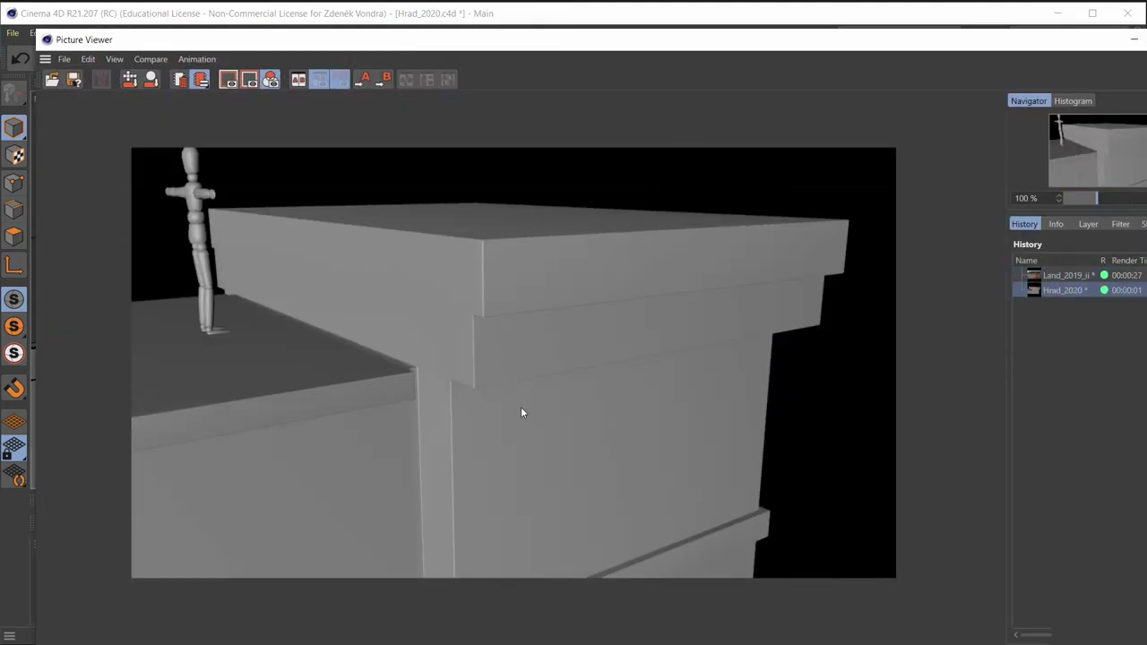
left_click(1134, 40)
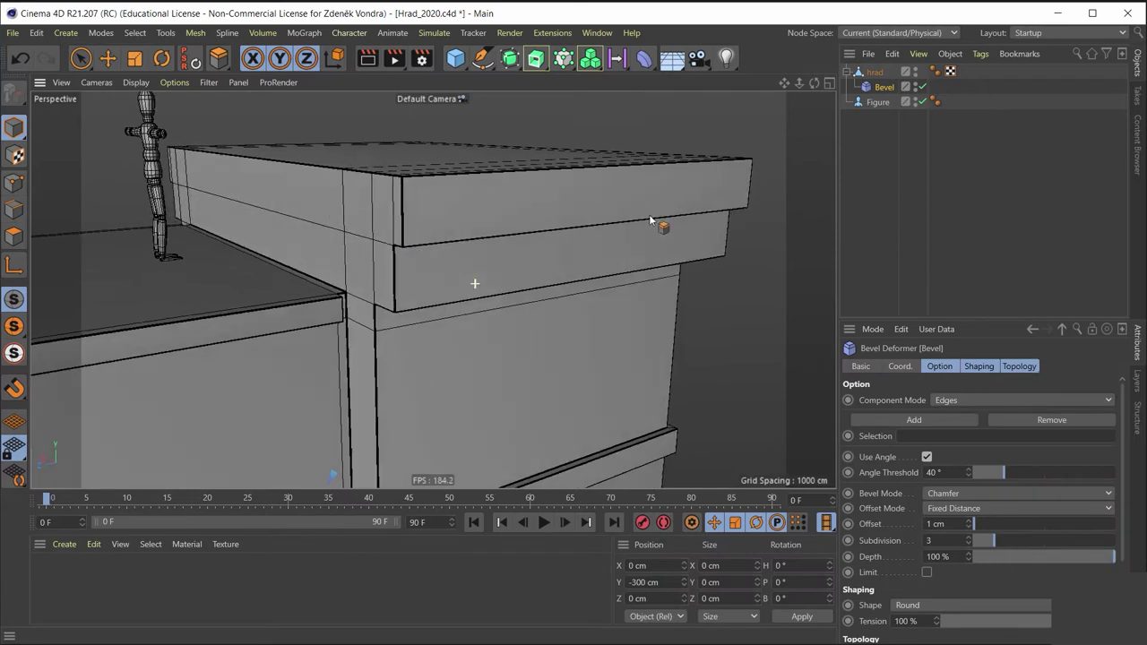
left_click(922, 87)
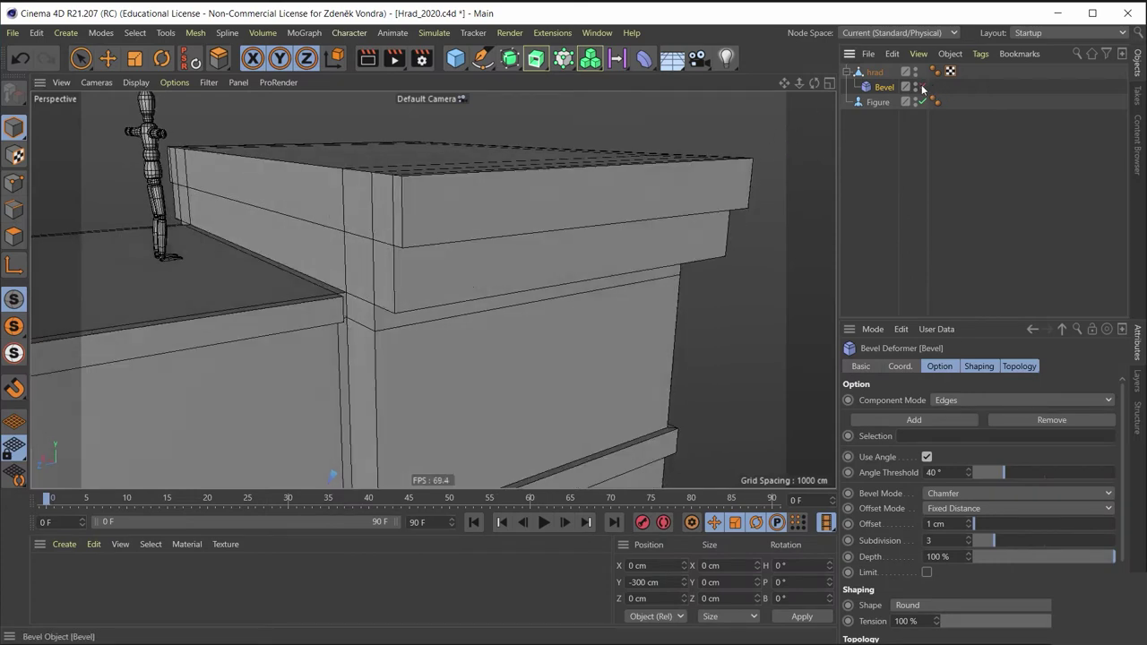
mouse_move(660, 257)
left_mouse_down("alt")
mouse_move(455, 289)
mouse_move(485, 313)
mouse_move(288, 199)
mouse_move(304, 254)
left_mouse_up("alt")
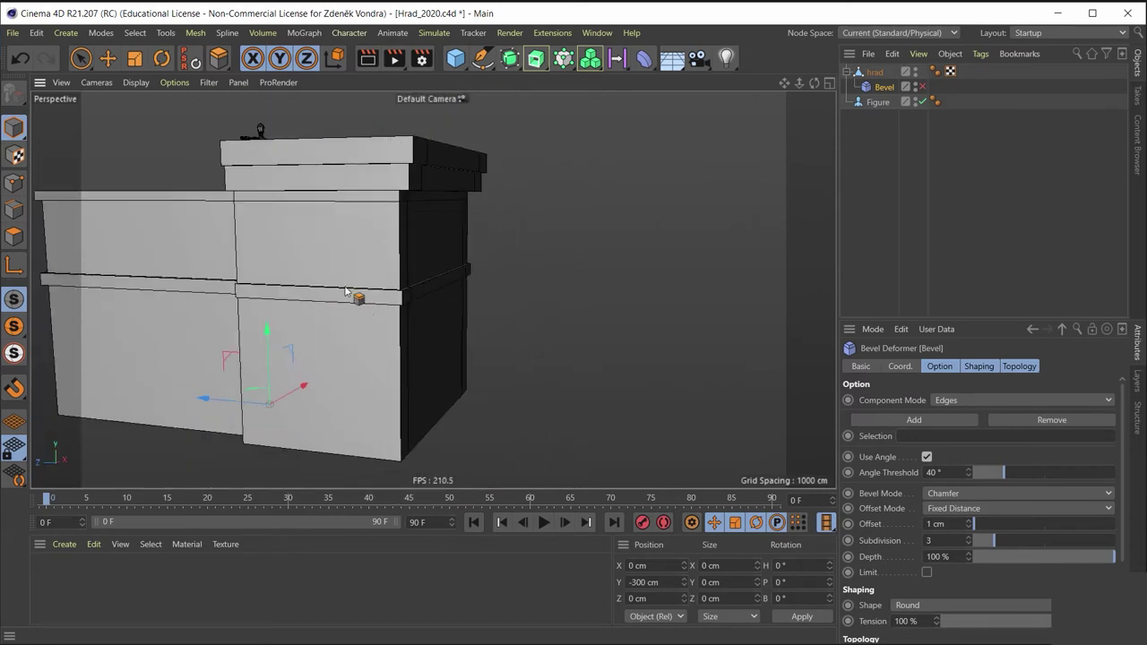
scroll(350, 217, "up", 3)
scroll(312, 246, "up", 3)
mouse_move(312, 245)
left_mouse_down("alt")
mouse_move(230, 248)
mouse_move(243, 312)
mouse_move(261, 323)
mouse_move(313, 305)
mouse_move(367, 263)
mouse_move(648, 369)
mouse_move(448, 261)
mouse_move(546, 206)
mouse_move(578, 152)
mouse_move(607, 141)
mouse_move(426, 148)
mouse_move(409, 177)
mouse_move(426, 184)
mouse_move(355, 235)
mouse_move(113, 299)
mouse_move(274, 192)
mouse_move(324, 231)
left_mouse_up("alt")
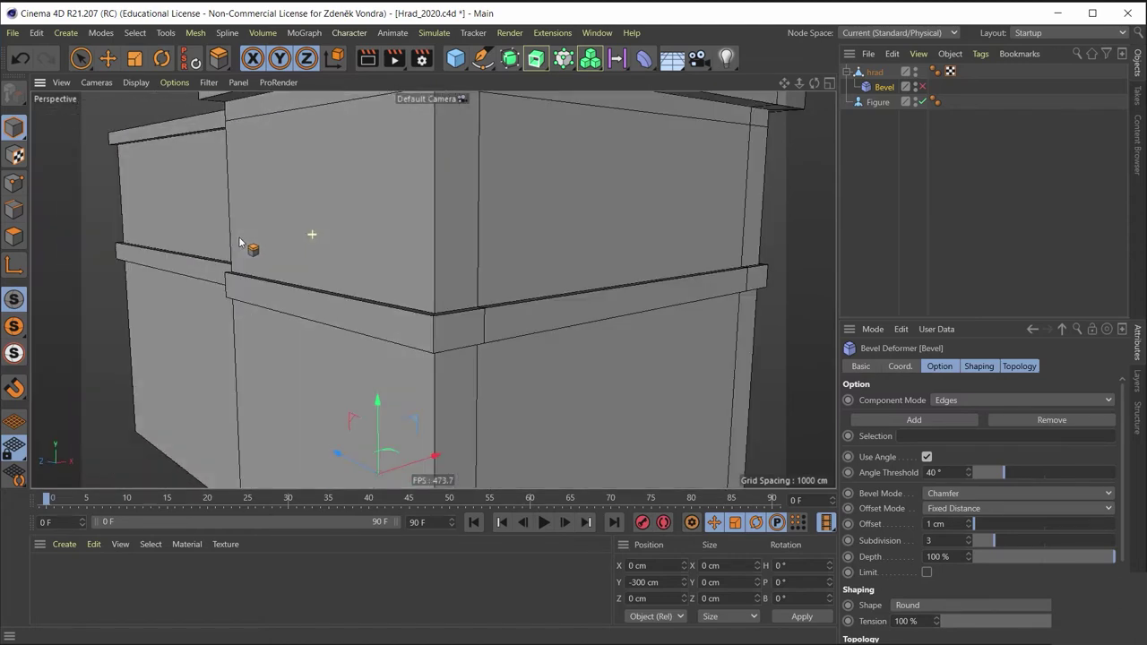
scroll(359, 184, "up", 2)
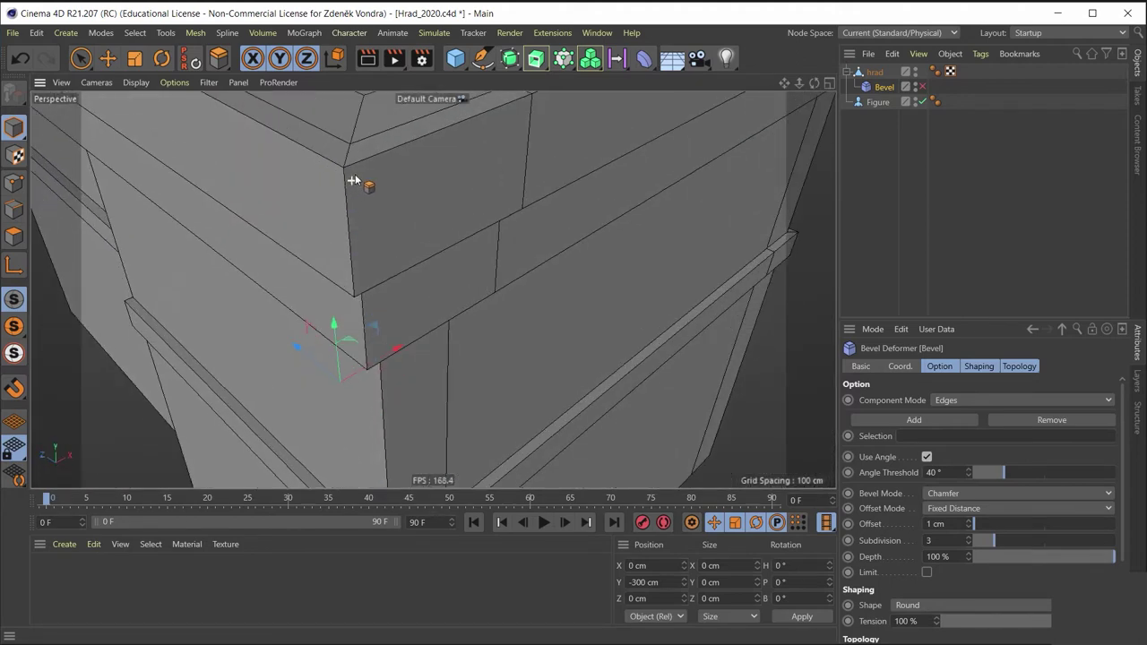
scroll(363, 178, "up", 2)
Step: Toggle the Bevel deformer on, off and on again to compare the edges
left_click(924, 89)
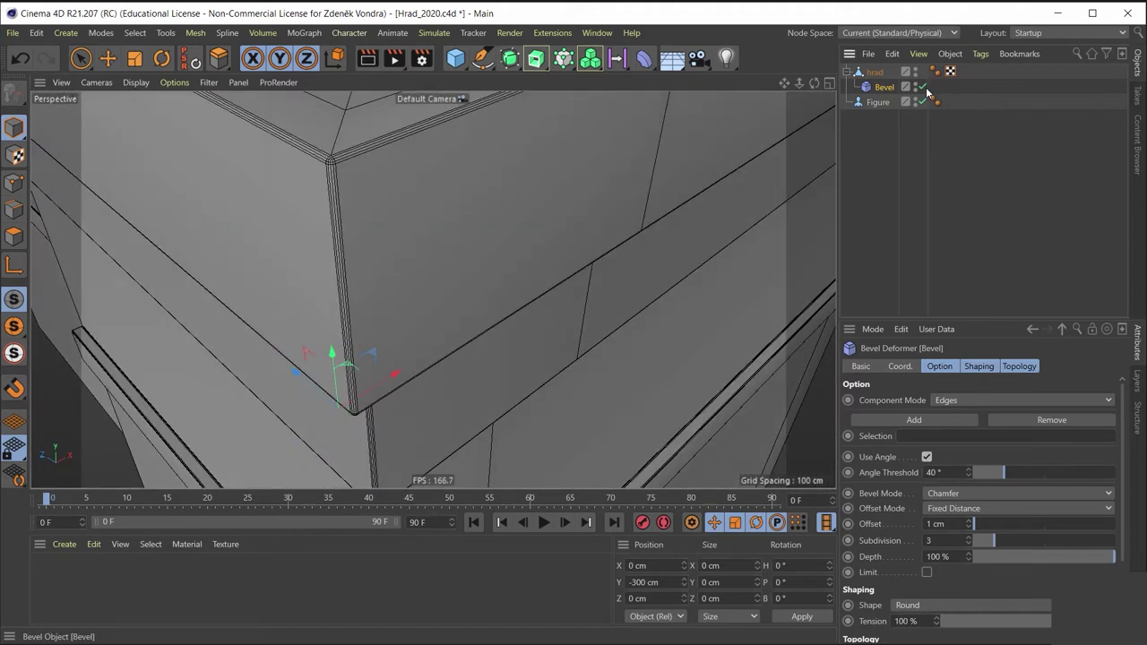
left_click(924, 89)
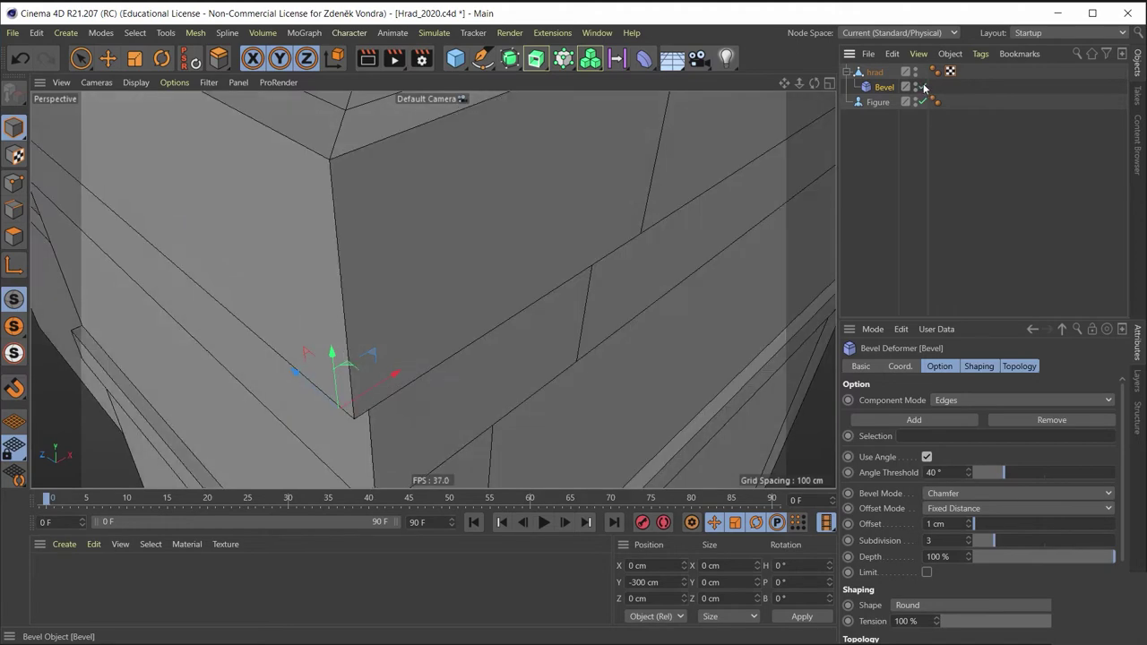
left_click(921, 90)
scroll(467, 231, "down", 3)
scroll(453, 170, "down", 3)
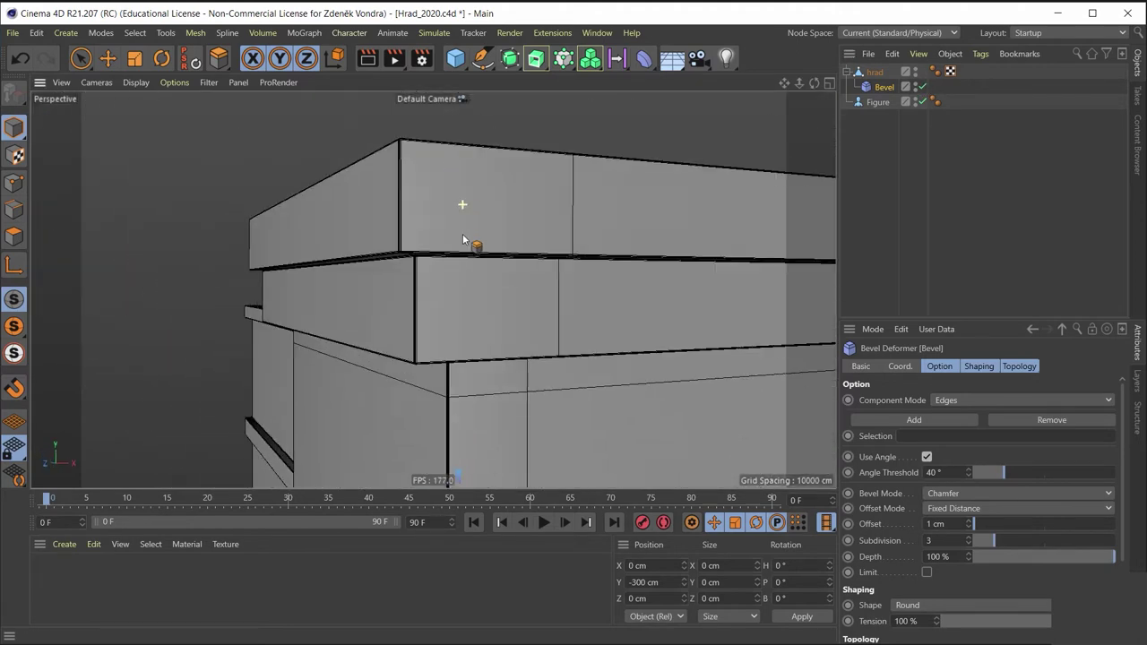
scroll(466, 238, "down", 3)
scroll(469, 260, "down", 3)
scroll(397, 152, "up", 3)
scroll(531, 174, "up", 3)
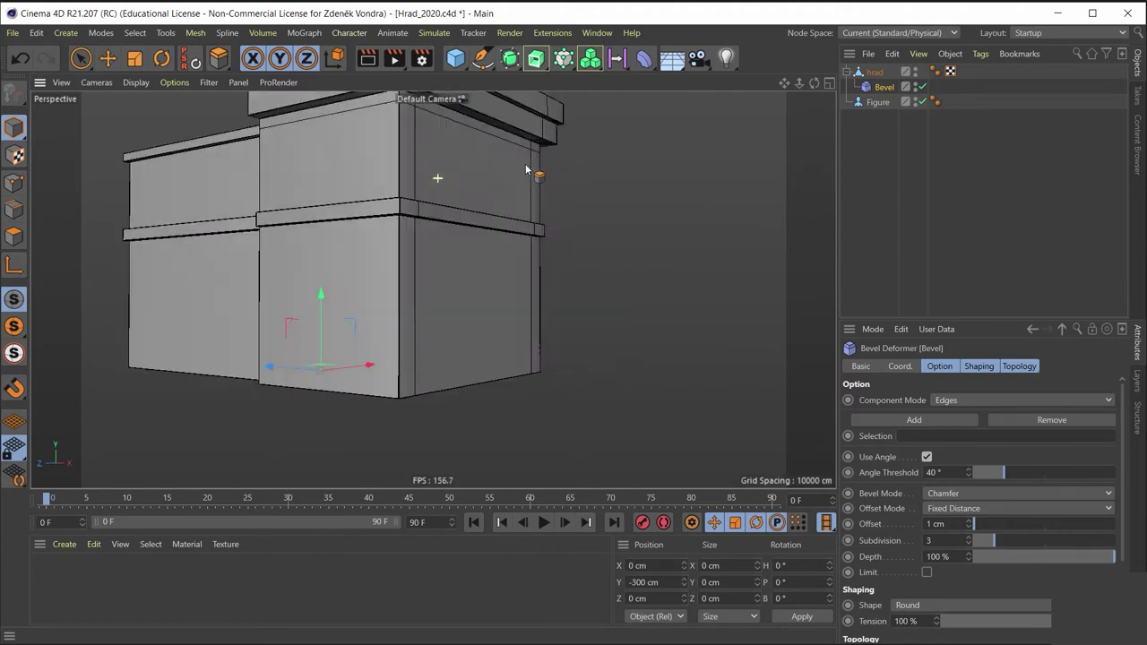
scroll(439, 173, "up", 3)
scroll(426, 197, "up", 2)
Step: View the corner from below and leave the Bevel deformer switched off
mouse_move(426, 197)
left_mouse_down("alt")
mouse_move(365, 365)
mouse_move(402, 379)
mouse_move(340, 183)
mouse_move(397, 205)
mouse_move(440, 174)
left_mouse_up("alt")
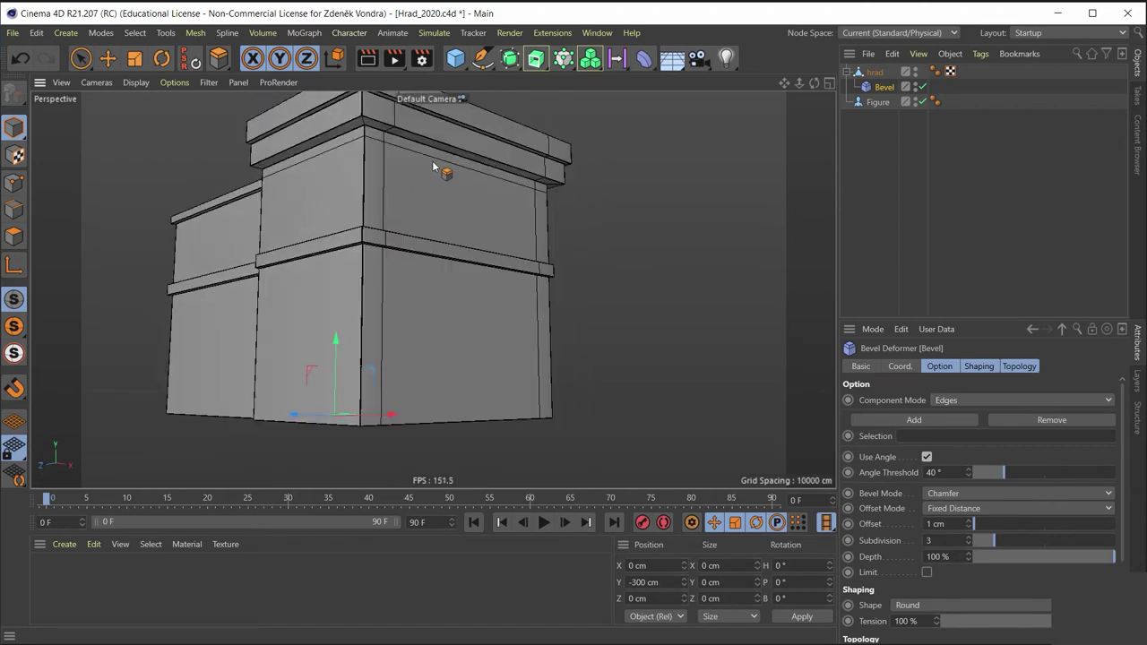
scroll(440, 171, "up", 4)
scroll(429, 178, "down", 3)
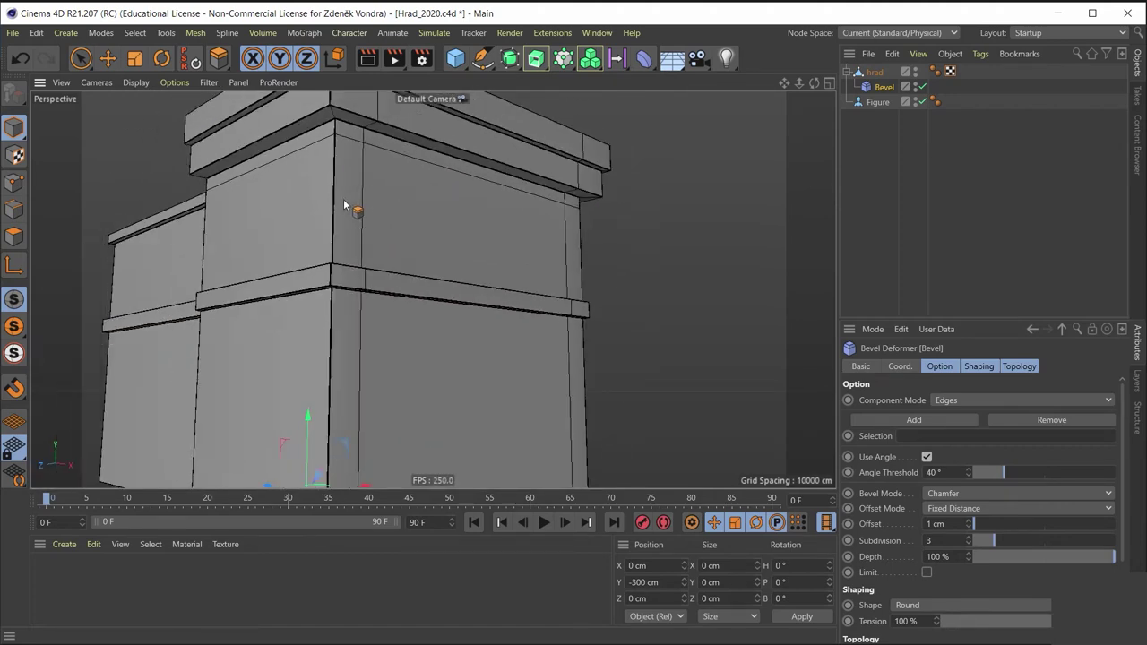
mouse_move(345, 192)
left_mouse_down("alt")
mouse_move(348, 228)
mouse_move(461, 161)
left_mouse_up("alt")
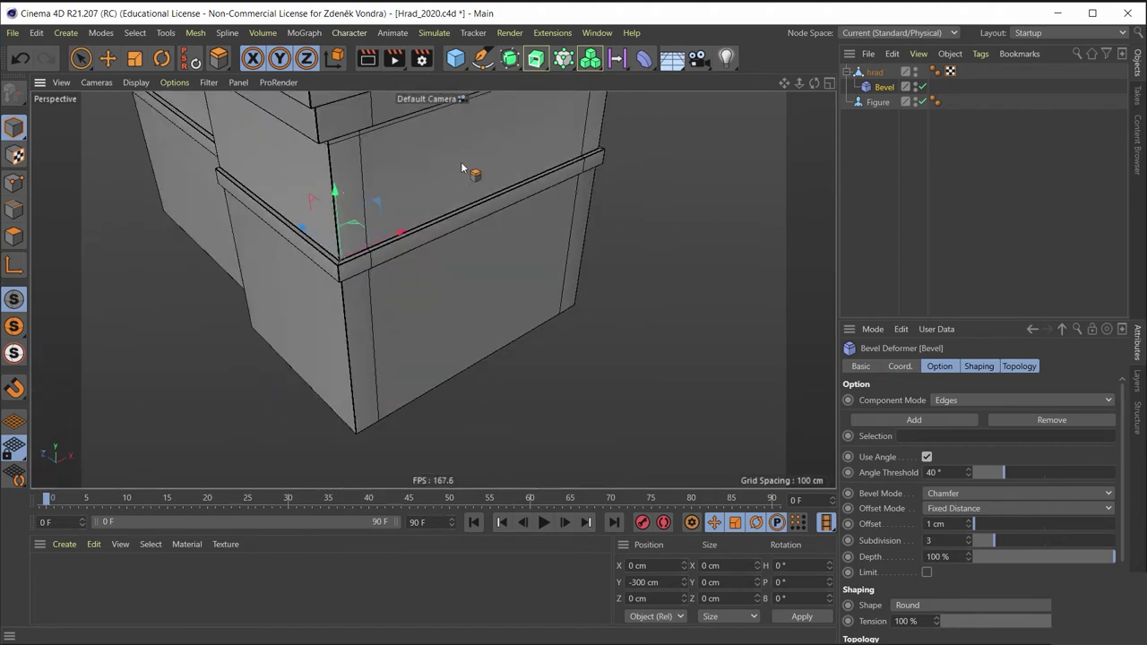
left_click(922, 87)
left_click_drag(410, 215, 404, 181, "alt")
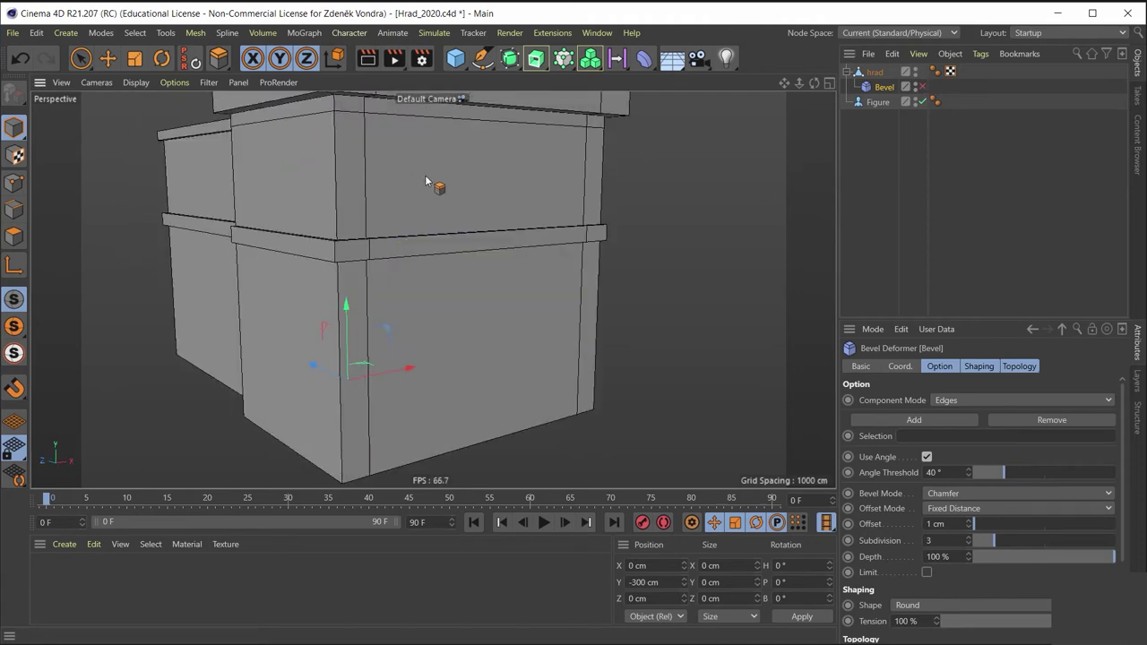
Step: Switch to the Live Selection tool and make hrad the active object
scroll(427, 180, "up", 2)
scroll(433, 289, "up", 2)
scroll(392, 315, "up", 2)
scroll(417, 329, "up", 2)
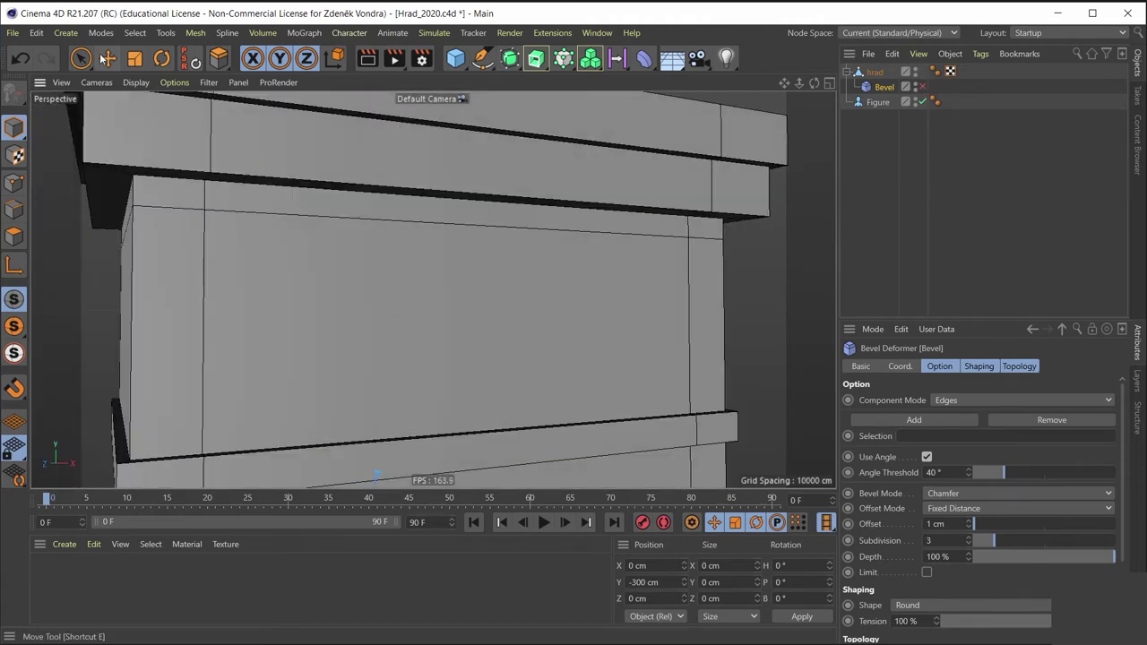
left_click(107, 59)
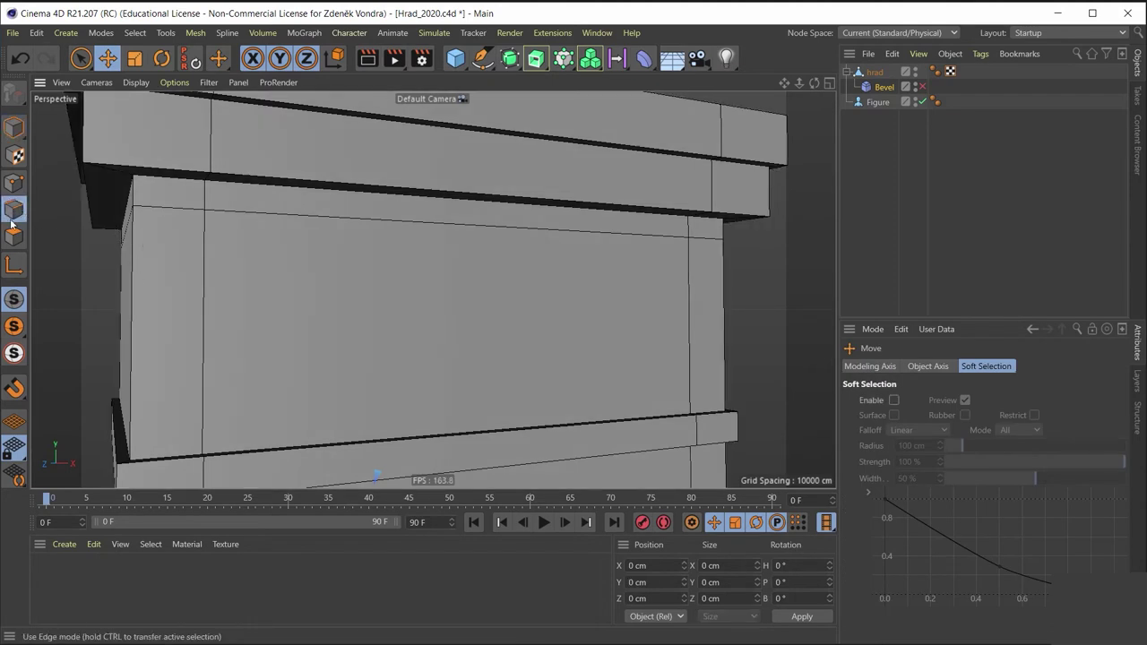
left_click(81, 58)
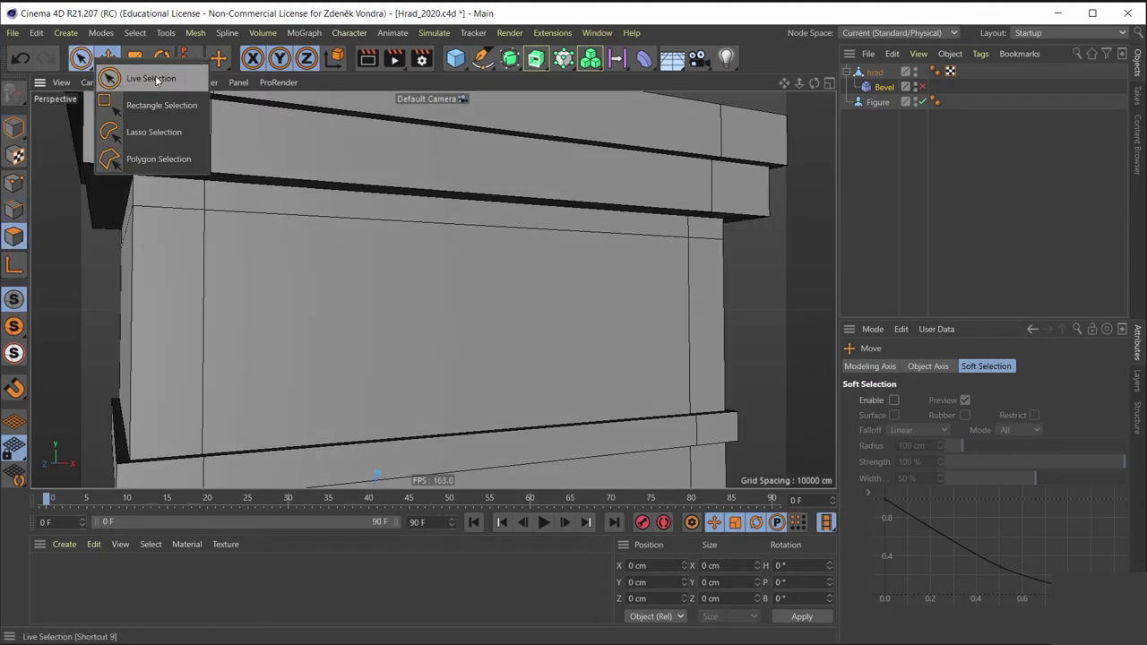
left_click_drag(333, 304, 378, 283, "alt")
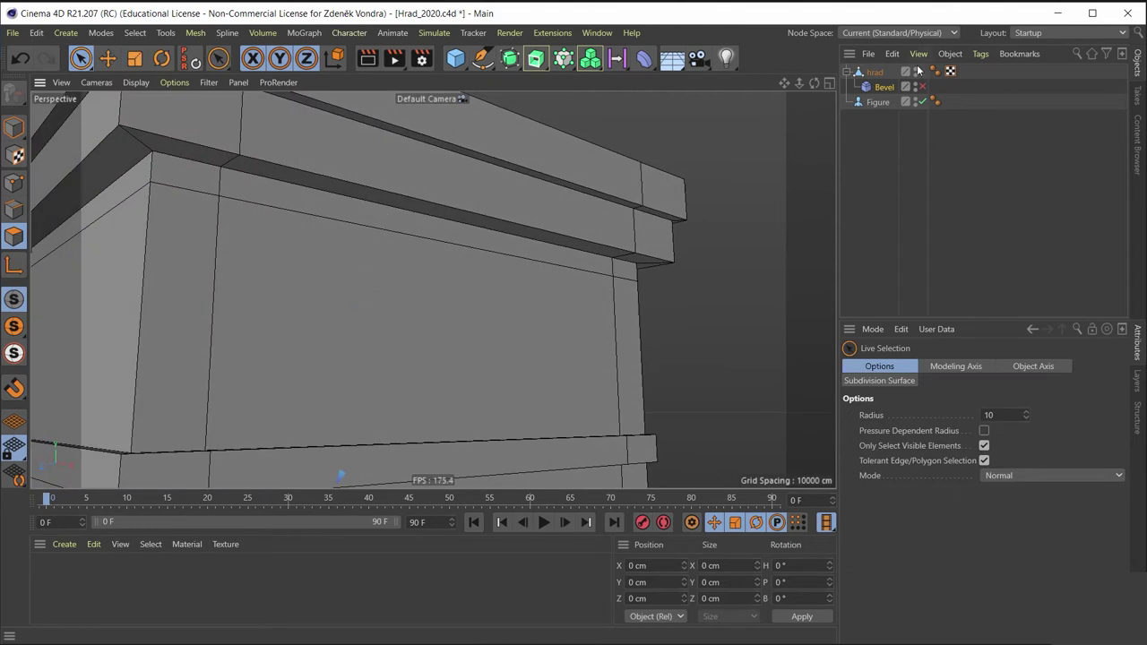
left_click(874, 72)
Step: Select the large front wall face and add the lower front face to the selection
left_click(354, 292)
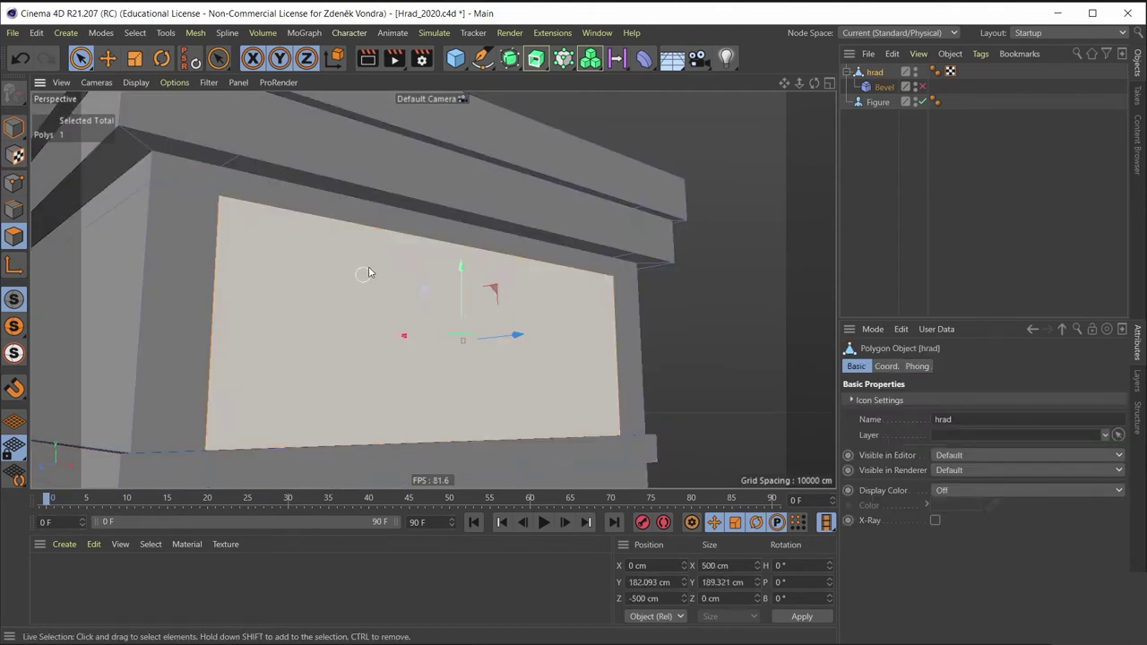
mouse_move(382, 215)
left_mouse_down("alt")
mouse_move(426, 279)
mouse_move(416, 326)
left_mouse_up("alt")
left_click(419, 284, "shift")
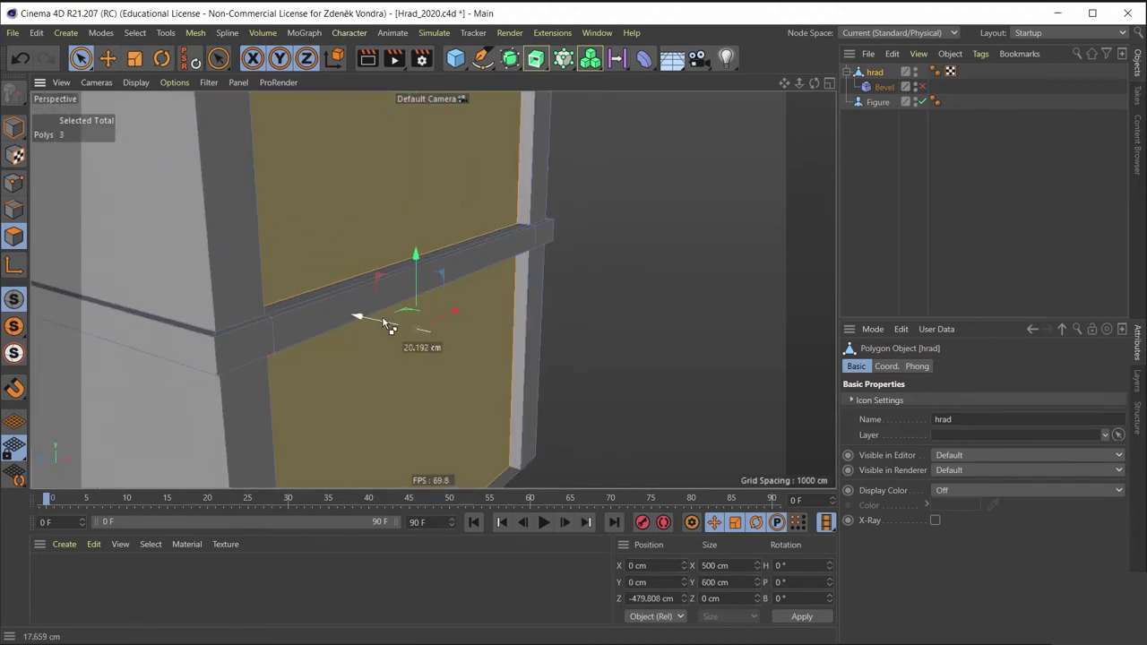
mouse_move(383, 317)
left_mouse_down("alt")
mouse_move(363, 251)
mouse_move(261, 260)
mouse_move(504, 348)
mouse_move(448, 322)
mouse_move(583, 322)
mouse_move(420, 249)
left_mouse_up("alt")
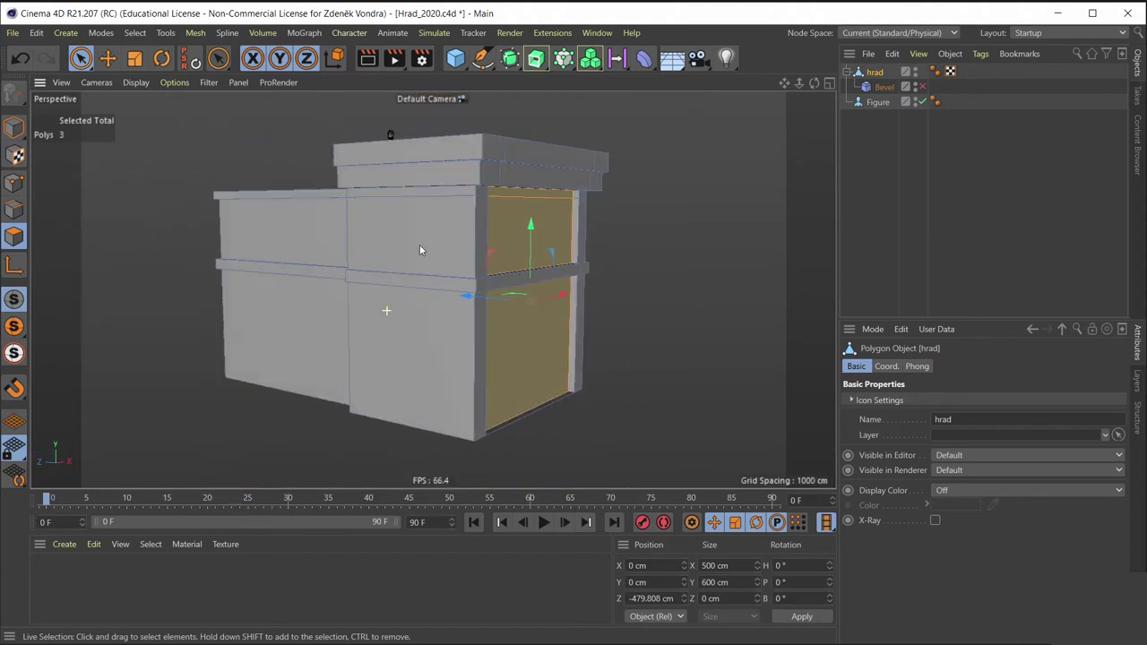
scroll(466, 379, "up", 3)
scroll(466, 378, "up", 2)
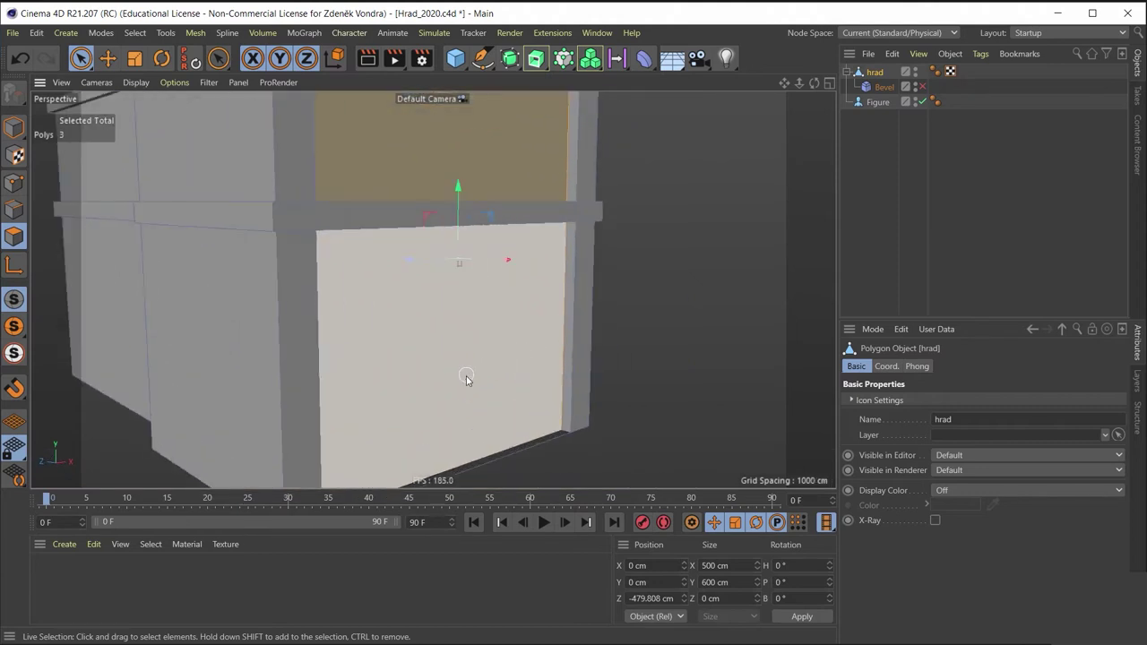
scroll(466, 379, "down", 3)
left_click_drag(837, 268, 806, 268)
Step: Clear the face selection and select the lower wall face instead
left_click(641, 265)
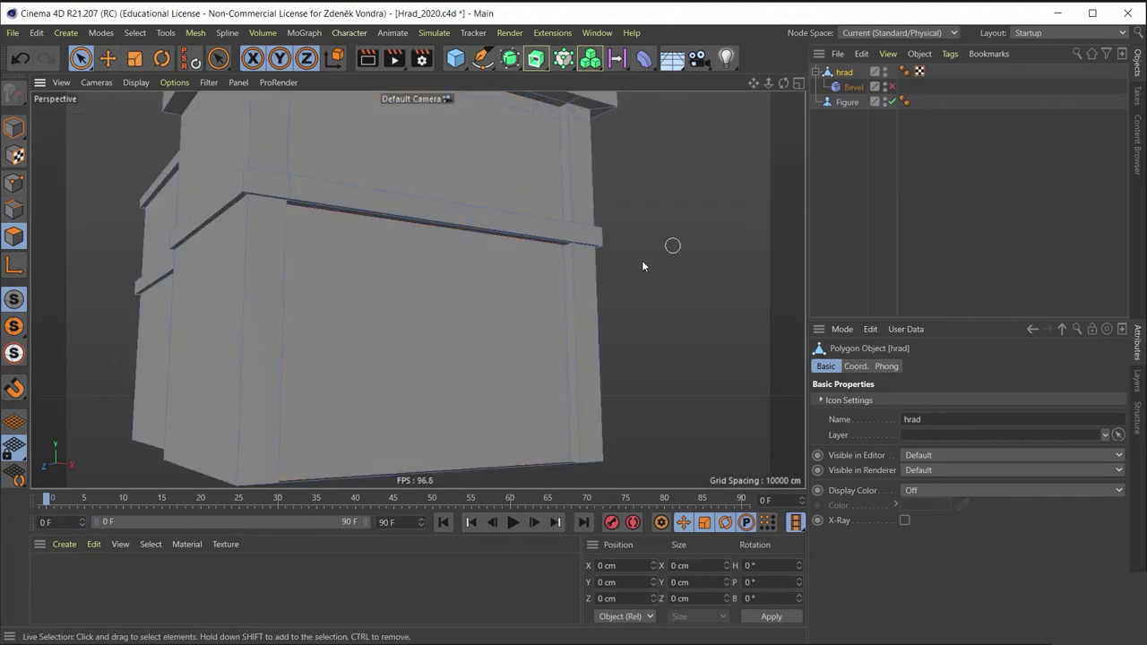
scroll(412, 407, "up", 4)
left_click_drag(412, 407, 404, 378, "alt")
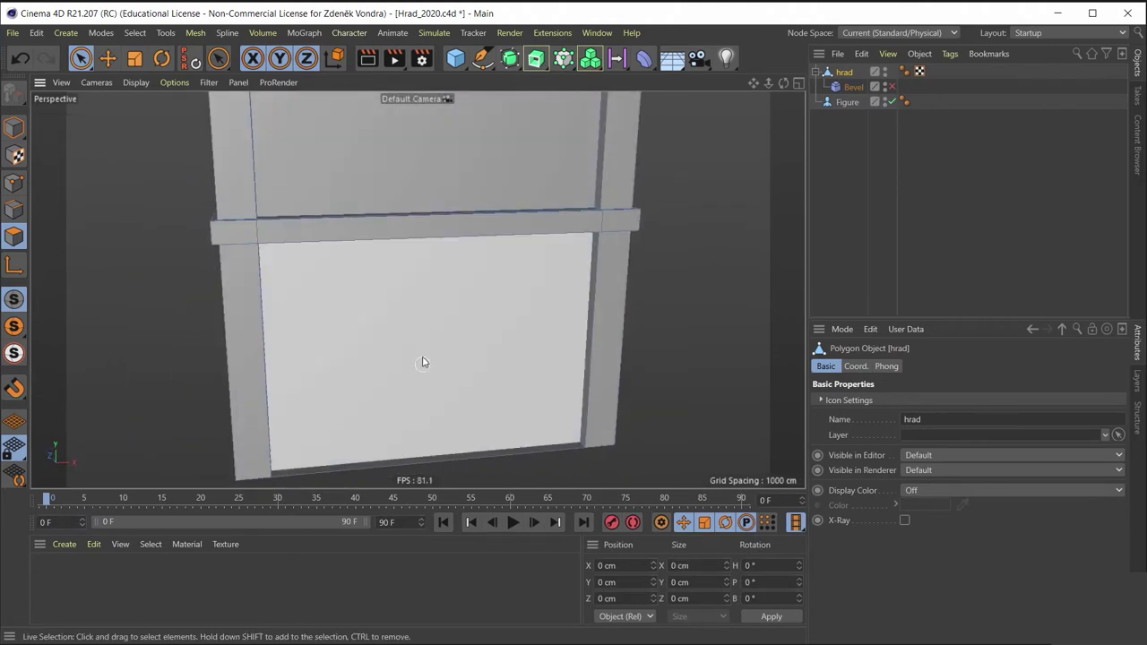
scroll(423, 361, "down", 3)
left_click(418, 332)
mouse_move(452, 293)
left_mouse_down("alt")
mouse_move(480, 291)
mouse_move(478, 333)
mouse_move(494, 321)
mouse_move(523, 332)
mouse_move(424, 234)
left_mouse_up("alt")
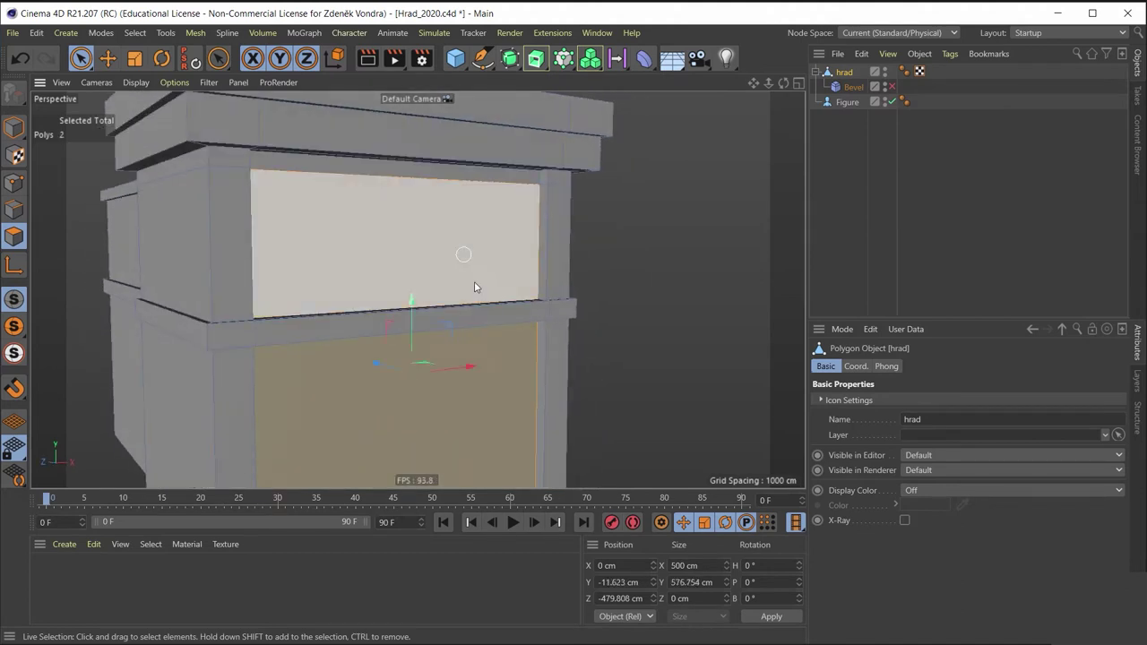
mouse_move(475, 286)
left_mouse_down("alt")
mouse_move(415, 127)
mouse_move(254, 187)
mouse_move(328, 148)
mouse_move(341, 121)
mouse_move(397, 349)
mouse_move(392, 361)
mouse_move(397, 340)
mouse_move(366, 307)
mouse_move(386, 332)
mouse_move(348, 335)
left_mouse_up("alt")
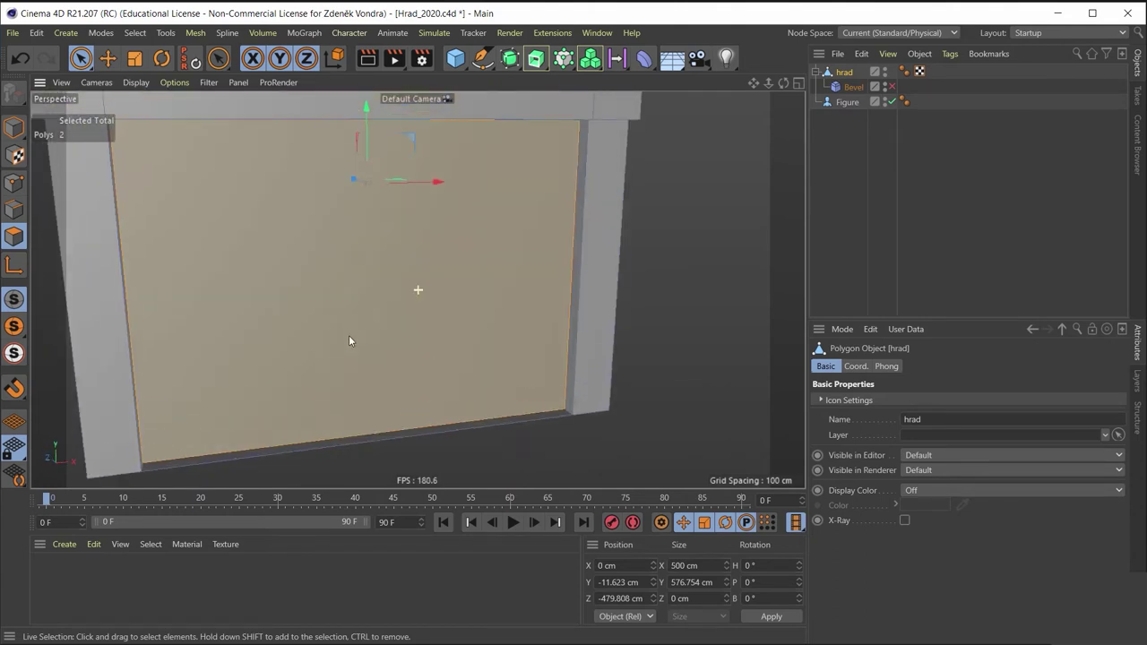
Step: Check the selected wall faces from an angled view, briefly showing the four-view layout
scroll(351, 323, "down", 3)
scroll(363, 296, "down", 3)
scroll(322, 288, "down", 3)
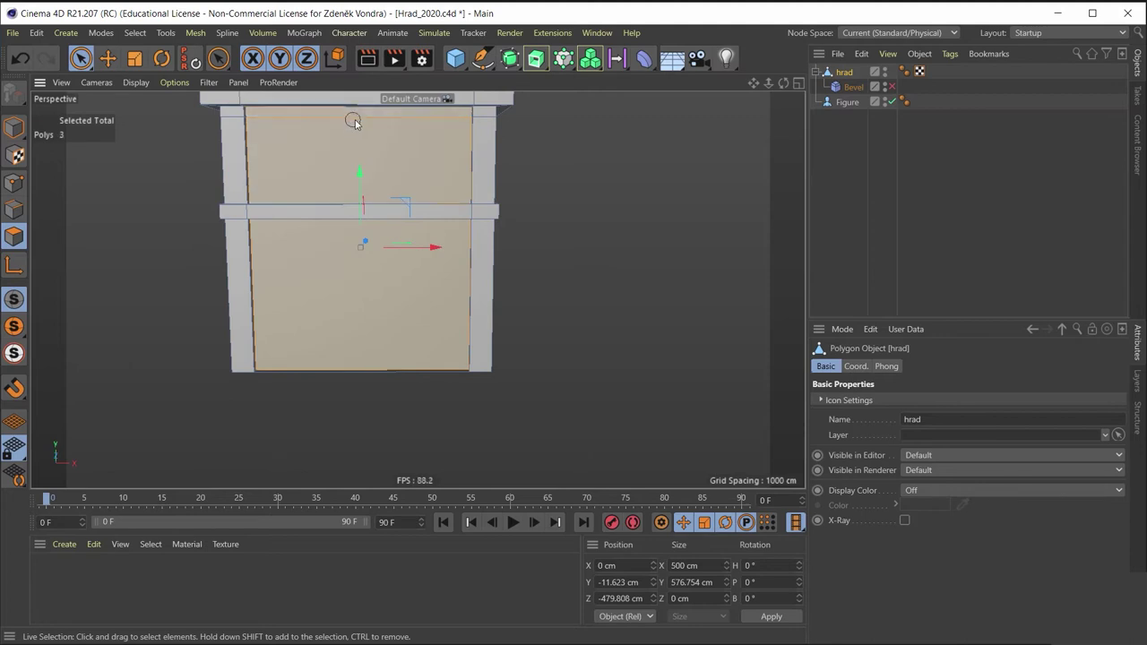
left_click_drag(354, 123, 400, 156, "alt")
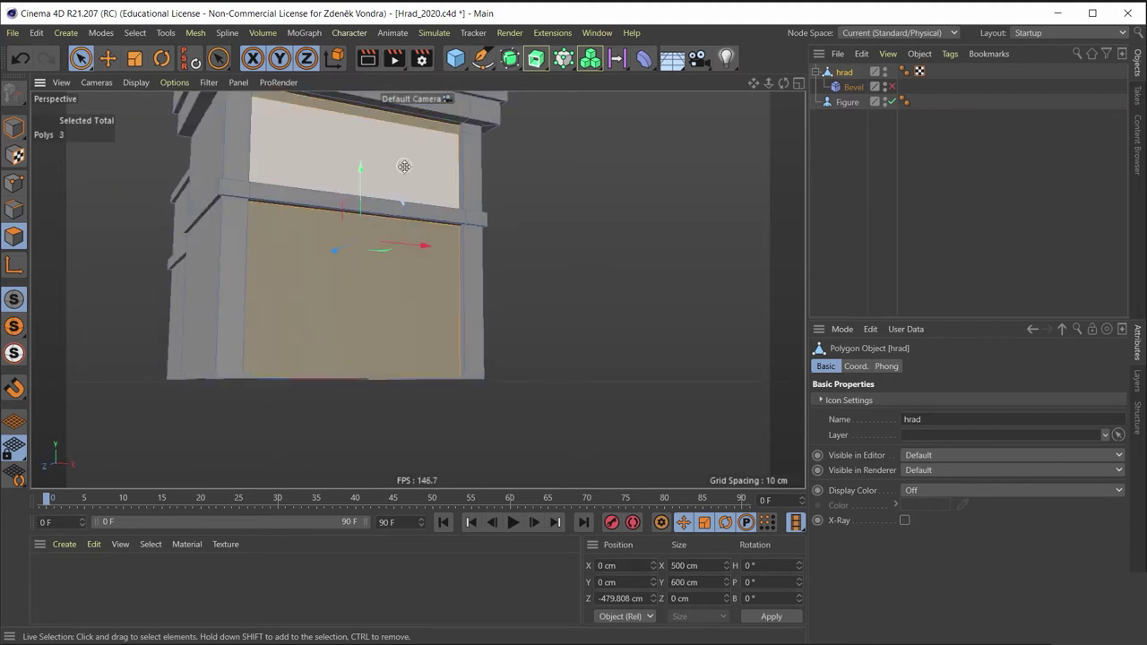
middle_click(404, 166)
middle_click(186, 133)
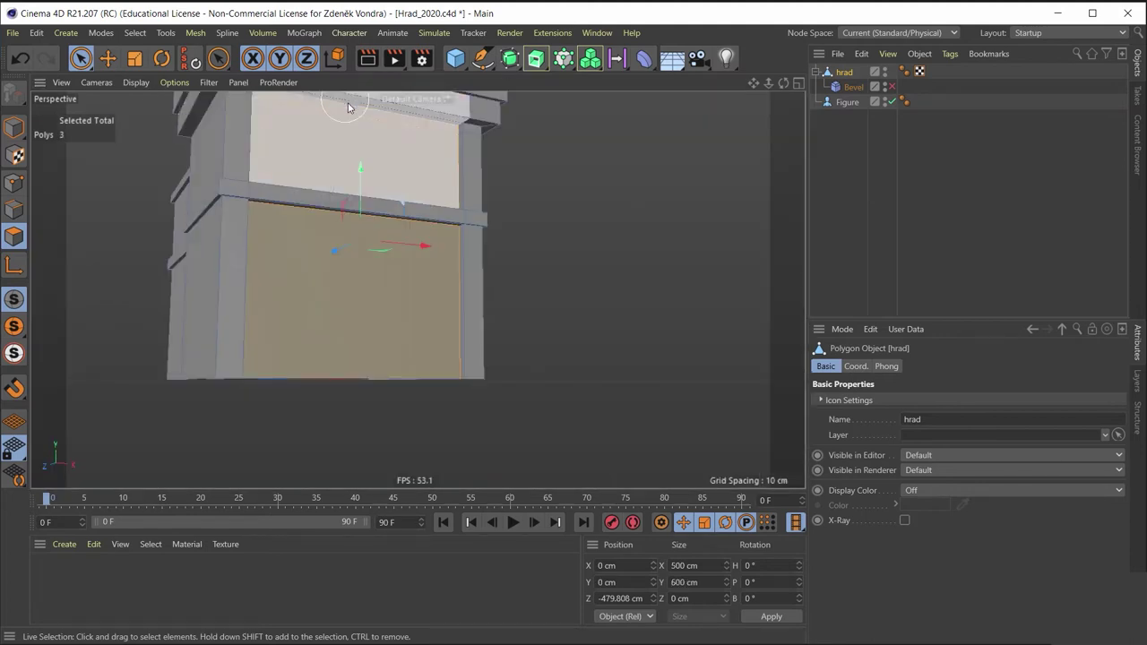
left_click_drag(186, 132, 272, 245, "alt")
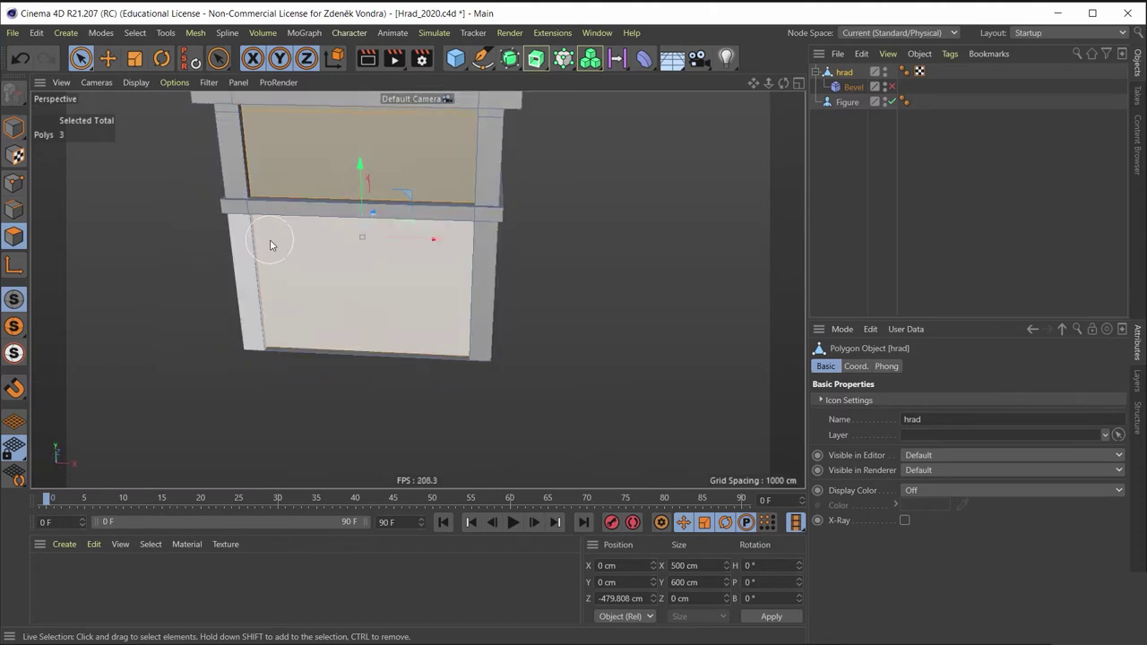
Step: Add a vertical loop cut across the wall face with the Loop/Path Cut tool (K, L)
key("k")
key("l")
left_click(350, 217)
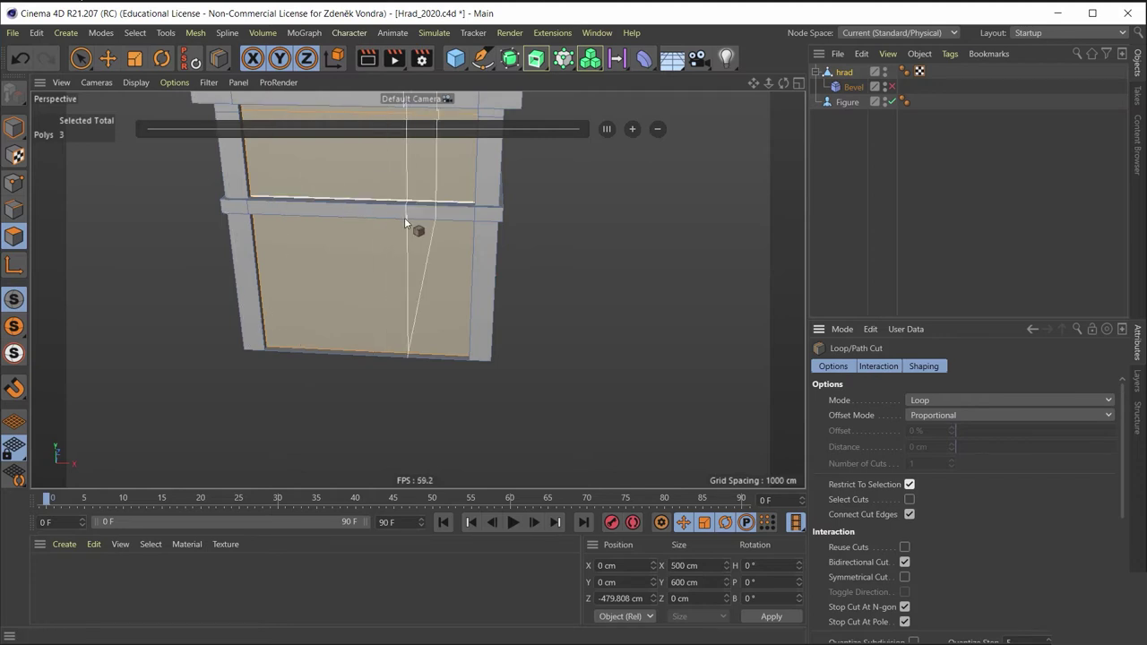
left_click_drag(370, 247, 404, 229, "alt")
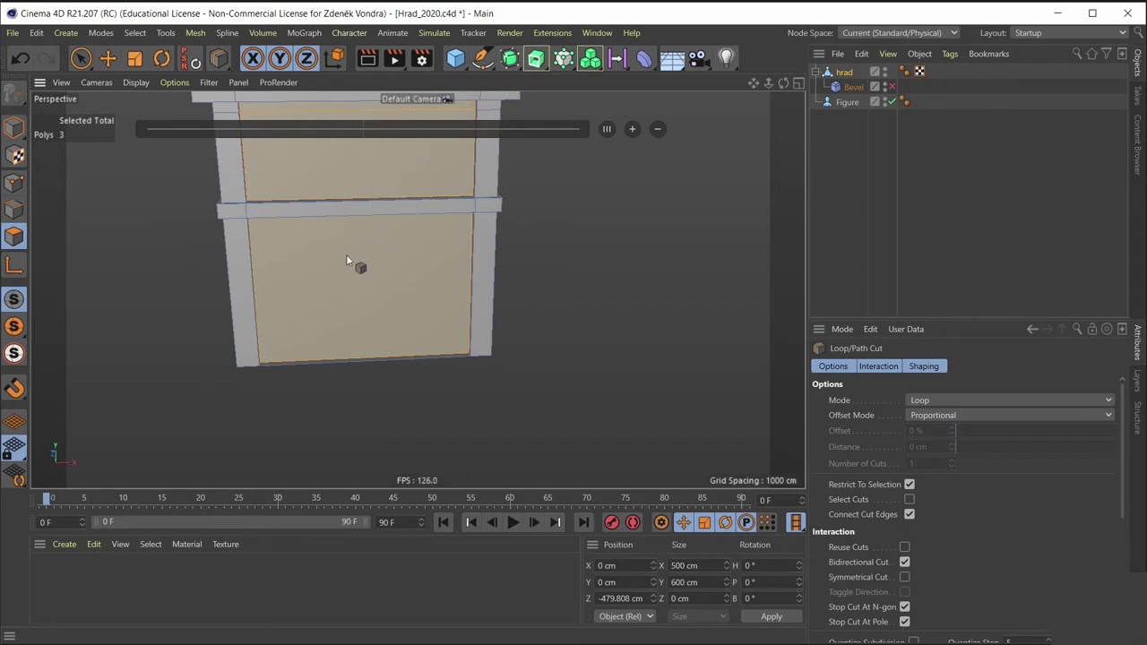
left_click(361, 211)
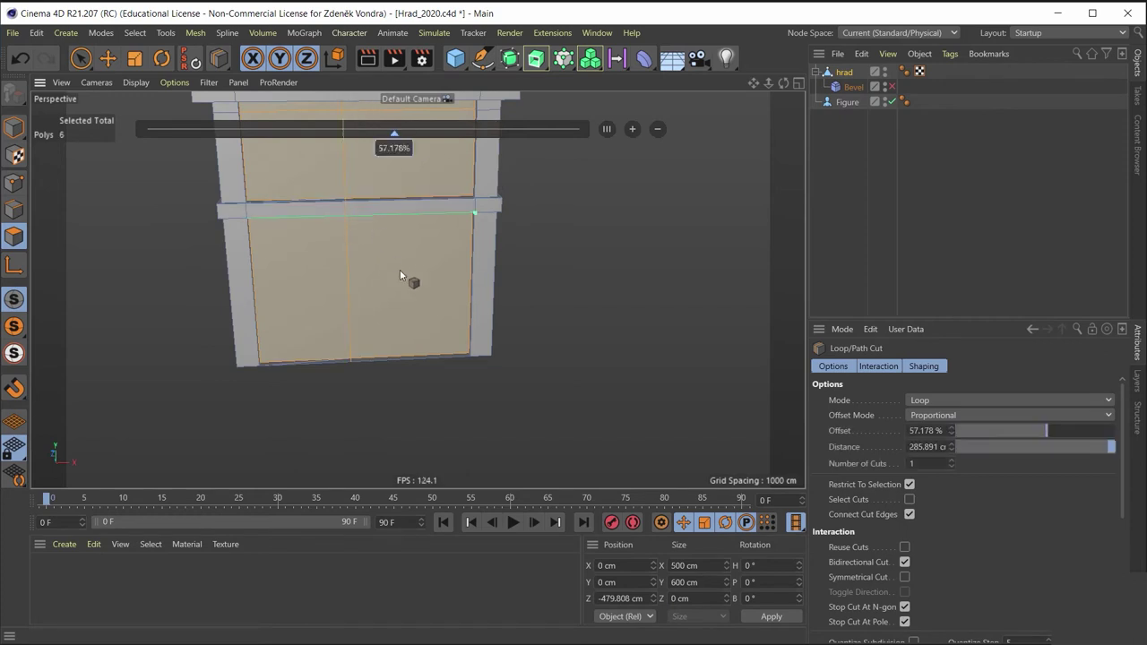
left_click_drag(413, 223, 368, 169, "alt")
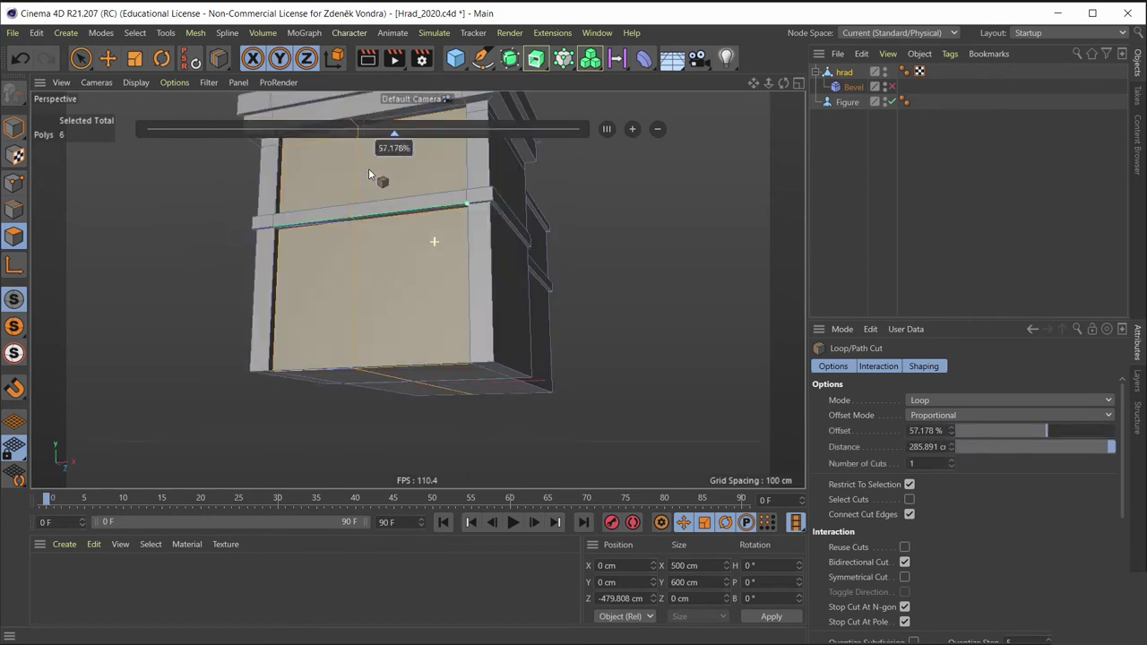
scroll(380, 188, "down", 3)
mouse_move(446, 314)
left_mouse_down("alt")
mouse_move(504, 321)
mouse_move(568, 356)
mouse_move(581, 376)
left_mouse_up("alt")
mouse_move(522, 323)
left_mouse_down("alt")
mouse_move(480, 259)
mouse_move(533, 204)
left_mouse_up("alt")
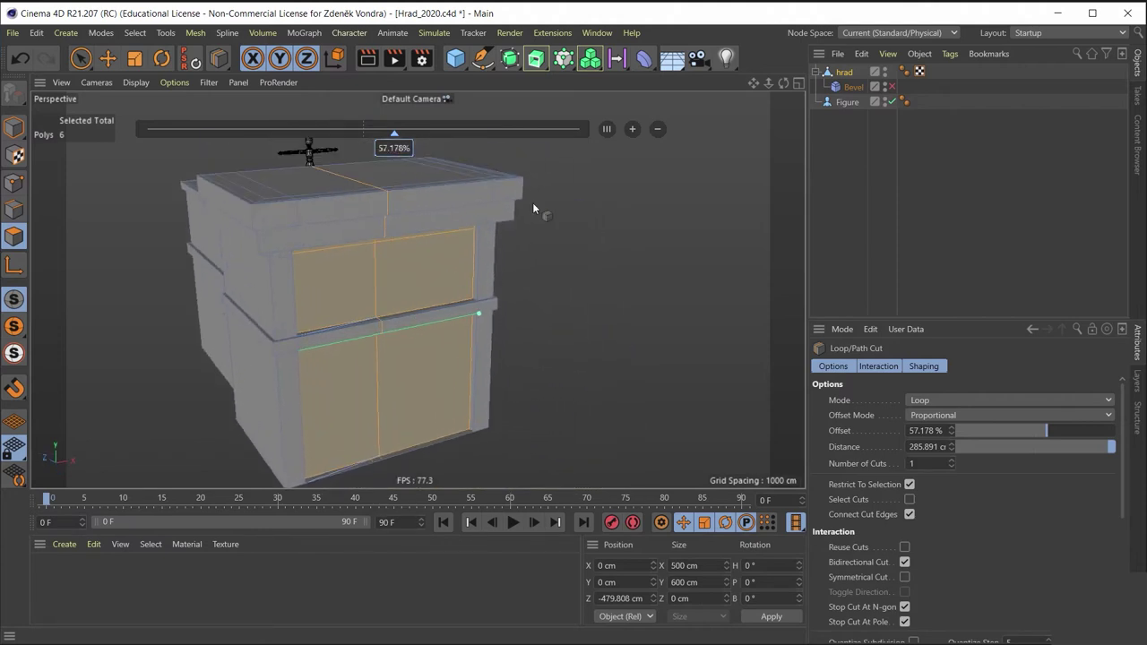
Step: Set Number of Cuts to 2, placing cuts at 33.333% and 66.667%, then show four views
left_click(951, 462)
mouse_move(466, 376)
left_mouse_down("alt")
mouse_move(395, 378)
mouse_move(402, 337)
mouse_move(453, 347)
mouse_move(438, 396)
left_mouse_up("alt")
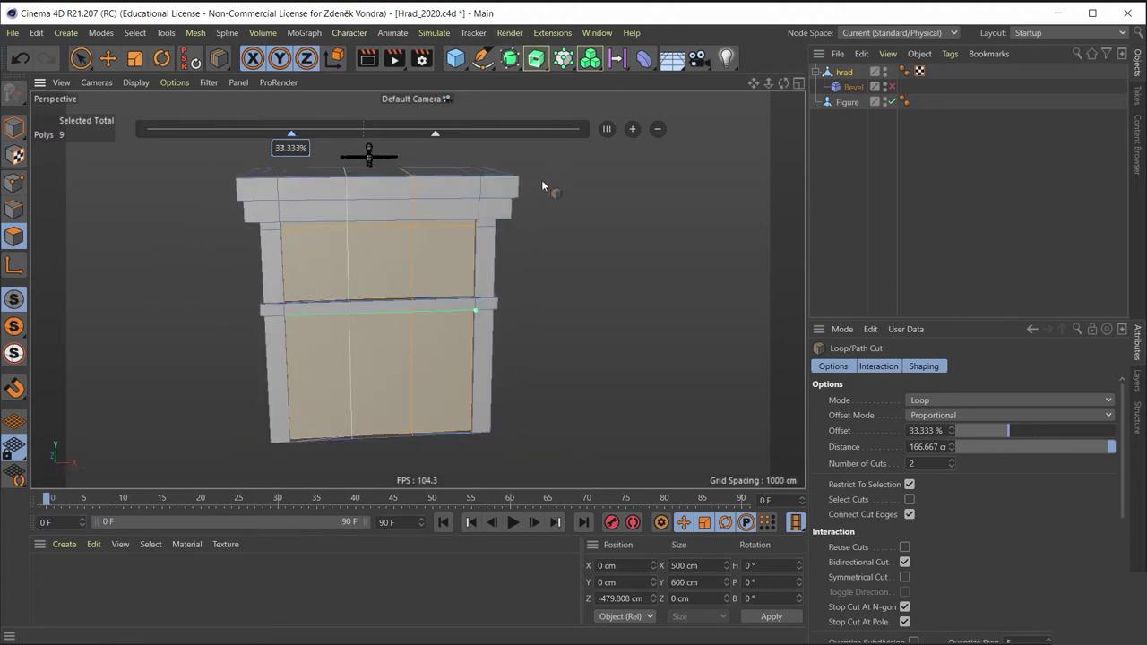
left_click(434, 134)
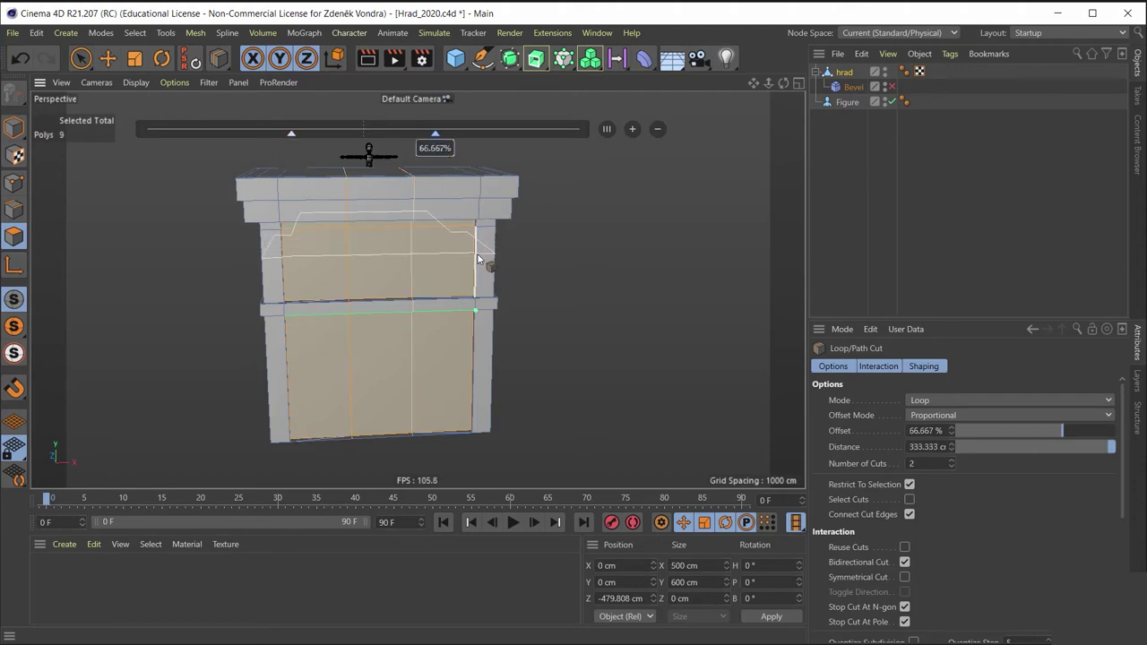
mouse_move(433, 380)
left_mouse_down("alt")
mouse_move(434, 340)
mouse_move(383, 379)
mouse_move(473, 371)
mouse_move(493, 329)
left_mouse_up("alt")
scroll(385, 379, "up", 3)
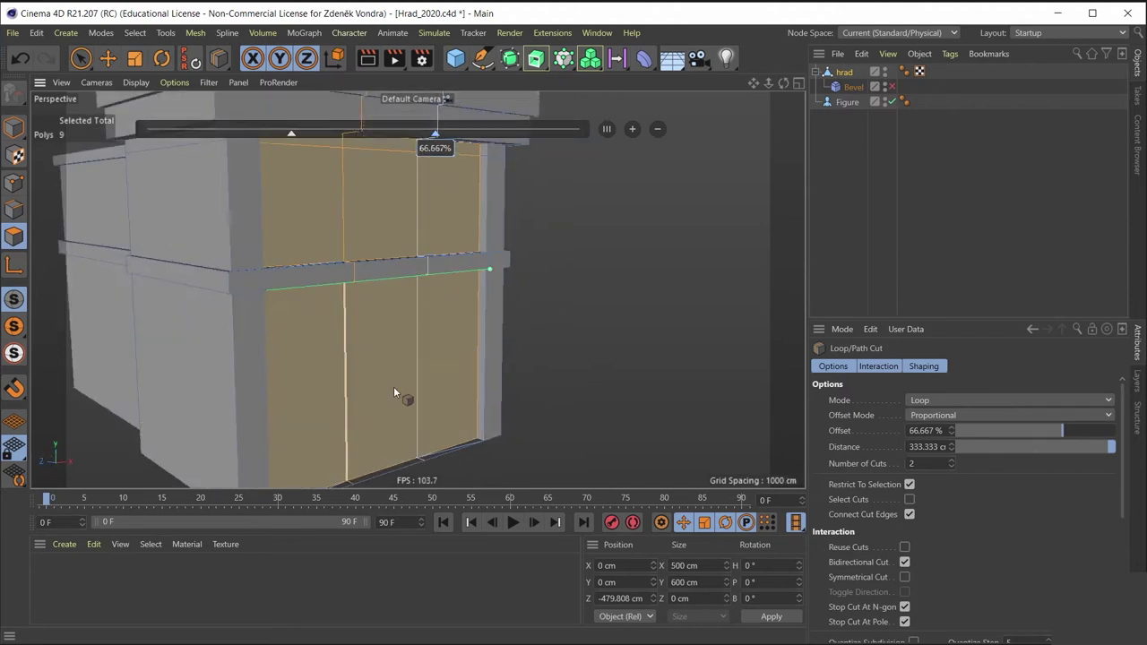
mouse_move(393, 386)
left_mouse_down("alt")
mouse_move(336, 331)
mouse_move(235, 366)
mouse_move(341, 288)
mouse_move(437, 271)
left_mouse_up("alt")
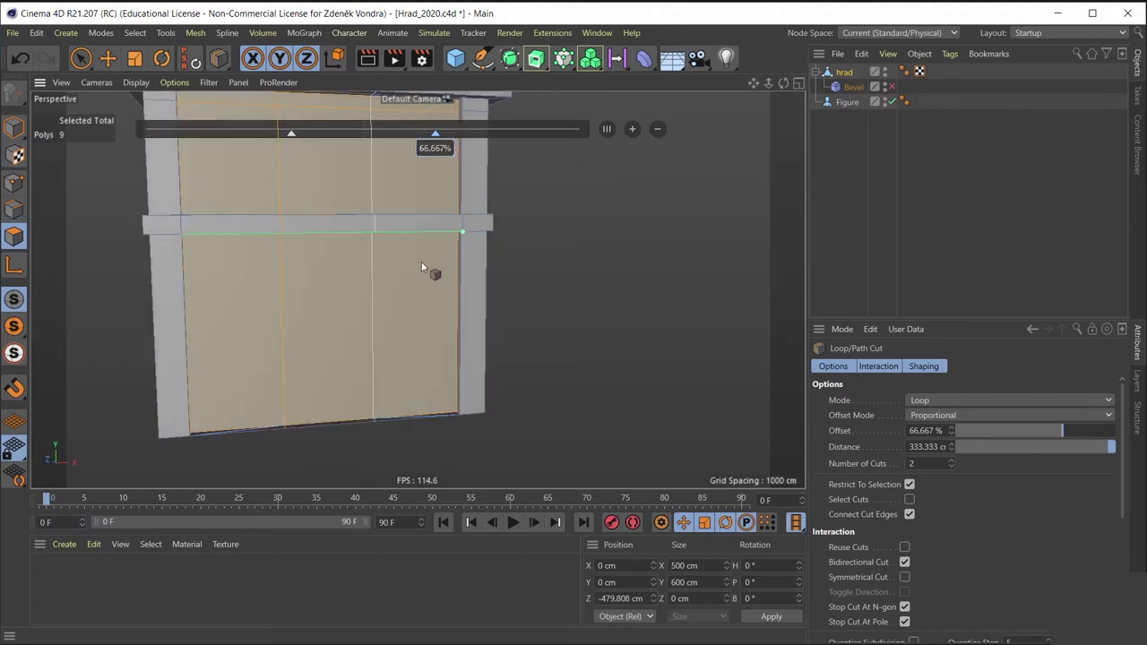
key("F5")
Step: Ctrl-drag a copy of Figure down in the Front view to ground level, creating Figure.1 at Y 8.348 cm
left_click(842, 104)
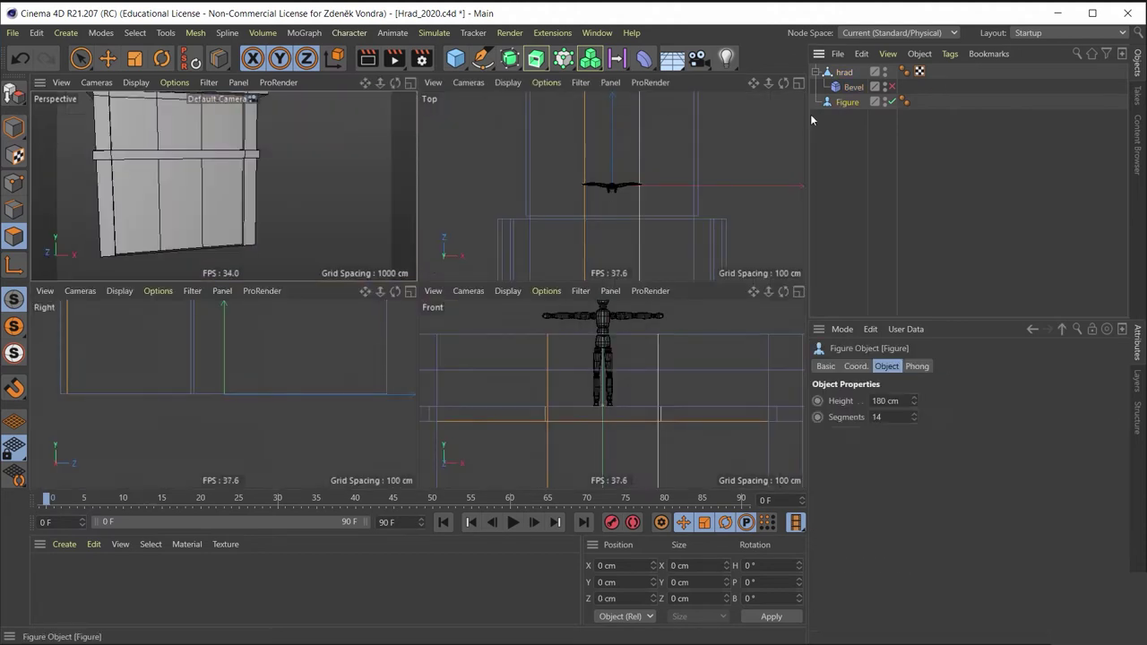
left_click(15, 130)
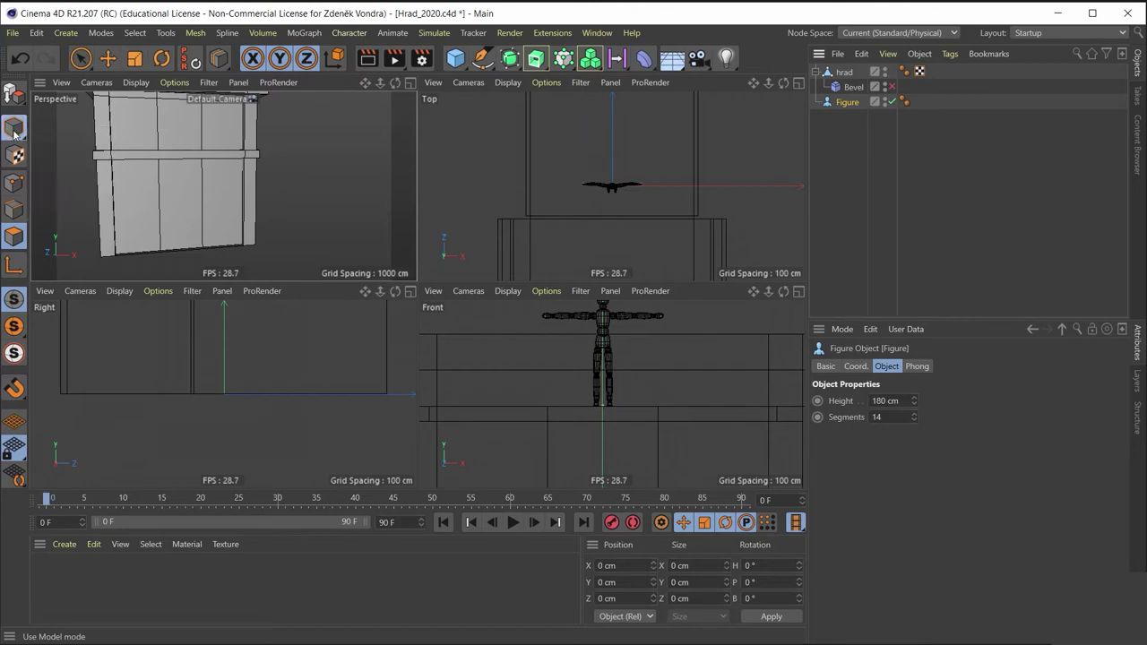
middle_click(558, 389)
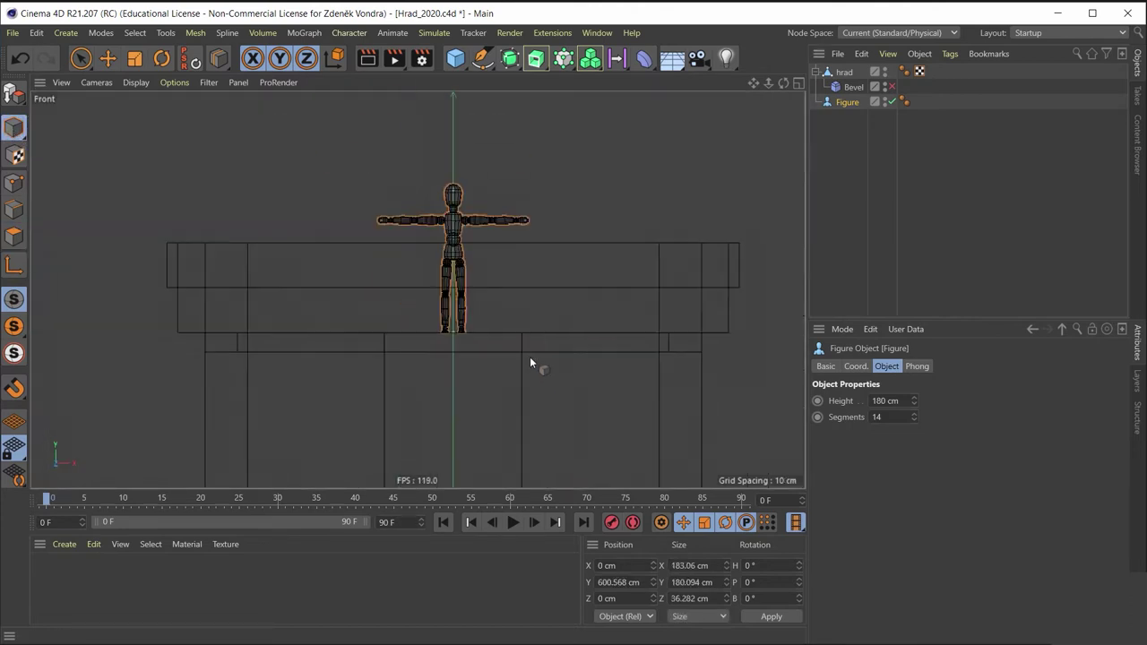
scroll(529, 357, "down", 3)
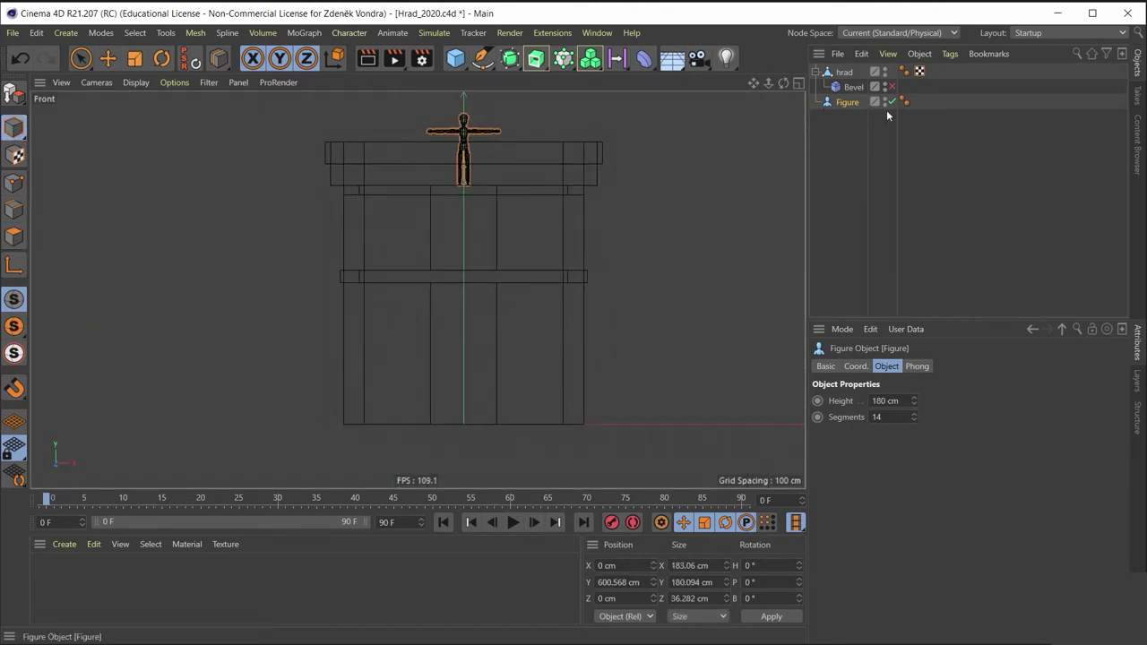
left_click(107, 60)
left_click_drag(463, 117, 457, 356)
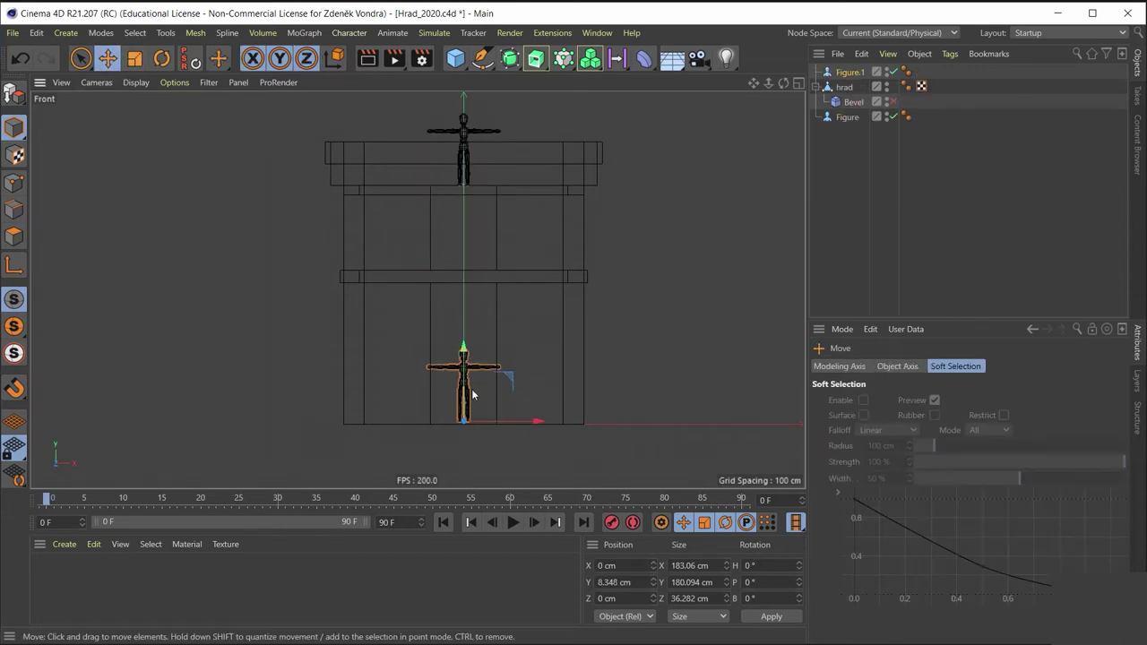
middle_click(454, 303)
middle_click(319, 171)
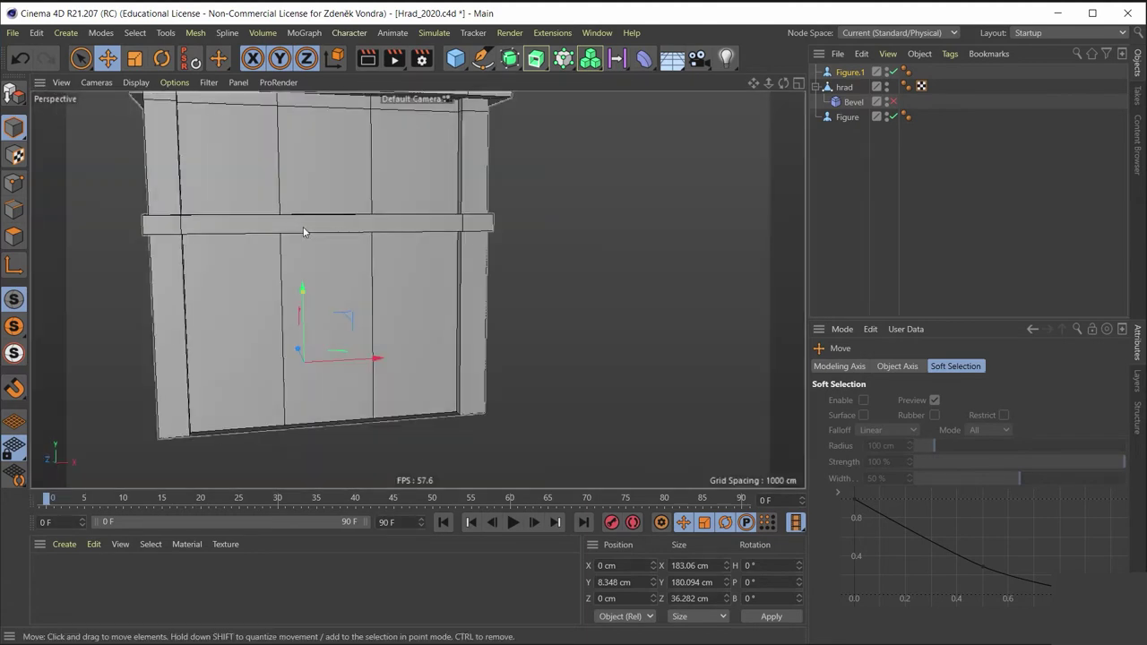
mouse_move(303, 229)
left_mouse_down("alt")
mouse_move(385, 303)
mouse_move(421, 289)
left_mouse_up("alt")
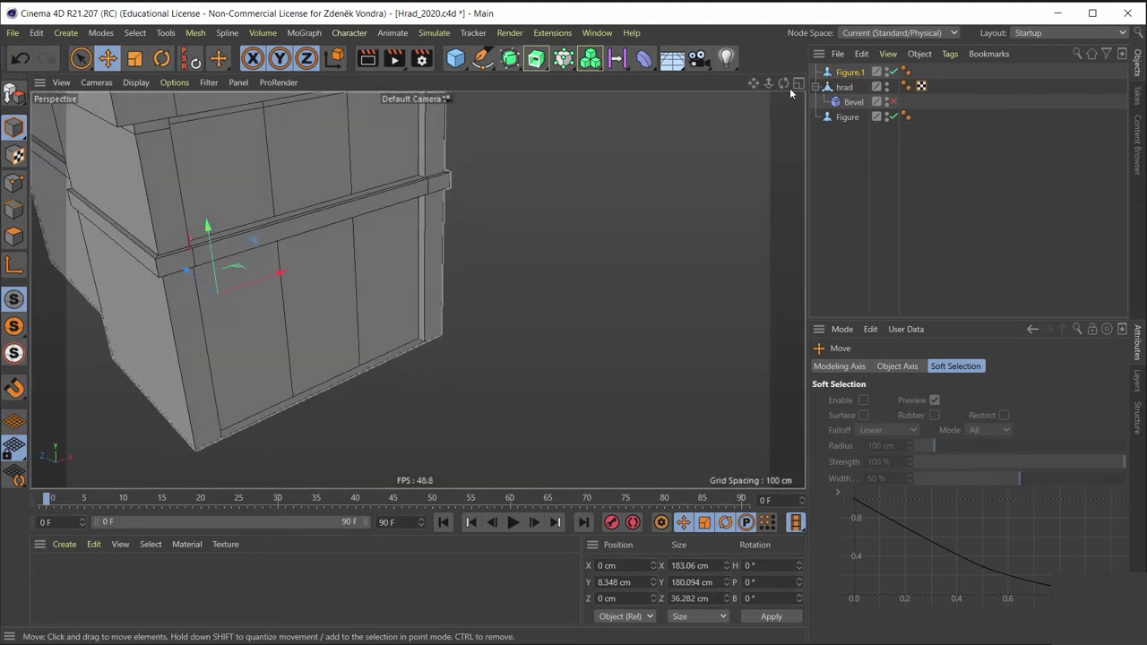
Step: Select a vertical edge of hrad's wall and slide it along X to 91.098 cm
left_click(843, 88)
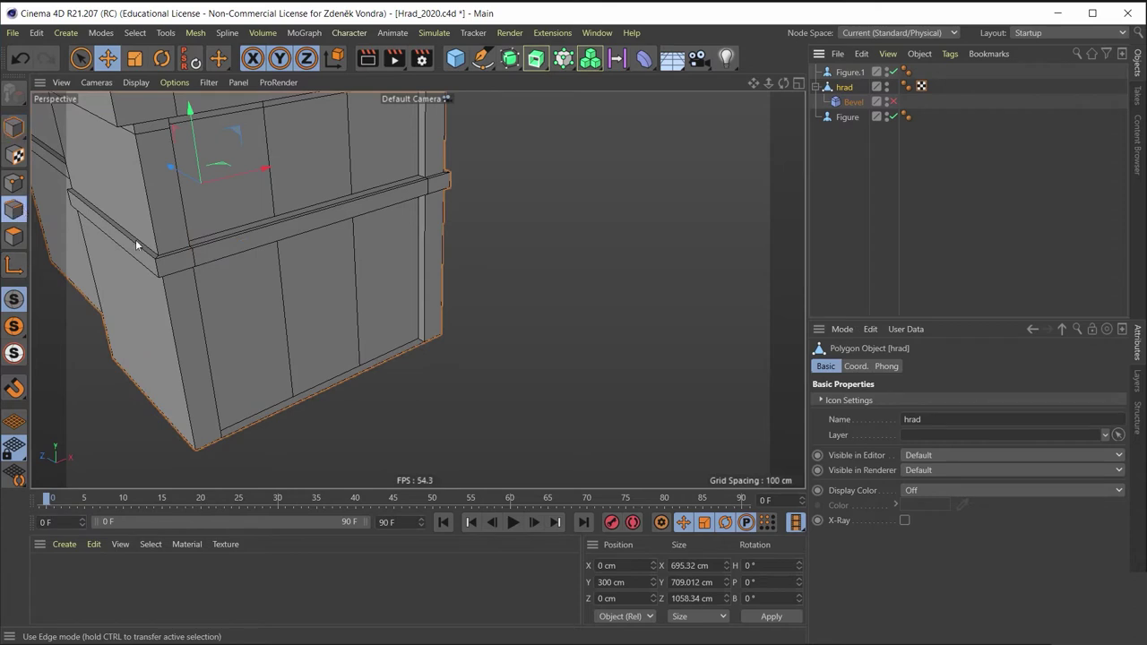
key("Return")
left_click(281, 329)
scroll(284, 337, "up", 2)
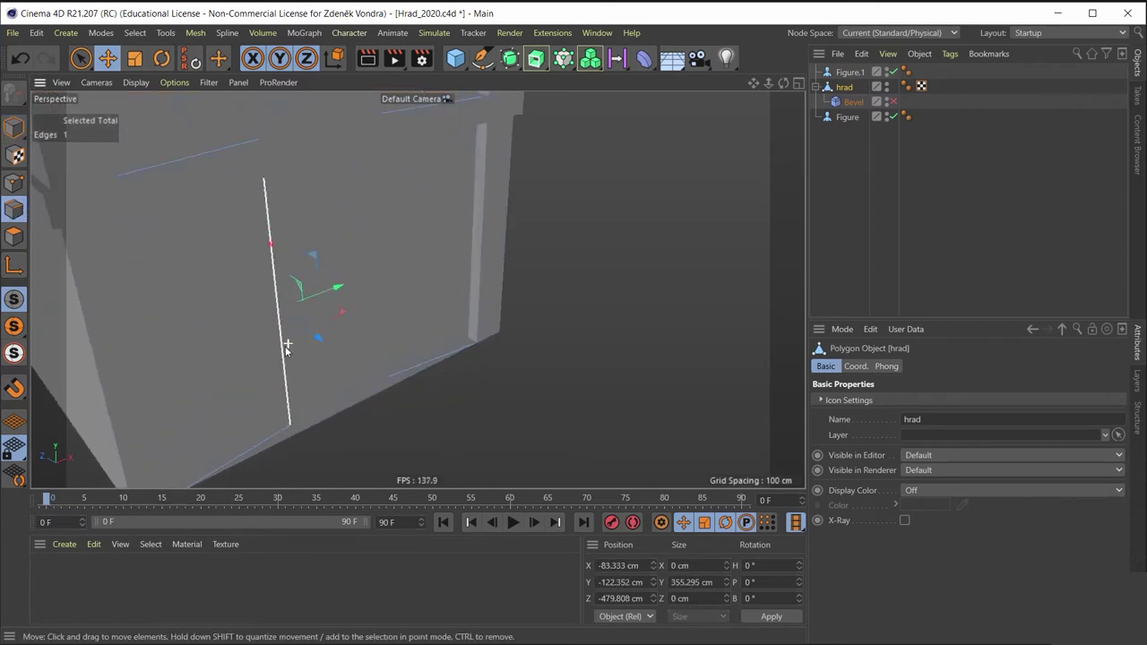
scroll(269, 363, "up", 2)
scroll(296, 340, "up", 2)
mouse_move(339, 284)
left_mouse_down()
mouse_move(501, 276)
mouse_move(402, 260)
mouse_move(326, 427)
mouse_move(299, 384)
mouse_move(402, 304)
left_mouse_up()
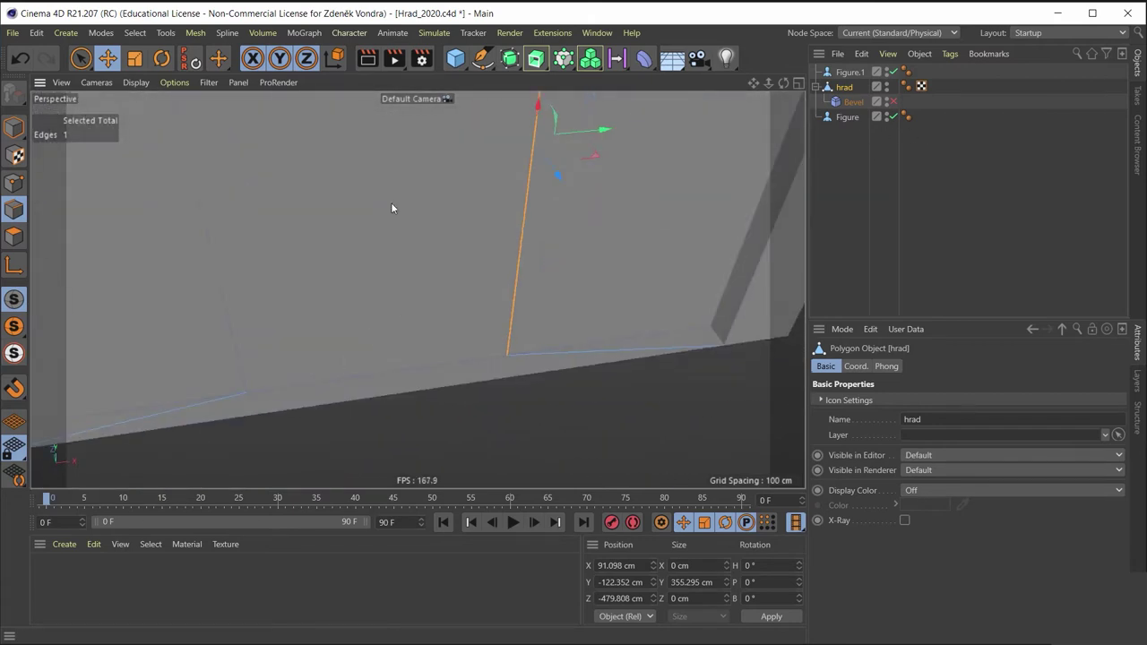
Step: Inspect the wall's bottom and side faces in Polygon mode, selecting and clearing them
left_click(13, 235)
left_click(271, 407)
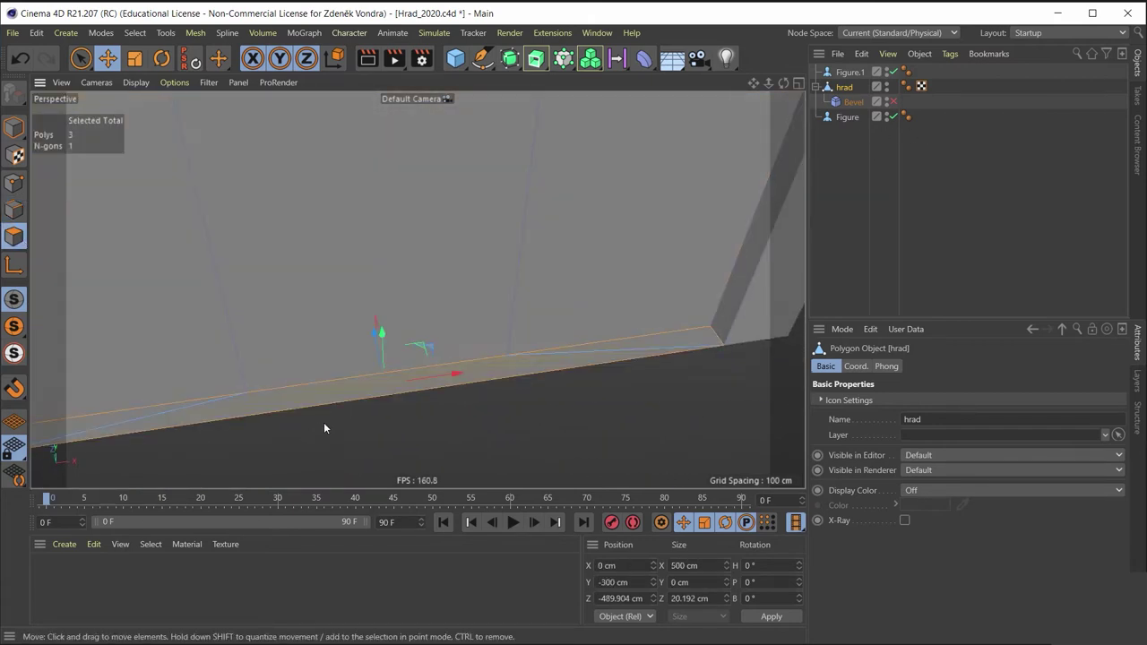
scroll(383, 319, "up", 5)
scroll(362, 320, "up", 3)
scroll(362, 325, "down", 5)
mouse_move(361, 325)
left_mouse_down("alt")
mouse_move(421, 287)
mouse_move(527, 276)
mouse_move(515, 402)
left_mouse_up("alt")
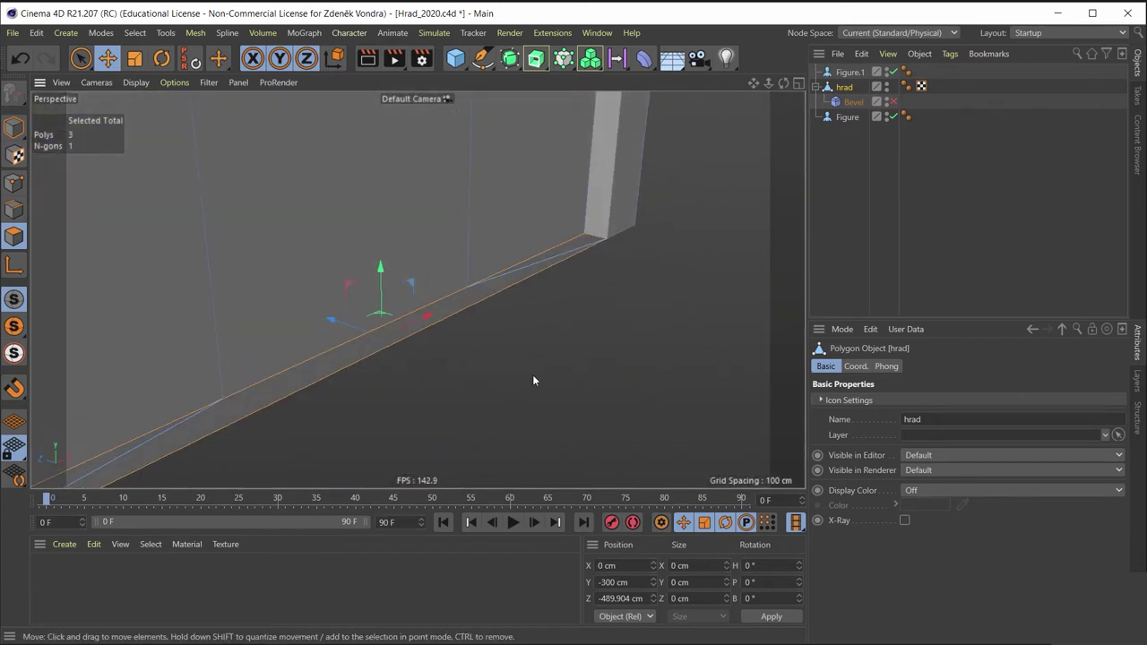
left_click(530, 380)
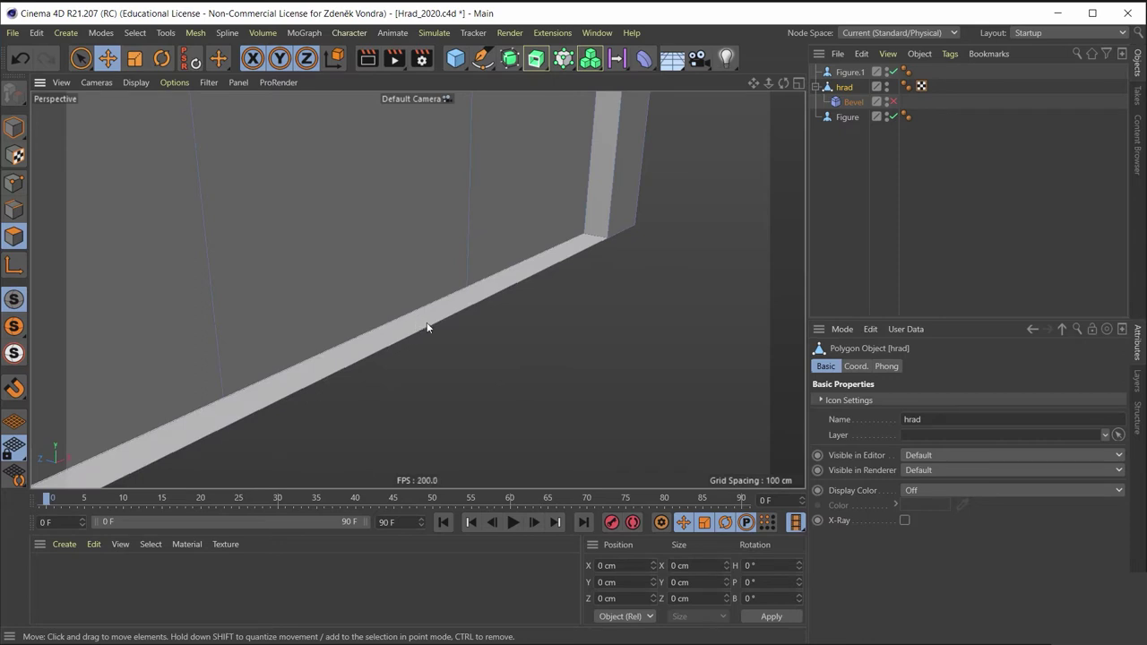
mouse_move(460, 317)
left_mouse_down("alt")
mouse_move(440, 389)
mouse_move(323, 470)
mouse_move(257, 362)
mouse_move(220, 397)
mouse_move(301, 271)
mouse_move(336, 285)
left_mouse_up("alt")
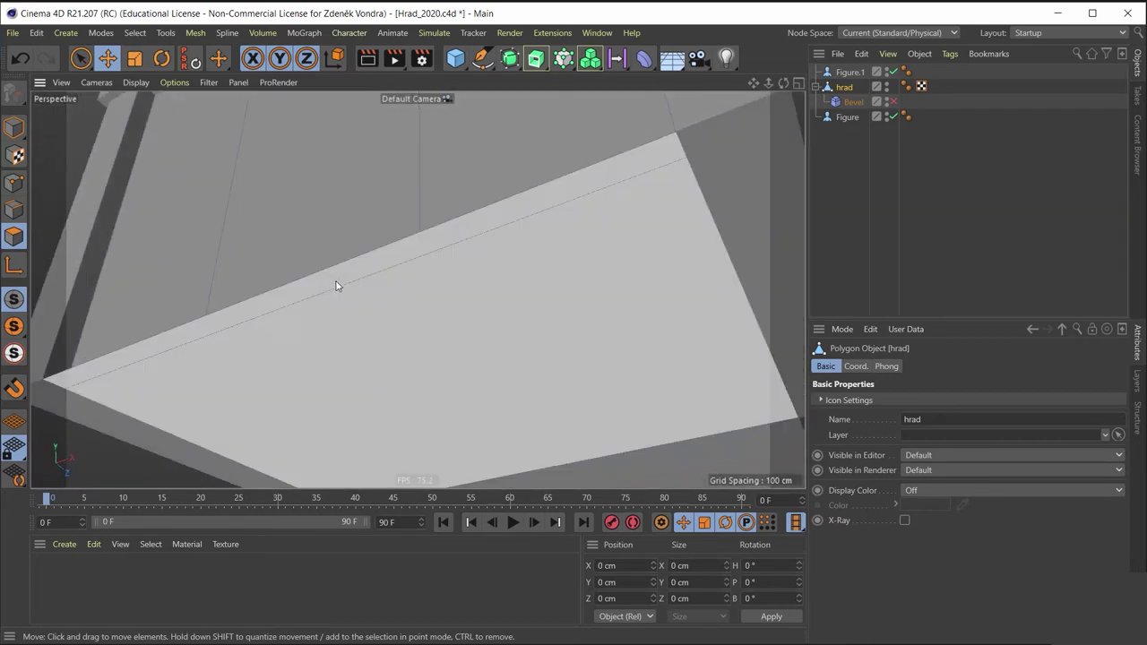
left_click(337, 286)
mouse_move(451, 294)
left_mouse_down("alt")
mouse_move(384, 195)
mouse_move(397, 259)
mouse_move(471, 293)
mouse_move(516, 275)
mouse_move(498, 253)
mouse_move(457, 258)
mouse_move(518, 277)
mouse_move(607, 267)
mouse_move(646, 280)
left_mouse_up("alt")
mouse_move(441, 337)
left_mouse_down("alt")
mouse_move(462, 252)
mouse_move(303, 393)
left_mouse_up("alt")
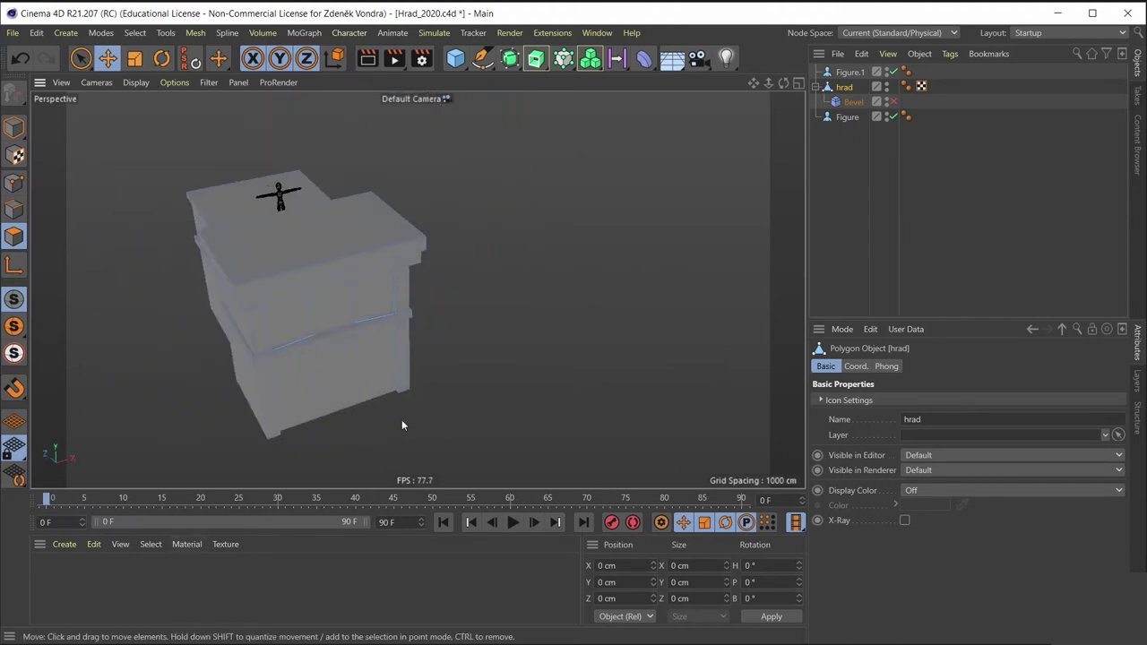
mouse_move(350, 350)
left_mouse_down("alt")
mouse_move(355, 286)
mouse_move(473, 307)
mouse_move(404, 280)
mouse_move(418, 291)
mouse_move(320, 304)
mouse_move(360, 357)
mouse_move(402, 361)
left_mouse_up("alt")
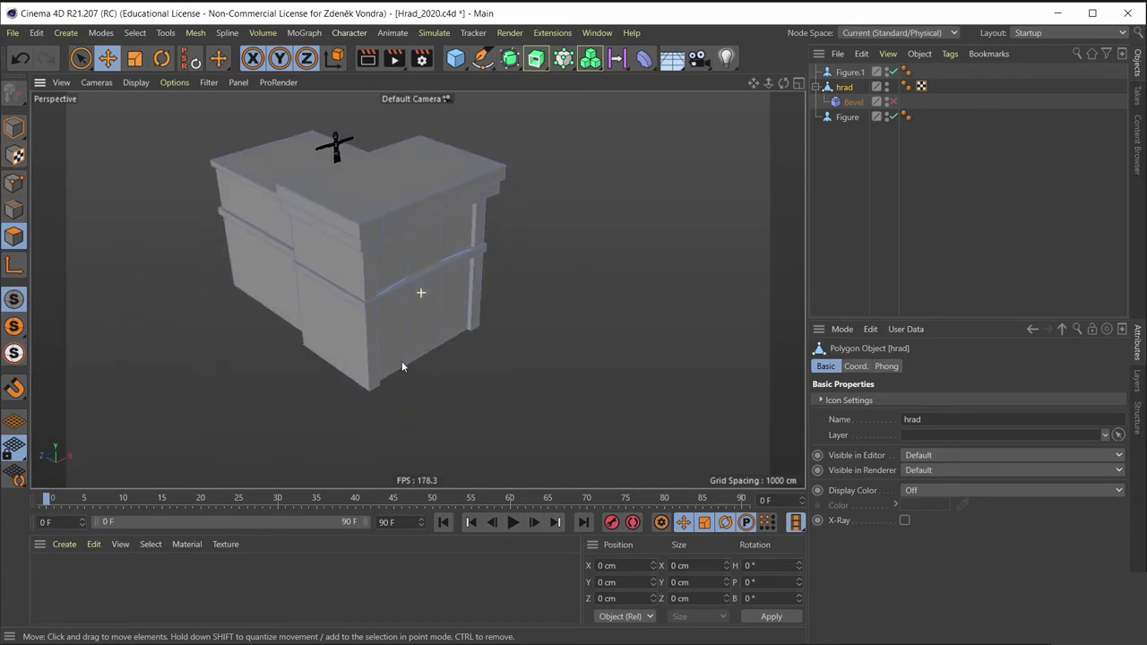
left_click_drag(429, 298, 405, 260, "alt")
scroll(421, 295, "up", 4)
scroll(437, 330, "up", 4)
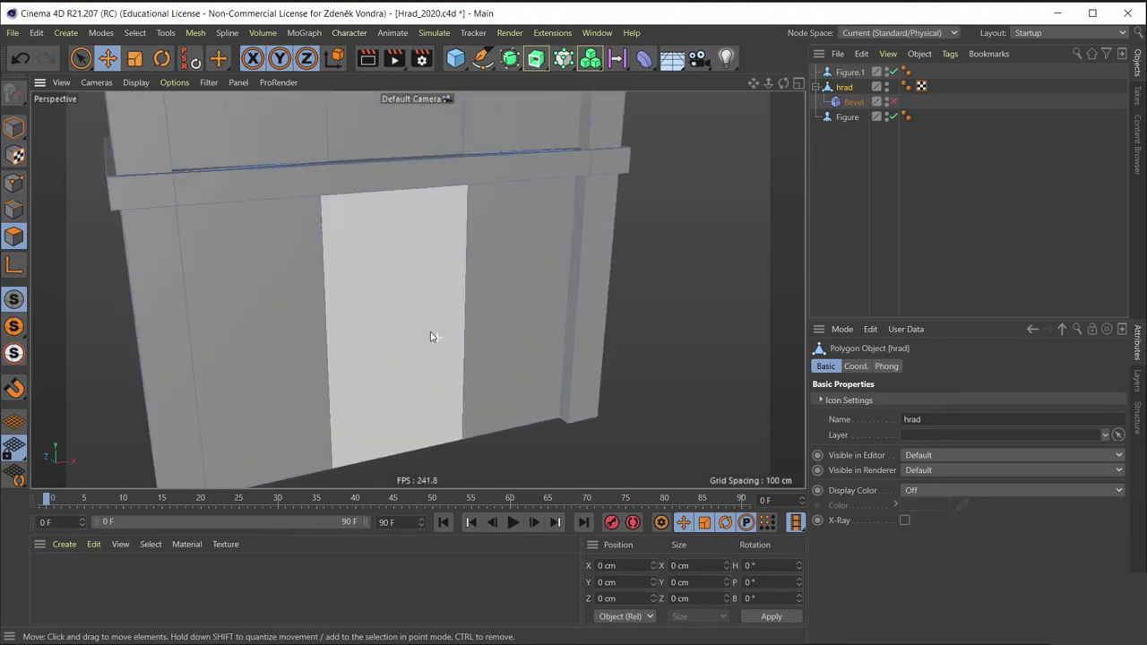
mouse_move(436, 334)
left_mouse_down("alt")
mouse_move(358, 266)
mouse_move(348, 189)
mouse_move(295, 189)
left_mouse_up("alt")
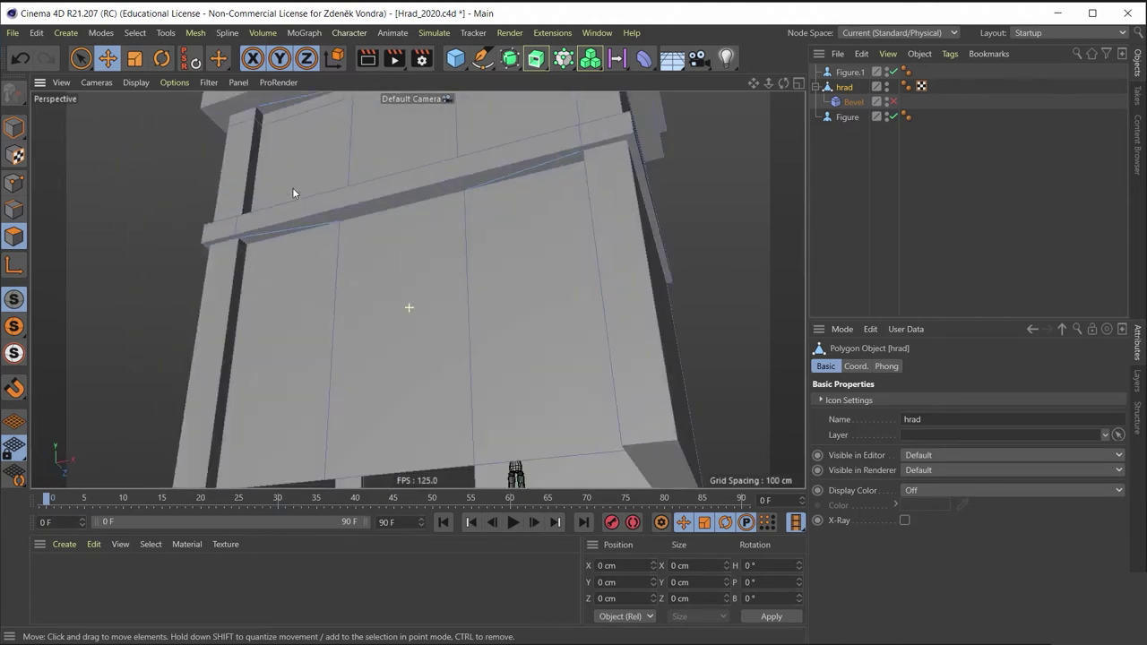
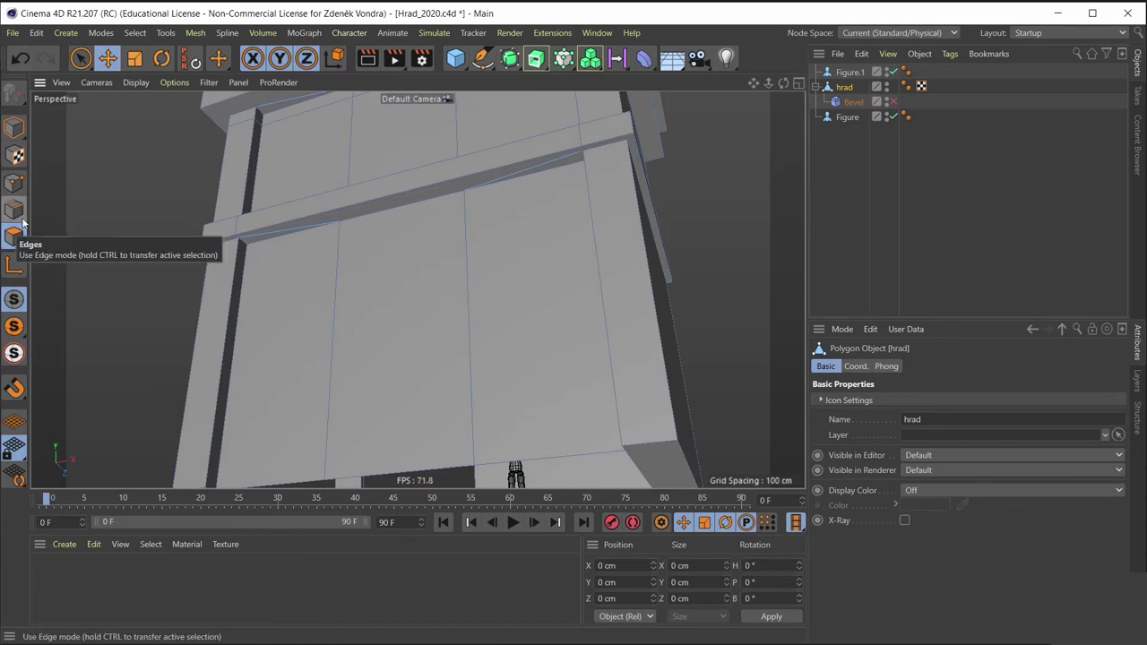
Step: Put the hrad wall in Edges mode and activate the Loop/Path Cut tool with K~L
mouse_move(423, 285)
left_mouse_down("alt")
mouse_move(451, 218)
mouse_move(425, 343)
mouse_move(510, 294)
mouse_move(494, 313)
mouse_move(476, 253)
mouse_move(468, 280)
mouse_move(502, 139)
left_mouse_up("alt")
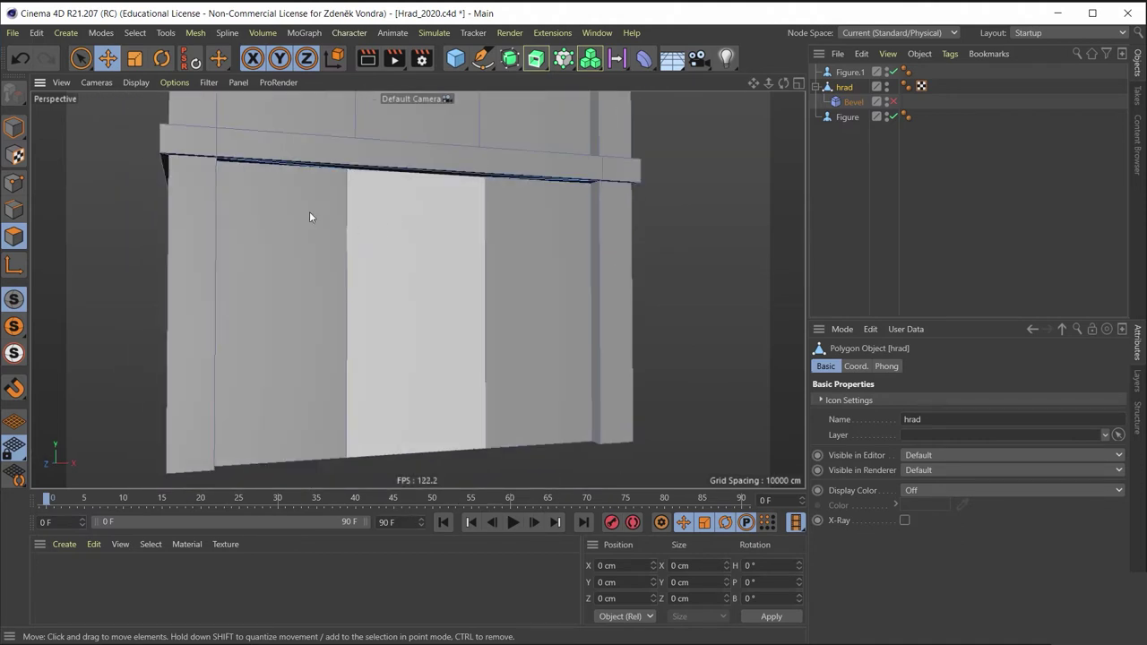
left_click(13, 211)
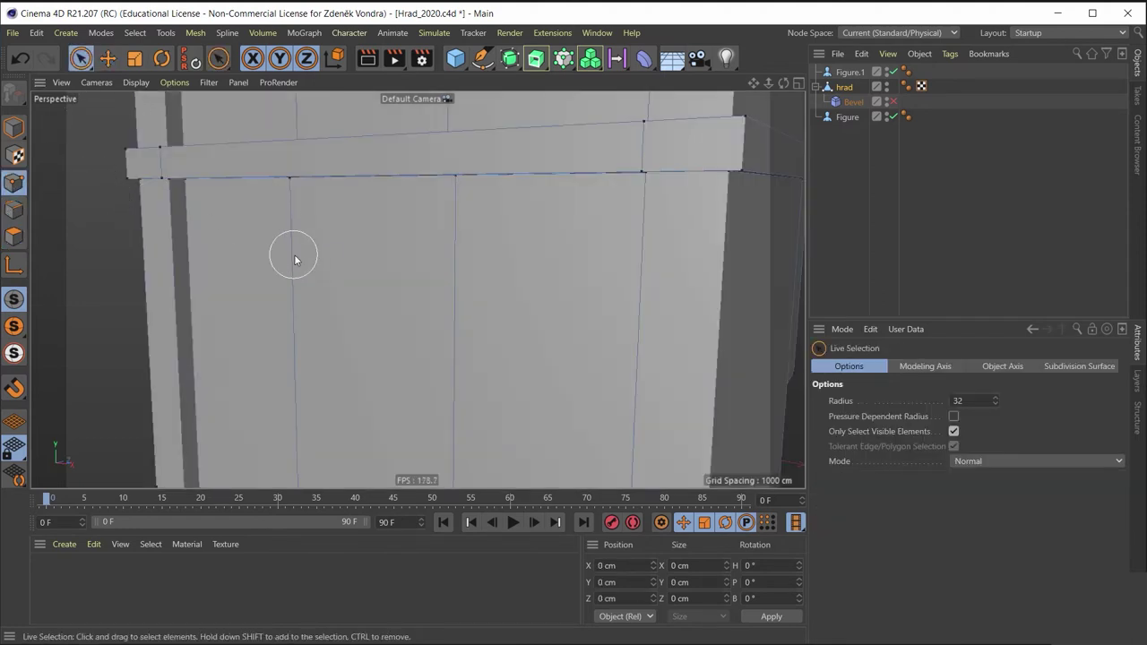
left_click_drag(240, 236, 394, 236, "alt")
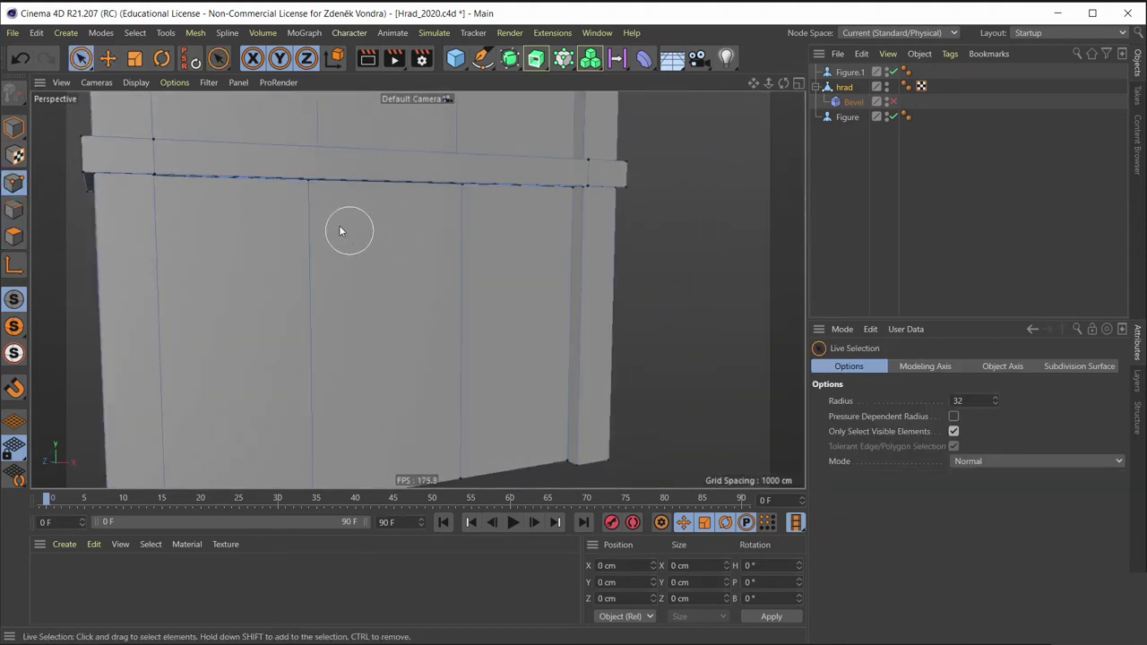
key("k")
key("l")
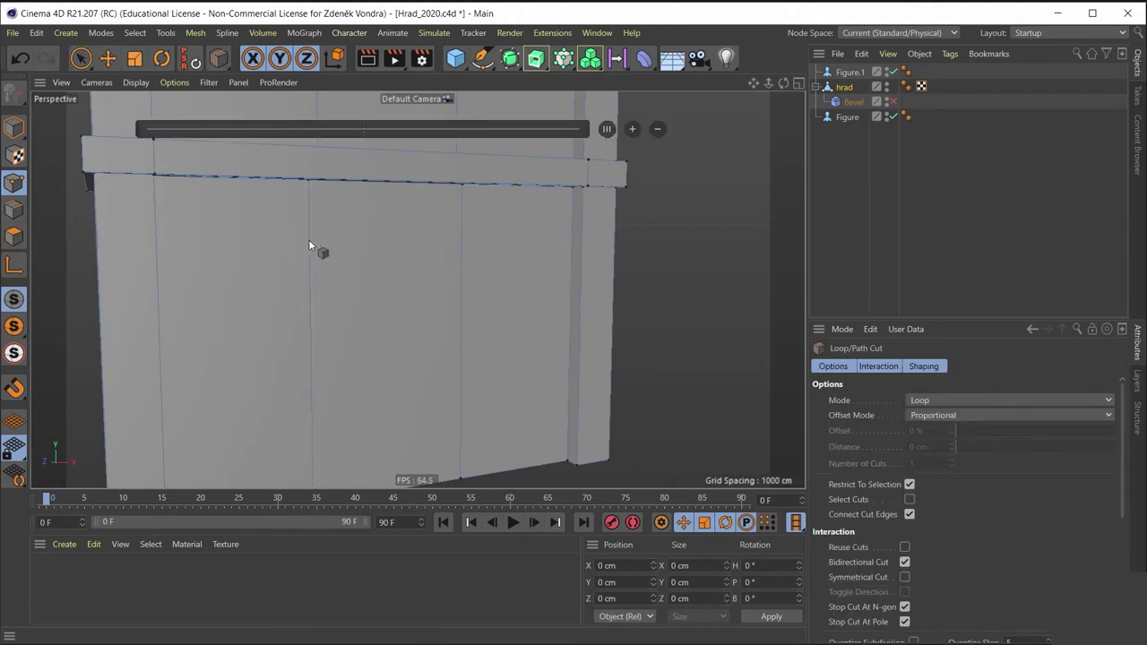
Step: Cut a horizontal loop at 17.696% below the ledge, then Live Select its two inner crossing points
left_click(306, 243)
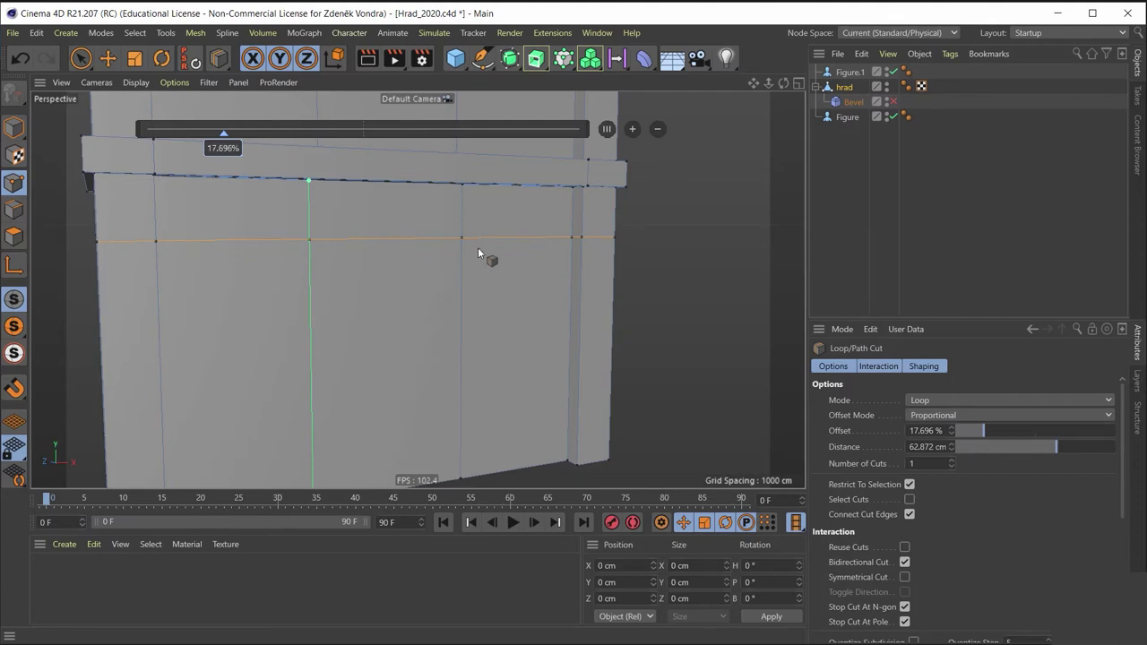
mouse_move(477, 253)
left_mouse_down("alt")
mouse_move(263, 283)
mouse_move(375, 244)
mouse_move(350, 204)
mouse_move(453, 196)
mouse_move(430, 268)
left_mouse_up("alt")
left_click(83, 60)
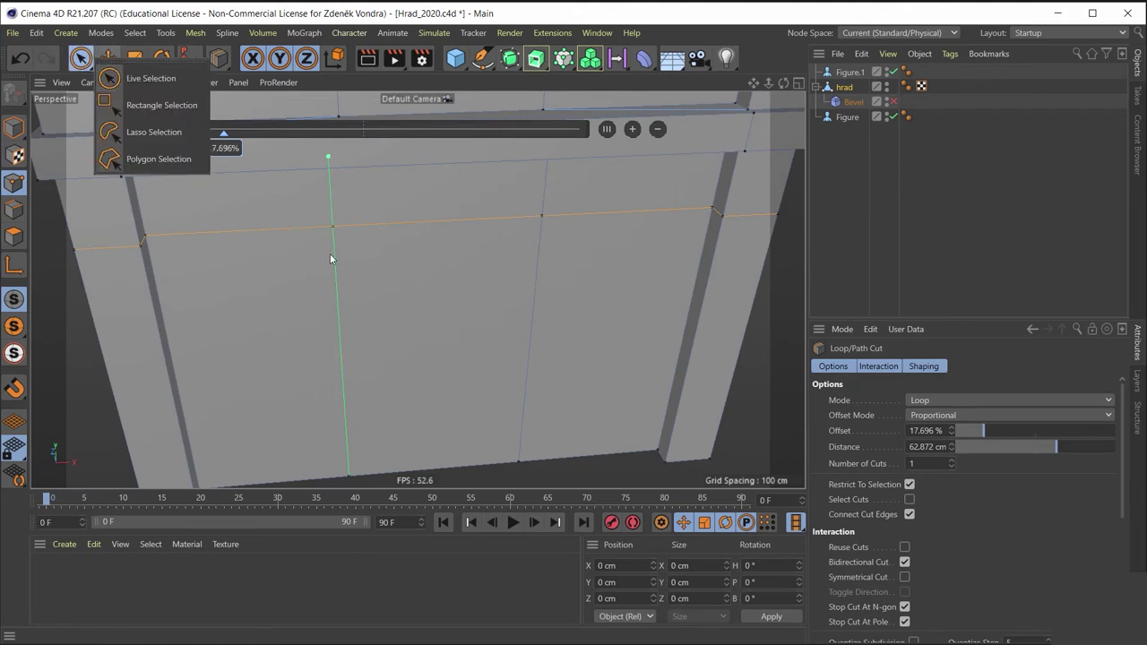
left_click(134, 78)
left_click(343, 242)
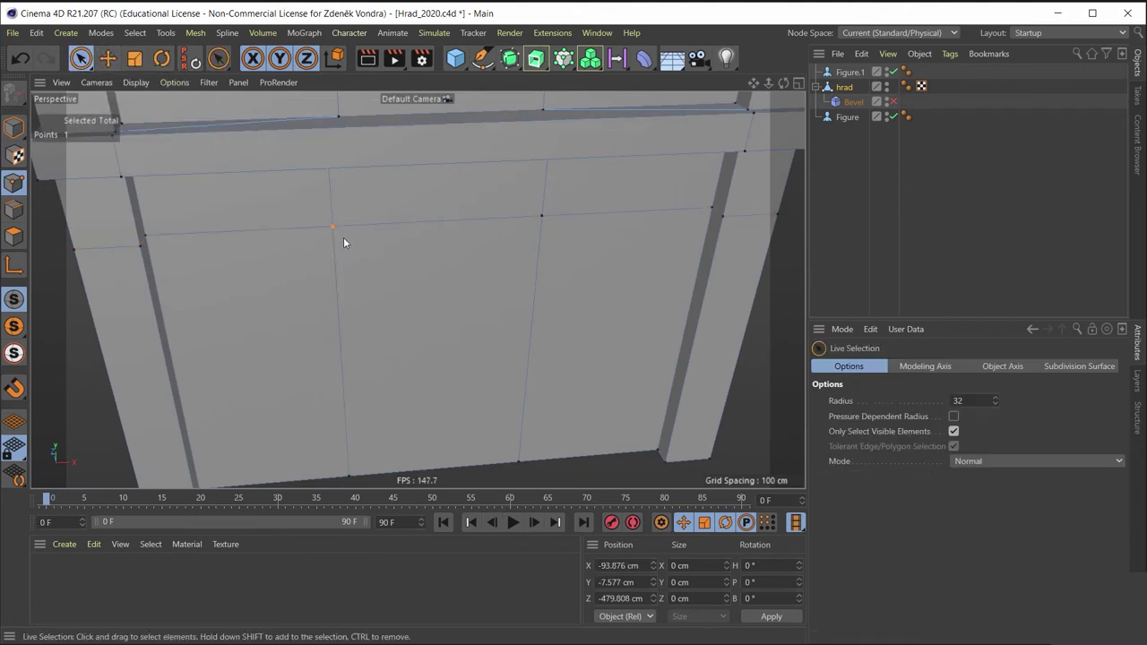
left_click(553, 230, "shift")
mouse_move(554, 230)
left_mouse_down("alt")
mouse_move(549, 184)
mouse_move(510, 305)
mouse_move(336, 294)
mouse_move(538, 287)
left_mouse_up("alt")
scroll(524, 209, "down", 3)
scroll(509, 301, "up", 3)
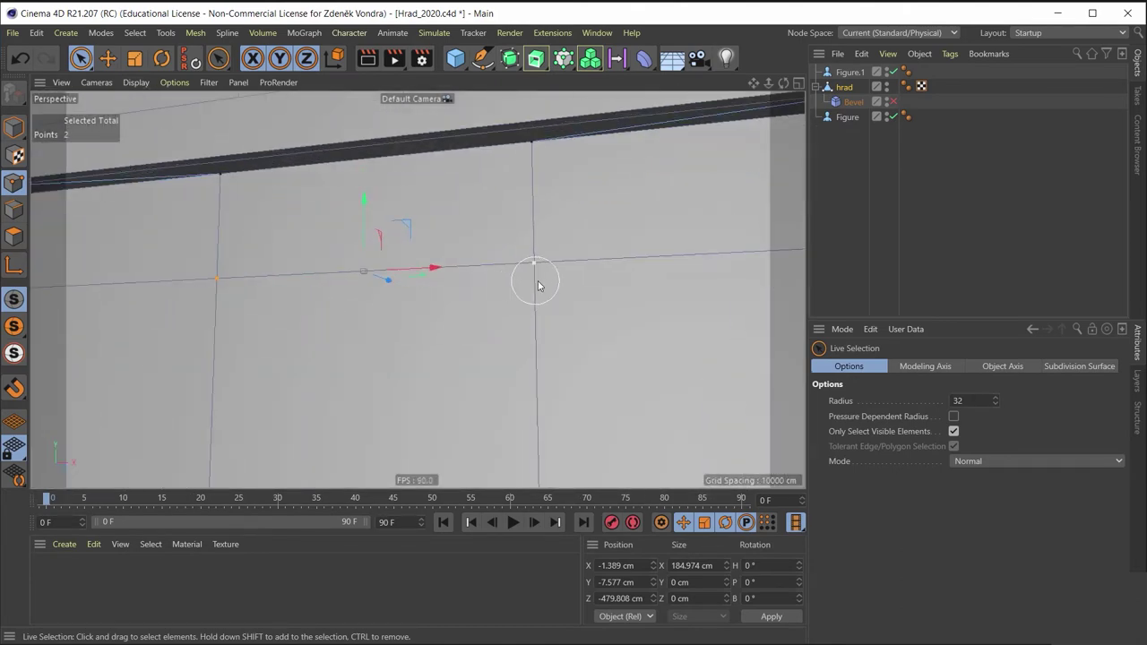
scroll(538, 286, "up", 1)
Step: Bevel the two selected points with a 37.166 cm offset
right_click(532, 265)
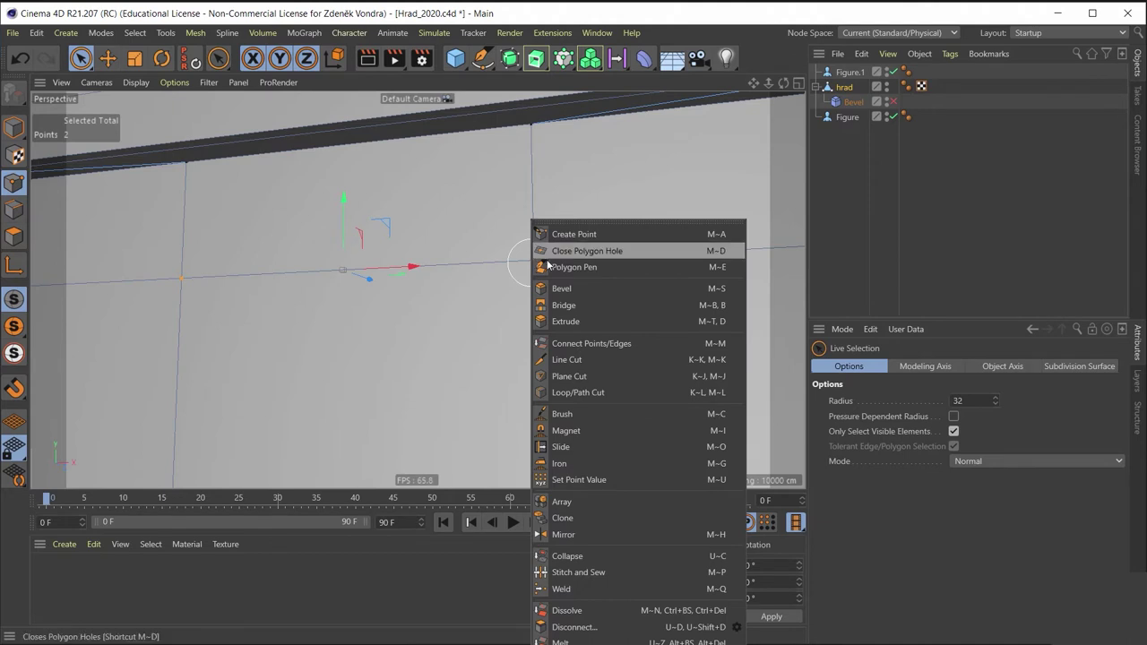
left_click(551, 288)
left_click_drag(531, 266, 571, 349)
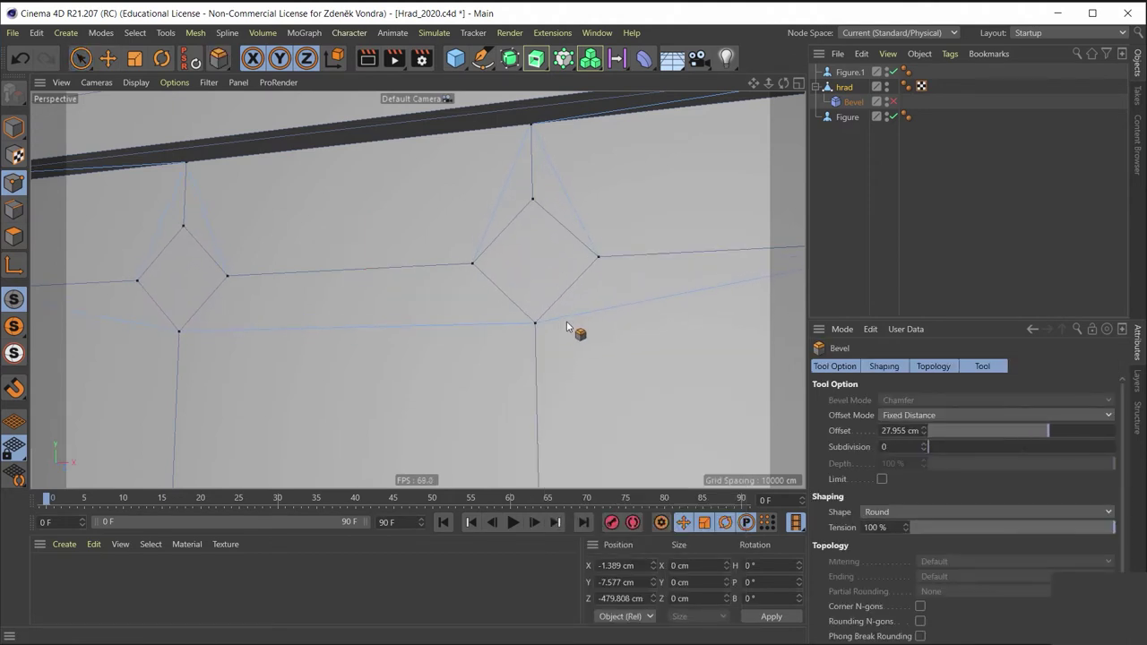
scroll(493, 358, "down", 2)
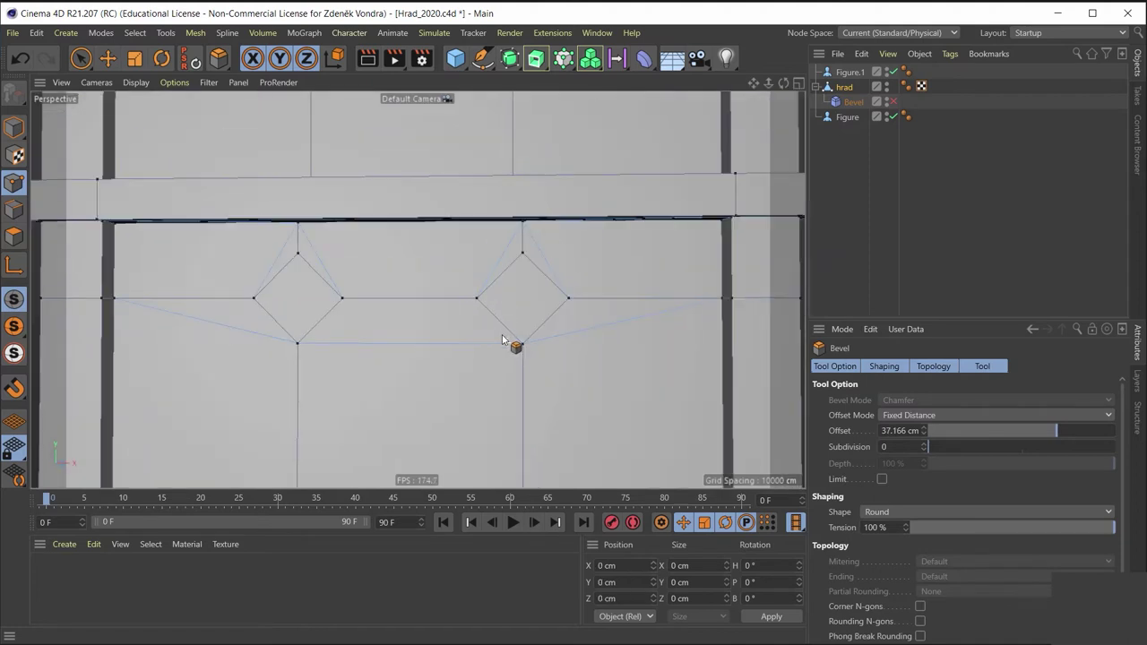
scroll(511, 342, "down", 2)
scroll(519, 343, "down", 2)
scroll(591, 277, "down", 2)
left_click_drag(625, 284, 642, 280, "alt")
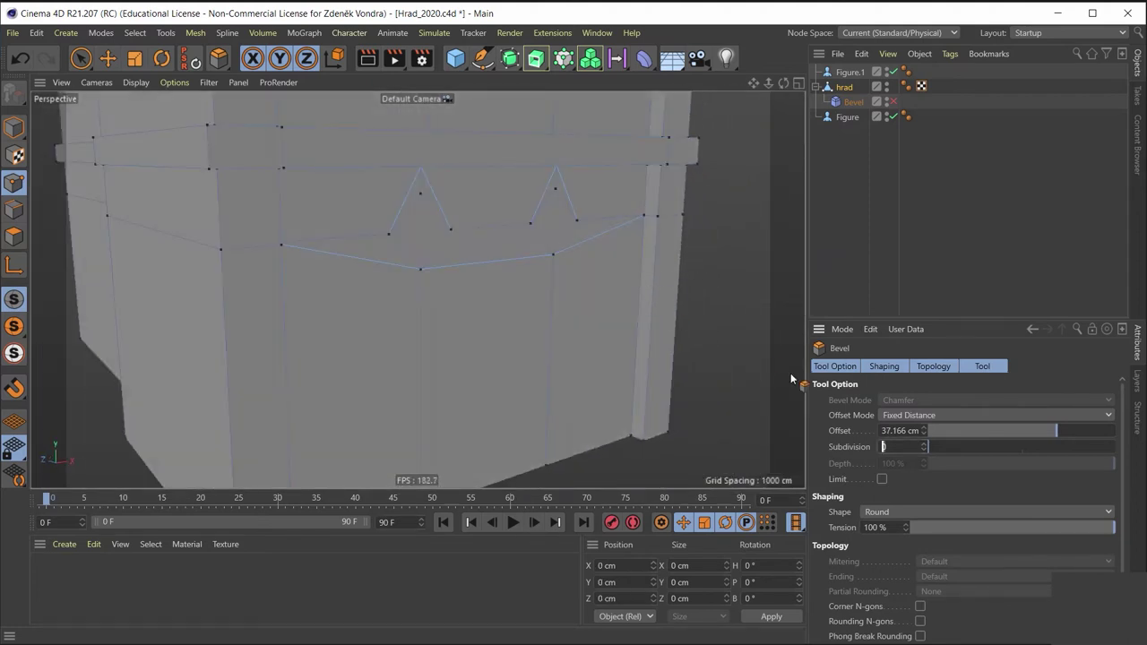
type("6")
Step: Set the bevel Subdivision to 5, making rounded star-shaped openings
key("Return")
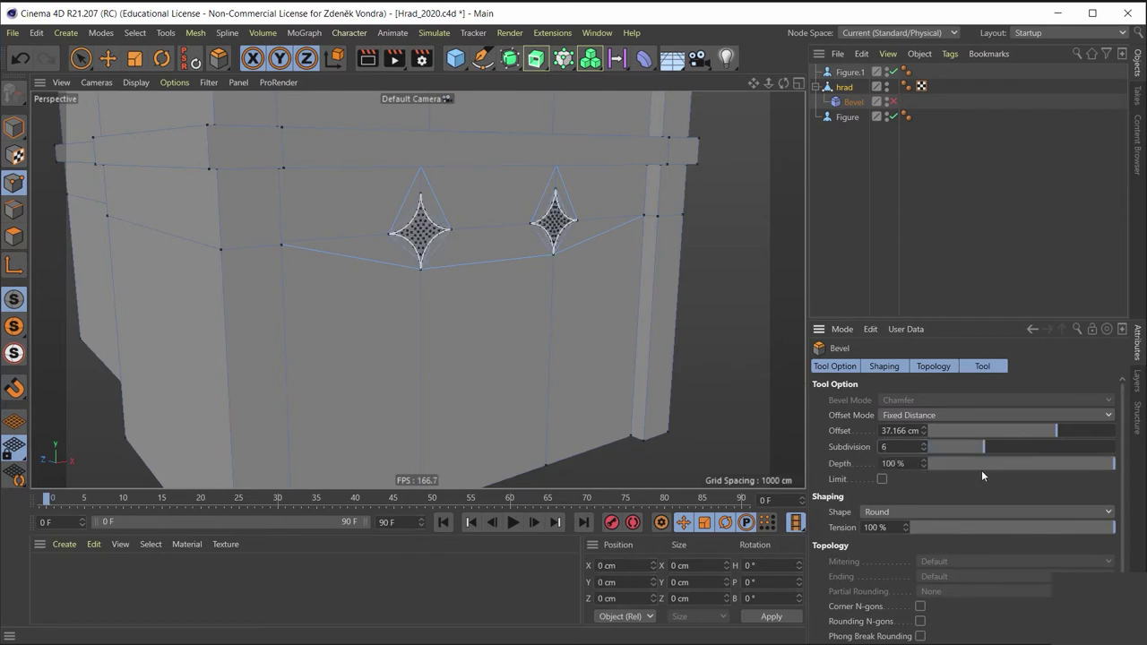
type("3")
key("Return")
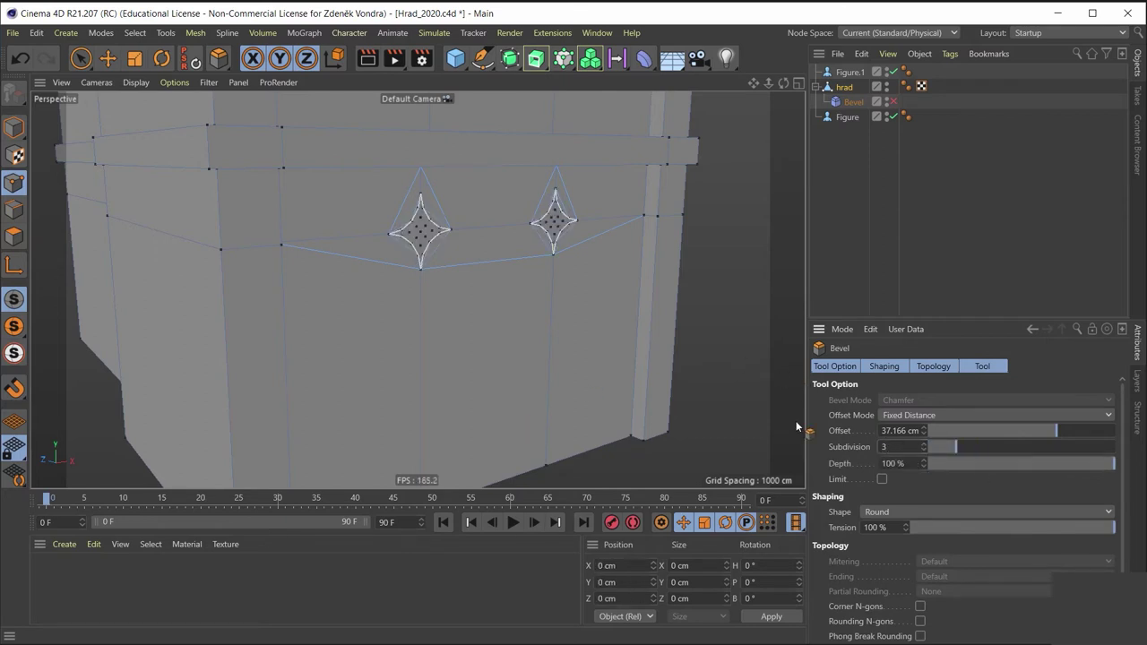
mouse_move(525, 341)
left_mouse_down("alt")
mouse_move(400, 241)
mouse_move(310, 263)
mouse_move(475, 223)
left_mouse_up("alt")
scroll(476, 224, "up", 3)
scroll(493, 236, "up", 1)
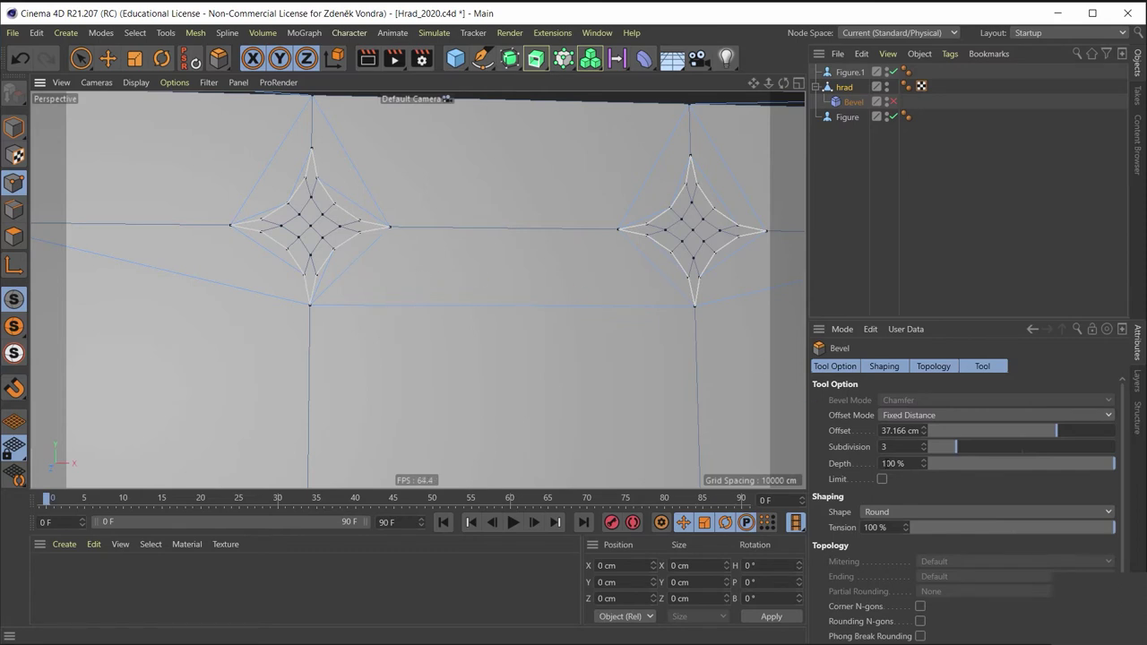
type("5")
key("Return")
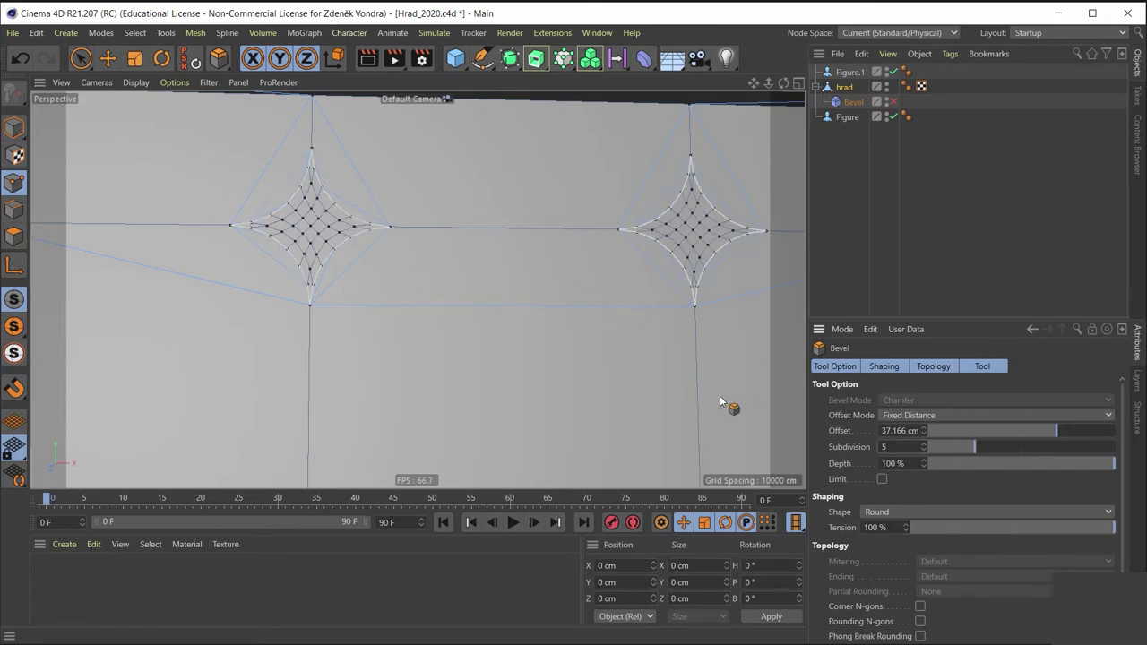
scroll(528, 279, "down", 2)
mouse_move(613, 335)
left_mouse_down("alt")
mouse_move(666, 340)
mouse_move(384, 260)
mouse_move(279, 190)
left_mouse_up("alt")
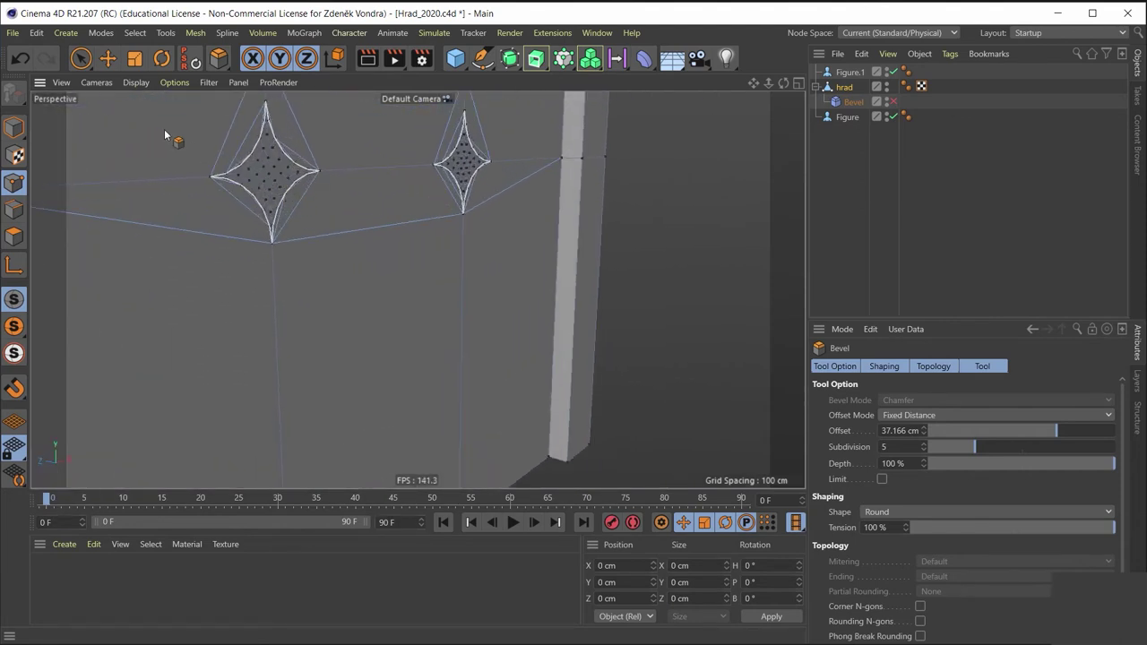
mouse_move(343, 265)
left_mouse_down("alt")
mouse_move(236, 251)
mouse_move(286, 195)
mouse_move(289, 227)
mouse_move(308, 225)
left_mouse_up("alt")
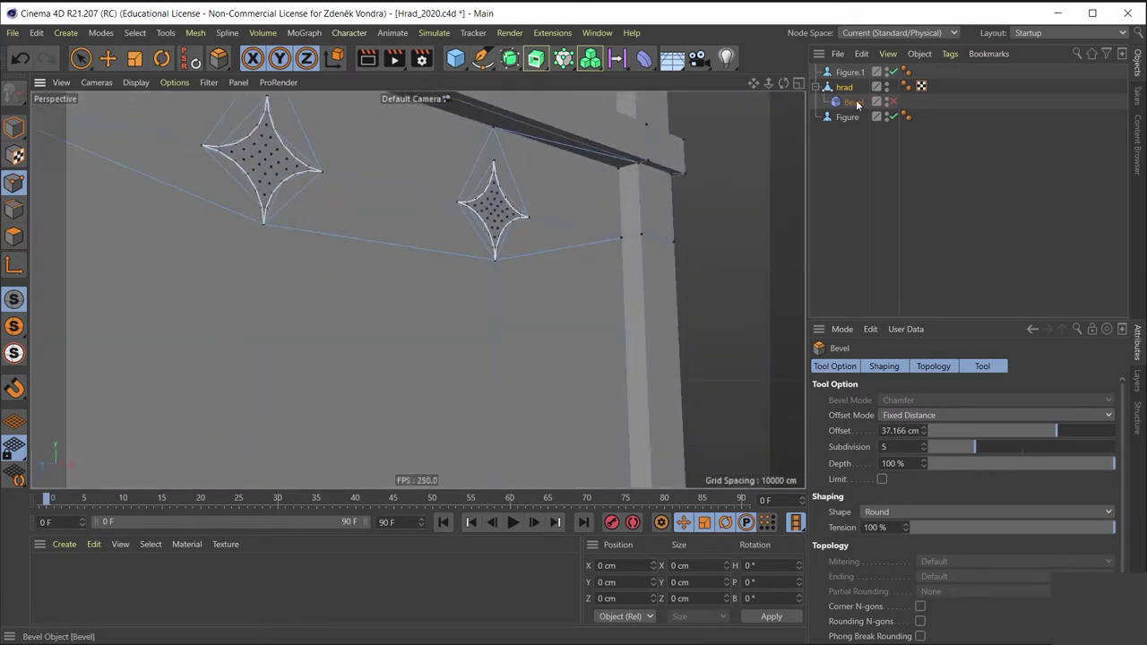
left_click(13, 131)
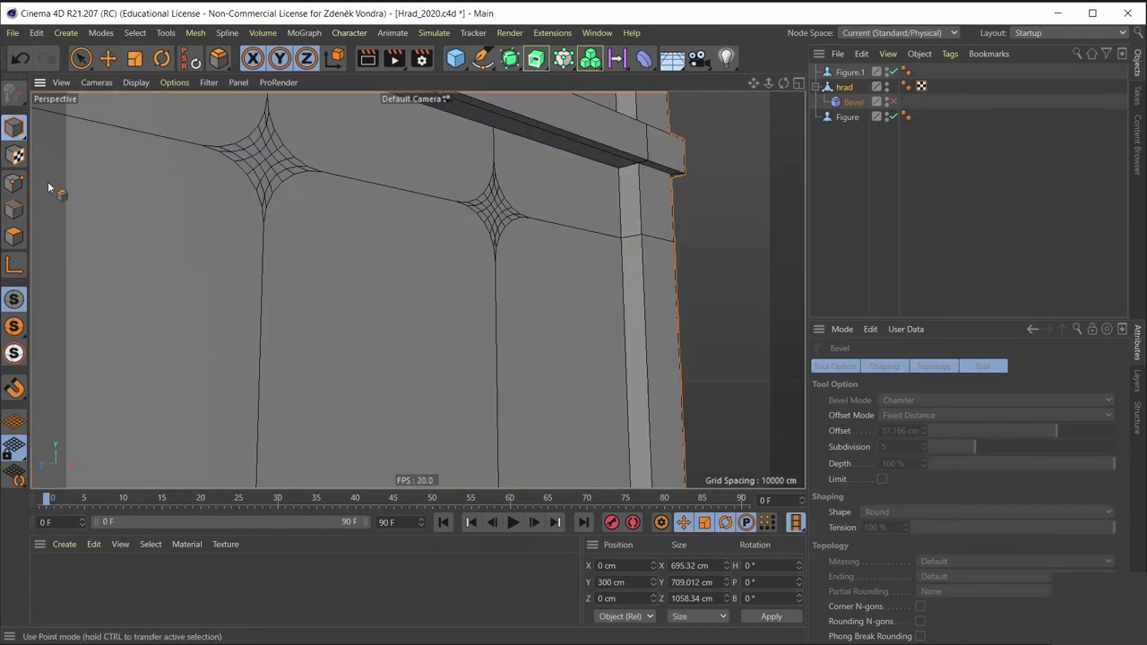
left_click(892, 103)
scroll(438, 305, "down", 5)
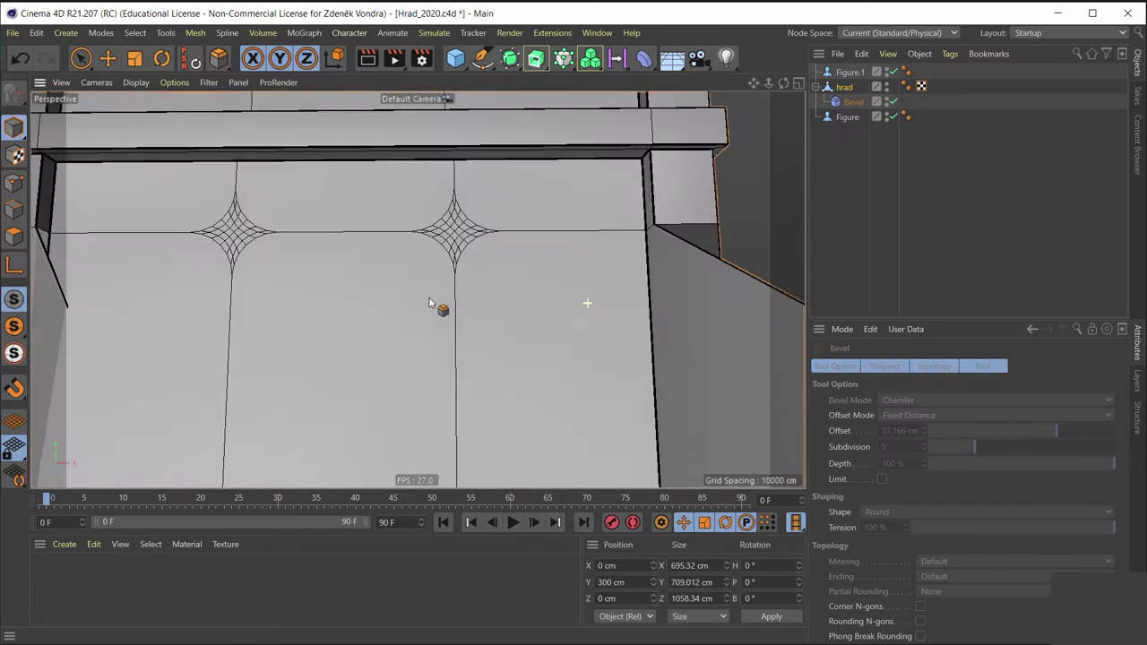
scroll(510, 305, "down", 3)
scroll(502, 323, "down", 3)
scroll(538, 387, "down", 2)
mouse_move(538, 387)
left_mouse_down("alt")
mouse_move(587, 342)
mouse_move(571, 265)
mouse_move(539, 316)
mouse_move(796, 204)
left_mouse_up("alt")
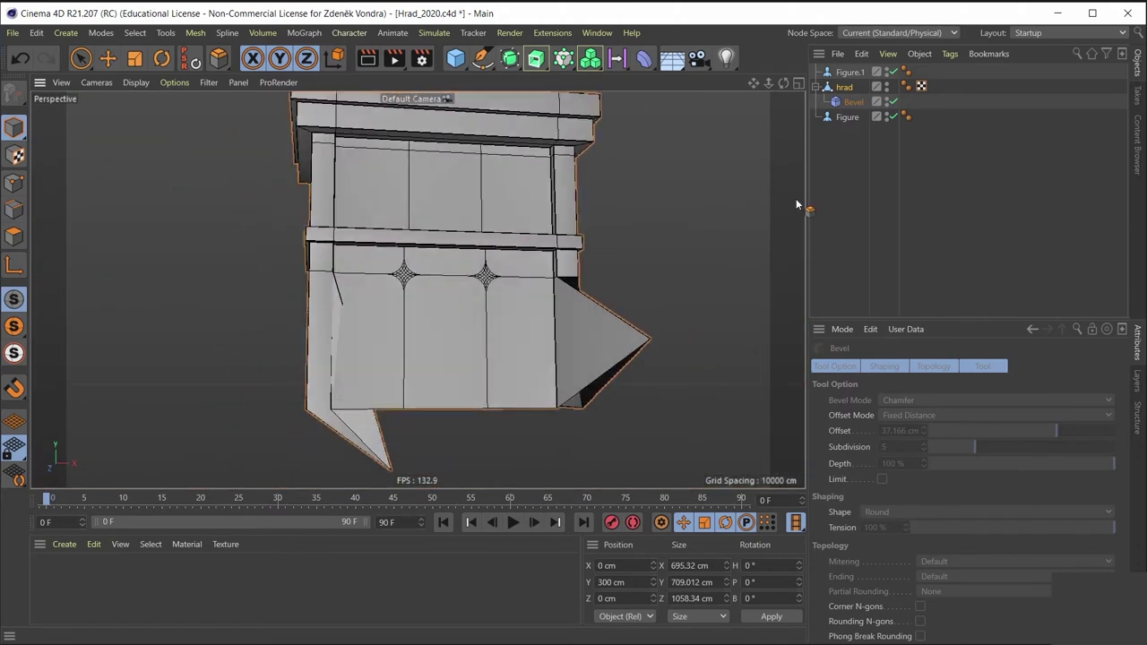
left_click(853, 104)
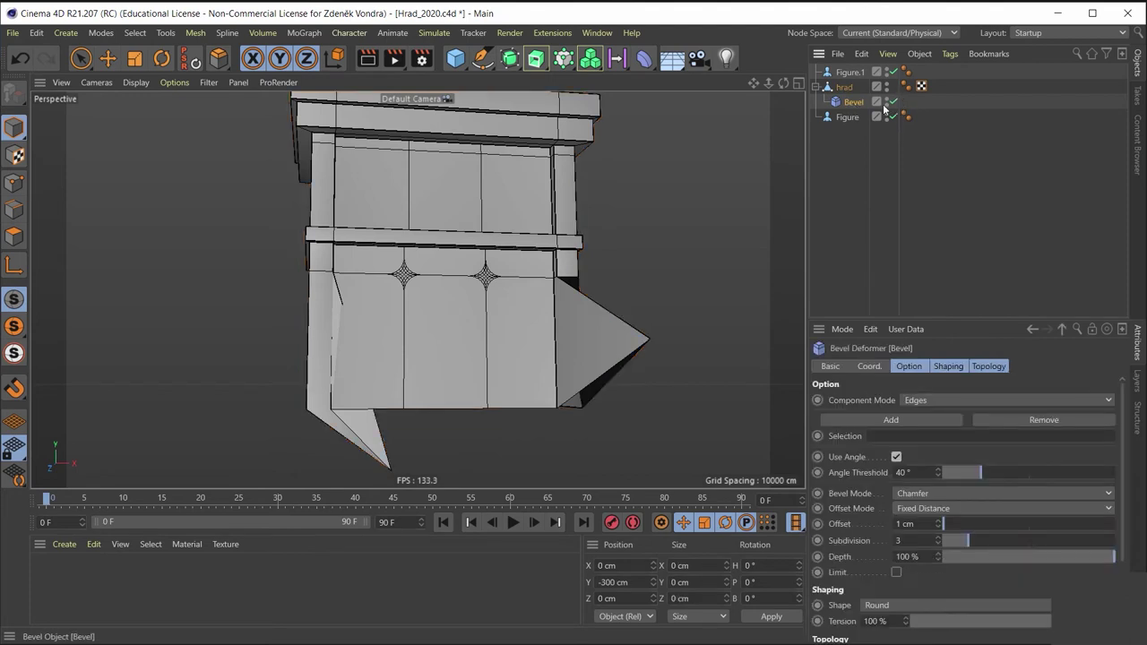
left_click(893, 102)
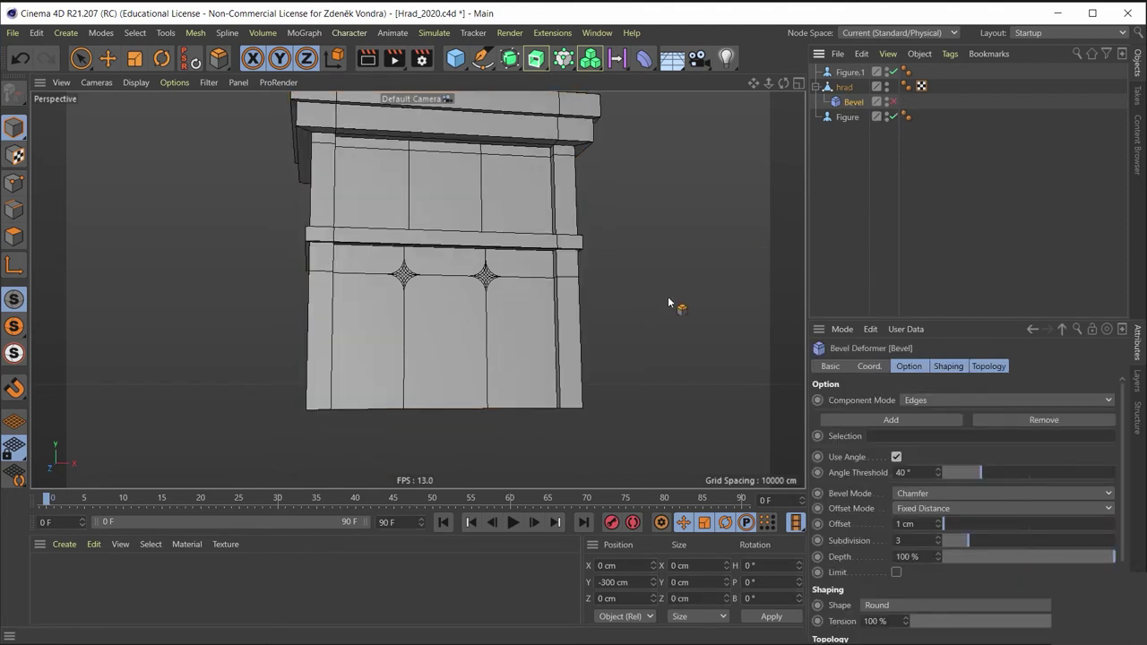
mouse_move(667, 296)
left_mouse_down("alt")
mouse_move(551, 314)
mouse_move(583, 422)
left_mouse_up("alt")
scroll(575, 398, "up", 5)
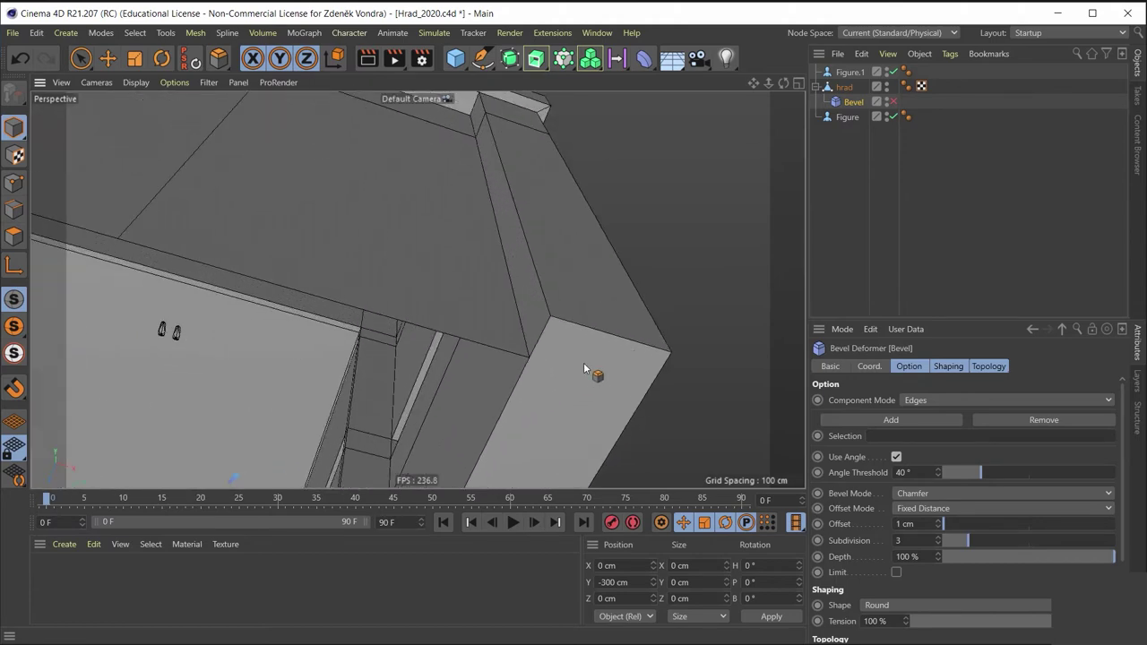
mouse_move(583, 362)
left_mouse_down("alt")
mouse_move(727, 439)
mouse_move(789, 498)
left_mouse_up("alt")
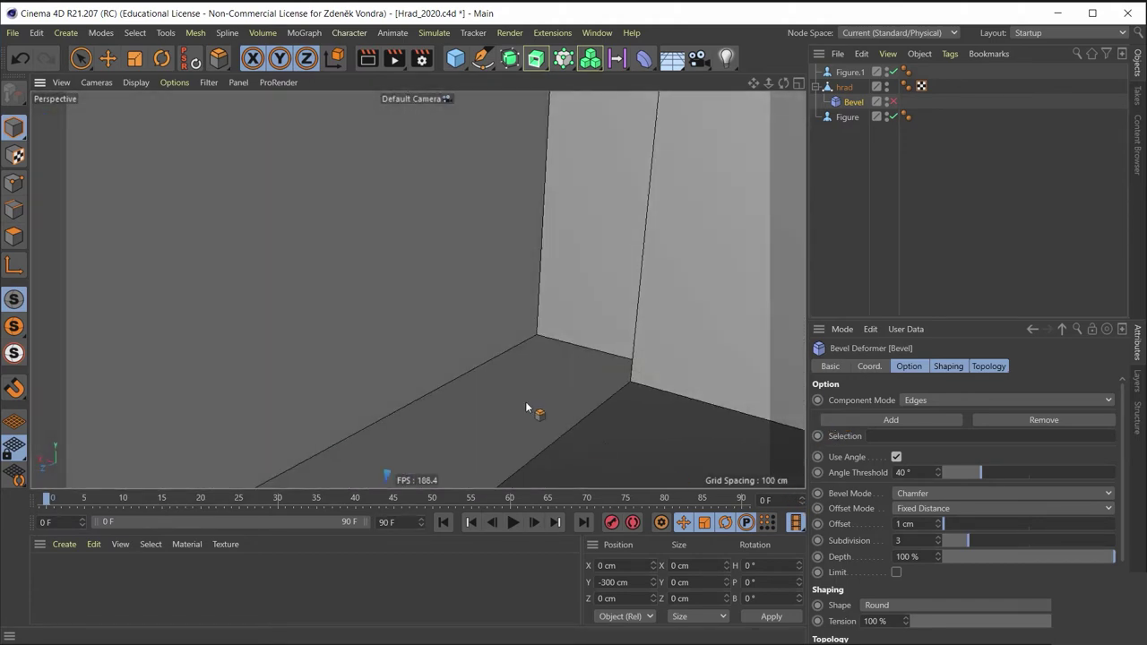
Step: In Polygon mode on hrad, select and then clear the corner floor polygon and the wall-base floor strip
left_click(13, 235)
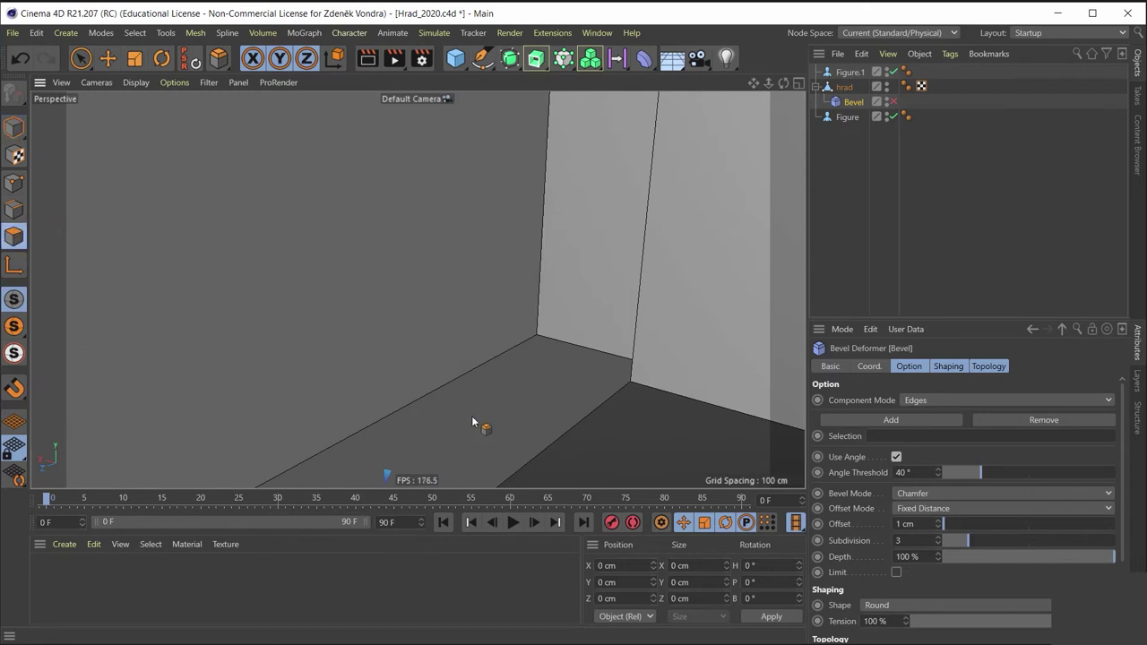
left_click(81, 58)
left_click(844, 87)
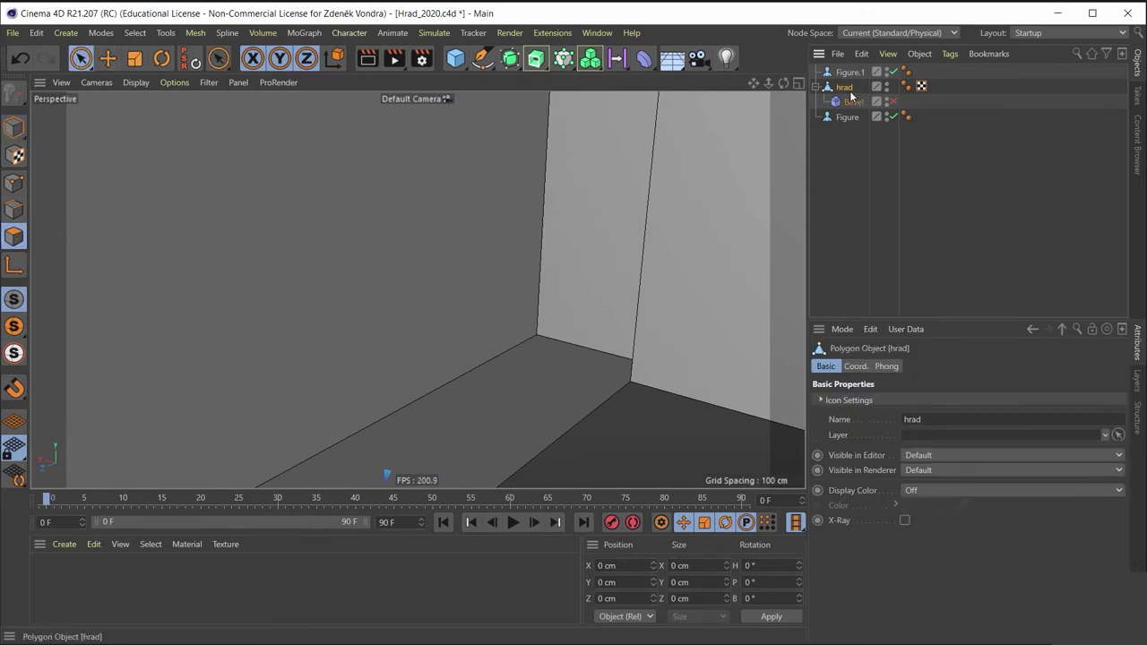
left_click(502, 422)
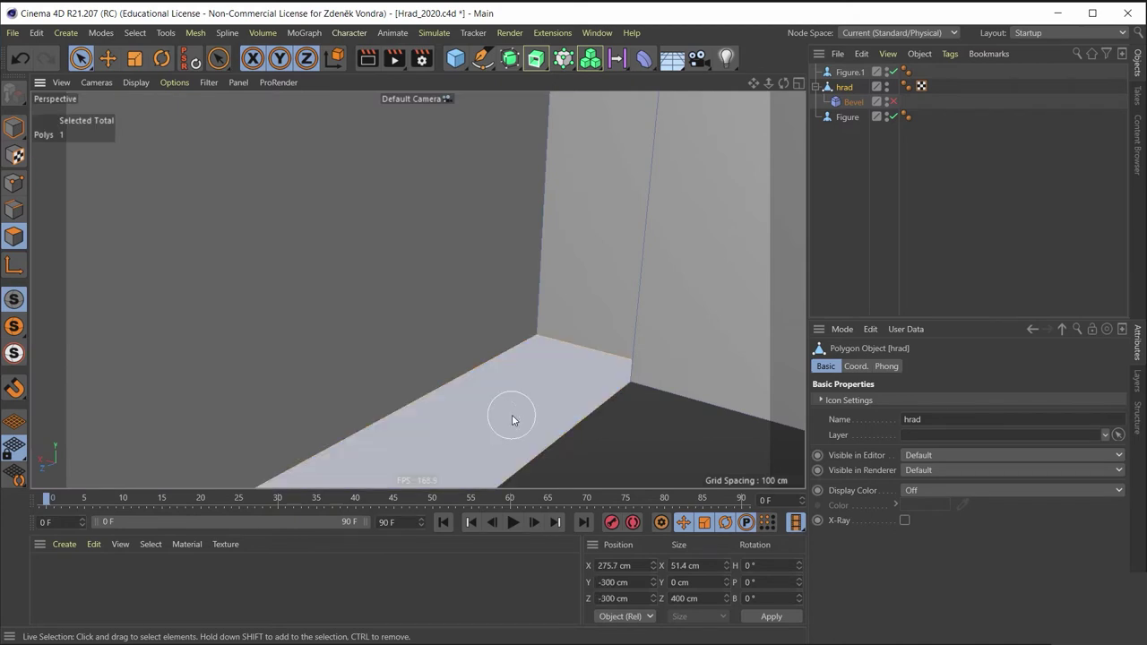
left_click(512, 416, "ctrl")
mouse_move(573, 343)
left_mouse_down("alt")
mouse_move(706, 138)
mouse_move(504, 179)
mouse_move(527, 281)
mouse_move(320, 366)
mouse_move(548, 178)
mouse_move(258, 256)
mouse_move(105, 164)
mouse_move(308, 288)
mouse_move(359, 340)
mouse_move(268, 388)
left_mouse_up("alt")
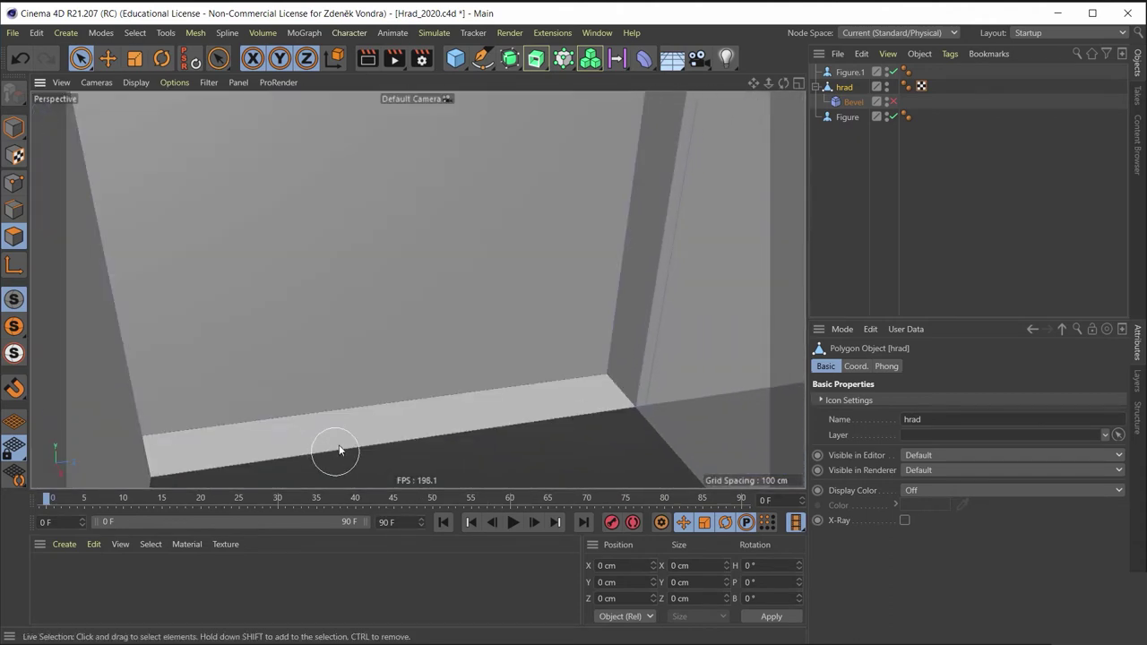
left_click(339, 448)
left_click(418, 463)
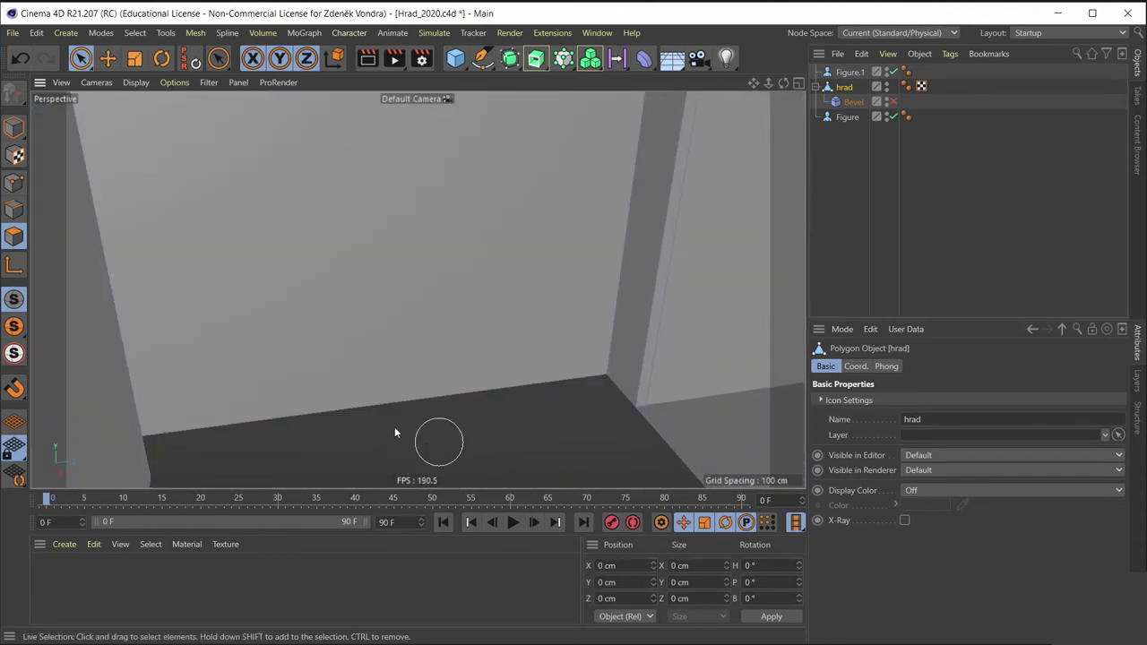
mouse_move(394, 433)
left_mouse_down("alt")
mouse_move(282, 325)
mouse_move(289, 345)
mouse_move(274, 375)
mouse_move(418, 399)
mouse_move(600, 189)
mouse_move(652, 164)
mouse_move(625, 176)
mouse_move(702, 220)
left_mouse_up("alt")
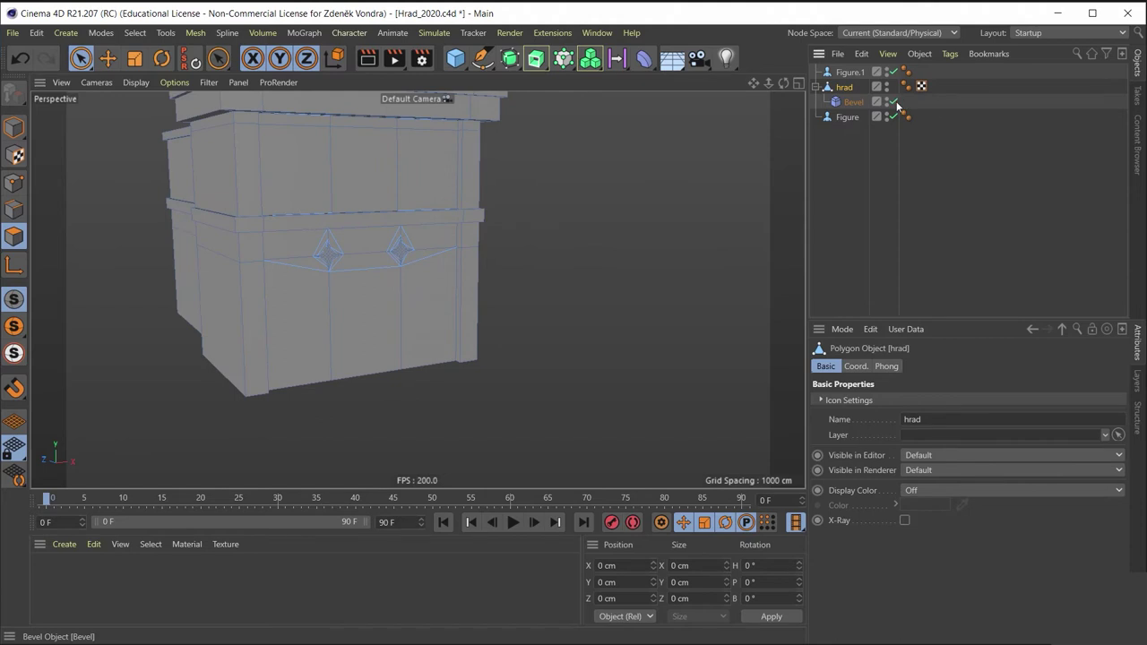
Step: In Model mode, orbit around the castle block to preview it with the bevel enabled
left_click(14, 130)
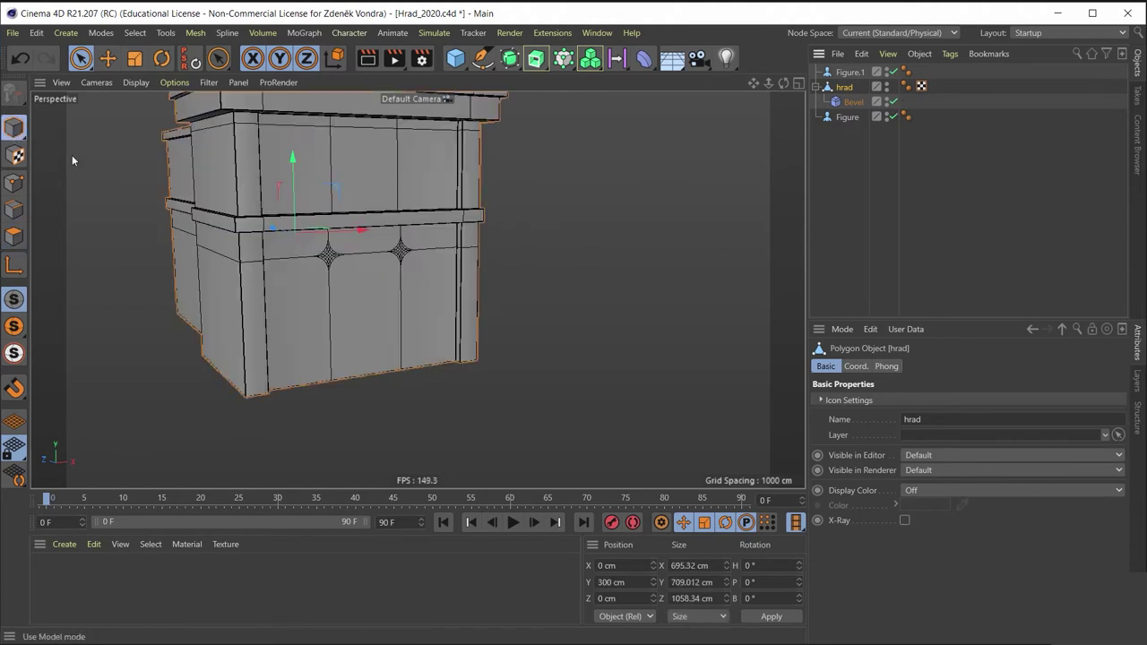
scroll(443, 385, "up", 3)
scroll(405, 205, "up", 2)
scroll(476, 327, "down", 3)
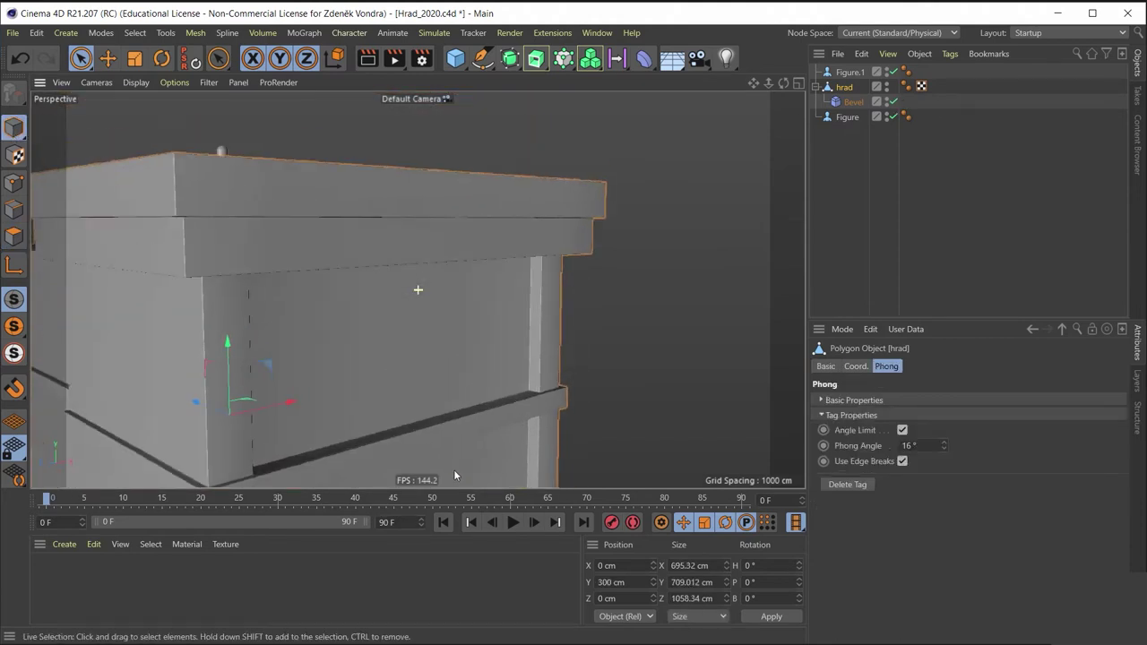
scroll(467, 315, "up", 3)
scroll(456, 318, "down", 3)
left_click_drag(435, 306, 502, 300, "alt")
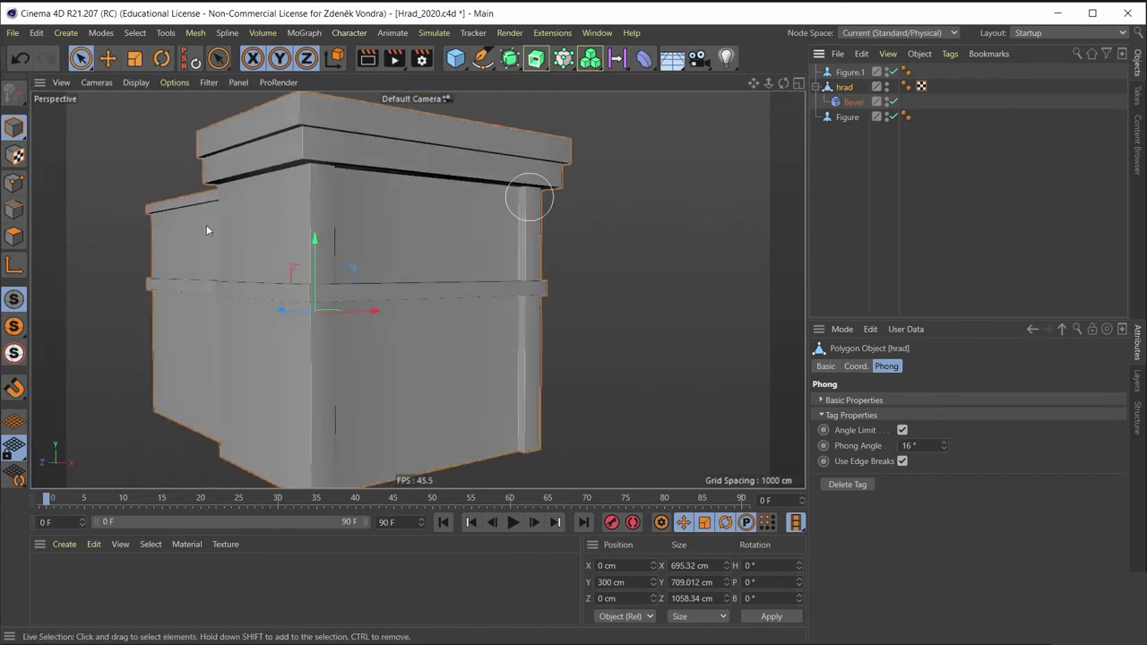
Step: In Polygon mode, select a lower front wall polygon and frame it in view
left_click(11, 236)
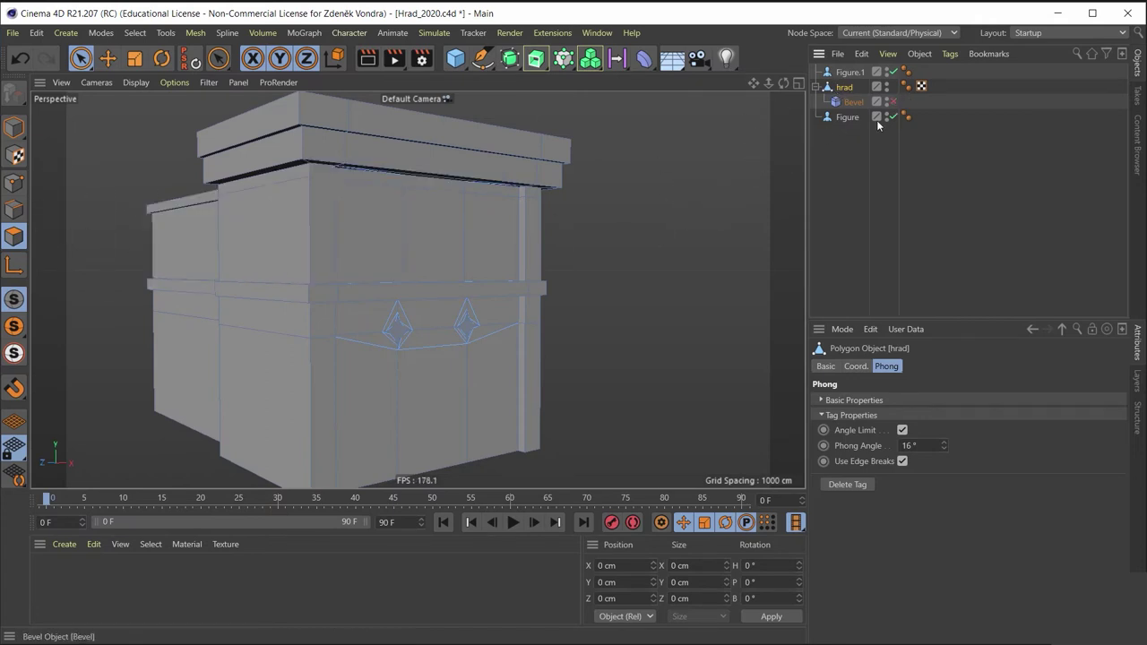
left_click(448, 453)
key("s")
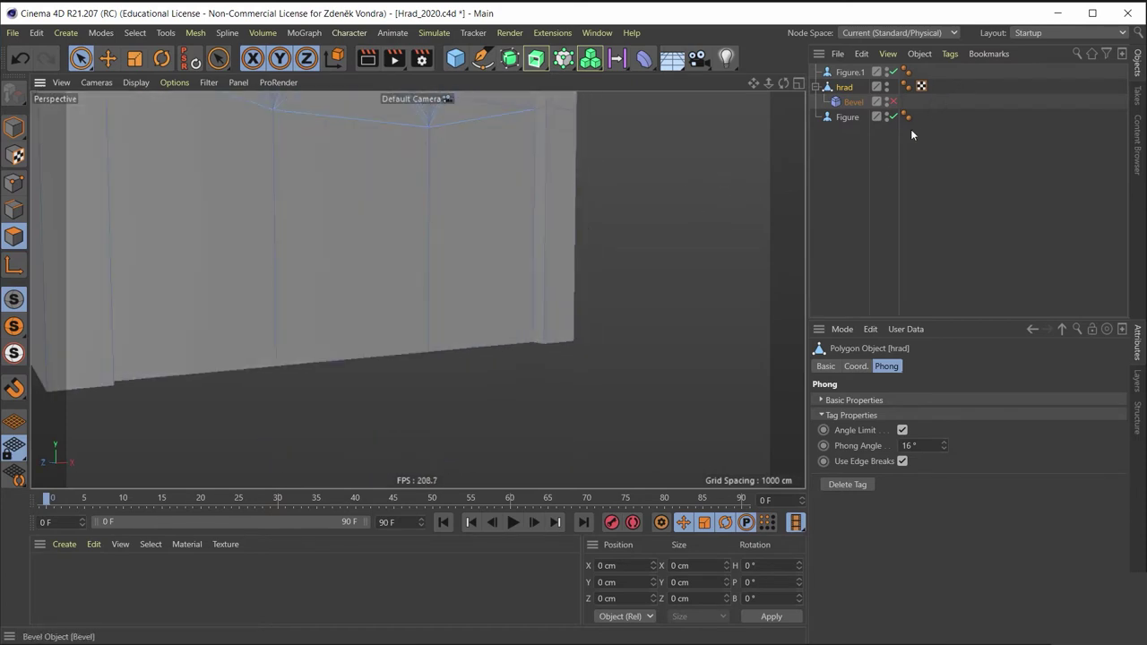
Step: Select the arched door face polygon and frame it from a side angle
left_click(345, 166)
key("s")
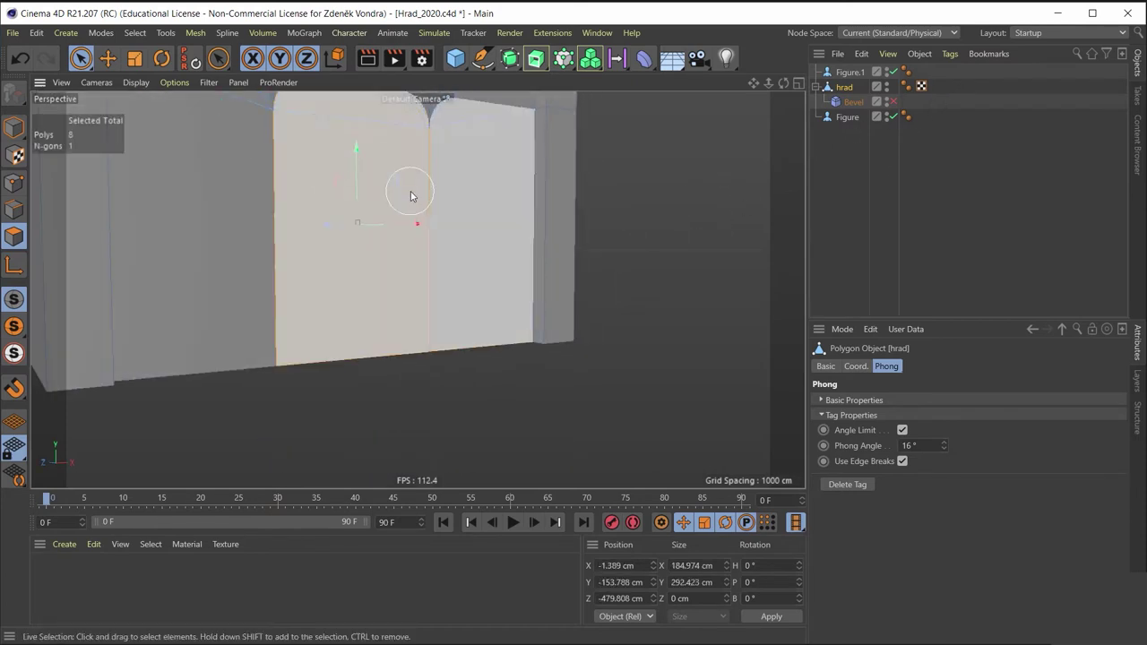
mouse_move(419, 188)
left_mouse_down("alt")
mouse_move(410, 173)
mouse_move(379, 328)
left_mouse_up("alt")
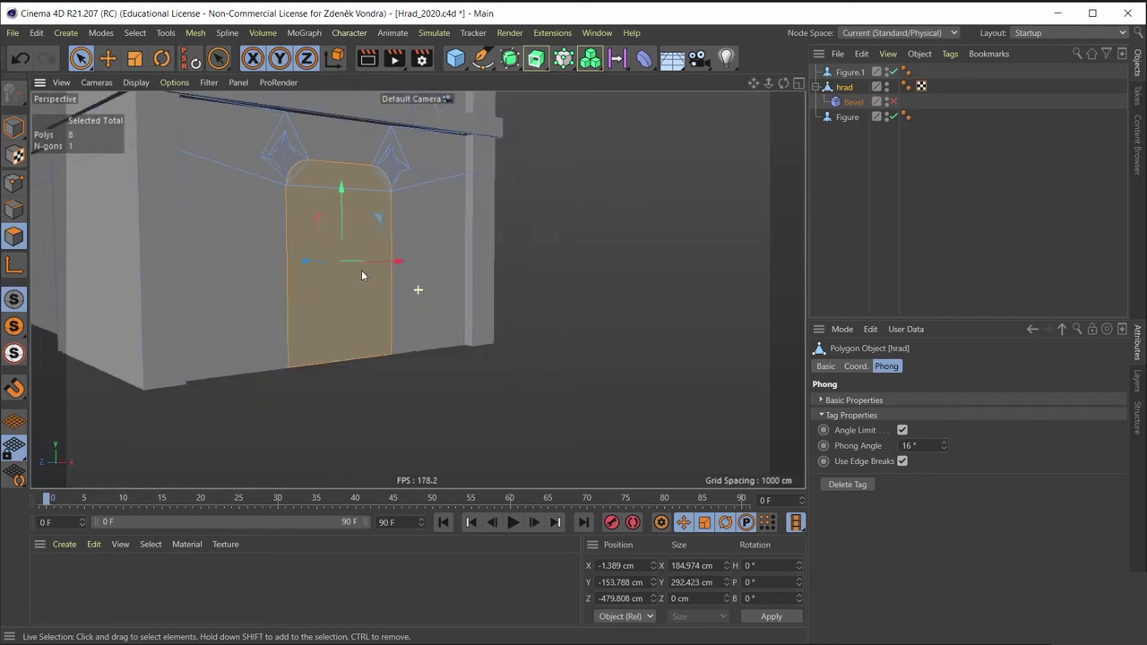
scroll(362, 275, "up", 3)
scroll(340, 224, "down", 1)
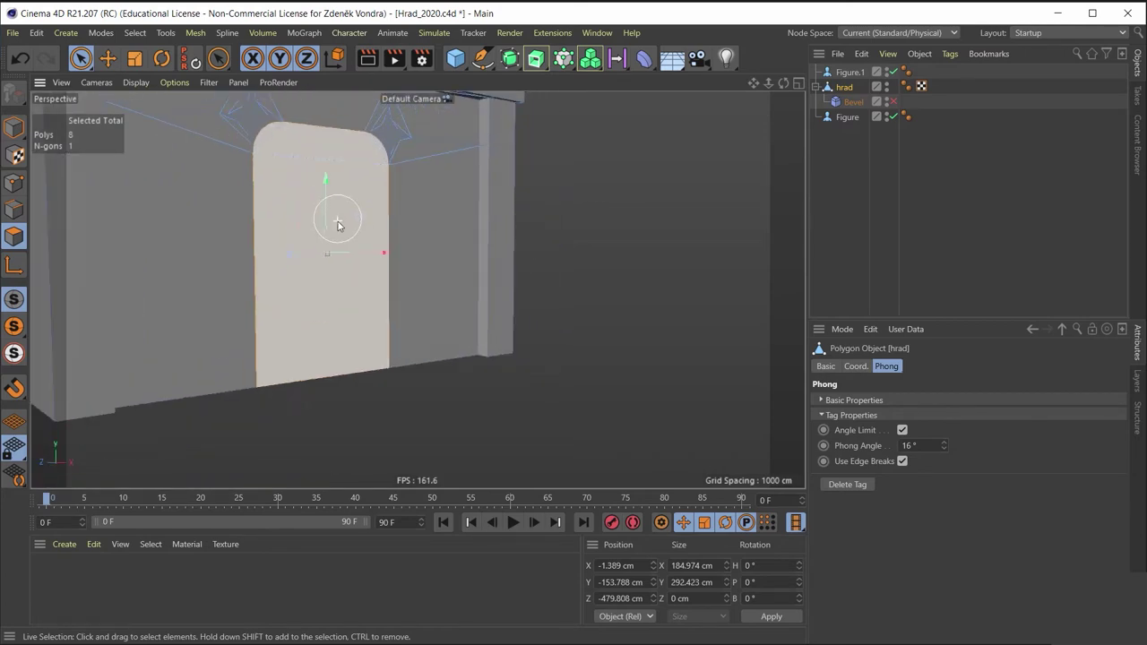
scroll(341, 224, "up", 1)
scroll(340, 224, "up", 1)
scroll(343, 224, "down", 2)
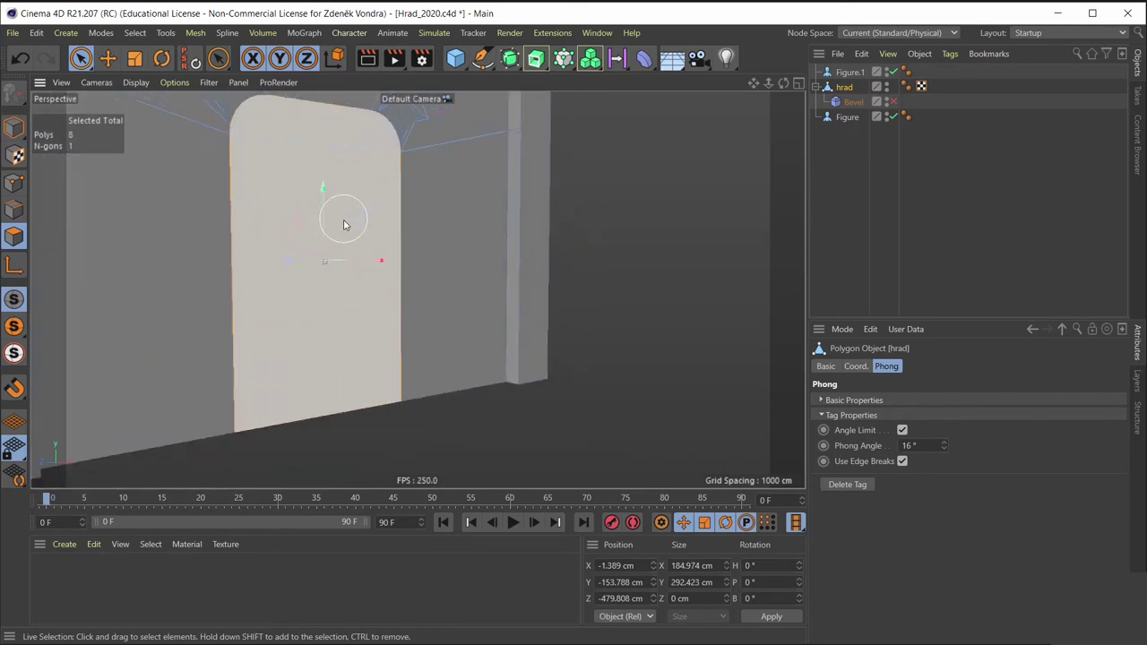
mouse_move(343, 224)
left_mouse_down("alt")
mouse_move(329, 293)
mouse_move(327, 265)
left_mouse_up("alt")
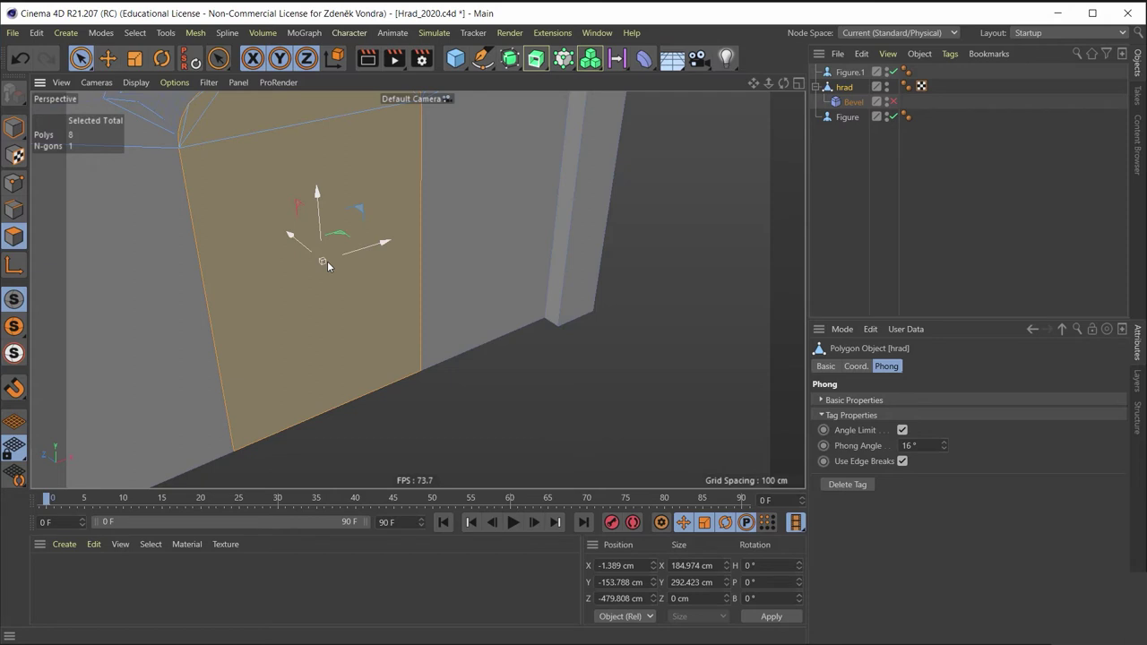
Step: Push the door face back into the wall along Z, then check the doorway floor polygon
left_click(314, 257)
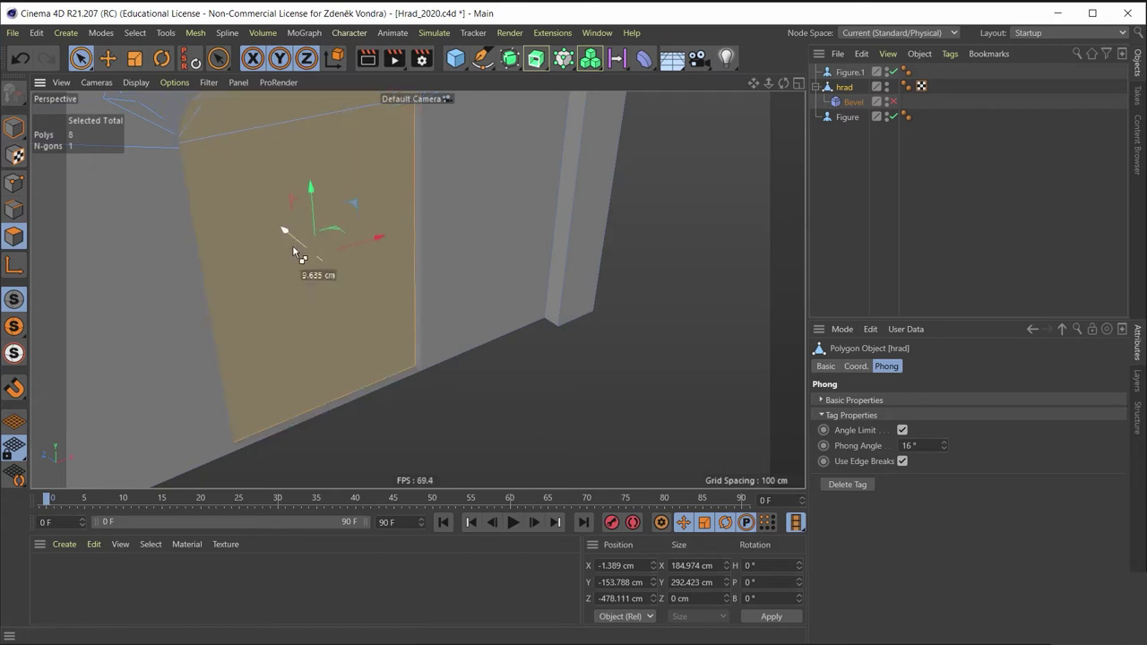
mouse_move(308, 256)
left_mouse_down()
mouse_move(194, 121)
mouse_move(287, 211)
mouse_move(287, 191)
mouse_move(345, 192)
mouse_move(327, 197)
mouse_move(286, 177)
mouse_move(300, 286)
left_mouse_up()
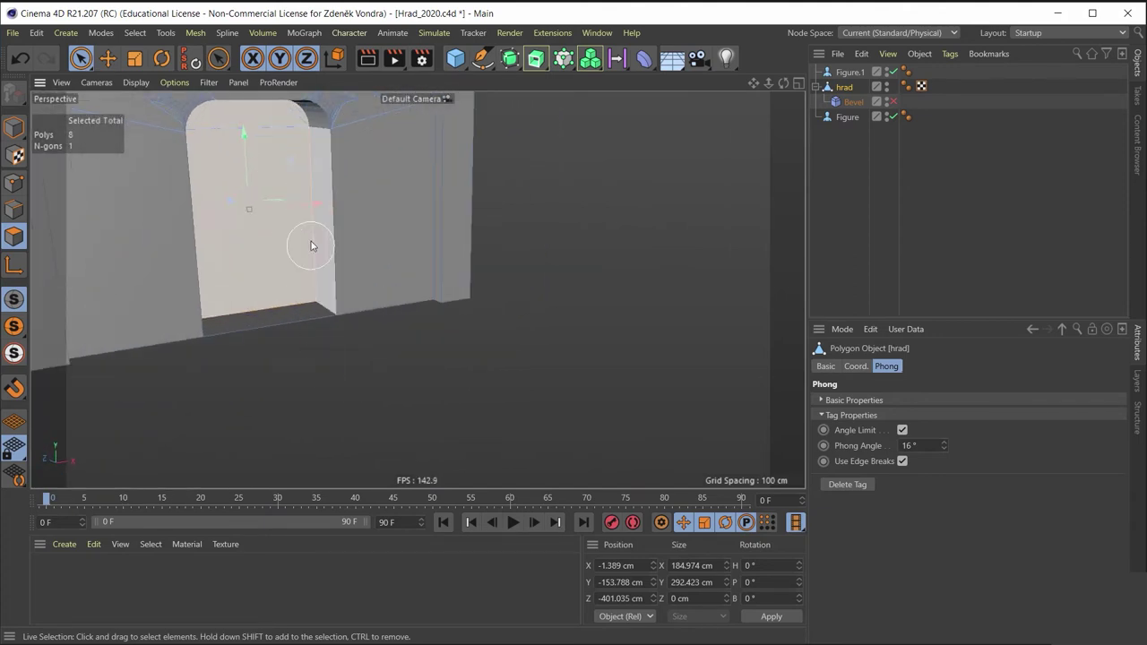
mouse_move(298, 223)
left_mouse_down("alt")
mouse_move(331, 302)
mouse_move(310, 410)
mouse_move(325, 363)
mouse_move(422, 320)
mouse_move(314, 297)
mouse_move(385, 244)
mouse_move(382, 232)
mouse_move(359, 358)
mouse_move(236, 249)
mouse_move(328, 358)
mouse_move(231, 369)
mouse_move(290, 325)
mouse_move(262, 360)
mouse_move(273, 386)
mouse_move(418, 290)
mouse_move(307, 225)
mouse_move(375, 214)
mouse_move(463, 257)
mouse_move(466, 271)
mouse_move(436, 259)
mouse_move(332, 371)
left_mouse_up("alt")
left_click(310, 268)
left_click(329, 368)
left_click(363, 394)
scroll(273, 385, "up", 3)
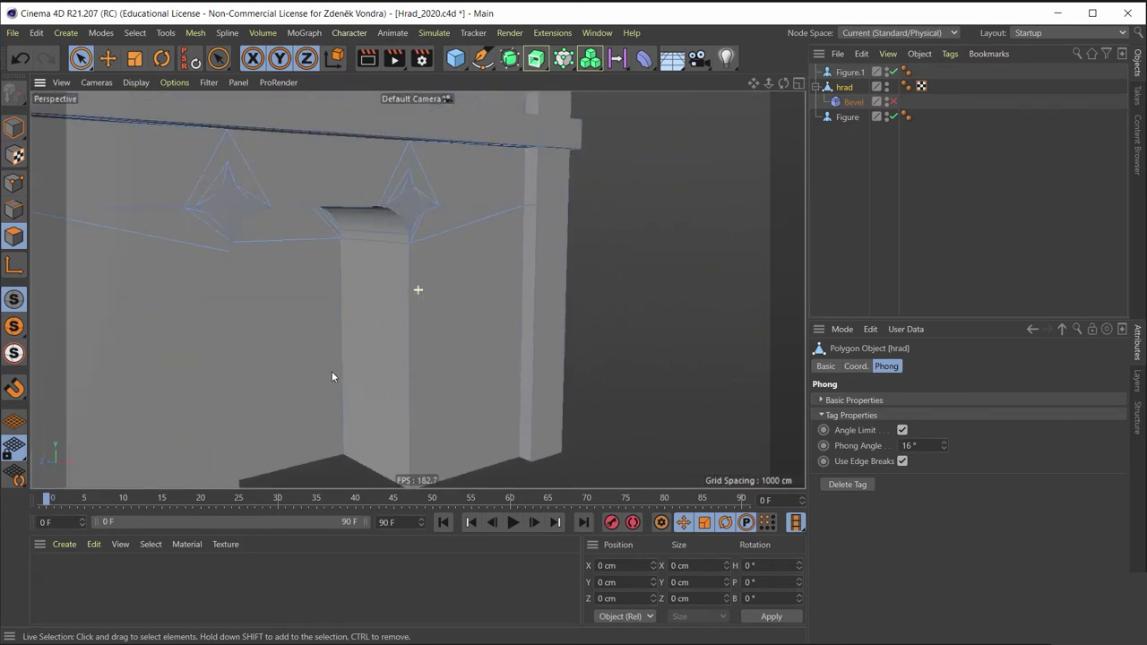
Step: Reselect the whole door N-gon, undo the first push, and push it into the wall again
left_click(332, 370)
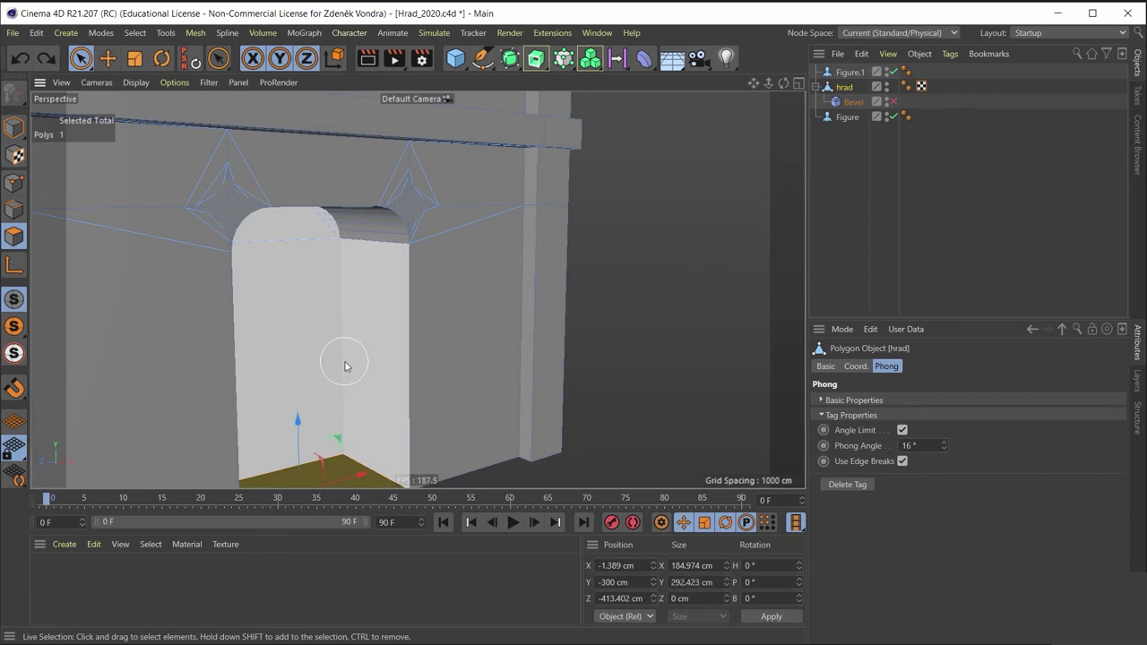
double_click(345, 366)
mouse_move(335, 379)
left_mouse_down("alt")
mouse_move(307, 386)
mouse_move(351, 419)
mouse_move(297, 348)
mouse_move(218, 328)
mouse_move(303, 364)
mouse_move(278, 339)
left_mouse_up("alt")
key("ctrl+z")
left_click_drag(215, 295, 134, 251)
Step: Frame the recessed doorway and inspect its two floor polygons and the adjacent pillar
key("s")
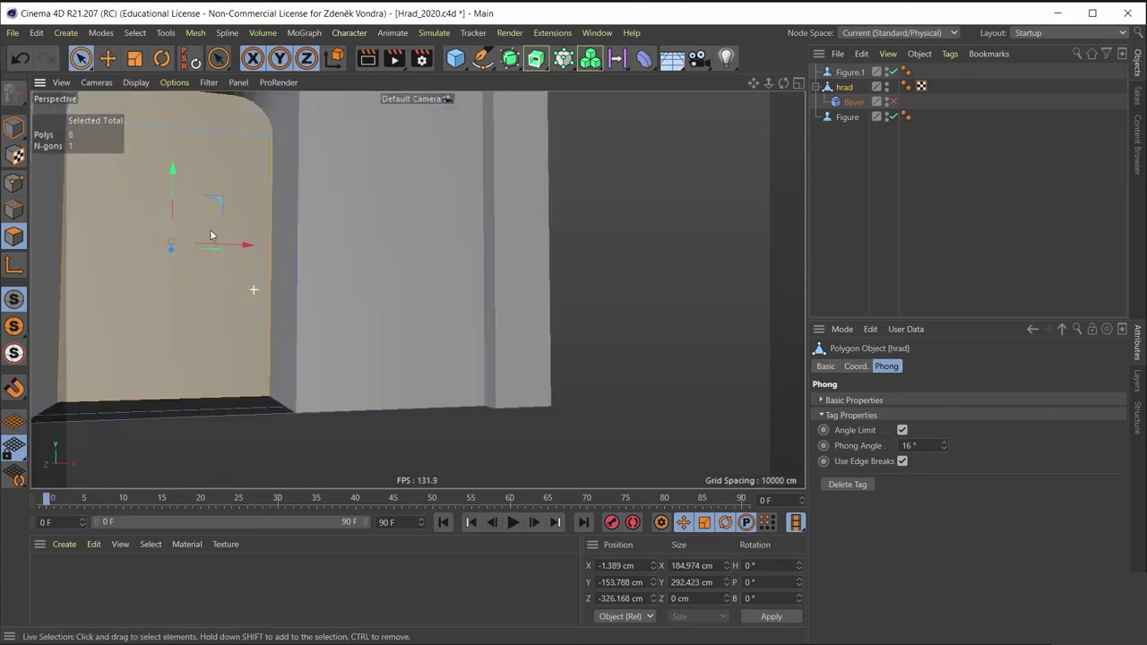
left_click_drag(210, 235, 275, 331, "alt")
left_click(277, 448)
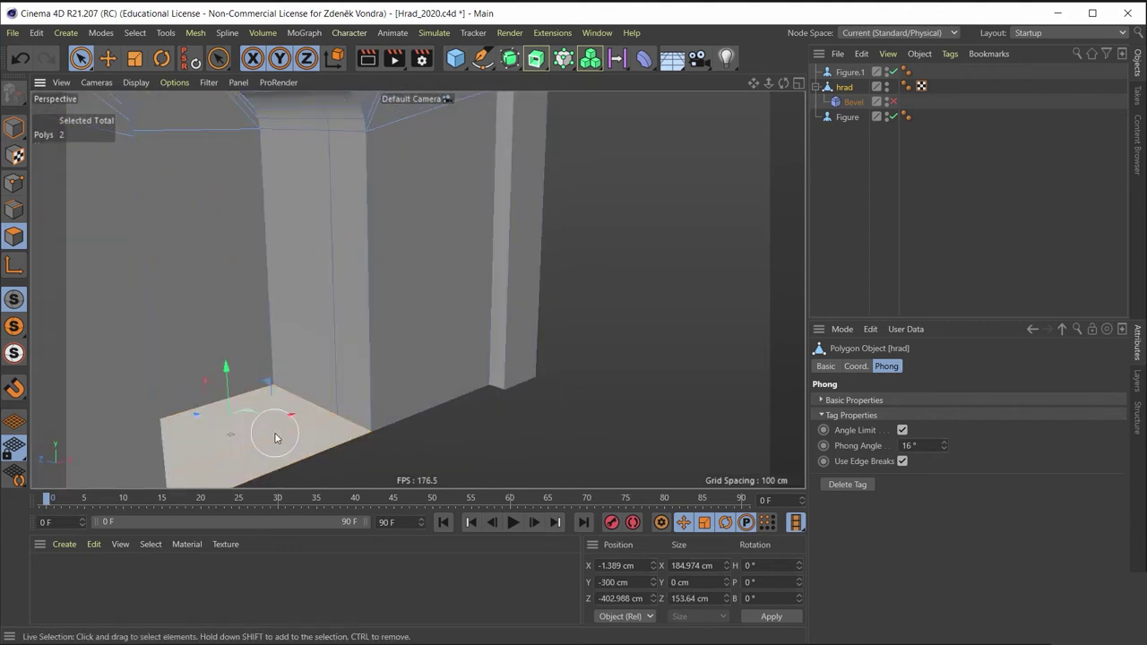
scroll(374, 307, "up", 3)
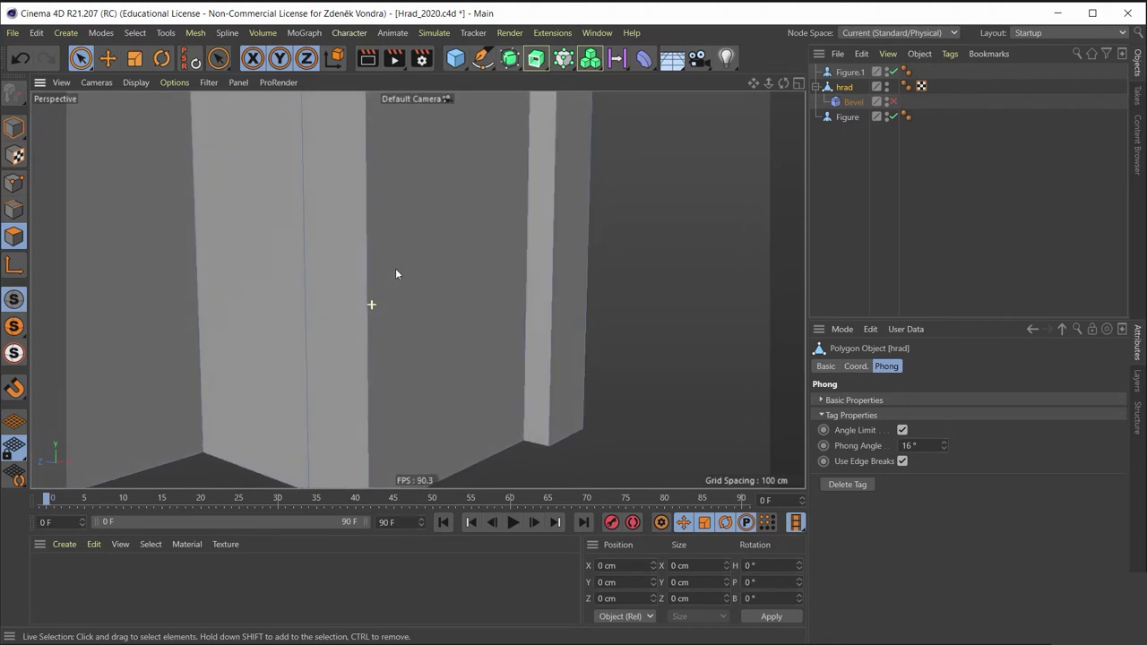
mouse_move(373, 307)
left_mouse_down("alt")
mouse_move(421, 267)
mouse_move(107, 240)
left_mouse_up("alt")
scroll(108, 280, "up", 3)
scroll(161, 312, "up", 2)
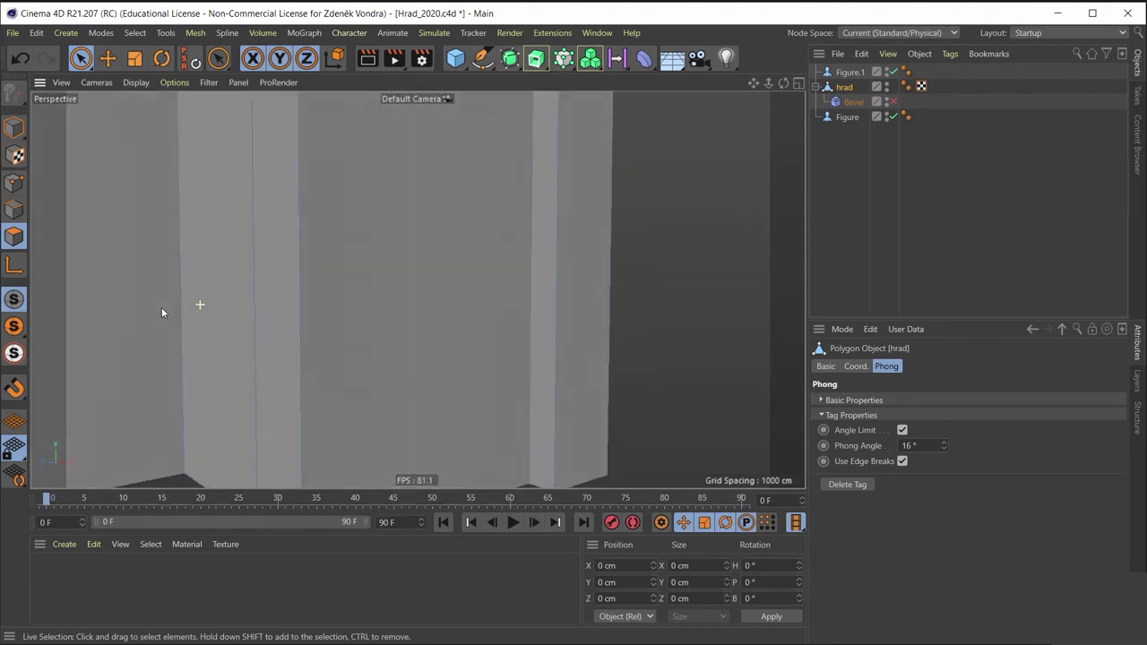
scroll(161, 312, "down", 3)
scroll(144, 294, "down", 2)
left_click_drag(153, 268, 302, 328, "alt")
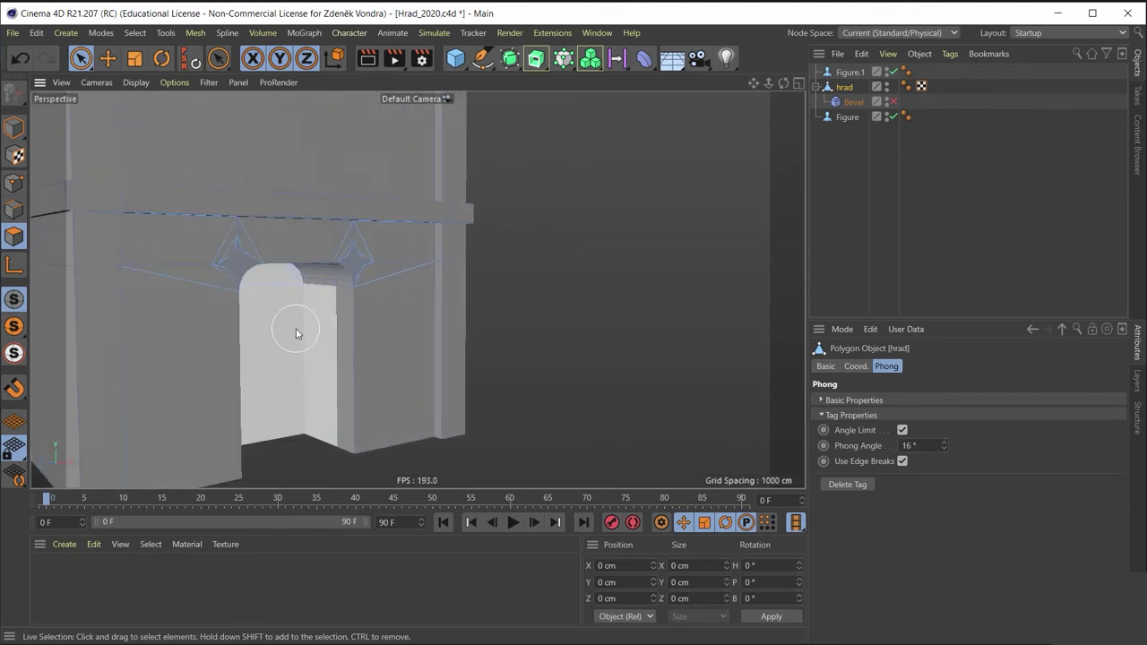
mouse_move(296, 334)
left_mouse_down("alt")
mouse_move(266, 179)
mouse_move(415, 335)
mouse_move(327, 333)
mouse_move(353, 305)
mouse_move(314, 359)
mouse_move(148, 328)
mouse_move(300, 297)
mouse_move(347, 384)
mouse_move(299, 320)
mouse_move(260, 297)
mouse_move(276, 284)
mouse_move(238, 283)
left_mouse_up("alt")
mouse_move(308, 274)
left_mouse_down("alt")
mouse_move(418, 248)
mouse_move(325, 287)
mouse_move(299, 281)
mouse_move(318, 277)
left_mouse_up("alt")
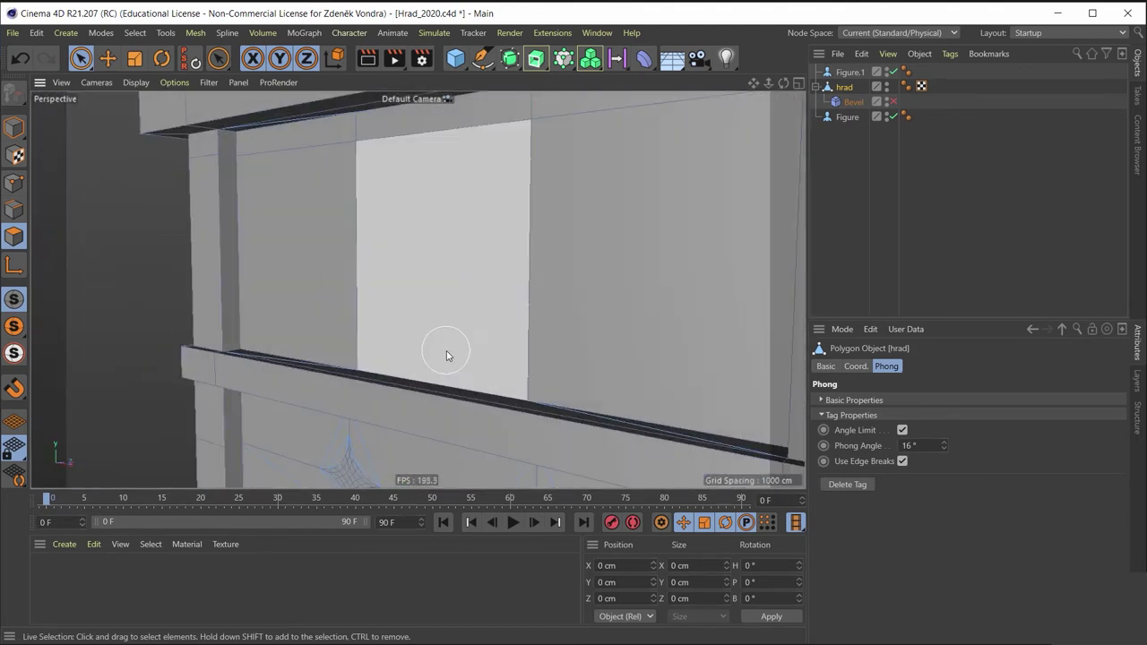
left_click_drag(442, 314, 458, 282, "alt")
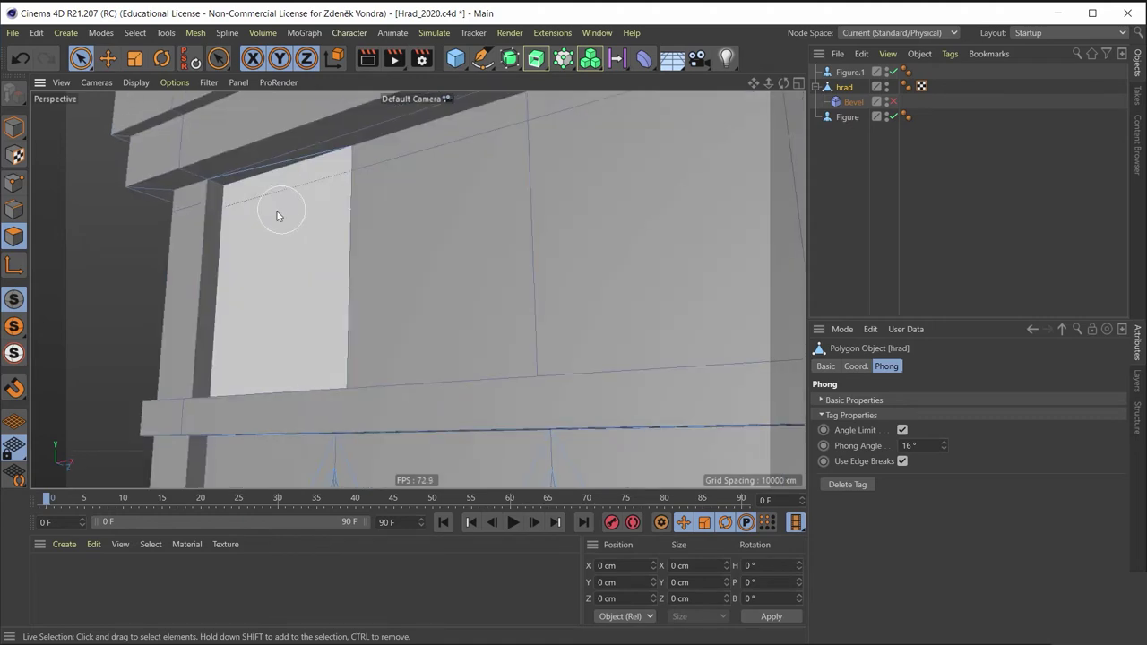
mouse_move(377, 294)
left_mouse_down("alt")
mouse_move(536, 325)
mouse_move(333, 316)
mouse_move(473, 413)
mouse_move(435, 339)
left_mouse_up("alt")
scroll(555, 346, "down", 5)
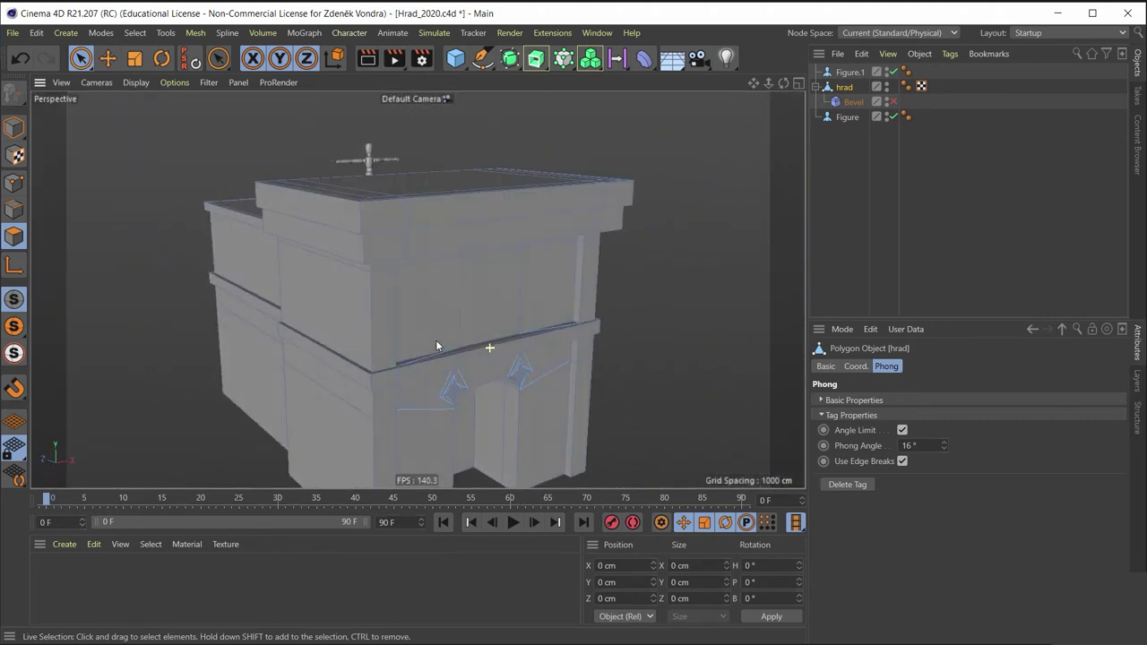
scroll(499, 296, "up", 3)
scroll(500, 298, "up", 3)
mouse_move(500, 297)
left_mouse_down("alt")
mouse_move(409, 241)
mouse_move(336, 248)
left_mouse_up("alt")
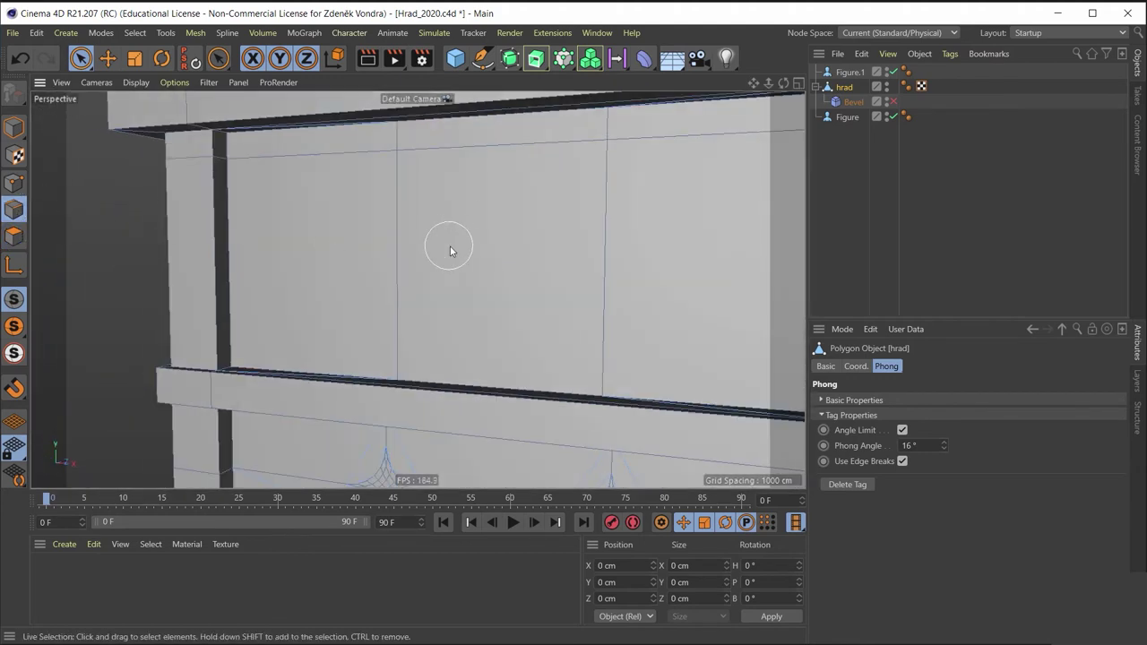
scroll(469, 257, "down", 2)
scroll(469, 250, "down", 2)
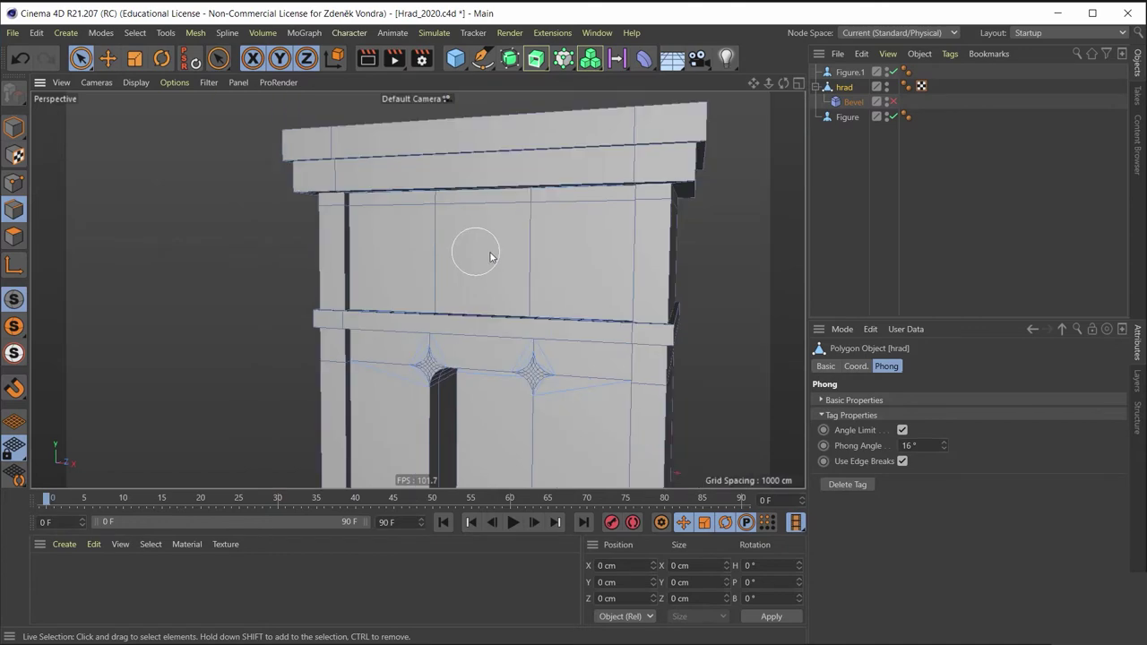
scroll(466, 255, "down", 2)
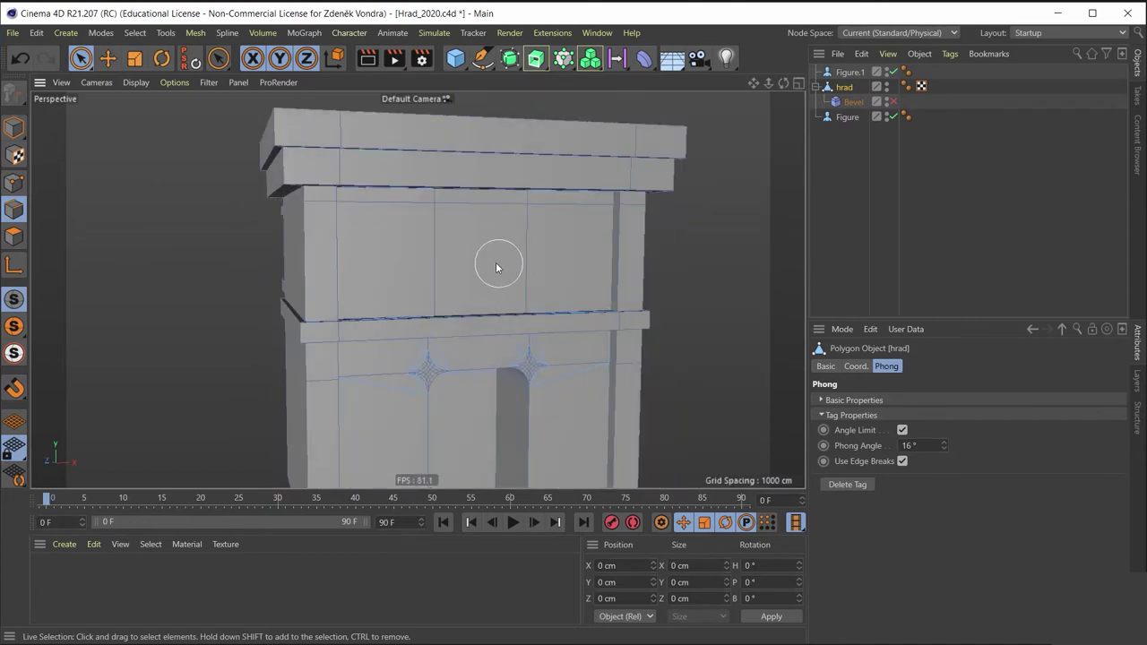
scroll(495, 259, "up", 2)
scroll(495, 259, "up", 1)
mouse_move(378, 269)
left_mouse_down("alt")
mouse_move(260, 274)
mouse_move(253, 244)
left_mouse_up("alt")
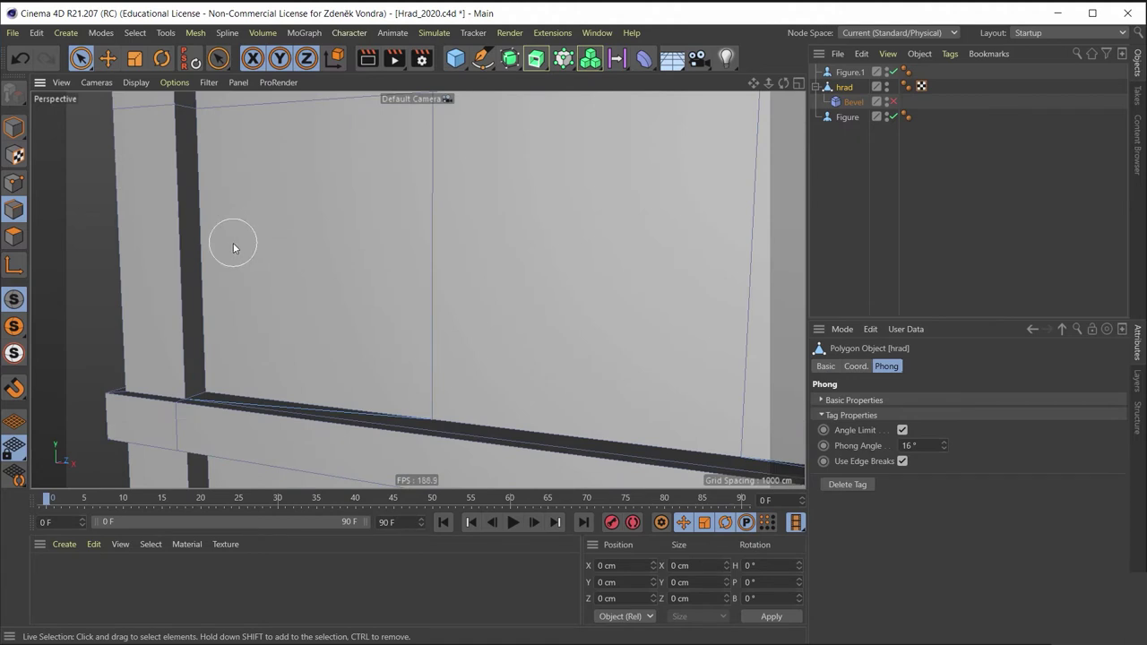
Step: Use Loop/Path Cut to commit a horizontal loop at 74.605% across the upper wall
key("k")
key("l")
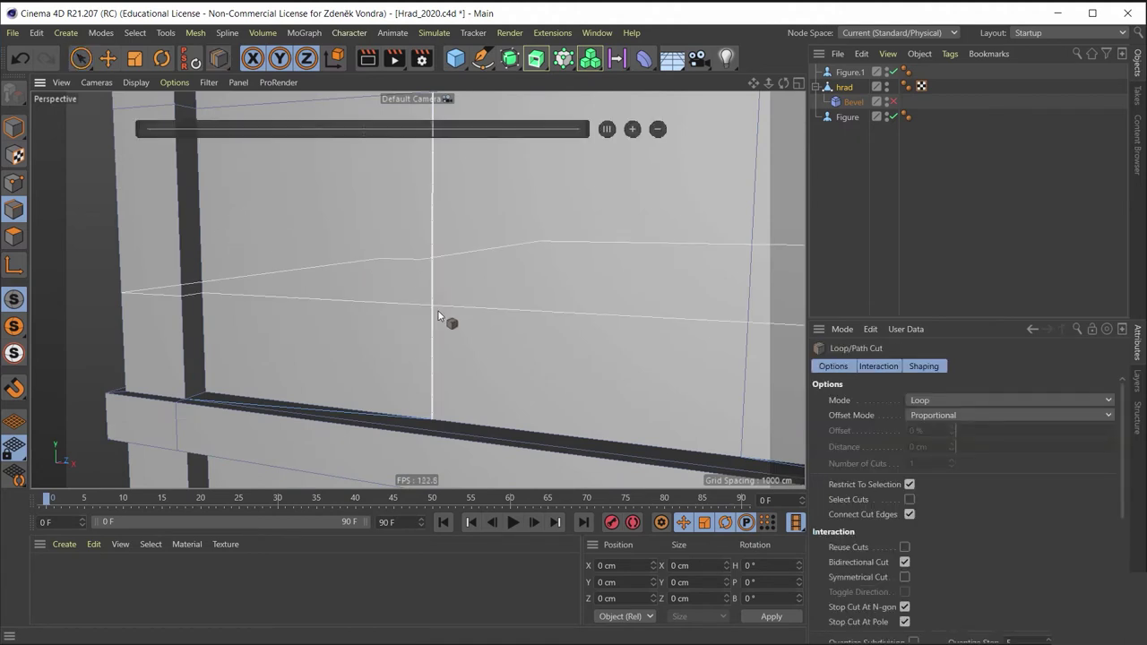
scroll(437, 333, "down", 3)
scroll(435, 329, "down", 3)
scroll(448, 327, "down", 3)
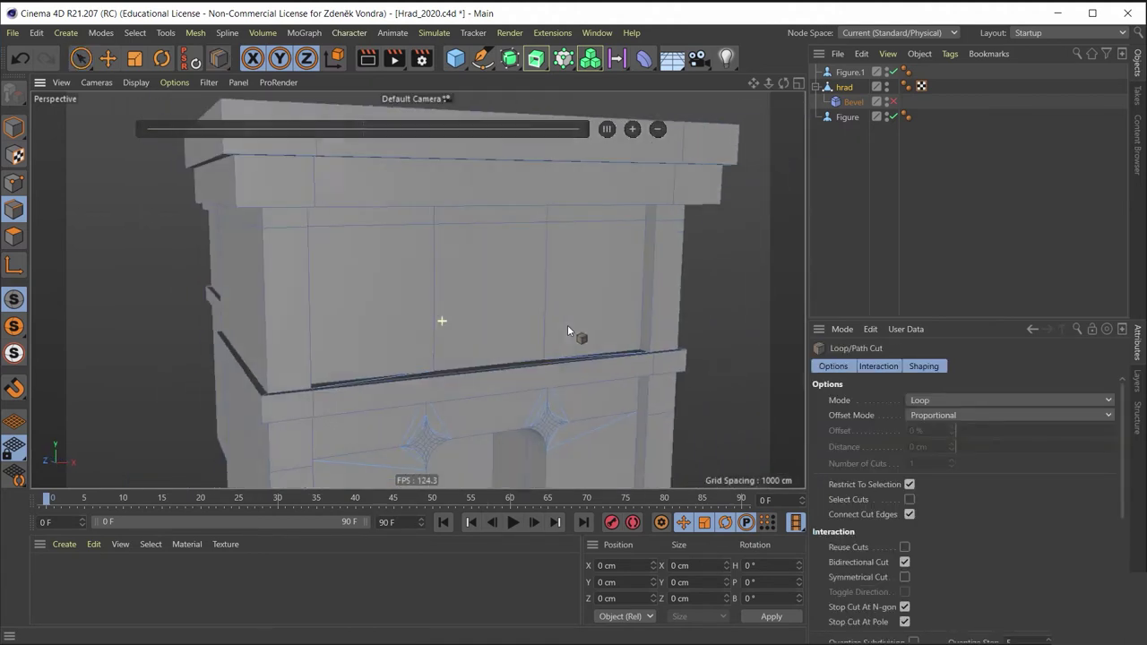
scroll(534, 321, "up", 3)
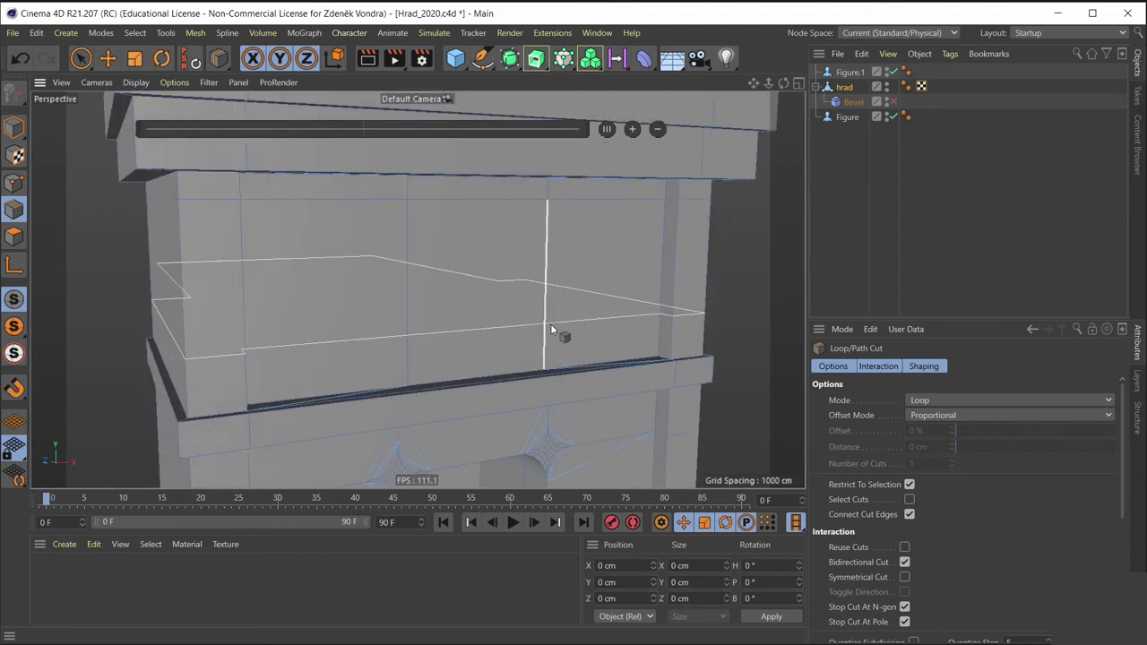
mouse_move(550, 321)
left_mouse_down("alt")
mouse_move(610, 306)
mouse_move(596, 304)
left_mouse_up("alt")
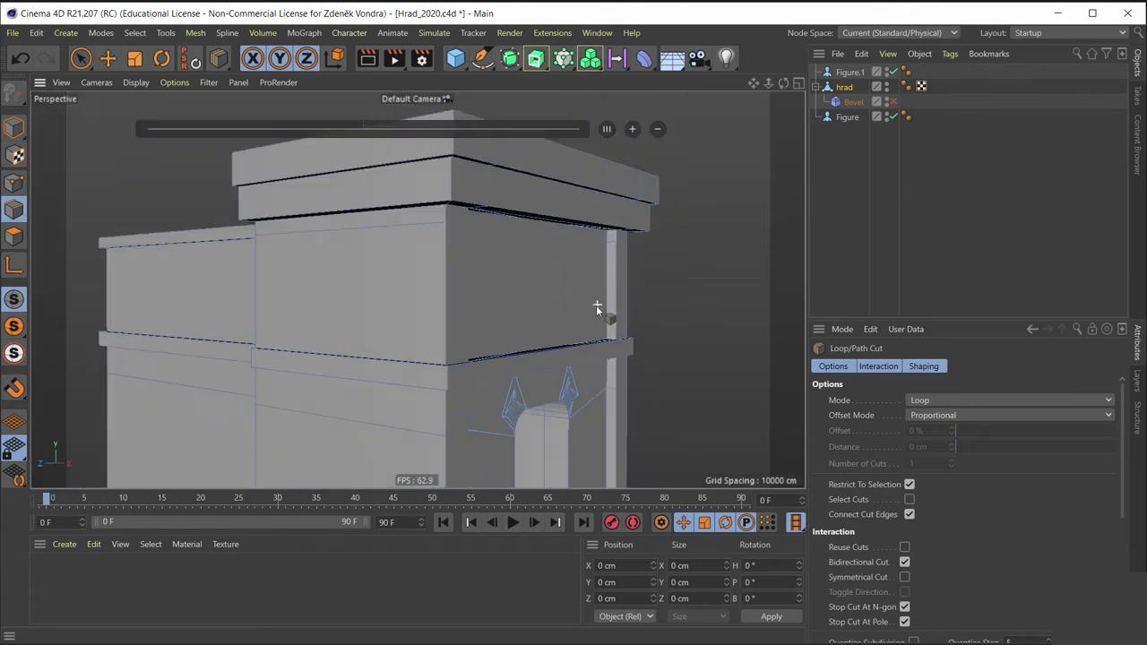
left_click(565, 323)
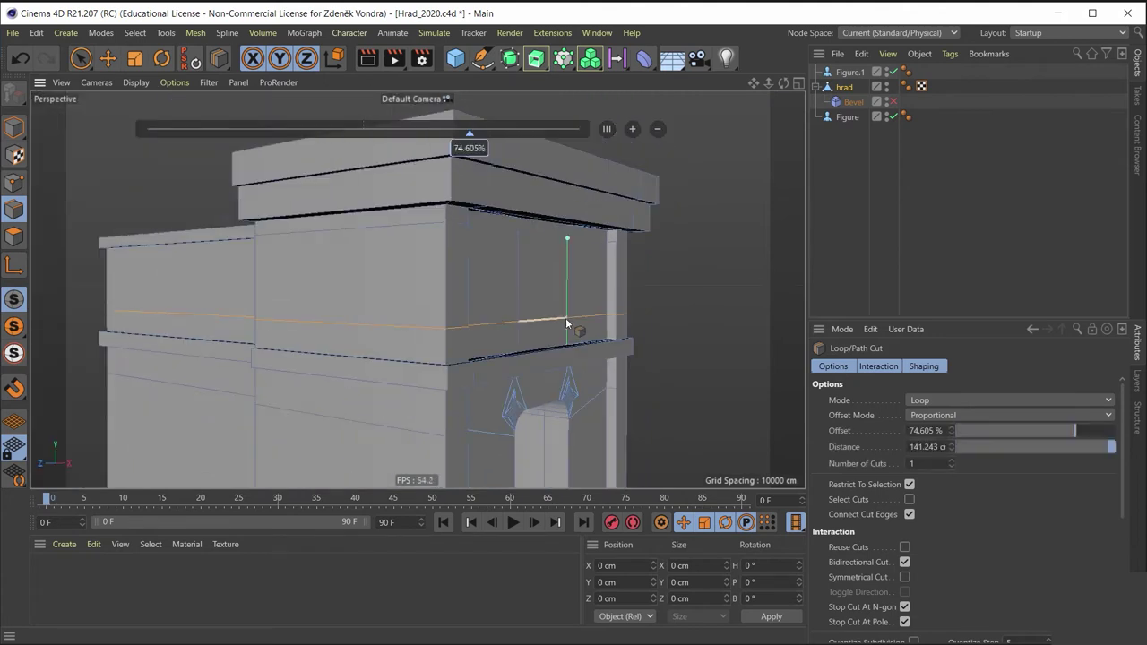
Step: Inspect the new horizontal loop between the cornice and ledge band from several angles
left_click_drag(578, 315, 437, 334, "alt")
scroll(437, 313, "up", 1)
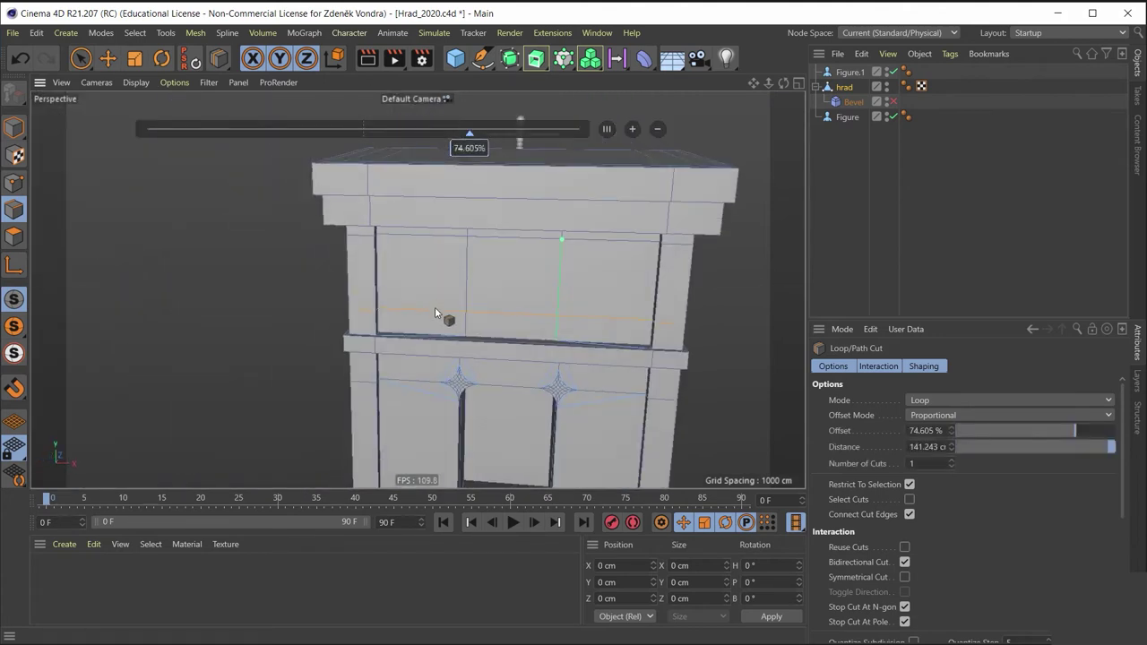
scroll(501, 313, "up", 3)
scroll(573, 312, "down", 2)
left_click_drag(588, 310, 627, 302, "alt")
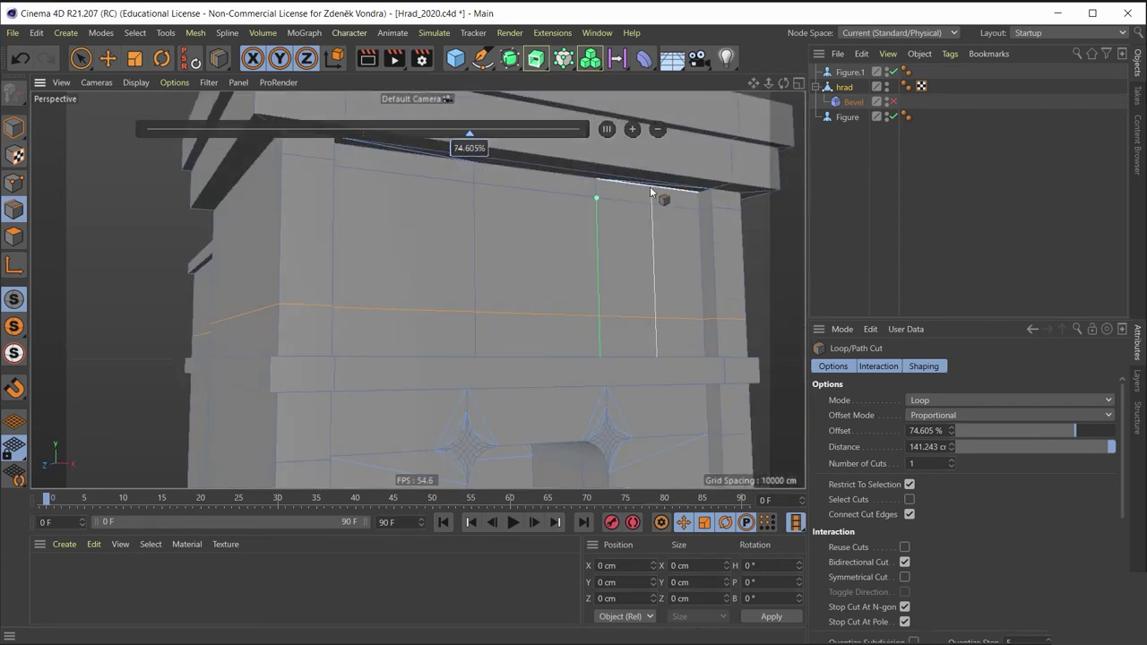
mouse_move(622, 261)
left_mouse_down("alt")
mouse_move(486, 311)
mouse_move(419, 365)
mouse_move(371, 333)
mouse_move(547, 346)
mouse_move(596, 313)
mouse_move(556, 316)
left_mouse_up("alt")
scroll(549, 341, "down", 3)
scroll(571, 312, "up", 2)
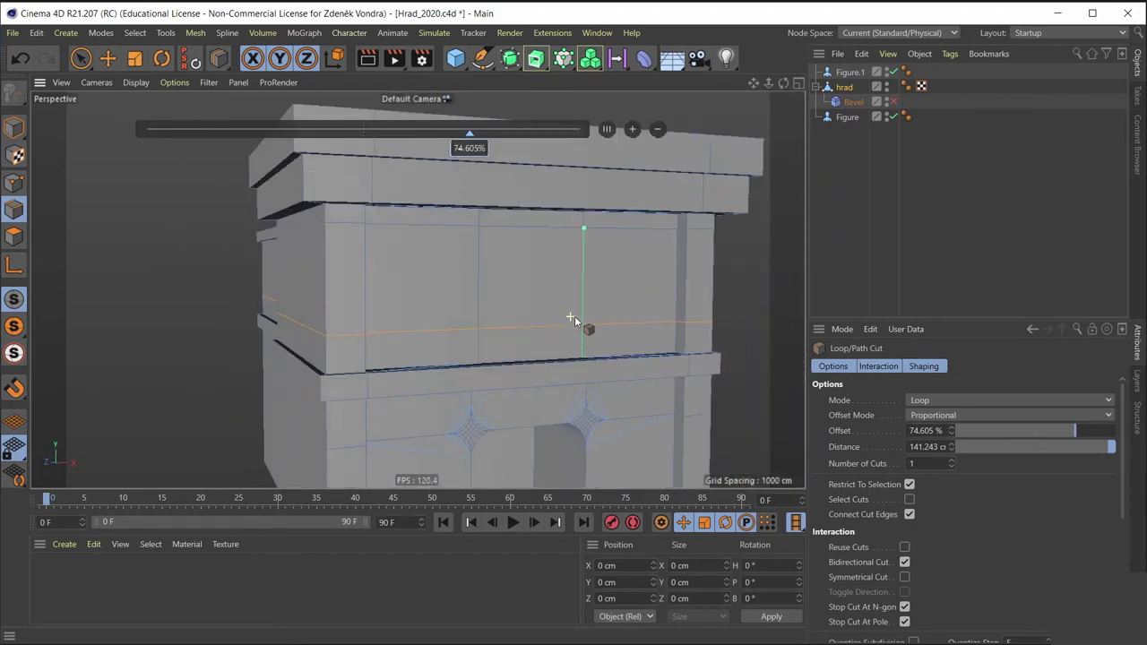
scroll(567, 312, "up", 2)
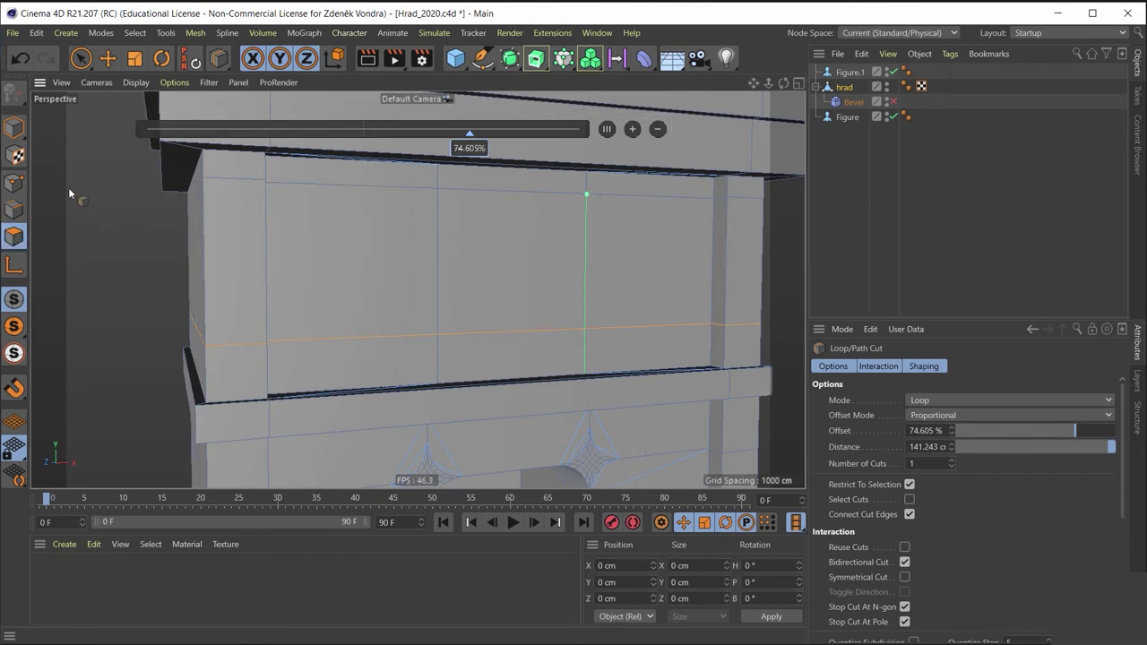
left_click(80, 58)
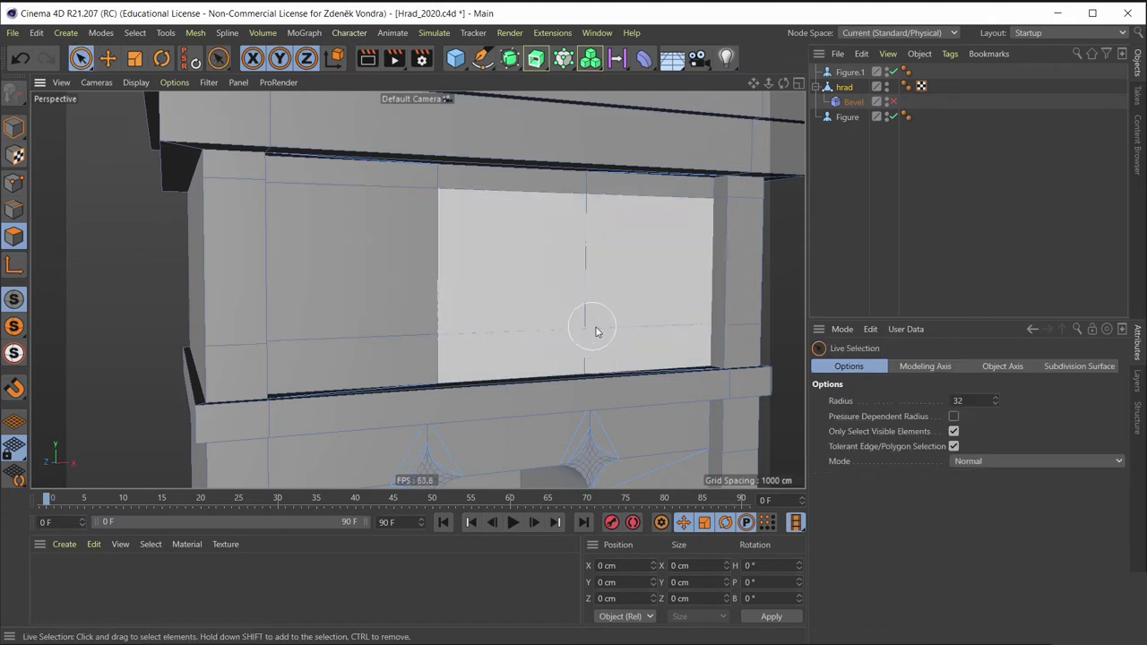
Step: Paint-select the nine upper wall polygons, undoing a stray single-polygon selection
left_click_drag(596, 325, 386, 298)
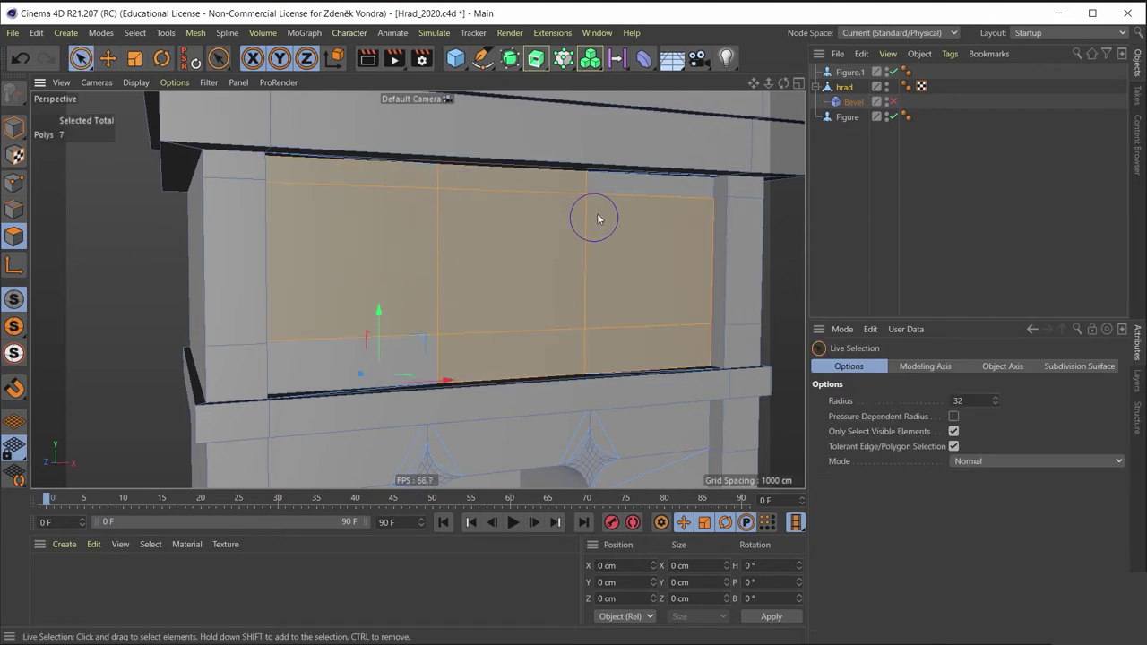
scroll(453, 304, "up", 2)
scroll(430, 335, "up", 2)
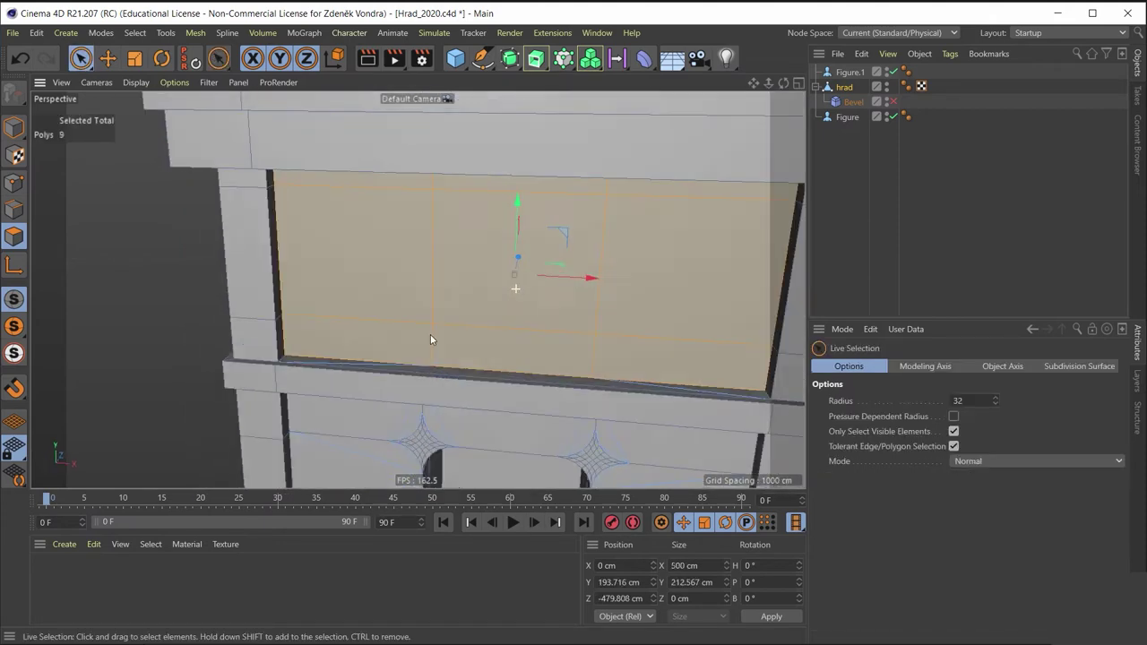
scroll(484, 305, "up", 2)
scroll(525, 291, "up", 1)
left_click_drag(525, 291, 583, 243, "alt")
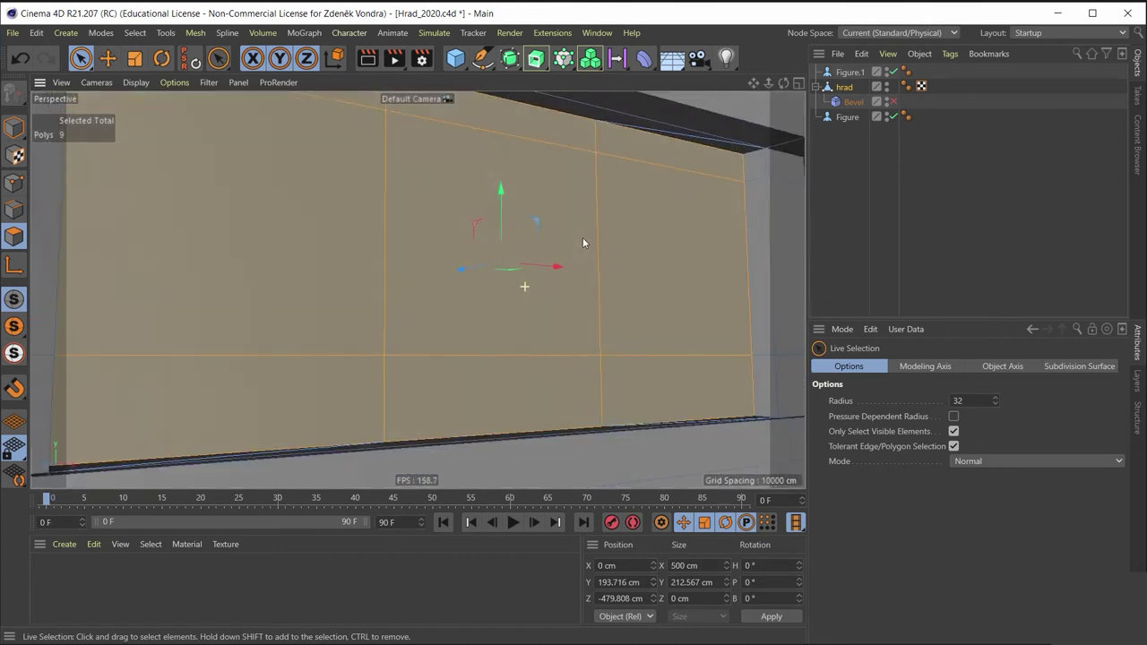
right_click(546, 269)
left_click(534, 260)
left_click(498, 246)
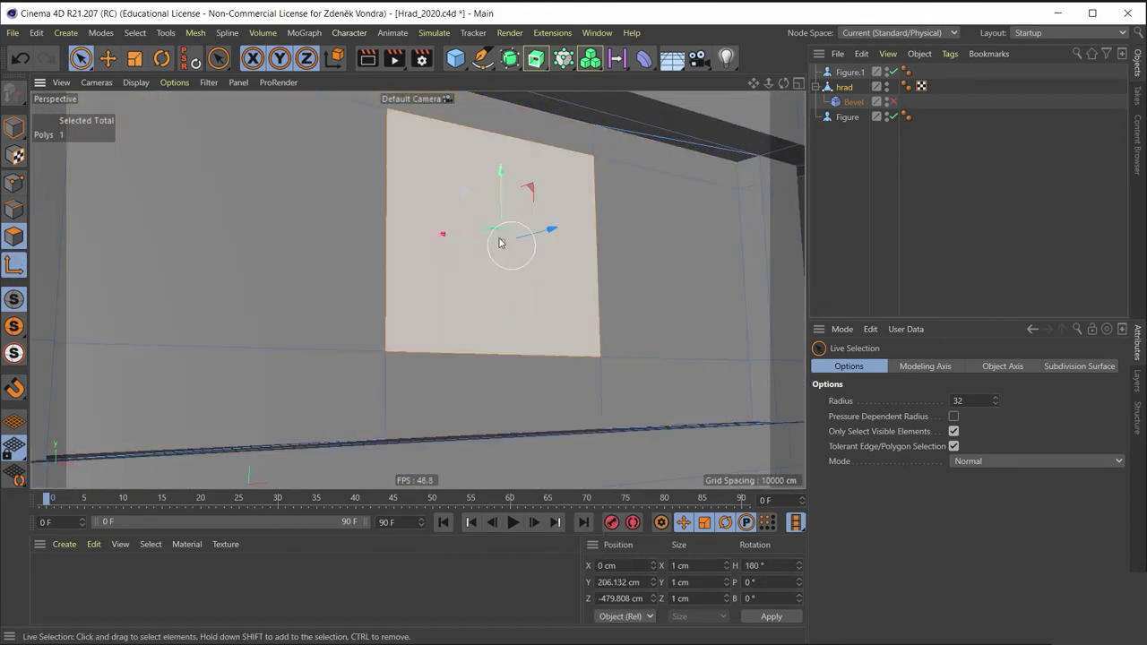
key("ctrl+z")
Step: Loop-cut the selected panels with 2 cuts at 33.333%, giving a 15-polygon grid
key("k")
key("l")
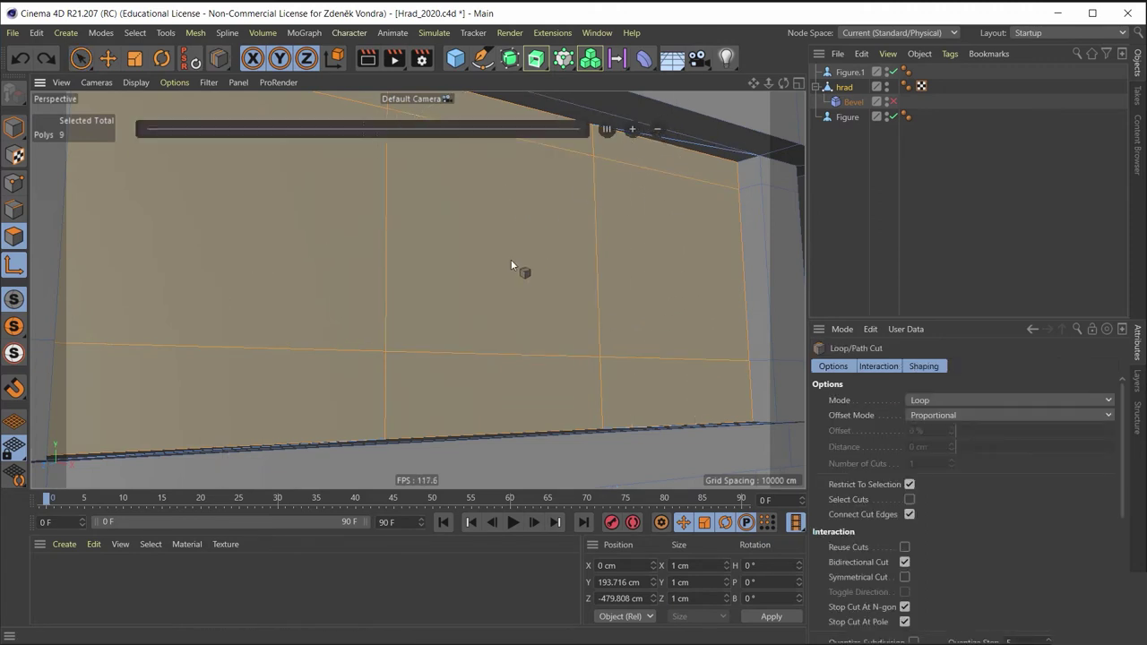
left_click(462, 355)
scroll(463, 359, "down", 3)
mouse_move(466, 357)
left_mouse_down("alt")
mouse_move(477, 296)
mouse_move(461, 305)
left_mouse_up("alt")
scroll(526, 247, "up", 3)
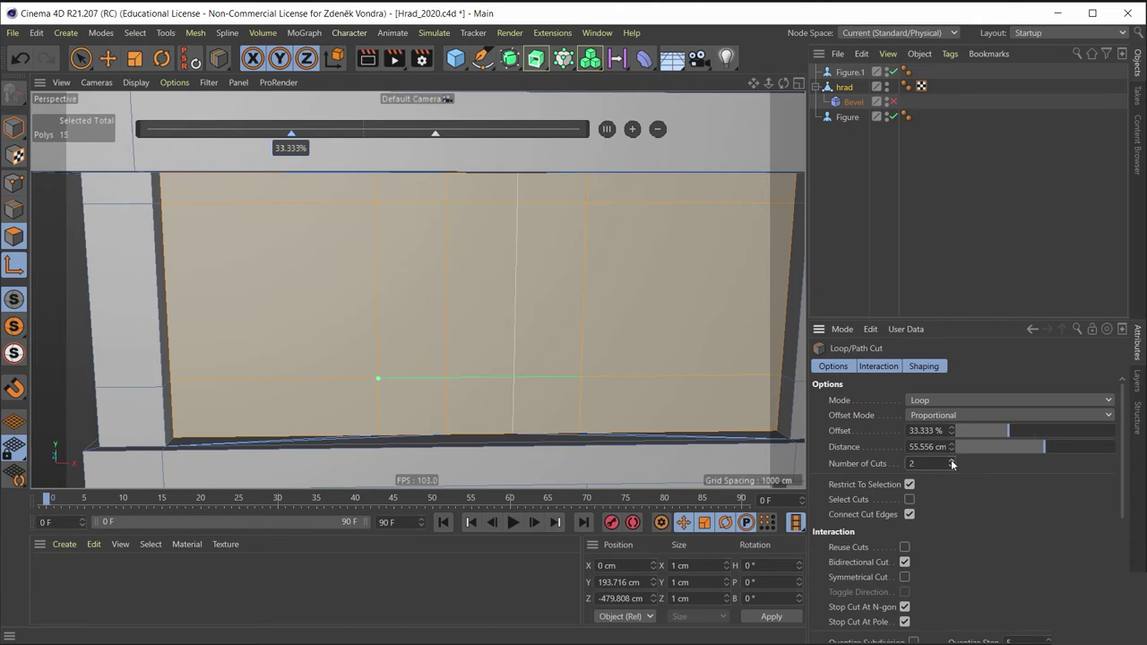
scroll(657, 421, "down", 3)
mouse_move(657, 421)
left_mouse_down("alt")
mouse_move(703, 393)
mouse_move(676, 382)
left_mouse_up("alt")
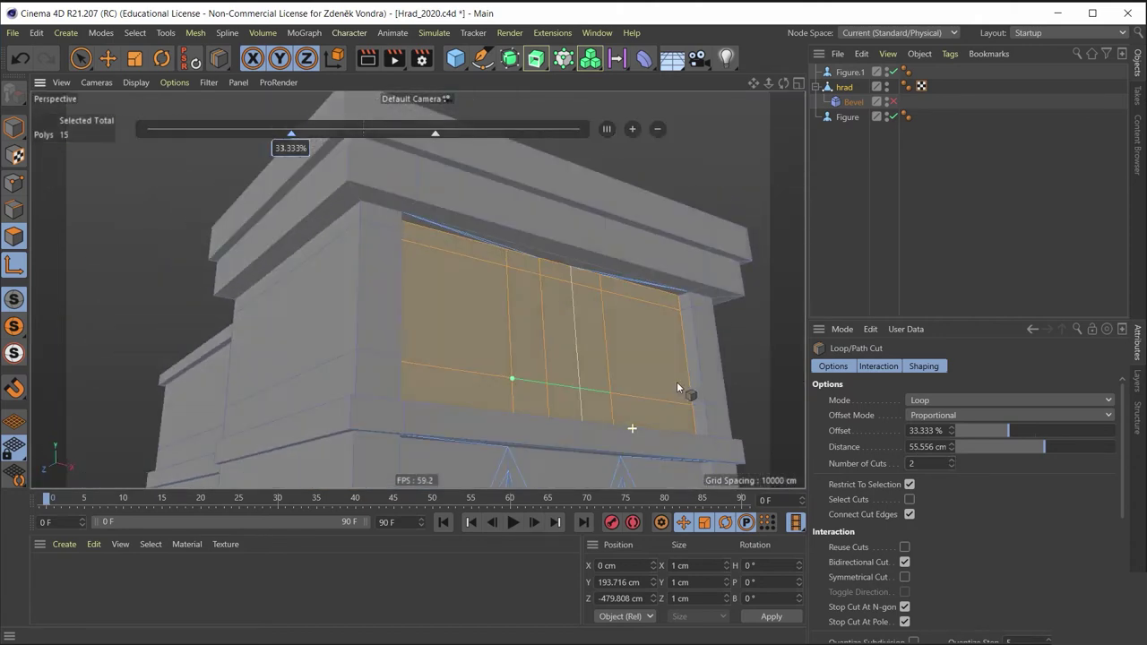
scroll(626, 478, "up", 3)
mouse_move(625, 477)
left_mouse_down("alt")
mouse_move(551, 403)
mouse_move(589, 378)
mouse_move(323, 276)
left_mouse_up("alt")
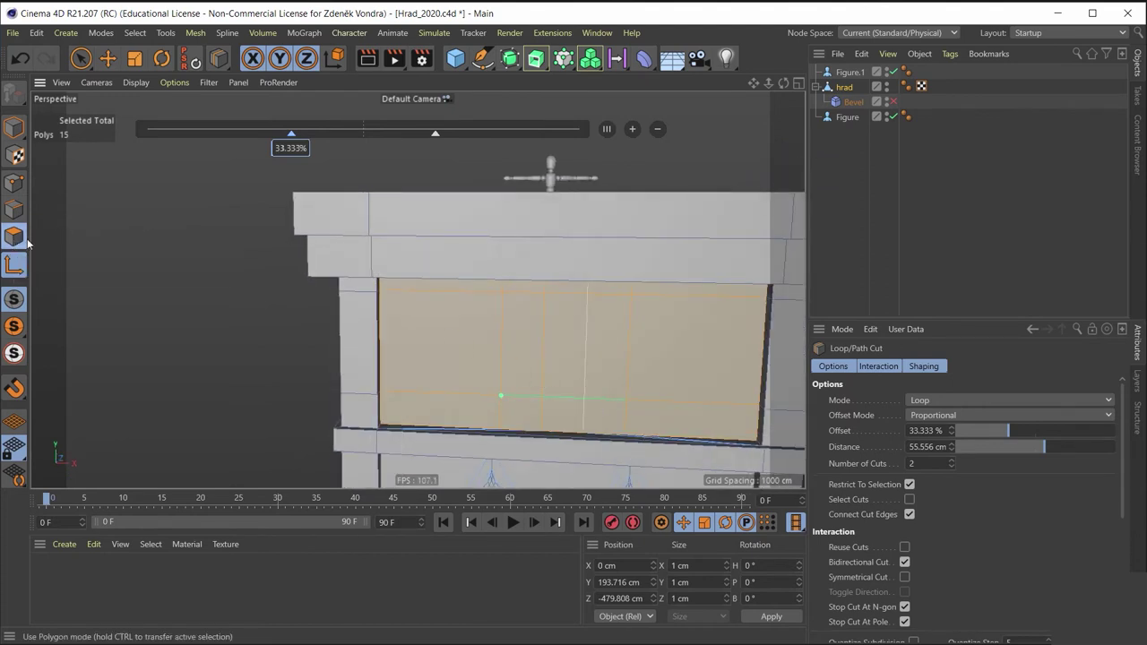
mouse_move(280, 329)
left_mouse_down("alt")
mouse_move(373, 321)
mouse_move(543, 365)
mouse_move(533, 360)
left_mouse_up("alt")
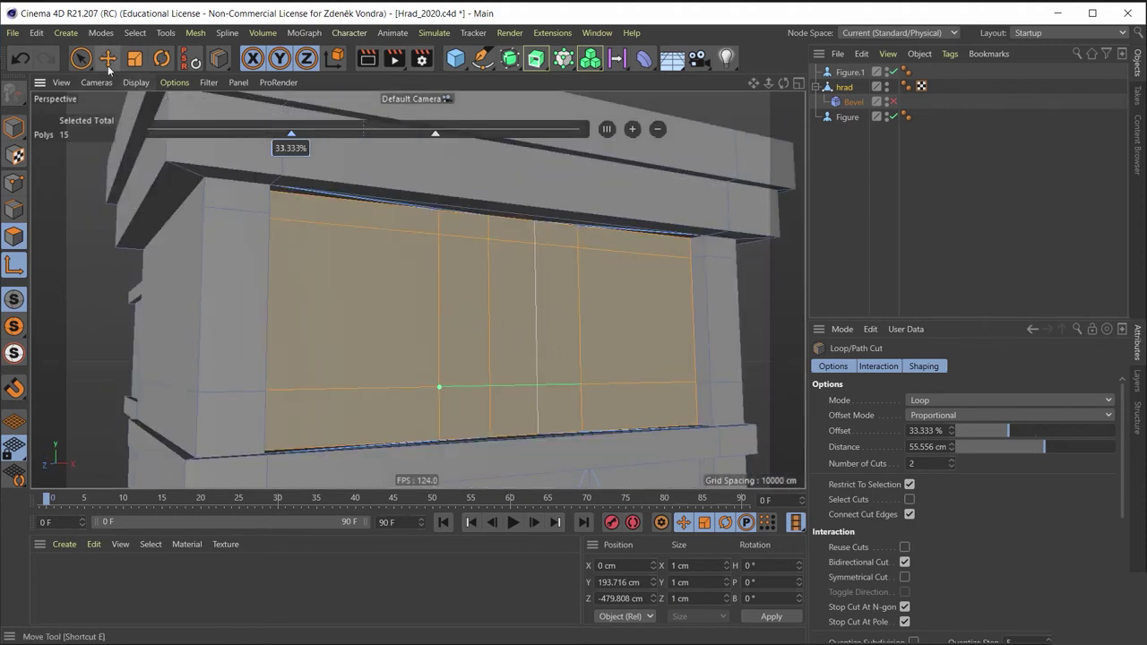
Step: Paint-select two narrow polygons on the left and right of the upper wall and check the selection
left_click(81, 58)
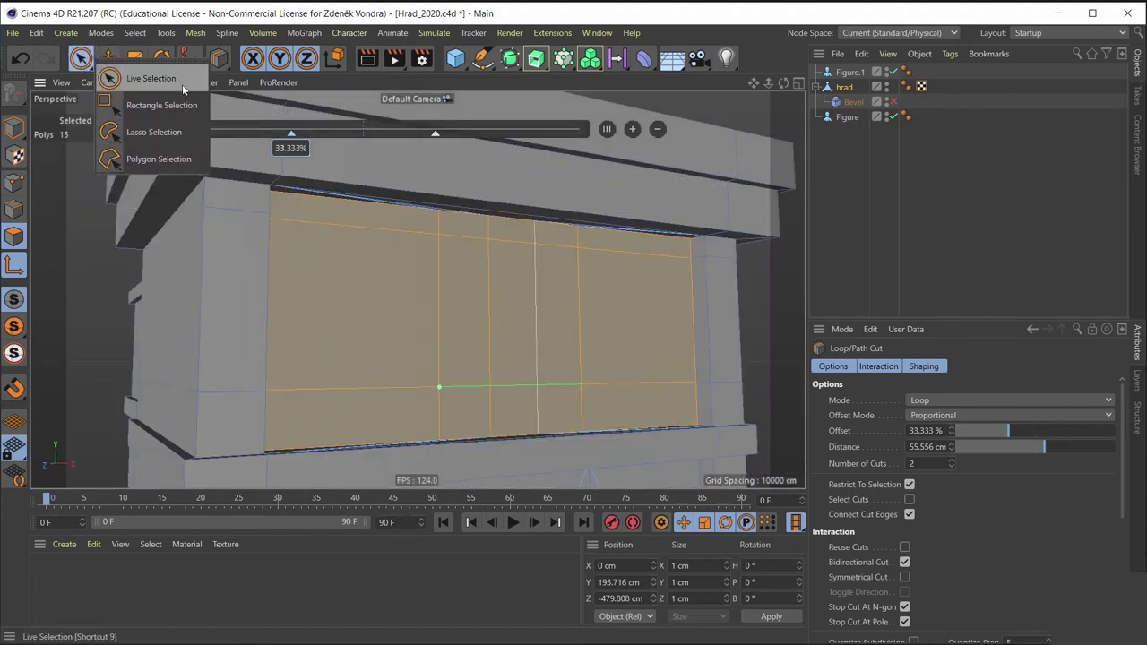
left_click(150, 78)
scroll(537, 323, "up", 5)
scroll(466, 321, "up", 5)
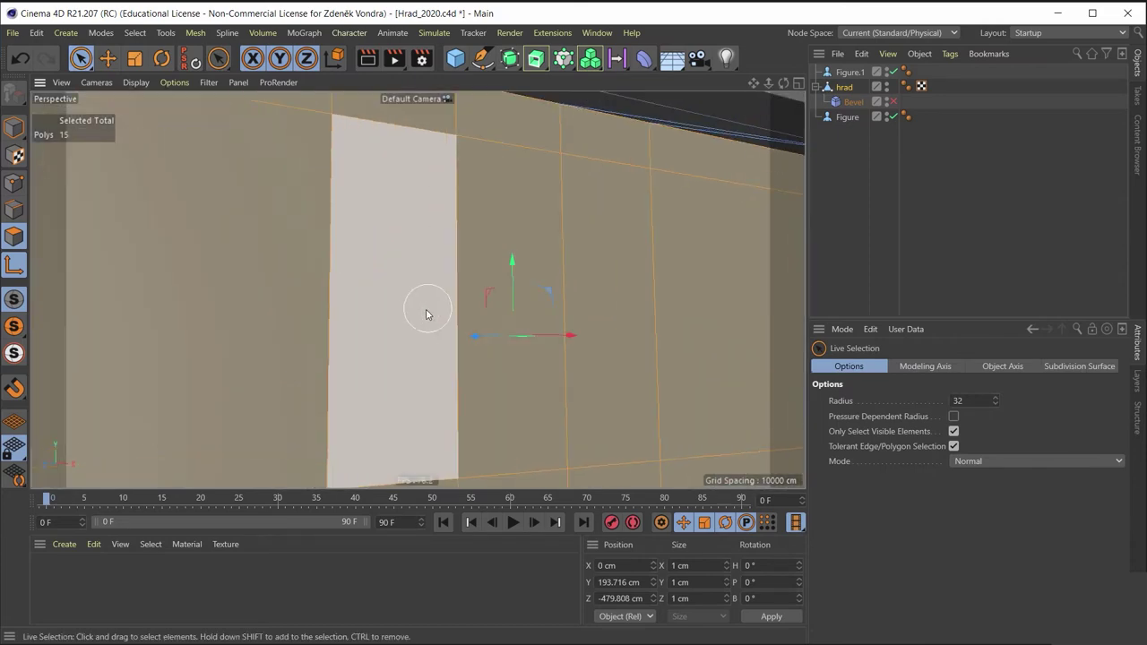
left_click(416, 243)
left_click(614, 238, "shift")
scroll(606, 286, "down", 3)
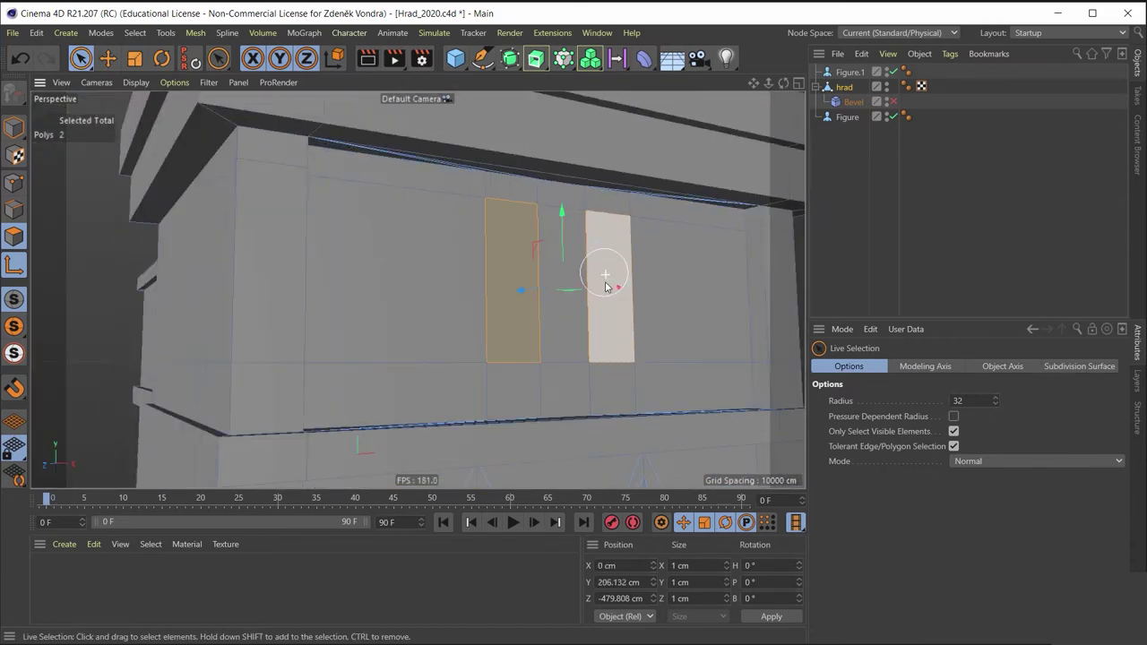
mouse_move(605, 287)
left_mouse_down("alt")
mouse_move(601, 398)
mouse_move(538, 399)
mouse_move(452, 231)
left_mouse_up("alt")
scroll(537, 400, "down", 3)
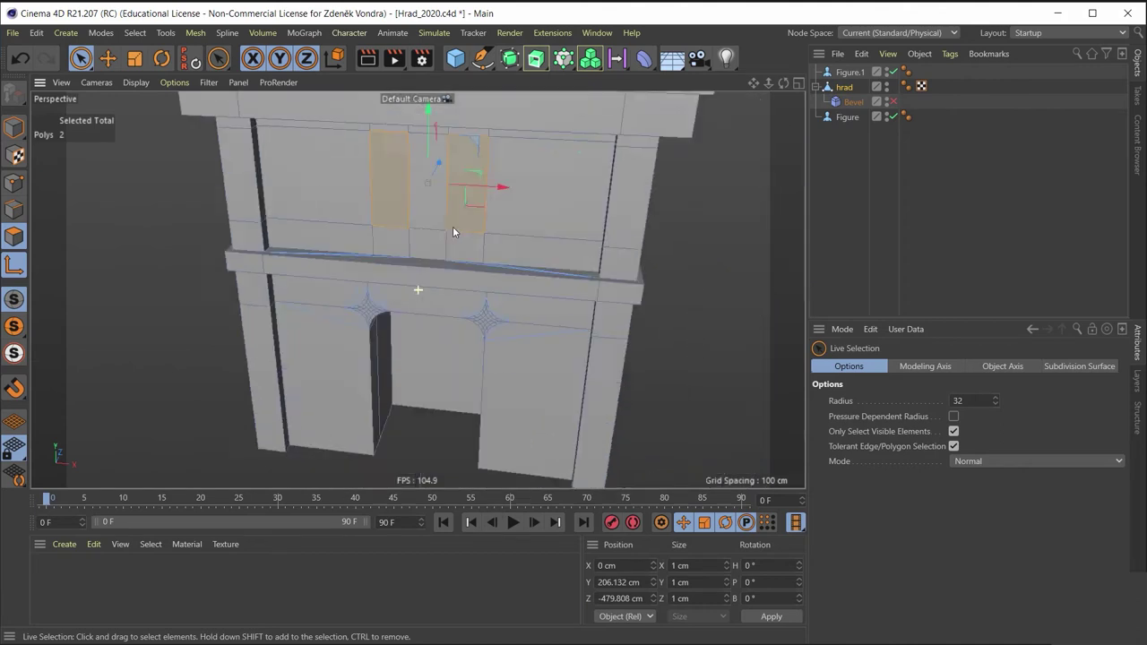
scroll(452, 231, "up", 2)
left_click_drag(486, 185, 532, 167, "alt")
scroll(452, 170, "up", 2)
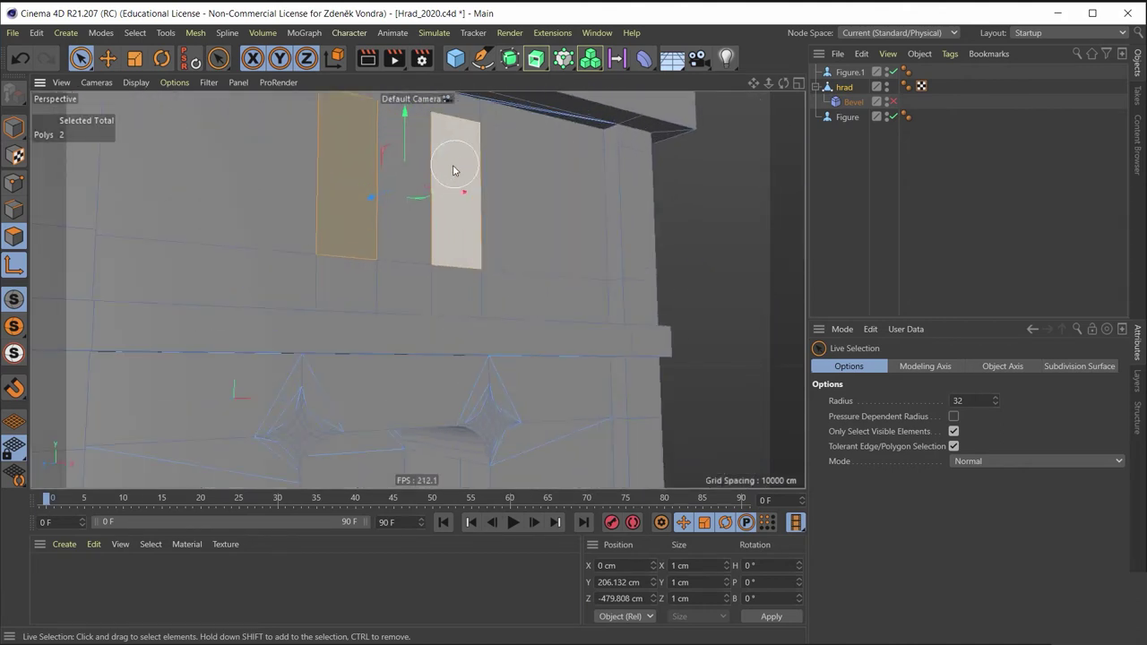
scroll(364, 176, "up", 1)
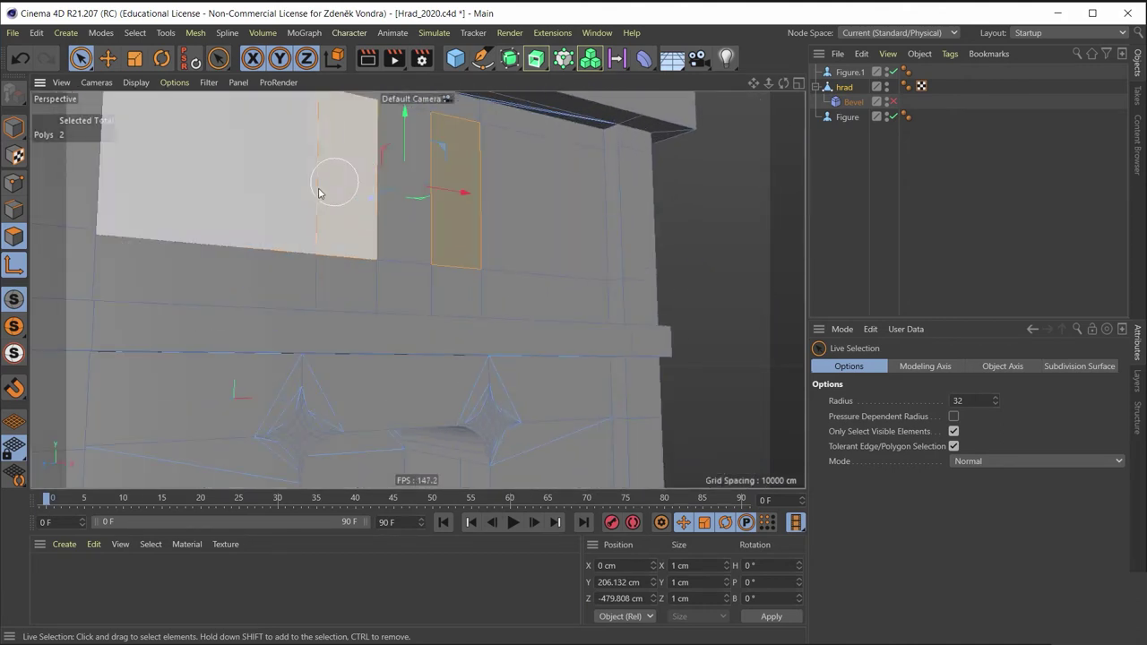
scroll(343, 348, "down", 3)
Step: Move the two selected door polygons along Z so their faces sit at Z -494.775 cm
left_click_drag(344, 348, 328, 312, "alt")
scroll(328, 312, "up", 2)
left_click_drag(374, 181, 443, 315, "alt")
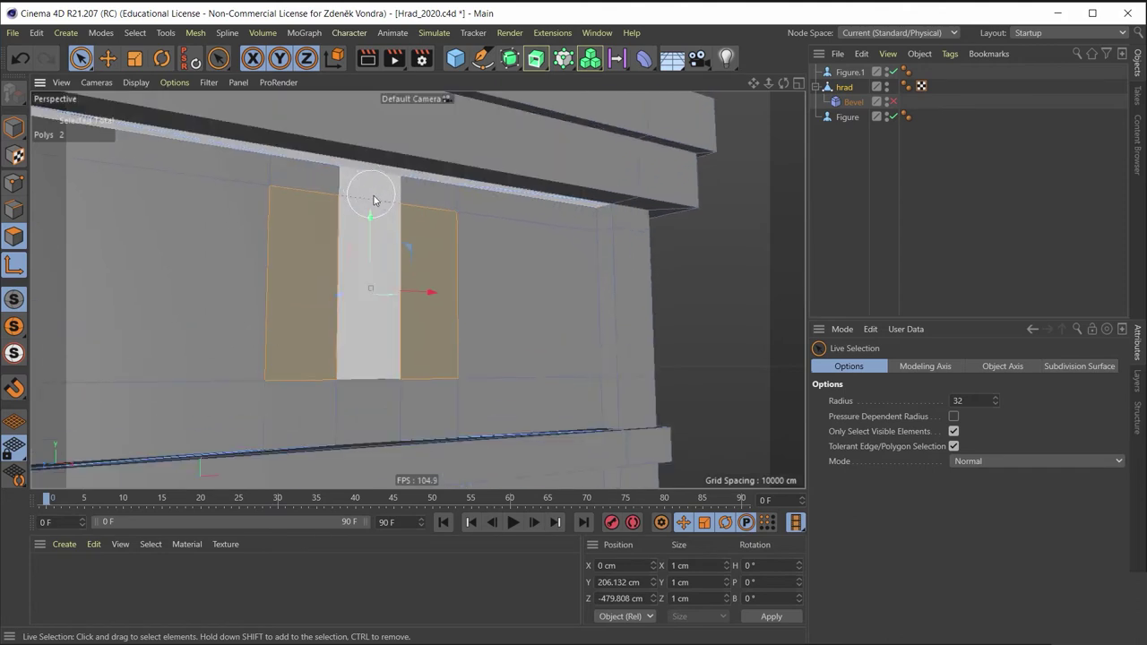
scroll(360, 360, "up", 2)
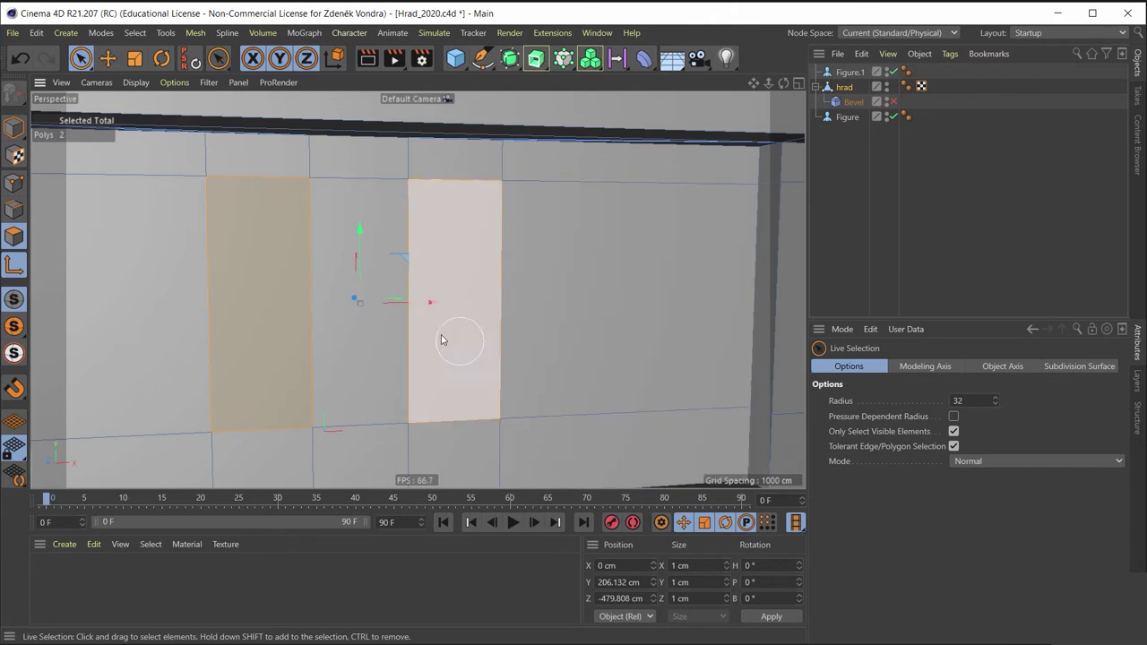
mouse_move(441, 339)
left_mouse_down("alt")
mouse_move(409, 357)
mouse_move(444, 367)
left_mouse_up("alt")
scroll(351, 320, "up", 2)
scroll(361, 319, "up", 2)
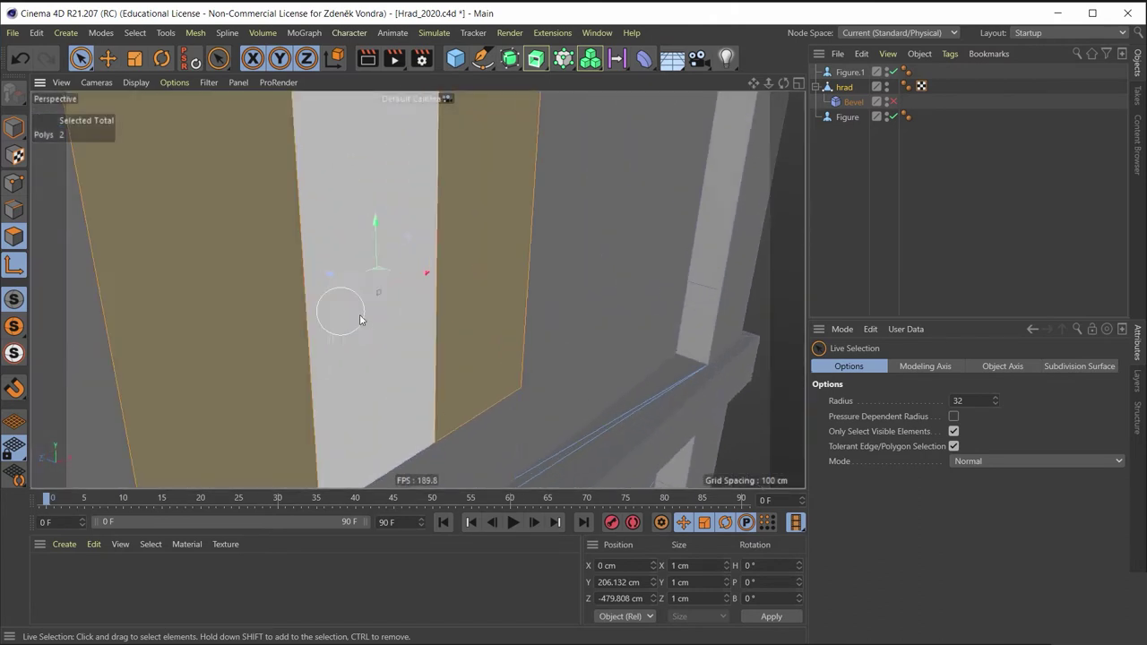
left_click_drag(349, 278, 378, 304)
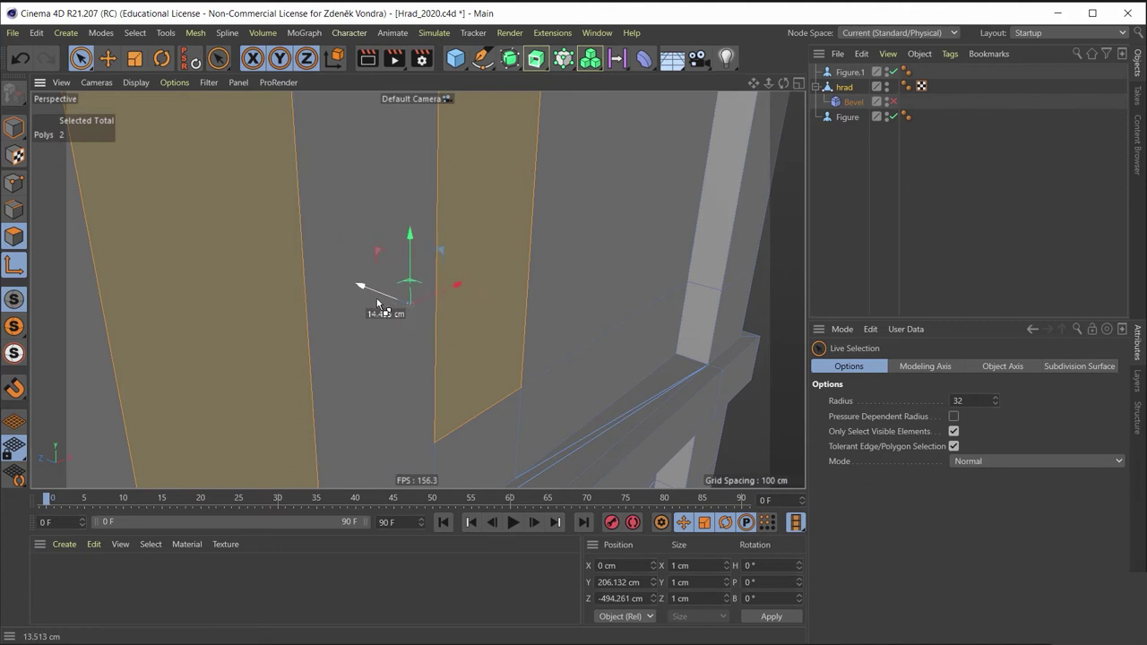
key("ctrl+z")
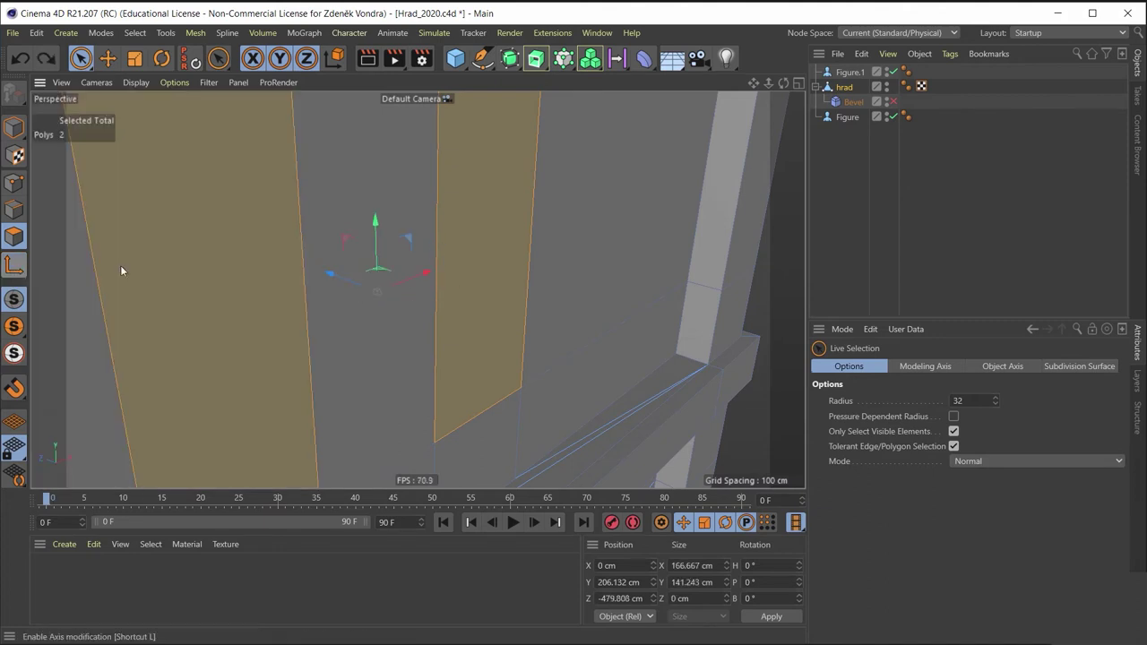
left_click_drag(340, 280, 362, 303)
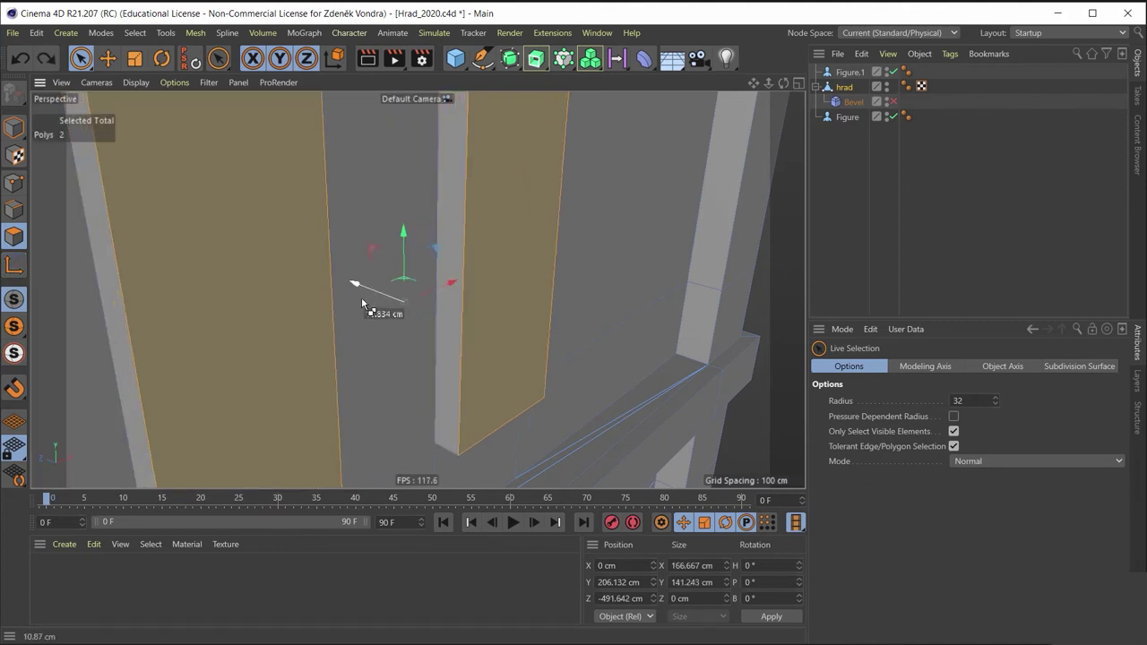
scroll(358, 303, "down", 3)
scroll(345, 297, "down", 2)
scroll(336, 300, "up", 3)
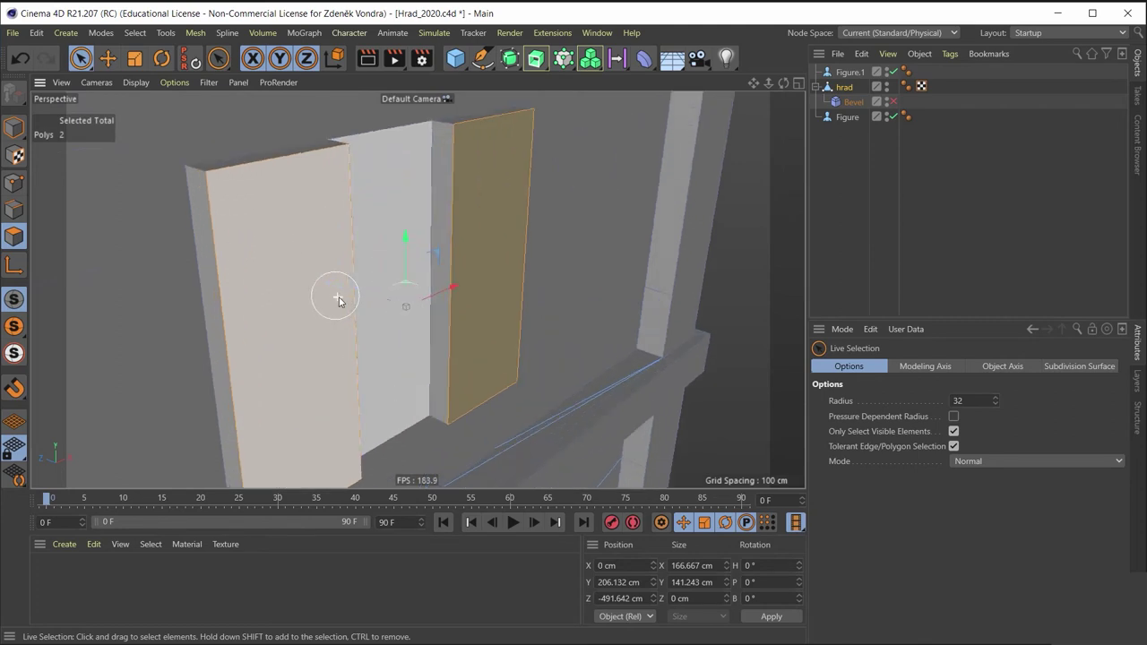
mouse_move(357, 297)
left_mouse_down()
mouse_move(346, 289)
mouse_move(362, 299)
mouse_move(335, 328)
mouse_move(299, 274)
mouse_move(333, 360)
mouse_move(413, 349)
mouse_move(393, 335)
left_mouse_up()
Step: Bevel the two selected door polygons with a small offset
key("m")
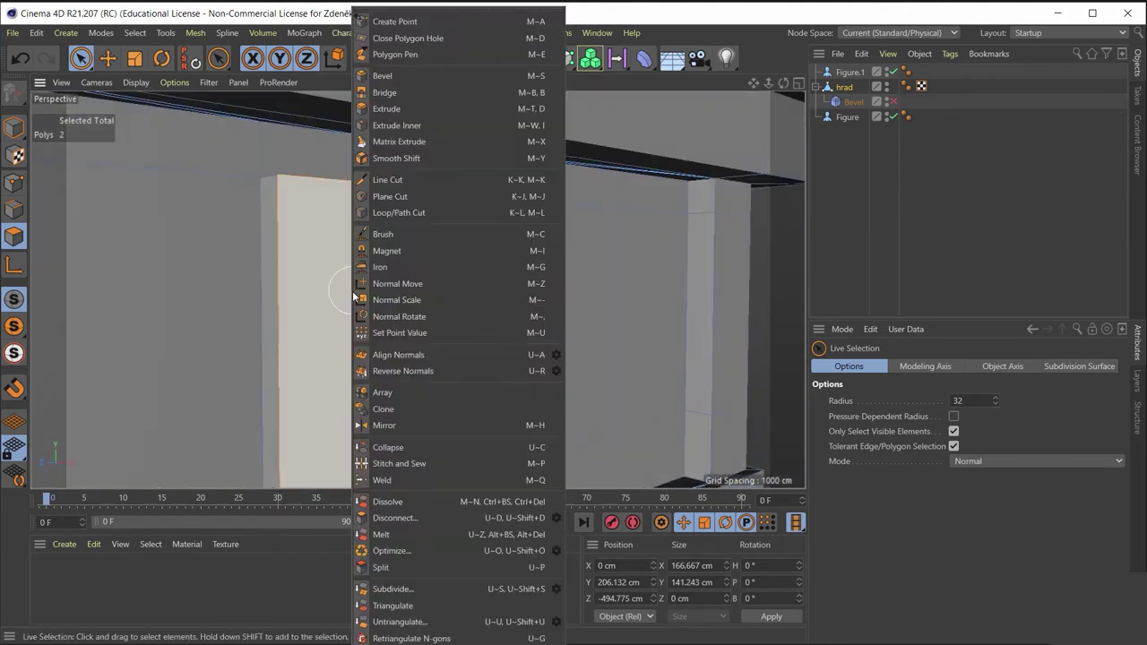
left_click(397, 77)
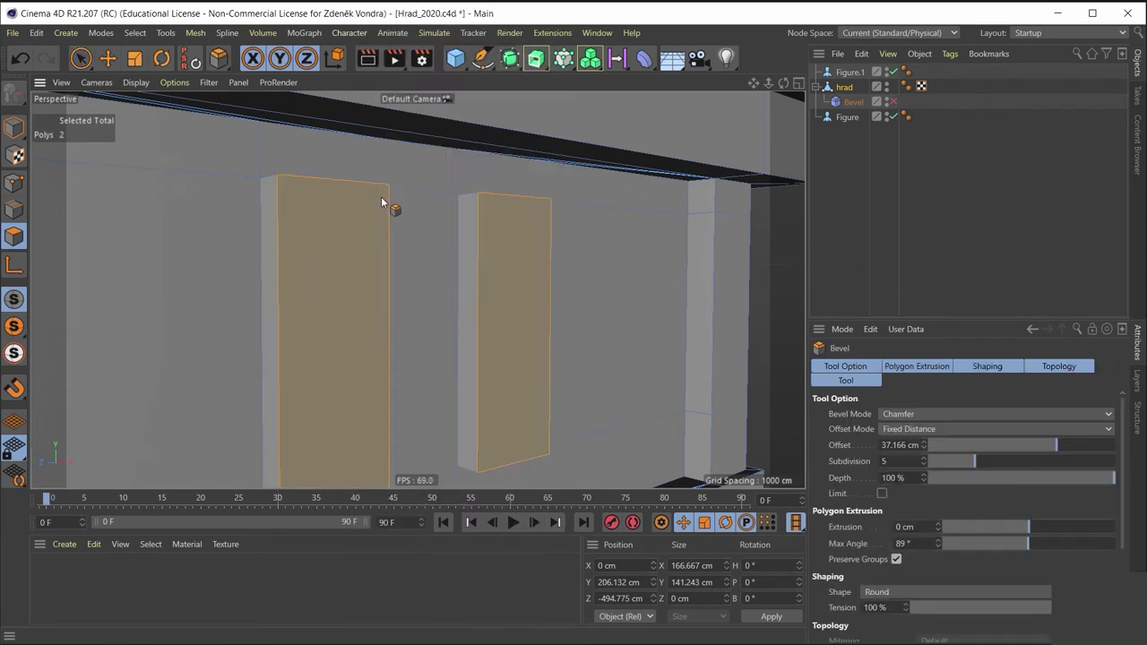
left_click_drag(371, 243, 382, 250)
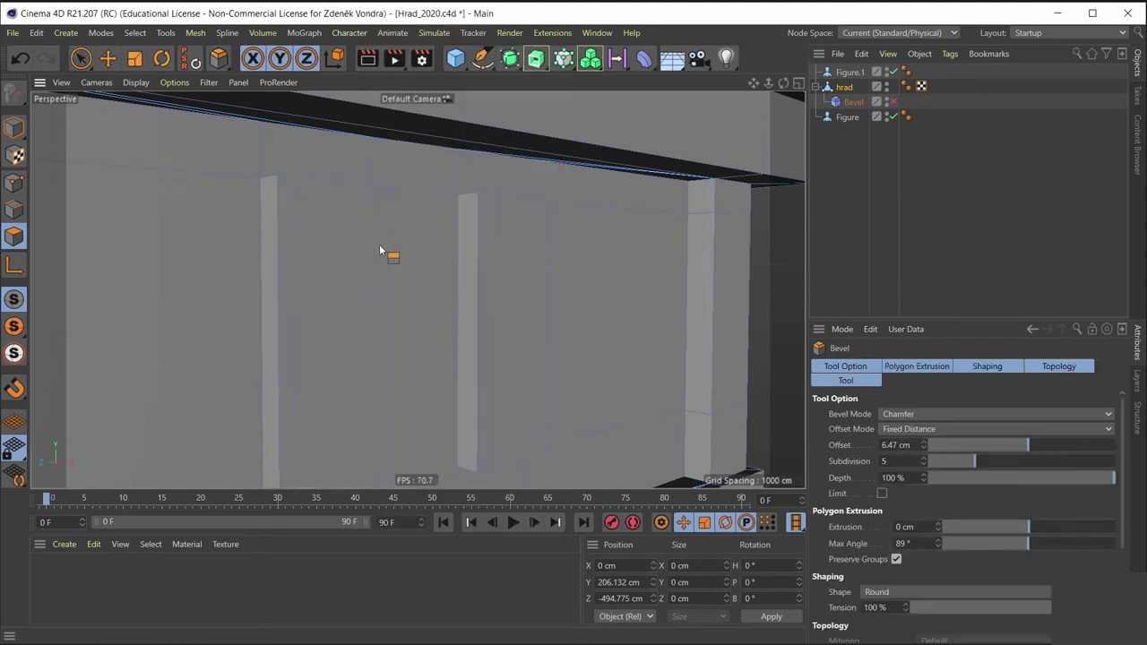
key("ctrl+z")
mouse_move(422, 367)
left_mouse_down("alt")
mouse_move(376, 429)
mouse_move(205, 167)
mouse_move(207, 288)
mouse_move(310, 350)
mouse_move(313, 366)
mouse_move(77, 236)
mouse_move(69, 119)
left_mouse_up("alt")
Step: Push the bevelled door polygons along Z to -500.87 cm and inspect them from several angles
left_click(108, 59)
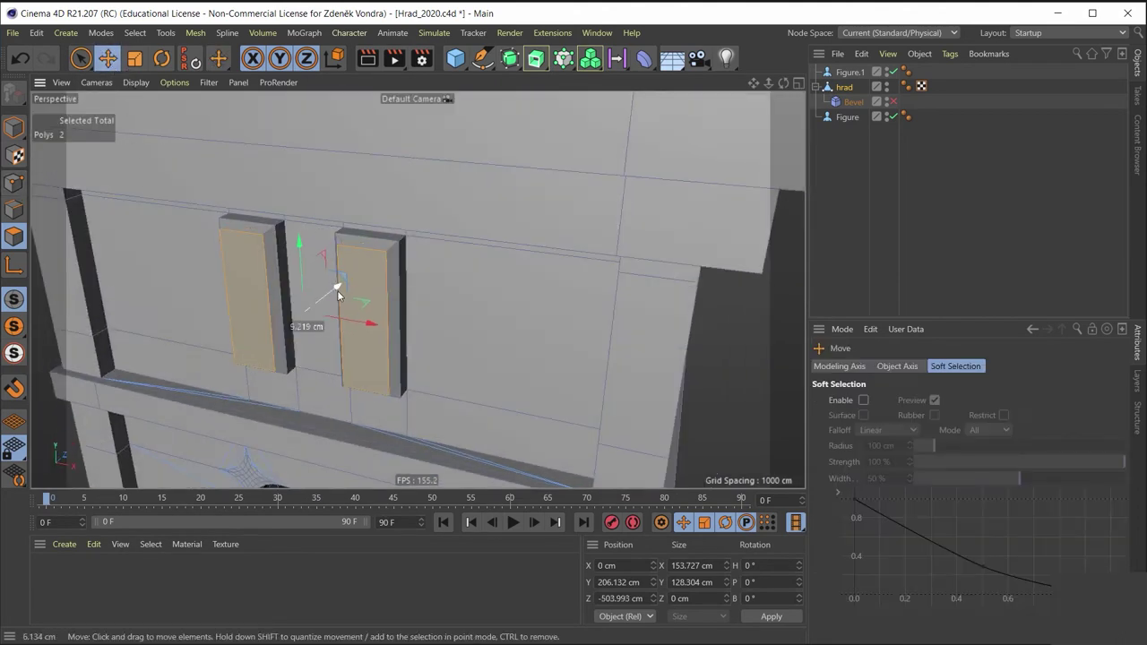
mouse_move(337, 290)
left_mouse_down()
mouse_move(348, 306)
mouse_move(364, 296)
mouse_move(321, 297)
mouse_move(323, 366)
mouse_move(387, 346)
mouse_move(374, 319)
mouse_move(452, 326)
mouse_move(319, 314)
mouse_move(397, 338)
left_mouse_up()
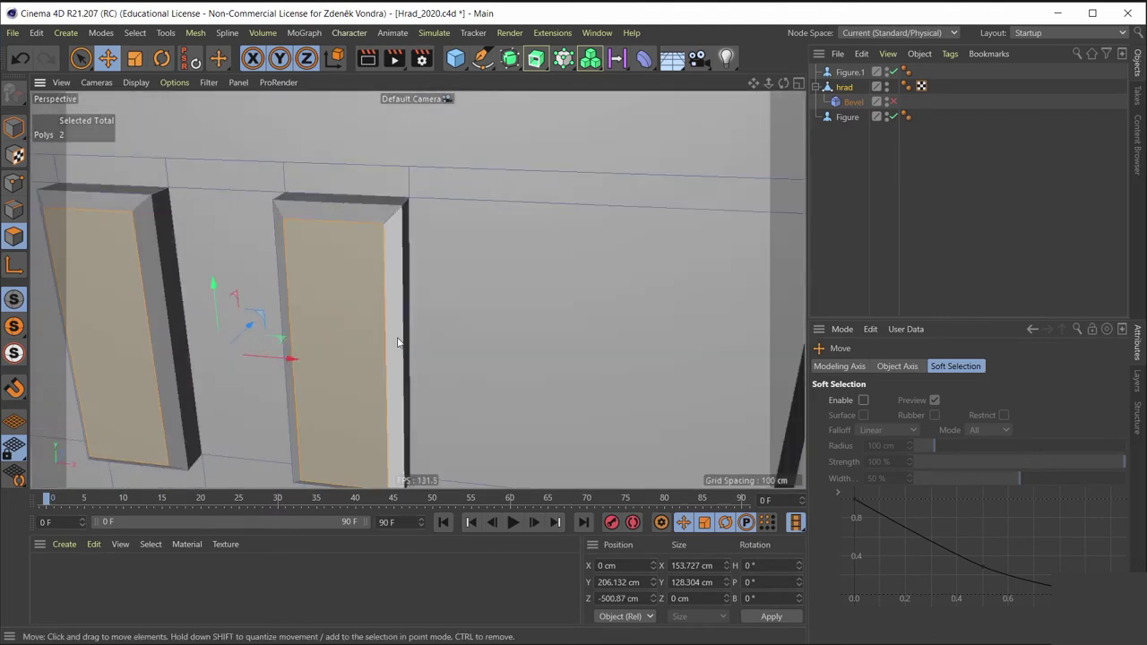
scroll(371, 358, "down", 5)
mouse_move(357, 428)
left_mouse_down("alt")
mouse_move(441, 382)
mouse_move(424, 182)
mouse_move(383, 151)
mouse_move(417, 290)
mouse_move(328, 331)
left_mouse_up("alt")
scroll(418, 289, "up", 3)
scroll(418, 290, "up", 3)
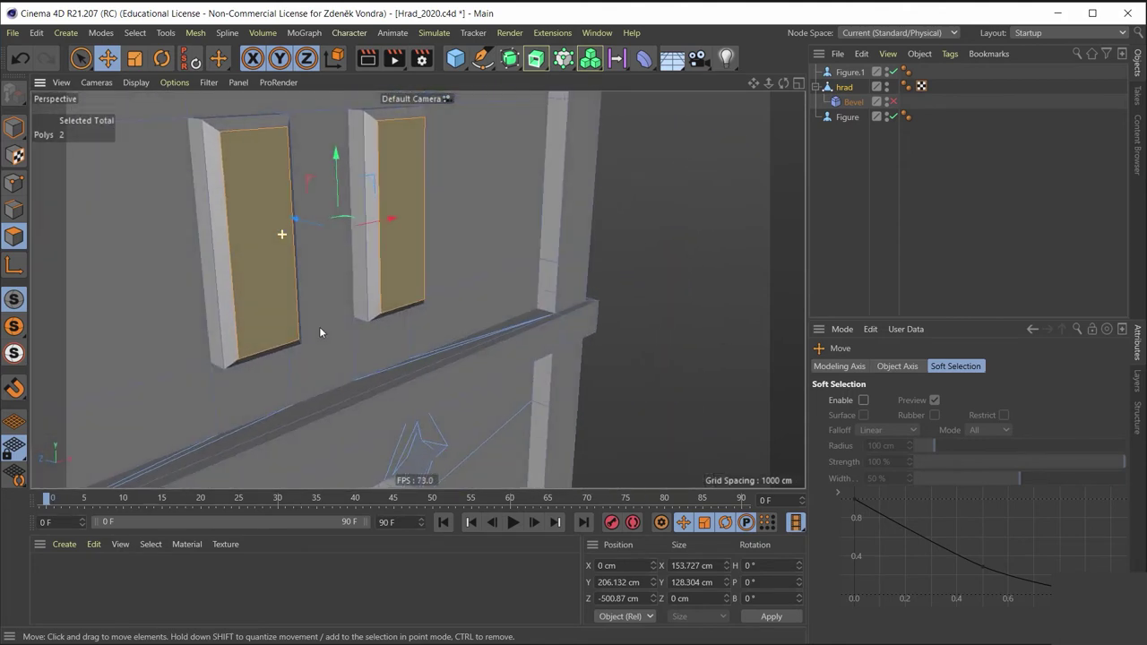
scroll(246, 194, "up", 2)
mouse_move(269, 163)
left_mouse_down("alt")
mouse_move(278, 205)
mouse_move(295, 199)
mouse_move(235, 259)
left_mouse_up("alt")
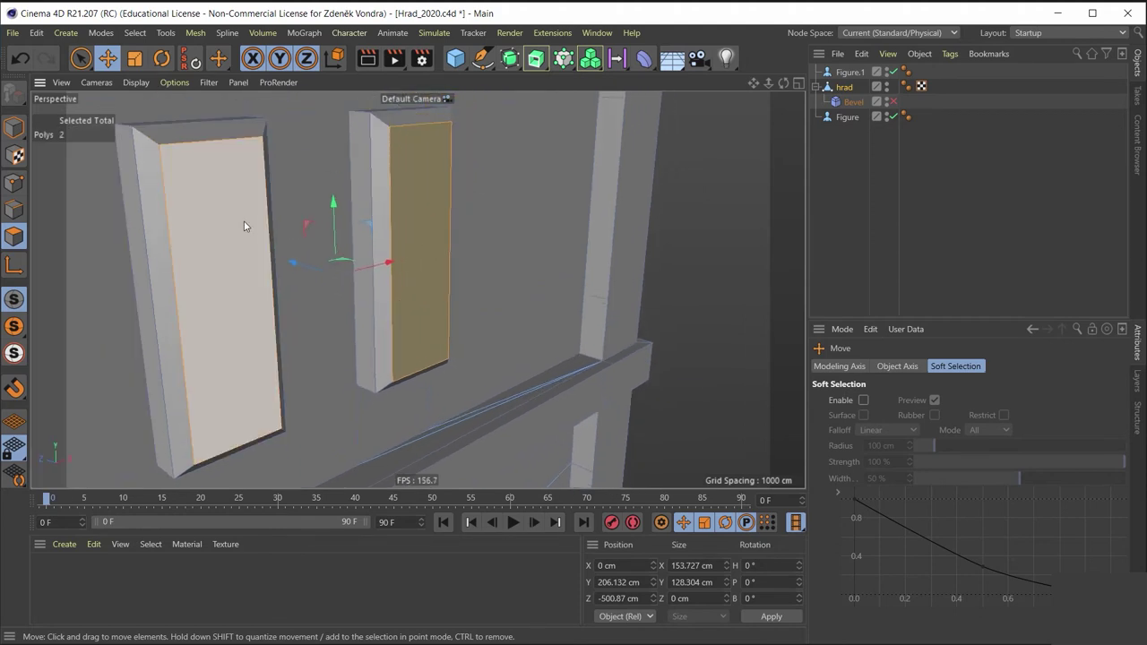
mouse_move(260, 310)
left_mouse_down("alt")
mouse_move(235, 342)
mouse_move(210, 248)
left_mouse_up("alt")
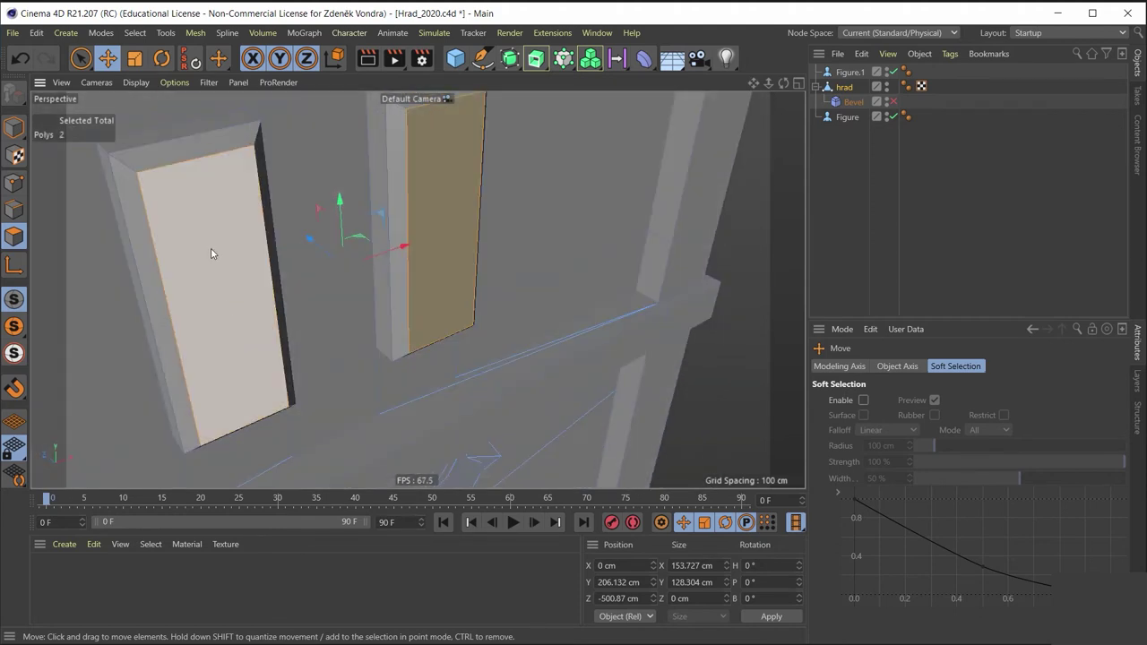
Step: Inset both window polygons with Extrude Inner at an 8.98 cm offset to form frames
right_click(212, 235)
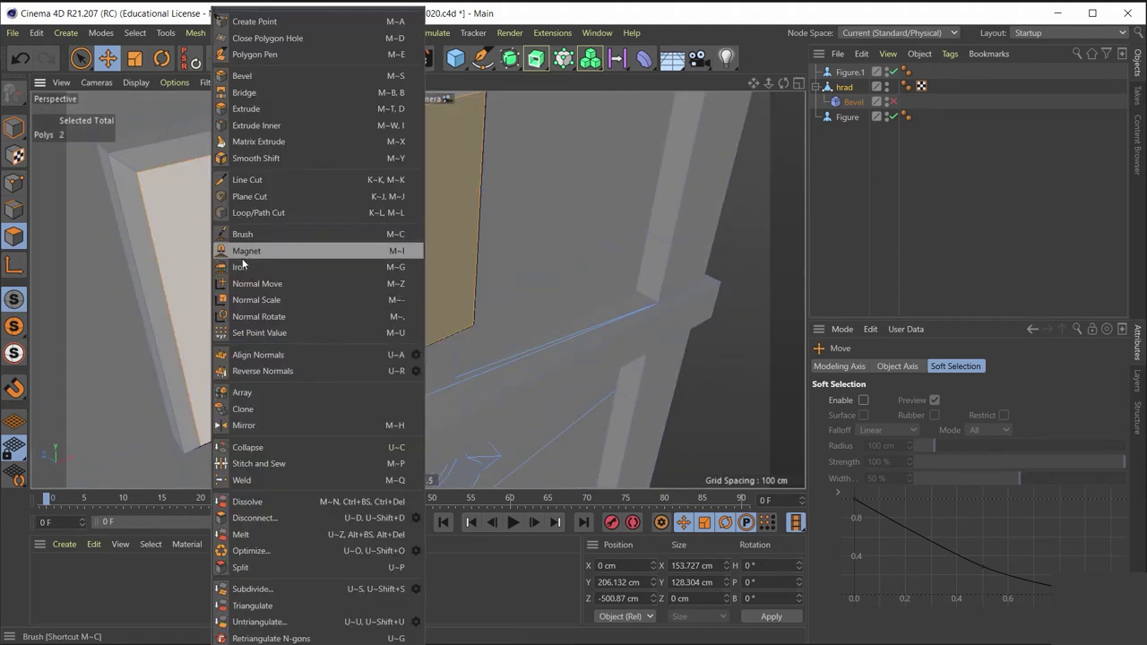
left_click(270, 125)
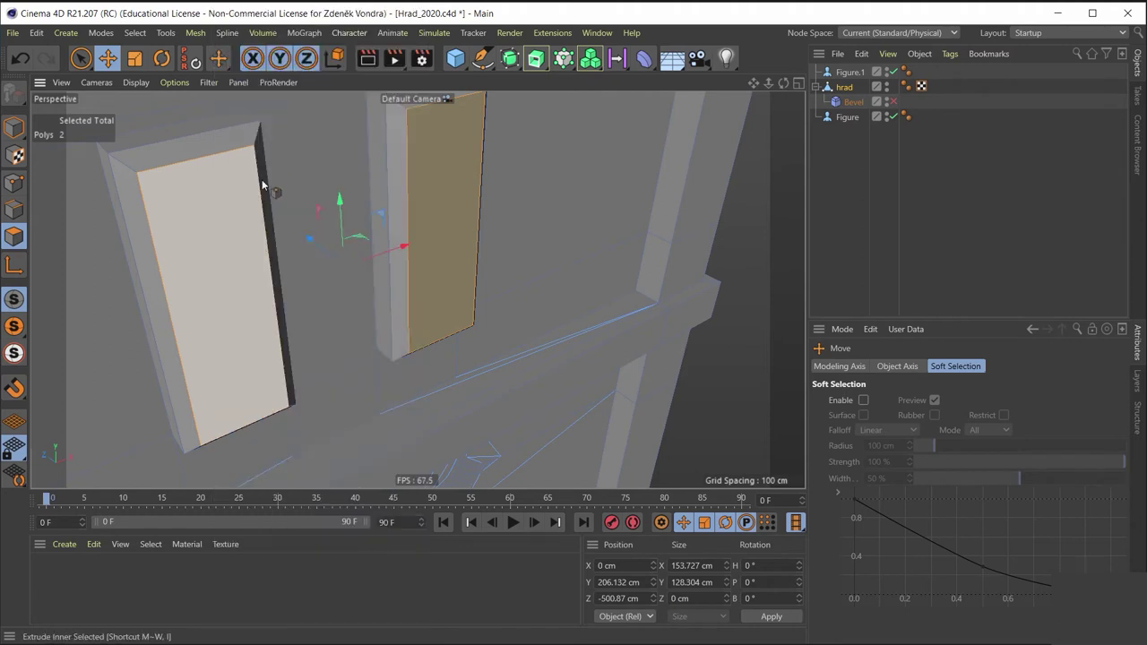
left_click_drag(235, 245, 167, 318)
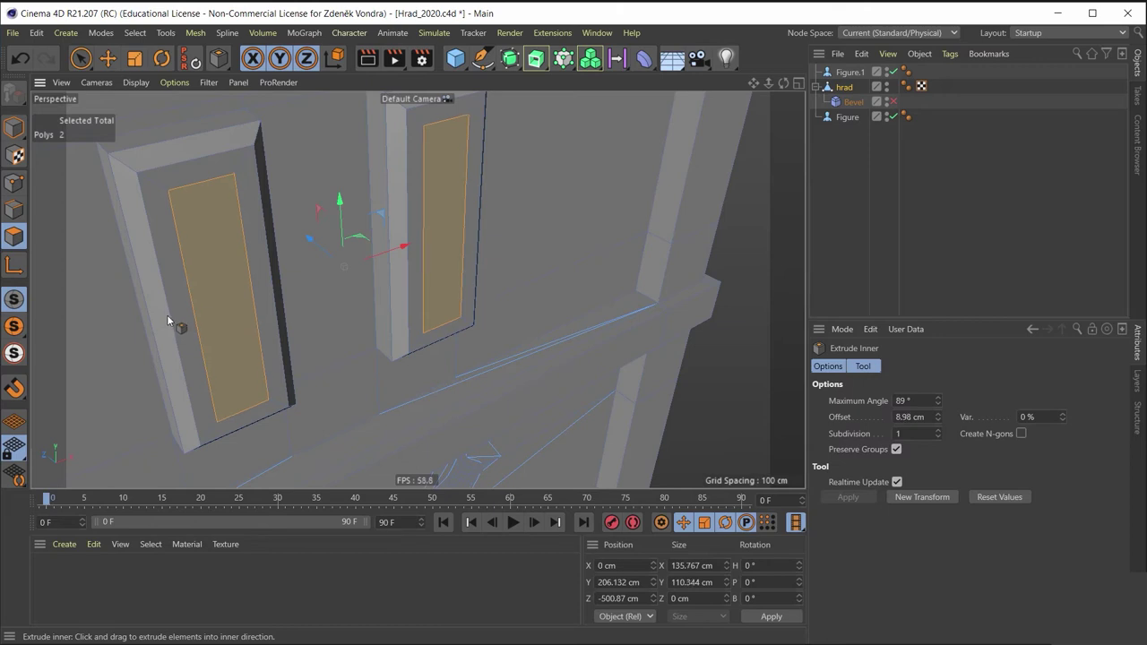
mouse_move(309, 238)
left_mouse_down()
mouse_move(318, 251)
mouse_move(273, 181)
mouse_move(236, 192)
mouse_move(215, 176)
left_mouse_up()
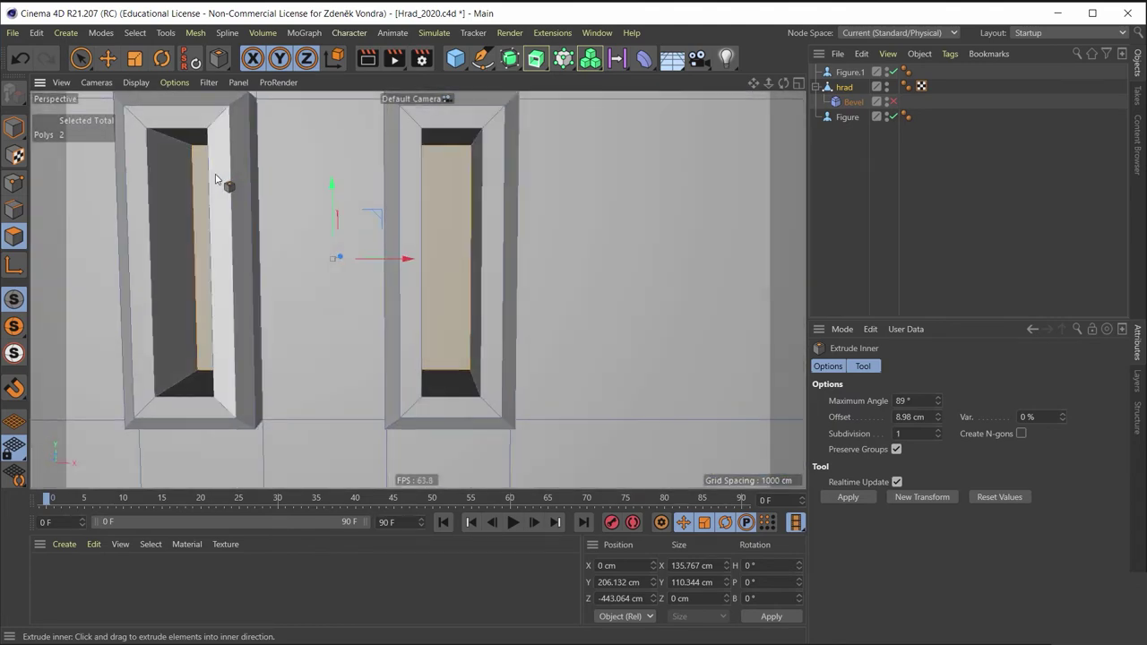
mouse_move(220, 285)
left_mouse_down("alt")
mouse_move(260, 303)
mouse_move(222, 275)
left_mouse_up("alt")
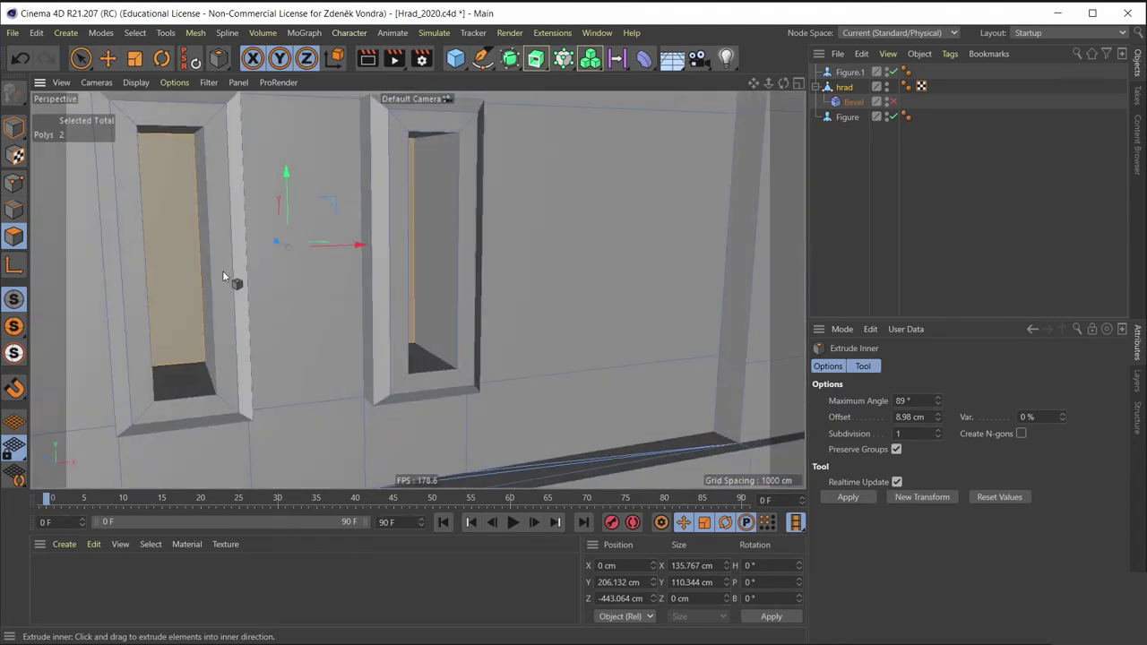
Step: Scale down the left window's inner pane, then reselect both inner panes
key("space")
left_click(174, 242)
key("t")
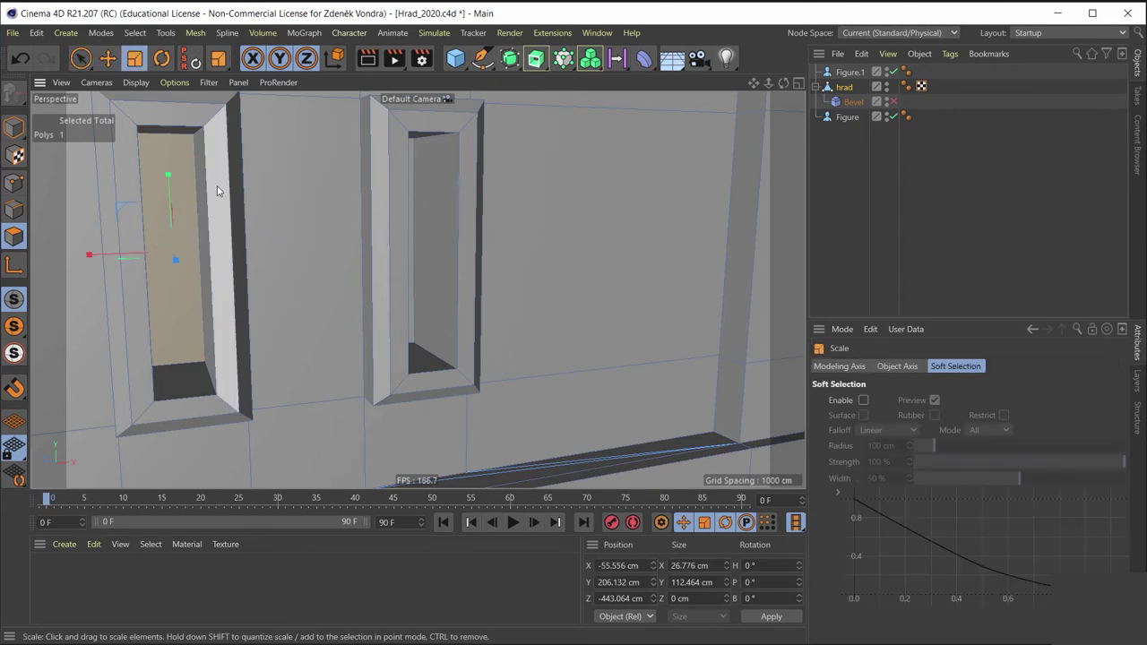
left_click_drag(217, 190, 200, 225)
mouse_move(119, 385)
left_mouse_down()
mouse_move(76, 420)
mouse_move(171, 397)
mouse_move(224, 404)
mouse_move(177, 271)
mouse_move(240, 356)
left_mouse_up()
left_click(234, 374, "shift")
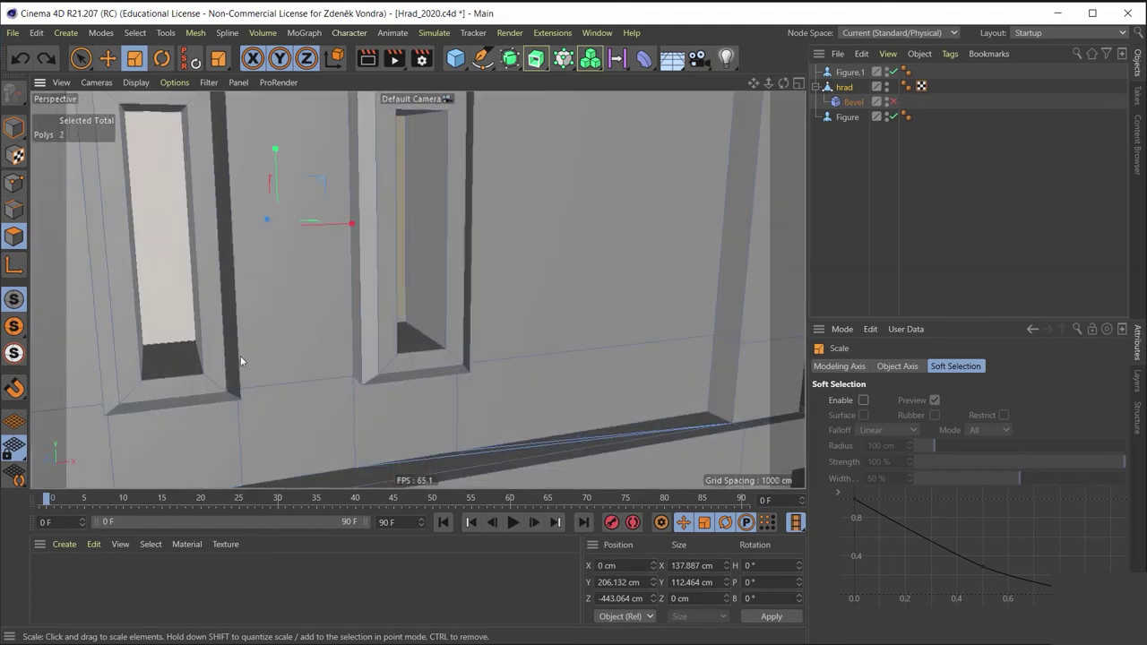
left_click(159, 233)
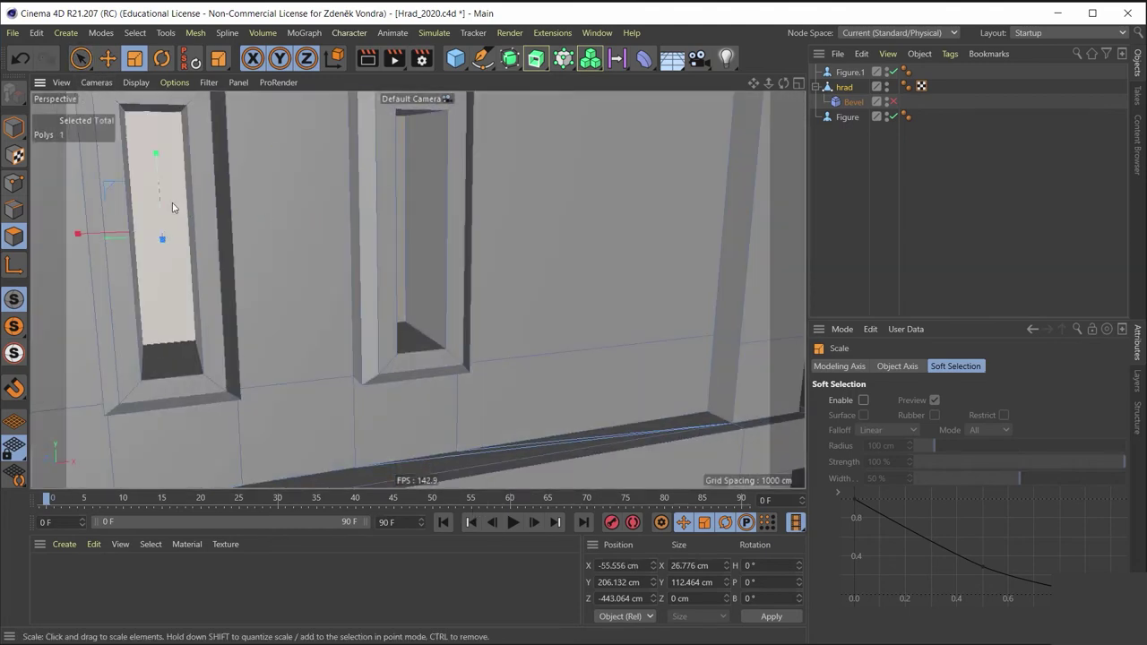
mouse_move(172, 203)
left_mouse_down()
mouse_move(110, 204)
mouse_move(113, 233)
mouse_move(216, 310)
left_mouse_up()
left_click(303, 315)
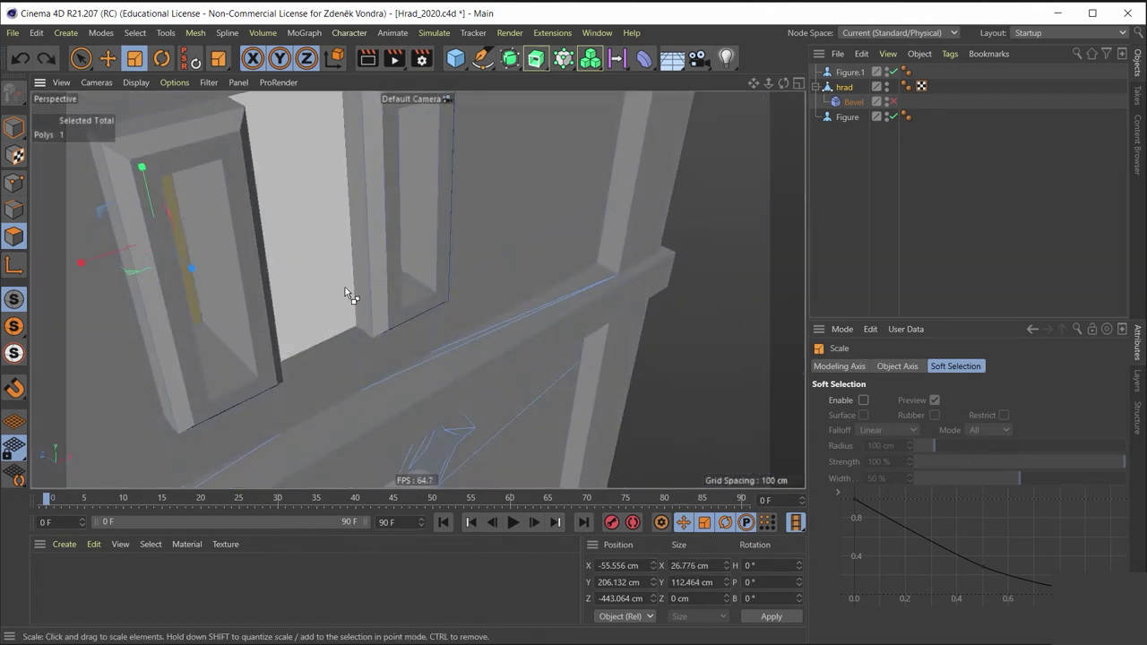
key("ctrl+z")
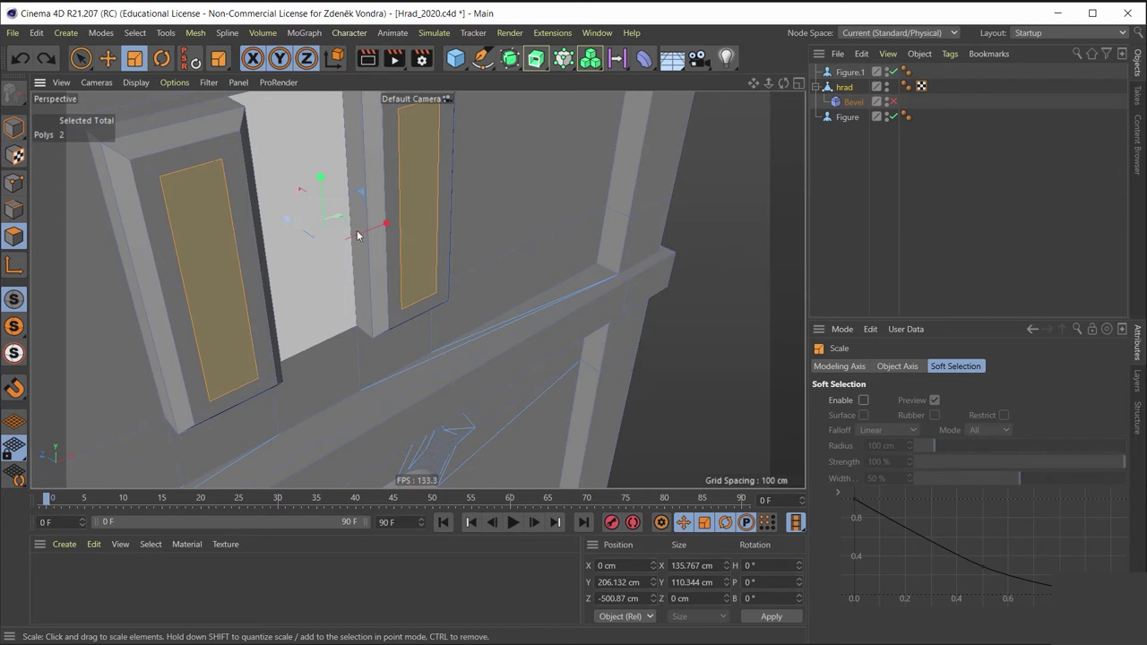
Step: Push both inner window panes back into the wall
key("e")
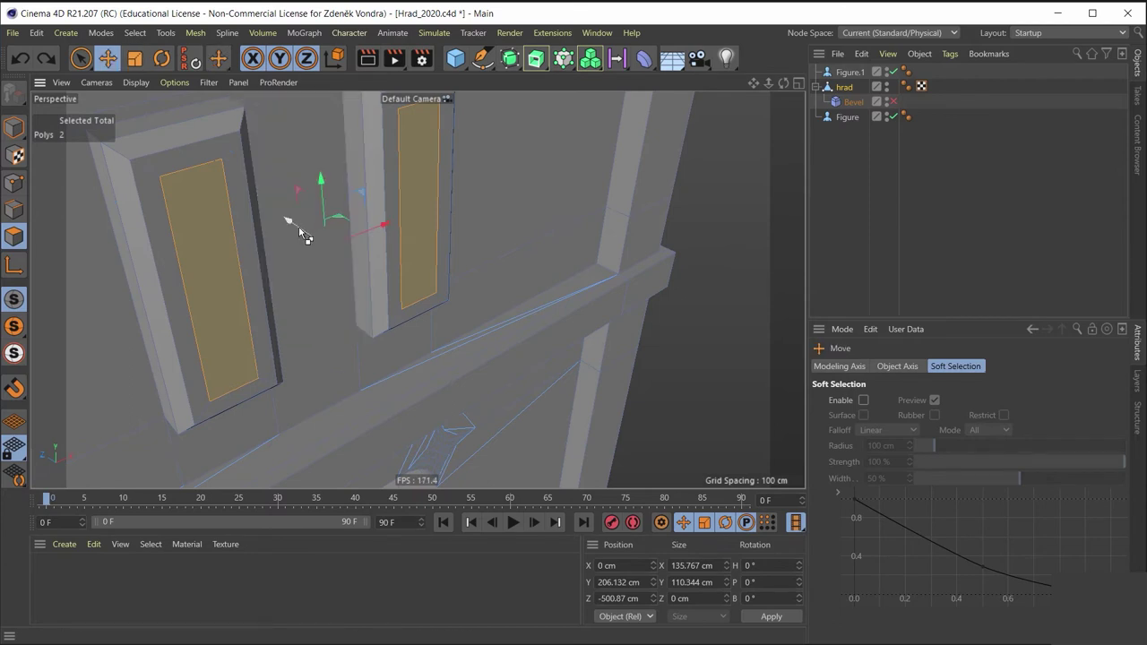
left_click_drag(299, 226, 245, 194)
left_click_drag(181, 363, 184, 338, "alt")
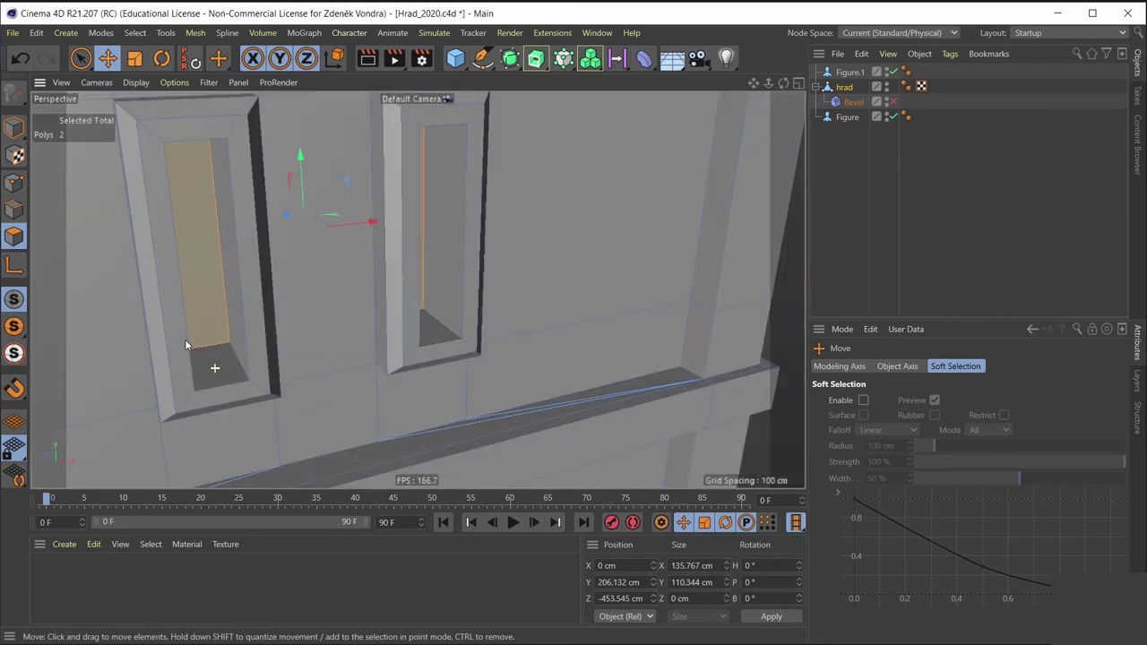
left_click_drag(81, 58, 120, 162)
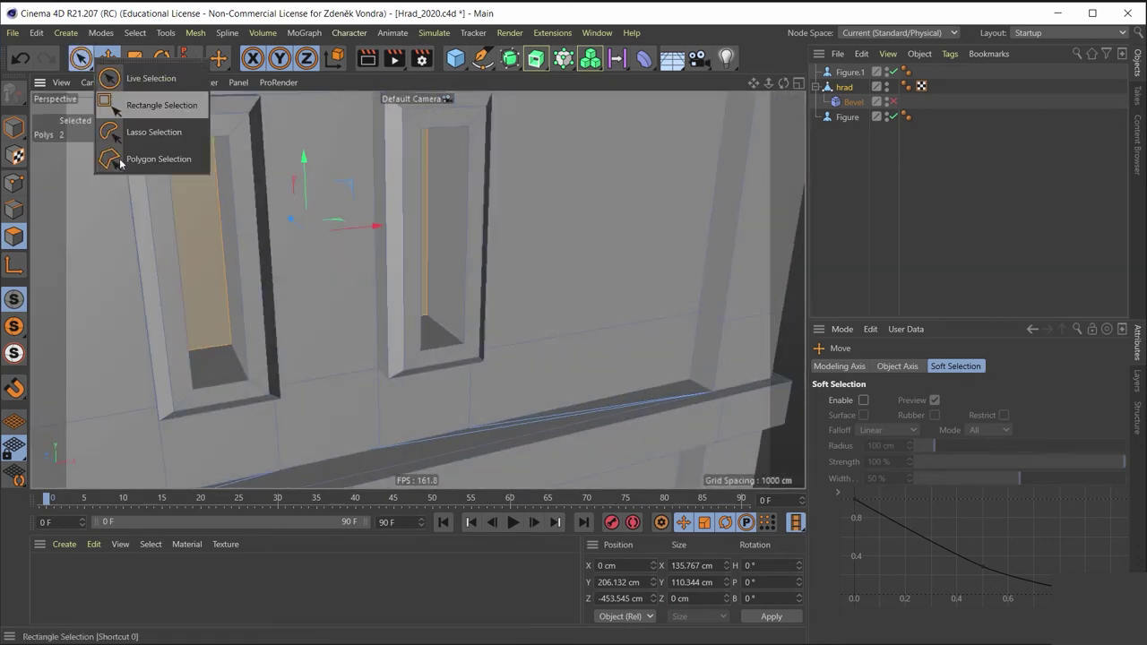
Step: Move the left window pane about 11.7 cm along Z to -469.203 cm
left_click(195, 257)
key("t")
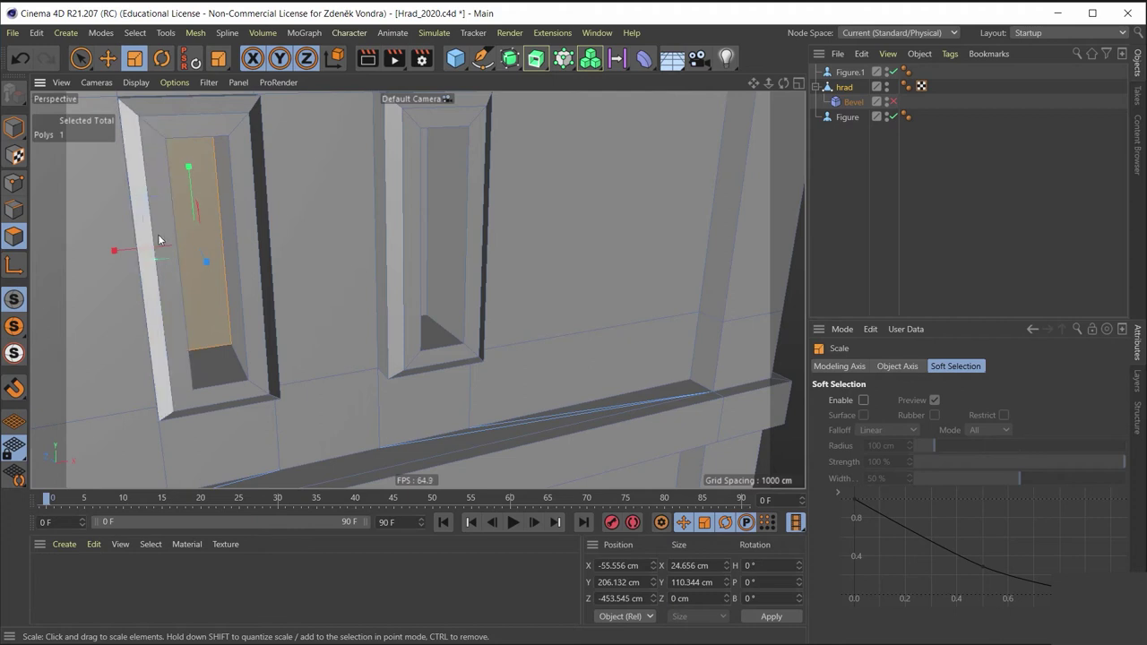
mouse_move(157, 234)
left_mouse_down()
mouse_move(182, 188)
mouse_move(219, 263)
mouse_move(179, 224)
mouse_move(191, 240)
mouse_move(260, 228)
left_mouse_up()
key("ctrl+z")
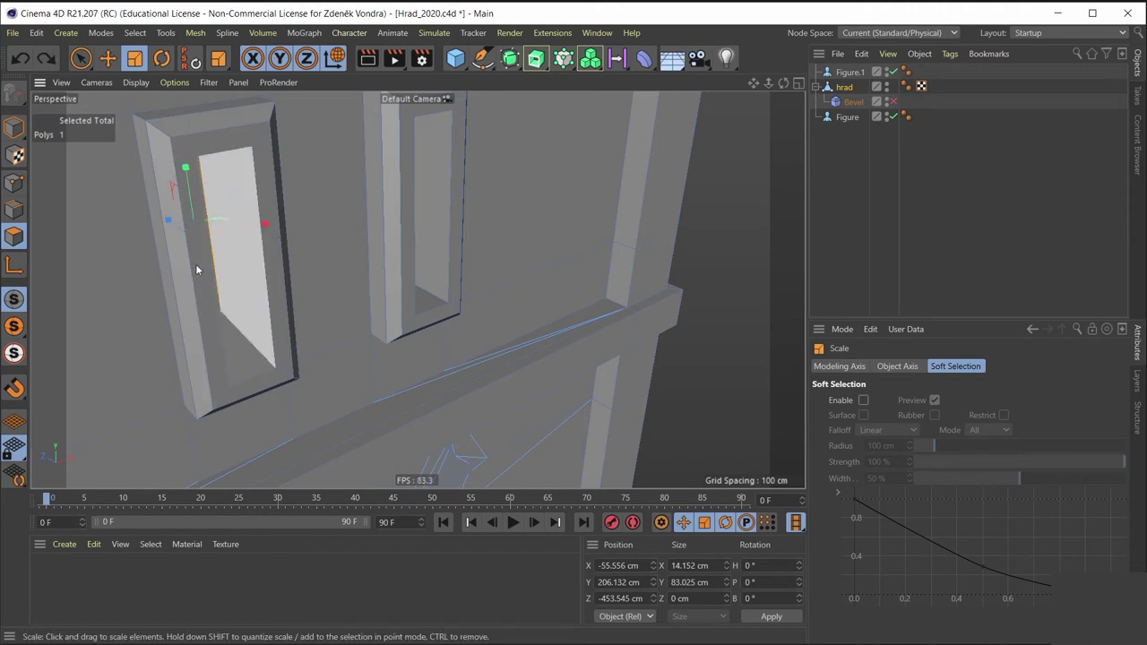
mouse_move(197, 269)
left_mouse_down("alt")
mouse_move(138, 274)
mouse_move(261, 215)
left_mouse_up("alt")
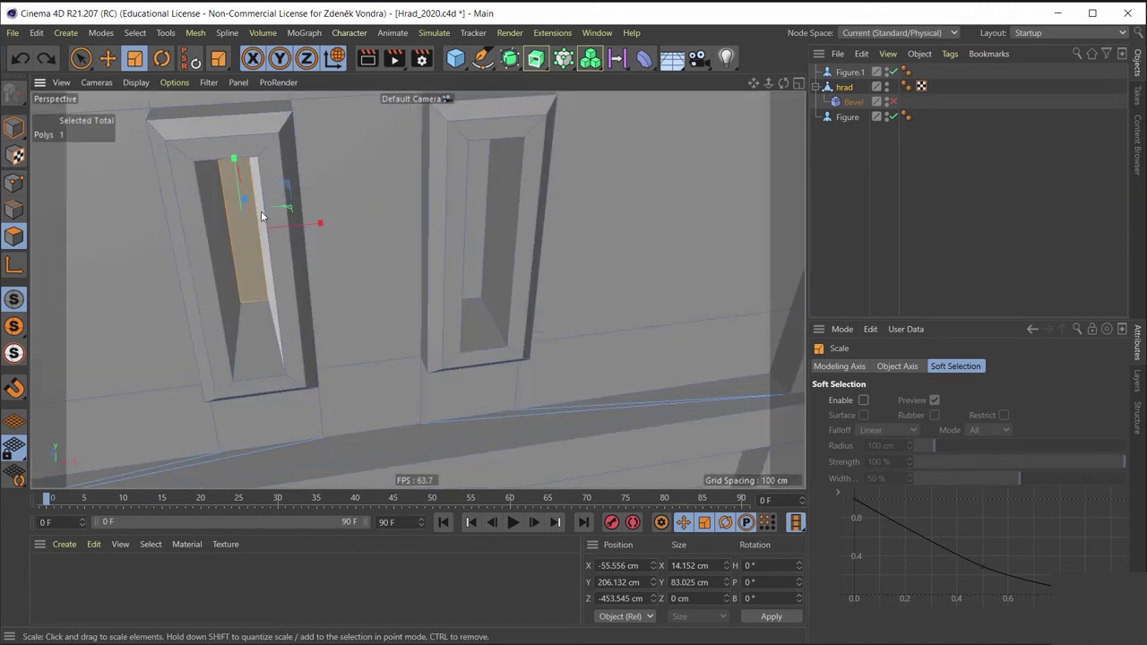
key("e")
mouse_move(243, 262)
left_mouse_down()
mouse_move(243, 281)
mouse_move(247, 179)
left_mouse_up()
scroll(270, 184, "down", 5)
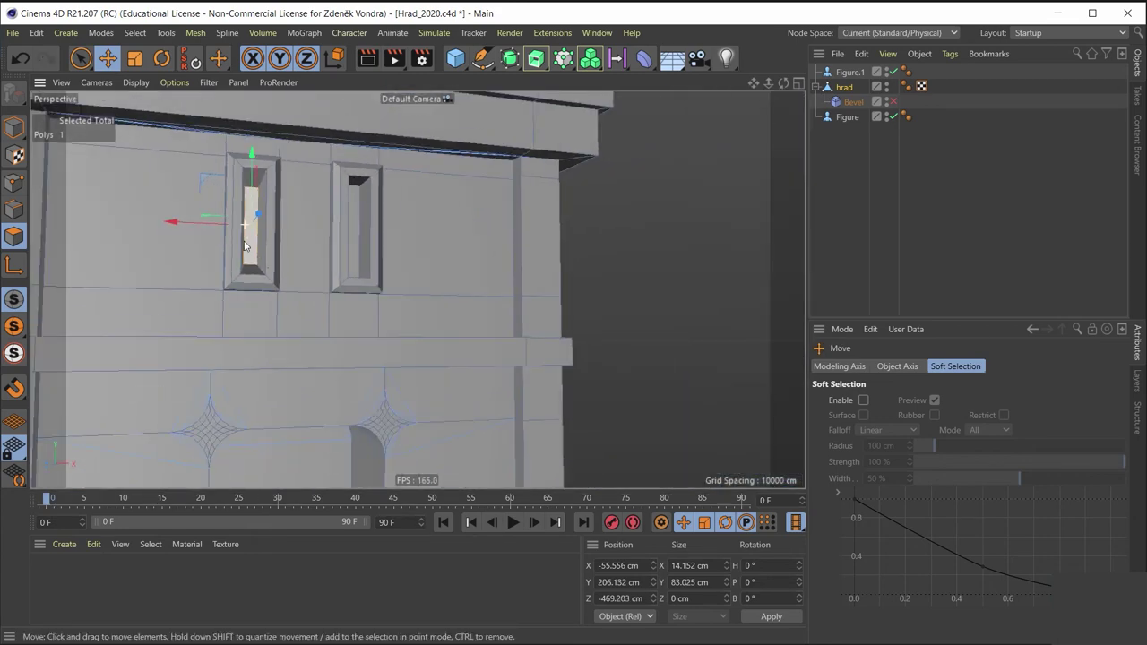
mouse_move(244, 246)
left_mouse_down("alt")
mouse_move(323, 317)
mouse_move(277, 313)
left_mouse_up("alt")
scroll(350, 224, "up", 3)
scroll(350, 237, "up", 2)
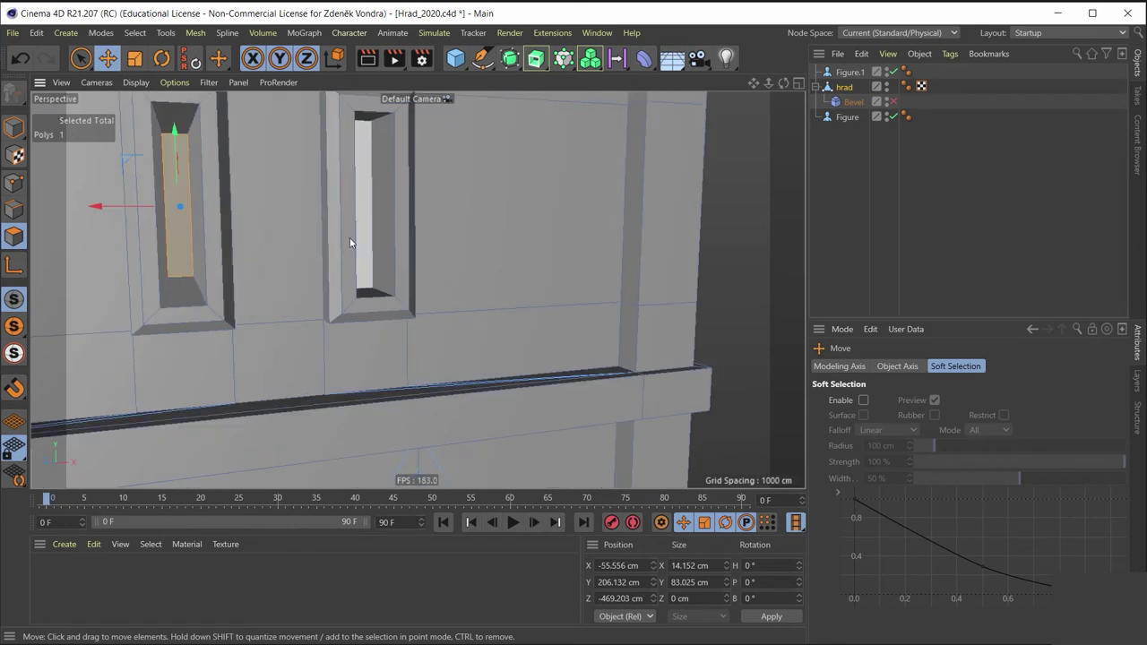
mouse_move(350, 242)
left_mouse_down("alt")
mouse_move(313, 240)
mouse_move(367, 211)
left_mouse_up("alt")
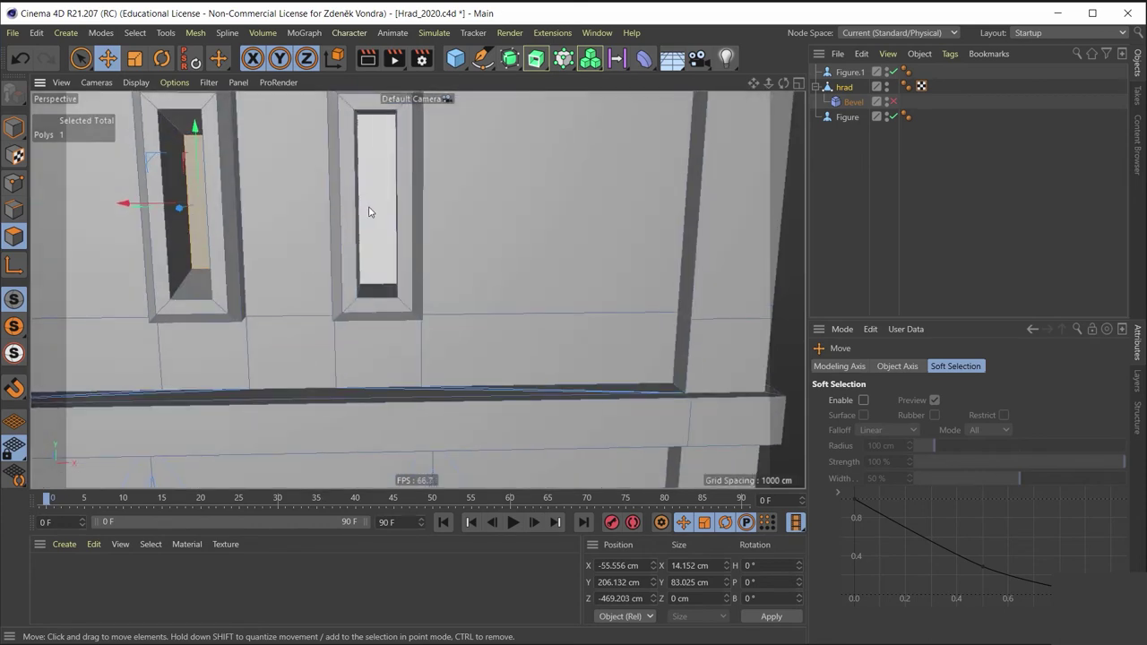
Step: In the four-view layout, push the right window's inner face slightly back to Z -469.131 cm
middle_click(367, 212)
scroll(634, 351, "up", 3)
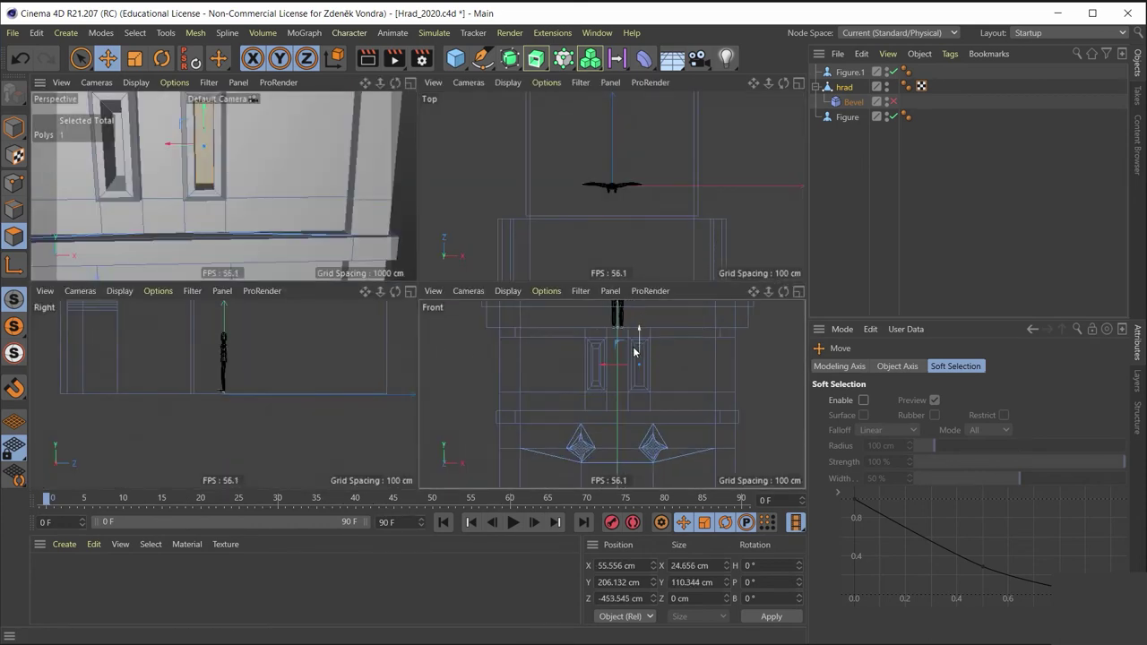
scroll(633, 351, "up", 3)
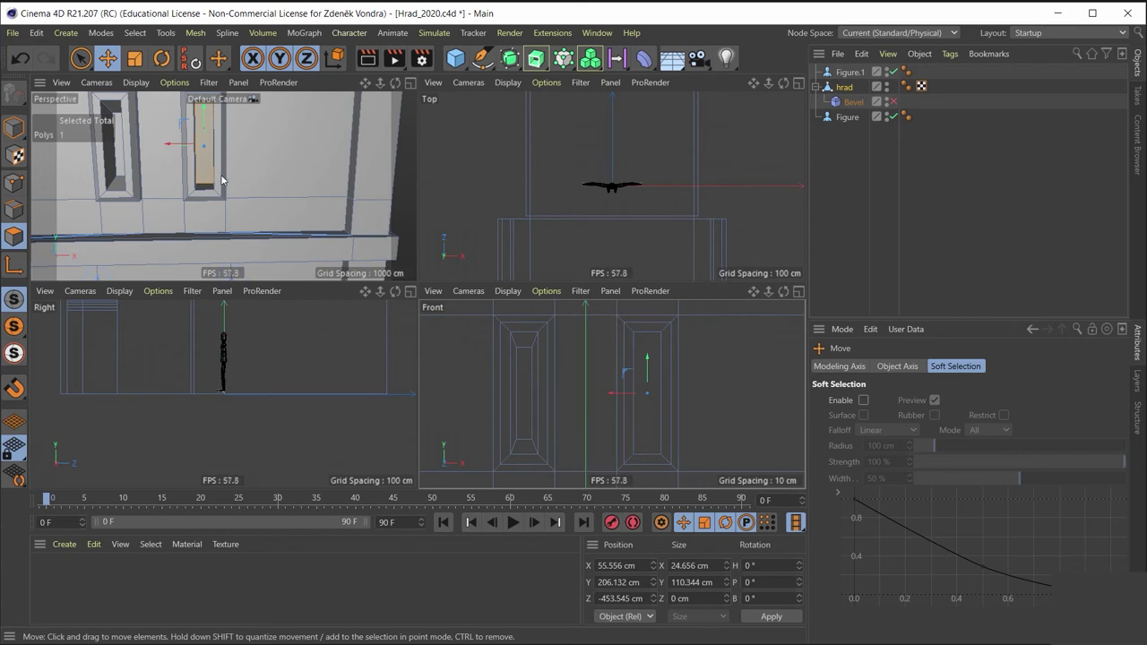
scroll(596, 197, "down", 2)
scroll(586, 218, "down", 2)
scroll(589, 179, "down", 2)
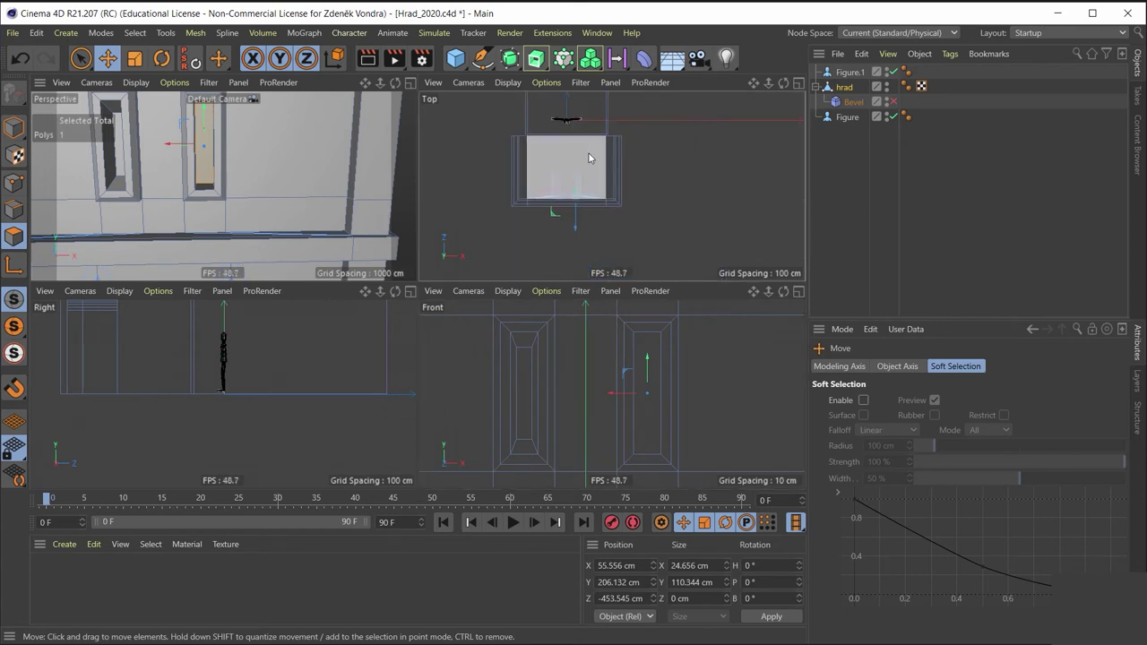
scroll(588, 153, "down", 2)
scroll(553, 220, "up", 2)
scroll(554, 210, "up", 2)
scroll(551, 189, "up", 2)
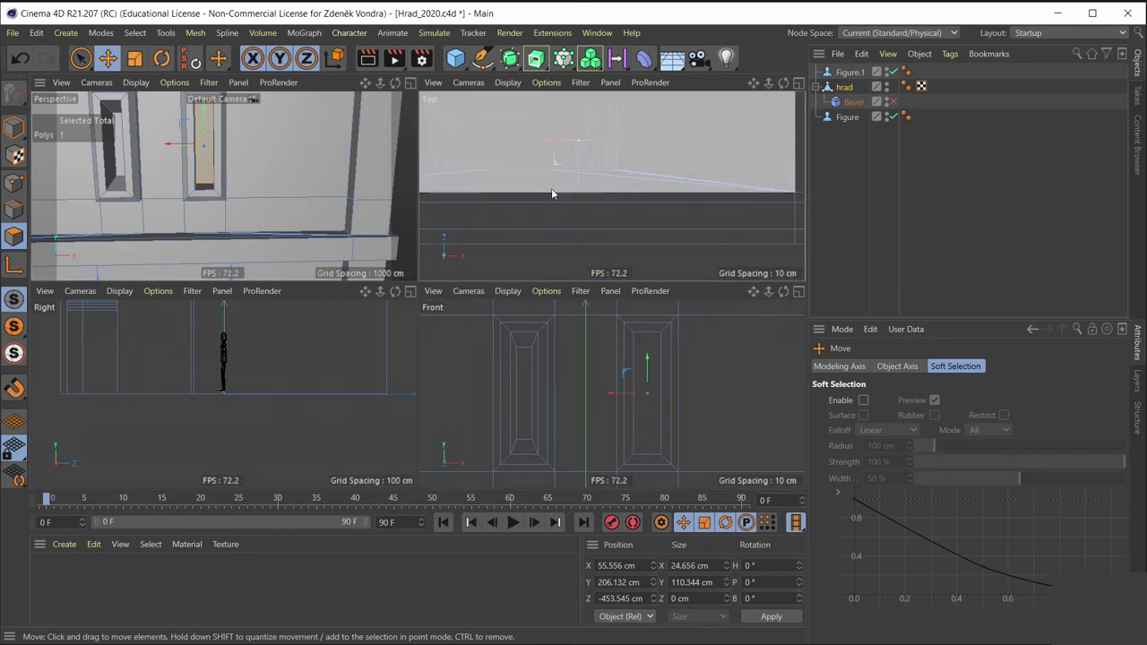
scroll(573, 187, "up", 1)
scroll(597, 184, "up", 1)
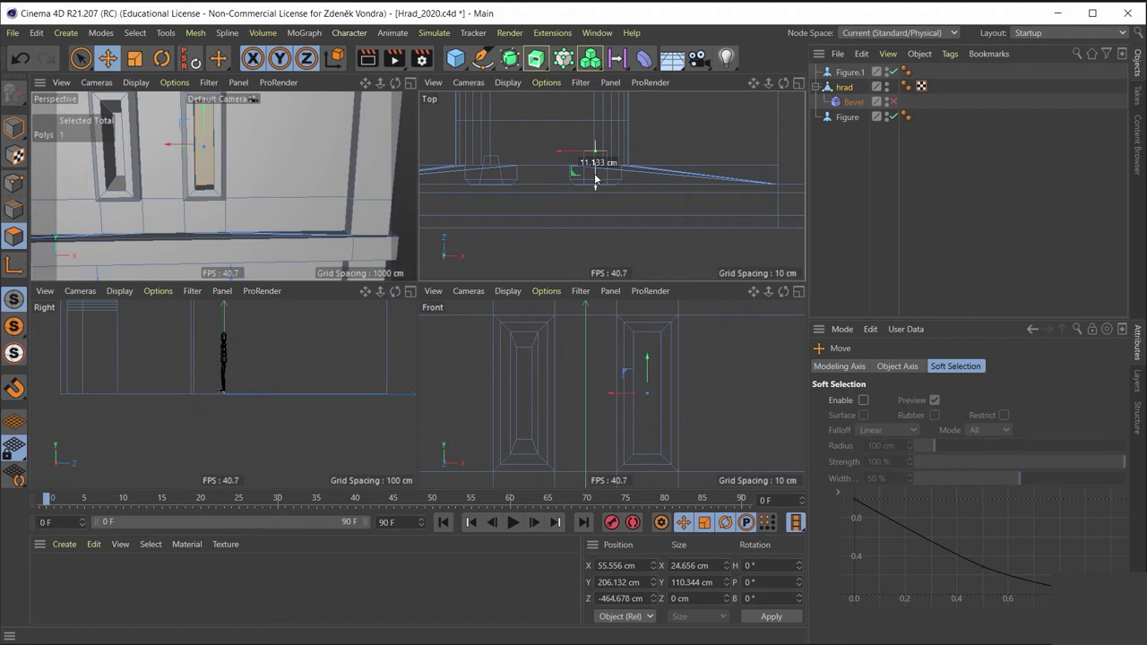
left_click_drag(594, 178, 595, 181)
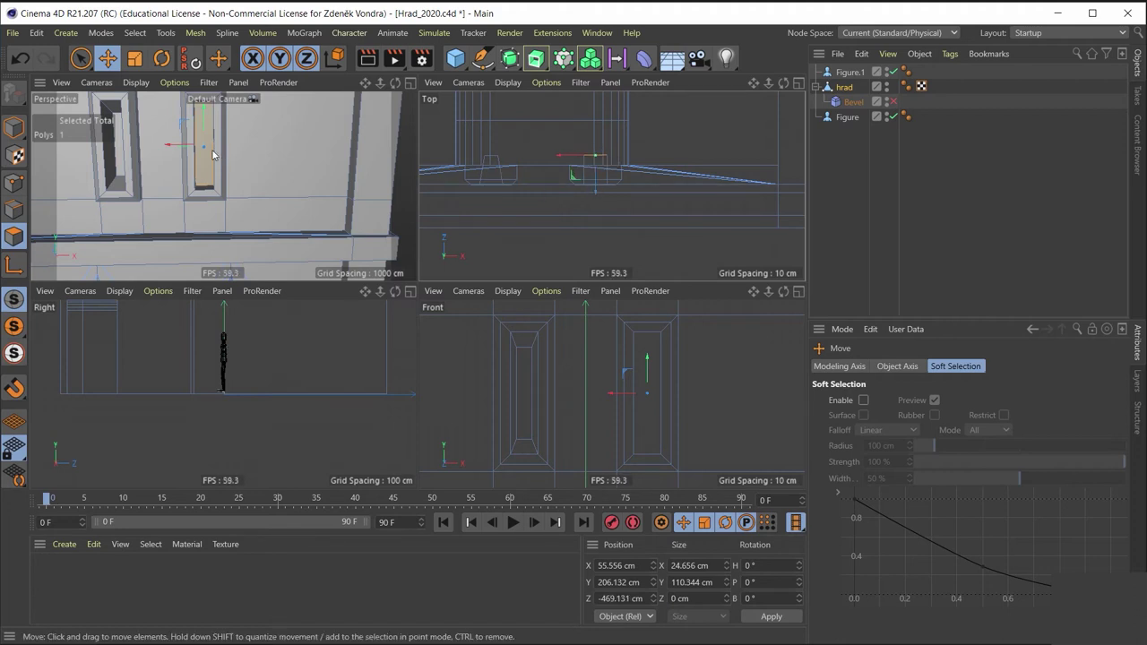
Step: Scale the right window's inner face down to 17.565 × 87.414 cm in Perspective
middle_click(214, 155)
key("t")
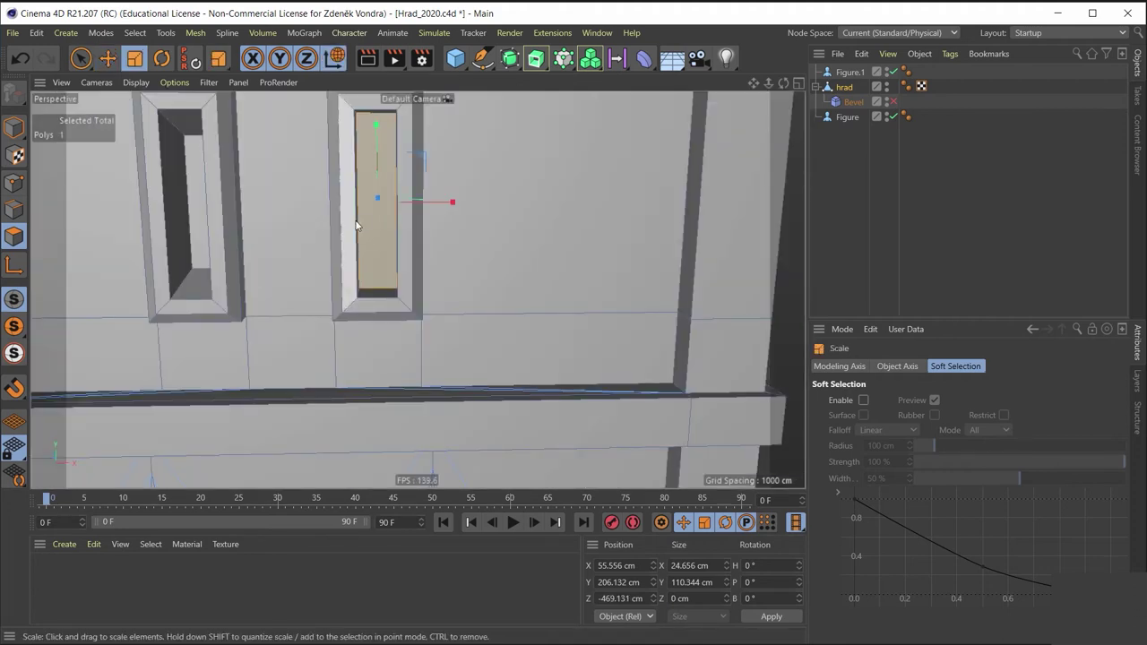
mouse_move(356, 225)
left_mouse_down()
mouse_move(440, 156)
mouse_move(394, 237)
mouse_move(407, 205)
mouse_move(400, 212)
mouse_move(444, 229)
left_mouse_up()
Step: Set the hrad mesh's Phong smoothing angle to 0° to view the window frames unsmoothed
scroll(400, 212, "down", 3)
scroll(385, 228, "down", 2)
scroll(445, 229, "up", 4)
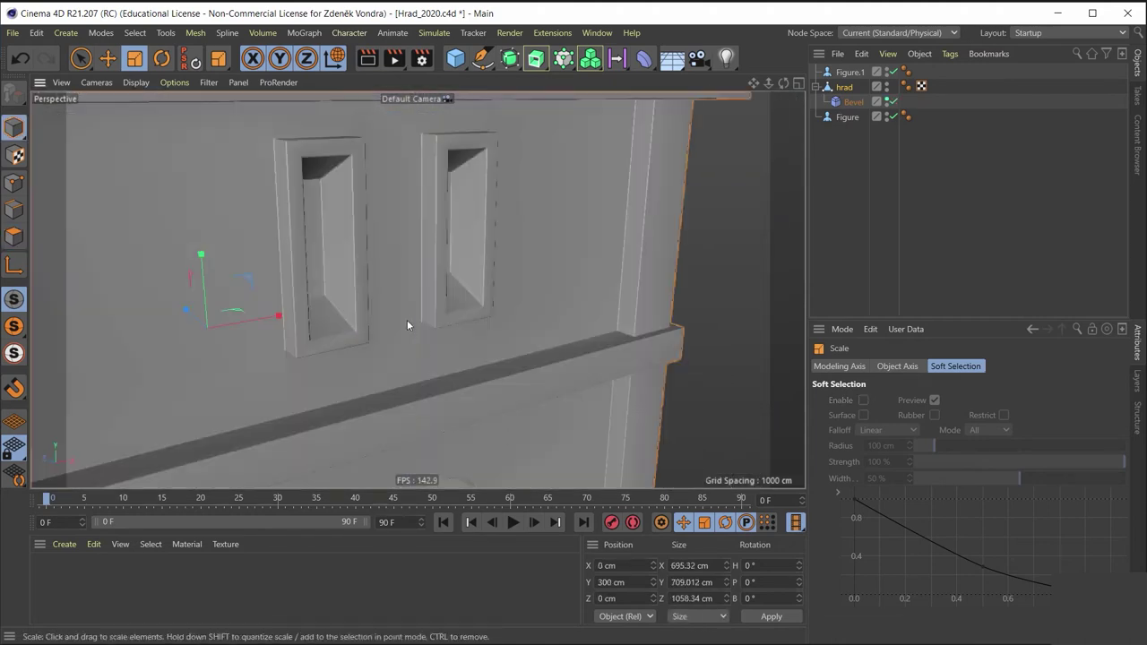
mouse_move(406, 320)
left_mouse_down("alt")
mouse_move(366, 373)
mouse_move(376, 317)
mouse_move(366, 218)
mouse_move(390, 213)
mouse_move(296, 177)
mouse_move(272, 143)
mouse_move(525, 320)
mouse_move(571, 348)
mouse_move(579, 341)
mouse_move(558, 332)
mouse_move(597, 376)
mouse_move(290, 197)
mouse_move(240, 140)
mouse_move(277, 179)
left_mouse_up("alt")
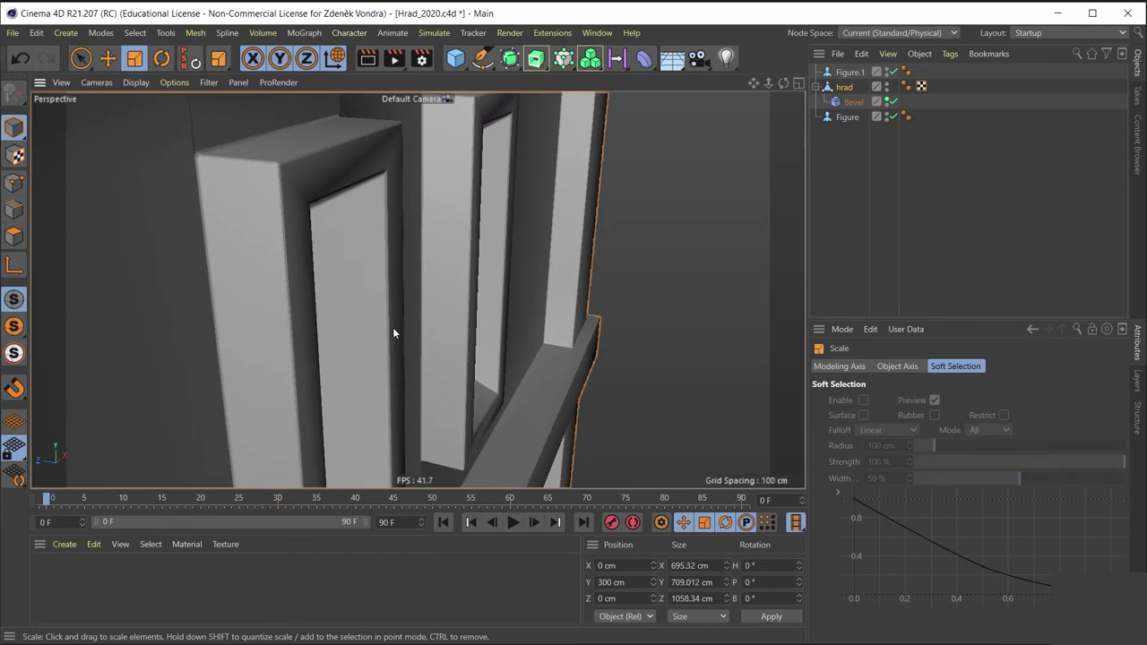
left_click_drag(301, 240, 197, 202, "alt")
scroll(200, 203, "down", 3)
scroll(260, 282, "down", 3)
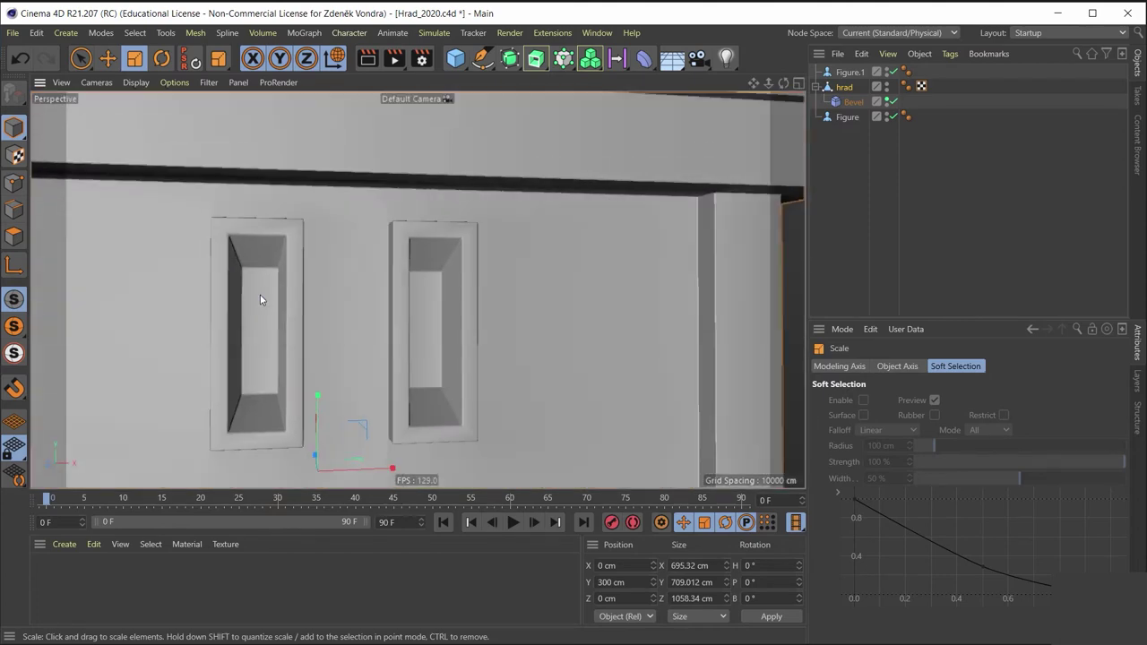
scroll(259, 300, "down", 3)
scroll(266, 309, "down", 3)
scroll(287, 323, "down", 3)
scroll(300, 353, "down", 3)
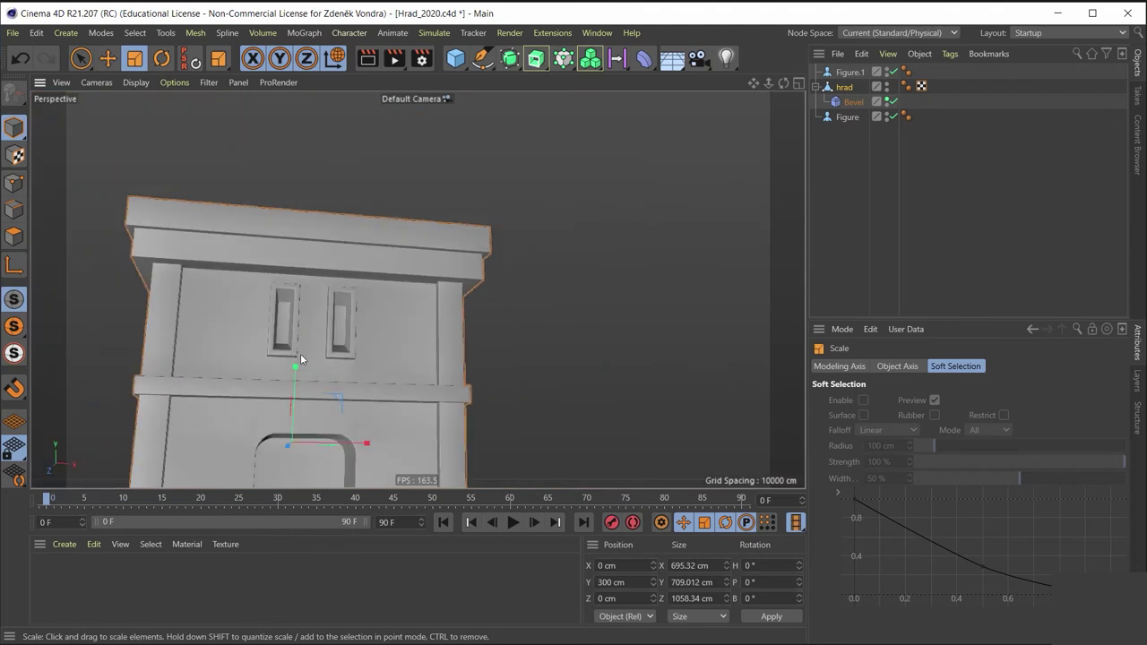
scroll(312, 387, "down", 1)
scroll(312, 387, "up", 3)
scroll(310, 374, "up", 2)
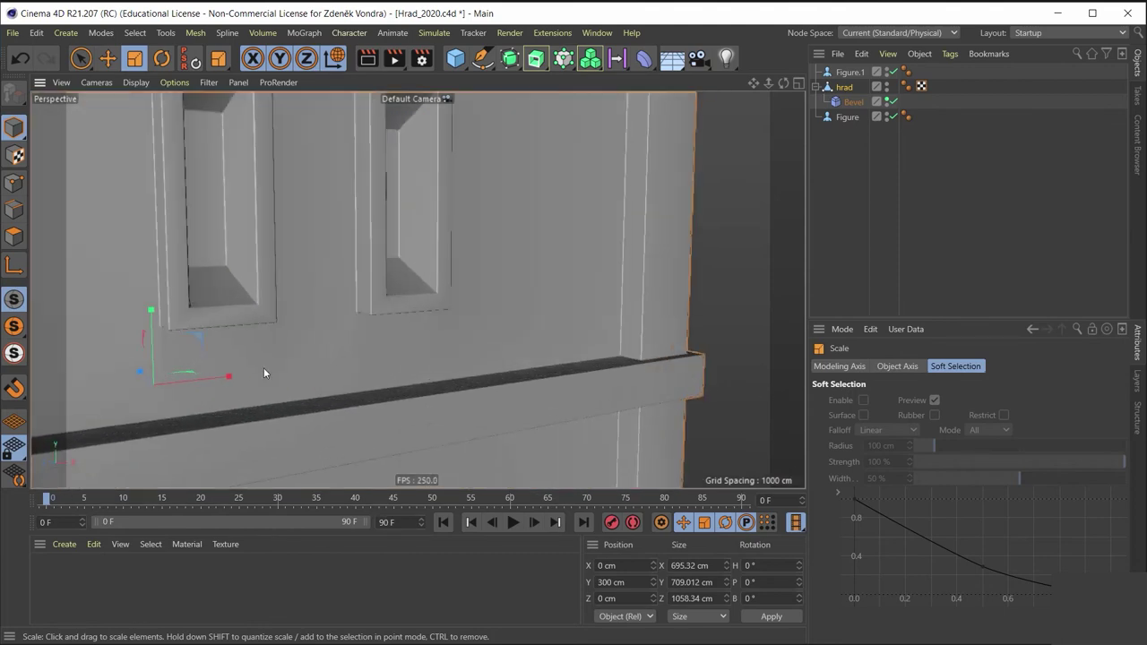
mouse_move(264, 372)
left_mouse_down("alt")
mouse_move(238, 378)
mouse_move(192, 338)
mouse_move(384, 356)
mouse_move(353, 341)
mouse_move(438, 379)
left_mouse_up("alt")
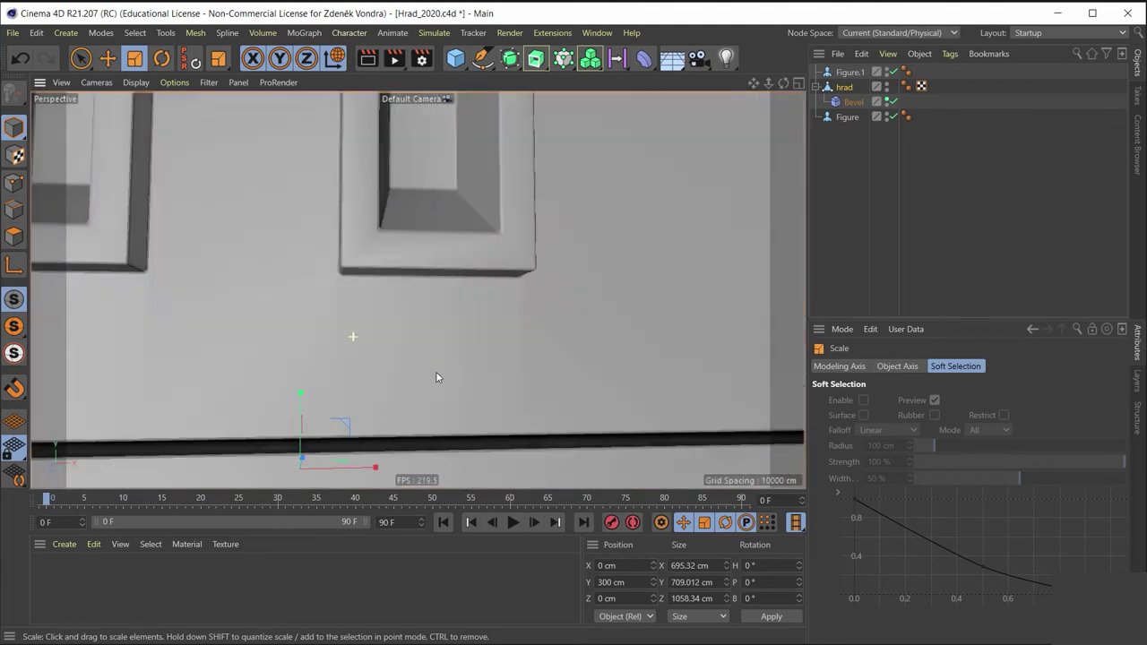
left_click(844, 90)
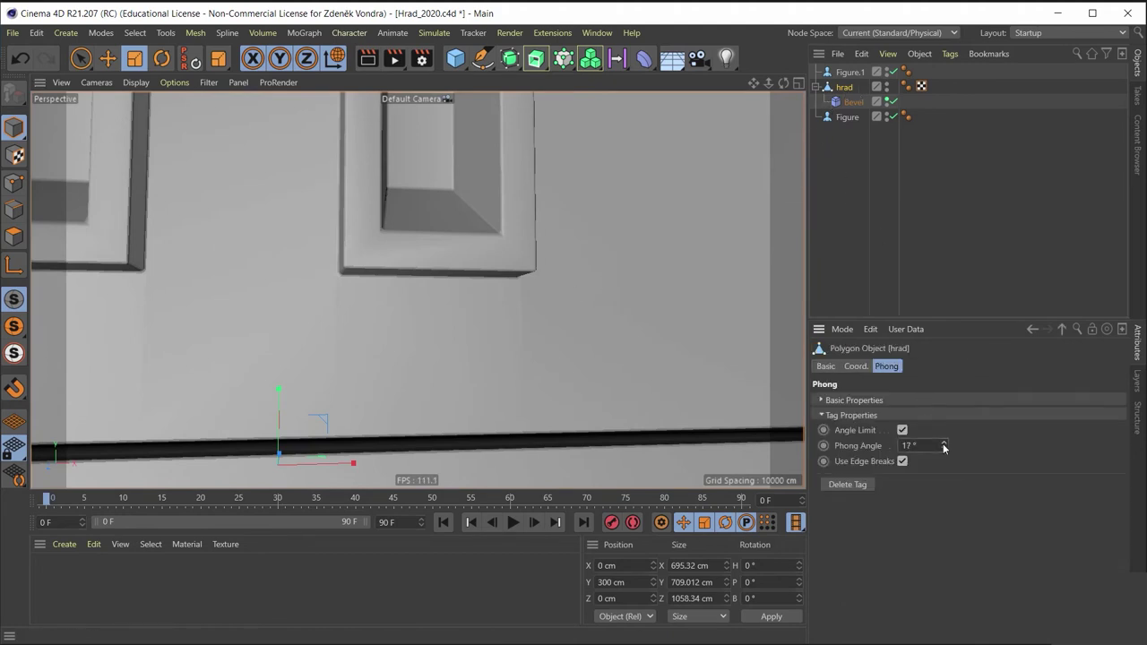
left_click_drag(945, 447, 935, 525)
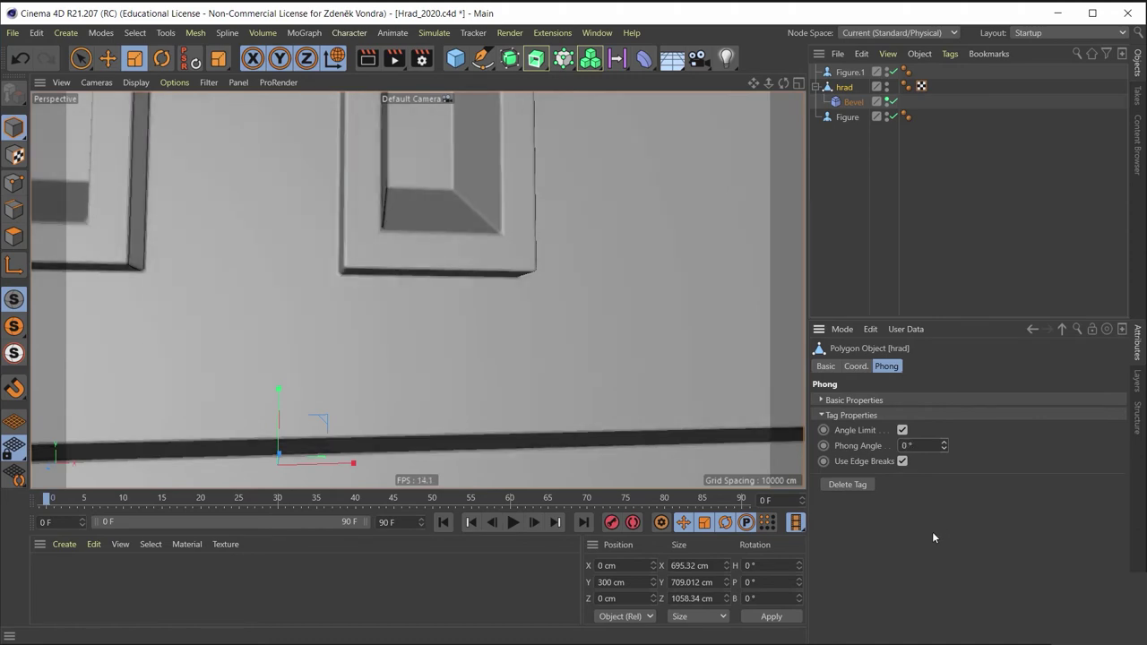
Step: Orbit around the building to inspect the hard shading on the window corners
scroll(490, 345, "down", 2)
scroll(436, 353, "down", 3)
scroll(439, 317, "down", 2)
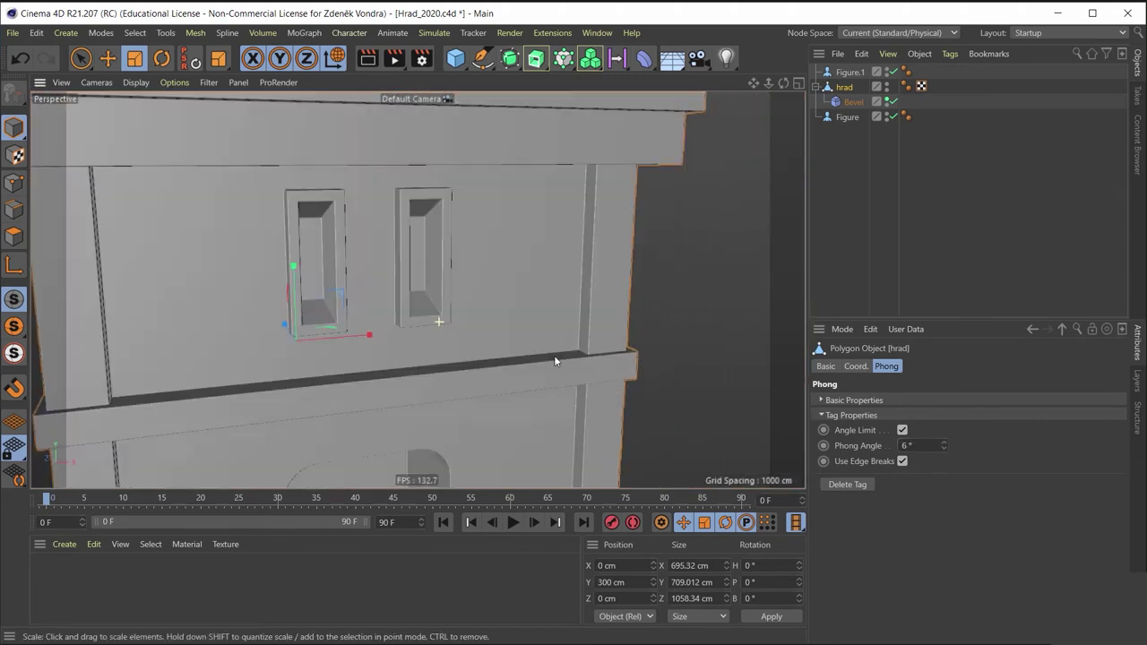
scroll(467, 312, "down", 2)
left_click_drag(468, 312, 497, 338, "alt")
left_click_drag(452, 406, 446, 282, "alt")
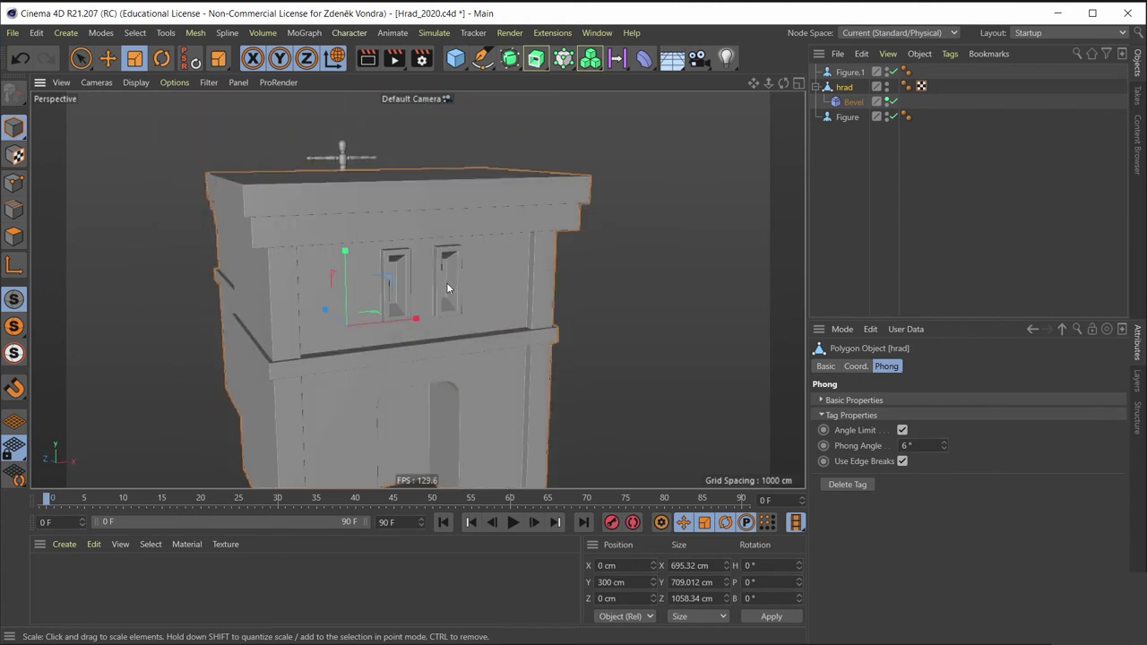
scroll(422, 332, "up", 3)
scroll(419, 337, "up", 3)
left_click_drag(395, 331, 403, 345, "alt")
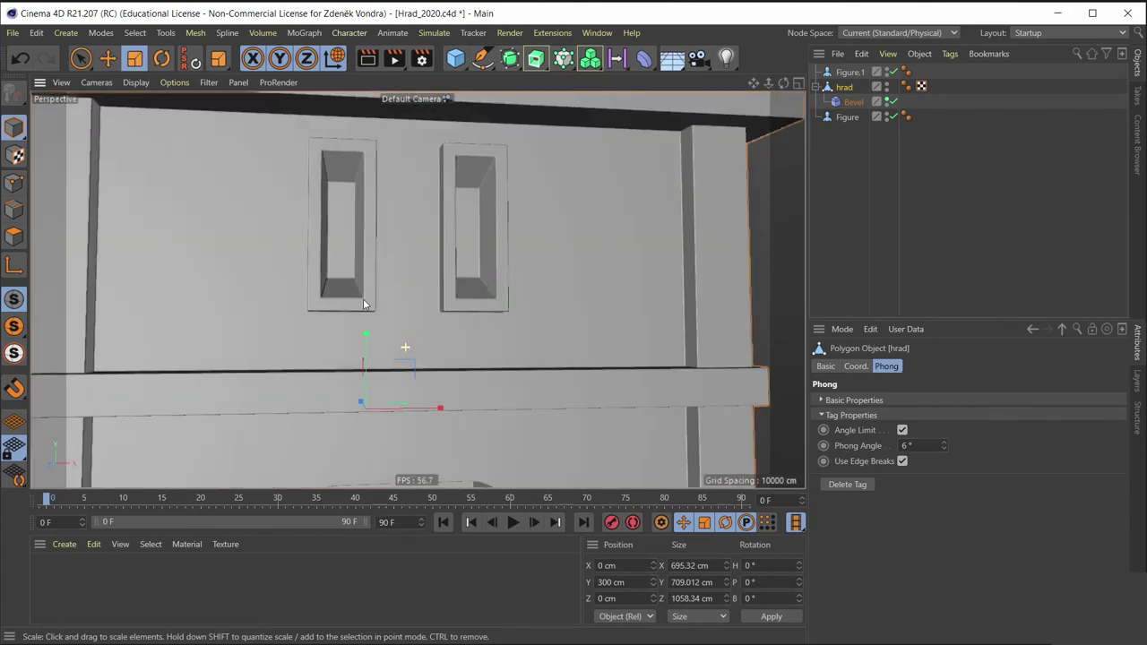
scroll(404, 300, "up", 3)
scroll(492, 352, "up", 3)
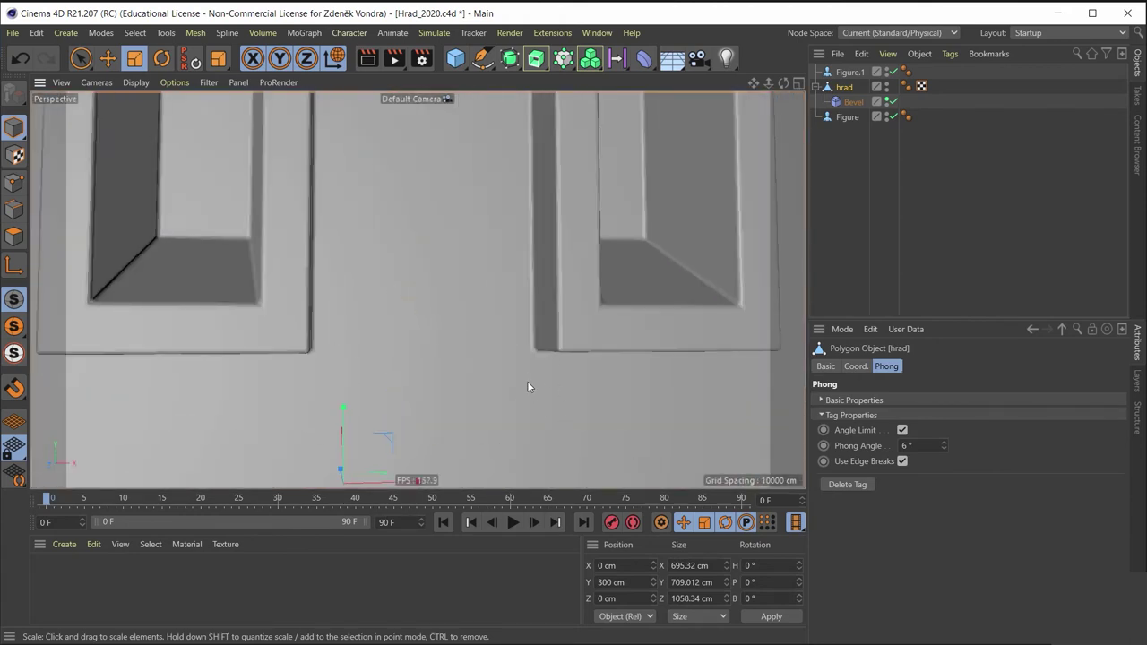
scroll(527, 386, "up", 3)
scroll(527, 386, "up", 3)
mouse_move(505, 371)
left_mouse_down("alt")
mouse_move(525, 329)
mouse_move(575, 284)
mouse_move(538, 340)
mouse_move(466, 365)
mouse_move(444, 399)
mouse_move(486, 376)
mouse_move(529, 394)
left_mouse_up("alt")
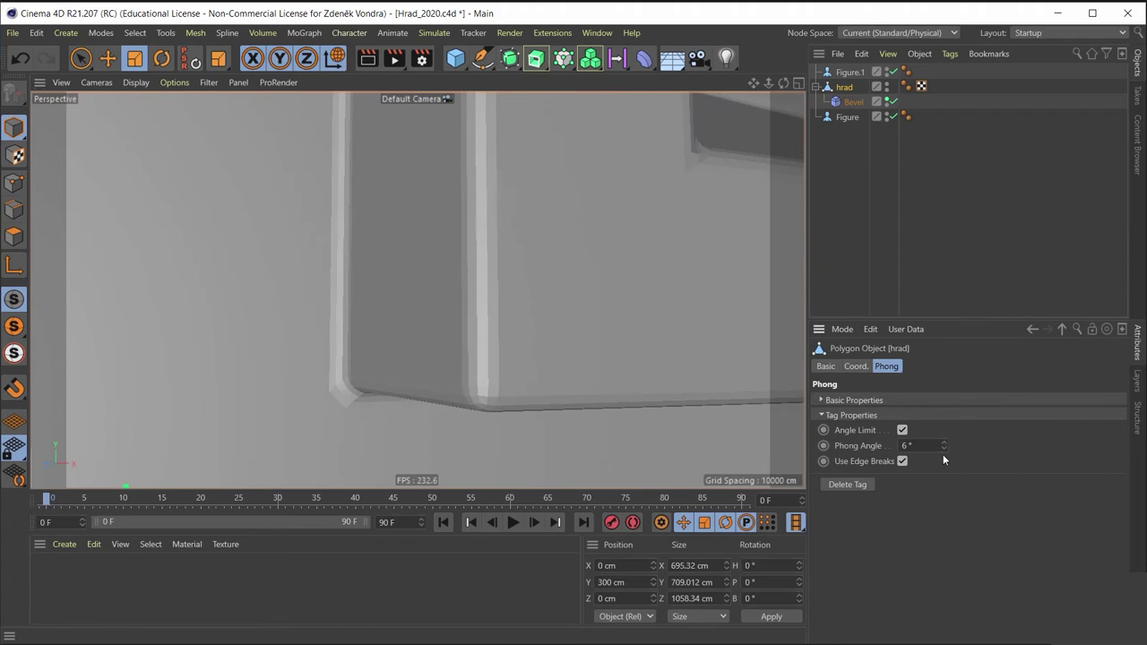
Step: Adjust the Phong angle through 21° and settle on 8°, then review the building
mouse_move(943, 446)
left_mouse_down()
mouse_move(944, 391)
mouse_move(938, 425)
left_mouse_up()
mouse_move(609, 296)
left_mouse_down("alt")
mouse_move(421, 162)
mouse_move(430, 267)
left_mouse_up("alt")
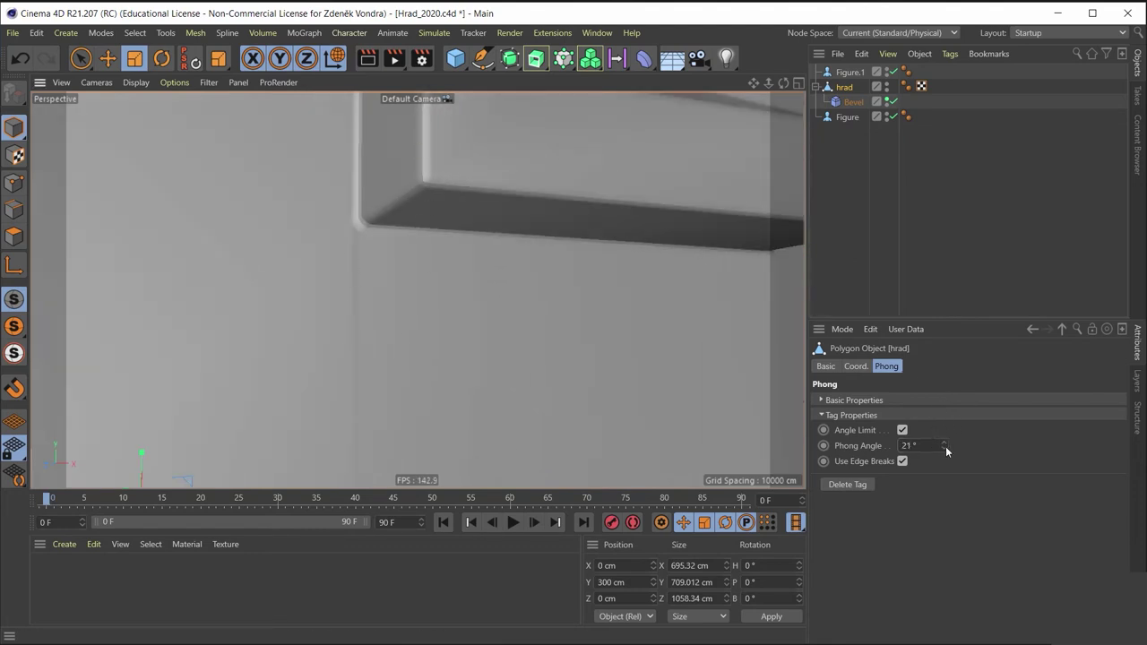
left_click_drag(943, 446, 942, 460)
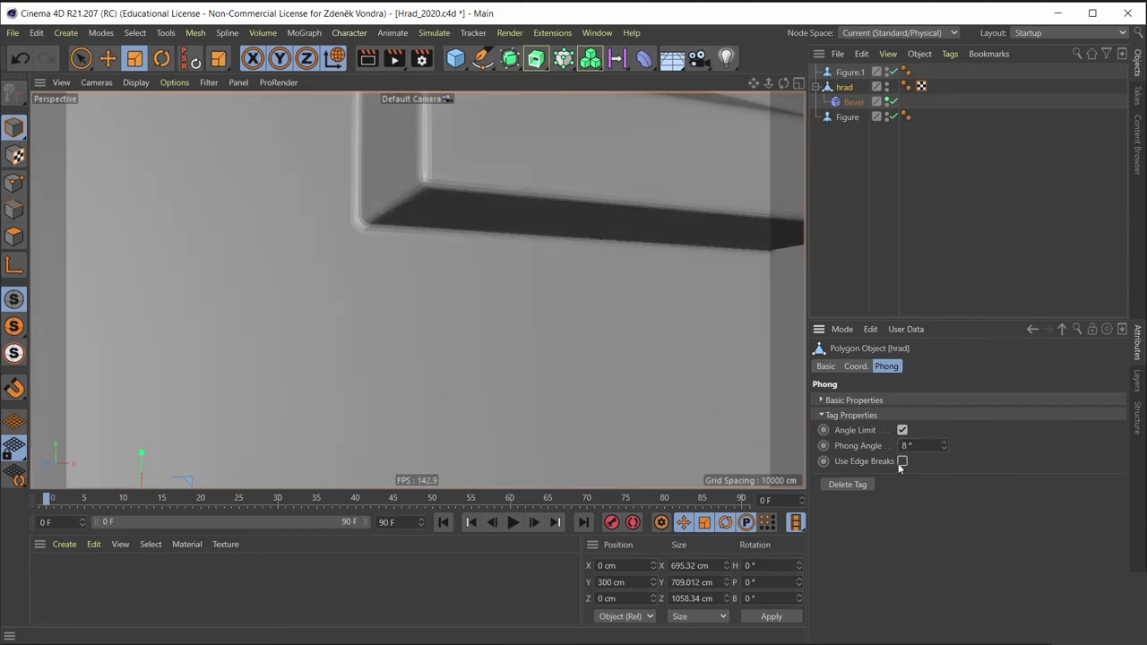
scroll(246, 246, "down", 2)
scroll(251, 228, "down", 2)
scroll(354, 274, "down", 2)
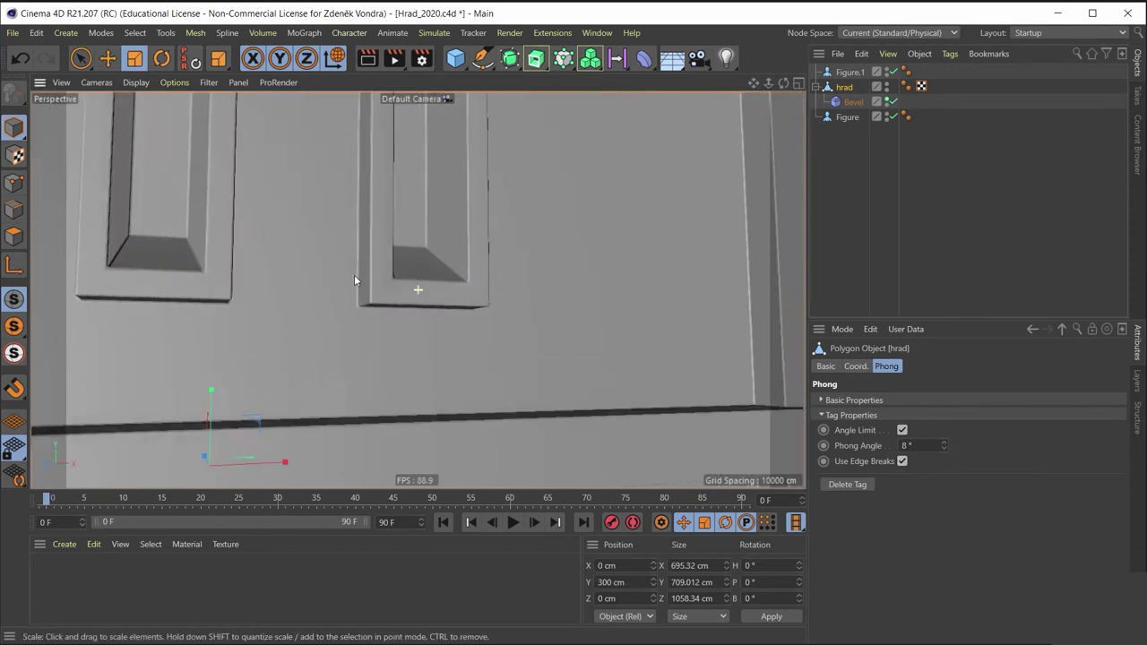
scroll(314, 238, "down", 2)
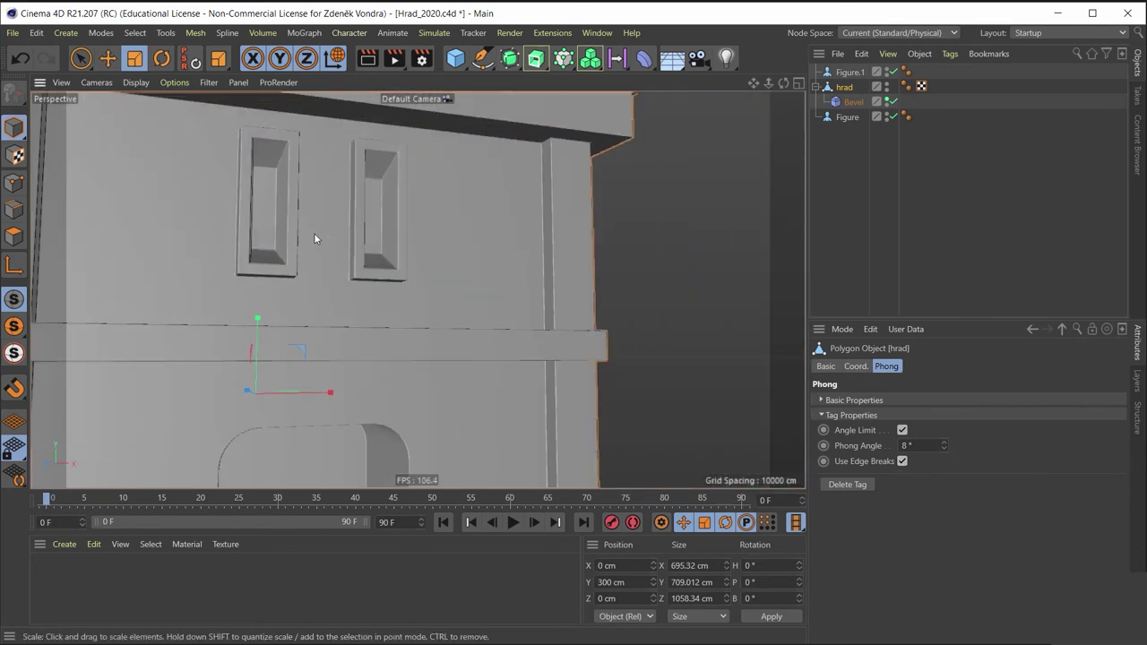
scroll(315, 239, "down", 2)
mouse_move(355, 269)
left_mouse_down("alt")
mouse_move(484, 335)
mouse_move(401, 322)
left_mouse_up("alt")
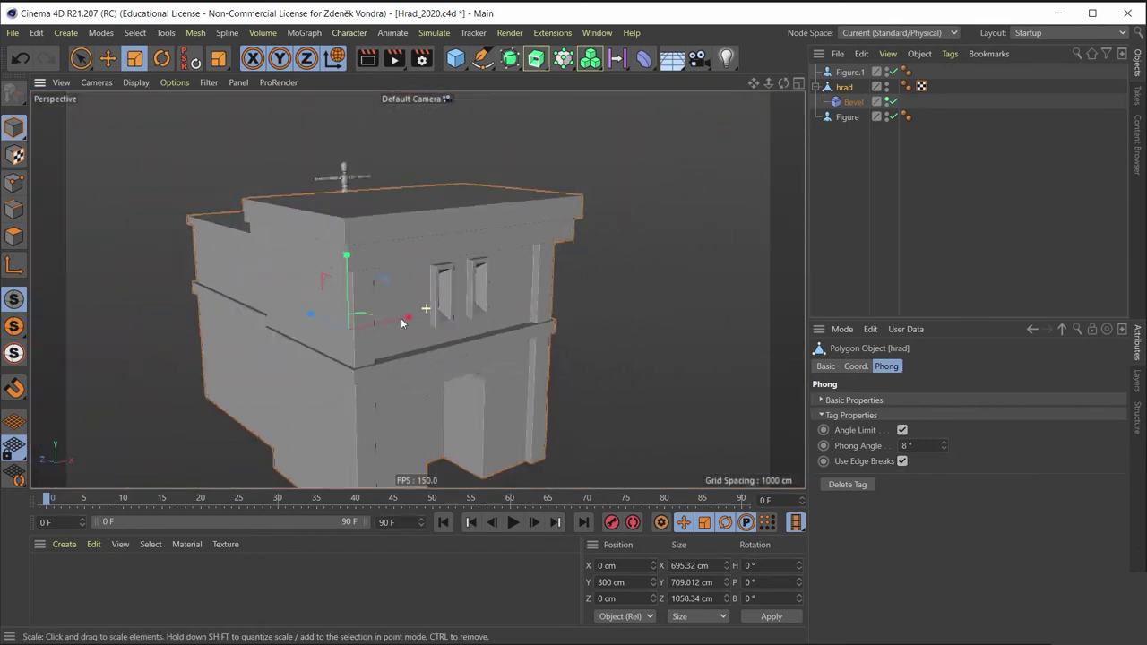
mouse_move(355, 359)
left_mouse_down("alt")
mouse_move(388, 322)
mouse_move(267, 294)
mouse_move(304, 347)
left_mouse_up("alt")
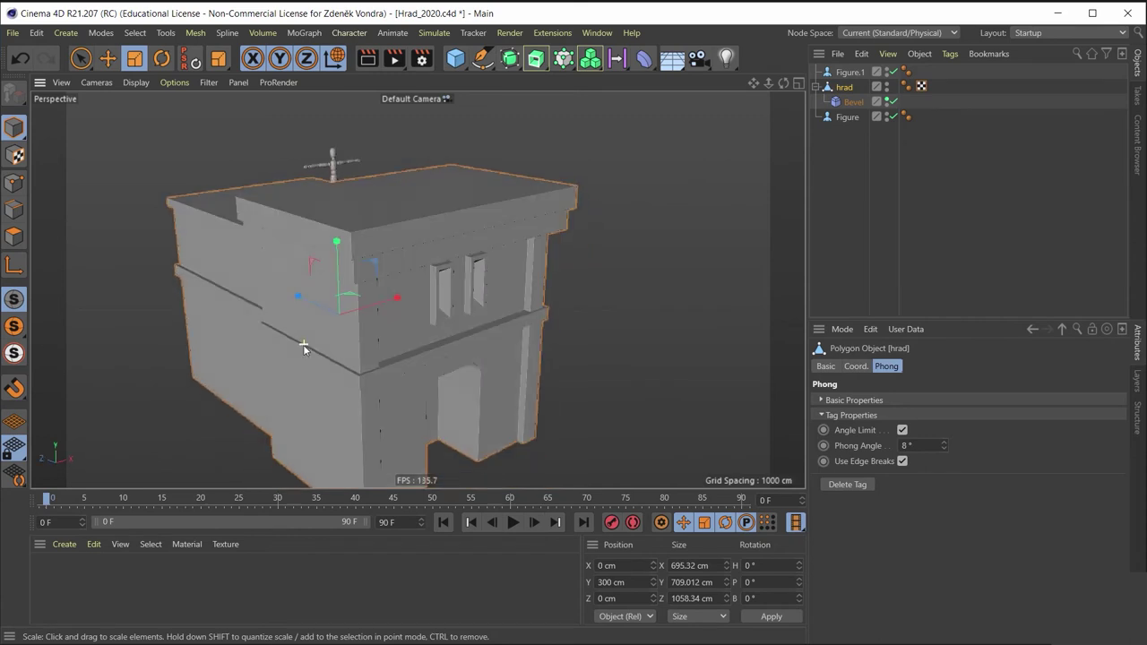
mouse_move(311, 306)
left_mouse_down("alt")
mouse_move(327, 351)
mouse_move(397, 352)
mouse_move(391, 315)
mouse_move(438, 335)
mouse_move(457, 304)
mouse_move(384, 315)
mouse_move(489, 436)
mouse_move(540, 292)
left_mouse_up("alt")
scroll(468, 277, "up", 2)
scroll(384, 316, "up", 3)
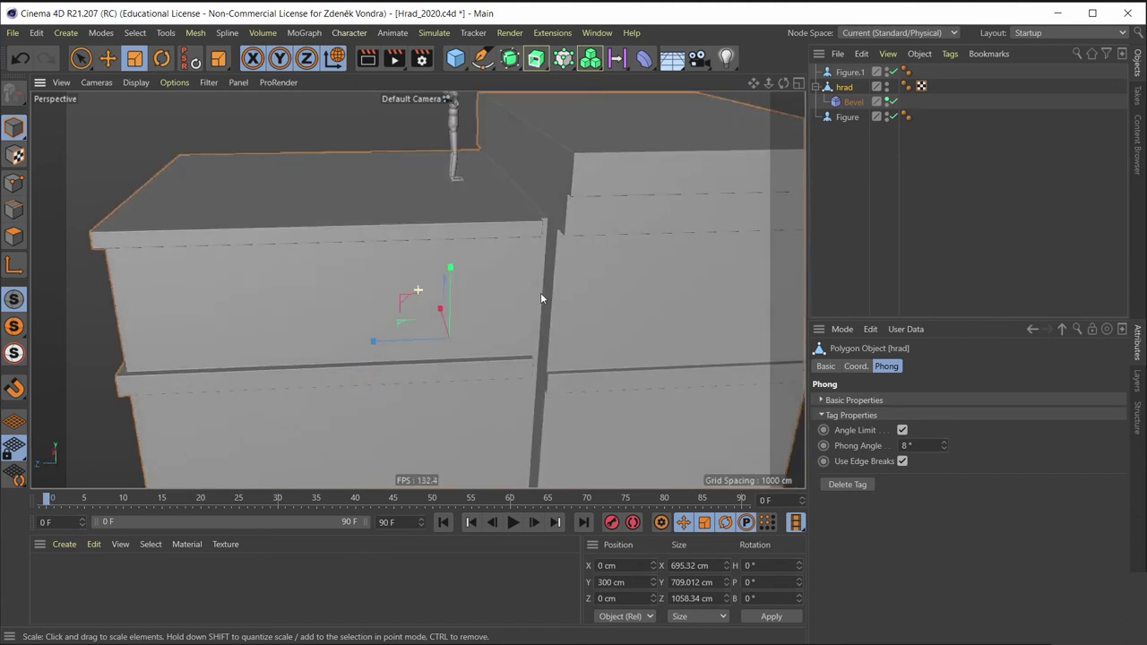
scroll(488, 212, "up", 3)
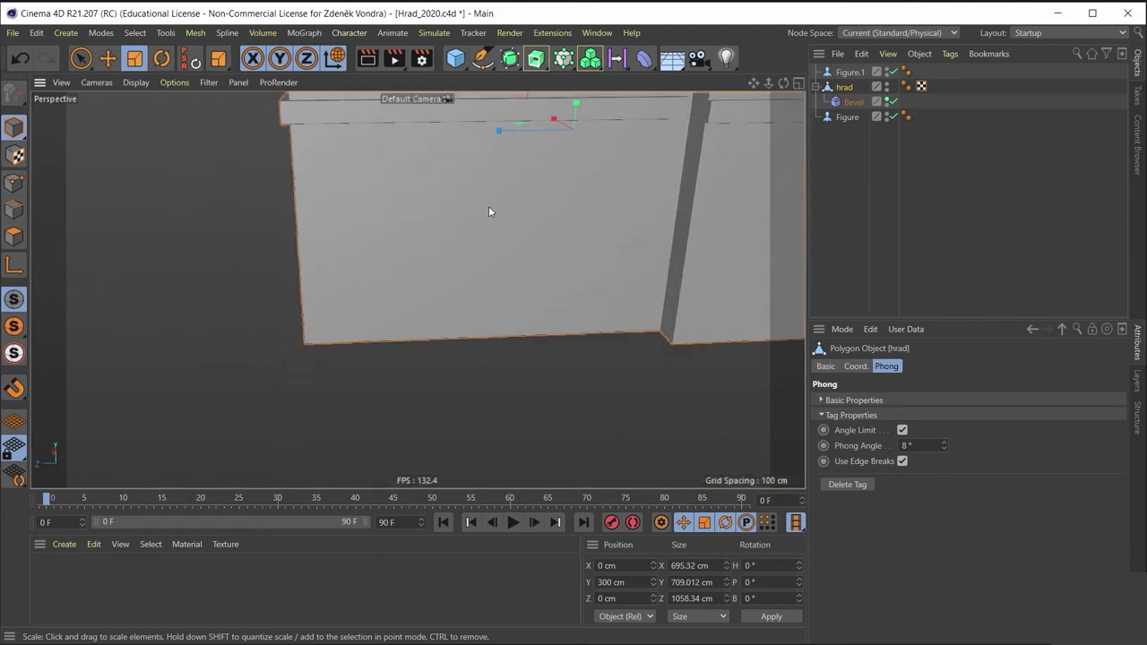
mouse_move(489, 211)
left_mouse_down("alt")
mouse_move(602, 139)
mouse_move(552, 150)
mouse_move(470, 247)
mouse_move(348, 325)
mouse_move(405, 312)
mouse_move(387, 268)
left_mouse_up("alt")
mouse_move(480, 394)
left_mouse_down("alt")
mouse_move(497, 379)
mouse_move(733, 357)
mouse_move(550, 340)
mouse_move(381, 345)
mouse_move(435, 333)
mouse_move(466, 295)
mouse_move(350, 289)
mouse_move(482, 301)
mouse_move(470, 272)
mouse_move(533, 269)
mouse_move(412, 260)
mouse_move(370, 271)
mouse_move(346, 332)
mouse_move(515, 218)
mouse_move(518, 185)
mouse_move(426, 238)
mouse_move(556, 193)
mouse_move(546, 357)
left_mouse_up("alt")
scroll(370, 267, "down", 3)
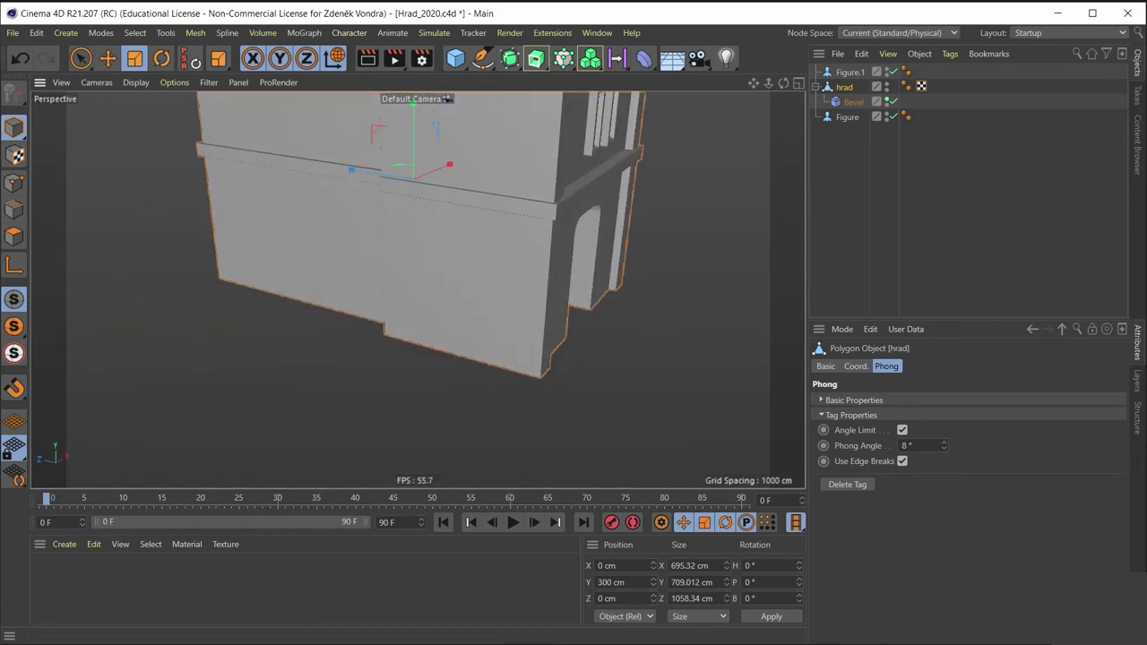
mouse_move(349, 202)
left_mouse_down("alt")
mouse_move(487, 333)
mouse_move(443, 379)
mouse_move(455, 396)
mouse_move(456, 261)
mouse_move(471, 238)
left_mouse_up("alt")
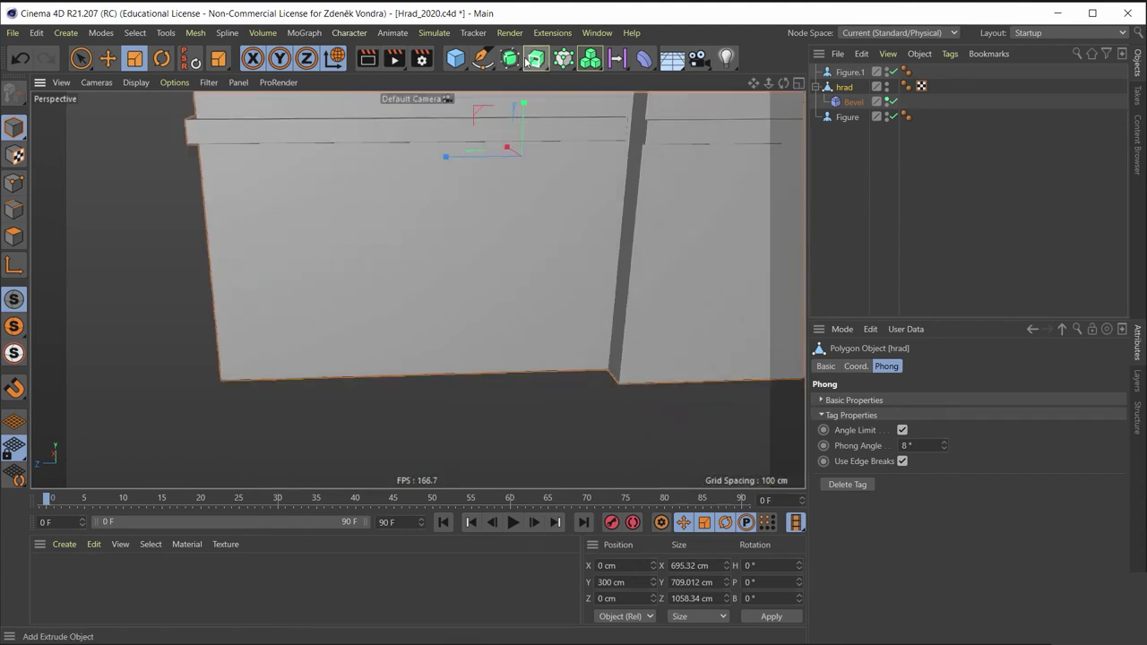
scroll(508, 213, "down", 3)
scroll(474, 205, "down", 2)
scroll(460, 209, "down", 2)
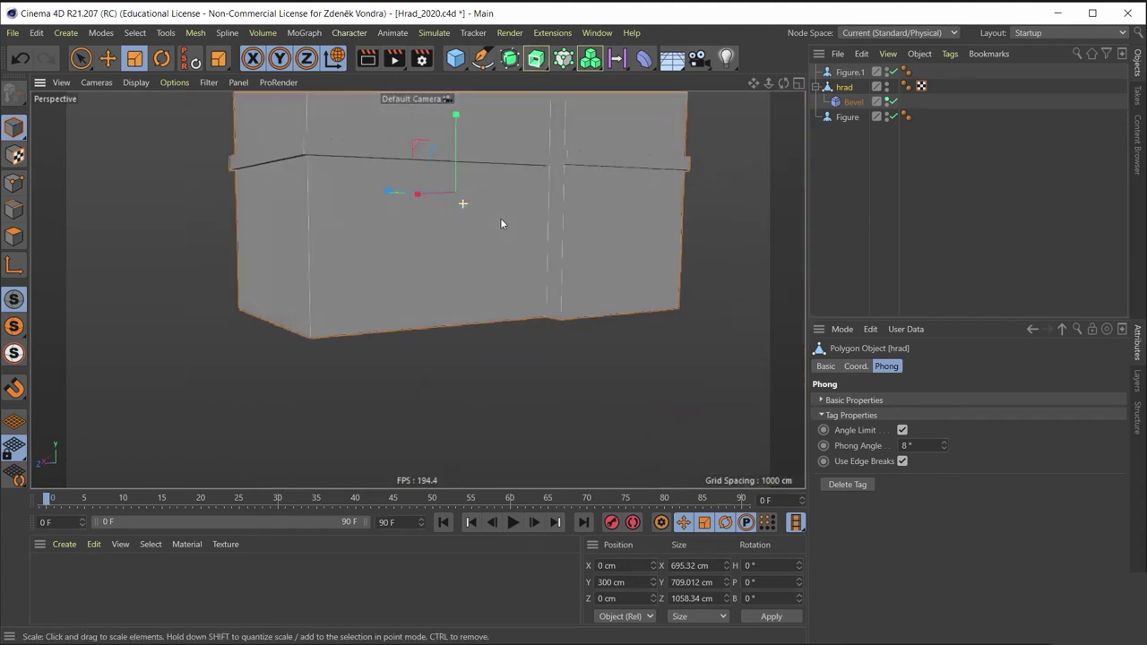
scroll(501, 221, "down", 1)
Step: Select the lower front wall polygon and set Plane Cut's plane mode to World XY
left_click(14, 236)
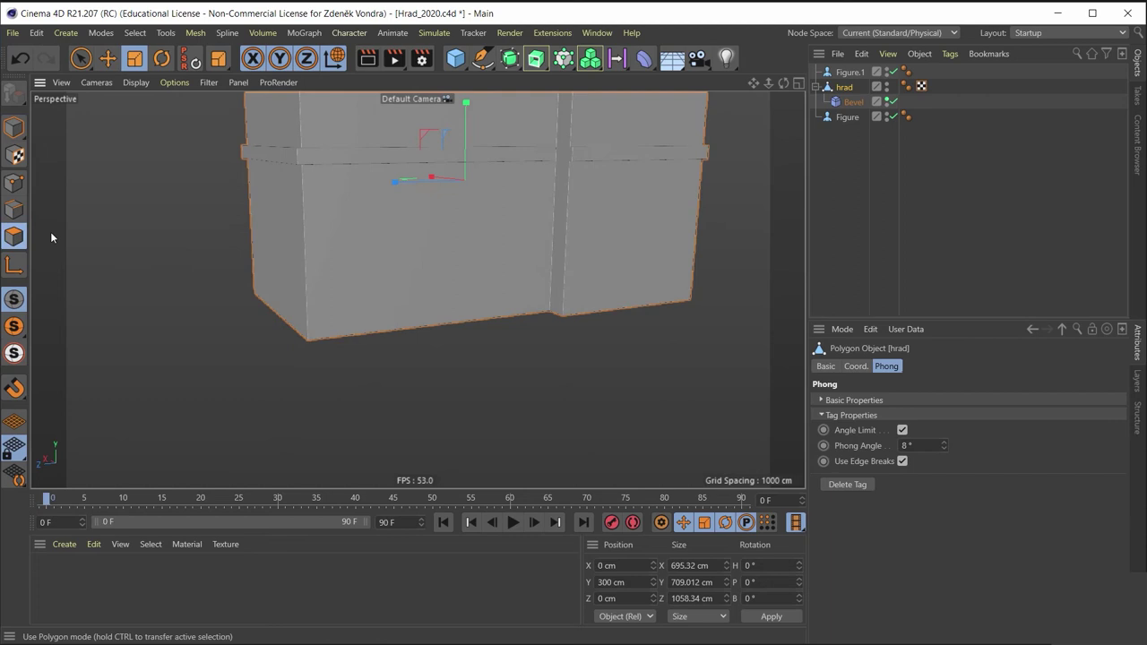
left_click(409, 224)
mouse_move(372, 287)
left_mouse_down("alt")
mouse_move(364, 353)
mouse_move(370, 295)
mouse_move(421, 208)
mouse_move(356, 200)
mouse_move(348, 272)
left_mouse_up("alt")
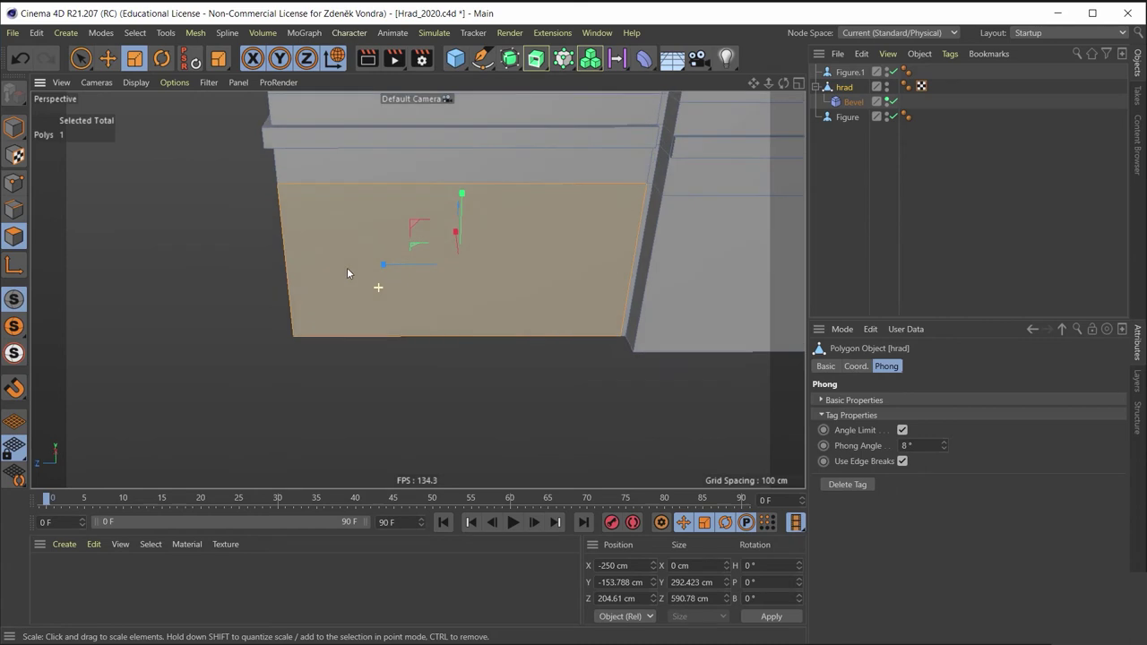
right_click(391, 215)
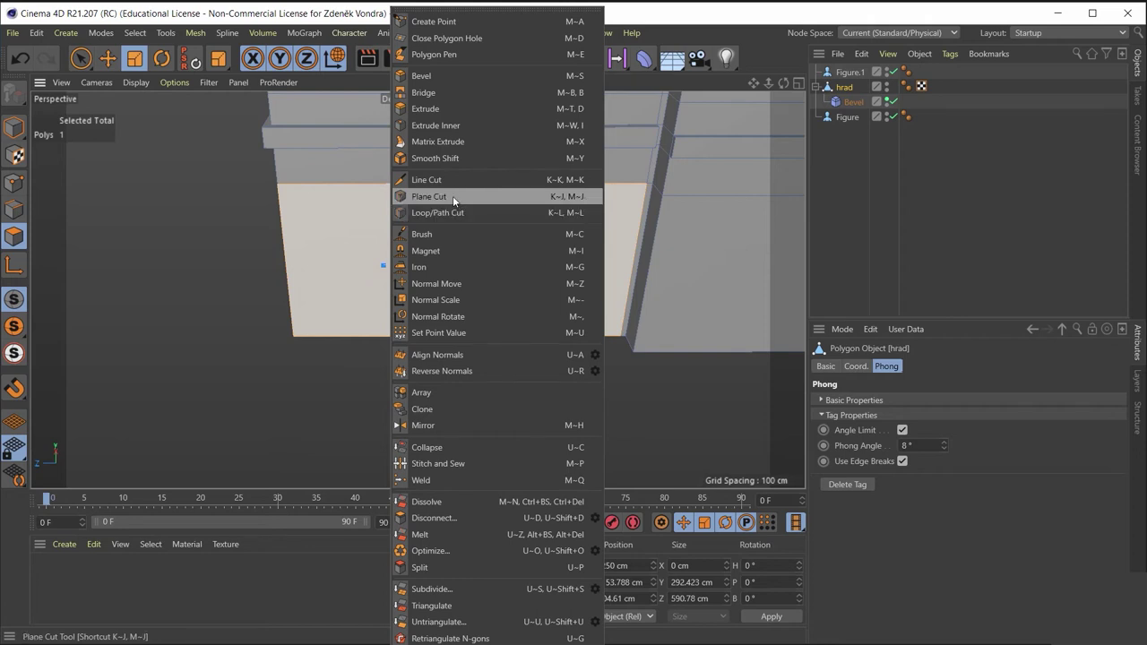
left_click(453, 195)
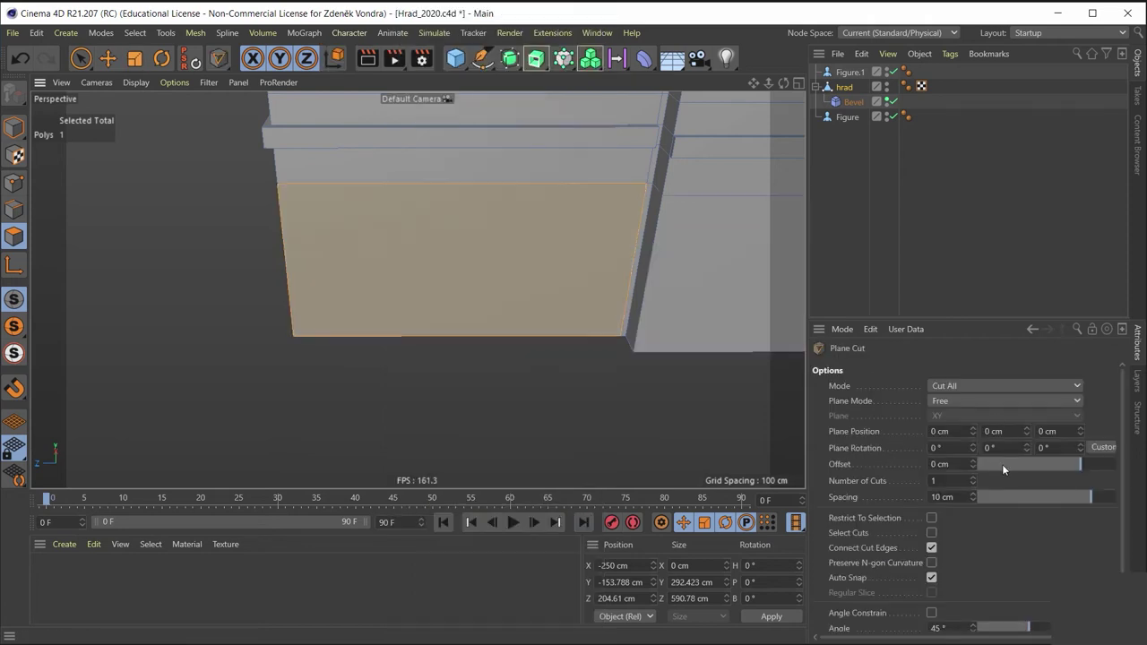
left_click(959, 400)
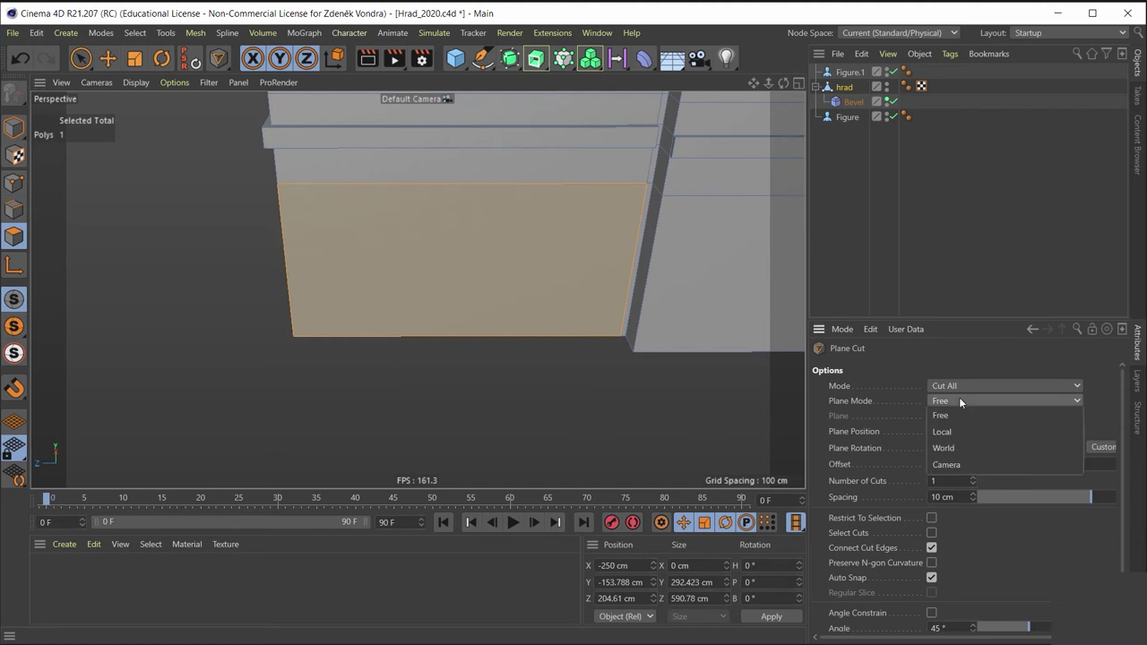
left_click(965, 448)
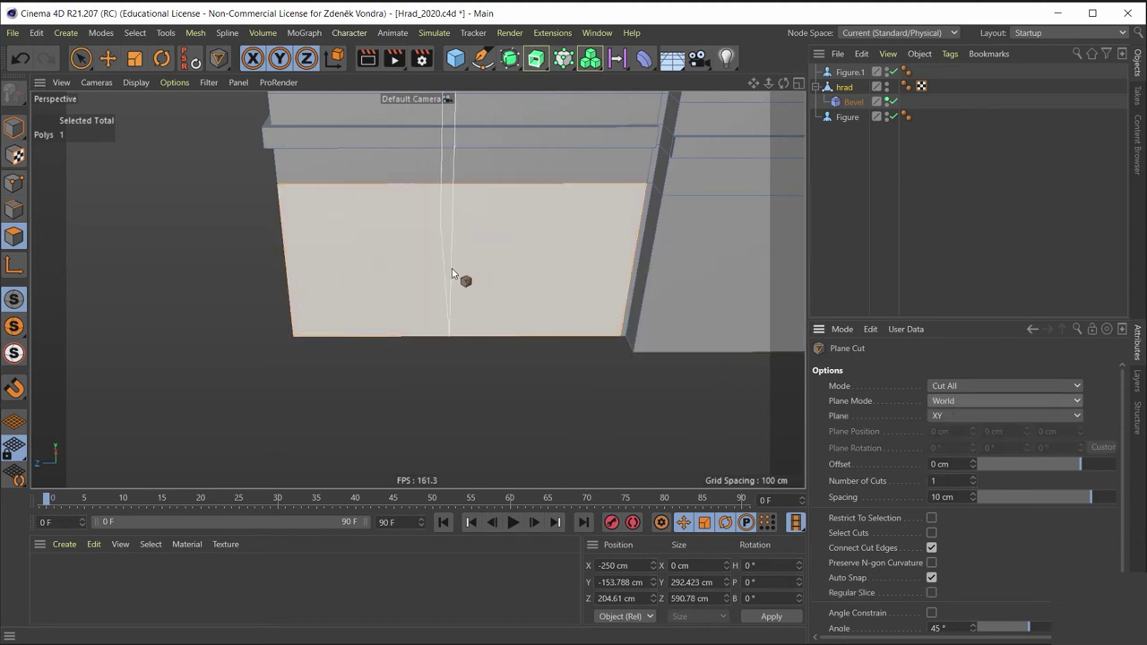
Step: Add the neighbouring front wall face to the polygon selection
mouse_move(426, 270)
left_mouse_down("alt")
mouse_move(493, 220)
mouse_move(451, 195)
left_mouse_up("alt")
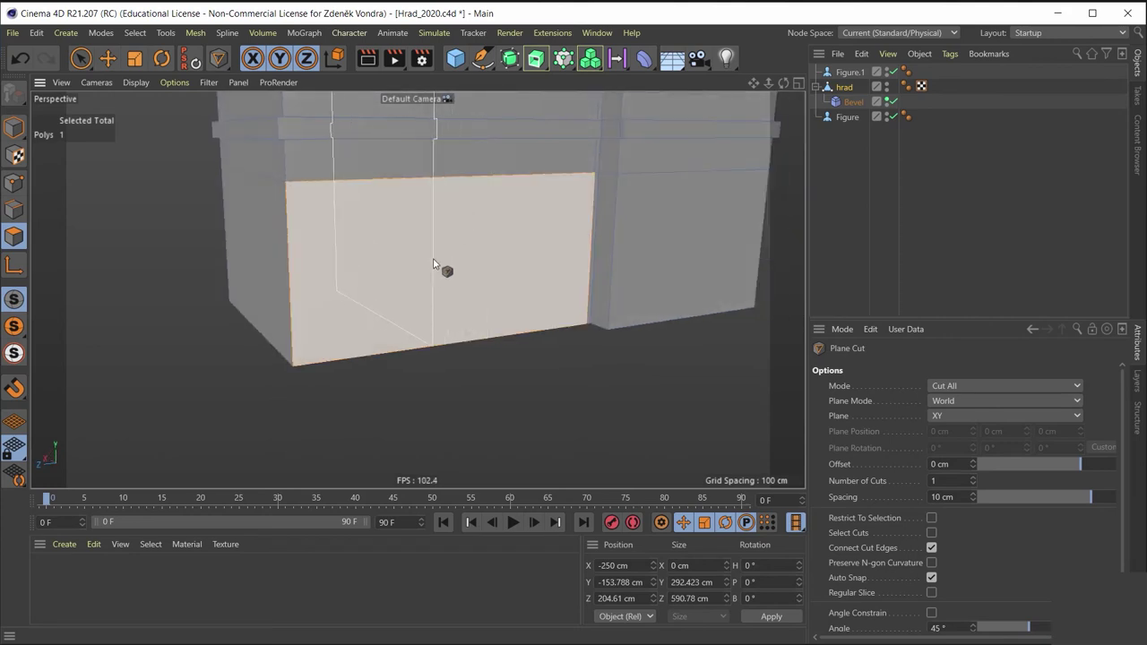
mouse_move(438, 261)
left_mouse_down("alt")
mouse_move(739, 231)
mouse_move(397, 256)
mouse_move(482, 271)
mouse_move(385, 259)
mouse_move(83, 130)
left_mouse_up("alt")
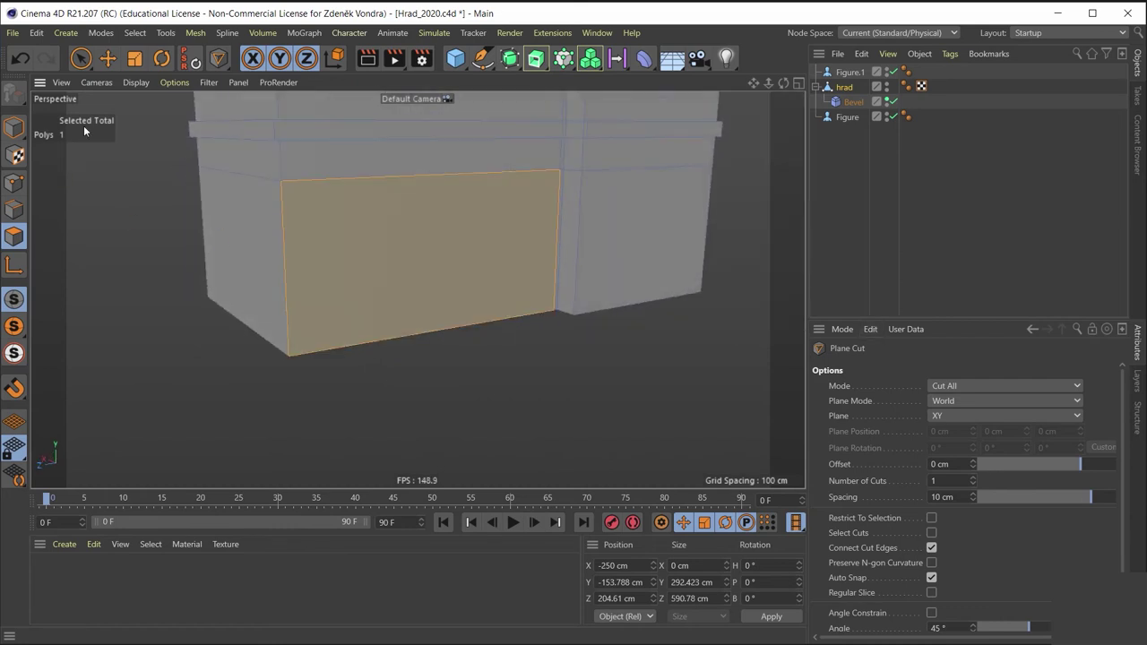
left_click(81, 58)
mouse_move(352, 200)
left_mouse_down("alt")
mouse_move(538, 219)
mouse_move(673, 179)
mouse_move(694, 203)
left_mouse_up("alt")
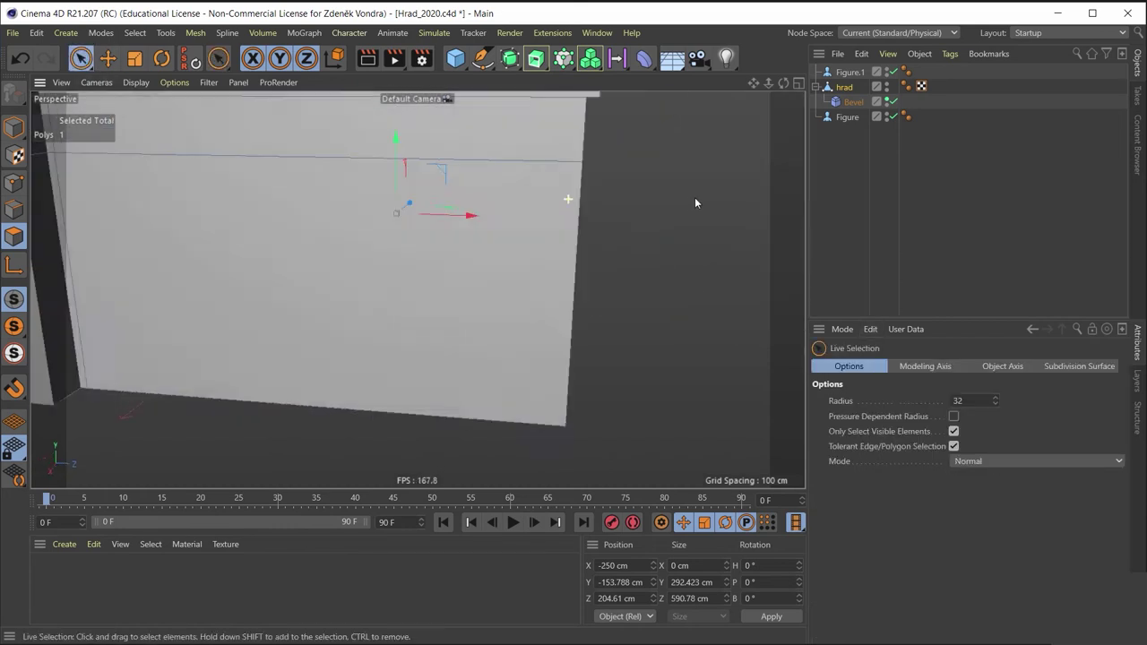
left_click(297, 233, "shift")
mouse_move(297, 232)
left_mouse_down("alt")
mouse_move(293, 242)
mouse_move(280, 224)
mouse_move(519, 268)
mouse_move(352, 285)
mouse_move(302, 235)
mouse_move(307, 191)
mouse_move(372, 227)
mouse_move(501, 217)
mouse_move(345, 269)
mouse_move(512, 200)
mouse_move(584, 218)
mouse_move(325, 183)
mouse_move(376, 194)
mouse_move(452, 137)
mouse_move(464, 234)
mouse_move(425, 299)
left_mouse_up("alt")
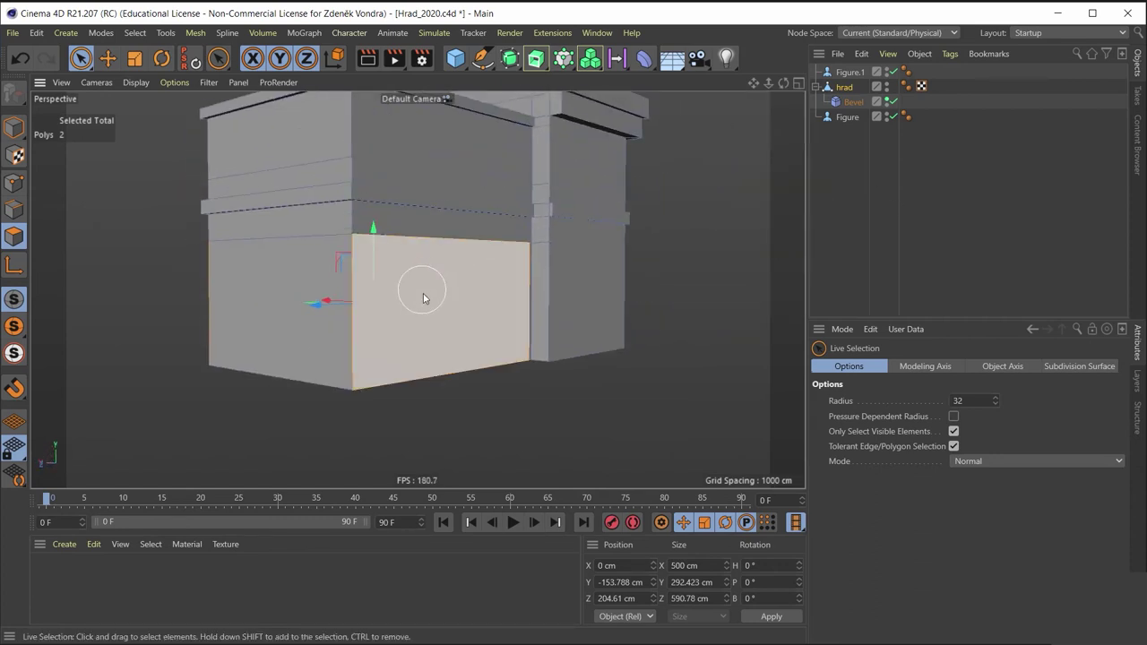
scroll(424, 299, "up", 3)
scroll(436, 315, "up", 1)
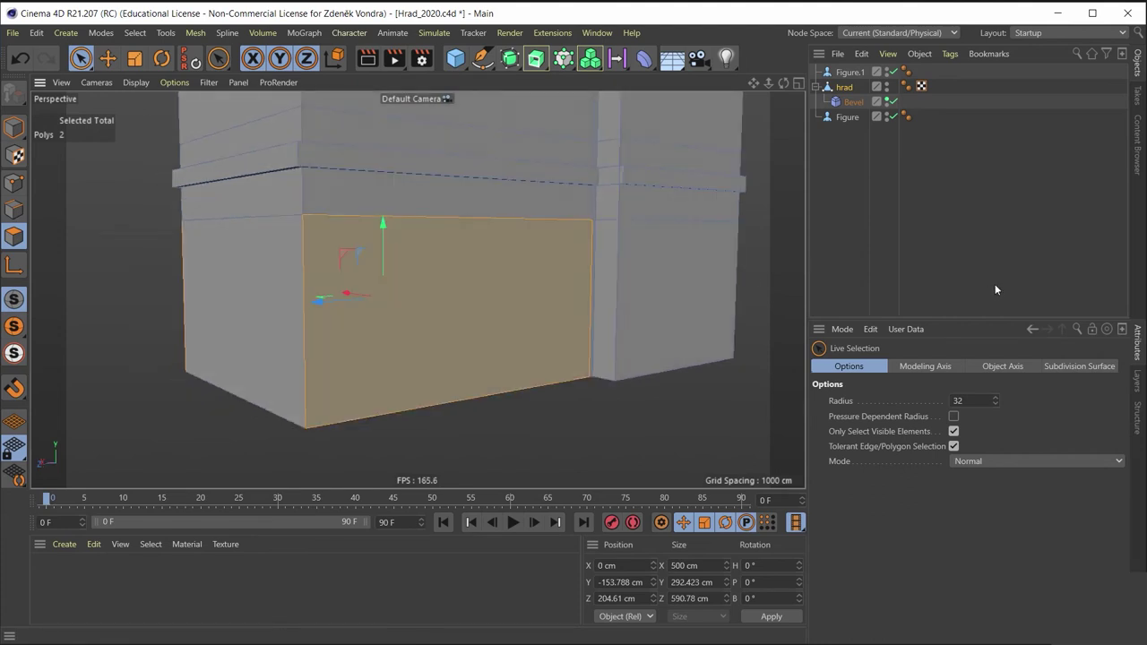
Step: Plane-cut the lower front wall twice with 2 cuts spaced 100 cm, making 10 polygons
left_click(217, 58)
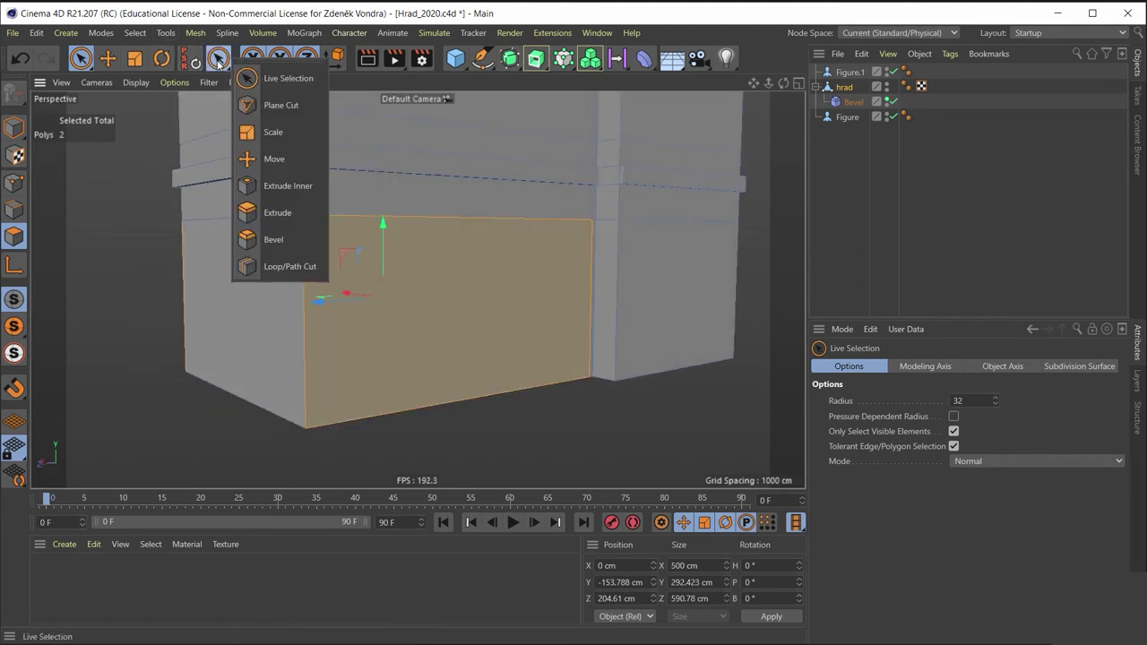
left_click(275, 109)
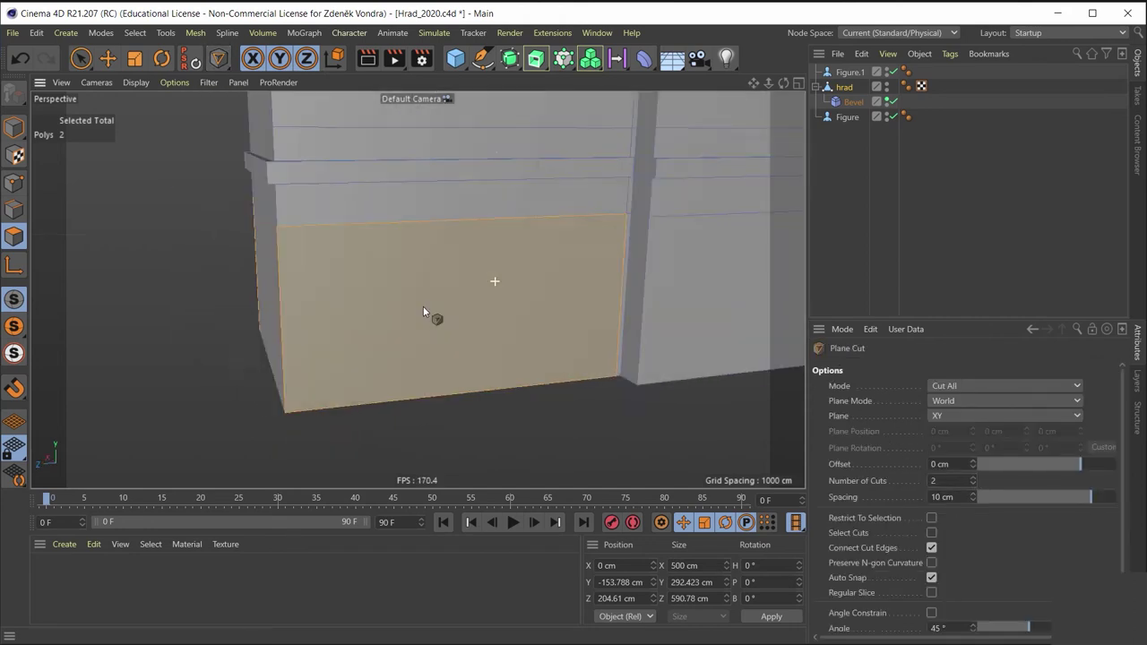
scroll(421, 300, "up", 2)
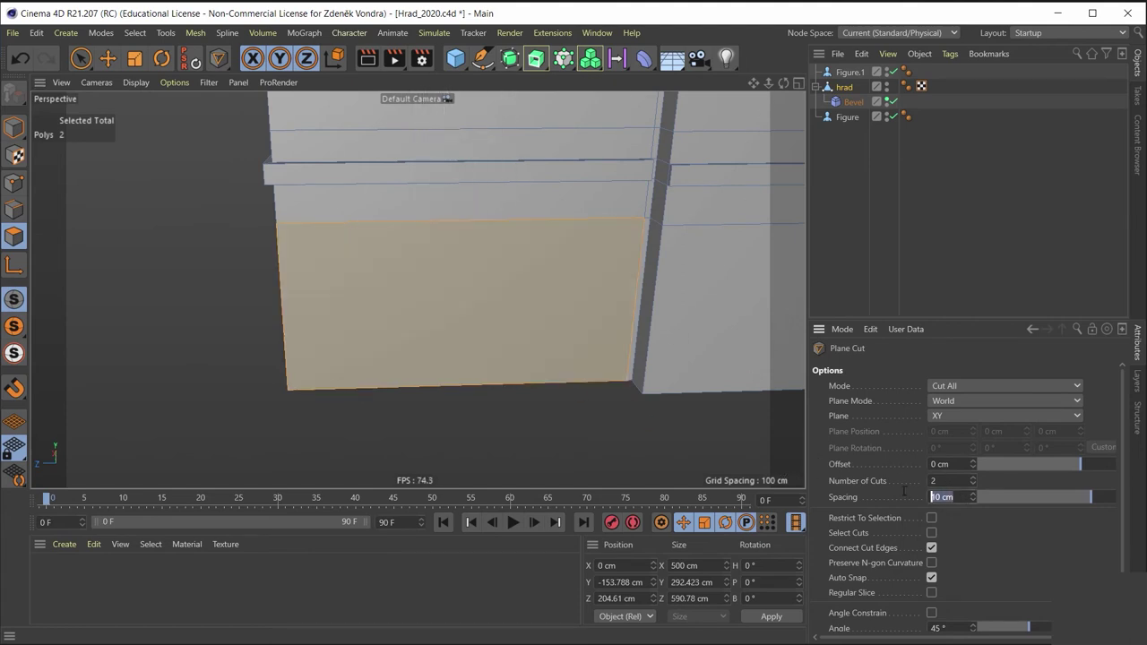
type("1")
type("00")
key("Return")
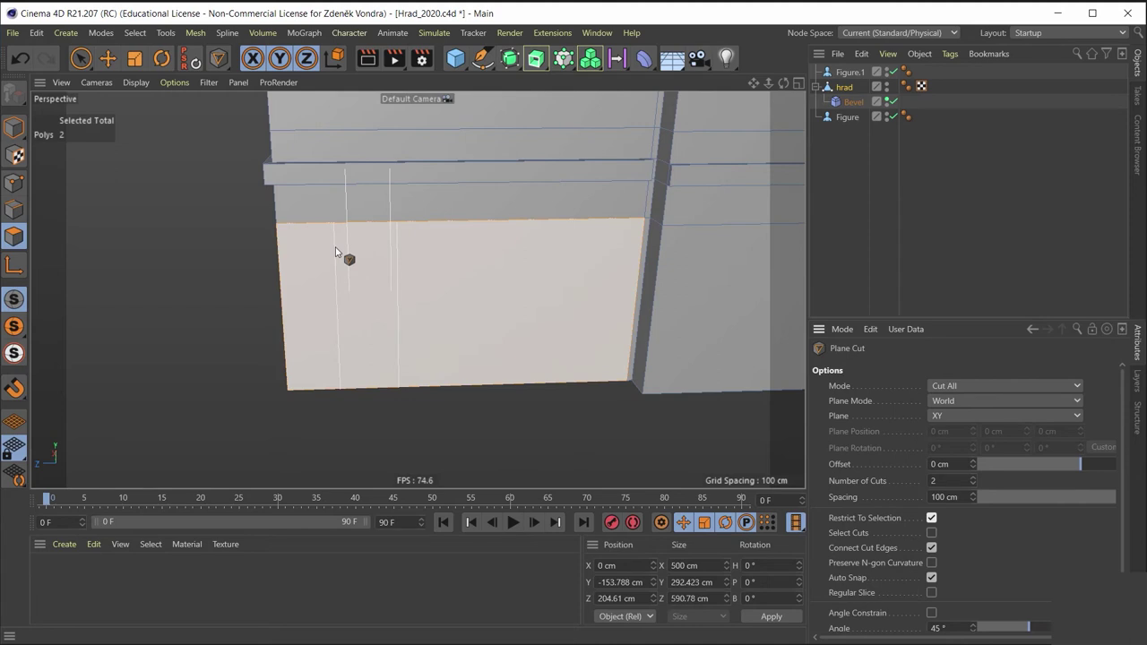
mouse_move(334, 244)
right_mouse_down("alt")
mouse_move(726, 224)
mouse_move(401, 272)
mouse_move(385, 197)
right_mouse_up("alt")
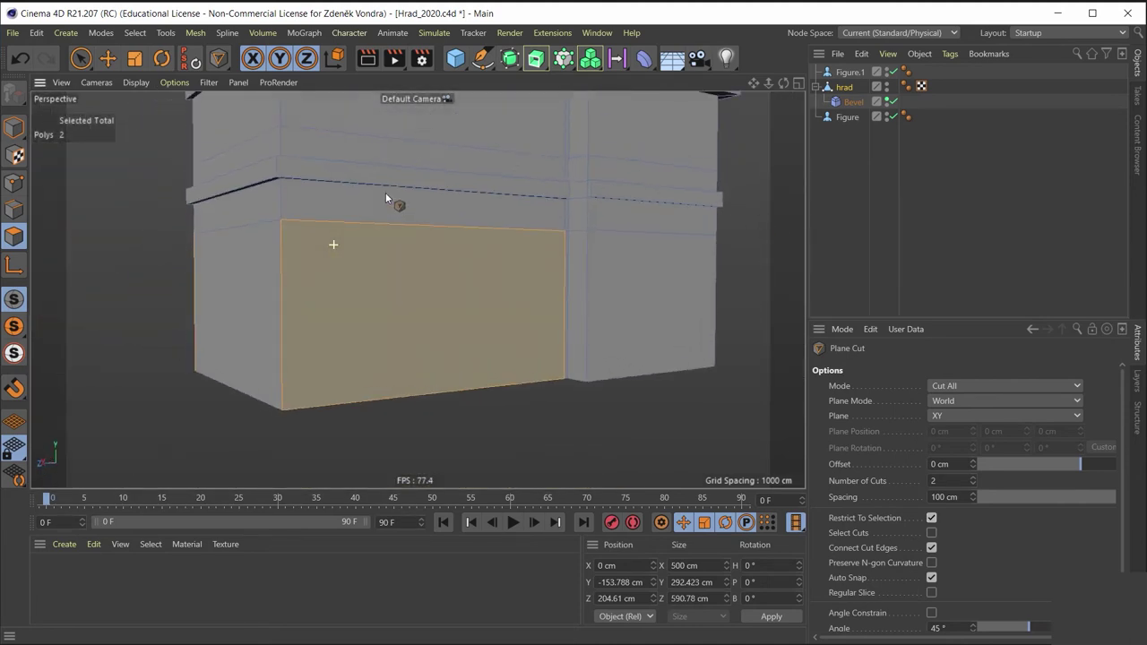
mouse_move(386, 197)
left_mouse_down("alt")
mouse_move(388, 186)
mouse_move(396, 212)
left_mouse_up("alt")
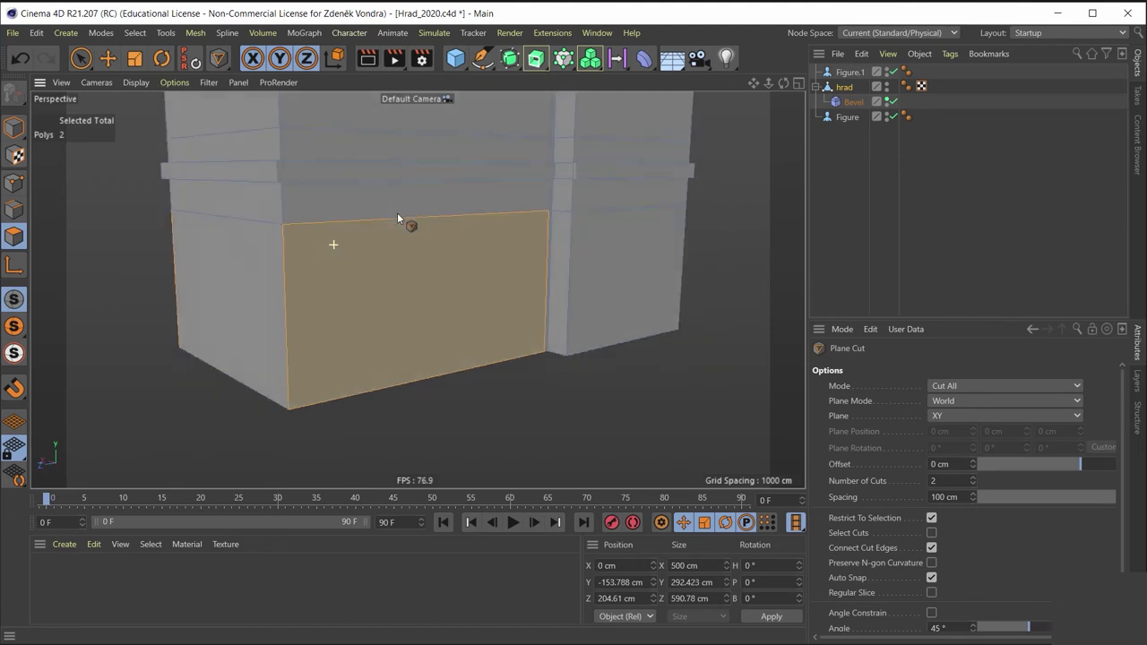
left_click(343, 255)
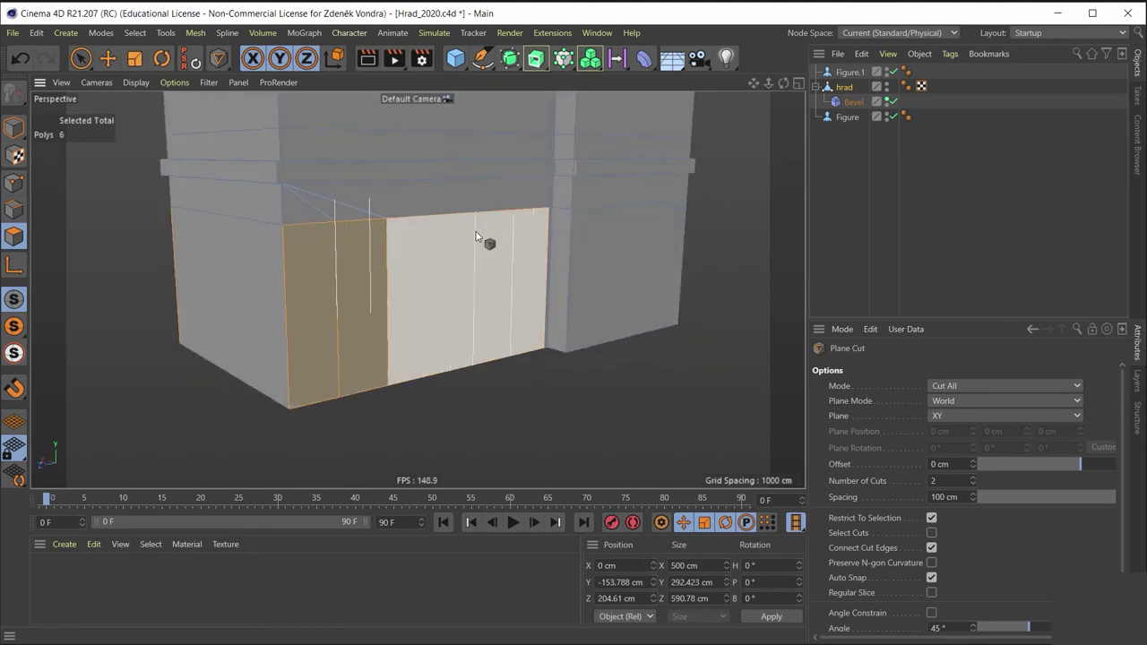
left_click(475, 235)
left_click_drag(441, 298, 411, 311, "alt")
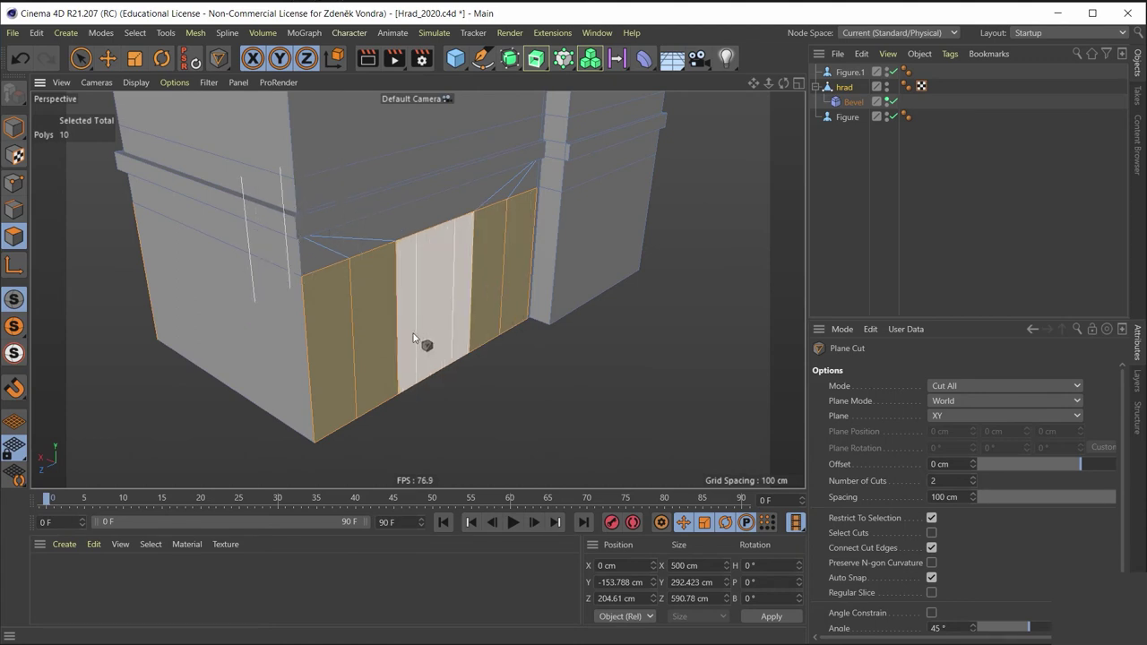
Step: Add a horizontal loop cut at about 89% across the lower wall strips, giving 20 polygons
key("k")
key("l")
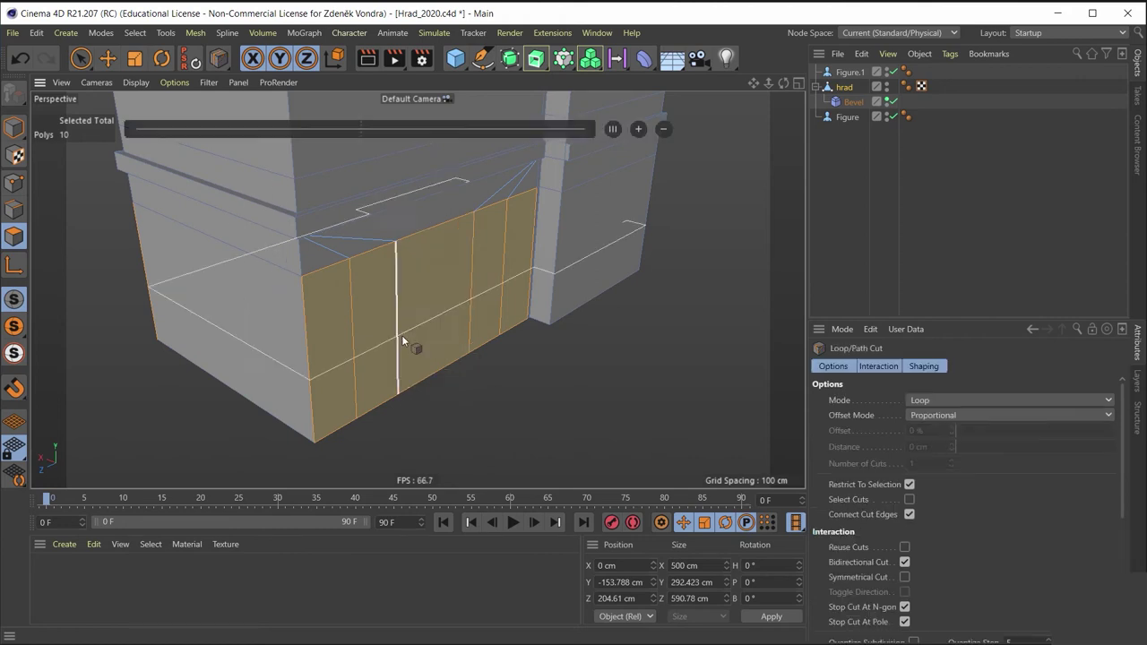
left_click(352, 283)
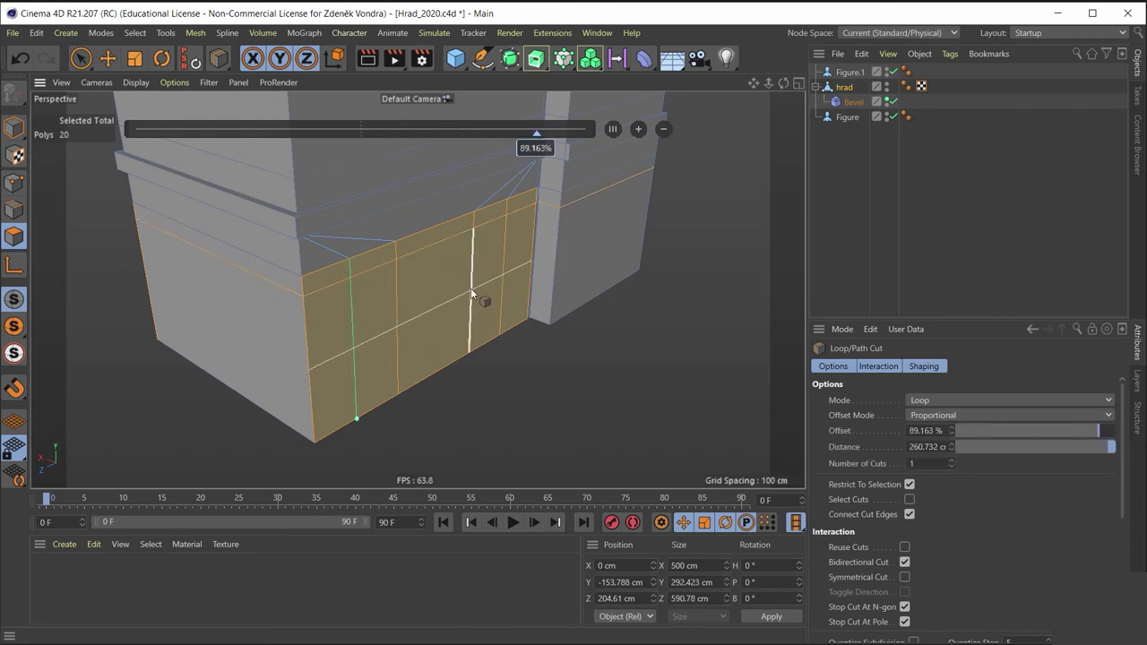
mouse_move(443, 343)
left_mouse_down("alt")
mouse_move(337, 297)
mouse_move(240, 210)
mouse_move(339, 192)
mouse_move(313, 228)
mouse_move(346, 345)
mouse_move(341, 140)
mouse_move(302, 174)
mouse_move(226, 133)
mouse_move(326, 199)
mouse_move(374, 306)
mouse_move(282, 262)
left_mouse_up("alt")
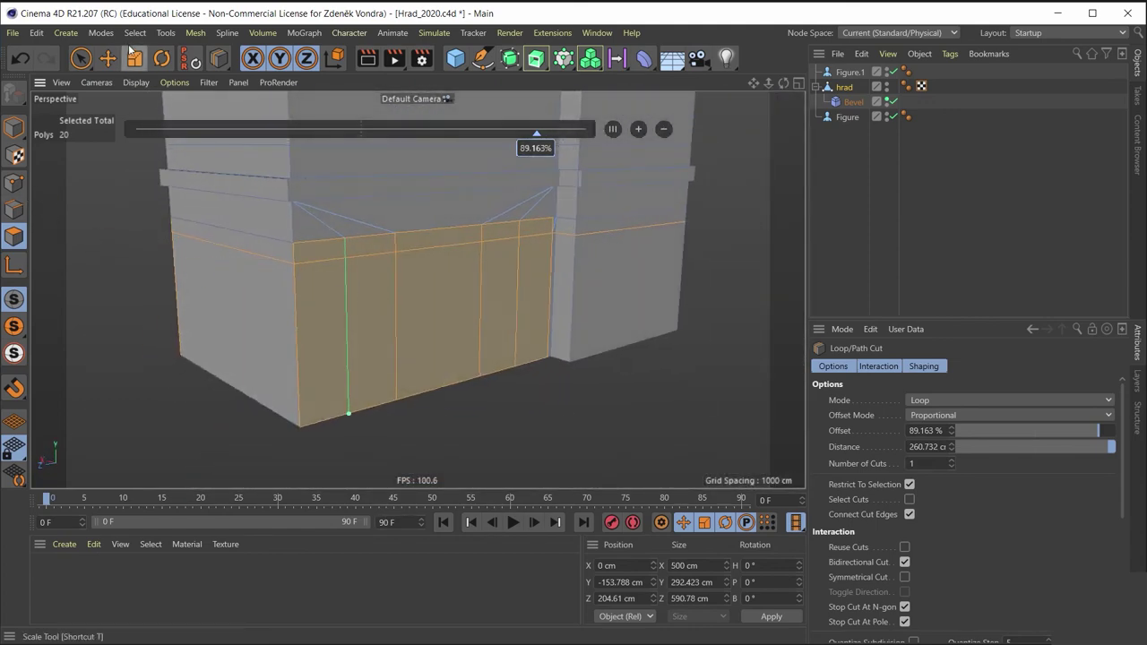
left_click(80, 57)
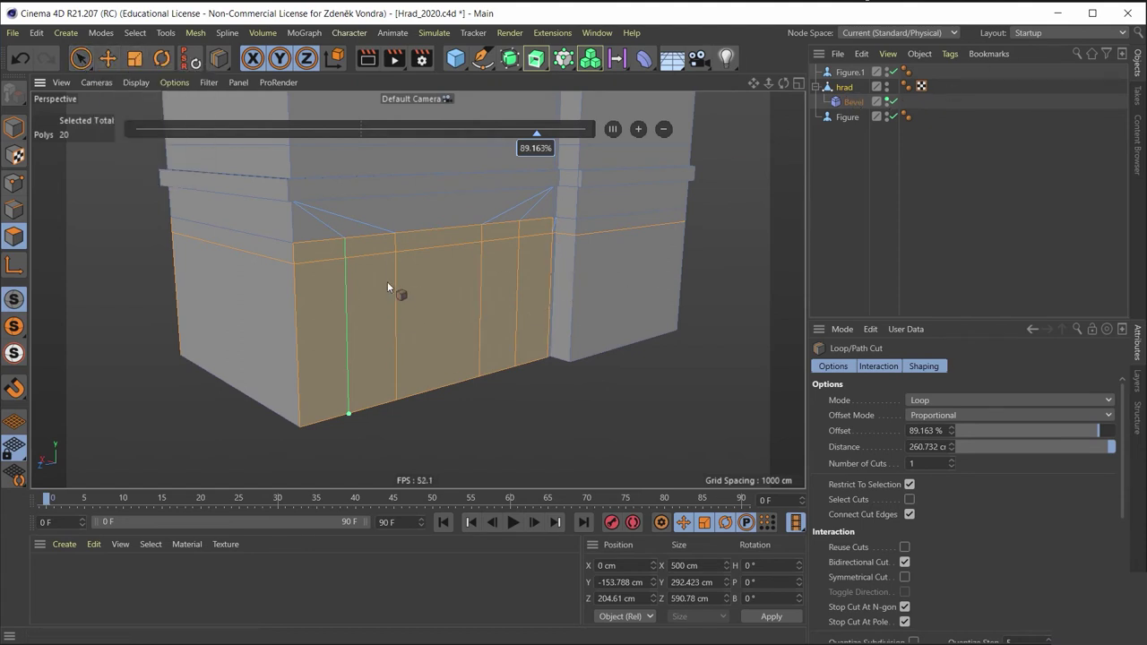
left_click(86, 59)
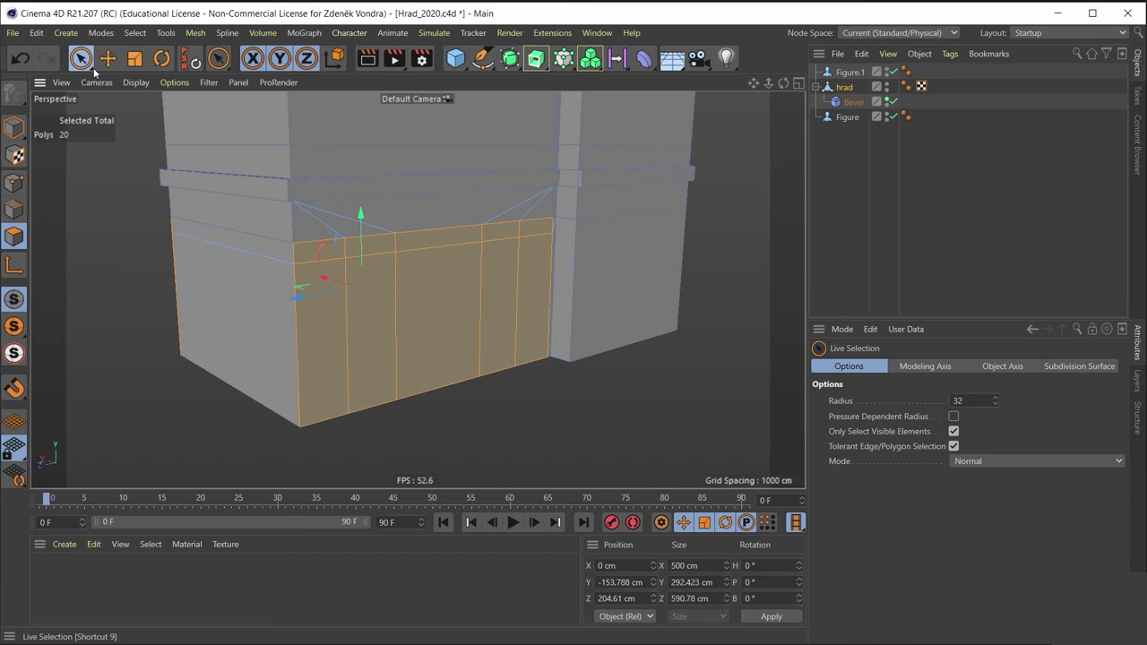
Step: Start the selection with three tall strips of the lower front wall
left_click(358, 306)
scroll(371, 313, "up", 2)
scroll(372, 318, "up", 2)
scroll(394, 324, "up", 2)
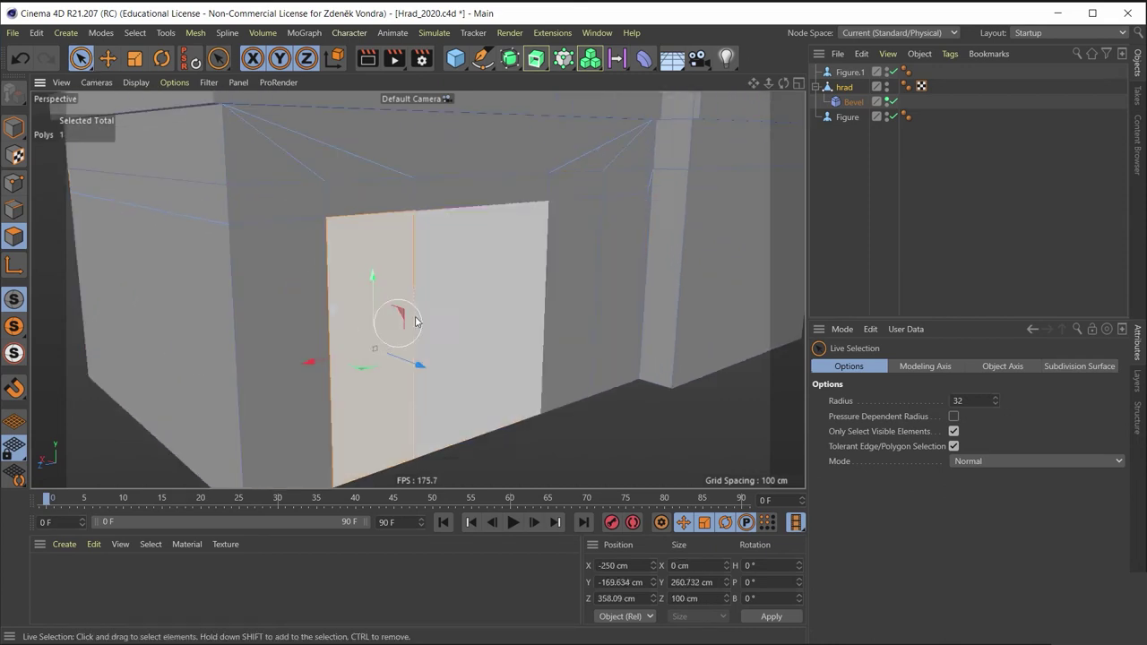
scroll(627, 320, "up", 2)
scroll(523, 304, "up", 2)
scroll(565, 310, "up", 2)
scroll(552, 300, "up", 2)
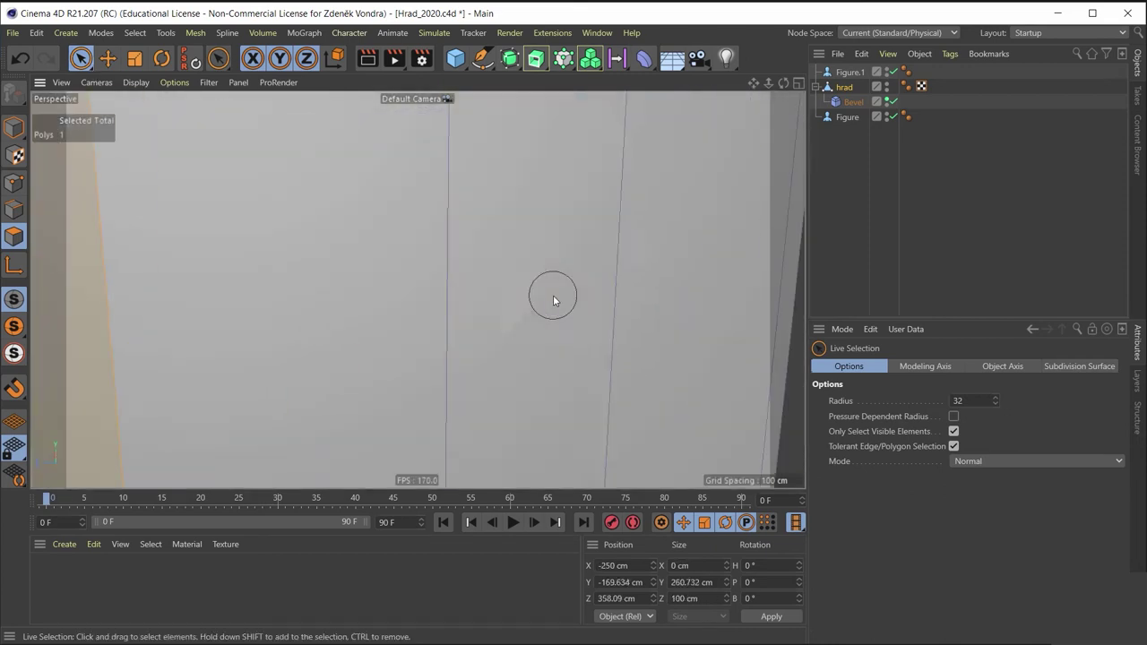
scroll(553, 295, "down", 3)
scroll(538, 287, "down", 3)
mouse_move(521, 276)
left_mouse_down("alt")
mouse_move(678, 286)
mouse_move(455, 320)
mouse_move(553, 326)
mouse_move(501, 373)
left_mouse_up("alt")
scroll(259, 389, "up", 2)
scroll(266, 323, "up", 2)
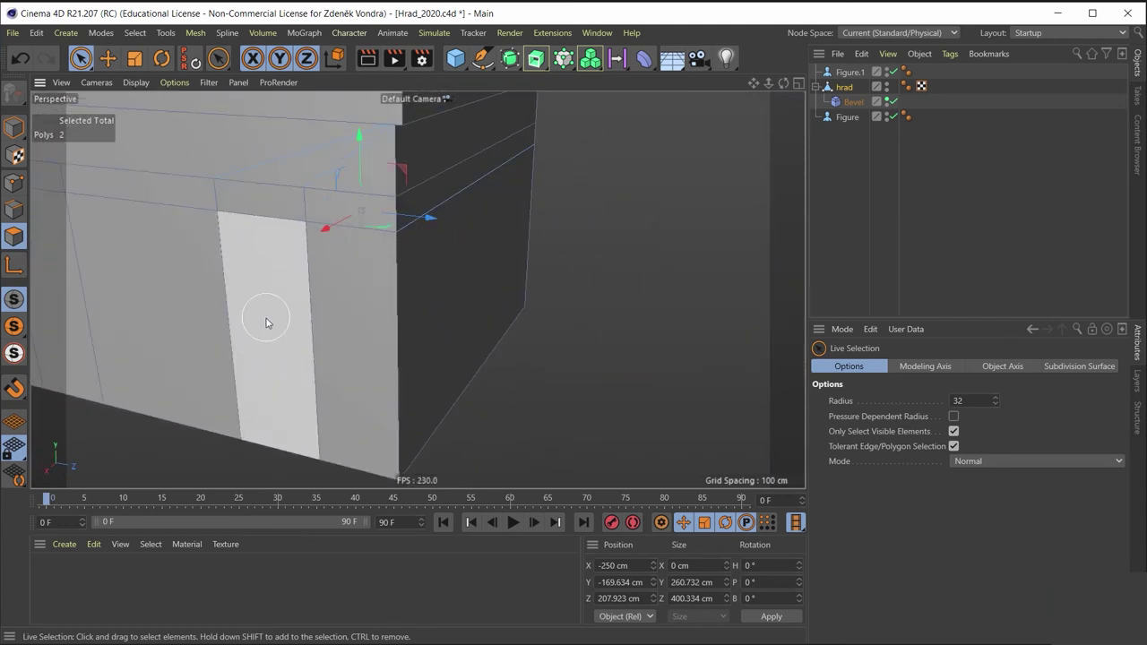
left_click(266, 322, "shift")
mouse_move(269, 315)
left_mouse_down("alt")
mouse_move(640, 322)
mouse_move(380, 264)
mouse_move(379, 281)
mouse_move(332, 289)
mouse_move(371, 295)
left_mouse_up("alt")
left_click(380, 264, "shift")
Step: Add the right and middle door polygons and the strip above the left door
scroll(385, 273, "down", 3)
scroll(394, 225, "up", 3)
scroll(390, 199, "up", 1)
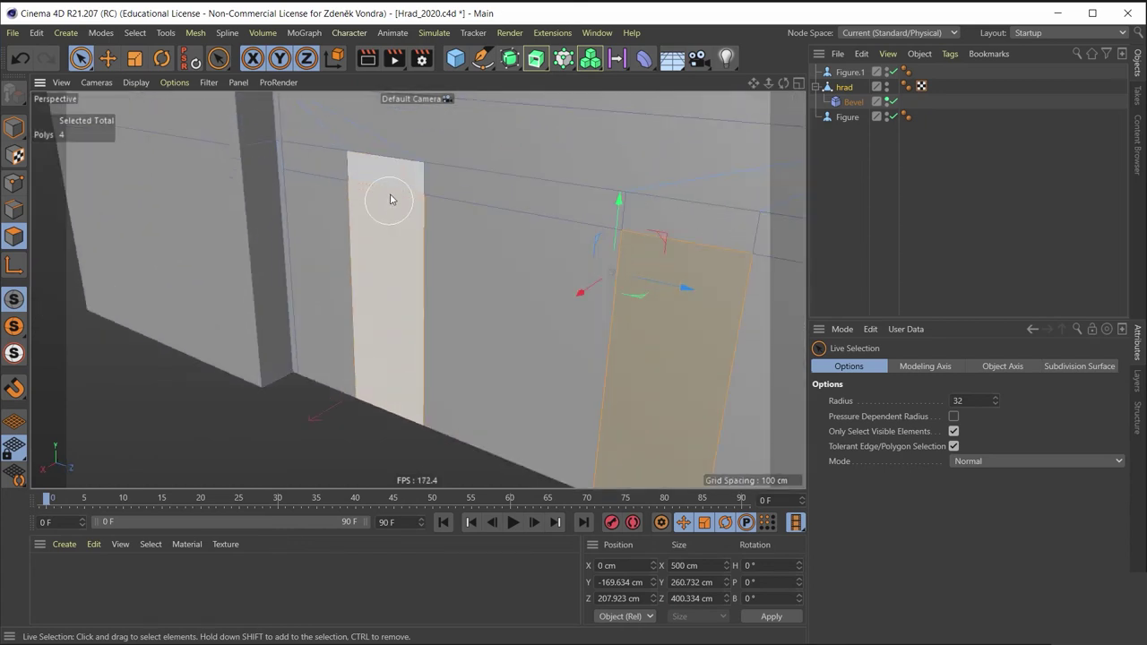
left_click(696, 245, "shift")
scroll(689, 279, "down", 2)
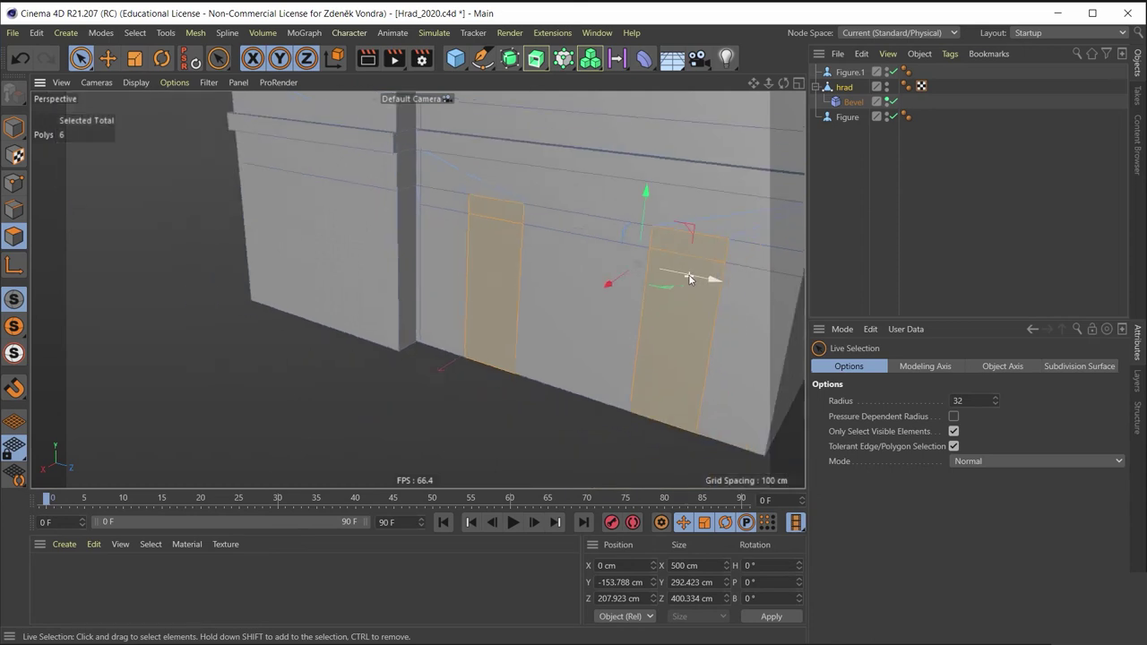
mouse_move(688, 278)
left_mouse_down("alt")
mouse_move(660, 249)
mouse_move(418, 289)
mouse_move(251, 302)
left_mouse_up("alt")
scroll(318, 350, "down", 3)
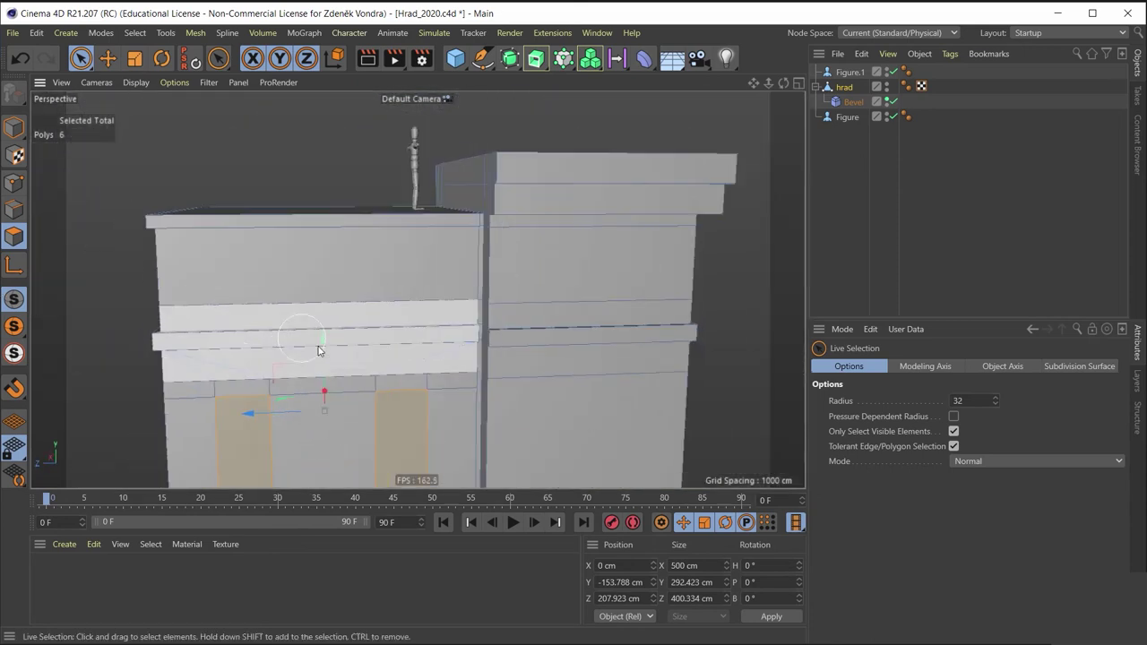
scroll(318, 349, "up", 2)
scroll(383, 328, "up", 3)
scroll(448, 269, "up", 2)
left_click(493, 222, "shift")
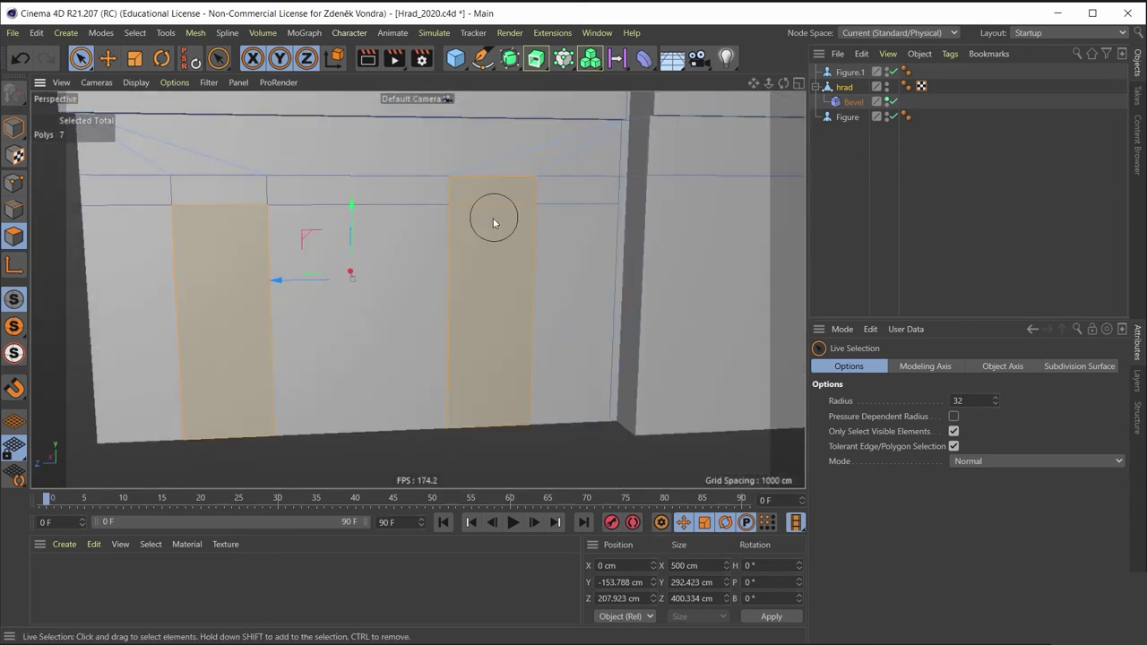
left_click(218, 212, "shift")
mouse_move(218, 213)
left_mouse_down("alt")
mouse_move(352, 308)
mouse_move(239, 300)
left_mouse_up("alt")
right_click(238, 298)
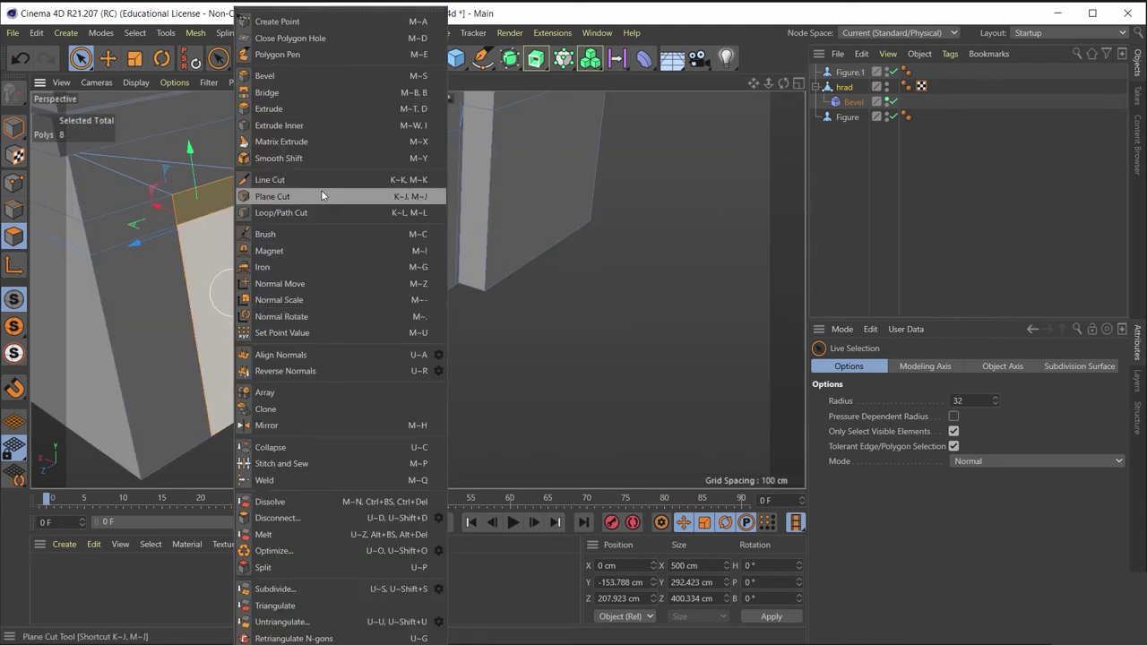
Step: Extrude the selected door strips outward about 30.46 cm into pillars
left_click(351, 112)
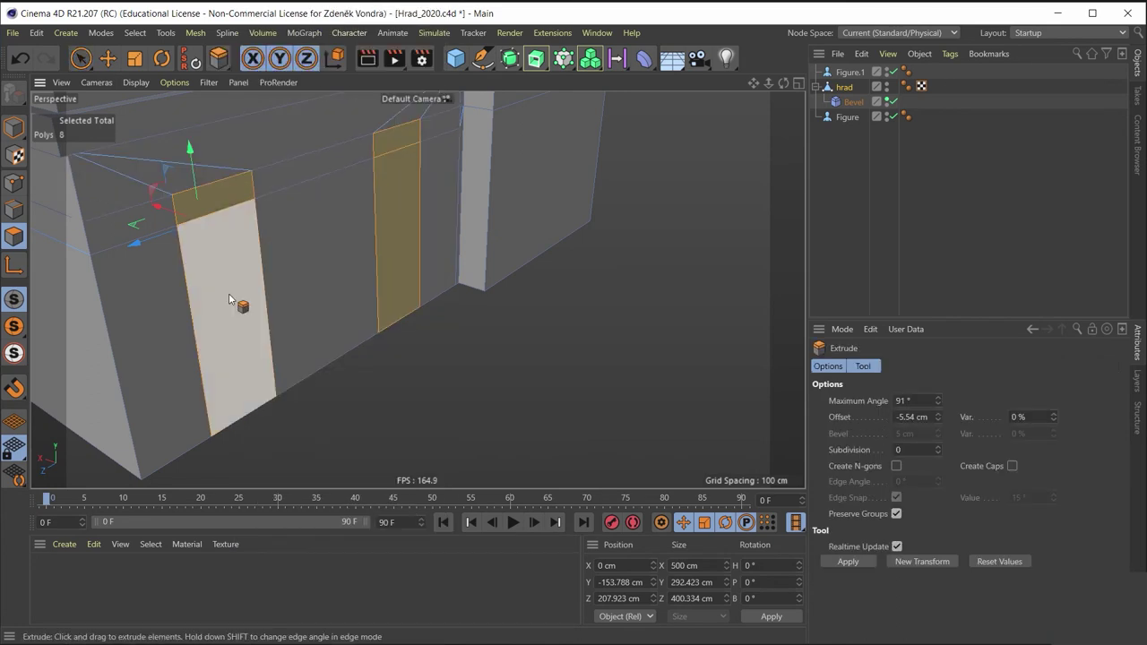
mouse_move(248, 306)
left_mouse_down()
mouse_move(477, 401)
mouse_move(455, 395)
mouse_move(430, 358)
mouse_move(449, 355)
left_mouse_up()
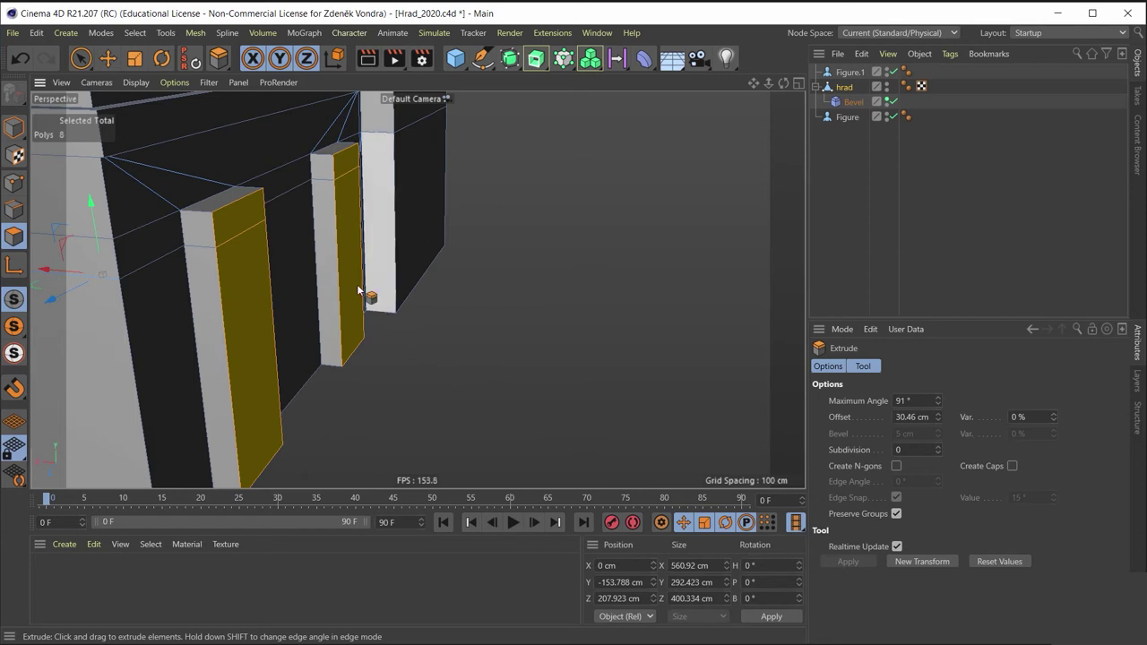
Step: Select both pillars' top edges and slide them along X to slant the caps
left_click(12, 210)
left_click(123, 60)
left_click(117, 60)
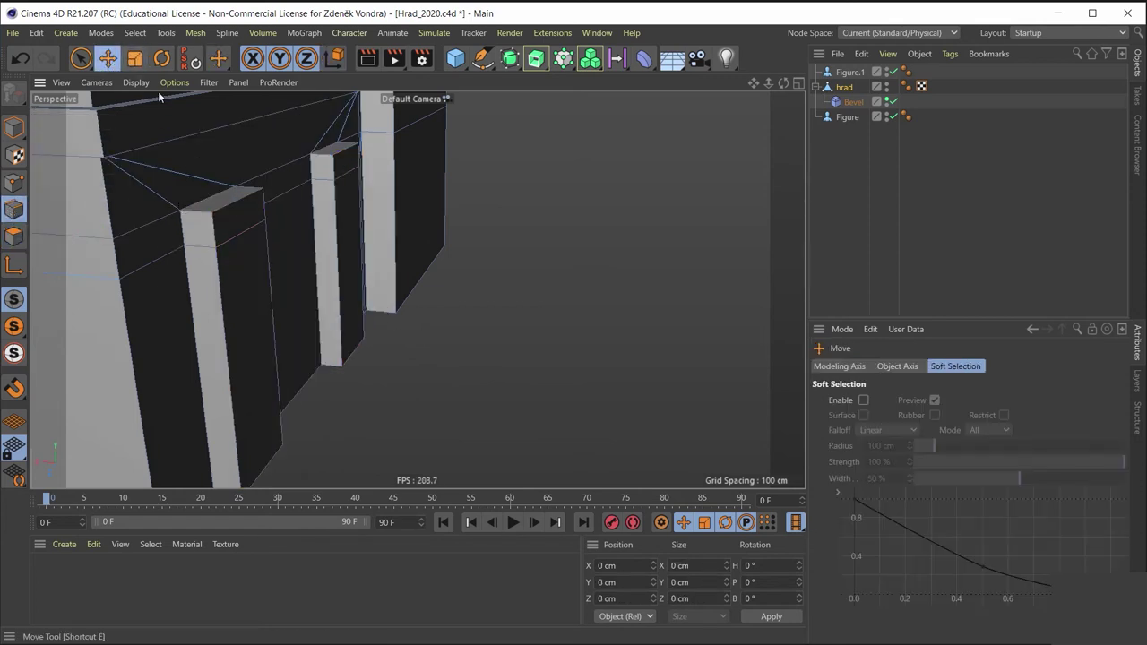
left_click(228, 208)
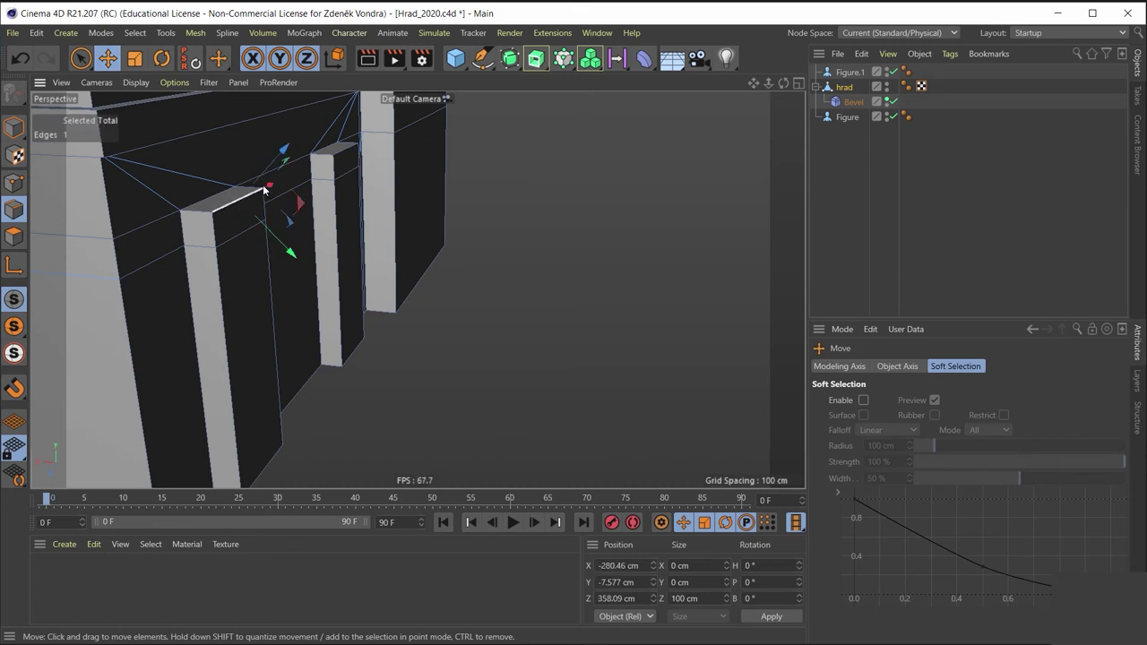
left_click(347, 154, "shift")
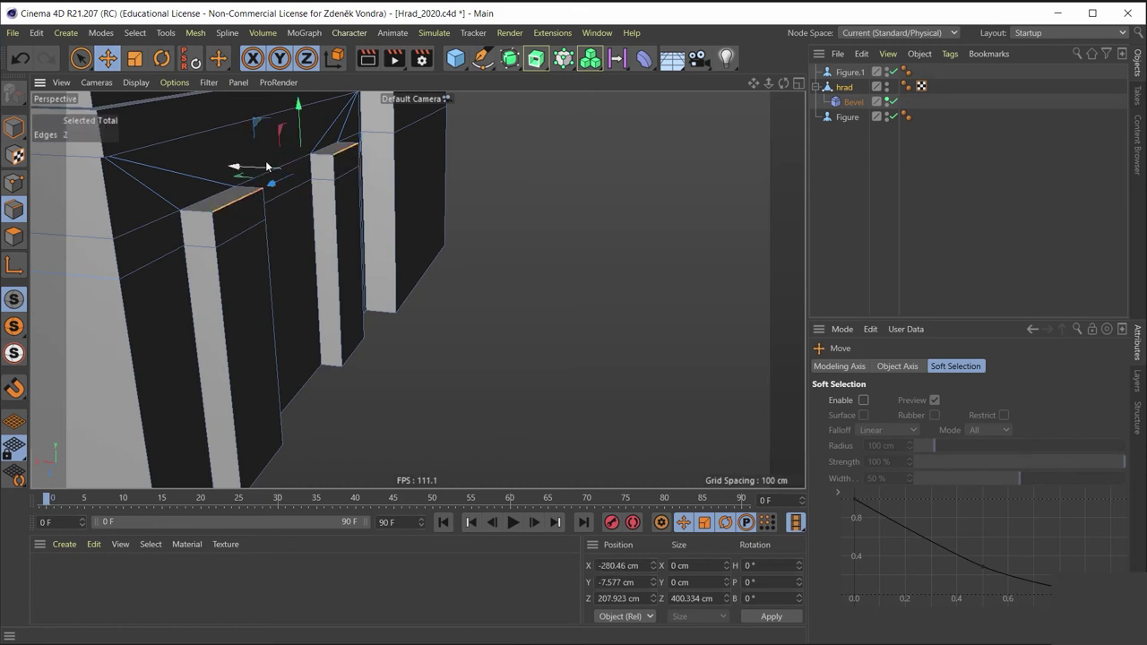
left_click_drag(251, 165, 236, 165)
Step: Shift the lower cap edges of both pillars about 10 cm and return to Model mode
left_click(243, 237)
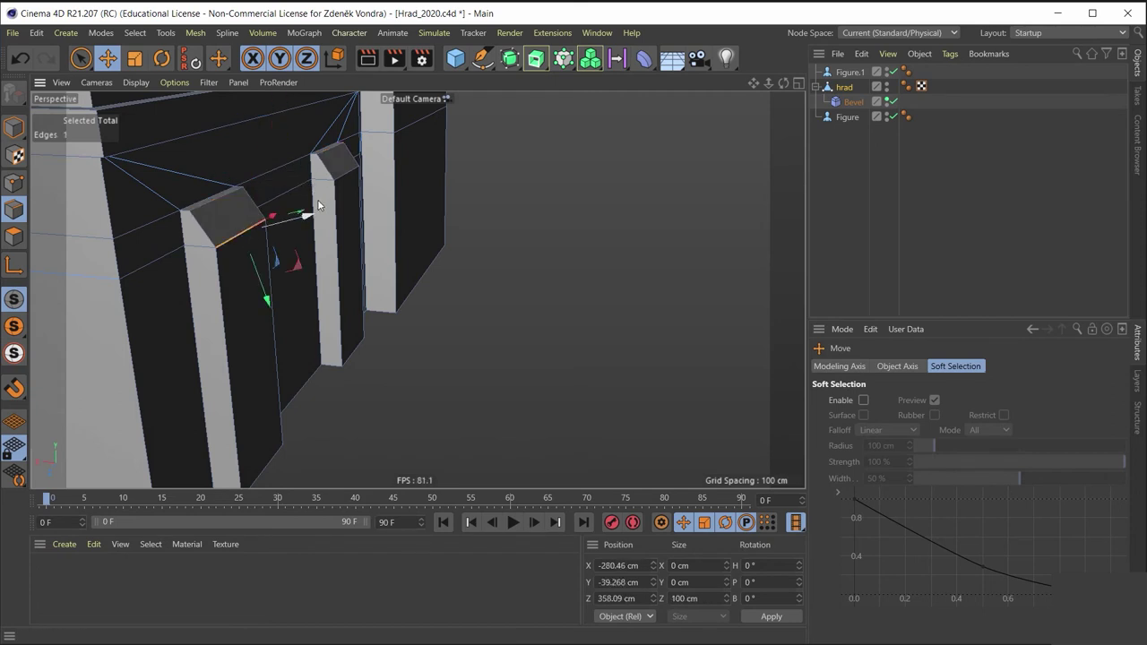
left_click(347, 175, "shift")
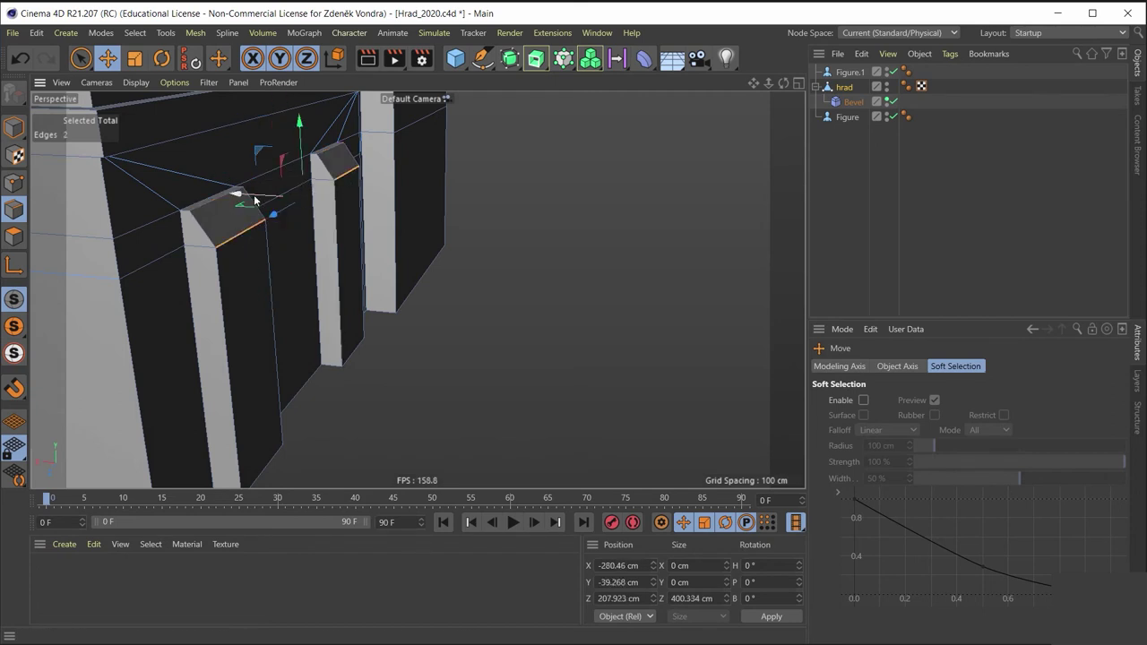
left_click_drag(254, 195, 151, 240)
scroll(206, 272, "down", 3)
scroll(246, 305, "down", 3)
mouse_move(247, 305)
left_mouse_down("alt")
mouse_move(173, 295)
mouse_move(254, 333)
mouse_move(284, 310)
left_mouse_up("alt")
scroll(304, 320, "down", 2)
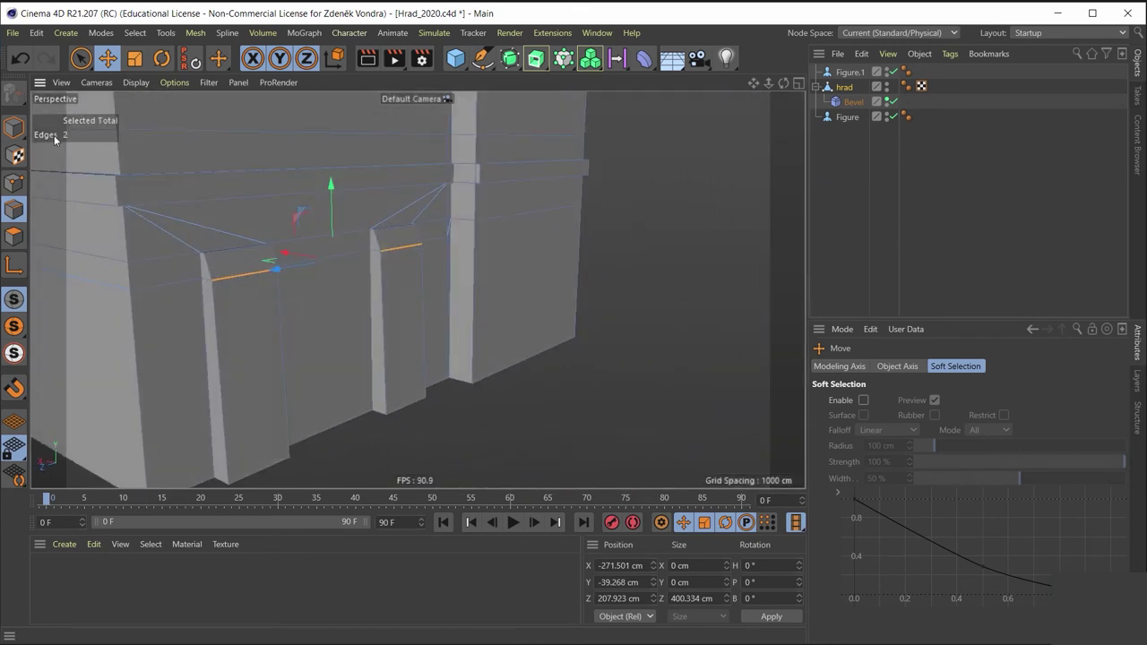
left_click(14, 128)
Step: Select both pillars' top front edges and move them about 13 cm, back in Model mode
scroll(198, 279, "up", 3)
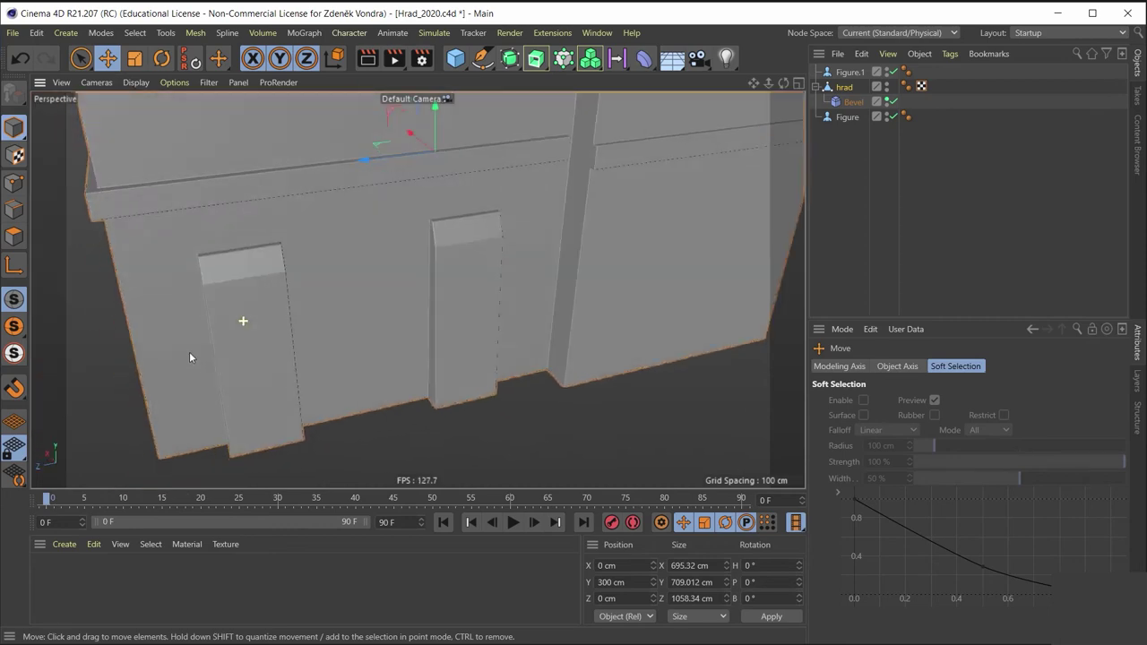
scroll(189, 352, "up", 2)
mouse_move(251, 294)
left_mouse_down("alt")
mouse_move(99, 216)
mouse_move(317, 255)
mouse_move(235, 223)
mouse_move(342, 268)
mouse_move(208, 221)
mouse_move(159, 218)
mouse_move(251, 269)
mouse_move(301, 273)
mouse_move(431, 245)
mouse_move(414, 227)
mouse_move(408, 299)
mouse_move(466, 352)
mouse_move(610, 307)
mouse_move(440, 364)
mouse_move(468, 266)
mouse_move(616, 295)
left_mouse_up("alt")
mouse_move(617, 296)
right_mouse_down("alt")
mouse_move(426, 268)
mouse_move(408, 253)
right_mouse_up("alt")
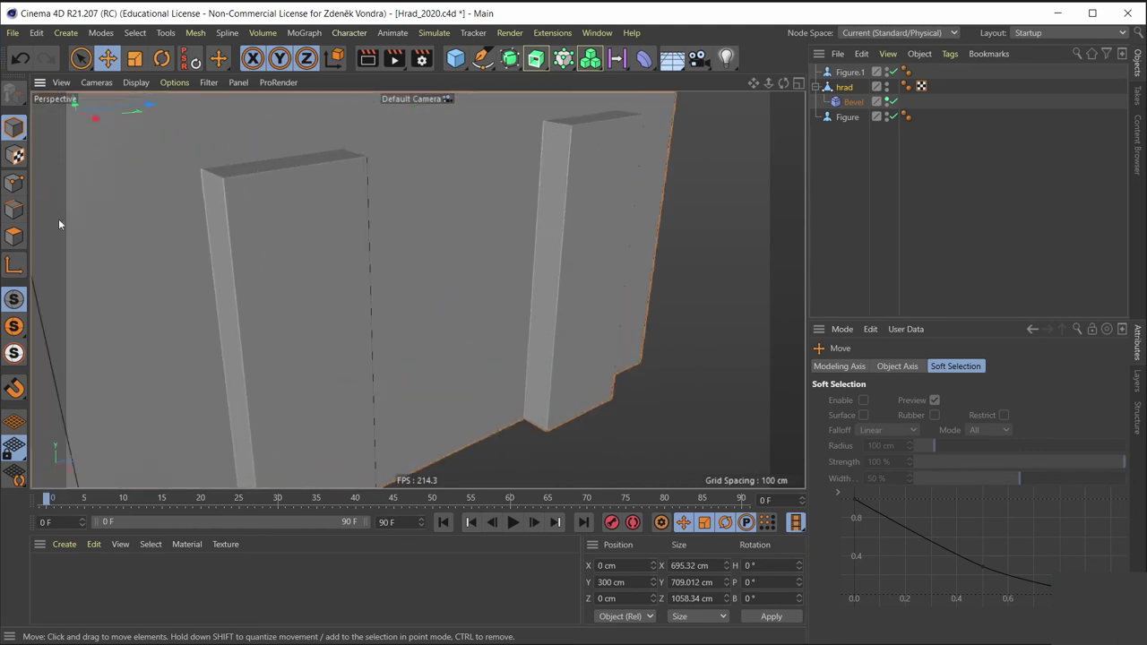
left_click(13, 209)
left_click(215, 209)
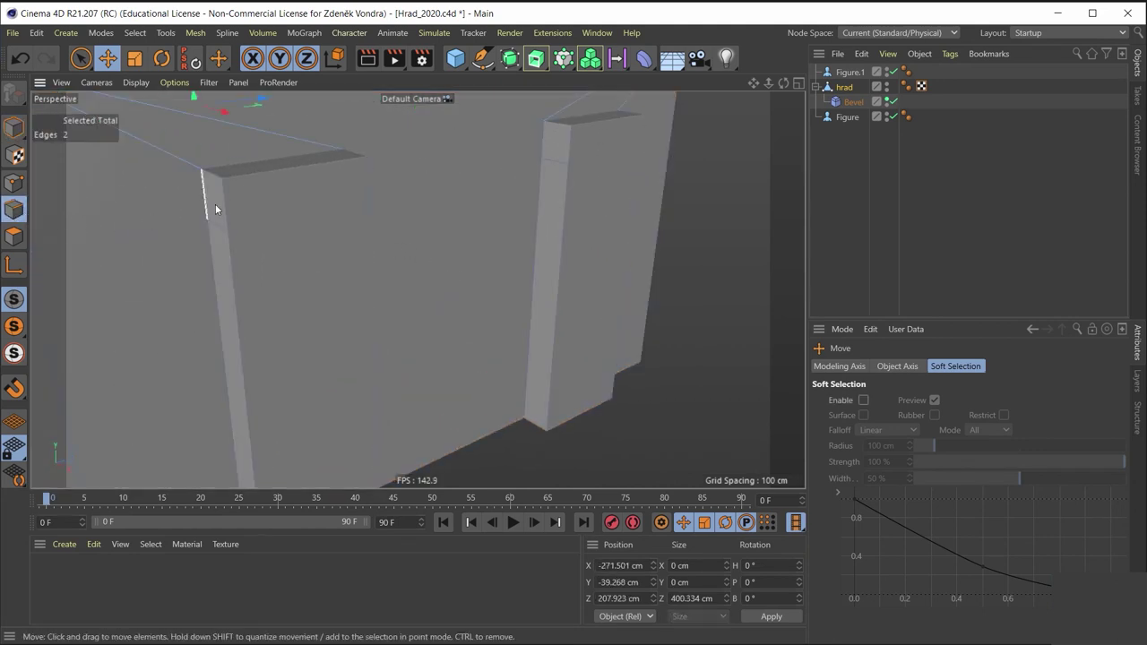
left_click(267, 180)
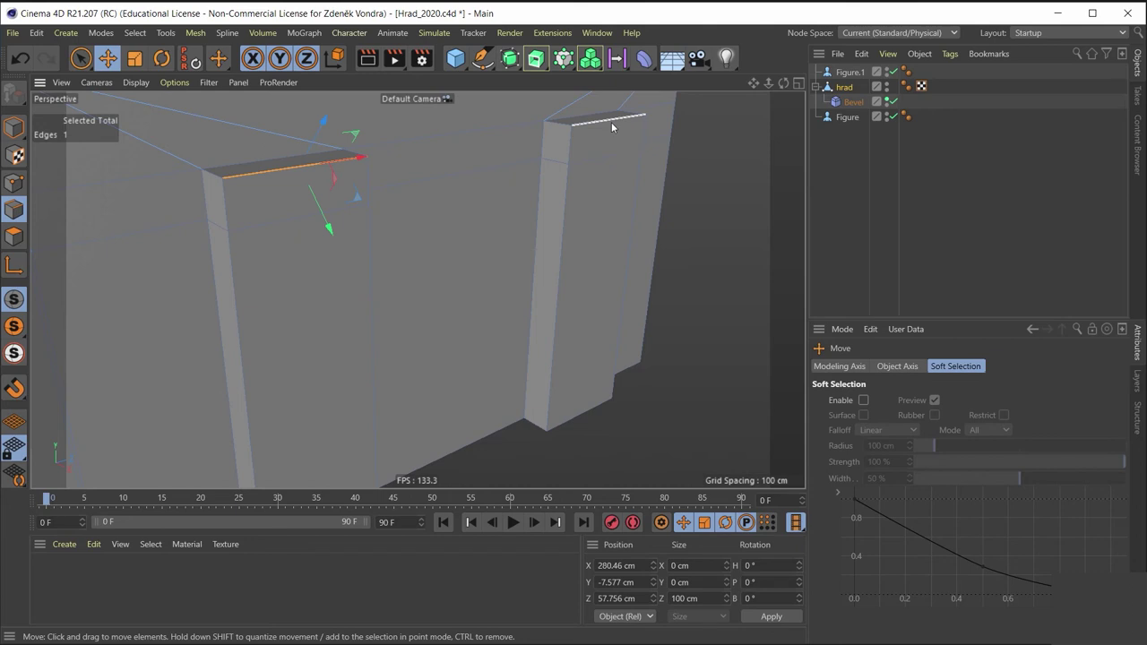
left_click(612, 126, "shift")
mouse_move(582, 160)
left_mouse_down("alt")
mouse_move(543, 208)
mouse_move(524, 208)
mouse_move(615, 167)
left_mouse_up("alt")
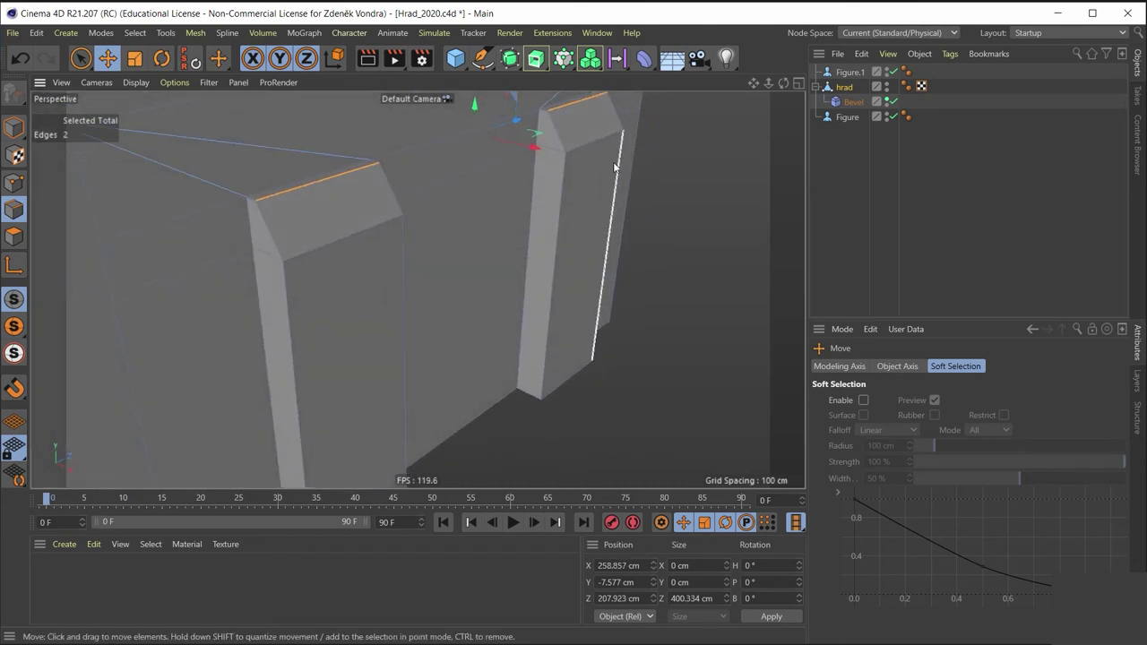
left_click(599, 142)
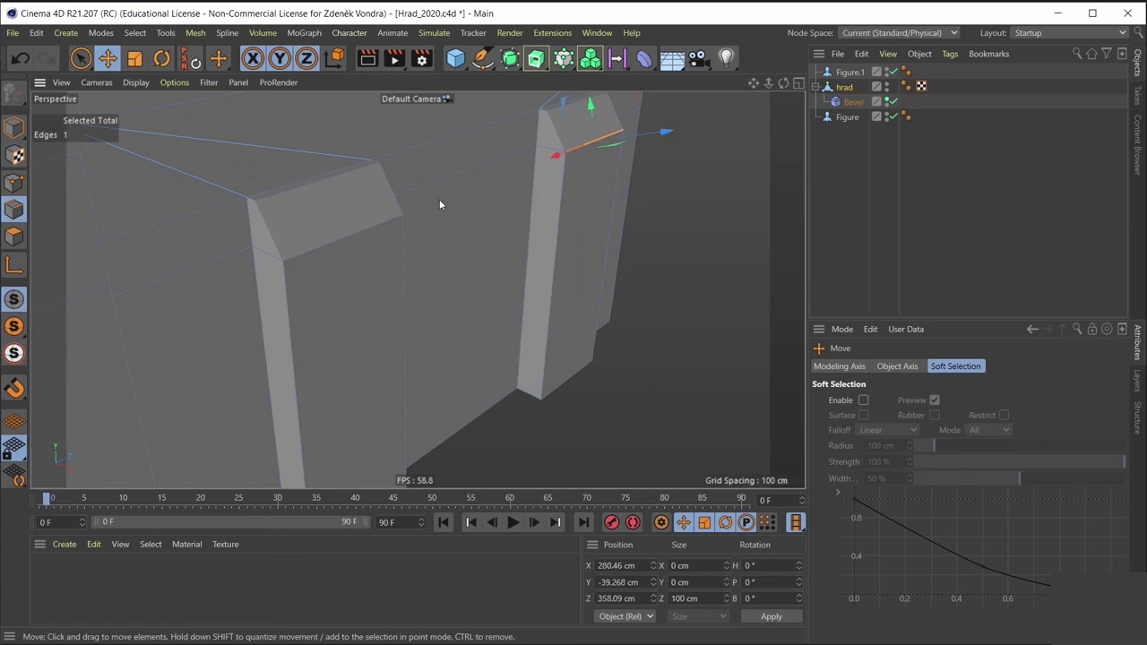
left_click(341, 243, "shift")
mouse_move(544, 195)
left_mouse_down()
mouse_move(538, 205)
mouse_move(389, 215)
left_mouse_up()
left_click(13, 127)
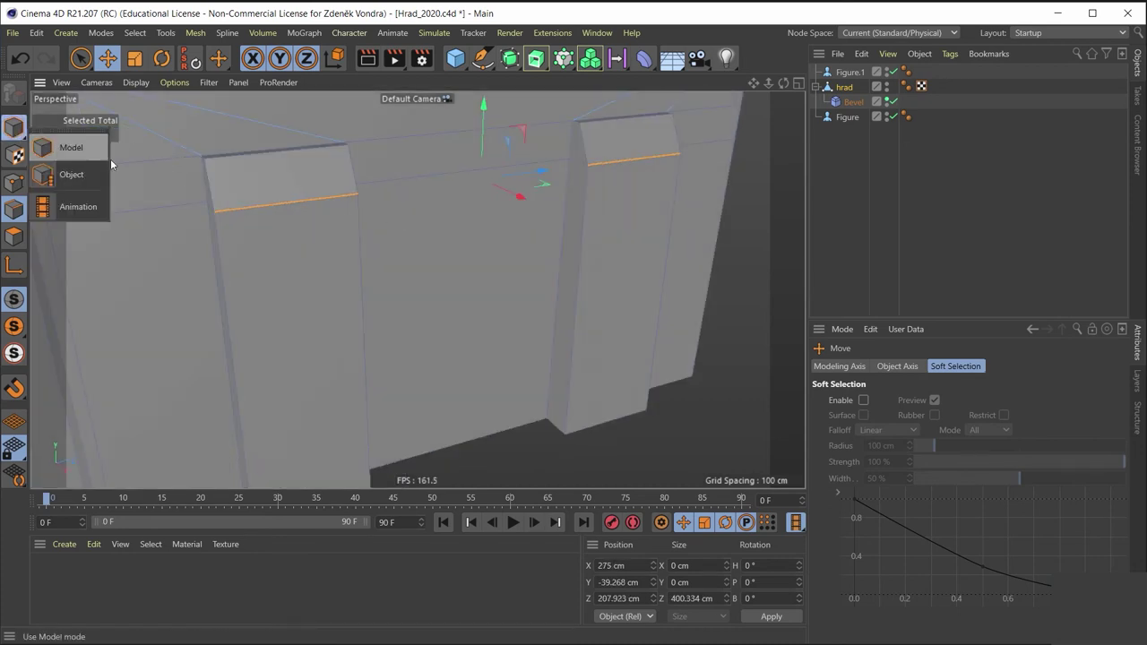
left_click(53, 148)
Step: Orbit around the castle and show the hrad object's Phong tag settings
mouse_move(52, 148)
left_mouse_down("alt")
mouse_move(164, 193)
mouse_move(190, 167)
mouse_move(285, 179)
mouse_move(311, 336)
mouse_move(345, 293)
mouse_move(538, 275)
mouse_move(450, 304)
mouse_move(272, 310)
mouse_move(675, 304)
mouse_move(420, 335)
mouse_move(546, 314)
mouse_move(442, 367)
mouse_move(616, 355)
mouse_move(546, 289)
mouse_move(585, 292)
left_mouse_up("alt")
scroll(311, 337, "down", 3)
scroll(348, 332, "down", 5)
scroll(674, 305, "up", 3)
scroll(546, 314, "up", 3)
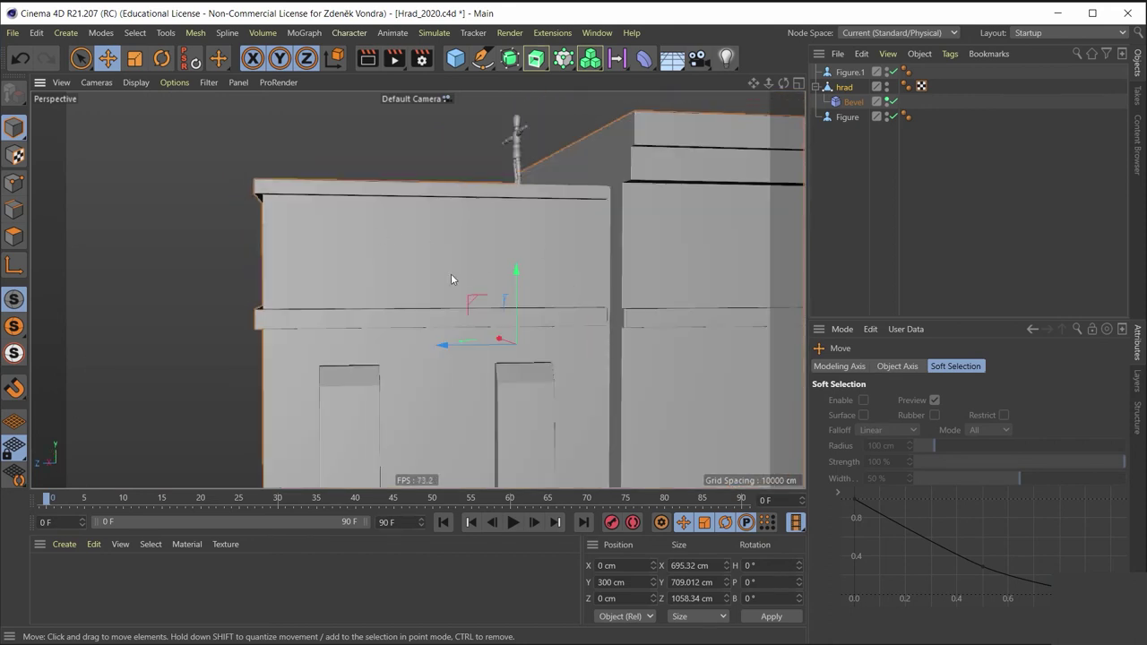
mouse_move(451, 279)
left_mouse_down("alt")
mouse_move(549, 328)
mouse_move(537, 307)
mouse_move(353, 275)
mouse_move(456, 287)
mouse_move(471, 253)
left_mouse_up("alt")
scroll(387, 292, "up", 2)
scroll(387, 292, "down", 2)
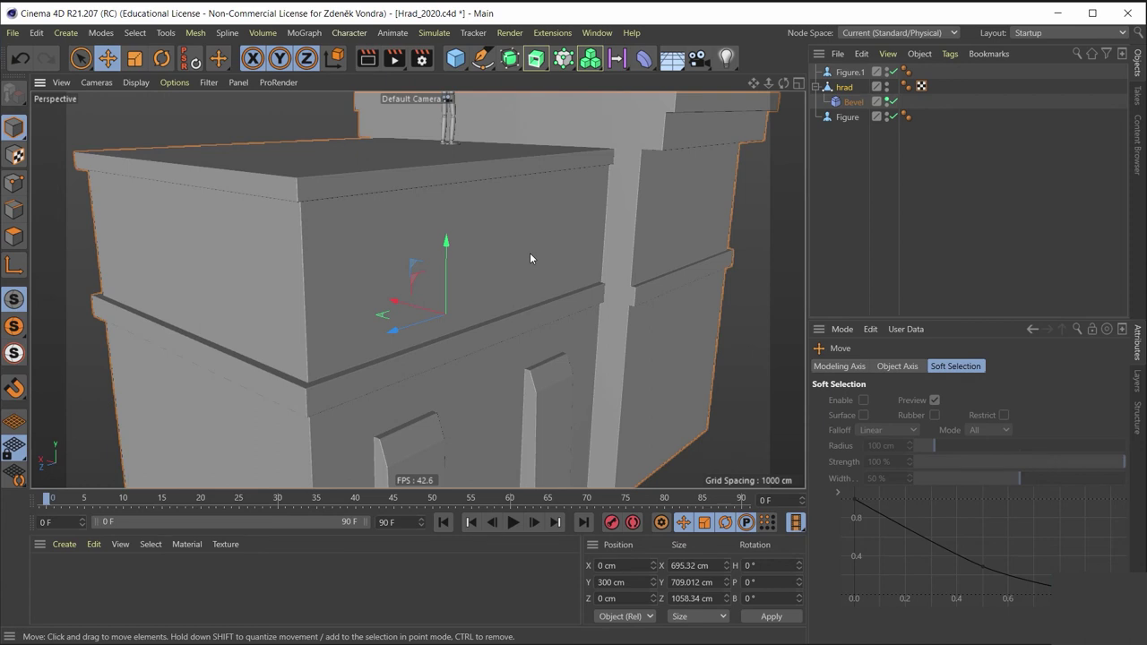
left_click(491, 249)
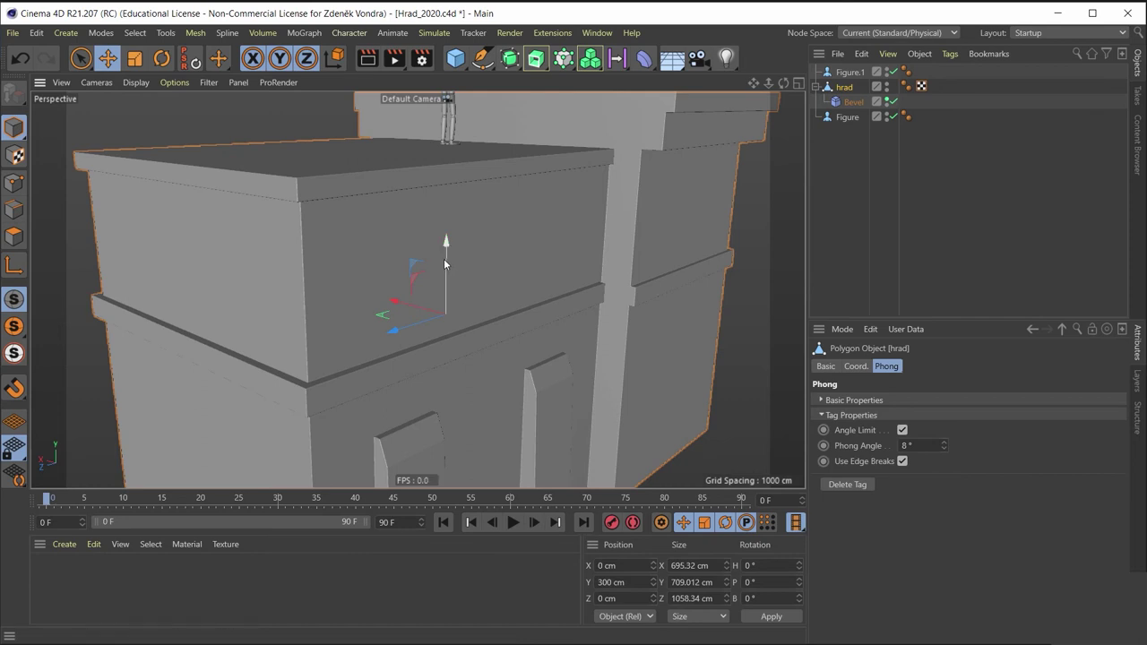
left_click(13, 209)
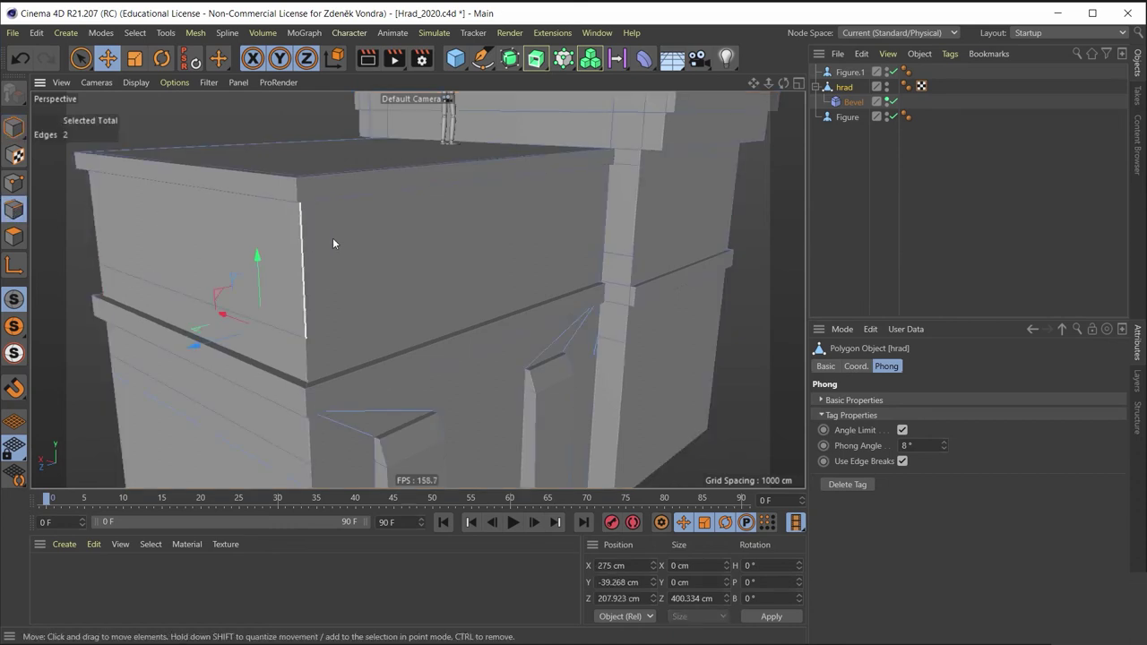
mouse_move(333, 237)
left_mouse_down("alt")
mouse_move(363, 201)
mouse_move(451, 255)
mouse_move(387, 295)
mouse_move(291, 282)
mouse_move(409, 312)
left_mouse_up("alt")
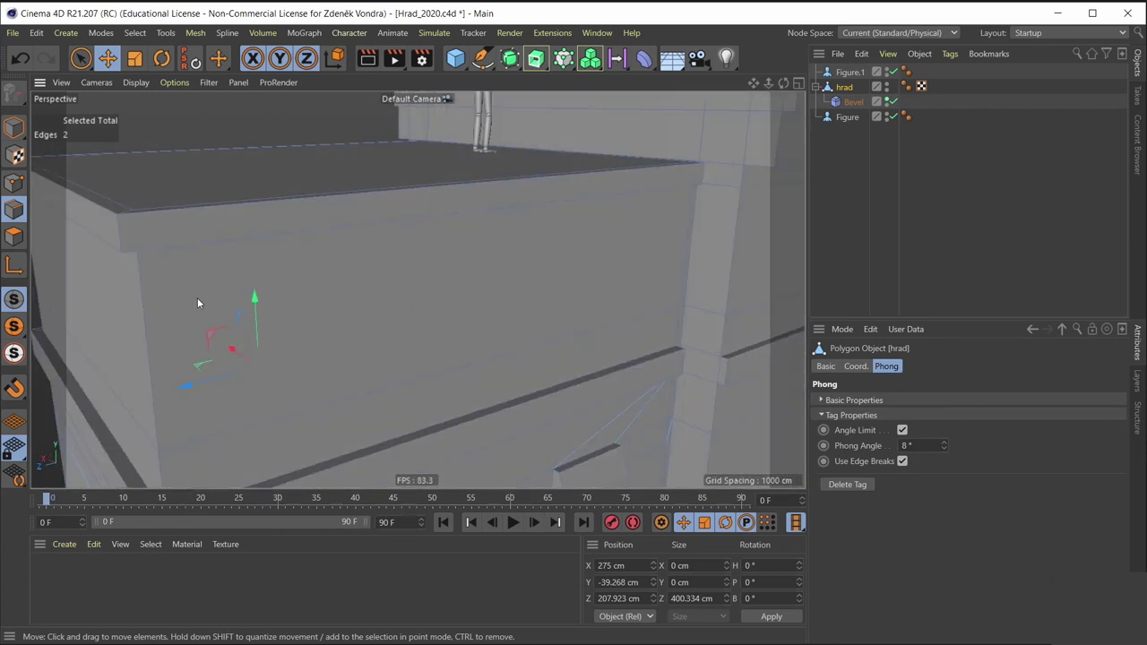
scroll(197, 298, "down", 5)
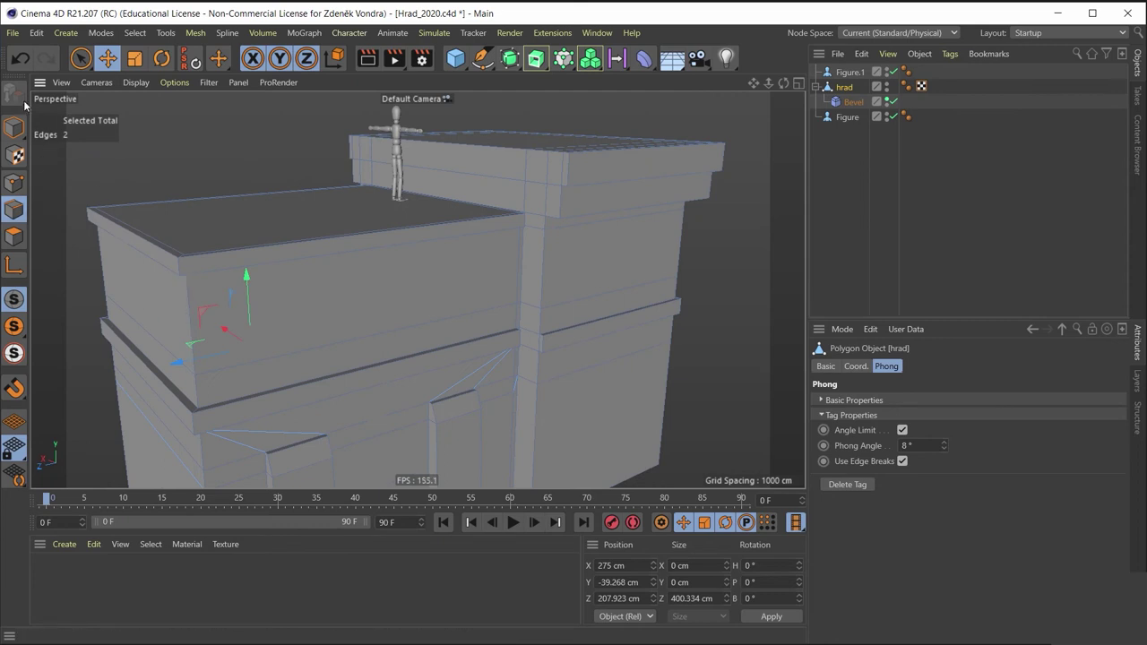
Step: With Live Selection in Polygon mode, select both large upper front wall faces
left_click(84, 57)
left_click(147, 77)
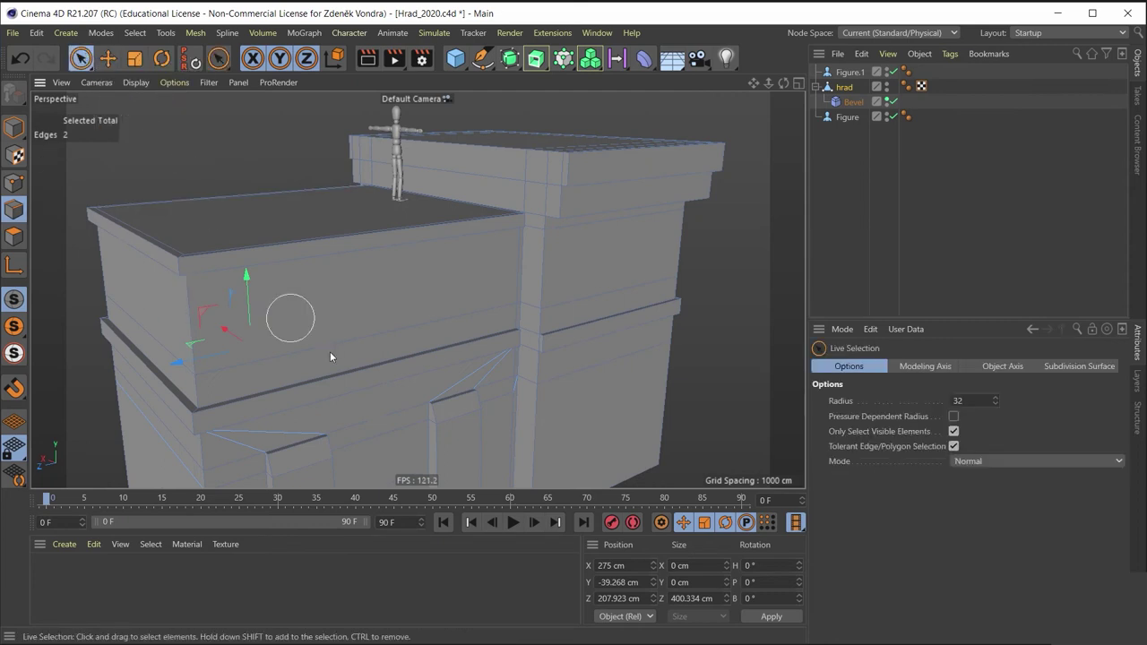
left_click(14, 236)
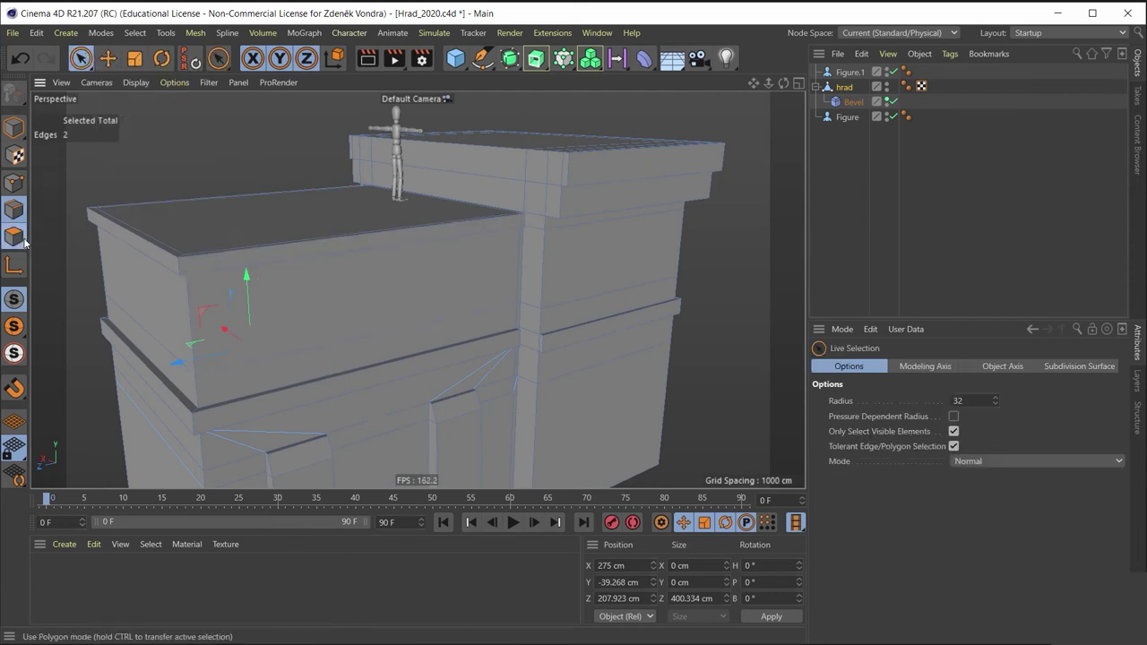
left_click(410, 303)
mouse_move(409, 303)
left_mouse_down("alt")
mouse_move(534, 329)
mouse_move(333, 346)
mouse_move(289, 317)
mouse_move(322, 317)
left_mouse_up("alt")
left_click(330, 349, "shift")
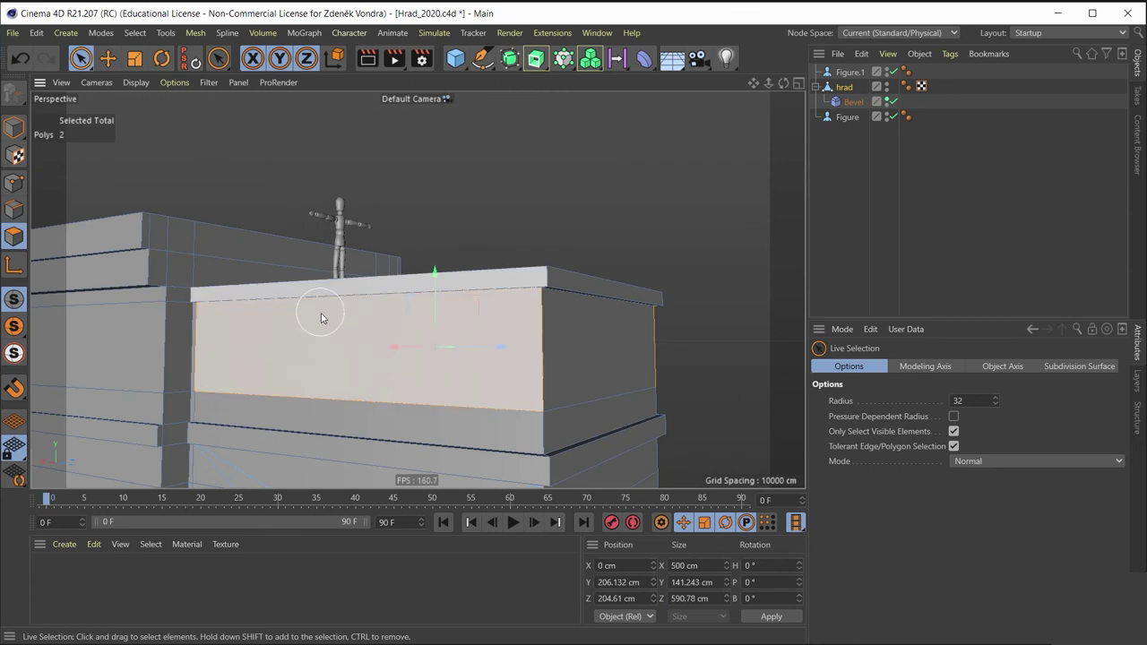
Step: Loop-cut the upper wall faces with 2 evenly spaced cuts at 33.333%, making 6 polygons
scroll(476, 373, "up", 3)
key("k")
key("l")
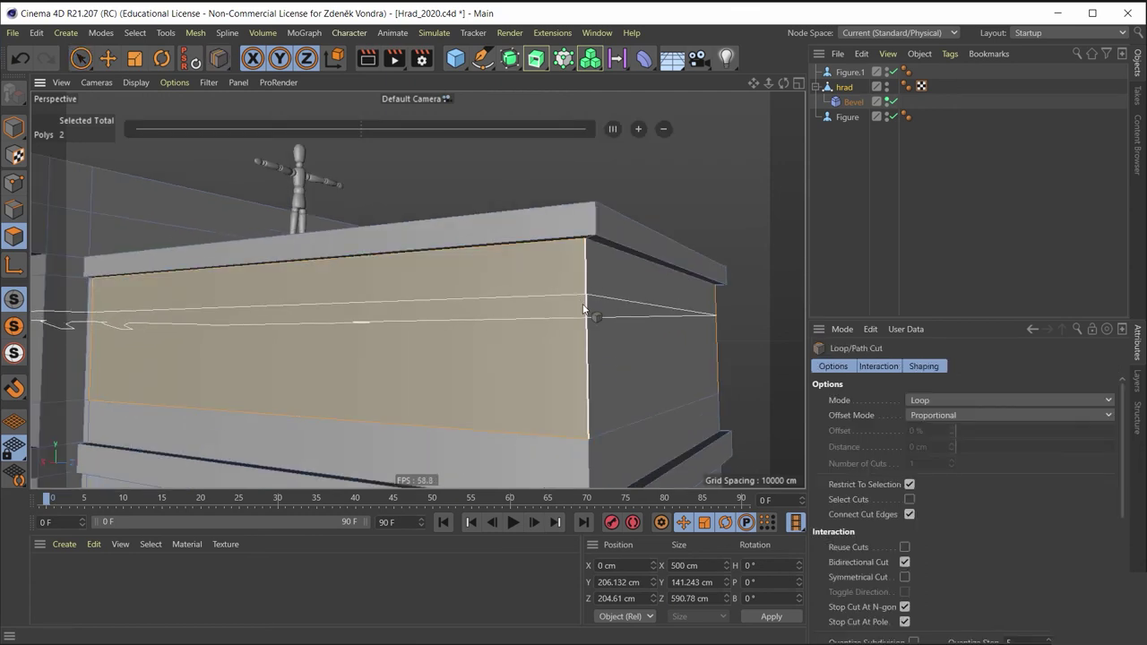
scroll(623, 322, "up", 3)
scroll(612, 327, "up", 2)
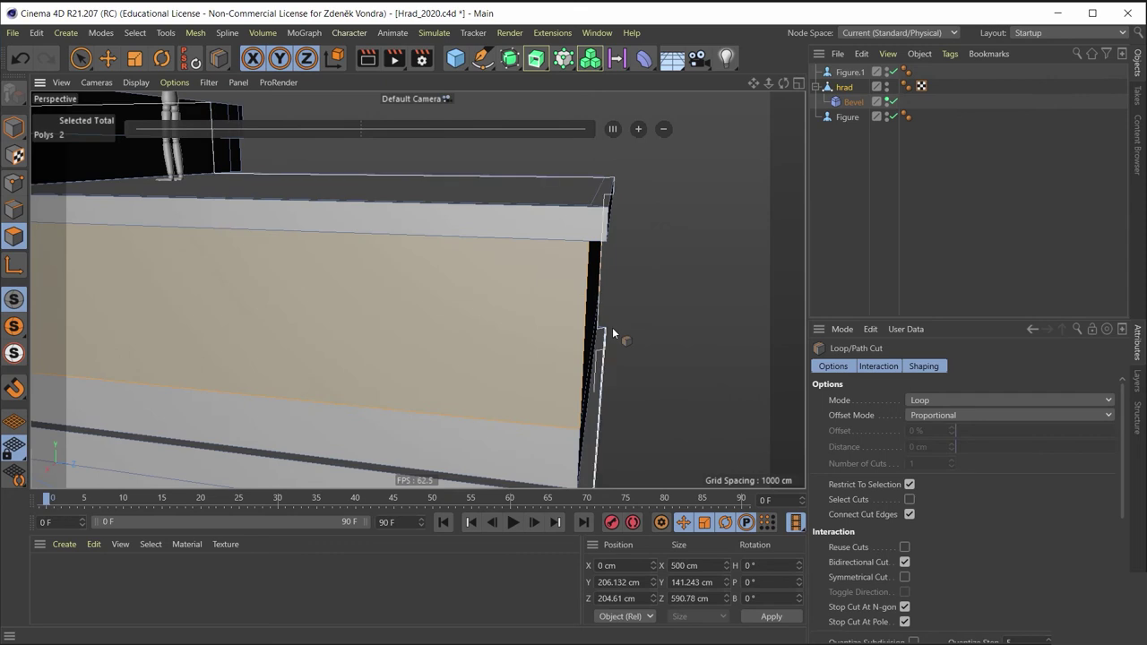
left_click(583, 282)
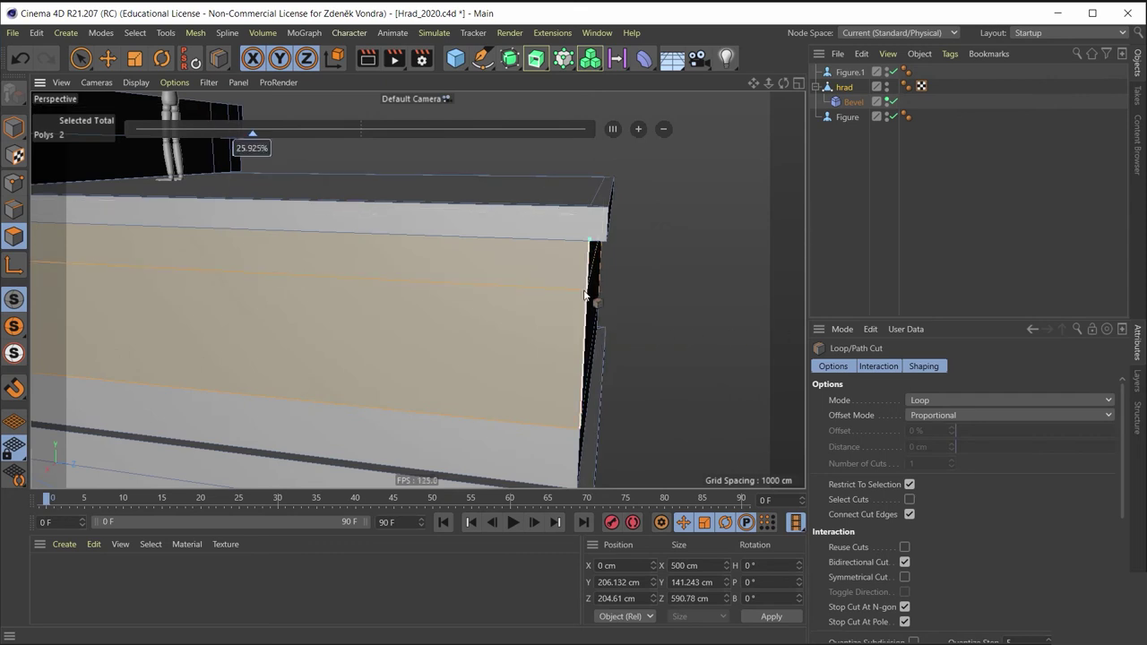
scroll(509, 302, "down", 2)
scroll(421, 278, "down", 3)
mouse_move(422, 278)
left_mouse_down("alt")
mouse_move(464, 332)
mouse_move(641, 308)
left_mouse_up("alt")
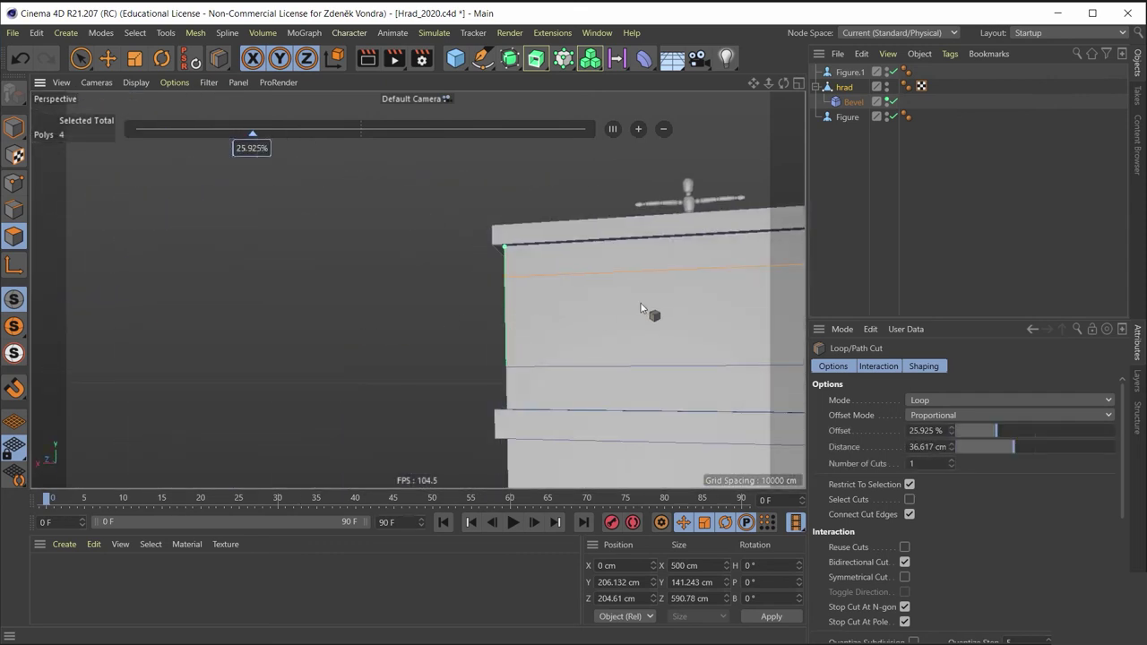
mouse_move(403, 312)
left_mouse_down("alt")
mouse_move(406, 299)
mouse_move(207, 345)
mouse_move(469, 352)
mouse_move(543, 367)
mouse_move(529, 360)
left_mouse_up("alt")
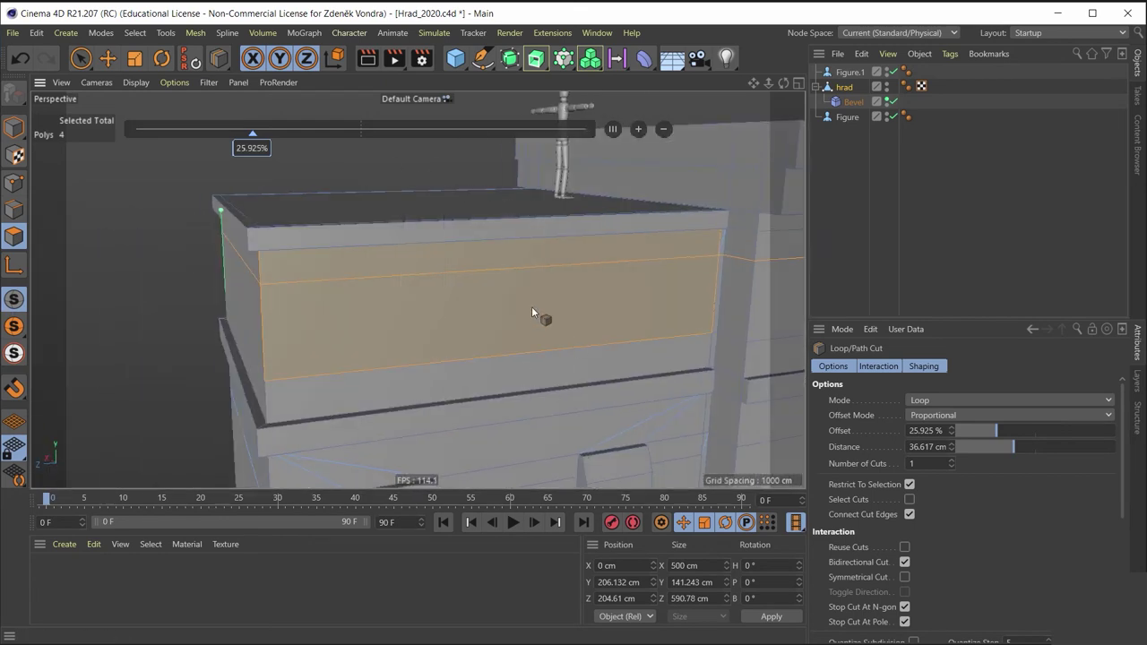
left_click(950, 460)
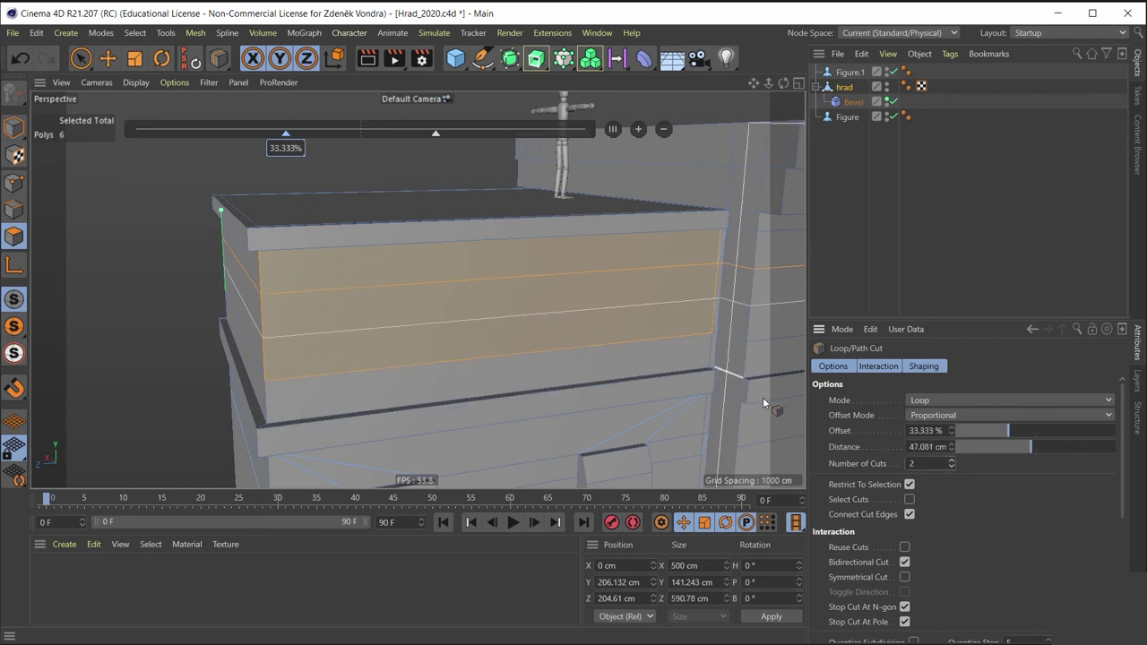
key("k")
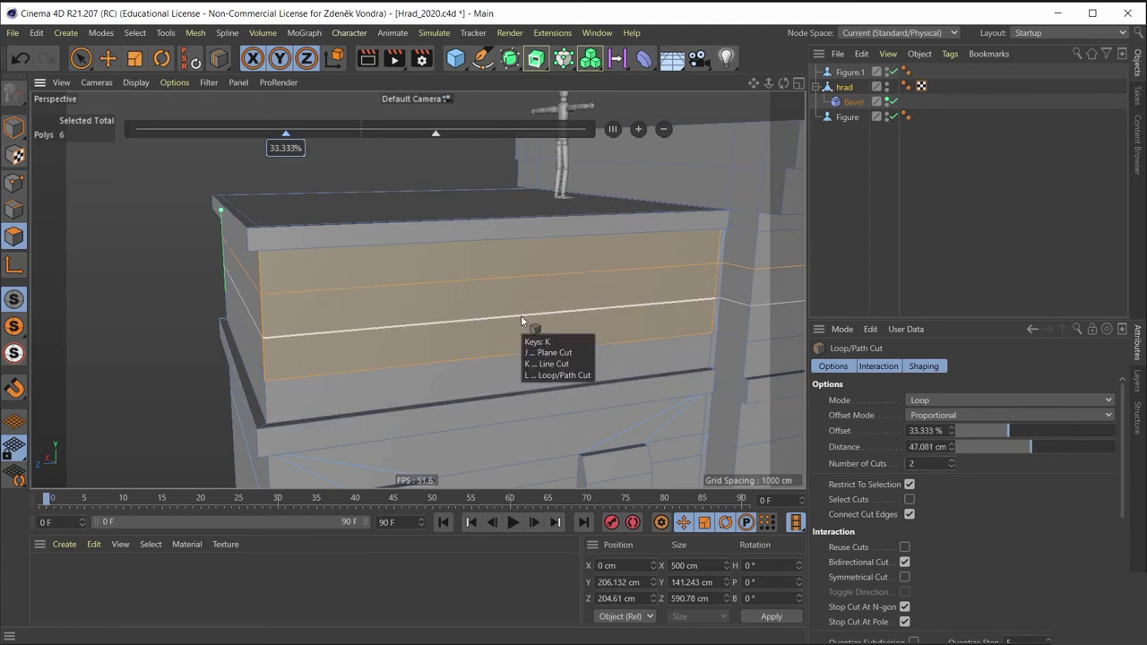
key("j")
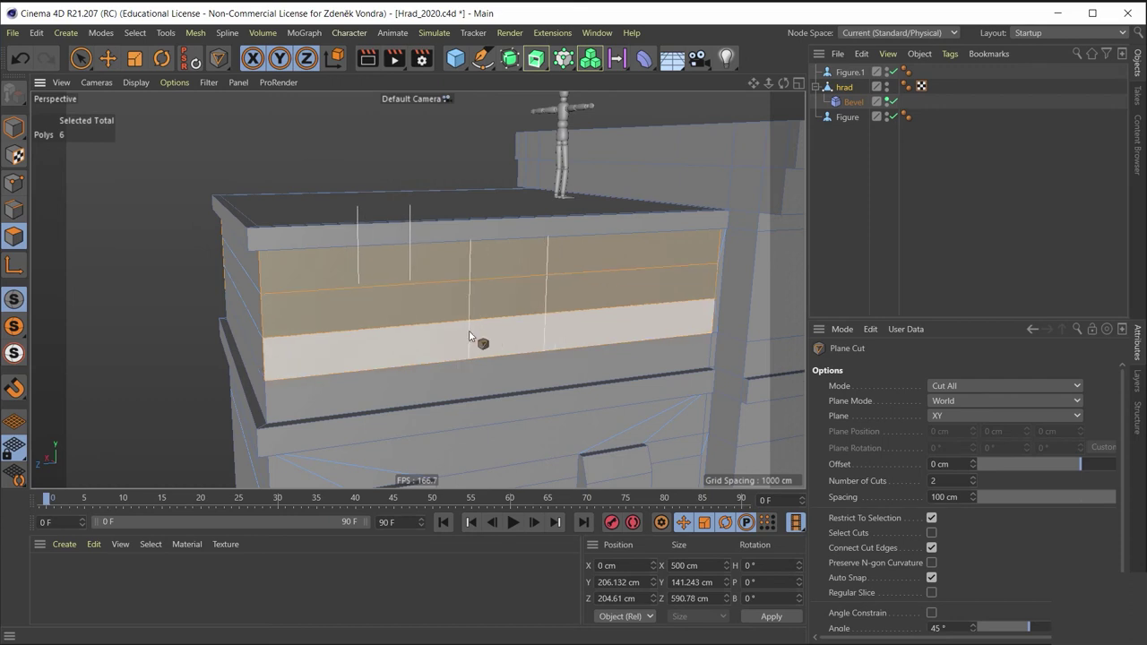
Step: Undo a stray cut and add vertical plane cuts at 100 cm spacing, splitting the wall into 30 panels
middle_click(469, 330)
key("s")
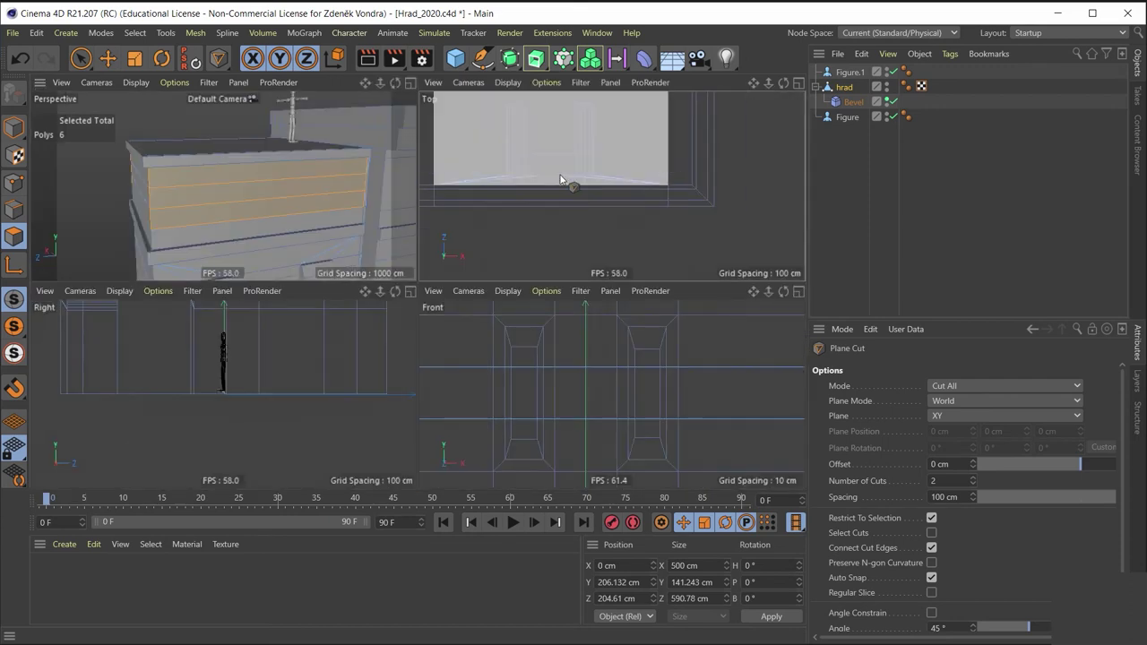
key("s")
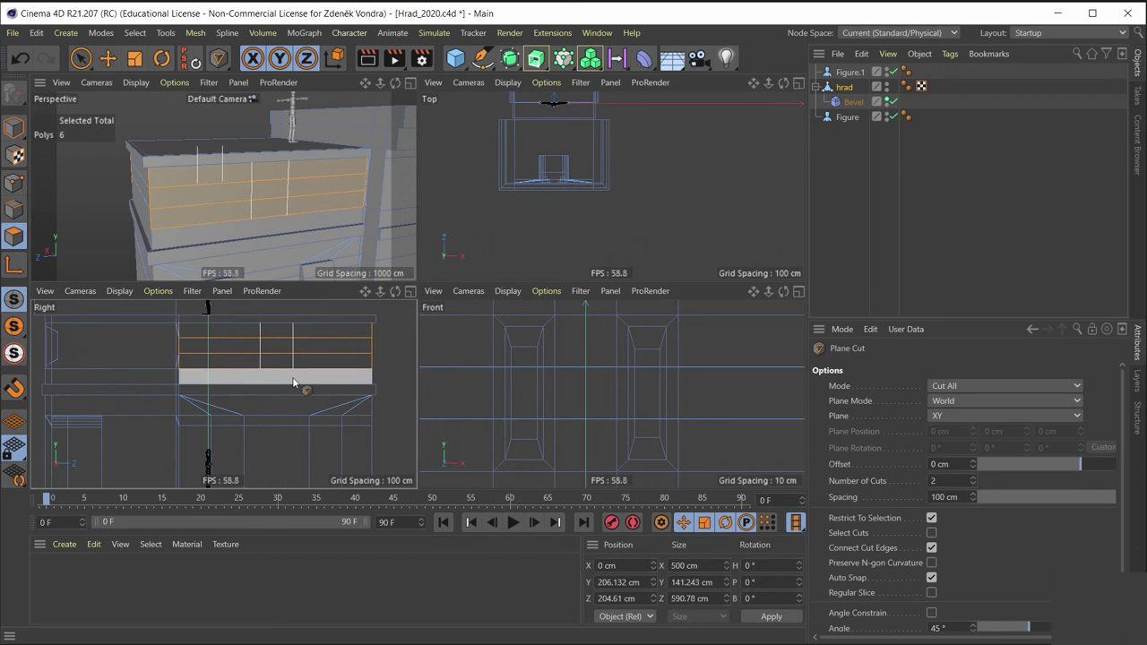
middle_click(291, 199)
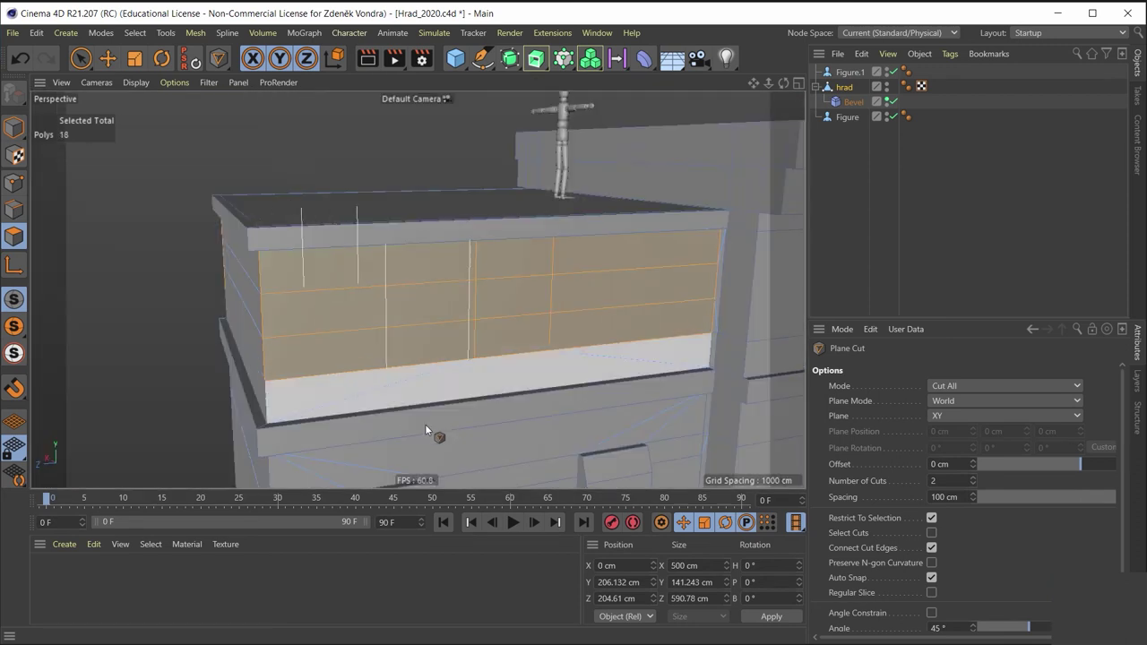
scroll(516, 421, "up", 5)
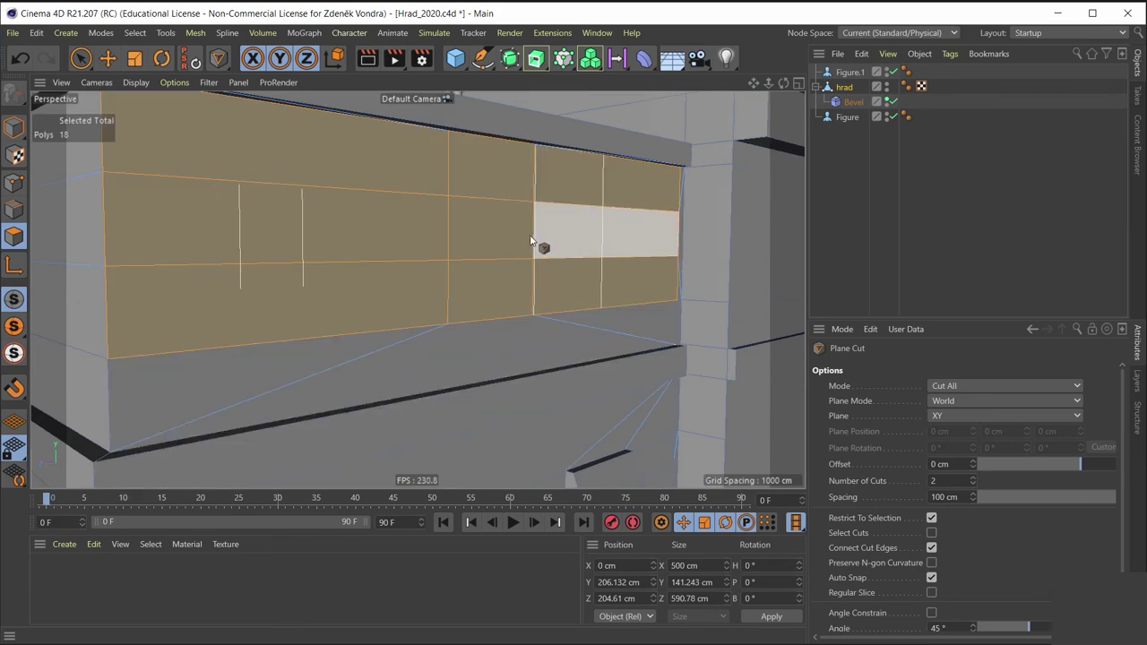
mouse_move(487, 287)
left_mouse_down("alt")
mouse_move(382, 357)
mouse_move(446, 391)
mouse_move(439, 331)
mouse_move(450, 327)
left_mouse_up("alt")
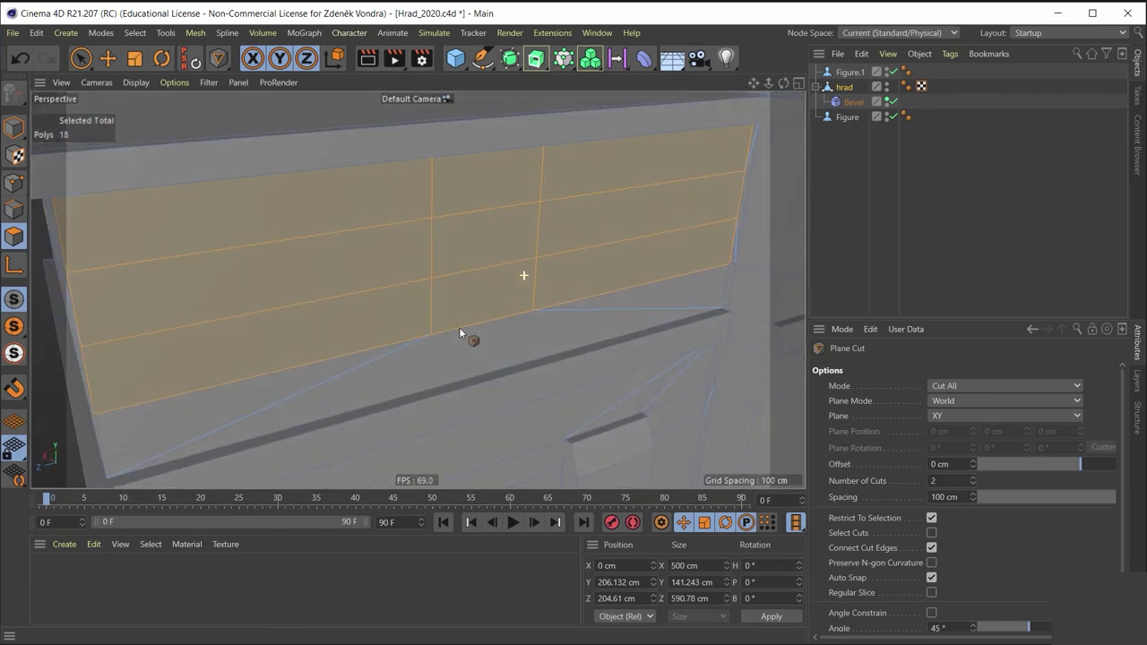
scroll(458, 326, "down", 4)
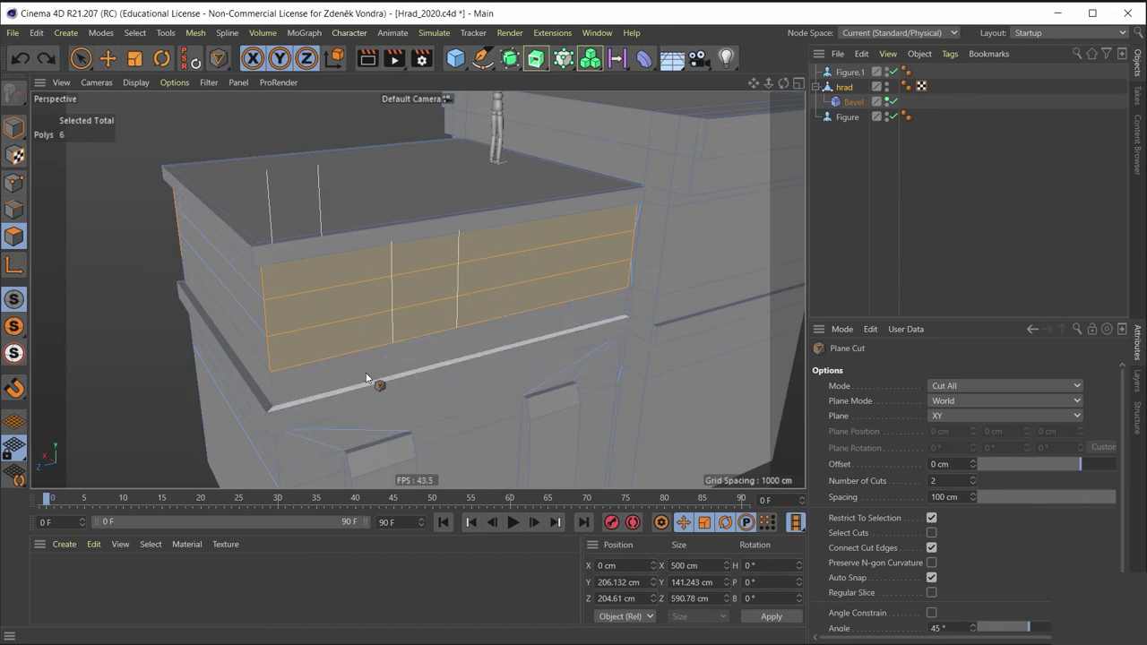
key("ctrl+z")
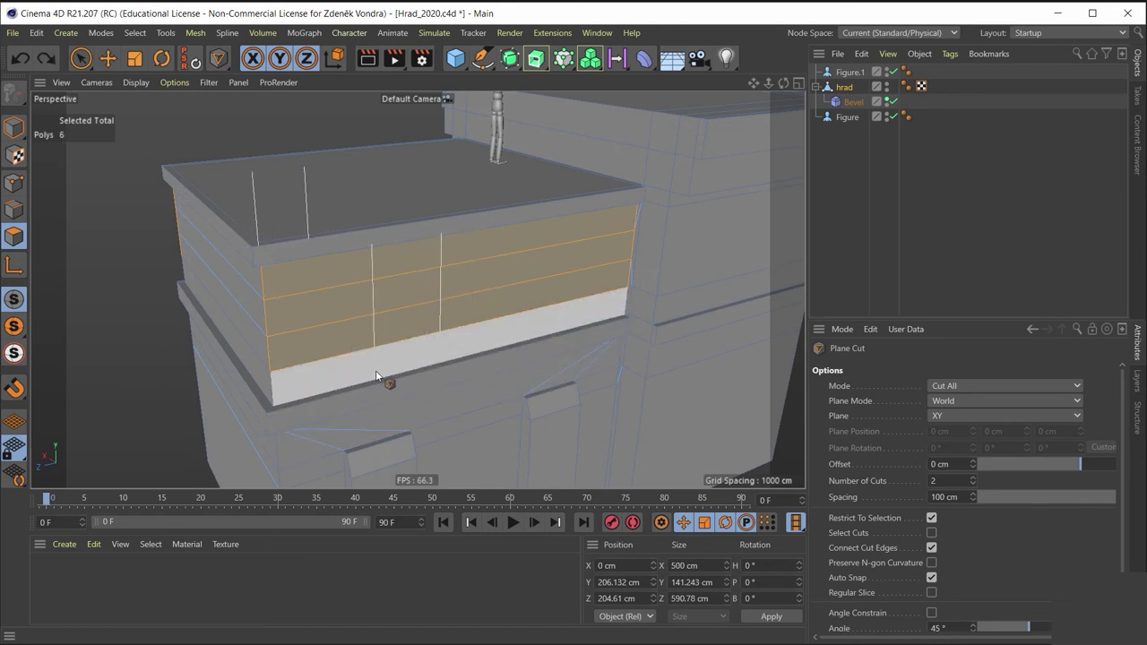
left_click(383, 363)
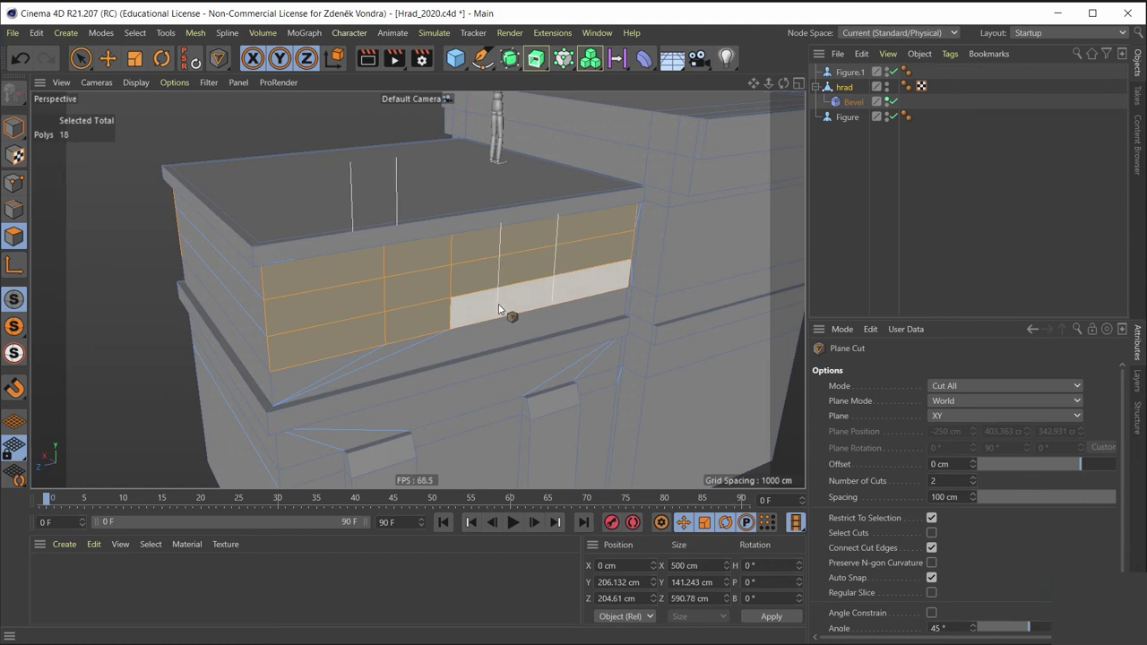
left_click(497, 307)
mouse_move(498, 304)
left_mouse_down("alt")
mouse_move(464, 272)
mouse_move(548, 286)
left_mouse_up("alt")
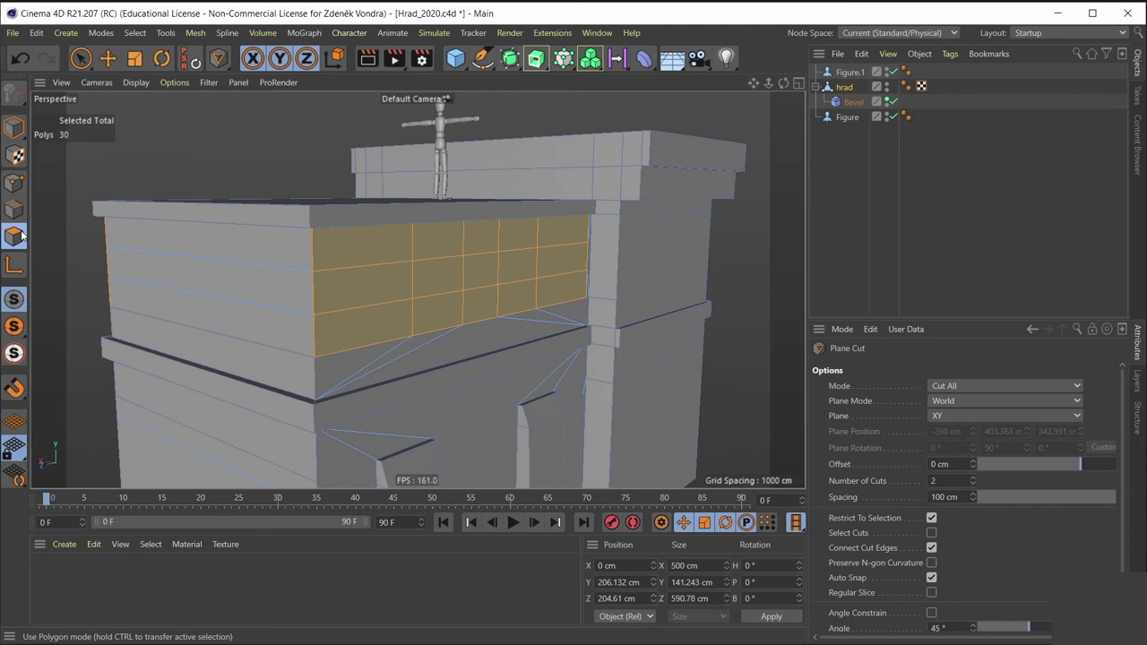
Step: Switch to Live Selection and select the first window panel
left_click(96, 58)
scroll(455, 285, "up", 2)
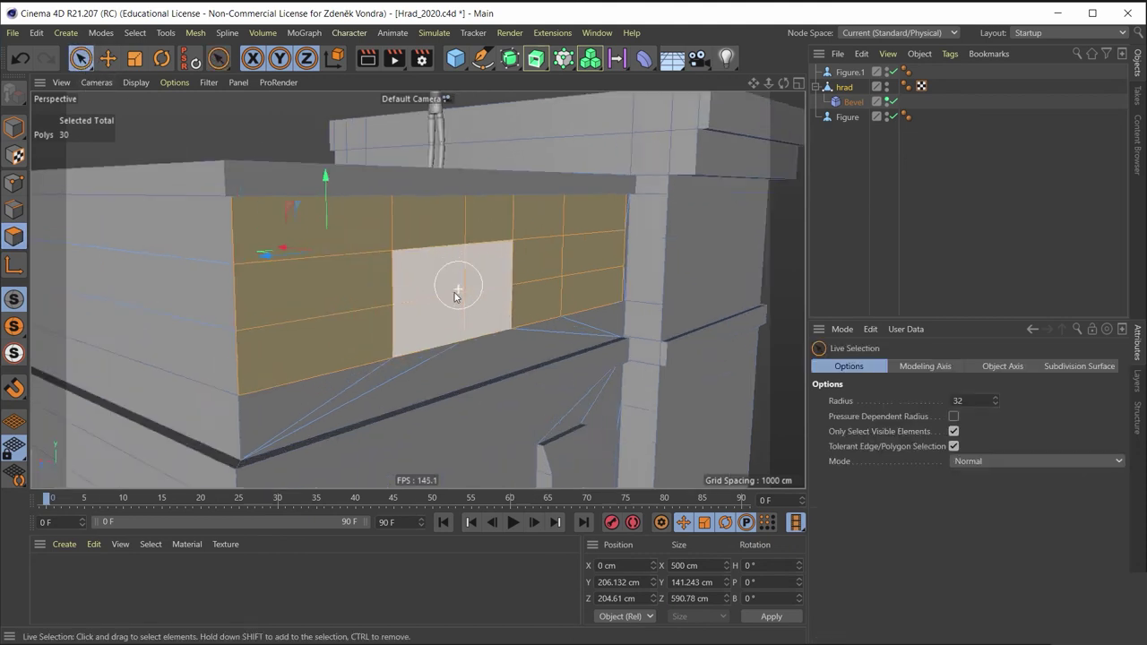
scroll(439, 284, "up", 2)
left_click(428, 284)
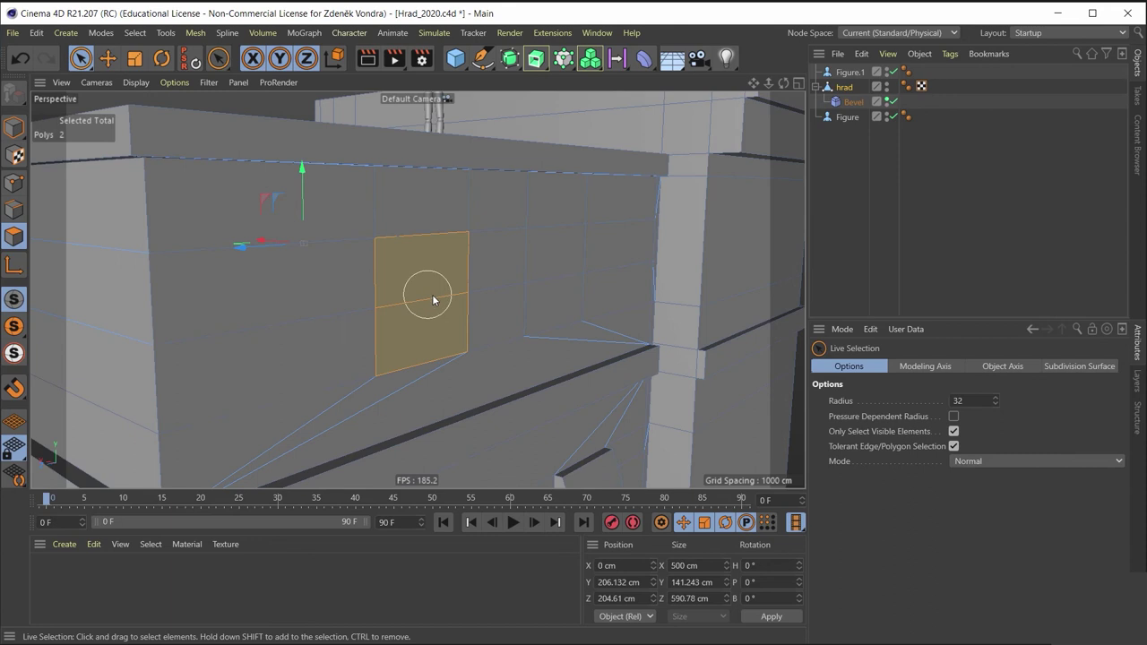
Step: Add the neighbouring panel to the first window's selection
left_click(551, 270, "shift")
scroll(551, 269, "down", 5)
mouse_move(551, 270)
left_mouse_down("alt")
mouse_move(579, 270)
mouse_move(367, 291)
mouse_move(404, 275)
left_mouse_up("alt")
scroll(404, 274, "up", 3)
scroll(379, 249, "up", 2)
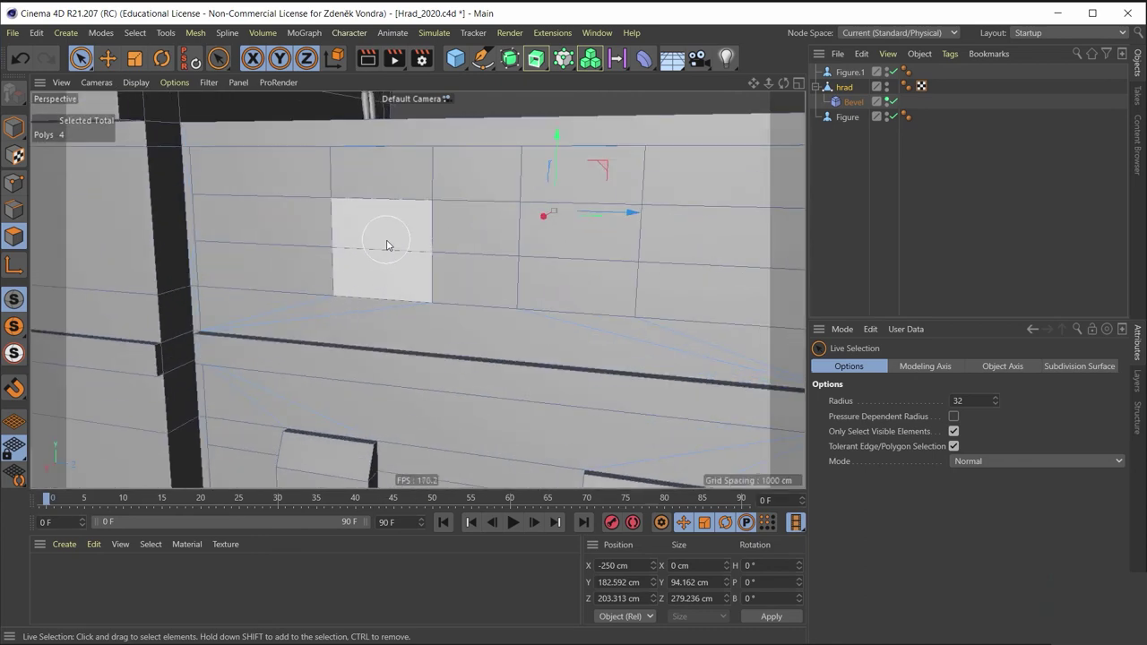
Step: Add the second window's panels, bringing the selection to eight wall polygons
left_click(381, 251, "shift")
left_click(594, 292, "shift")
scroll(583, 277, "down", 4)
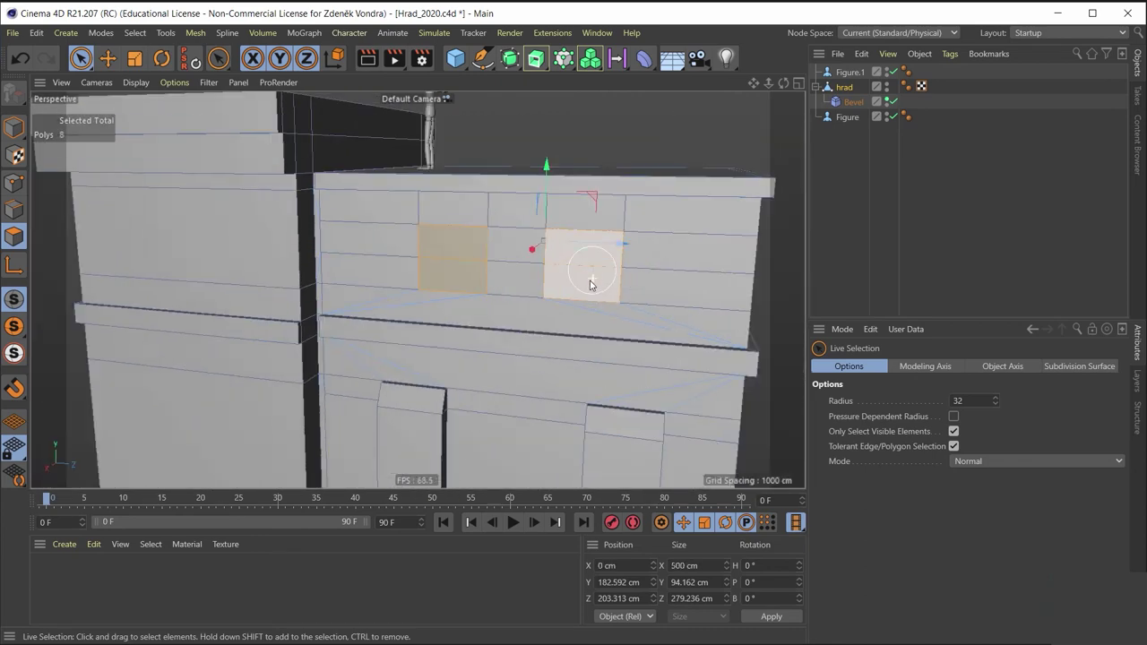
scroll(580, 273, "down", 2)
mouse_move(579, 273)
left_mouse_down("alt")
mouse_move(341, 325)
mouse_move(201, 210)
mouse_move(237, 235)
left_mouse_up("alt")
scroll(367, 255, "up", 3)
scroll(374, 248, "up", 3)
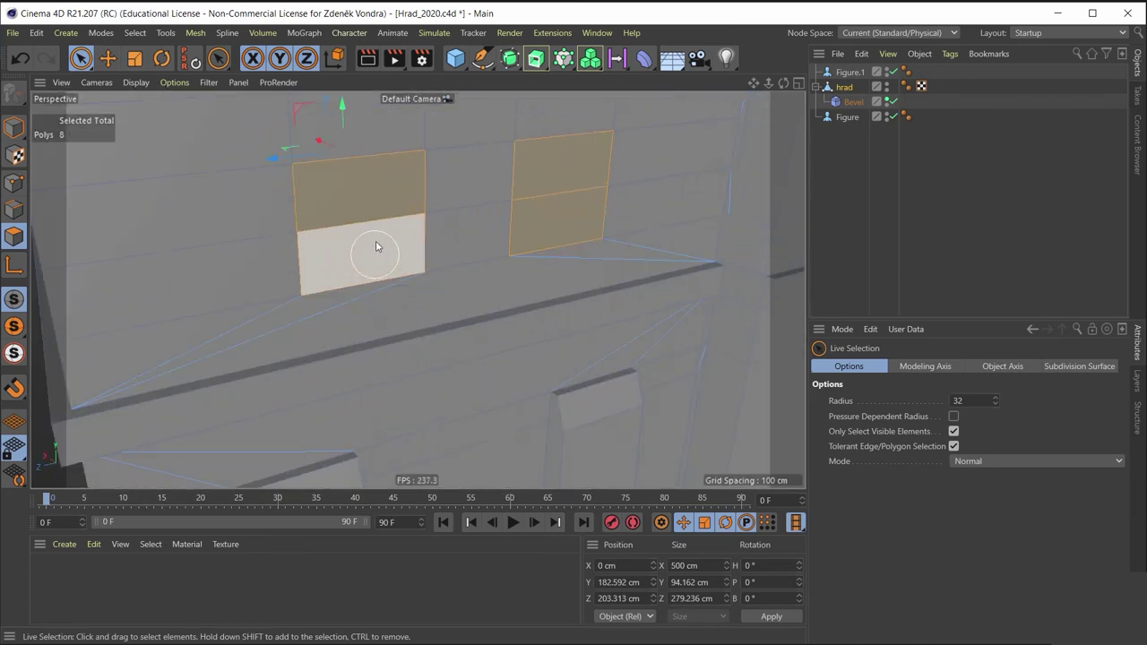
left_click_drag(363, 256, 414, 230, "alt")
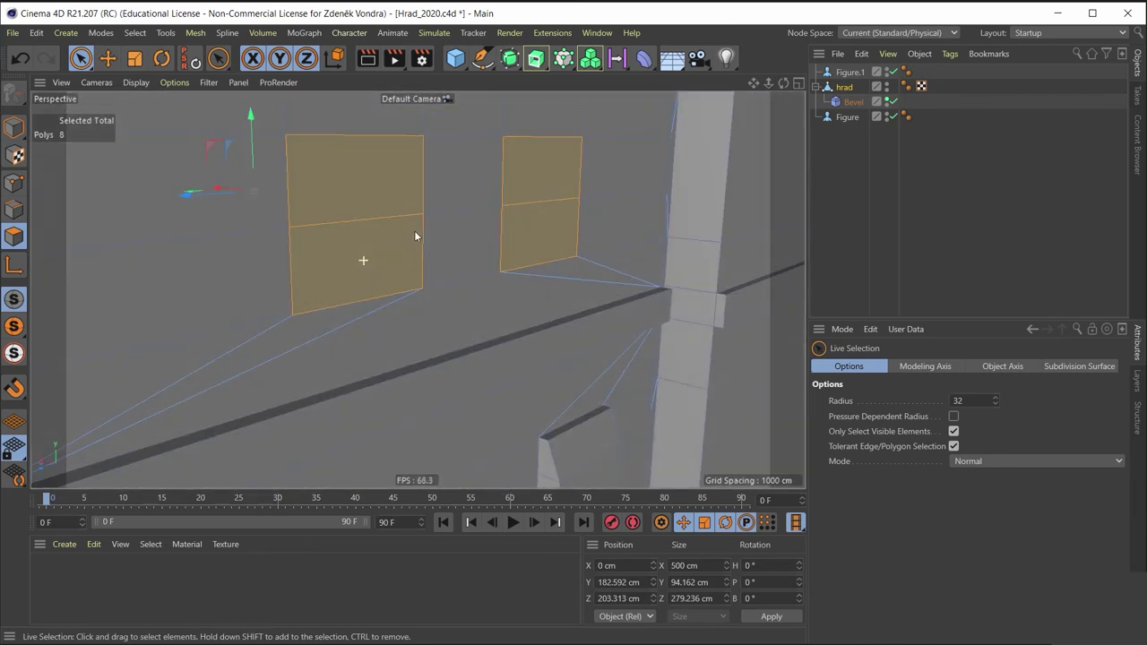
Step: After trying Inset, extrude the eight window panels -28.72 cm into the wall
key("m")
left_click(407, 108)
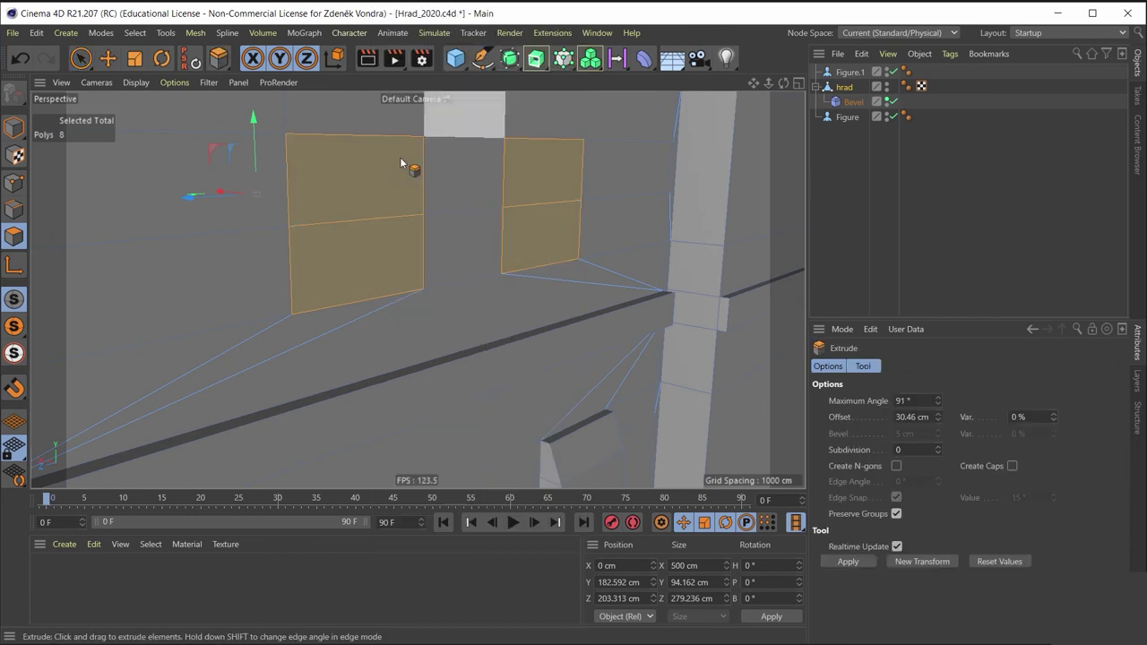
mouse_move(388, 173)
left_mouse_down()
mouse_move(362, 195)
mouse_move(397, 158)
left_mouse_up()
scroll(400, 183, "up", 2)
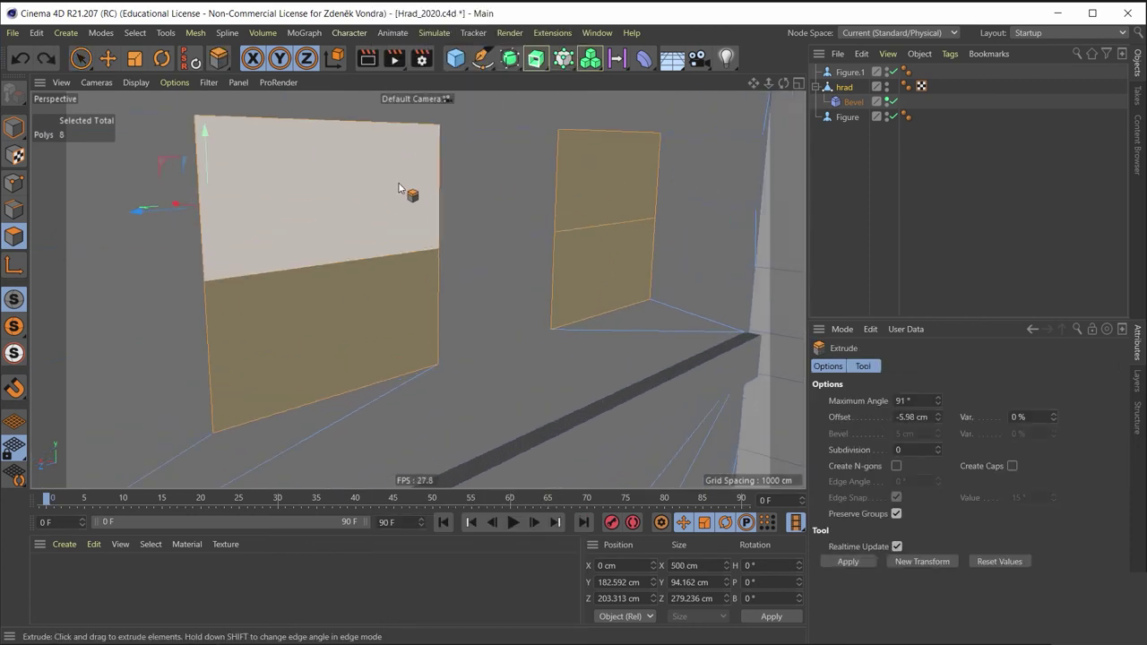
key("m")
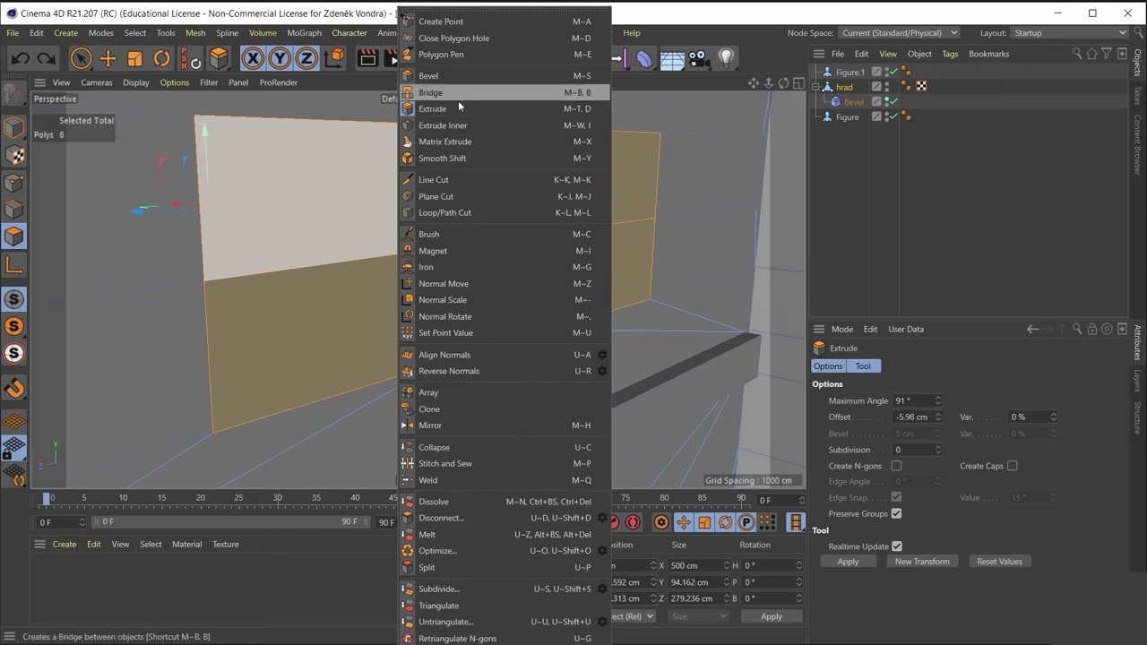
left_click(445, 125)
left_click_drag(330, 220, 269, 301)
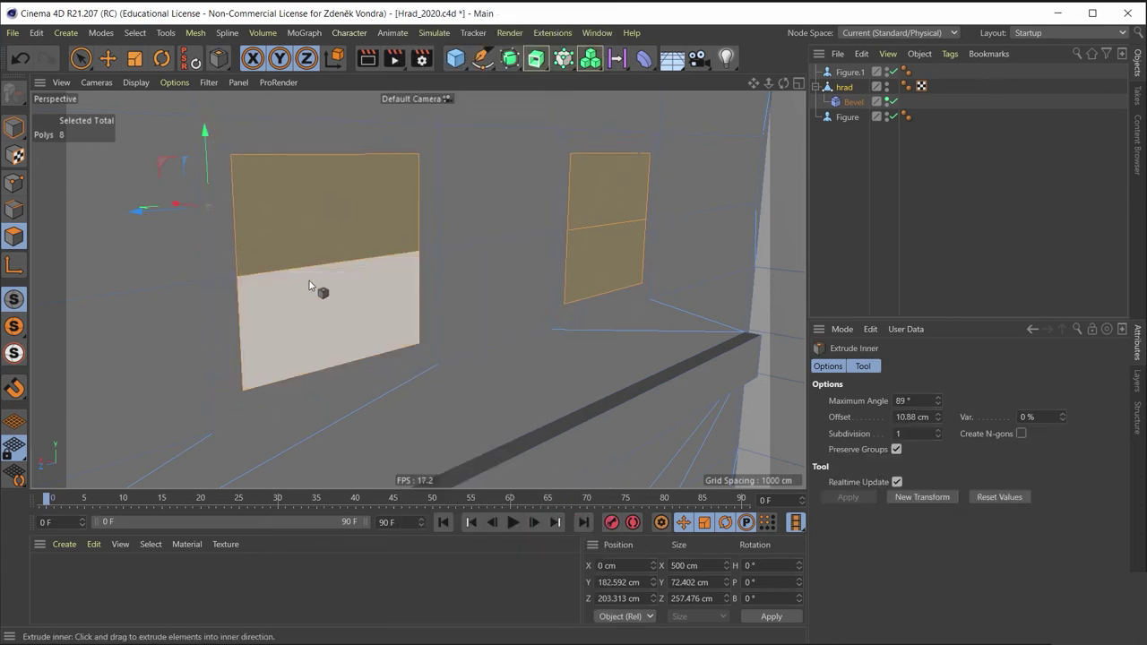
right_click(309, 281)
left_click(410, 115)
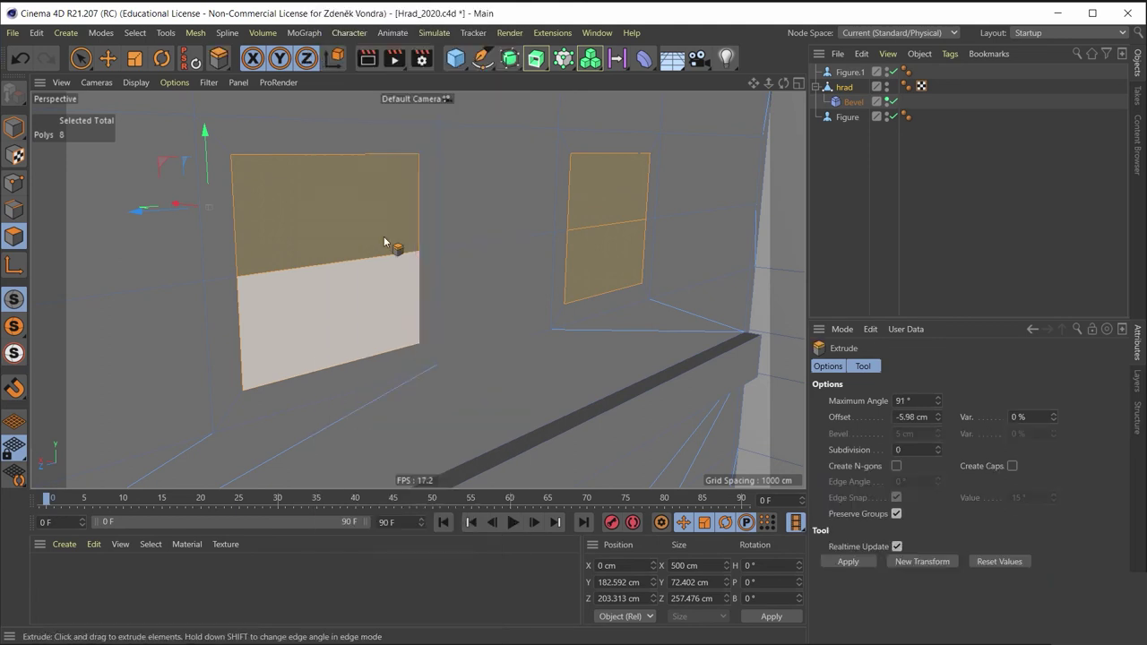
left_click_drag(391, 257, 162, 466)
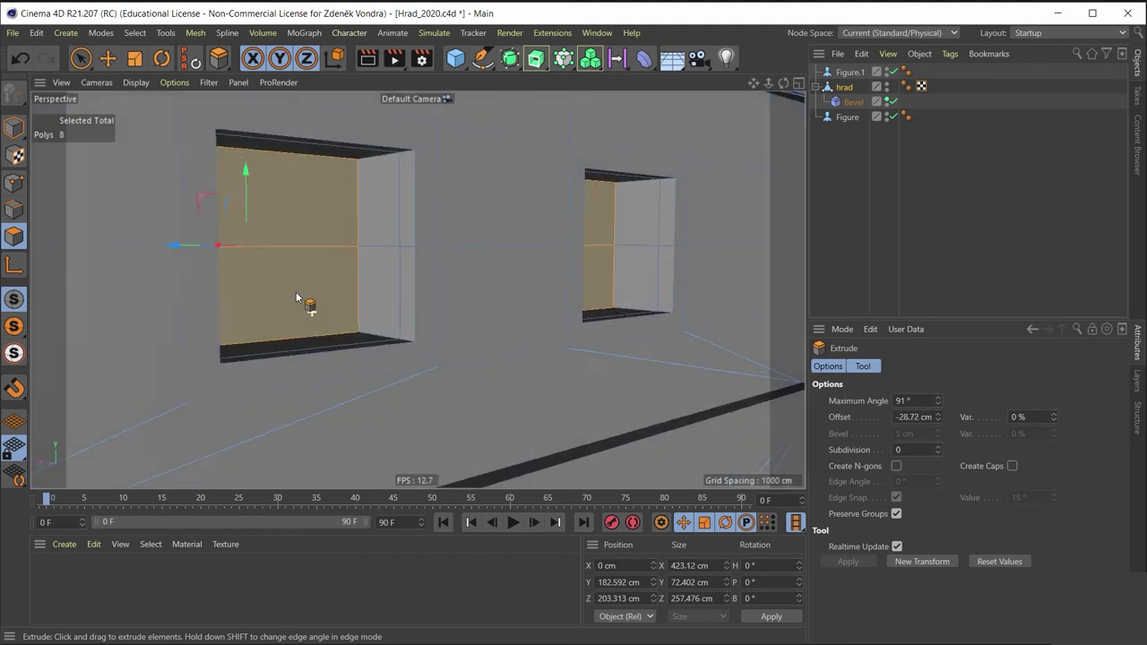
Step: Orbit around and step back through earlier camera views to inspect the recessed windows
left_click_drag(149, 484, 371, 210, "alt")
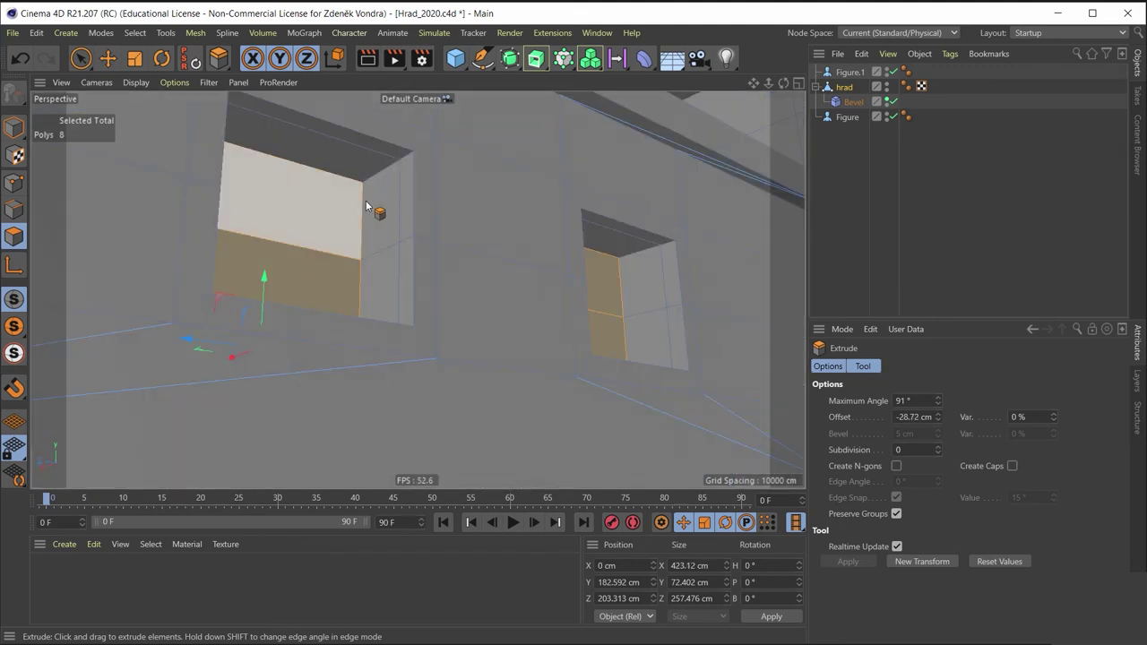
left_click_drag(351, 248, 306, 359, "alt")
scroll(309, 349, "down", 3)
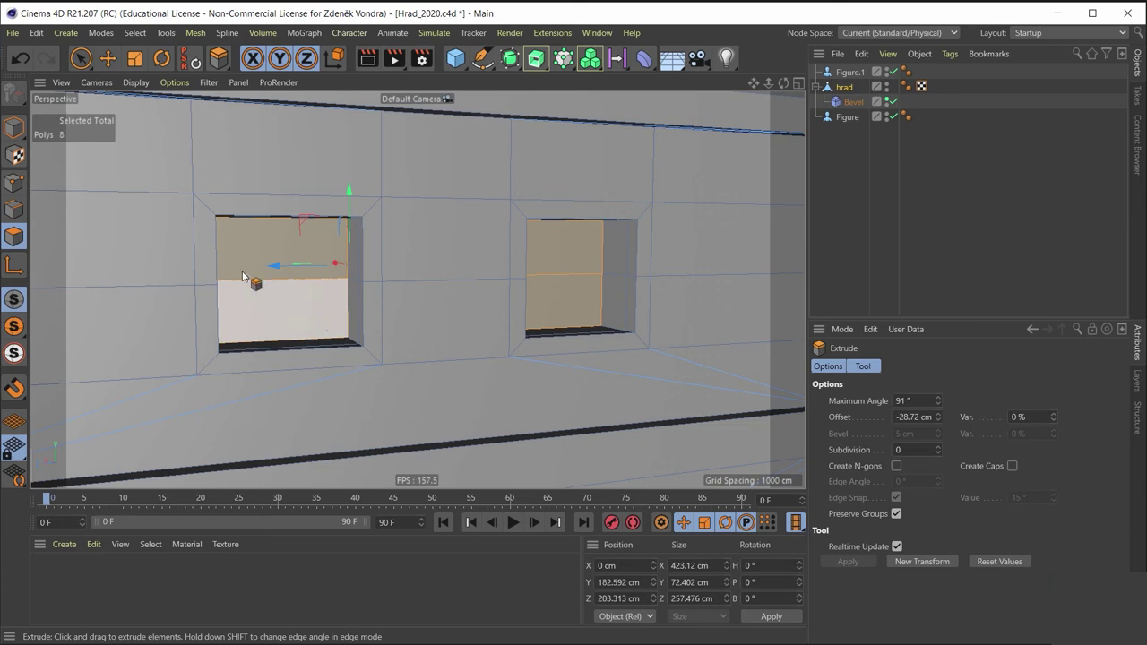
mouse_move(243, 275)
left_mouse_down("alt")
mouse_move(260, 393)
mouse_move(332, 382)
mouse_move(296, 365)
left_mouse_up("alt")
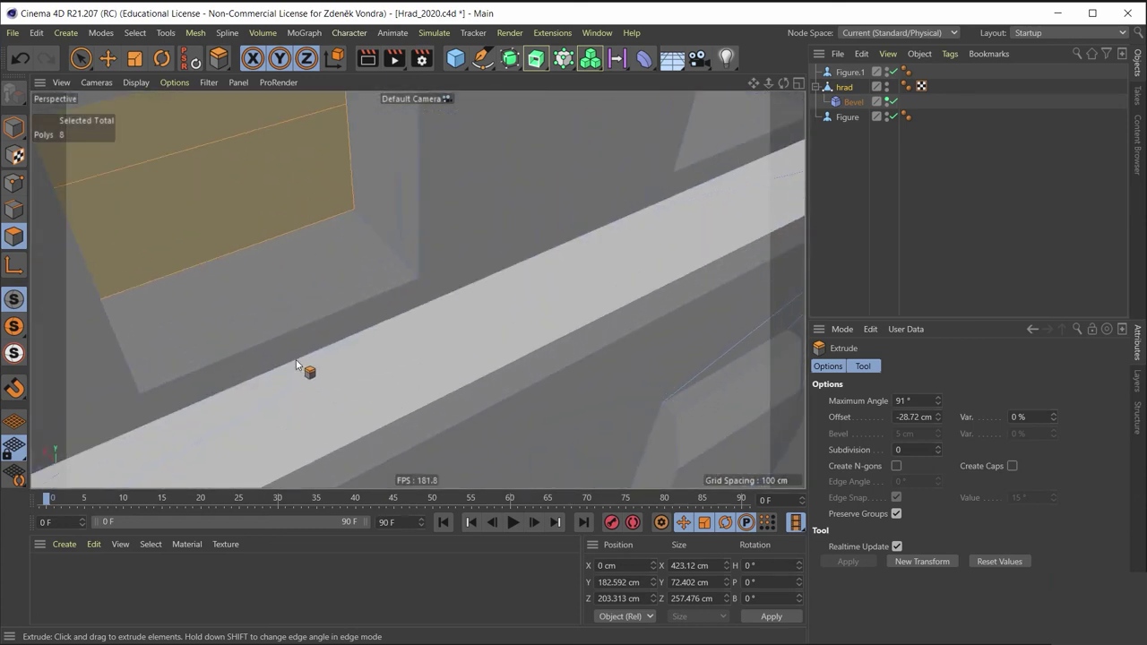
key("ctrl+shift+z")
key("ctrl+shift+z")
key("ctrl+shift+z")
key("ctrl+shift+z")
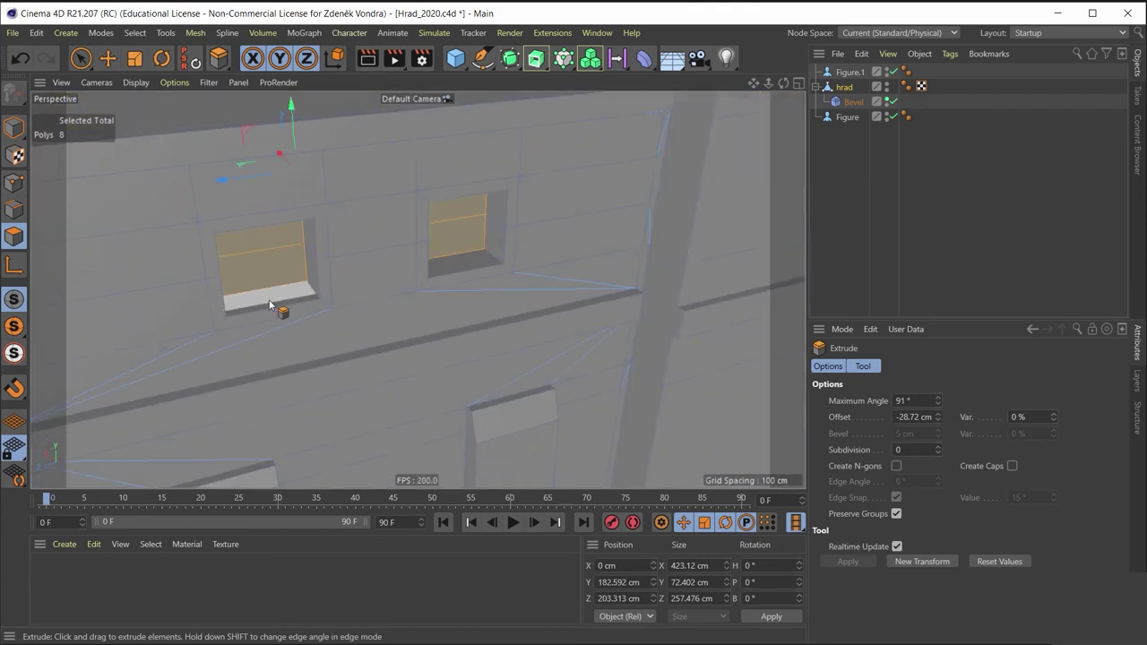
key("ctrl+shift+z")
key("ctrl+shift+z")
key("ctrl+shift+z")
key("ctrl+shift+z")
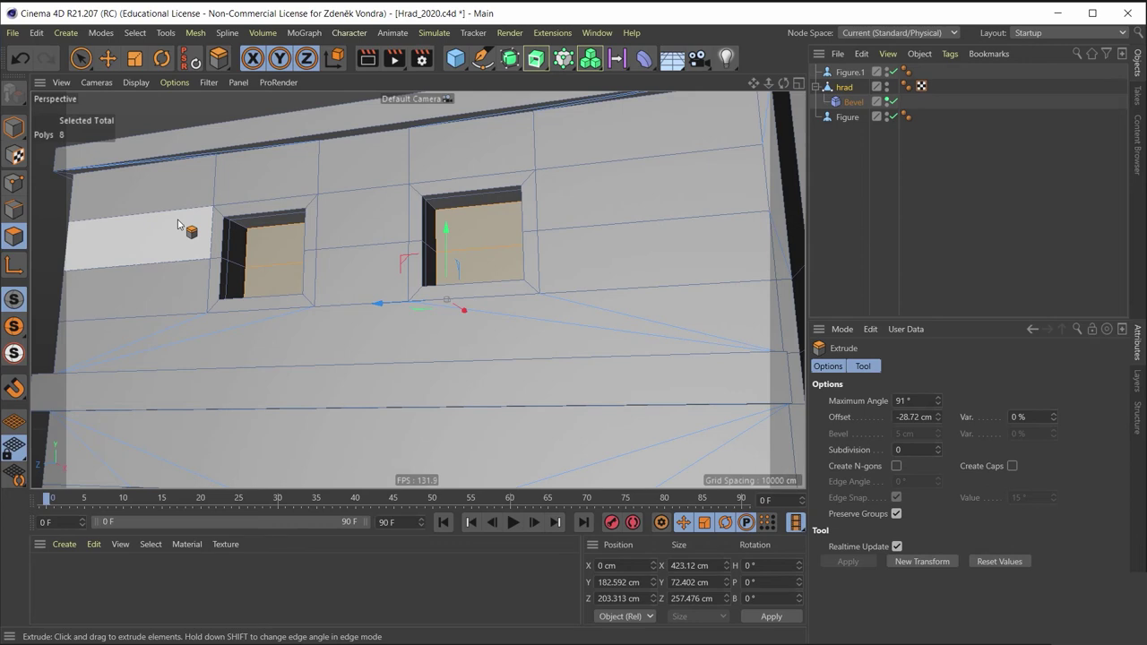
key("ctrl+shift+z")
key("ctrl+shift+z")
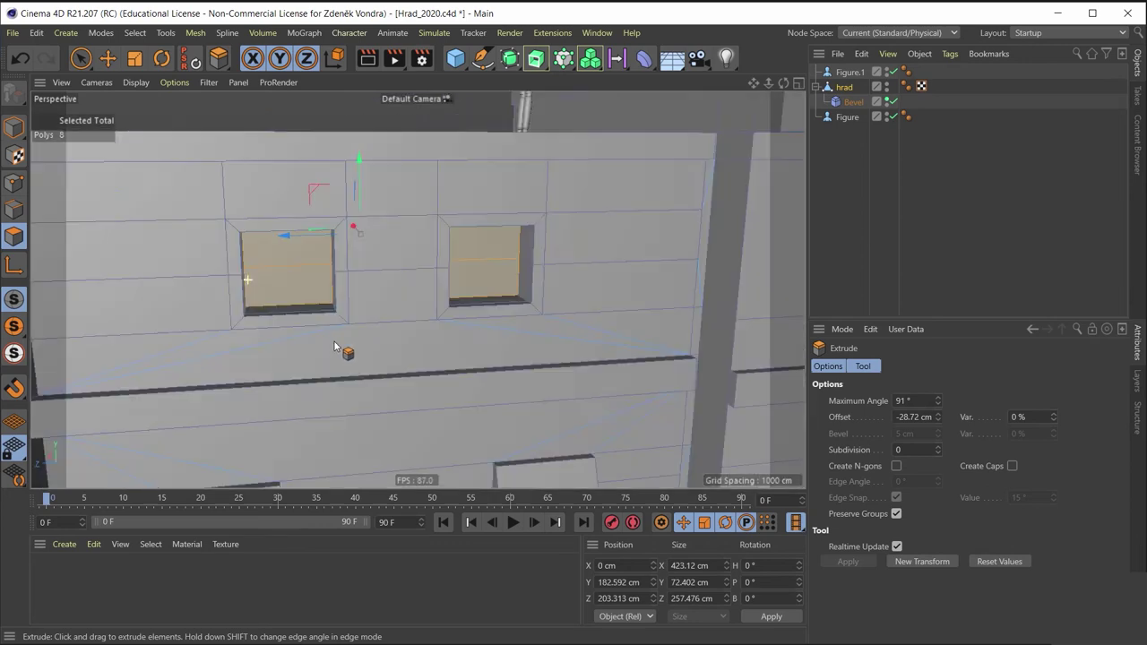
key("ctrl+shift+z")
key("ctrl+shift+z")
key("ctrl+shift+z")
key("ctrl+shift+z")
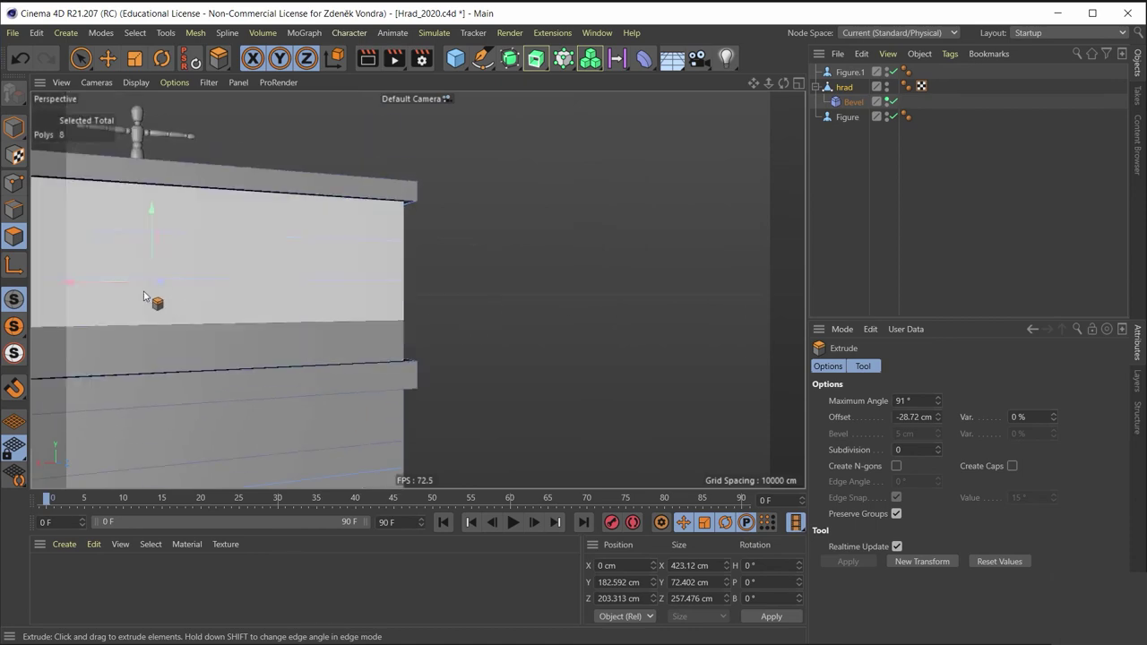
key("ctrl+shift+z")
key("ctrl+shift+z")
key("ctrl+shift+z")
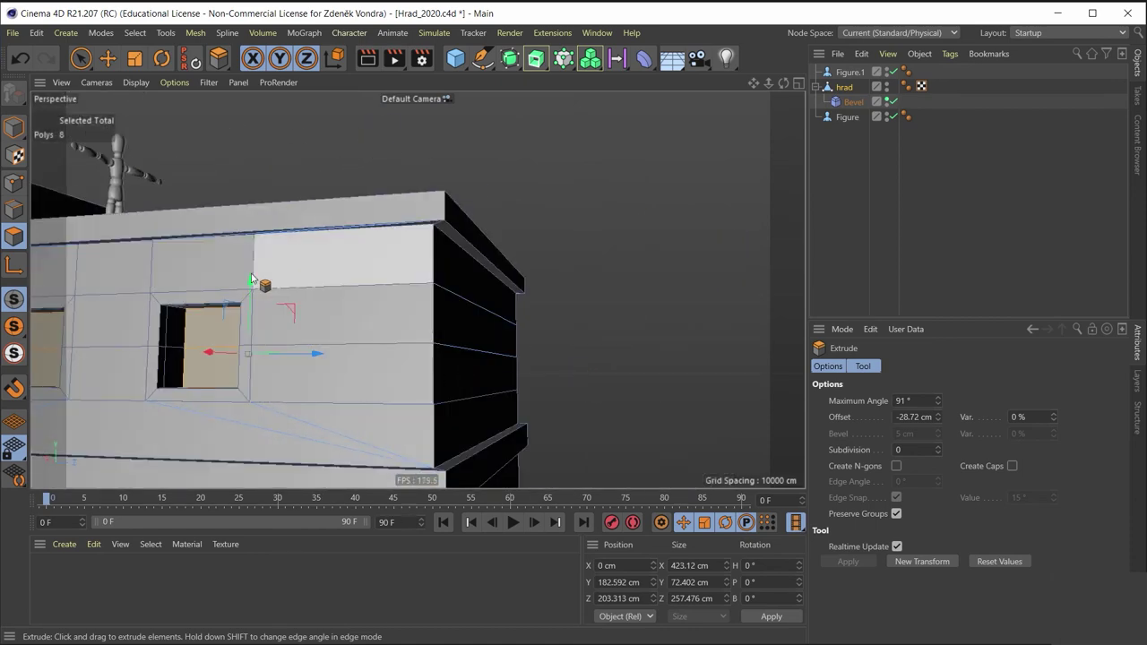
key("ctrl+shift+z")
key("ctrl+shift+z")
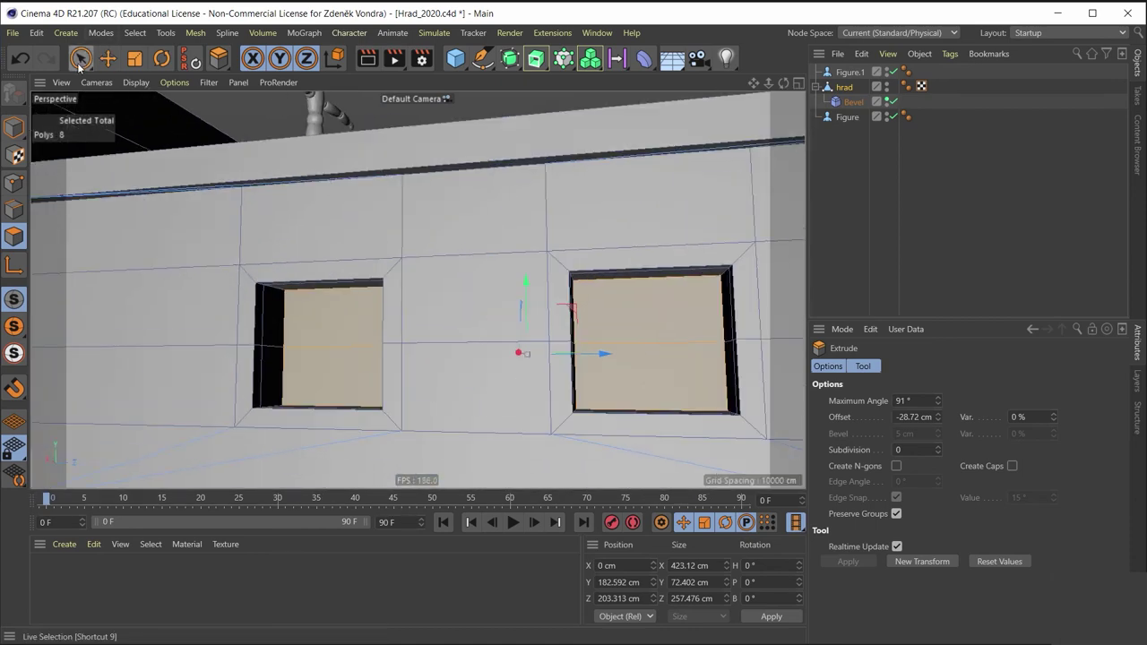
Step: With Live Selection, pick the faces above and inside the left window's top, adjusting the brush radius
left_click(80, 58)
left_click(285, 236)
scroll(269, 251, "up", 2)
scroll(248, 258, "up", 3)
scroll(247, 258, "up", 2)
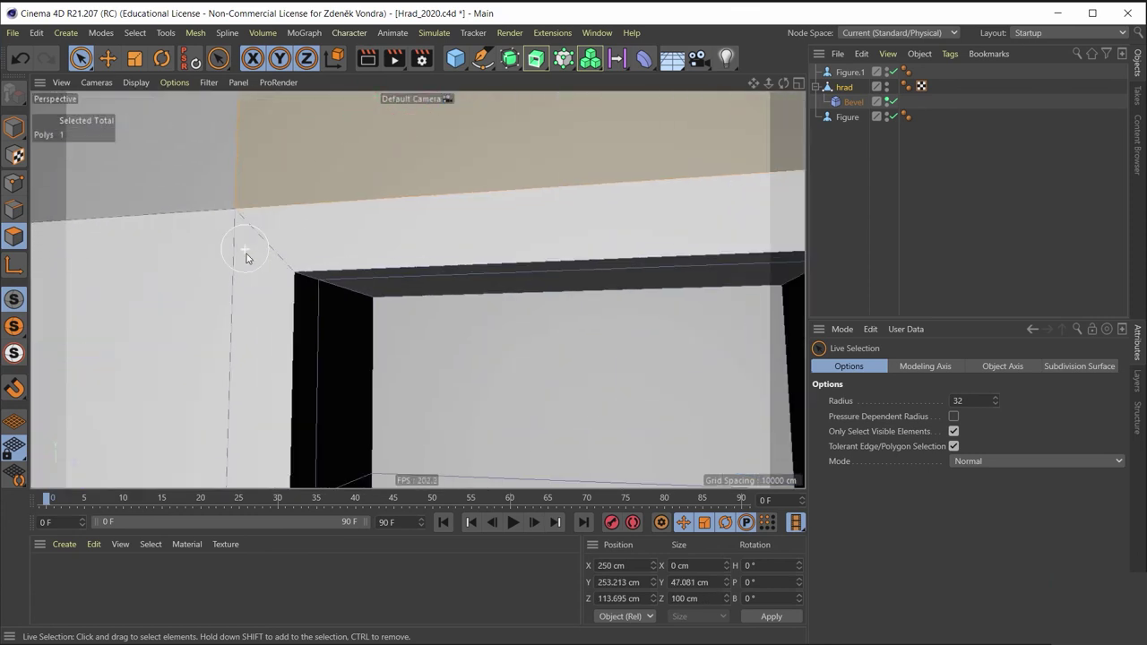
left_click(280, 250, "shift")
scroll(569, 271, "down", 3)
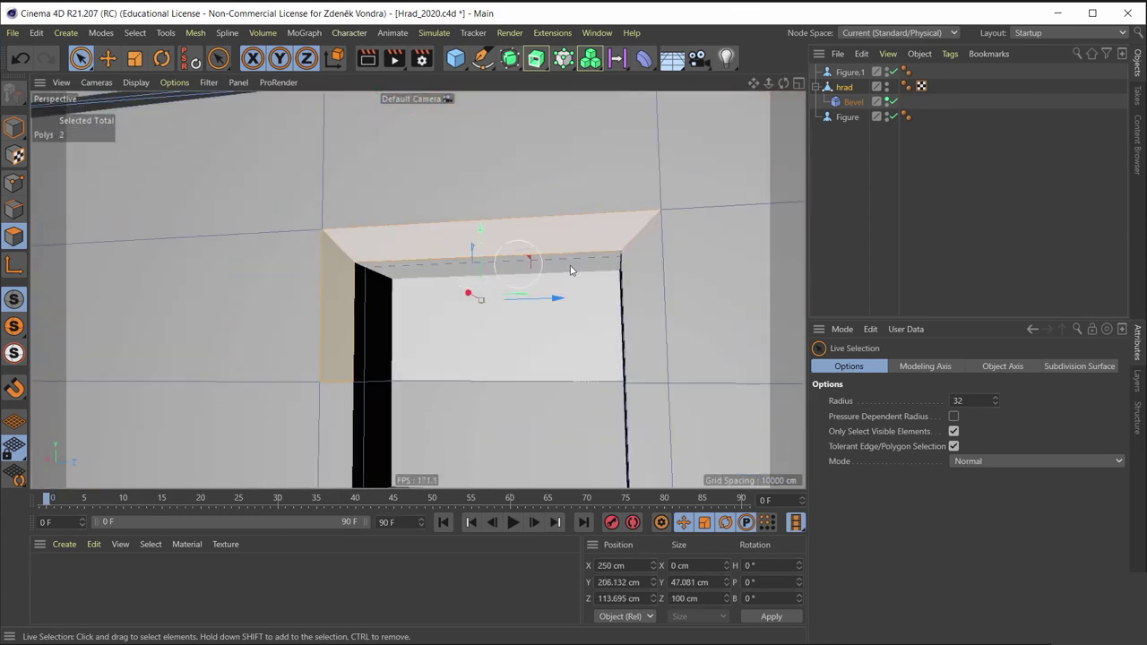
scroll(664, 460, "up", 1)
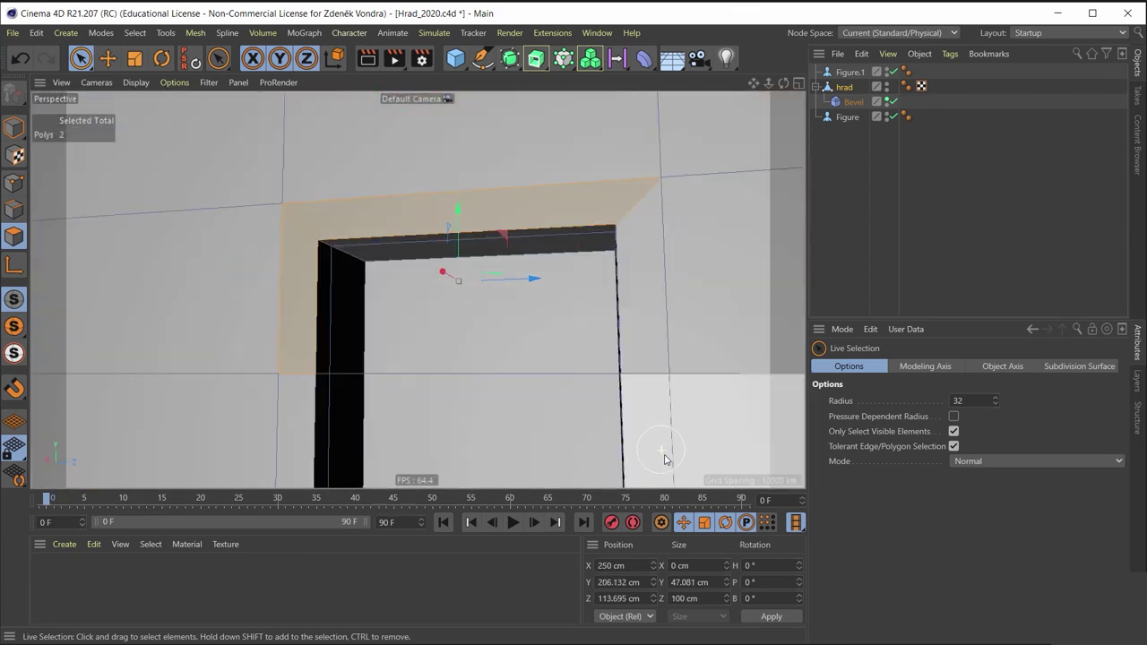
scroll(665, 460, "up", 1)
type("2")
key("Return")
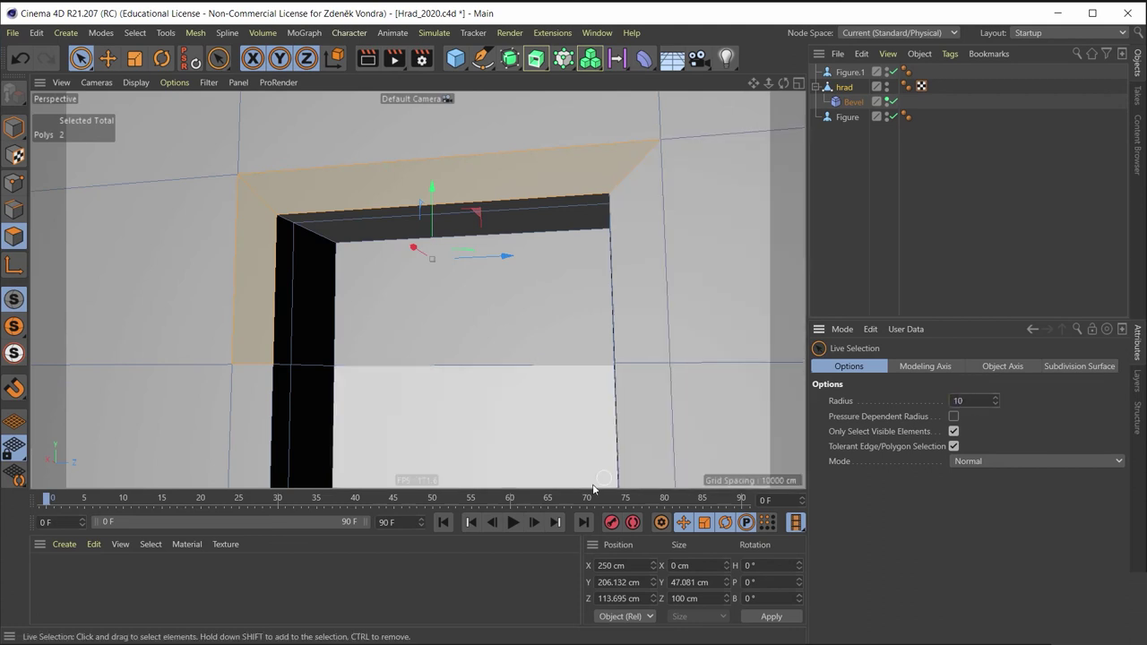
Step: Paint the left window's right strip, top beam, left jamb and bottom sill faces
mouse_move(643, 349)
left_mouse_down("shift")
mouse_move(659, 376)
mouse_move(615, 231)
mouse_move(583, 346)
mouse_move(381, 370)
mouse_move(320, 358)
left_mouse_up("shift")
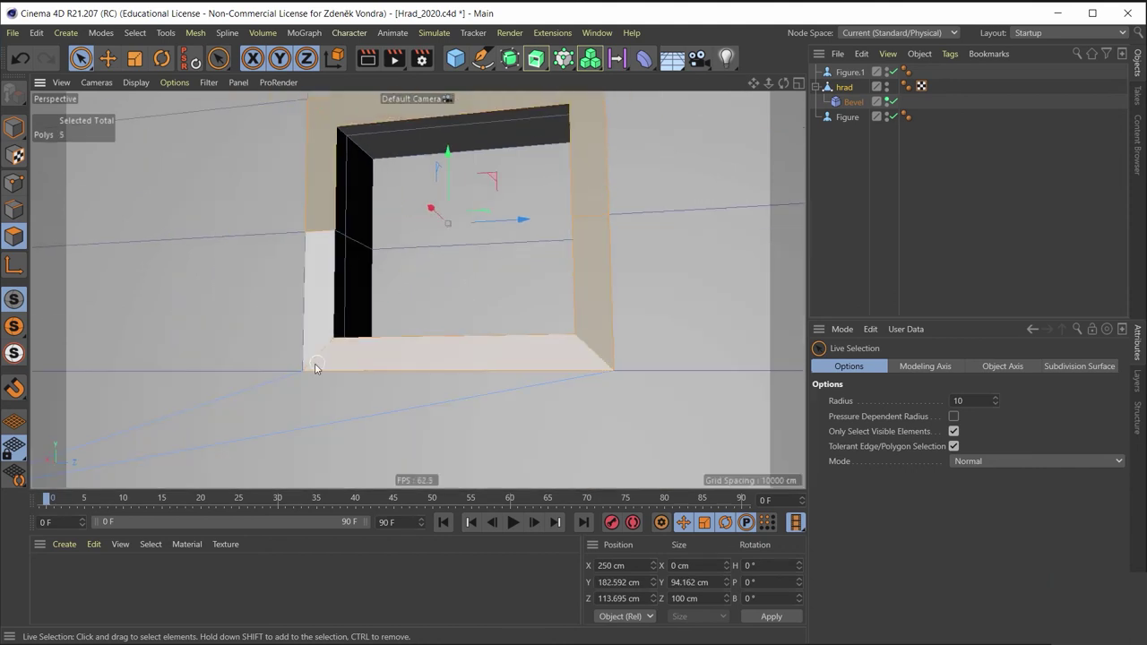
left_click(320, 358, "shift")
mouse_move(527, 286)
left_mouse_down("alt")
mouse_move(356, 332)
mouse_move(520, 286)
mouse_move(436, 236)
mouse_move(333, 277)
left_mouse_up("alt")
scroll(414, 258, "up", 5)
mouse_move(415, 258)
left_mouse_down("shift")
mouse_move(375, 277)
mouse_move(666, 295)
mouse_move(671, 407)
mouse_move(665, 151)
left_mouse_up("shift")
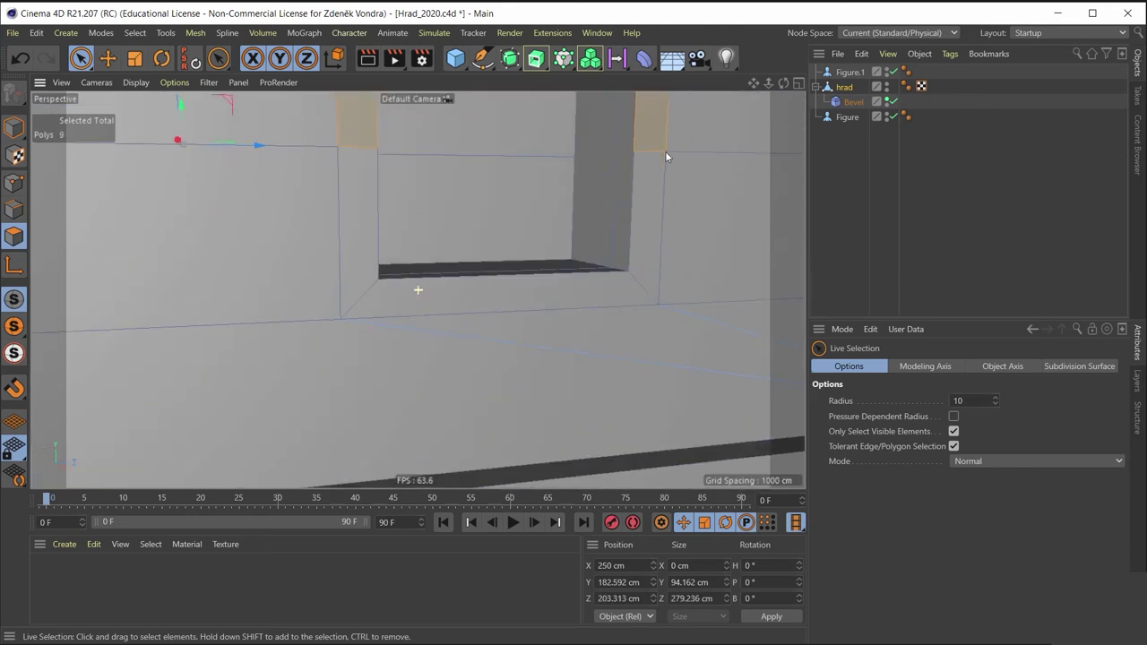
mouse_move(648, 277)
left_mouse_down("shift")
mouse_move(603, 292)
mouse_move(344, 299)
mouse_move(364, 299)
mouse_move(452, 207)
mouse_move(386, 228)
mouse_move(417, 290)
mouse_move(282, 281)
mouse_move(465, 337)
mouse_move(418, 289)
left_mouse_up("shift")
scroll(364, 299, "down", 5)
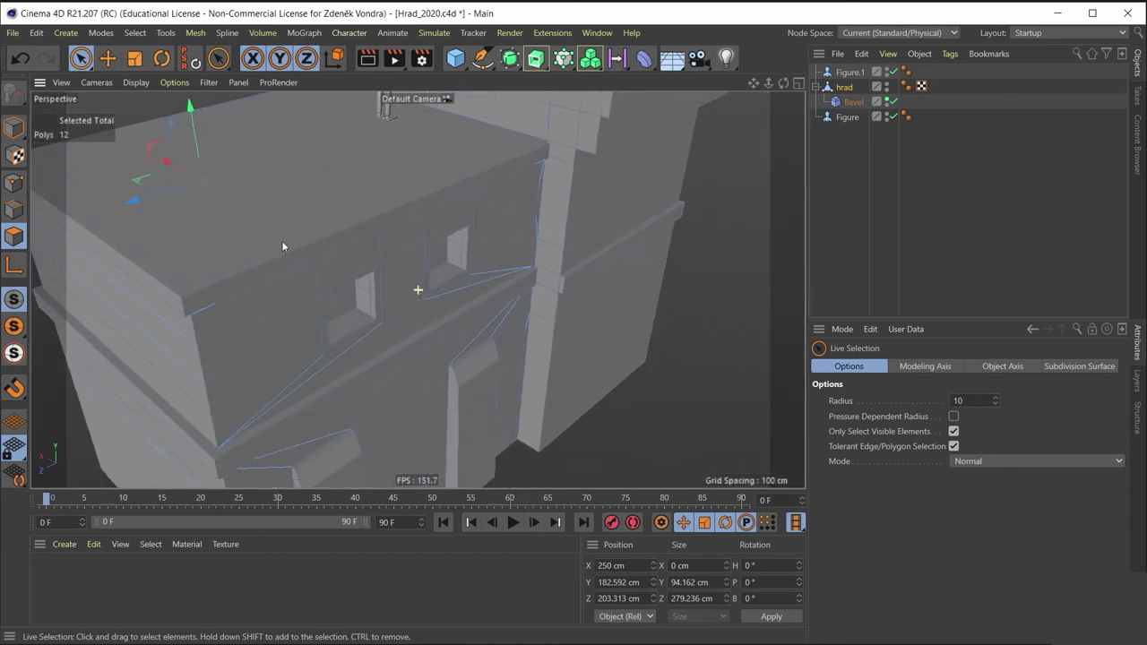
scroll(418, 290, "up", 5)
Step: Select the second window's lintel, left and right jambs, and bottom frame faces
mouse_move(313, 294)
left_mouse_down("alt")
mouse_move(431, 399)
mouse_move(386, 325)
left_mouse_up("alt")
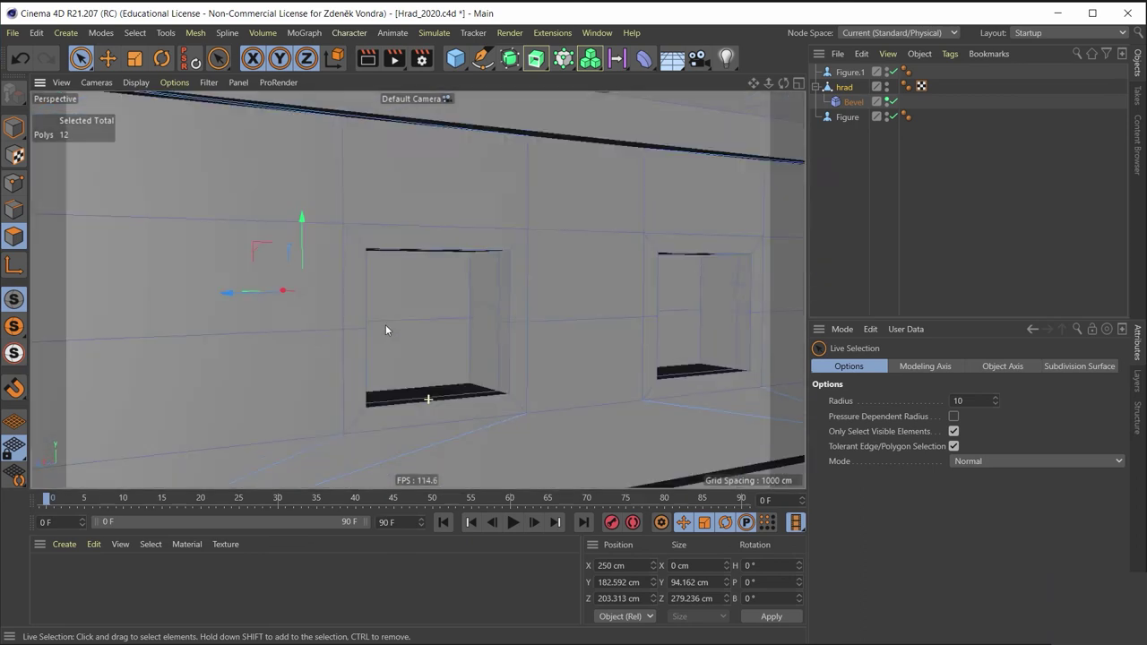
scroll(386, 325, "up", 3)
left_click_drag(377, 238, 338, 255, "shift")
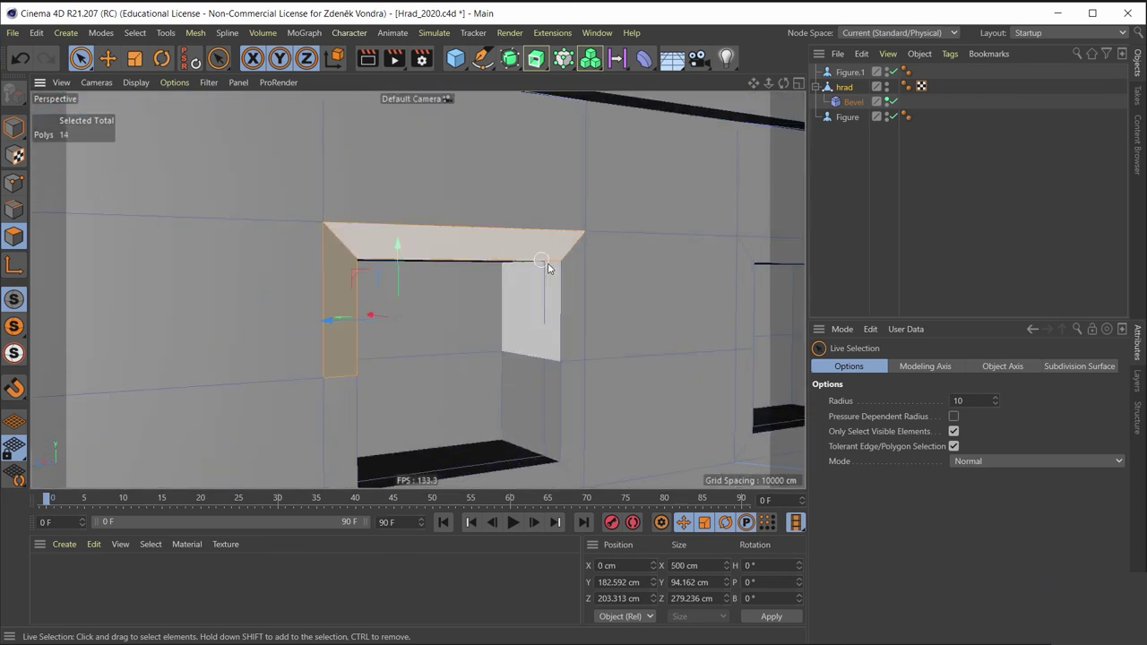
left_click(572, 481, "shift")
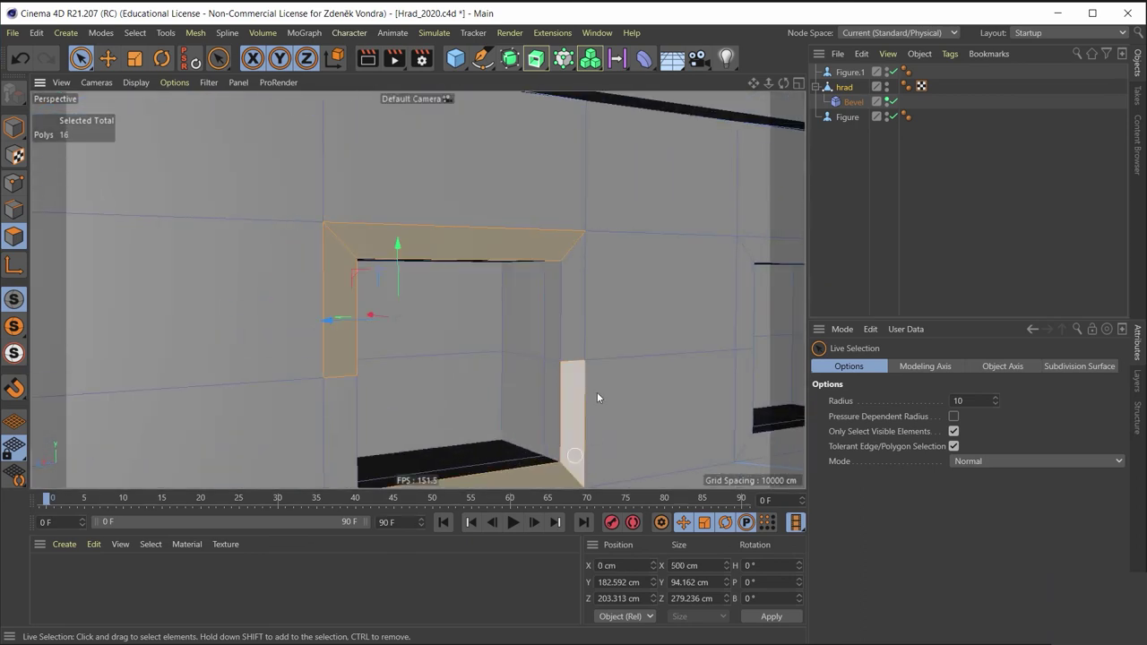
left_click(574, 333, "shift")
left_click_drag(567, 366, 621, 251, "alt")
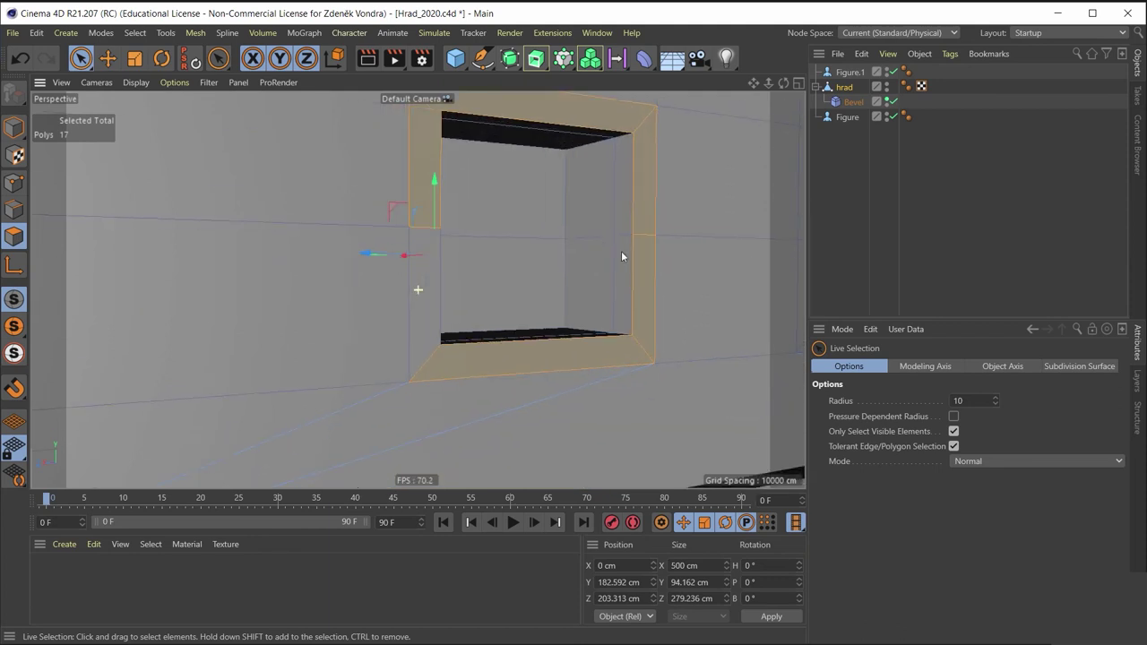
left_click(430, 358, "shift")
mouse_move(434, 349)
left_mouse_down("alt")
mouse_move(367, 376)
mouse_move(542, 292)
mouse_move(397, 256)
left_mouse_up("alt")
scroll(341, 228, "up", 5)
Step: Add the remaining jamb and sill faces around both openings, checking the frame from below
mouse_move(341, 227)
left_mouse_down("alt")
mouse_move(499, 269)
mouse_move(383, 284)
mouse_move(475, 376)
mouse_move(482, 318)
left_mouse_up("alt")
left_click(384, 284, "shift")
left_click(475, 376, "shift")
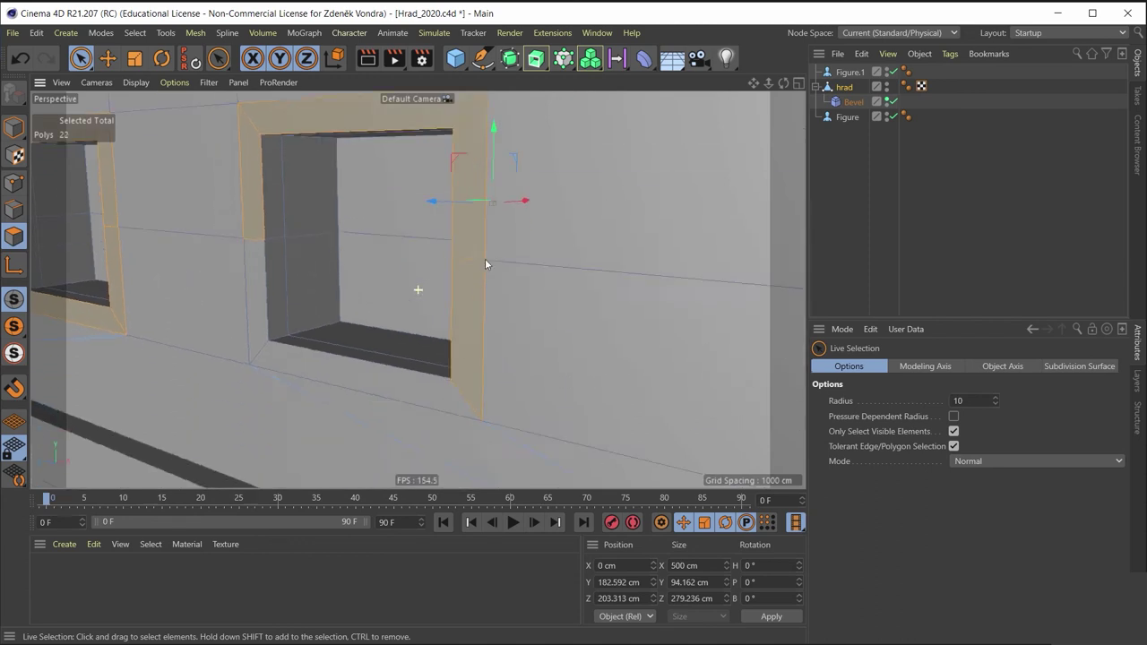
left_click(502, 333, "shift")
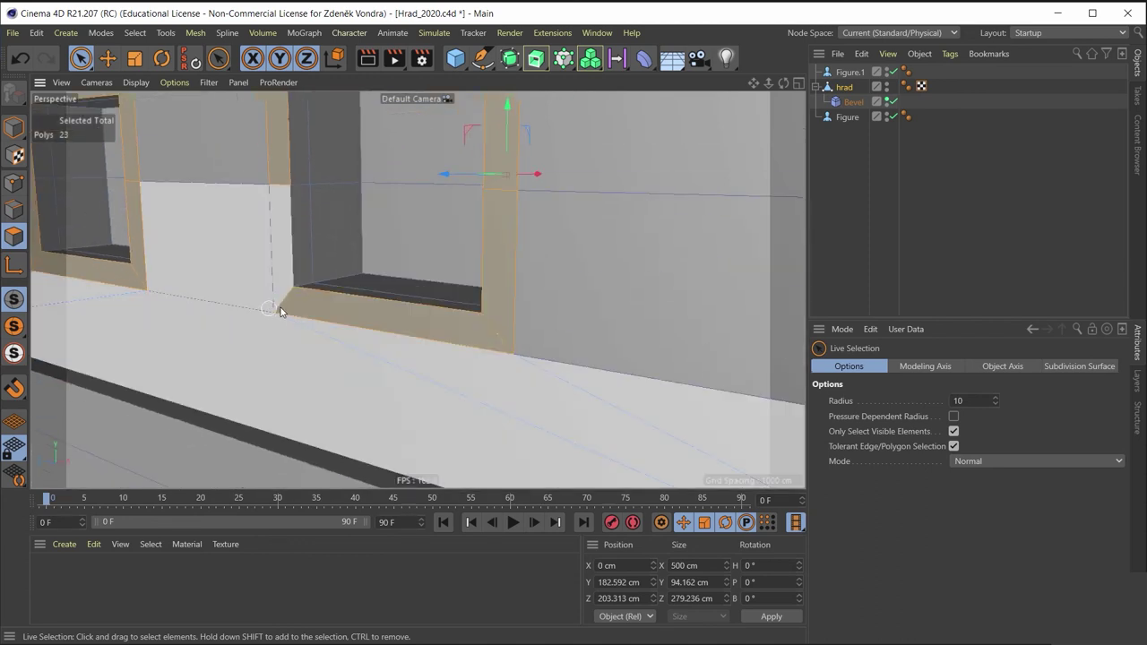
left_click(282, 310, "shift")
scroll(287, 300, "down", 3)
mouse_move(287, 300)
left_mouse_down("alt")
mouse_move(301, 264)
mouse_move(283, 172)
left_mouse_up("alt")
scroll(404, 215, "up", 4)
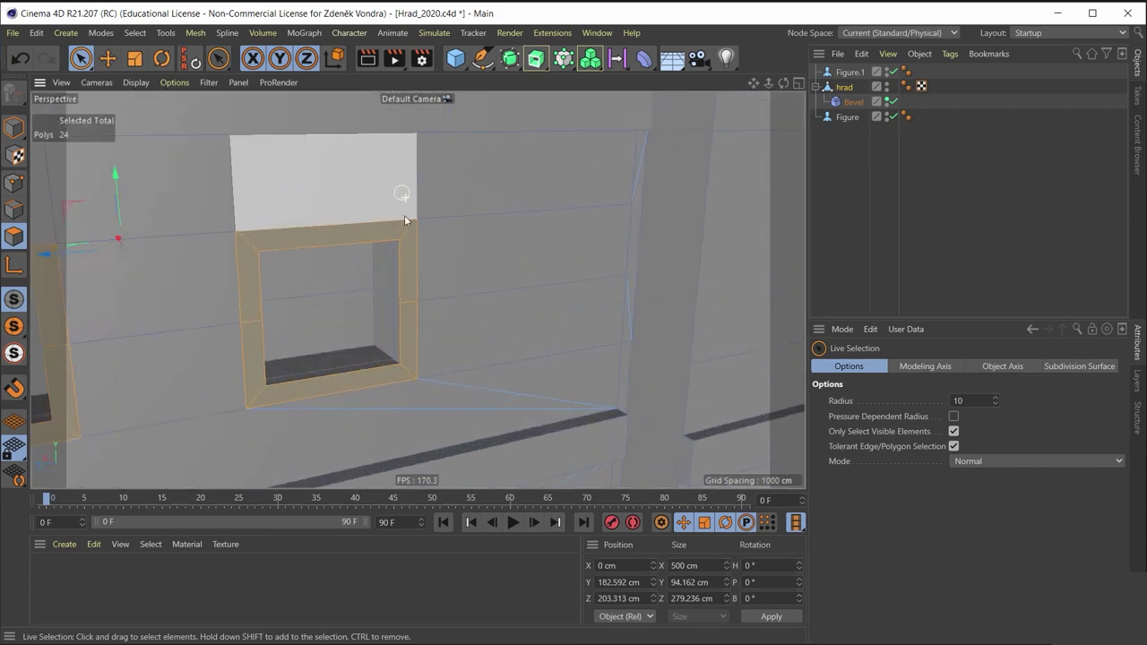
left_click_drag(404, 215, 391, 246, "alt")
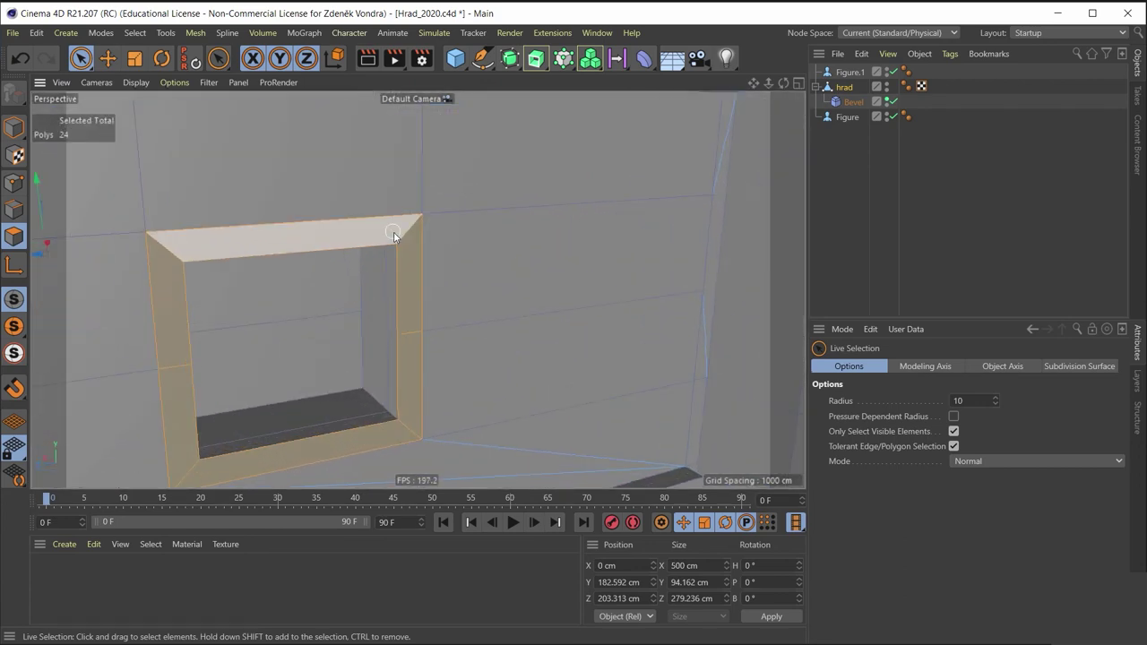
Step: Extrude the 24 frame faces 3.54 cm outward into raised window surrounds, discarding a trial Extrude Inner
right_click(395, 244)
left_click(432, 126)
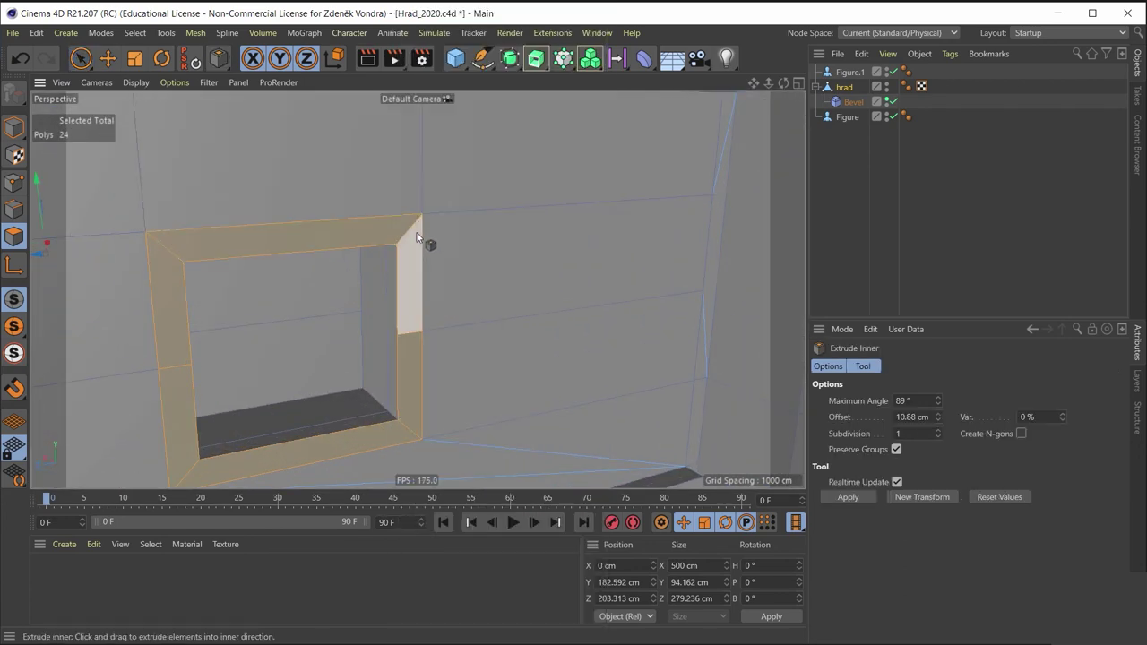
mouse_move(422, 243)
left_mouse_down("alt")
mouse_move(404, 236)
mouse_move(413, 231)
left_mouse_up("alt")
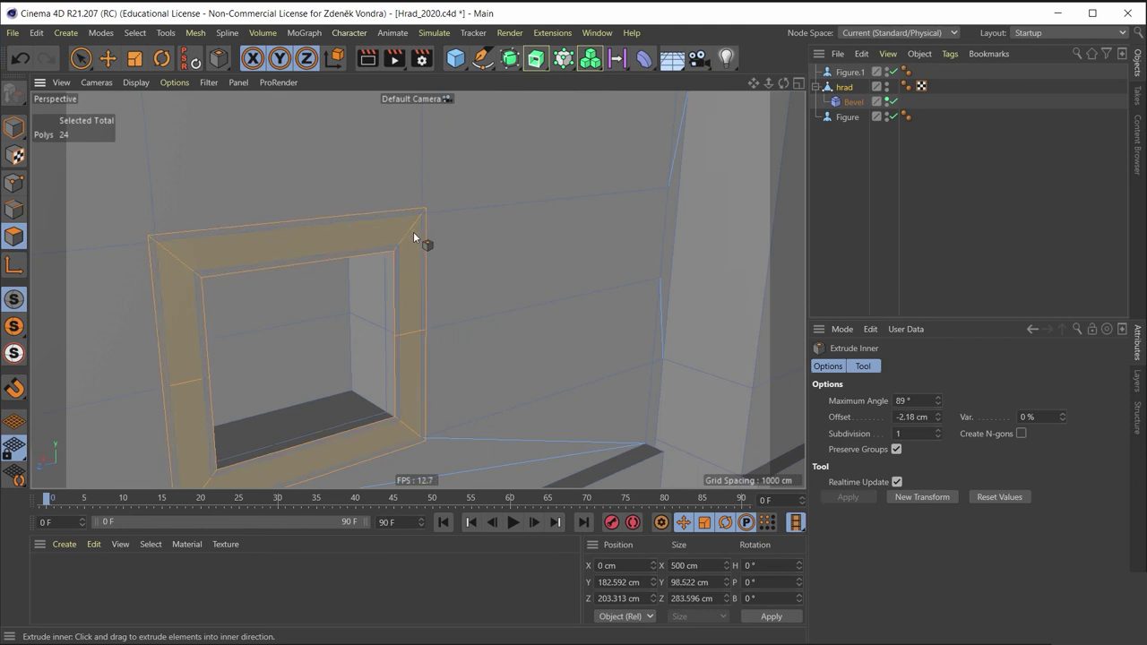
key("ctrl+z")
right_click(325, 238)
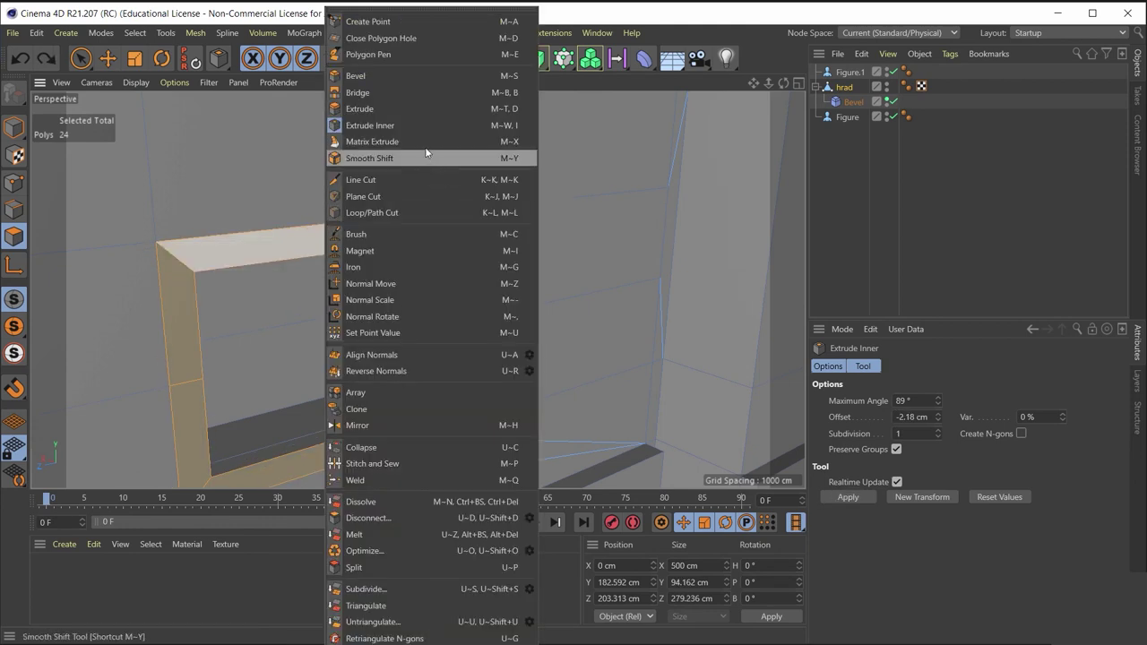
left_click(401, 109)
left_click_drag(287, 263, 154, 259, "alt")
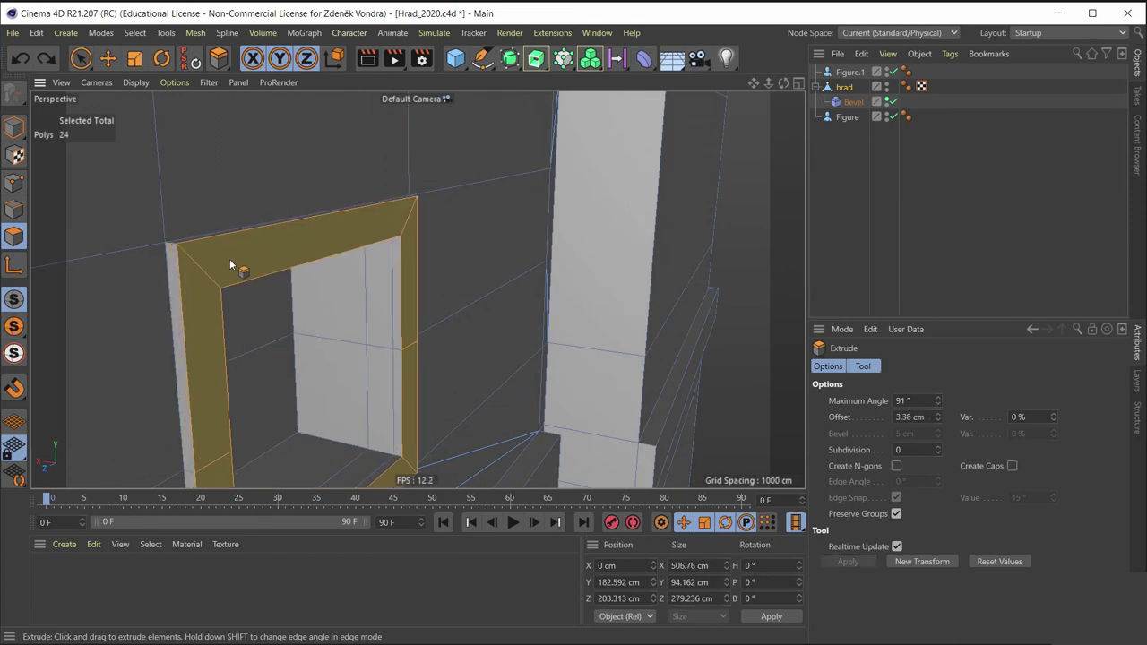
left_click(20, 135)
mouse_move(98, 225)
left_mouse_down("alt")
mouse_move(147, 274)
mouse_move(299, 289)
mouse_move(459, 247)
mouse_move(384, 313)
mouse_move(313, 333)
mouse_move(268, 332)
mouse_move(279, 261)
mouse_move(371, 235)
mouse_move(702, 237)
mouse_move(627, 215)
left_mouse_up("alt")
Step: In Polygon mode with Live Selection, add the roof ledge's front face and end strip faces
key("Return")
left_click(87, 69)
scroll(253, 292, "up", 3)
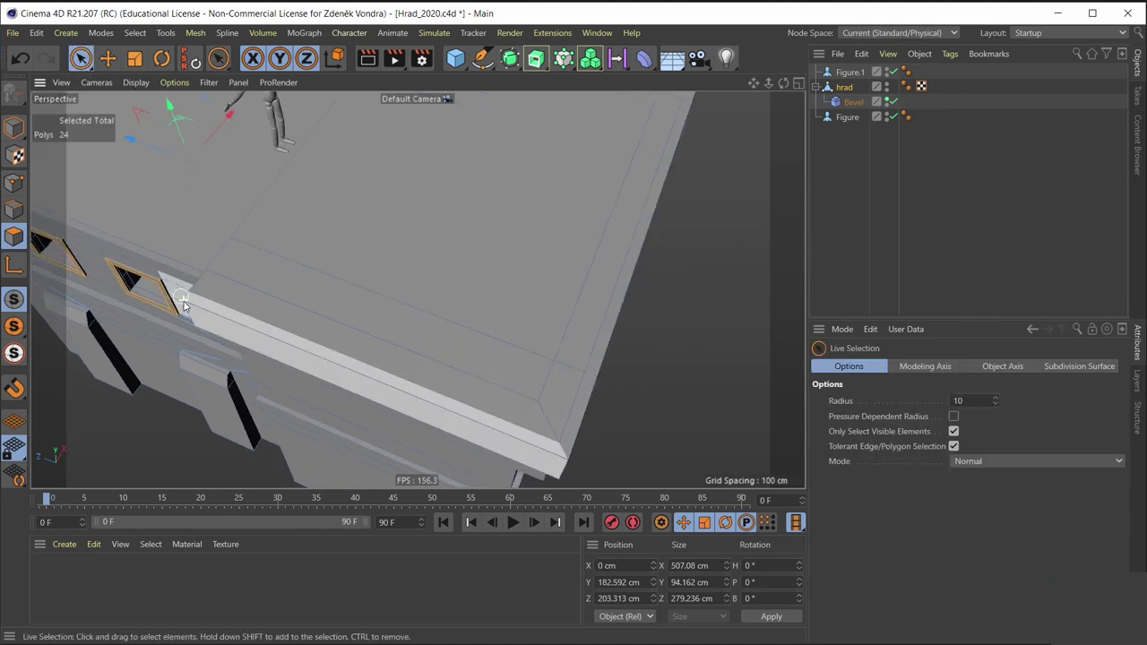
scroll(253, 292, "up", 3)
left_click(242, 291, "shift")
mouse_move(233, 304)
left_mouse_down("alt")
mouse_move(435, 321)
mouse_move(255, 224)
mouse_move(477, 352)
mouse_move(520, 256)
mouse_move(481, 308)
mouse_move(462, 309)
mouse_move(548, 304)
mouse_move(550, 185)
mouse_move(538, 230)
left_mouse_up("alt")
left_click(481, 307, "shift")
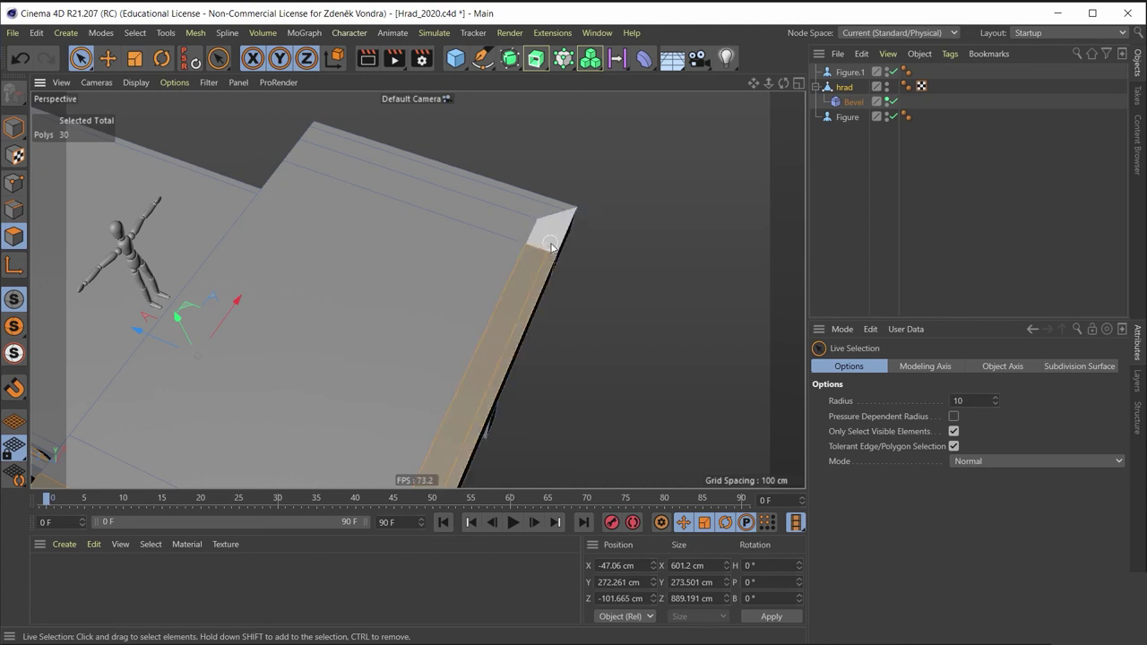
Step: Try raising the roof border polygons 50 cm, undo it, and bring up the selection tool flyout
left_click_drag(557, 217, 541, 202, "alt")
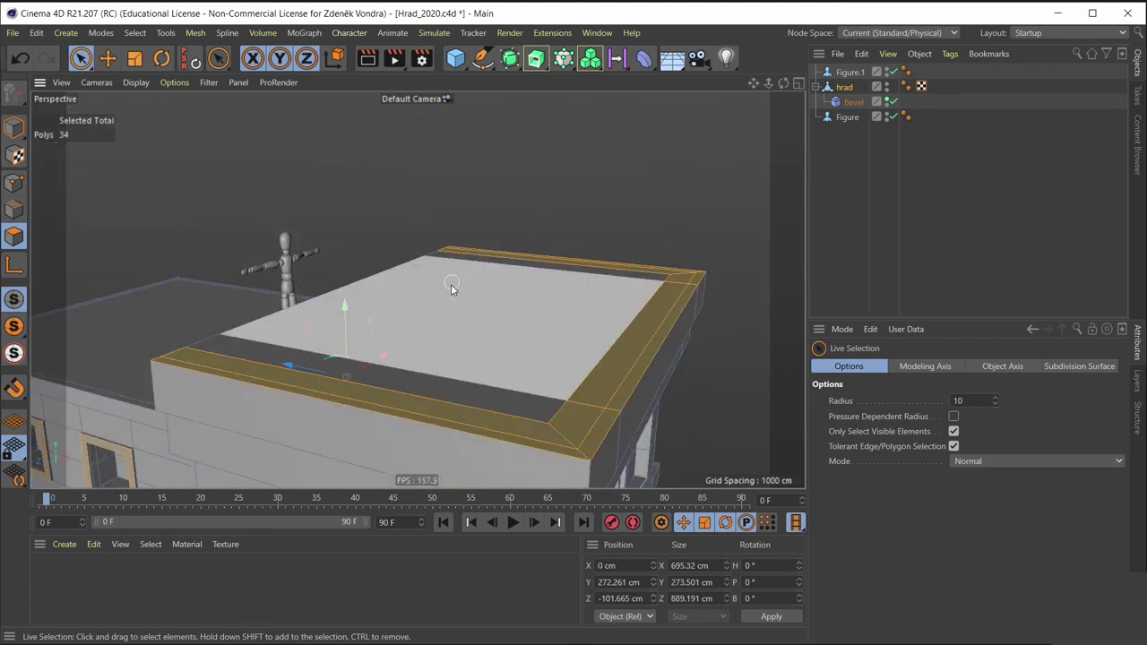
left_click_drag(349, 309, 375, 274)
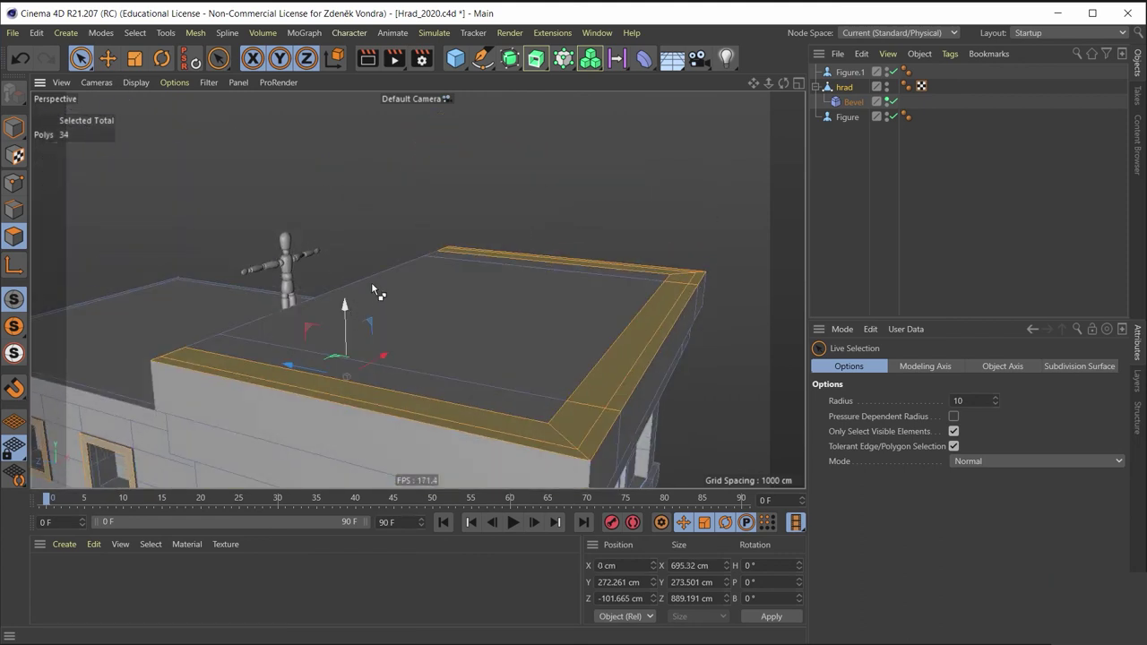
key("ctrl+z")
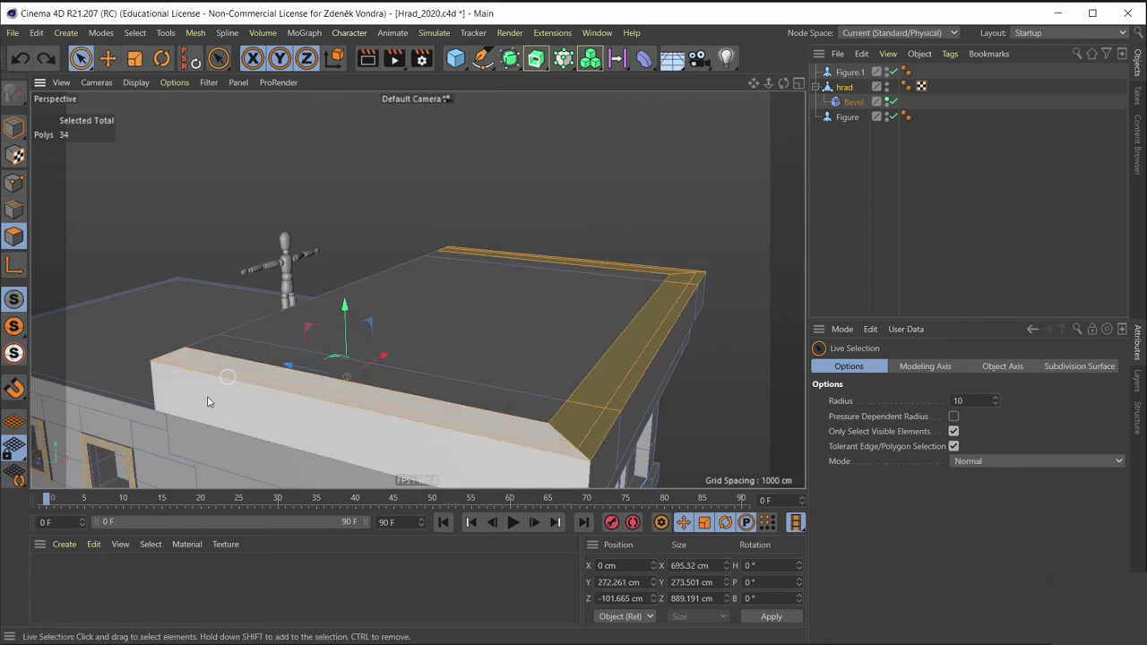
mouse_move(336, 339)
left_mouse_down("alt")
mouse_move(653, 257)
mouse_move(611, 217)
left_mouse_up("alt")
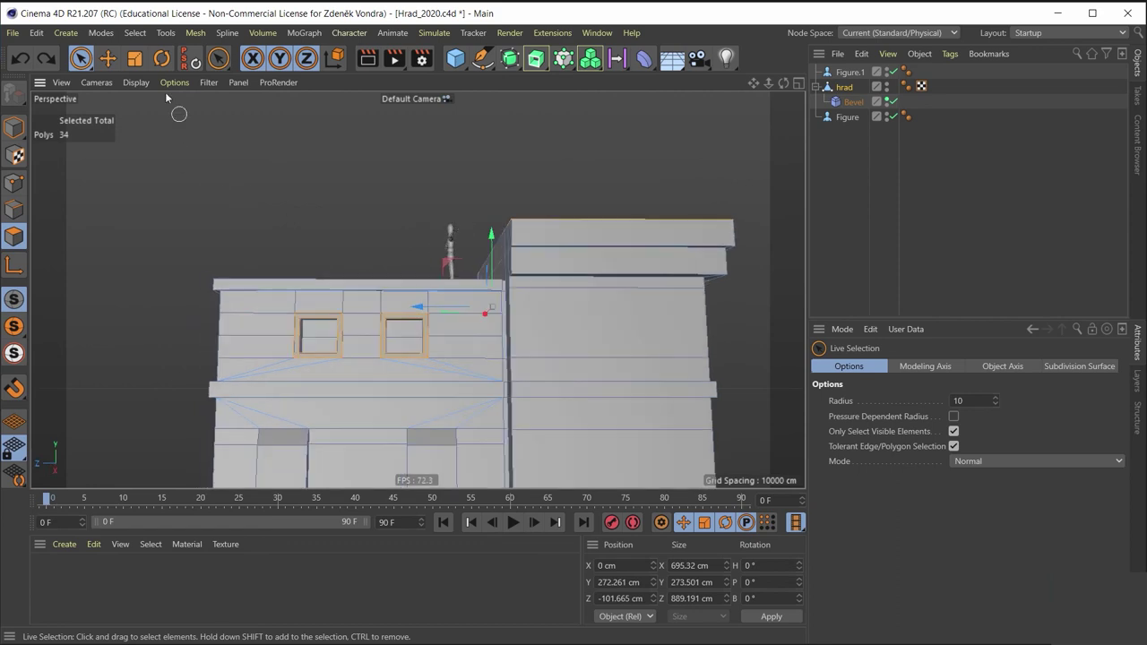
left_click(79, 58)
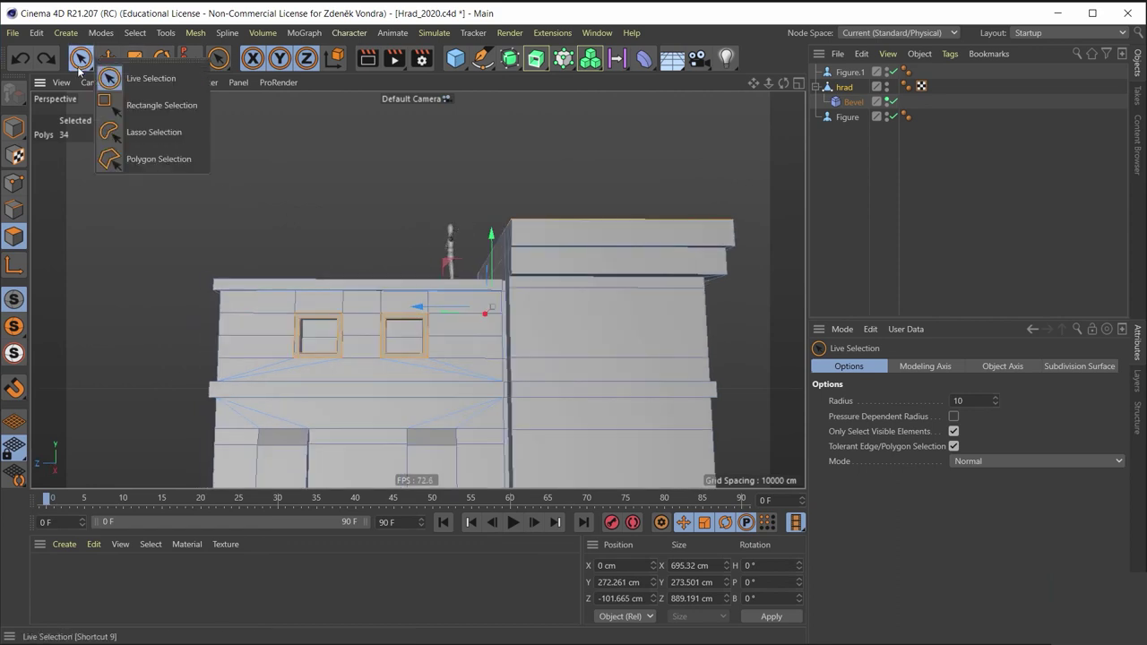
Step: Box-select the roof rim polygons with Rectangle Selection and raise them about 51 cm
left_click(136, 105)
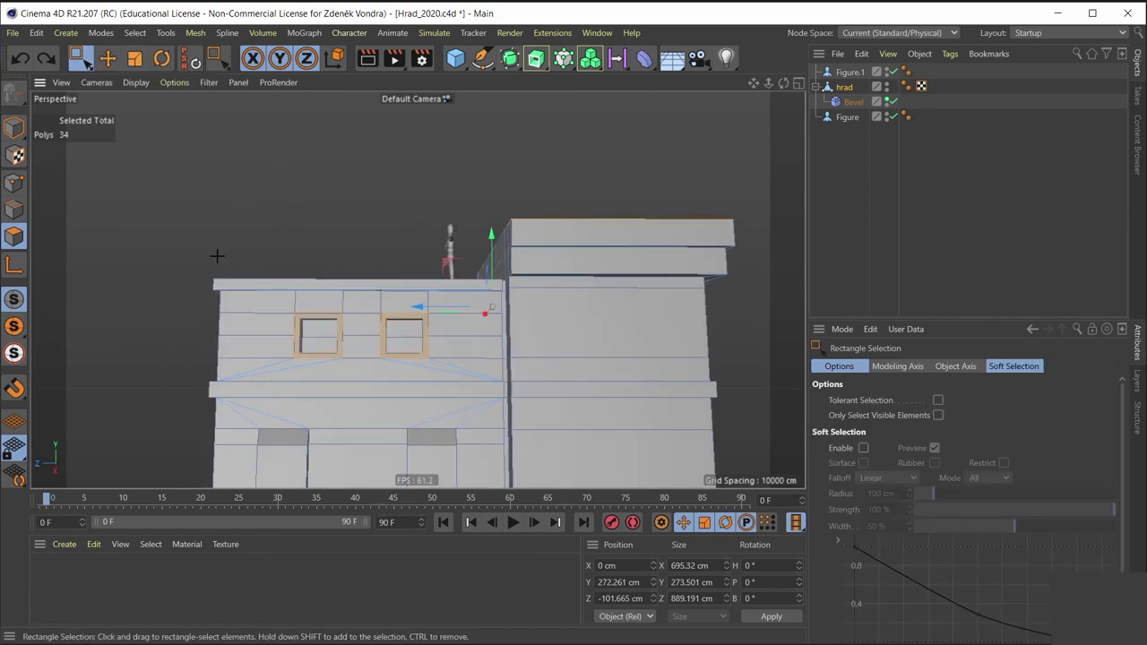
left_click_drag(206, 245, 274, 299)
mouse_move(457, 336)
left_mouse_down("alt")
mouse_move(754, 355)
mouse_move(430, 294)
mouse_move(480, 292)
left_mouse_up("alt")
scroll(325, 211, "up", 3)
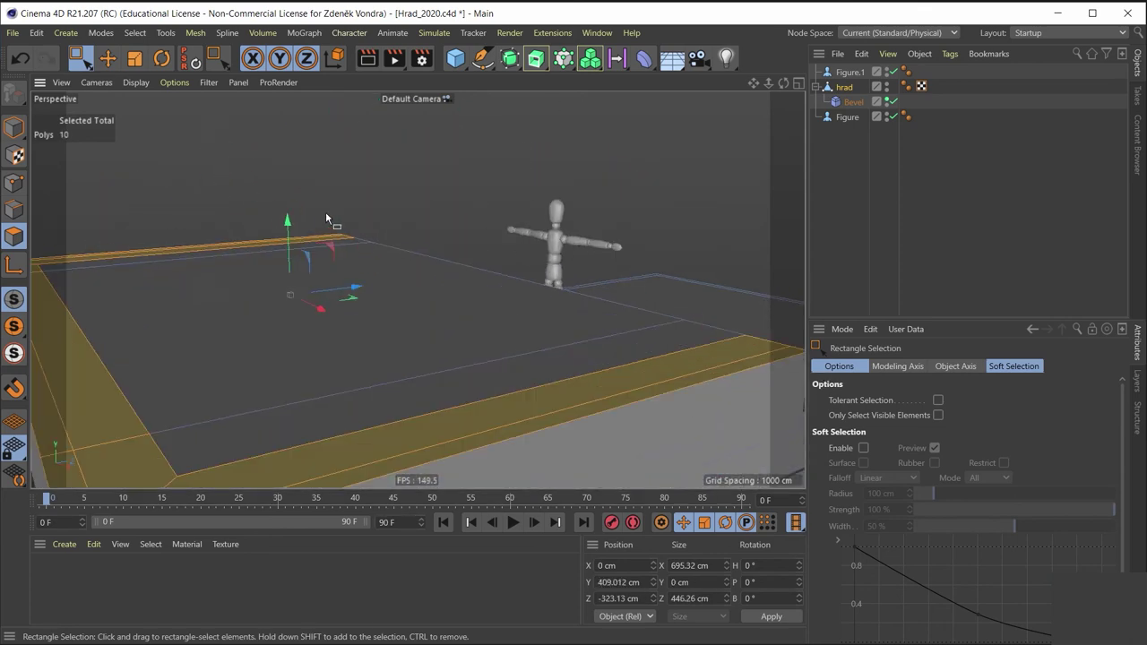
left_click_drag(289, 240, 322, 179)
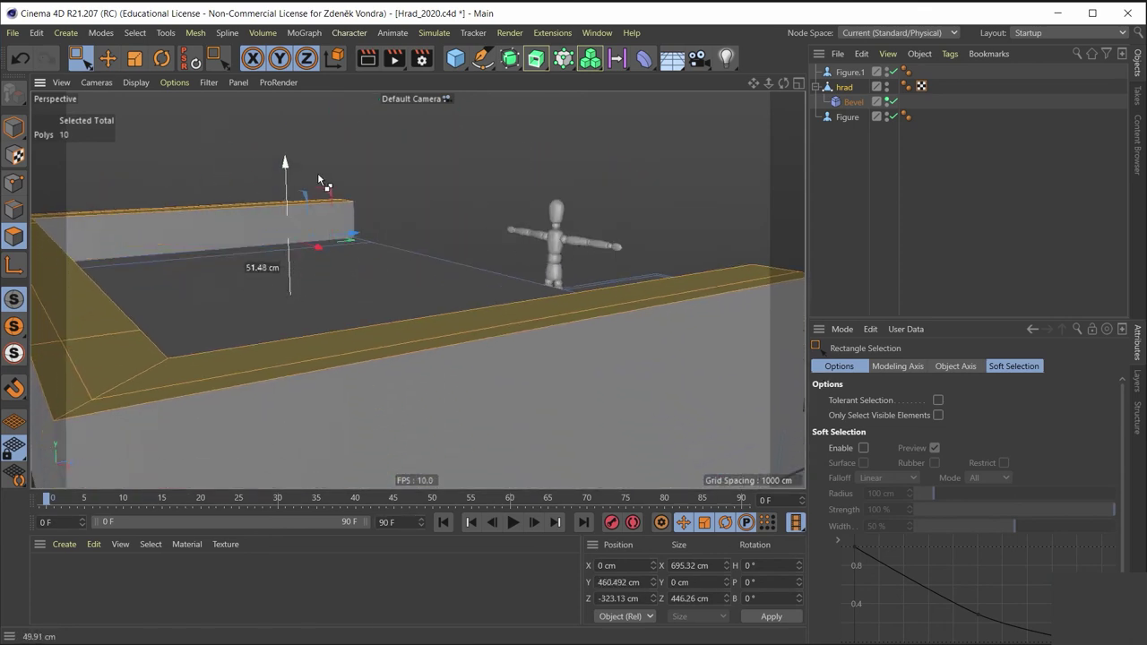
Step: Raise the roof rim about 12 cm more to finish the parapet wall
scroll(328, 197, "down", 3)
scroll(330, 209, "down", 2)
mouse_move(345, 223)
left_mouse_down("alt")
mouse_move(422, 225)
mouse_move(403, 213)
mouse_move(341, 253)
mouse_move(344, 204)
left_mouse_up("alt")
scroll(344, 204, "up", 2)
scroll(385, 199, "up", 3)
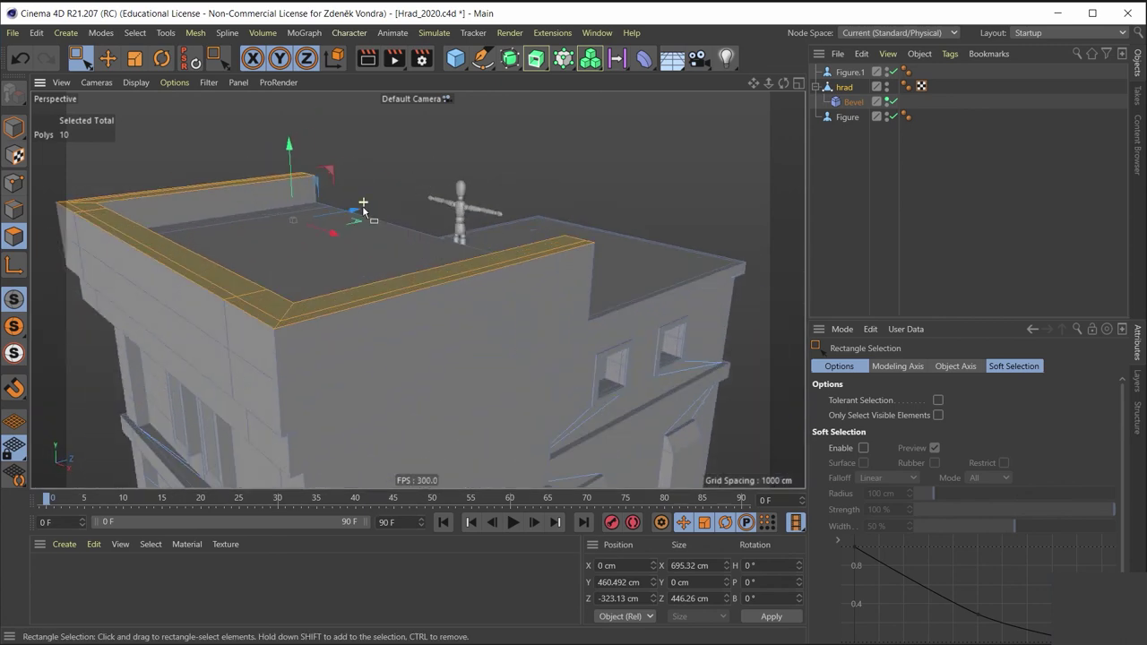
left_click_drag(281, 166, 292, 156)
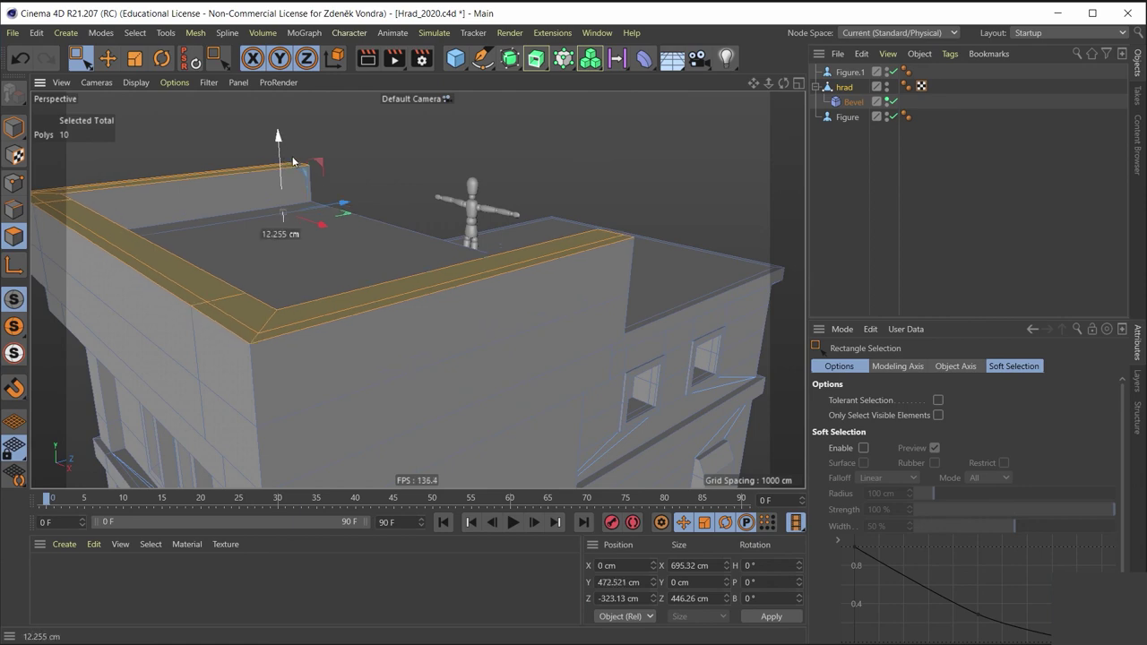
mouse_move(315, 199)
left_mouse_down("alt")
mouse_move(230, 218)
mouse_move(413, 226)
mouse_move(285, 220)
mouse_move(189, 255)
mouse_move(194, 220)
mouse_move(235, 220)
left_mouse_up("alt")
scroll(384, 233, "down", 2)
scroll(248, 220, "up", 3)
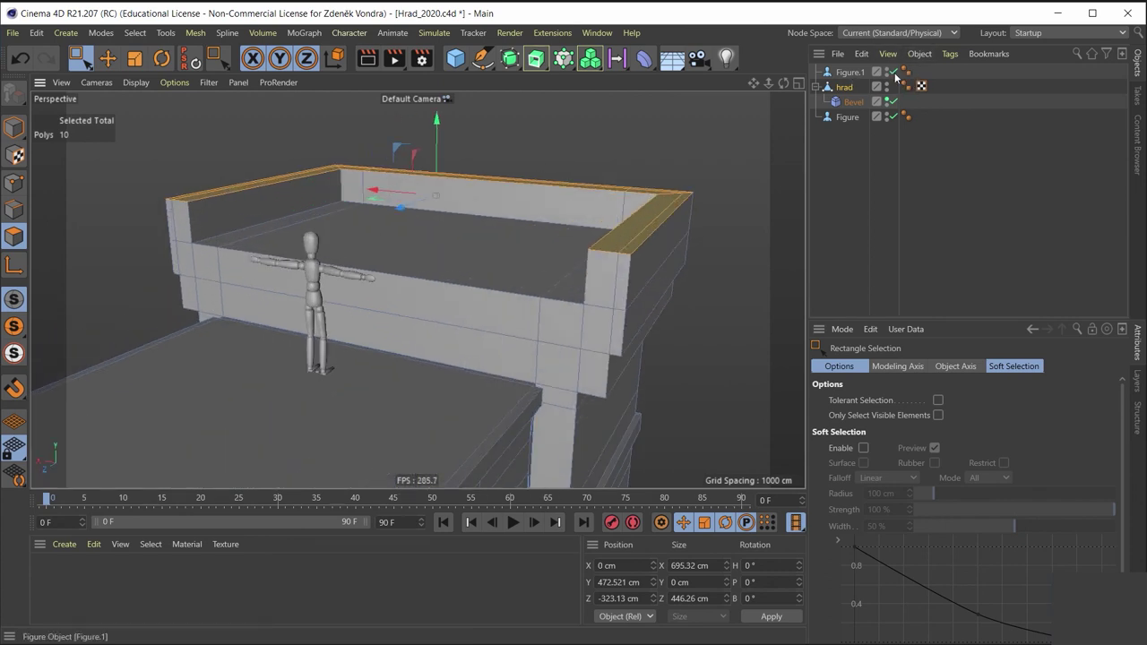
Step: Orbit and zoom around the new parapet walls to inspect them from lower angles and the corner
left_click_drag(344, 398, 301, 409, "alt")
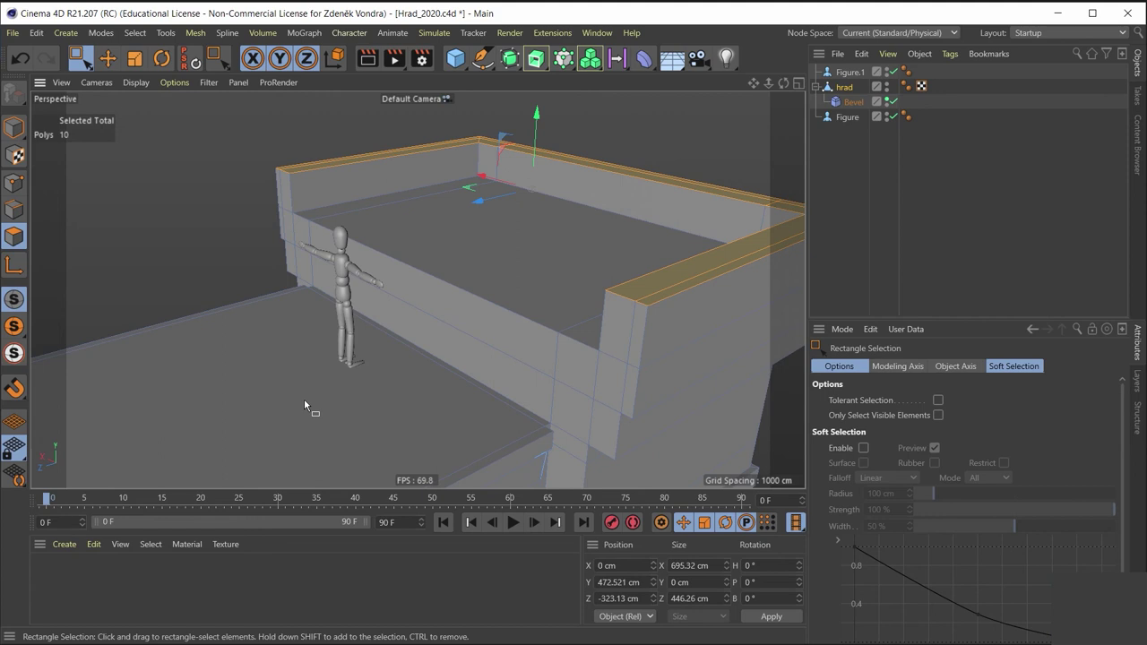
mouse_move(442, 360)
left_mouse_down("alt")
mouse_move(450, 318)
mouse_move(525, 320)
mouse_move(525, 354)
left_mouse_up("alt")
scroll(555, 409, "up", 5)
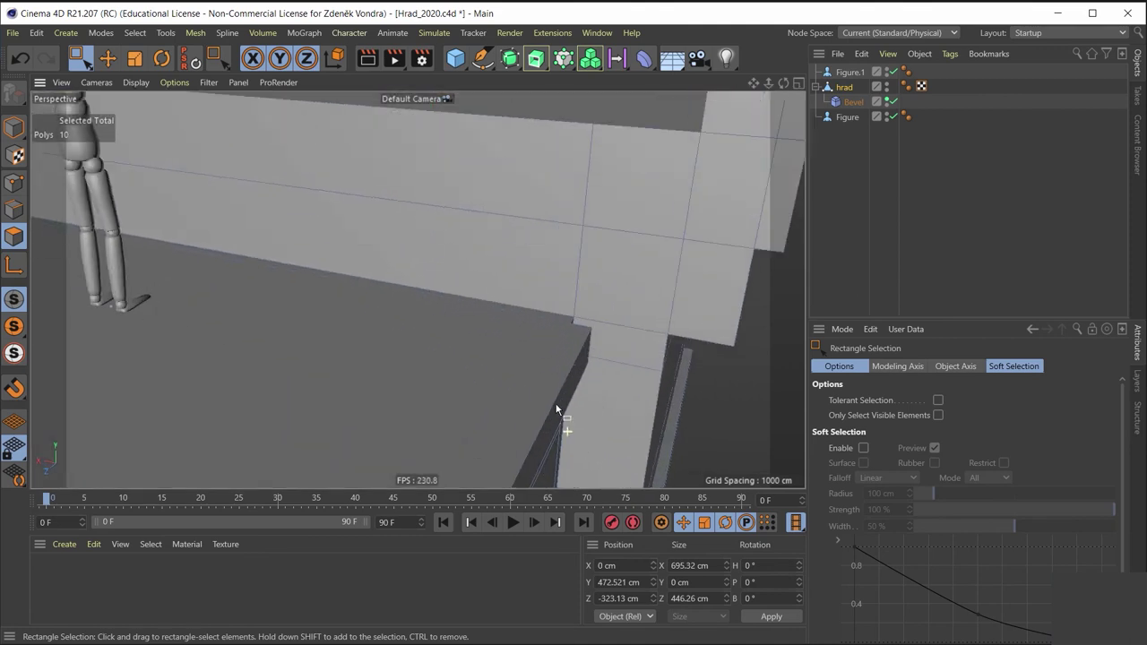
scroll(556, 408, "up", 3)
scroll(563, 420, "up", 3)
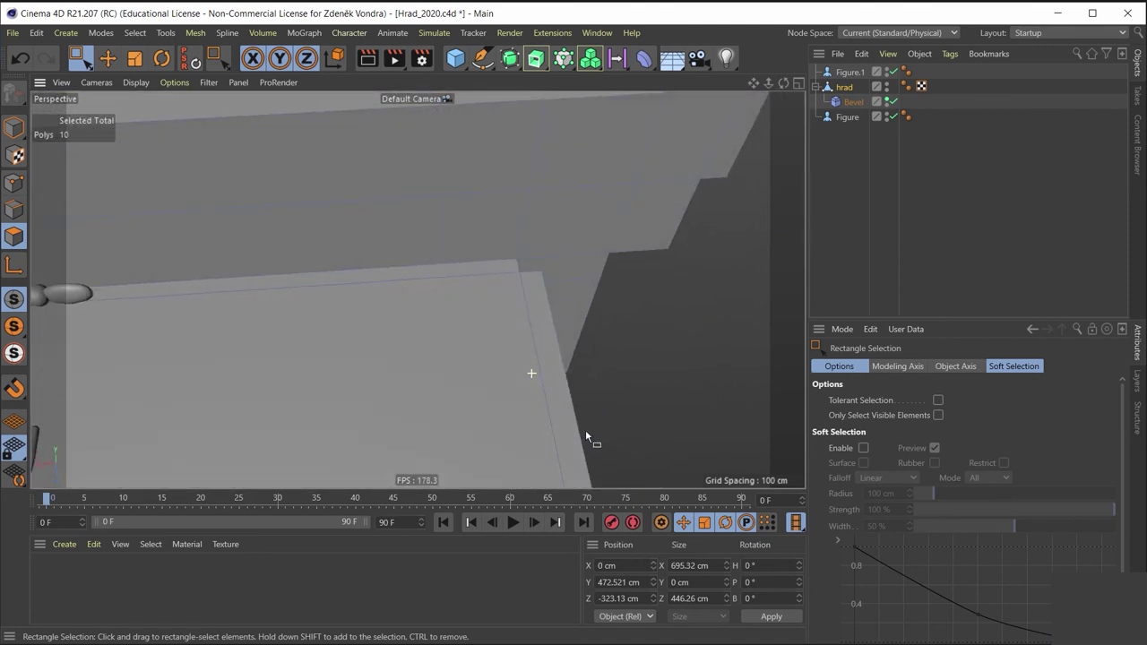
mouse_move(585, 429)
left_mouse_down("alt")
mouse_move(480, 385)
mouse_move(485, 414)
mouse_move(542, 364)
mouse_move(657, 324)
mouse_move(603, 349)
mouse_move(455, 355)
left_mouse_up("alt")
scroll(491, 411, "down", 2)
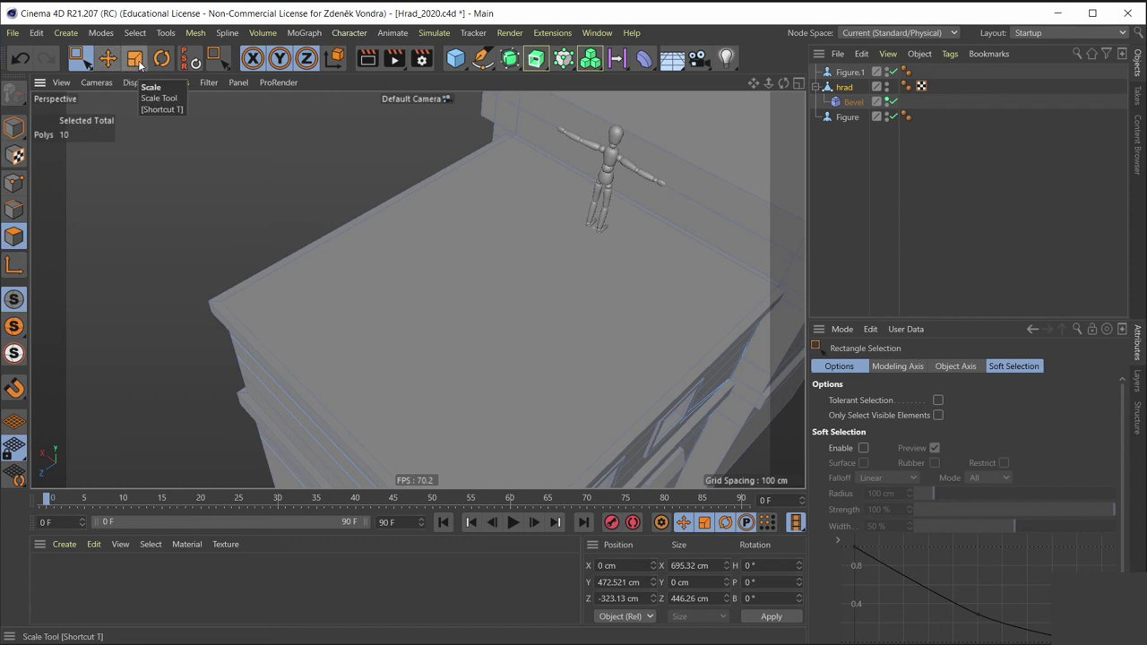
Step: Select the roof floor face with Live Selection
left_click(87, 69)
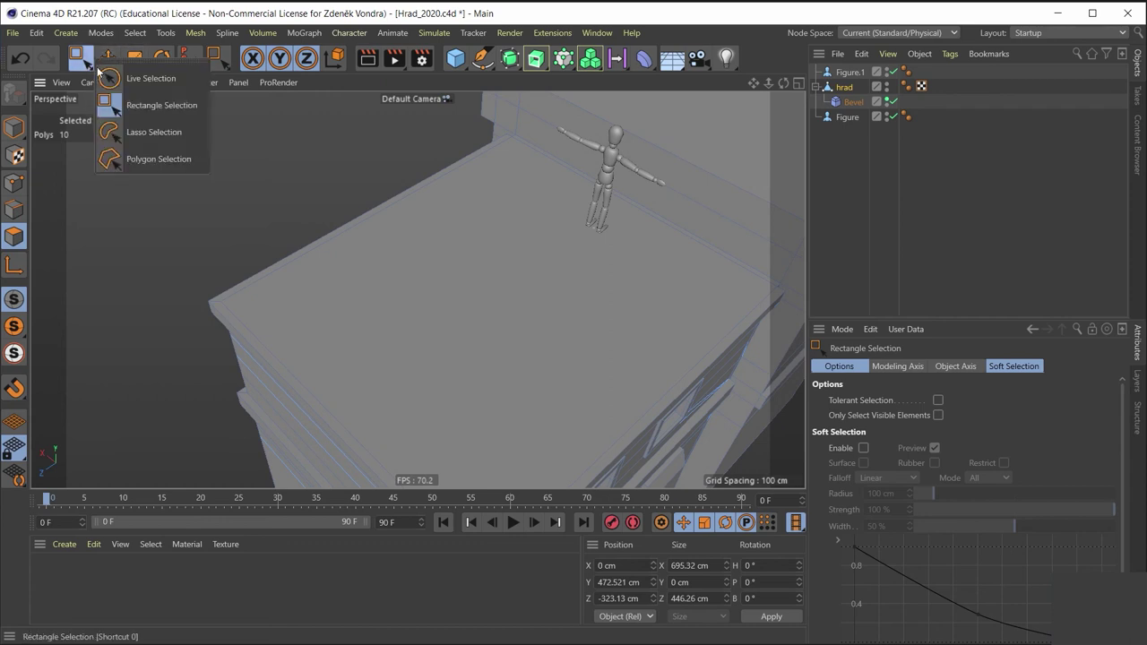
left_click(134, 77)
left_click(505, 265)
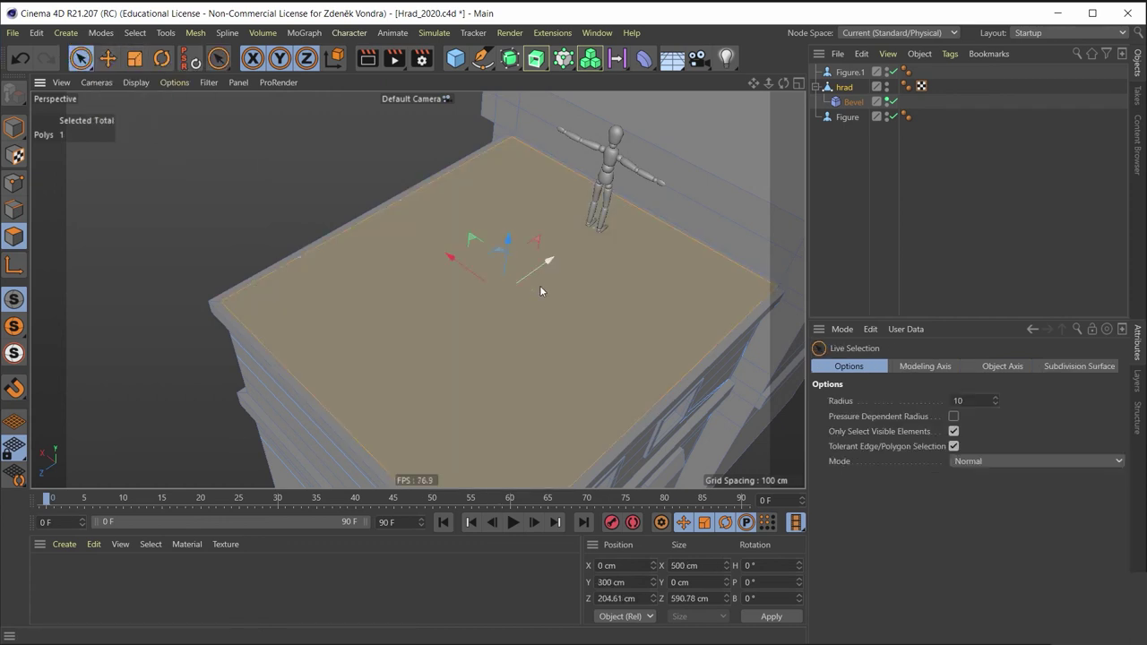
left_click(560, 294)
key("r")
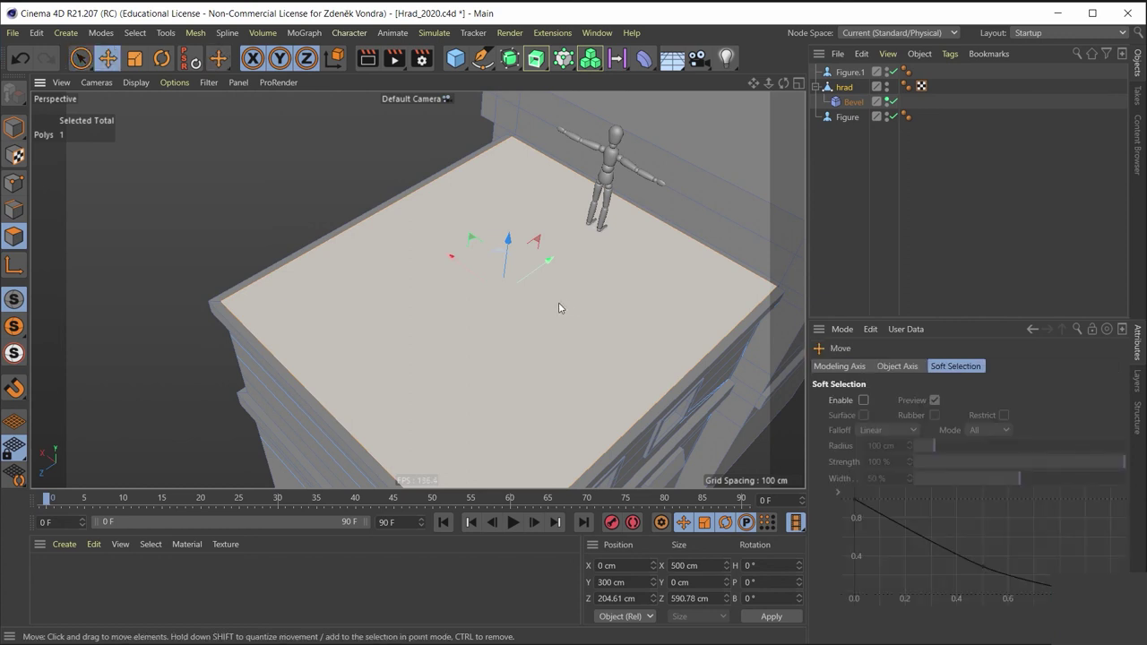
key("e")
key("r")
key("t")
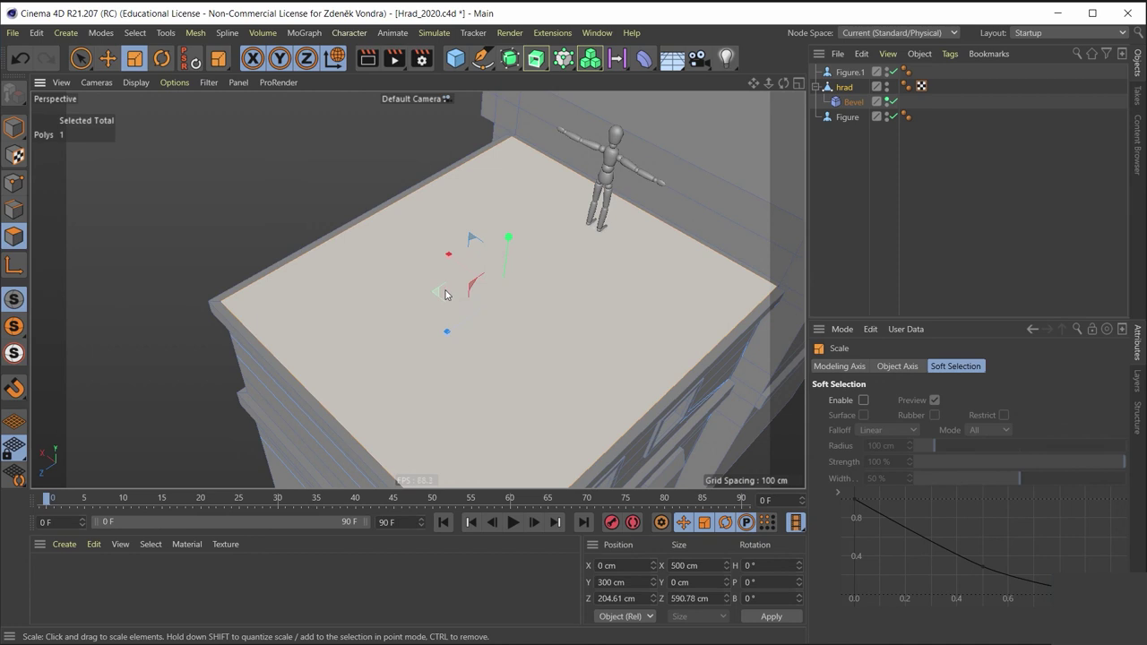
Step: Inset the roof floor face 30.2 cm with Extrude Inner and check the result
right_click(446, 296)
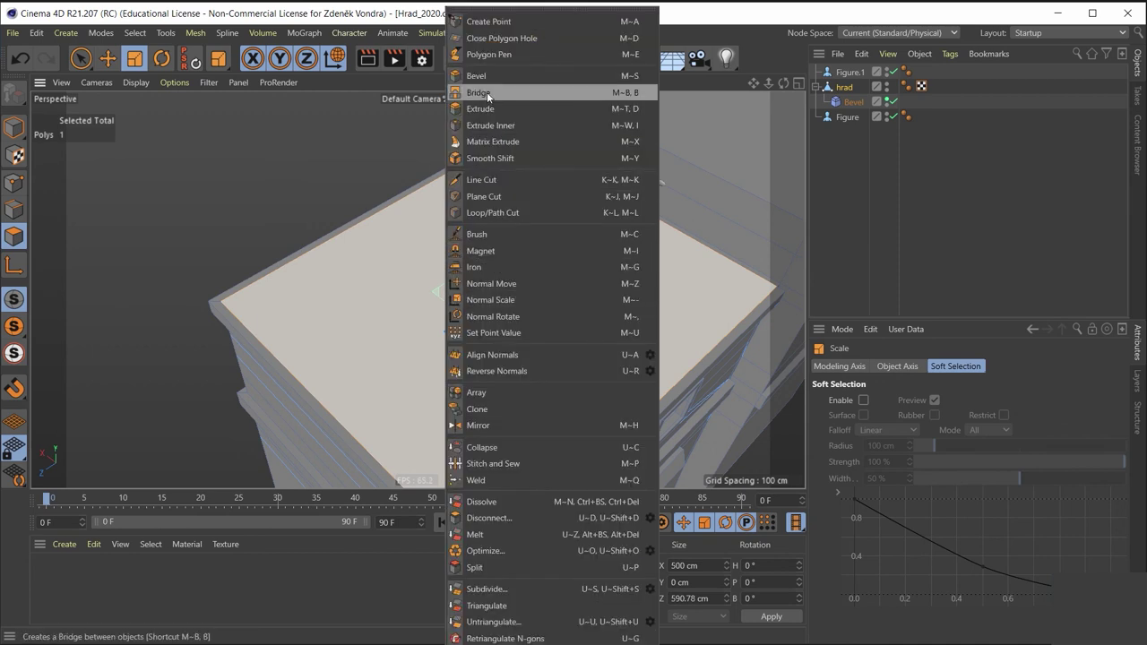
left_click(489, 125)
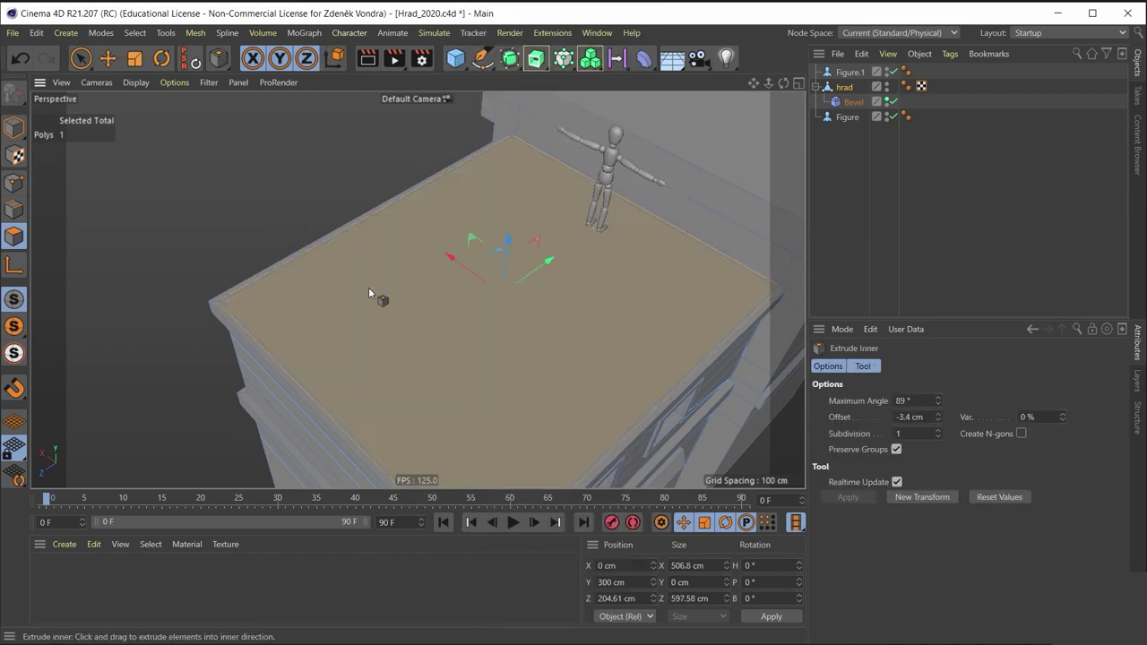
left_click_drag(369, 289, 342, 281)
mouse_move(348, 281)
left_mouse_down("alt")
mouse_move(542, 230)
mouse_move(590, 191)
left_mouse_up("alt")
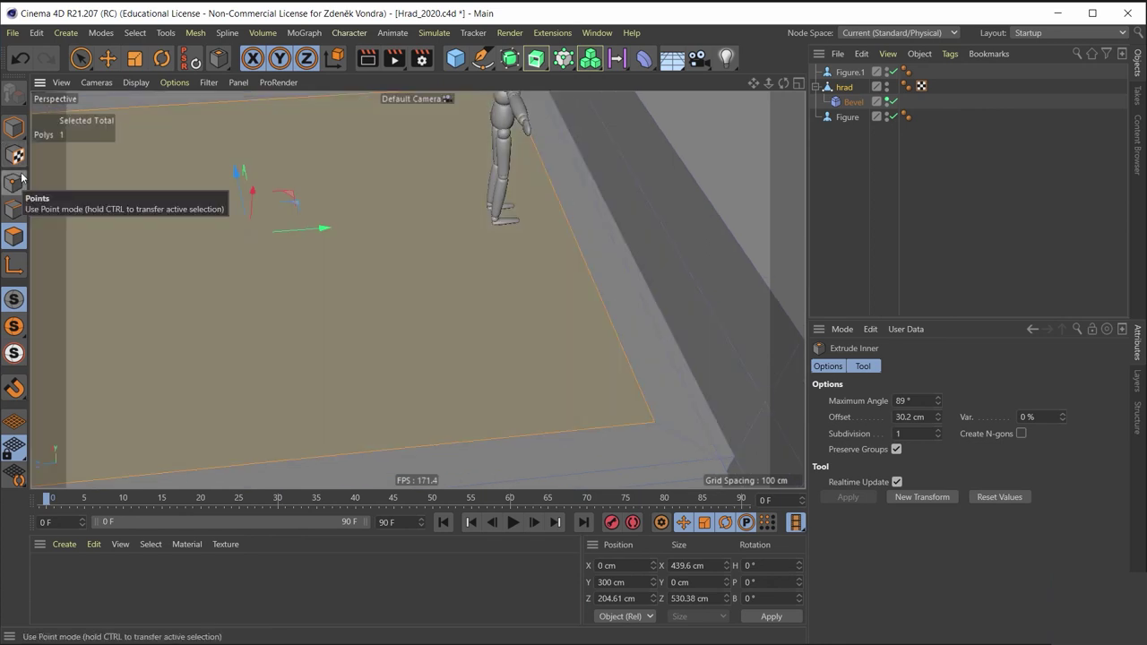
mouse_move(340, 297)
left_mouse_down("alt")
mouse_move(361, 325)
mouse_move(553, 421)
mouse_move(593, 400)
mouse_move(573, 386)
left_mouse_up("alt")
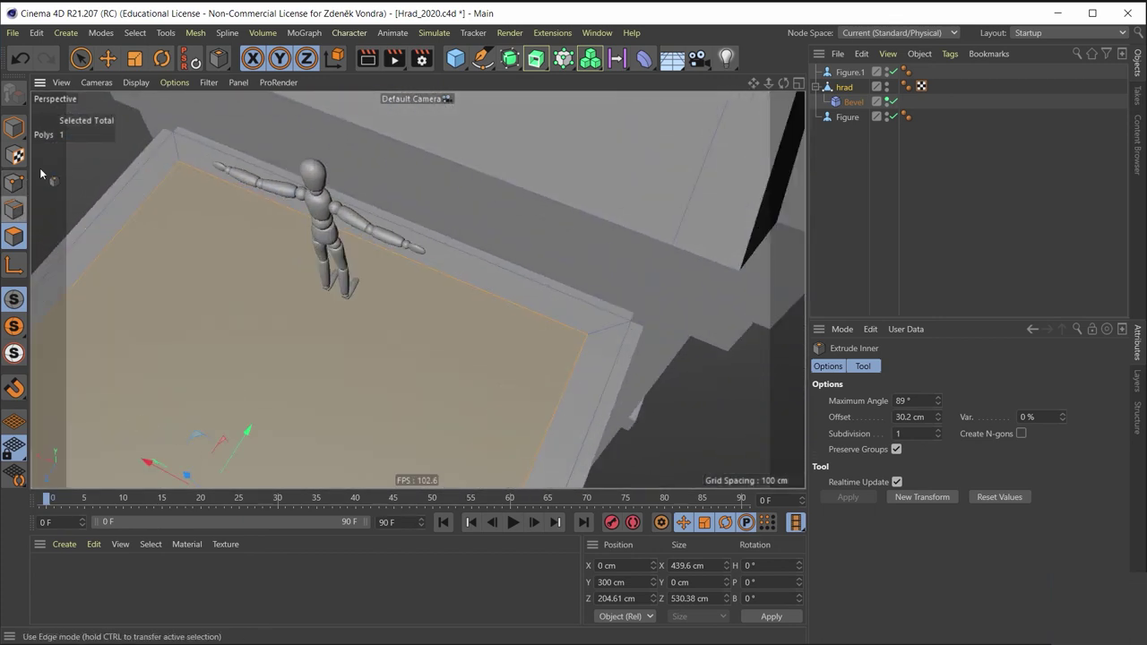
Step: Nudge the selected roof floor slightly with the Move tool, then view the parapet rim from above
left_click(115, 58)
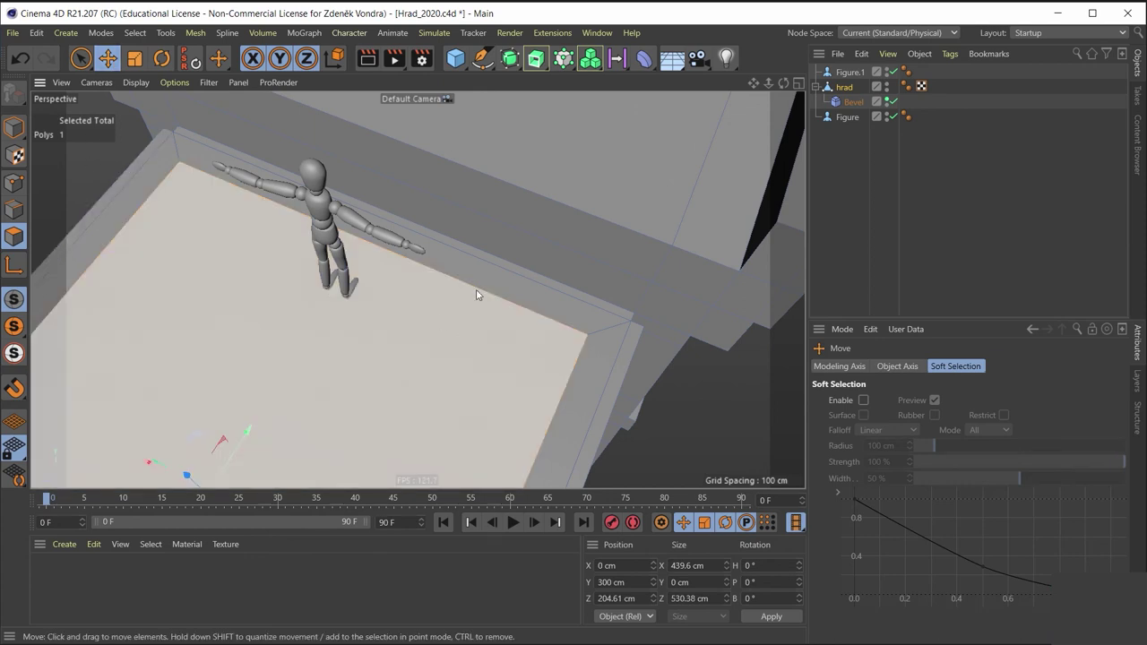
mouse_move(477, 292)
left_mouse_down("alt")
mouse_move(373, 241)
mouse_move(402, 230)
left_mouse_up("alt")
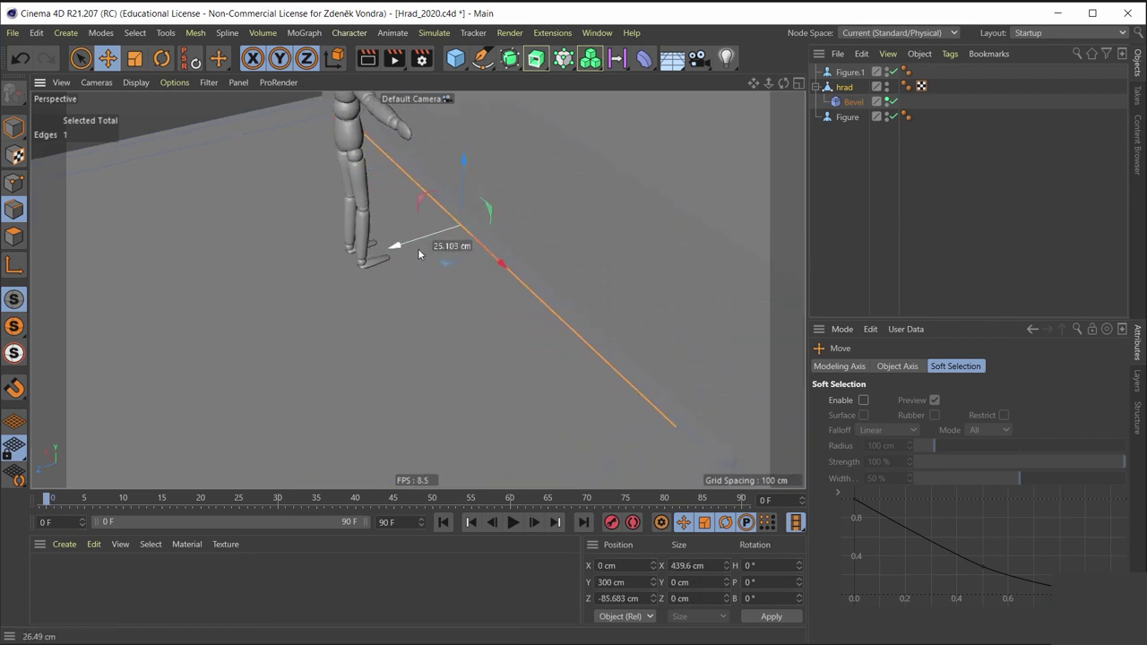
left_click_drag(421, 248, 484, 323)
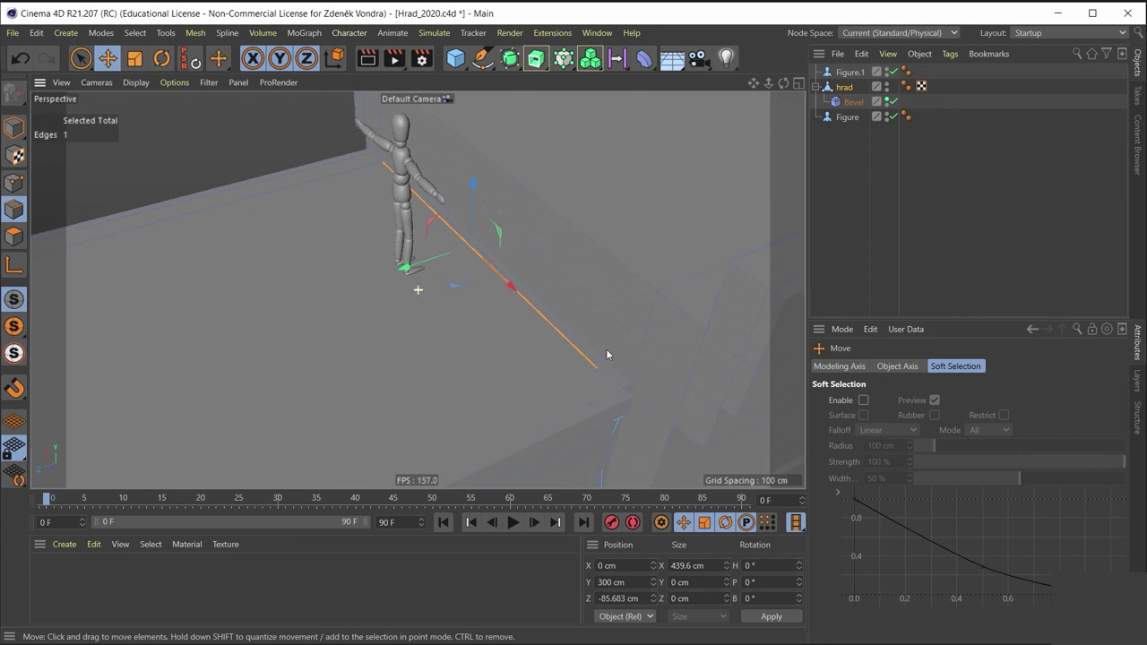
mouse_move(606, 354)
left_mouse_down("alt")
mouse_move(428, 154)
mouse_move(432, 183)
left_mouse_up("alt")
left_click_drag(527, 237, 490, 213, "alt")
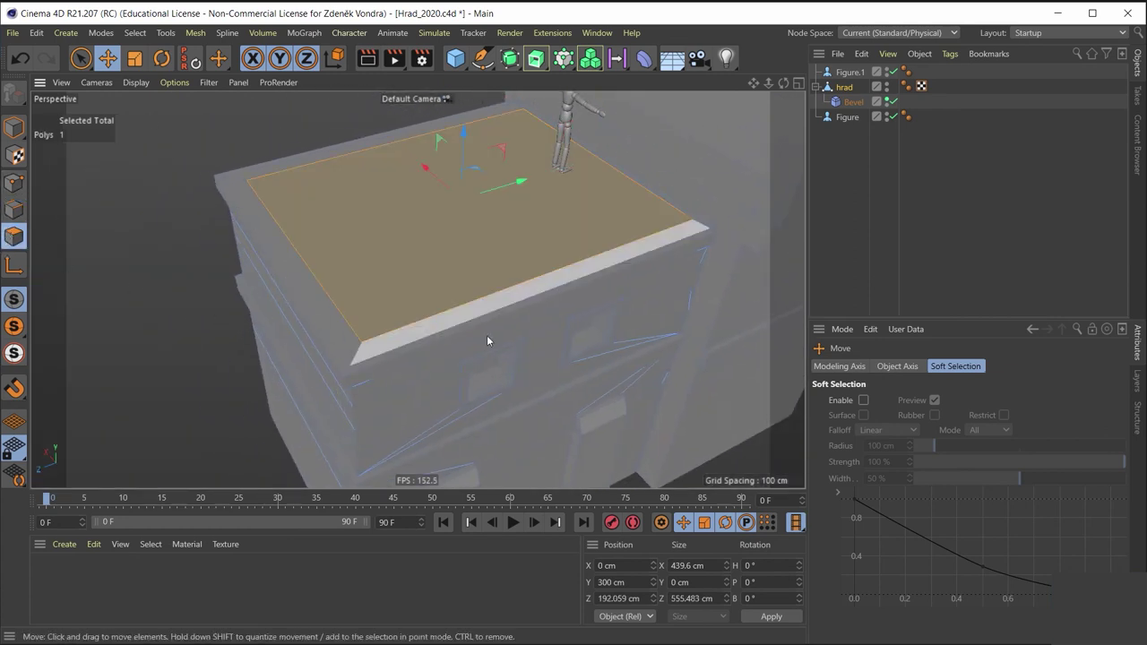
mouse_move(486, 338)
left_mouse_down("alt")
mouse_move(310, 362)
mouse_move(309, 333)
left_mouse_up("alt")
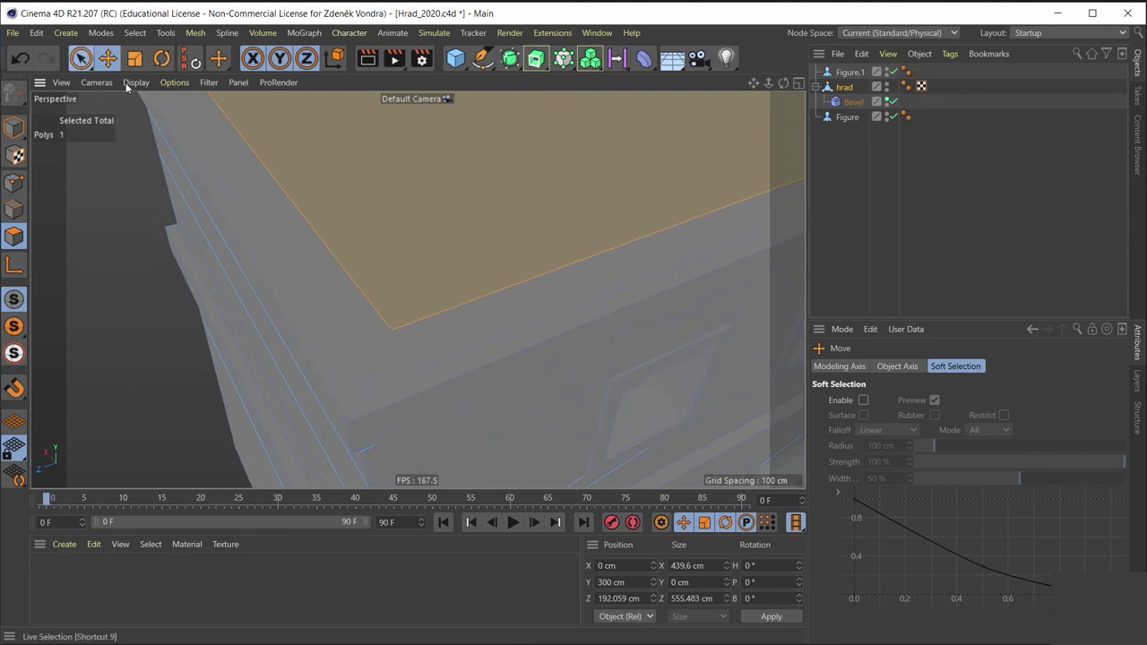
scroll(375, 381, "down", 5)
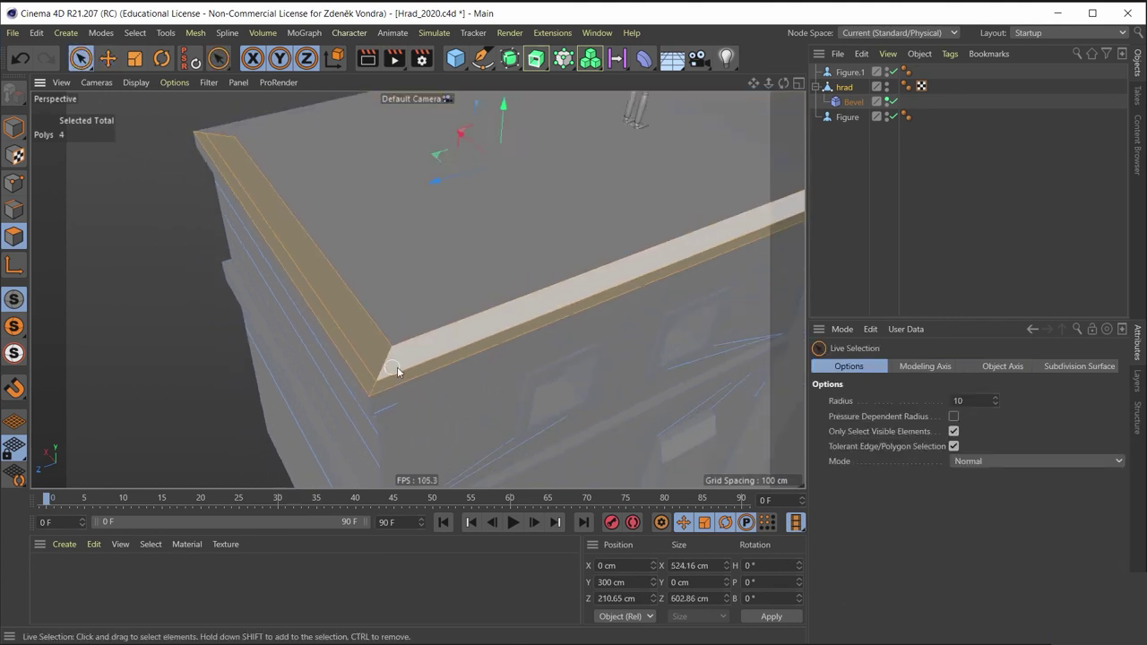
mouse_move(397, 366)
left_mouse_down("alt")
mouse_move(402, 312)
mouse_move(626, 308)
mouse_move(679, 260)
mouse_move(531, 330)
left_mouse_up("alt")
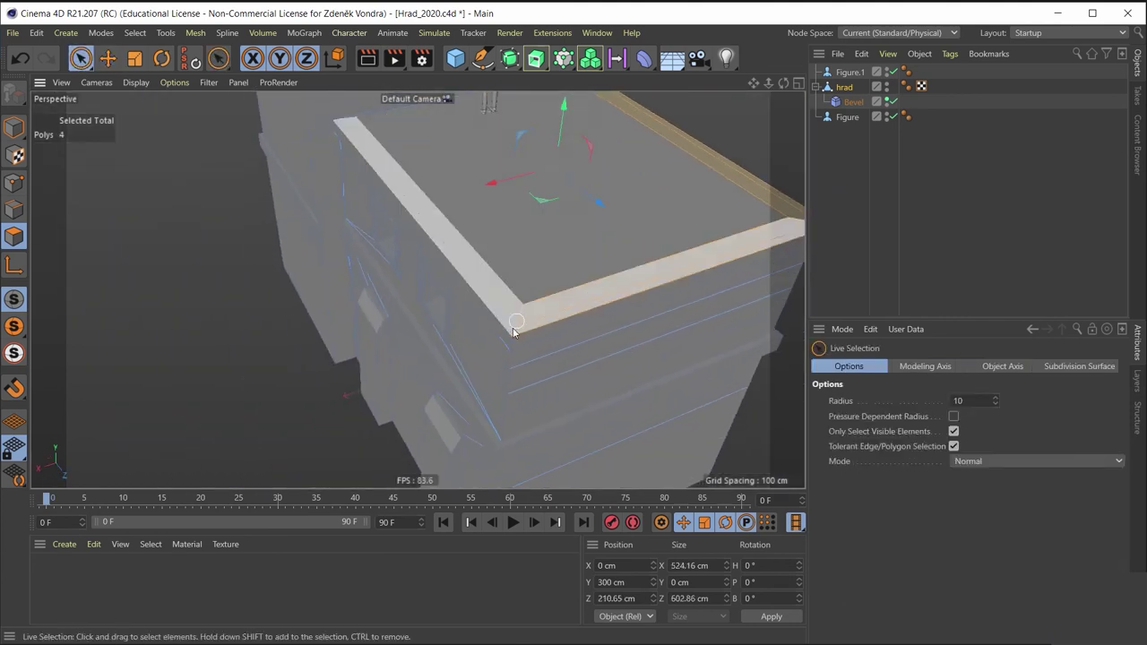
scroll(531, 330, "up", 5)
scroll(509, 321, "down", 3)
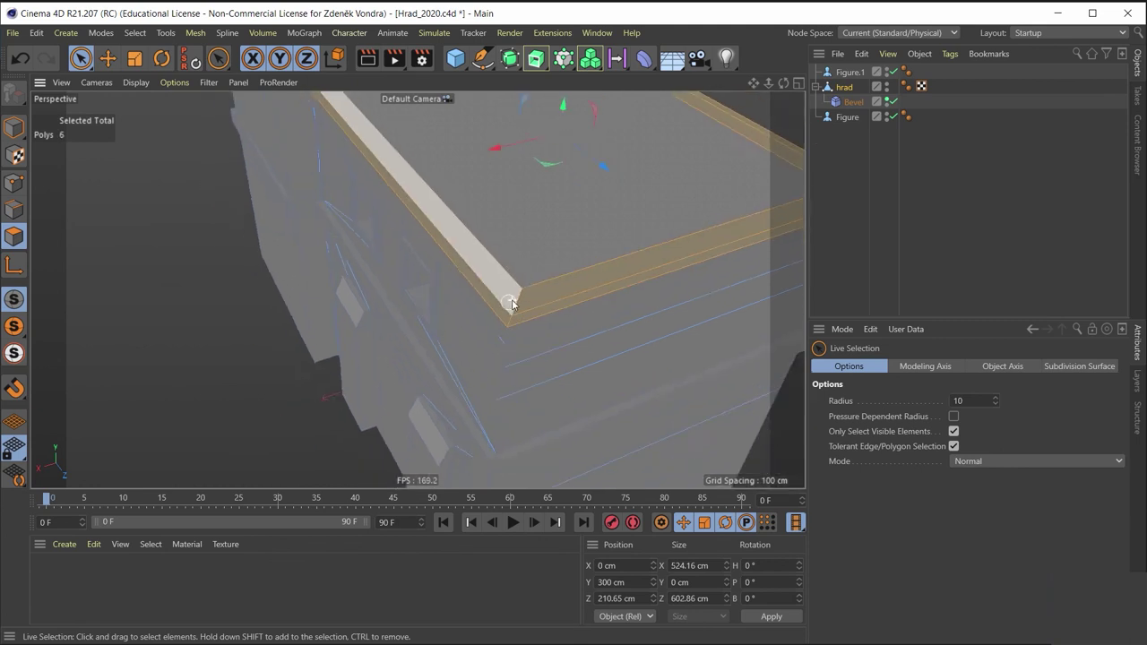
scroll(509, 321, "down", 3)
mouse_move(509, 321)
left_mouse_down("alt")
mouse_move(488, 289)
mouse_move(543, 191)
mouse_move(646, 132)
mouse_move(578, 210)
mouse_move(572, 159)
mouse_move(476, 216)
mouse_move(444, 270)
mouse_move(513, 236)
mouse_move(478, 251)
mouse_move(402, 333)
mouse_move(465, 294)
mouse_move(601, 247)
mouse_move(782, 223)
mouse_move(860, 252)
mouse_move(806, 239)
mouse_move(653, 312)
mouse_move(620, 212)
mouse_move(538, 242)
mouse_move(486, 288)
mouse_move(630, 403)
mouse_move(528, 351)
mouse_move(427, 253)
mouse_move(441, 281)
mouse_move(347, 238)
mouse_move(404, 218)
mouse_move(663, 265)
mouse_move(555, 314)
mouse_move(417, 290)
mouse_move(450, 311)
mouse_move(365, 339)
left_mouse_up("alt")
Step: Orbit around the castle to check the parapet roofs from above and the tower from the side
scroll(426, 253, "up", 3)
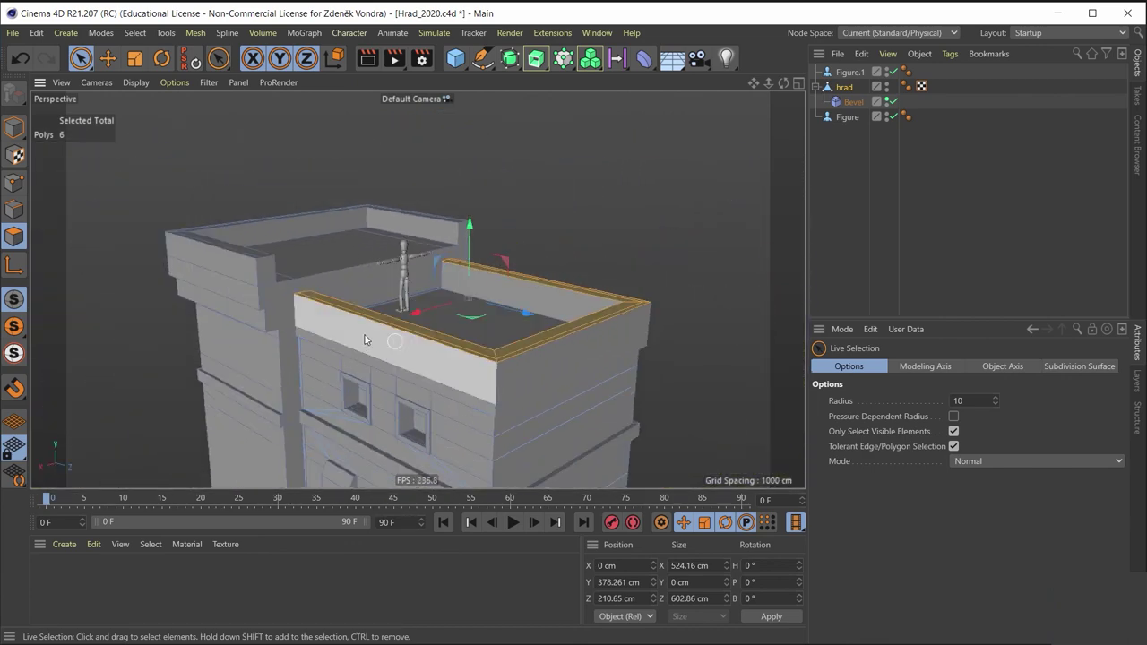
mouse_move(550, 297)
left_mouse_down("alt")
mouse_move(607, 364)
mouse_move(573, 372)
mouse_move(391, 223)
mouse_move(394, 243)
mouse_move(315, 211)
mouse_move(323, 267)
mouse_move(292, 187)
mouse_move(198, 191)
mouse_move(191, 181)
mouse_move(402, 259)
mouse_move(364, 332)
mouse_move(240, 354)
left_mouse_up("alt")
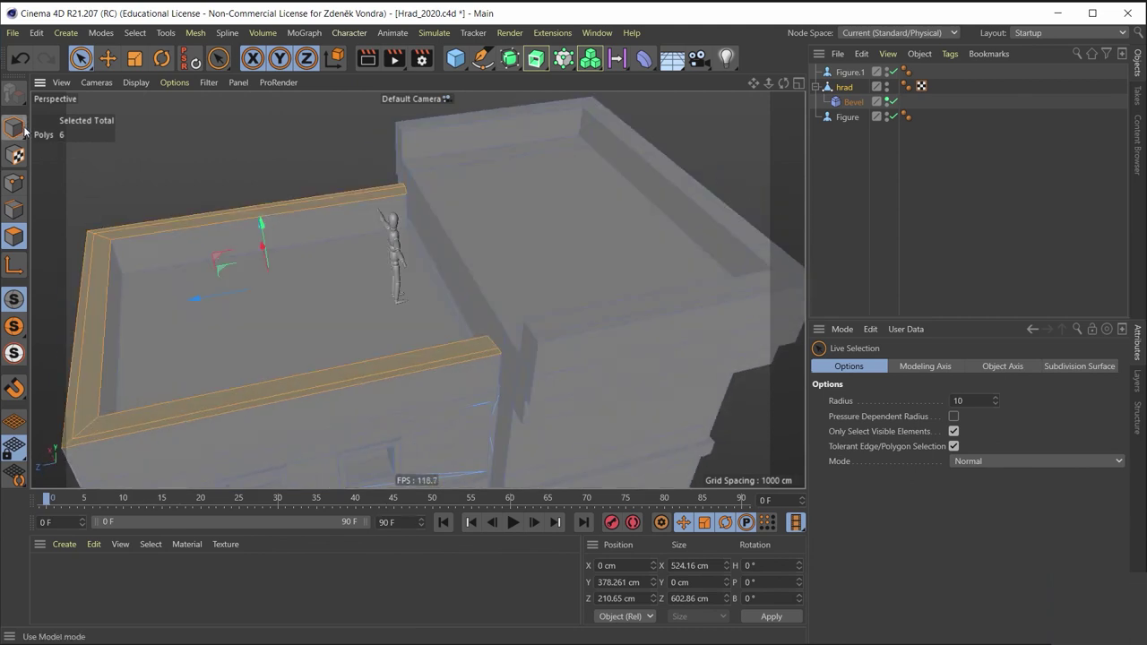
mouse_move(639, 334)
left_mouse_down("alt")
mouse_move(201, 247)
mouse_move(174, 258)
mouse_move(256, 298)
mouse_move(315, 251)
mouse_move(683, 349)
mouse_move(660, 325)
mouse_move(684, 237)
mouse_move(624, 268)
mouse_move(462, 205)
mouse_move(304, 247)
mouse_move(469, 273)
mouse_move(413, 174)
mouse_move(471, 159)
mouse_move(507, 221)
mouse_move(475, 298)
mouse_move(327, 286)
left_mouse_up("alt")
scroll(462, 205, "down", 5)
mouse_move(508, 286)
left_mouse_down("alt")
mouse_move(238, 333)
mouse_move(235, 300)
mouse_move(301, 287)
mouse_move(480, 305)
mouse_move(574, 339)
mouse_move(476, 335)
mouse_move(557, 295)
mouse_move(586, 363)
left_mouse_up("alt")
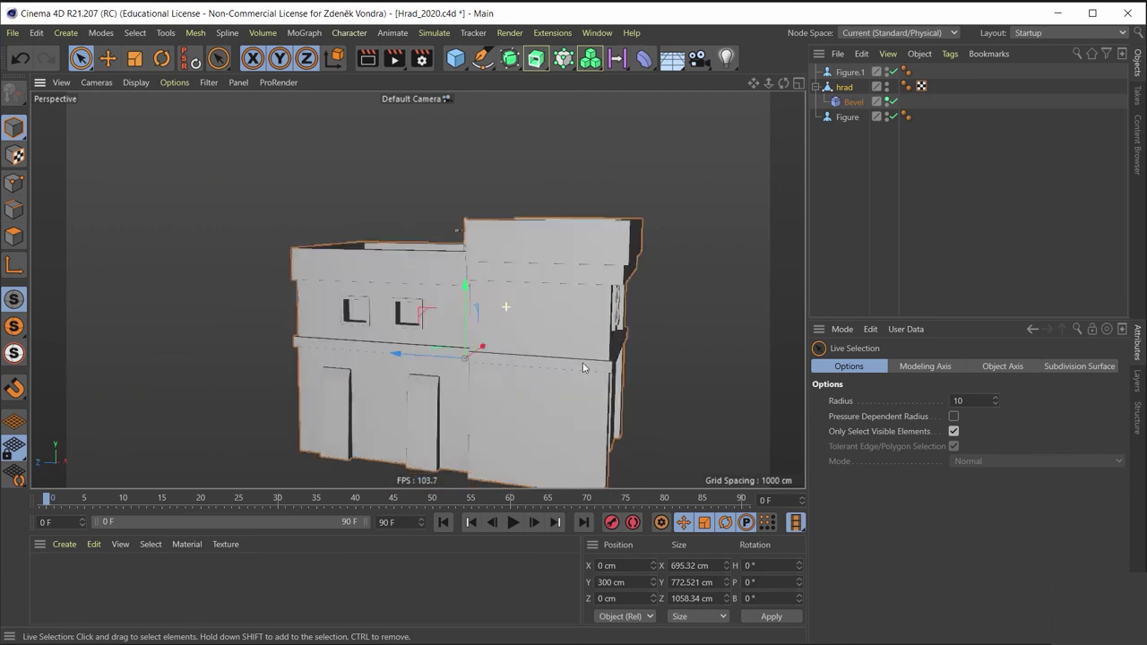
scroll(494, 341, "up", 3)
scroll(341, 192, "up", 3)
scroll(413, 243, "up", 2)
mouse_move(413, 239)
left_mouse_down("alt")
mouse_move(510, 259)
mouse_move(643, 256)
mouse_move(742, 215)
mouse_move(659, 254)
mouse_move(453, 240)
mouse_move(389, 179)
mouse_move(340, 171)
mouse_move(443, 201)
left_mouse_up("alt")
mouse_move(201, 369)
left_mouse_down("alt")
mouse_move(170, 340)
mouse_move(217, 372)
mouse_move(200, 422)
mouse_move(218, 401)
mouse_move(187, 356)
mouse_move(269, 328)
mouse_move(499, 192)
mouse_move(395, 215)
mouse_move(417, 289)
mouse_move(510, 220)
mouse_move(436, 210)
mouse_move(410, 219)
mouse_move(442, 245)
mouse_move(471, 236)
mouse_move(221, 370)
mouse_move(345, 350)
mouse_move(297, 290)
mouse_move(287, 244)
mouse_move(251, 213)
mouse_move(180, 183)
mouse_move(168, 262)
left_mouse_up("alt")
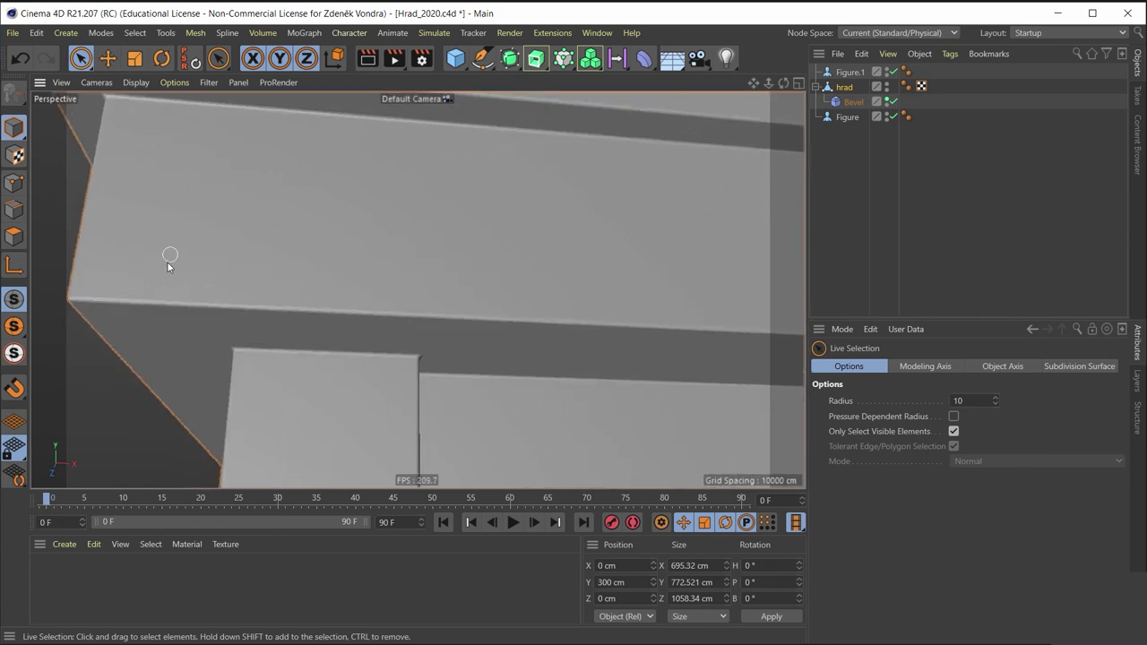
mouse_move(174, 318)
left_mouse_down("alt")
mouse_move(242, 289)
mouse_move(259, 301)
mouse_move(316, 419)
mouse_move(267, 336)
mouse_move(454, 381)
mouse_move(403, 389)
mouse_move(426, 219)
mouse_move(436, 279)
left_mouse_up("alt")
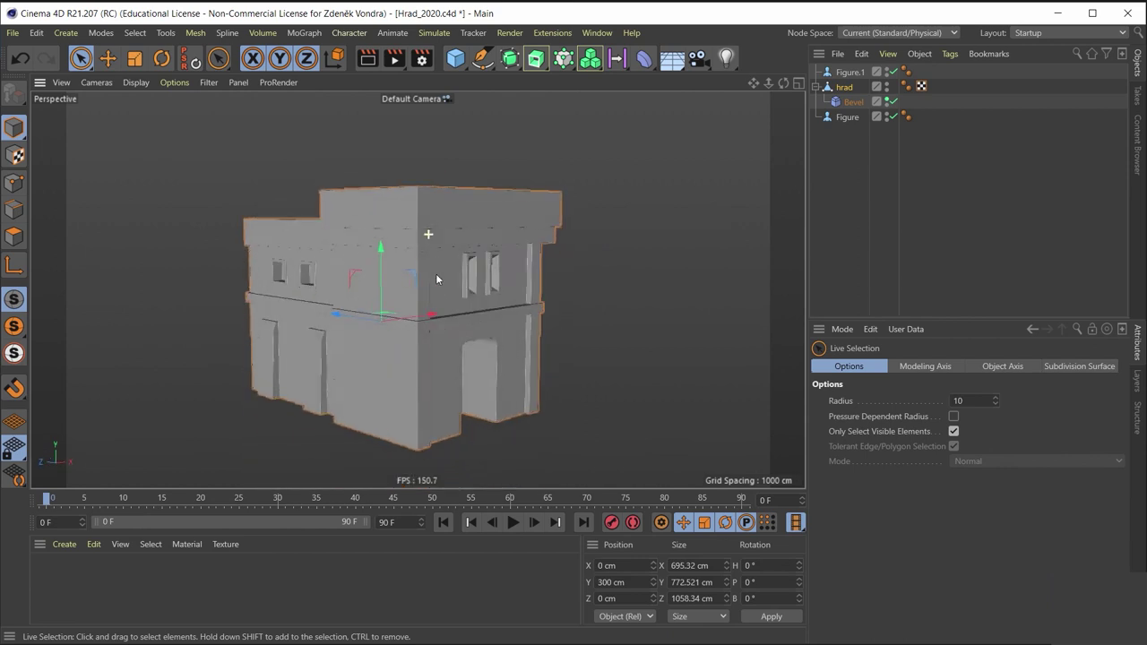
mouse_move(375, 180)
left_mouse_down("alt")
mouse_move(368, 246)
mouse_move(538, 161)
mouse_move(425, 154)
mouse_move(423, 204)
mouse_move(418, 158)
mouse_move(489, 120)
mouse_move(450, 128)
mouse_move(494, 198)
mouse_move(391, 182)
mouse_move(349, 333)
left_mouse_up("alt")
Step: Return to Polygon mode and add another tower wall face to the selection
left_click(851, 100)
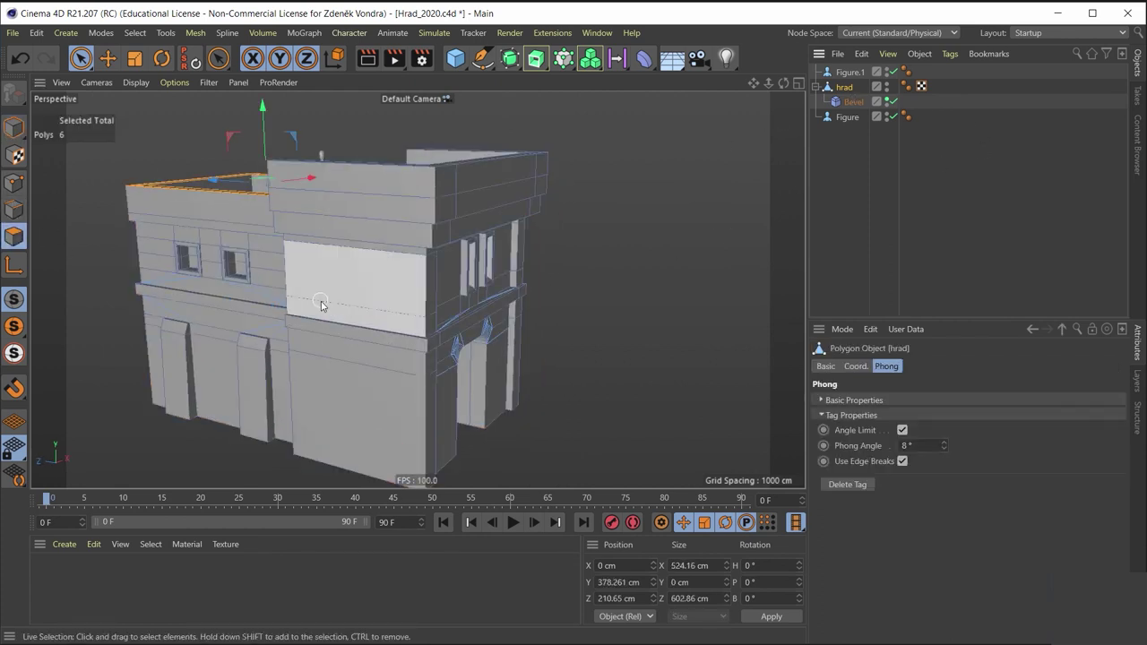
scroll(358, 317, "up", 3)
scroll(354, 293, "up", 3)
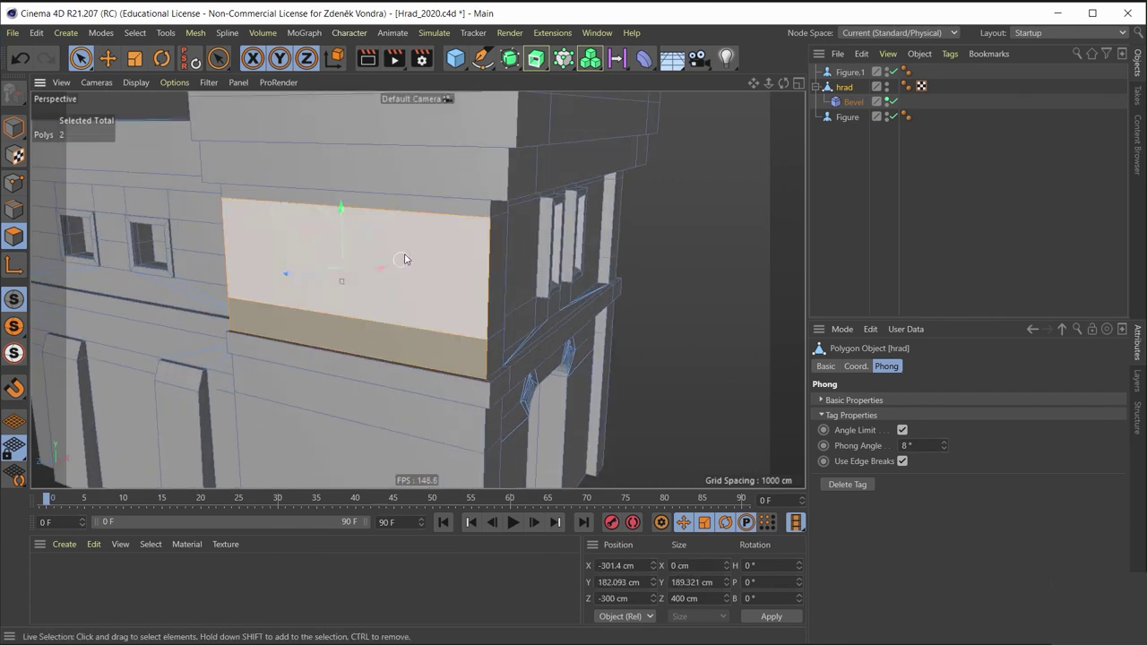
left_click_drag(353, 293, 428, 213, "alt")
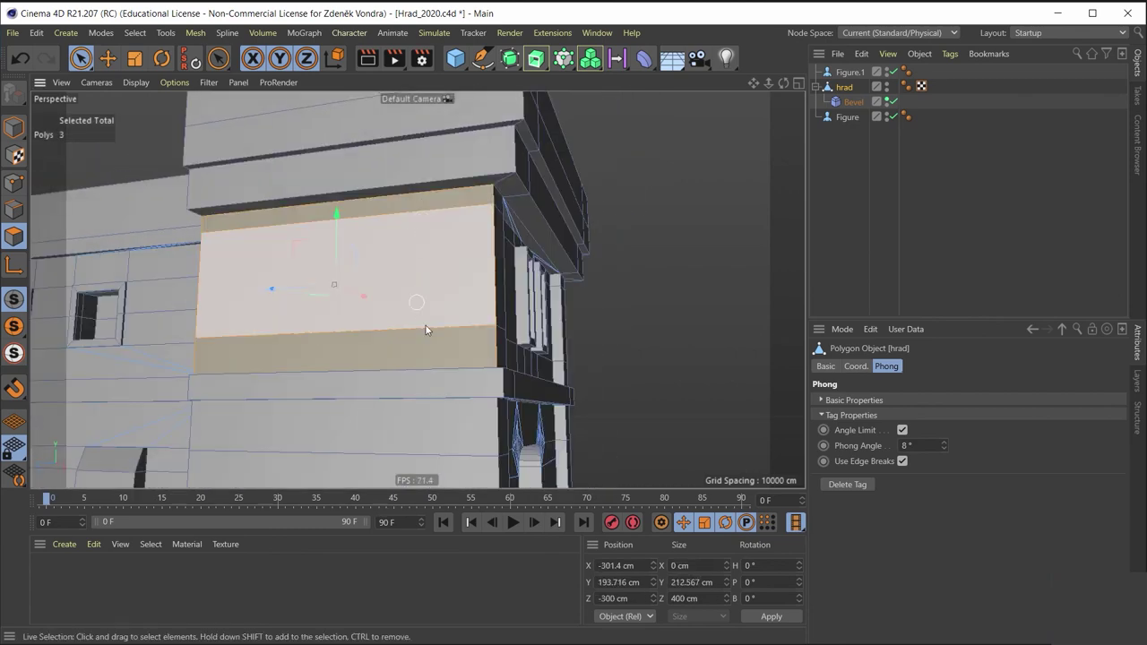
left_click(426, 358, "shift")
mouse_move(426, 358)
left_mouse_down("alt")
mouse_move(363, 269)
mouse_move(249, 311)
mouse_move(313, 376)
mouse_move(418, 289)
mouse_move(393, 162)
left_mouse_up("alt")
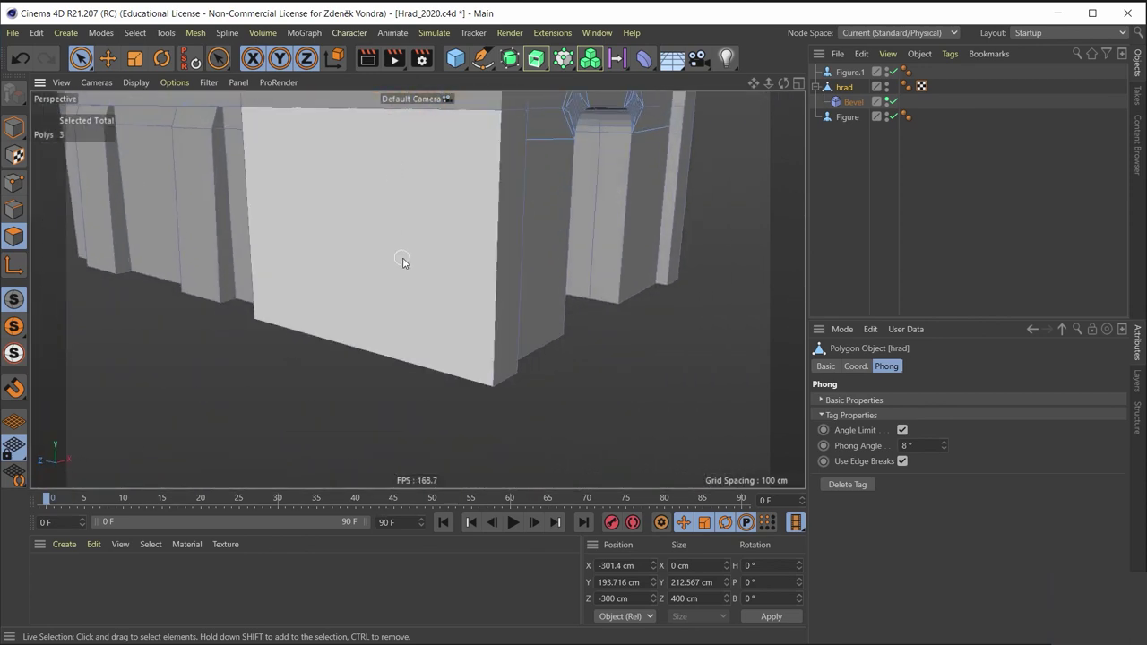
scroll(399, 259, "down", 2)
scroll(412, 197, "down", 3)
scroll(379, 279, "down", 2)
Step: Add the wall band plus the large lower and upper wall panels to the tower selection
left_click(373, 162, "shift")
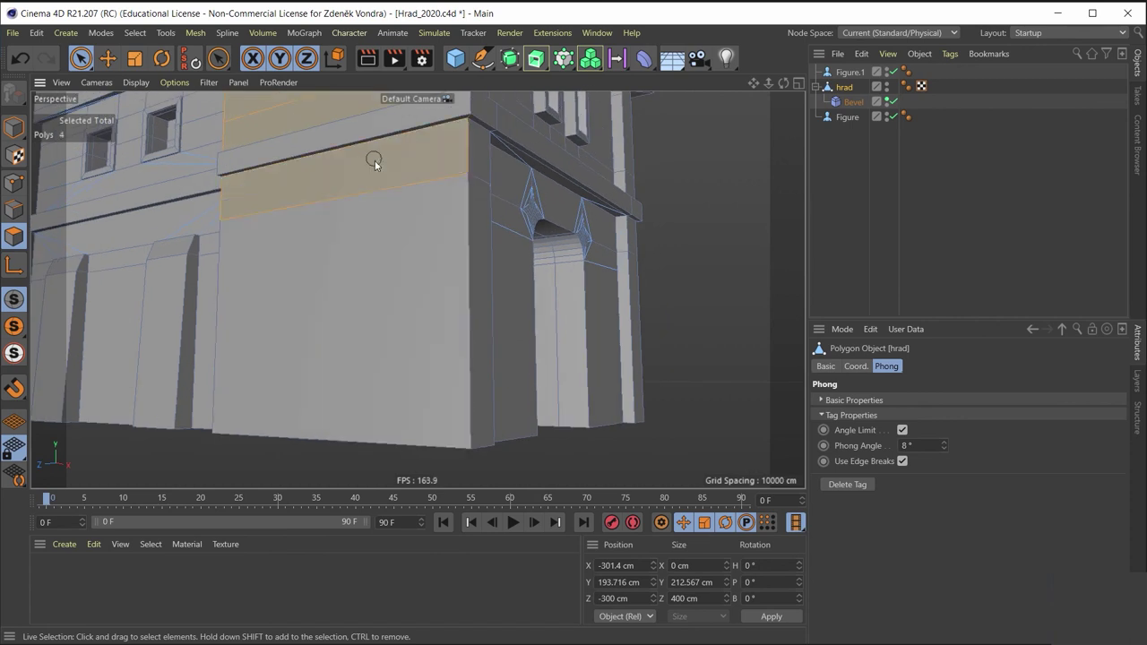
mouse_move(364, 309)
left_mouse_down("alt")
mouse_move(220, 308)
mouse_move(645, 281)
mouse_move(444, 306)
left_mouse_up("alt")
left_click(457, 361, "shift")
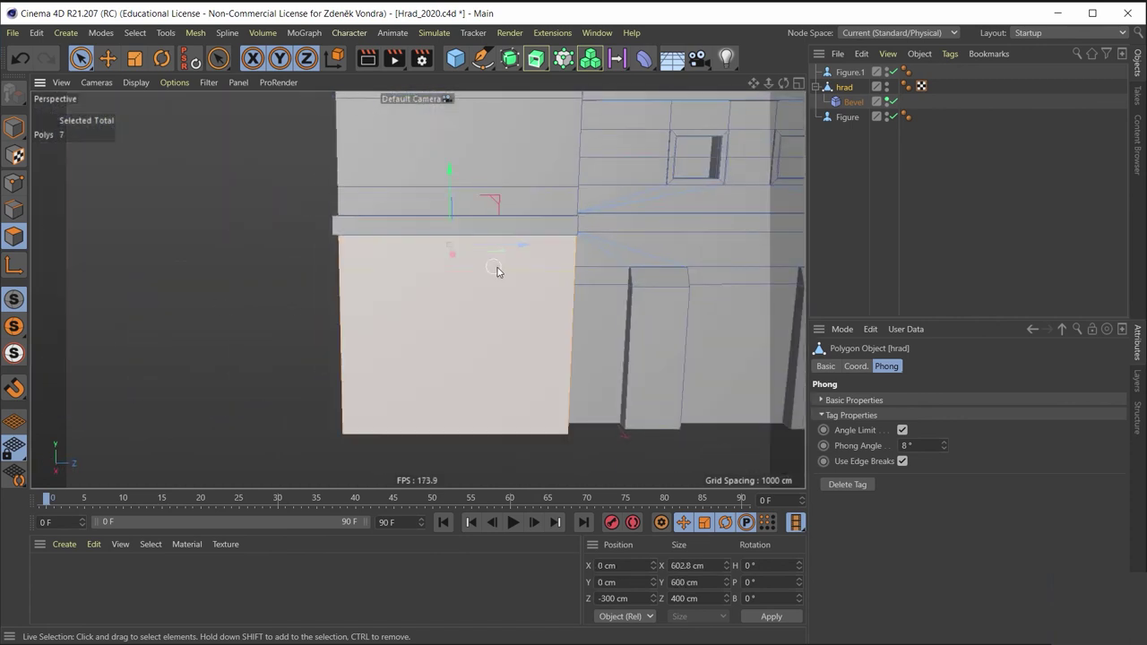
middle_click_drag(496, 271, 490, 333, "alt")
left_click(513, 259, "shift")
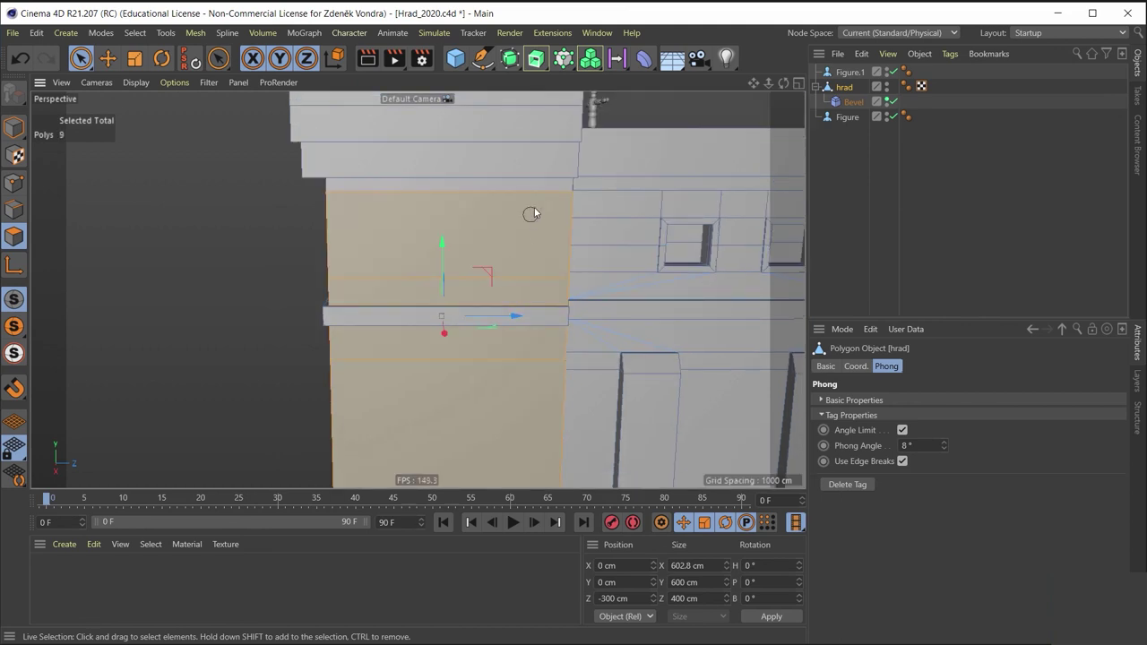
key("alt+shift")
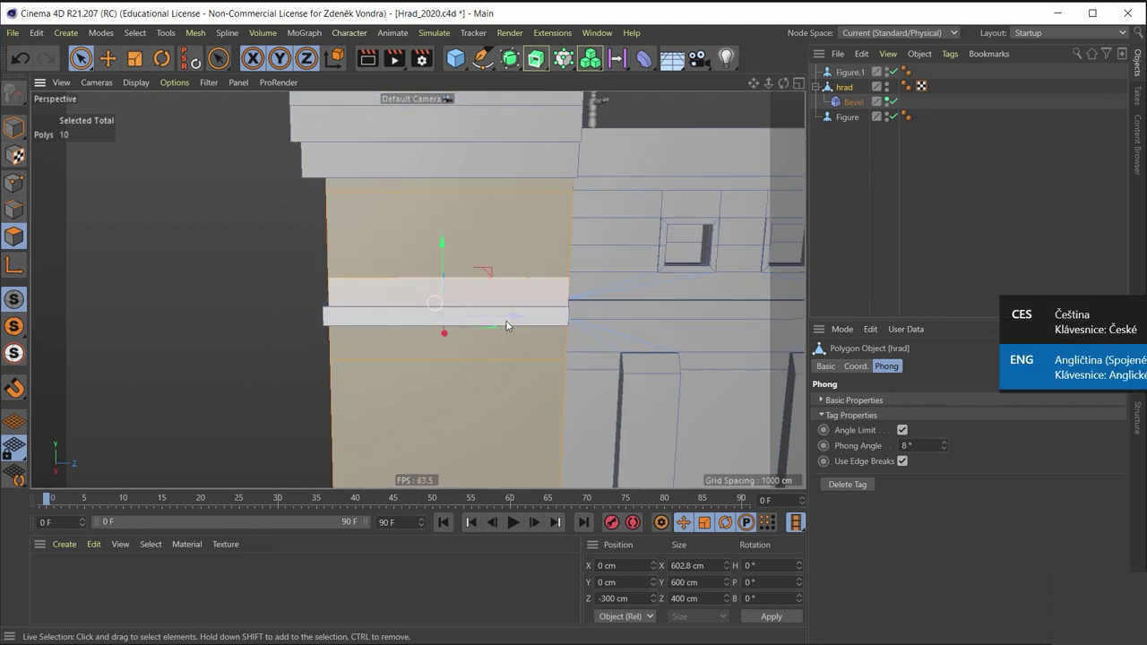
key("alt+Tab")
key("alt+Tab")
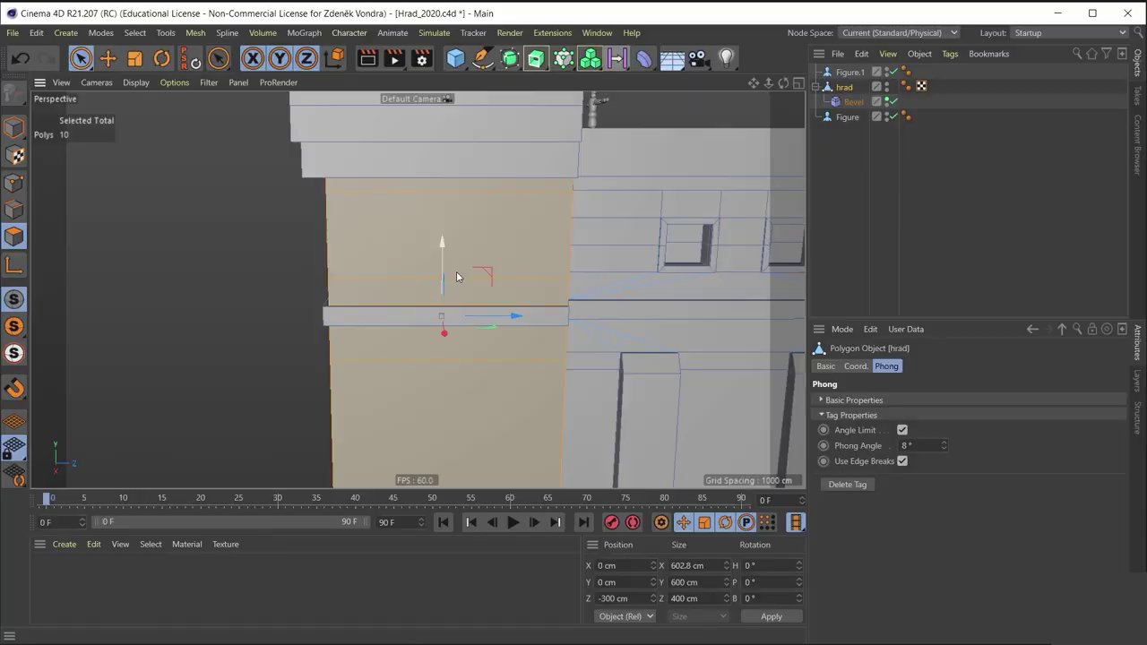
mouse_move(583, 290)
left_mouse_down("alt")
mouse_move(740, 205)
mouse_move(783, 243)
mouse_move(757, 225)
mouse_move(429, 273)
mouse_move(429, 238)
mouse_move(421, 250)
left_mouse_up("alt")
Step: Cut a horizontal loop at 12.708% offset across the selected tower wall using Loop/Path Cut (K~L)
key("k")
key("l")
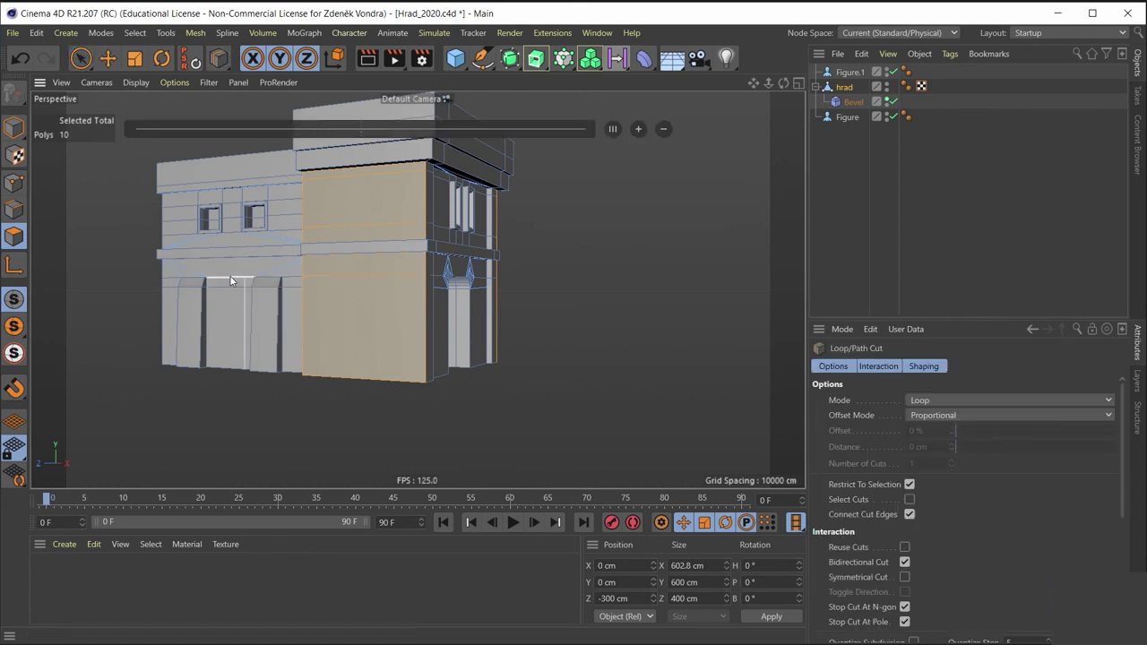
scroll(351, 240, "up", 3)
scroll(395, 275, "up", 3)
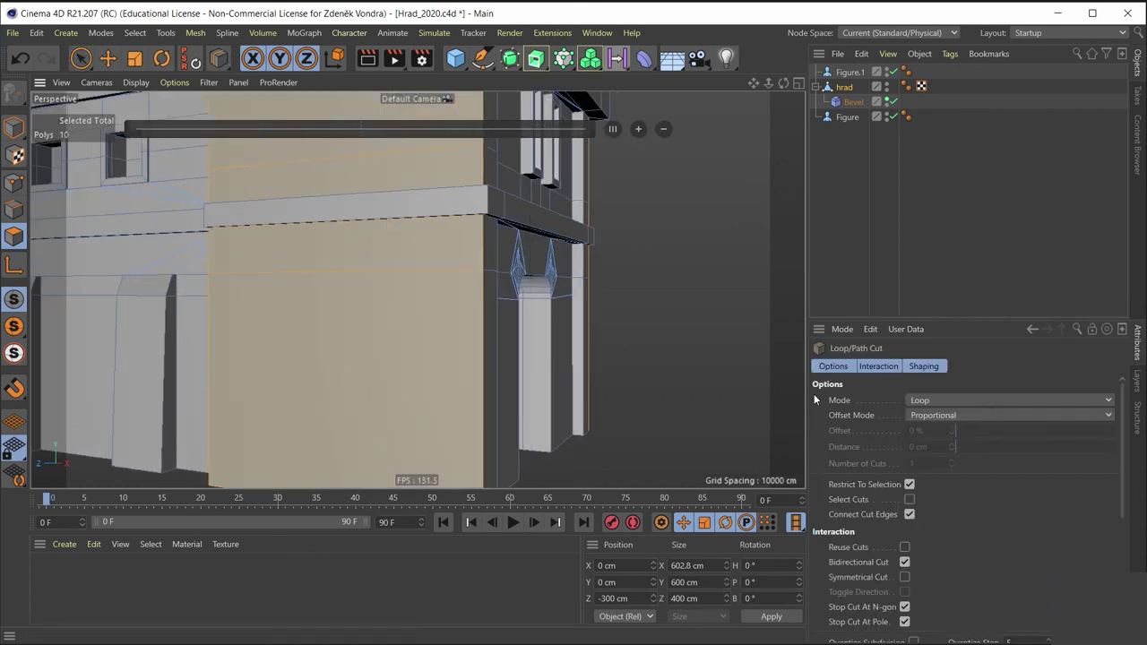
left_click(442, 266)
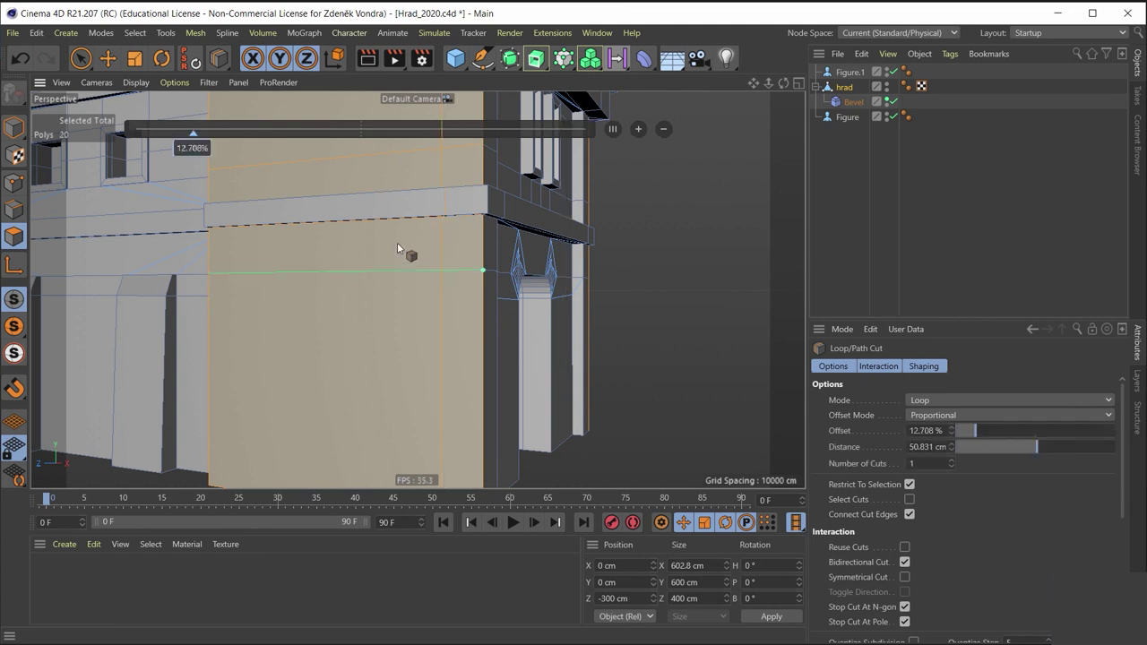
Step: Orbit and zoom around the facade to check the new loop cut from front and above
left_click_drag(397, 241, 587, 276, "alt")
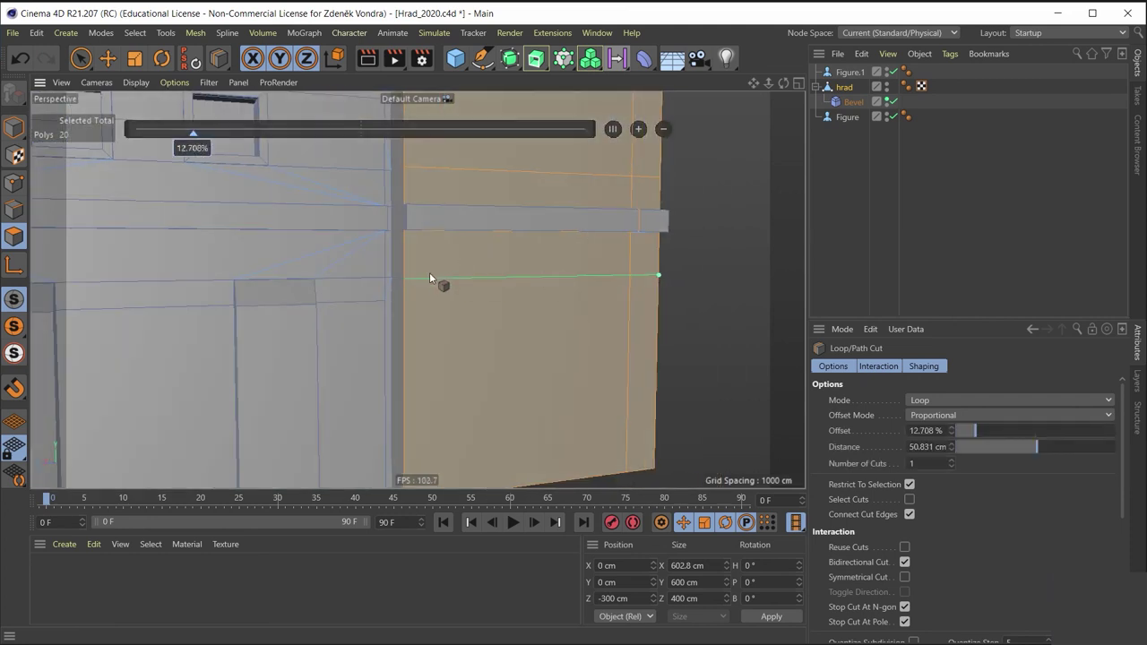
scroll(448, 299, "down", 2)
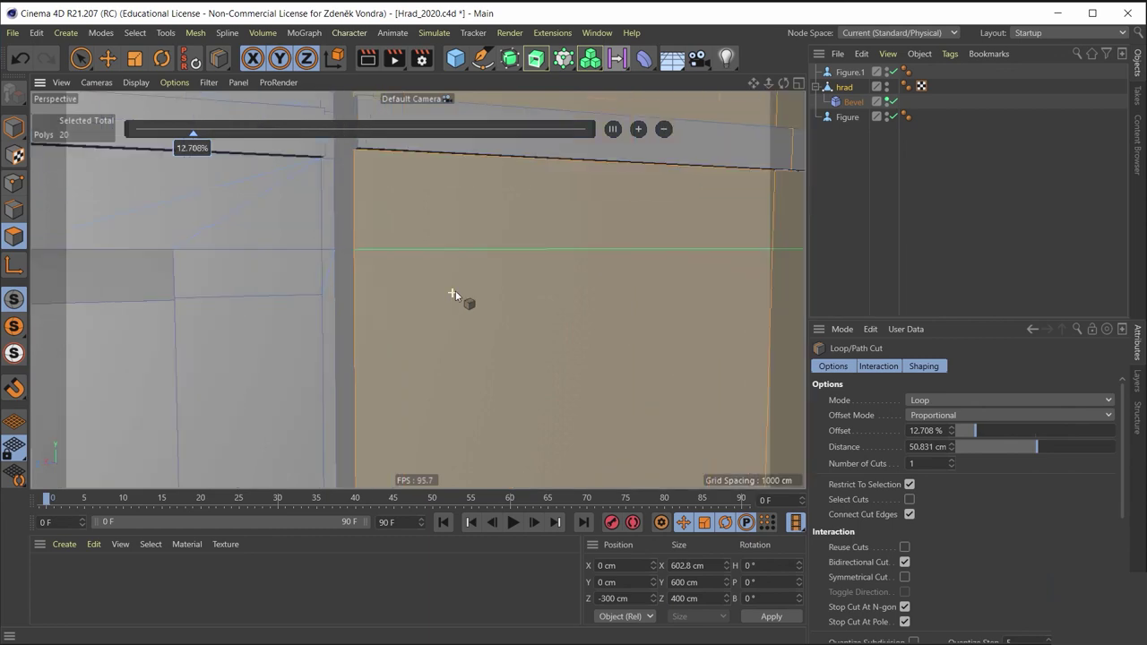
scroll(455, 291, "down", 3)
mouse_move(450, 266)
left_mouse_down("alt")
mouse_move(303, 282)
mouse_move(351, 353)
mouse_move(379, 366)
left_mouse_up("alt")
scroll(594, 268, "up", 3)
scroll(731, 251, "up", 3)
scroll(621, 293, "down", 3)
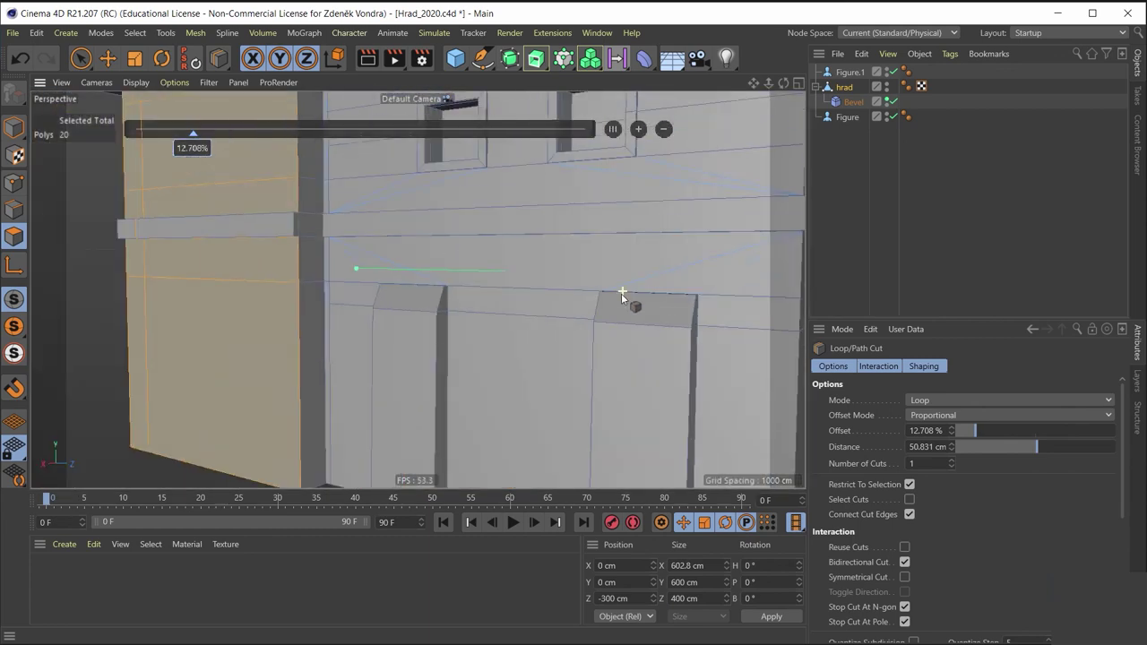
scroll(455, 302, "down", 3)
left_click_drag(455, 302, 347, 202, "alt")
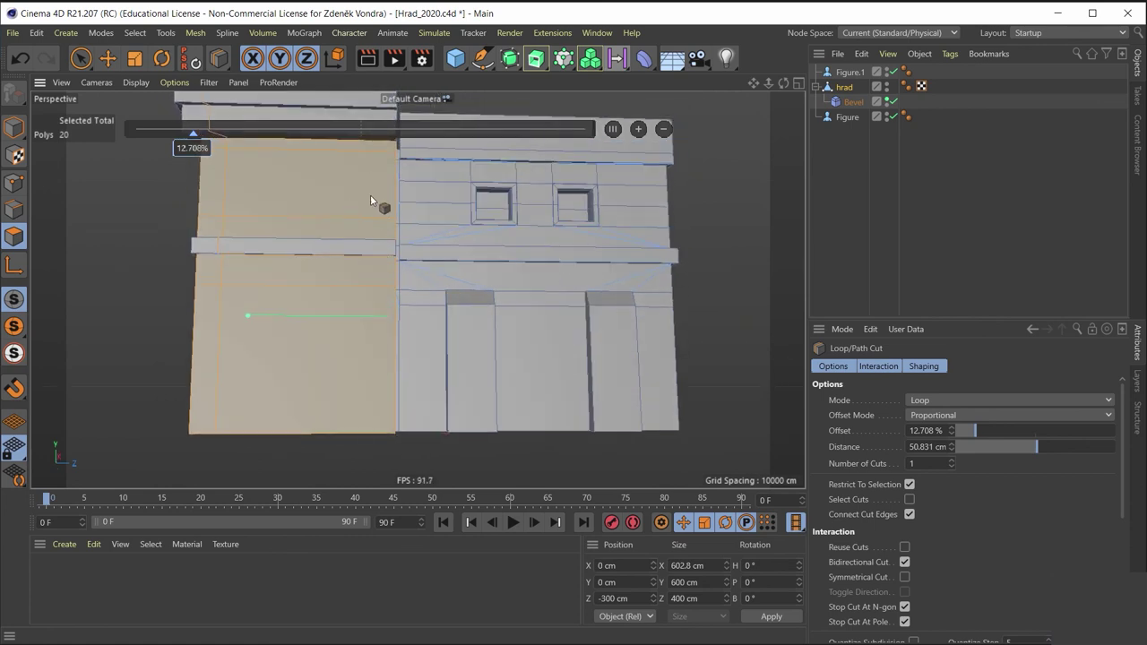
mouse_move(366, 293)
left_mouse_down("alt")
mouse_move(377, 401)
mouse_move(413, 378)
mouse_move(342, 359)
mouse_move(312, 429)
mouse_move(298, 362)
mouse_move(240, 340)
mouse_move(259, 254)
left_mouse_up("alt")
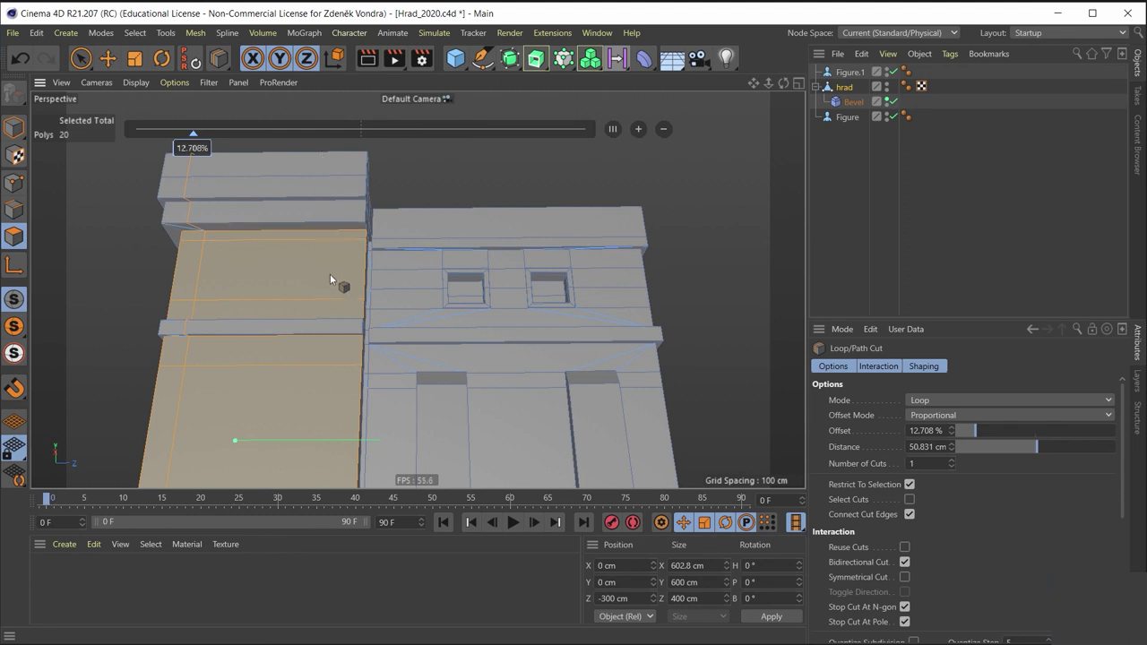
Step: Slice the selected wall faces with an XY Plane Cut (K~J) into upper and lower bands
key("k")
key("j")
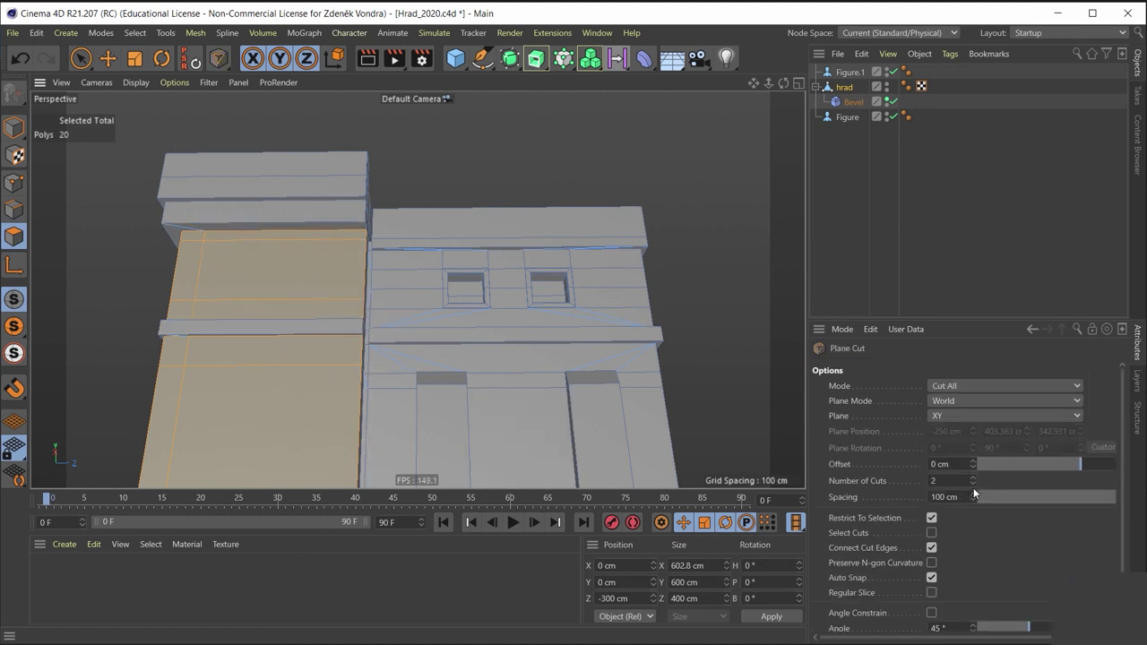
mouse_move(392, 313)
left_mouse_down("alt")
mouse_move(332, 436)
mouse_move(349, 384)
left_mouse_up("alt")
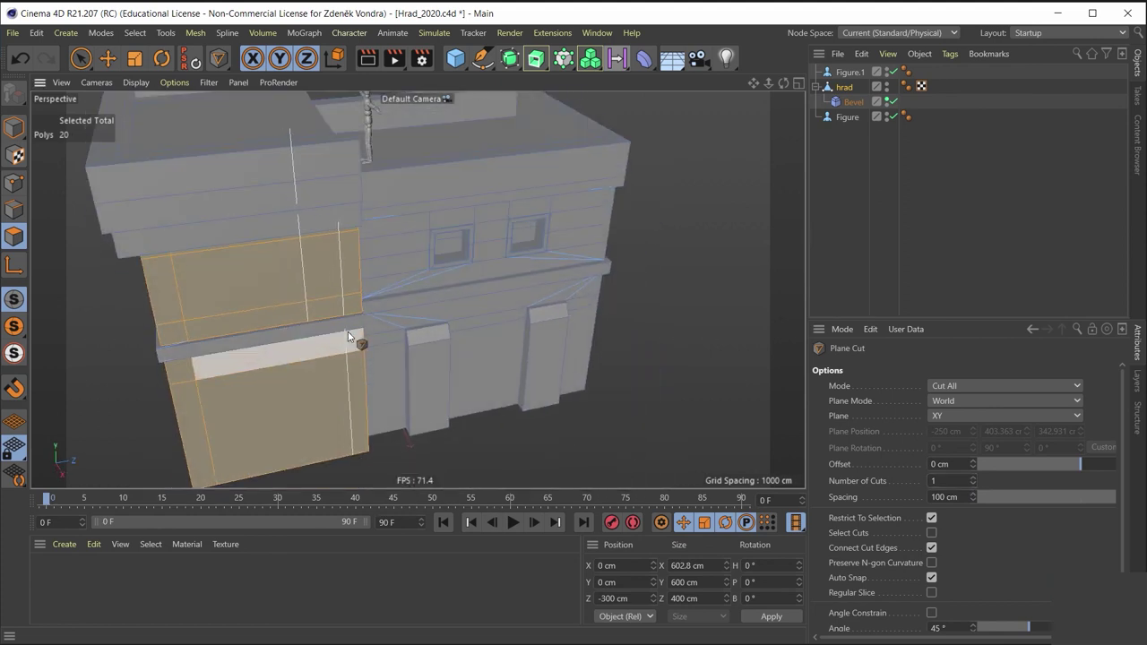
left_click(338, 337)
left_click_drag(338, 337, 313, 242, "alt")
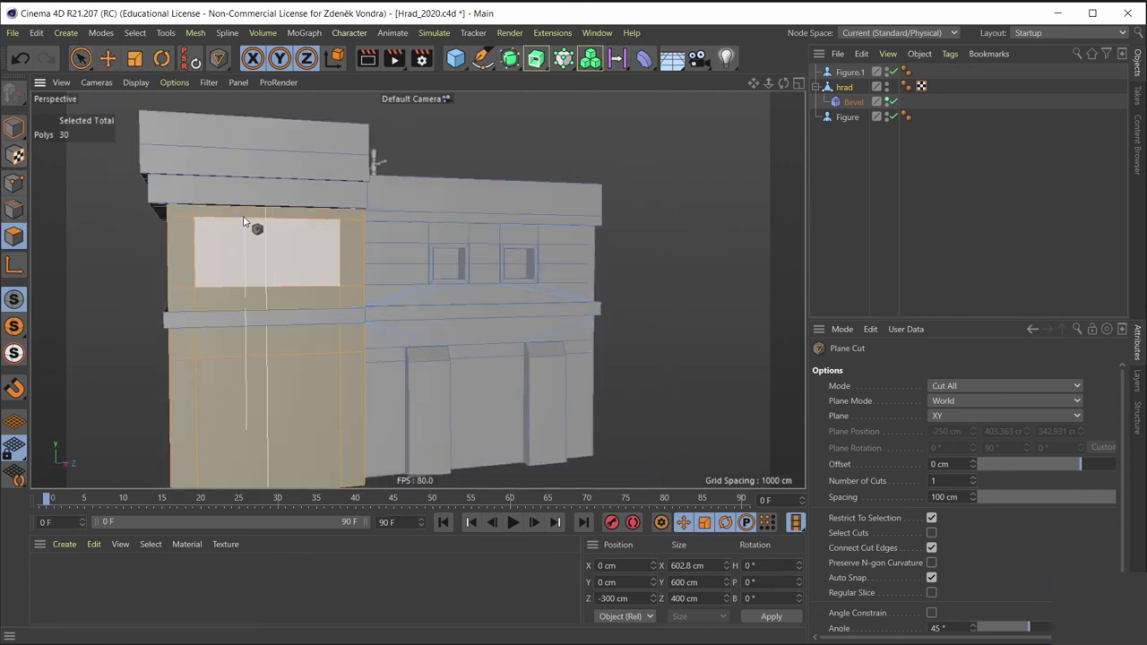
Step: Select the upper wall panel faces with Live Selection and add a lower wall face
left_click(89, 60)
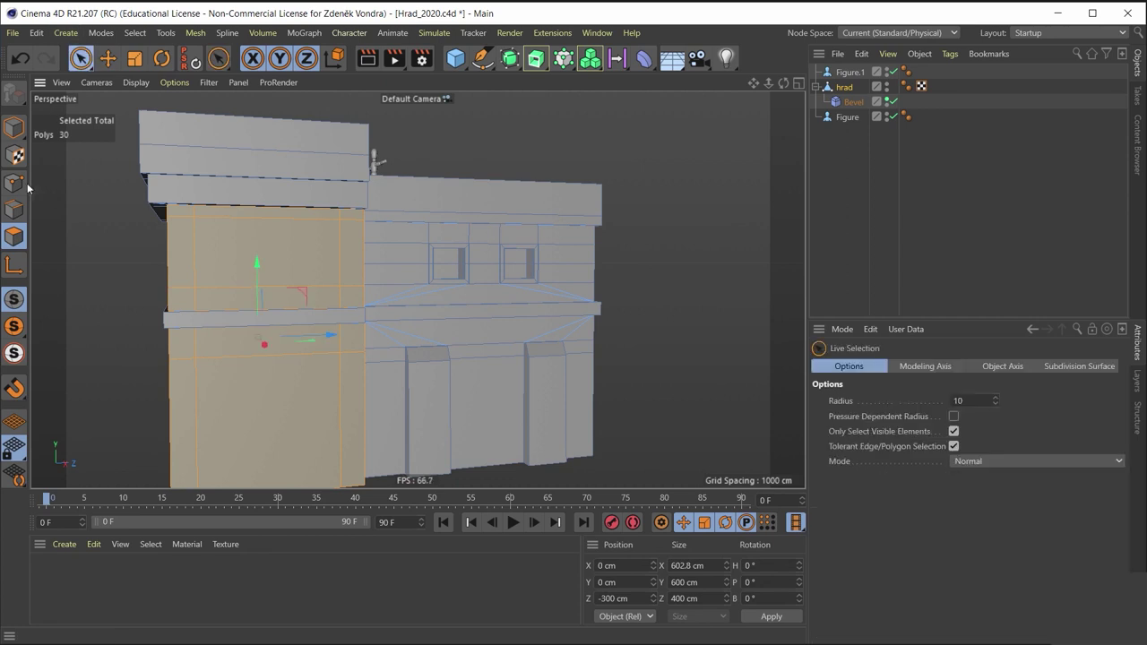
scroll(281, 224, "up", 1)
scroll(239, 228, "up", 2)
scroll(239, 228, "up", 2)
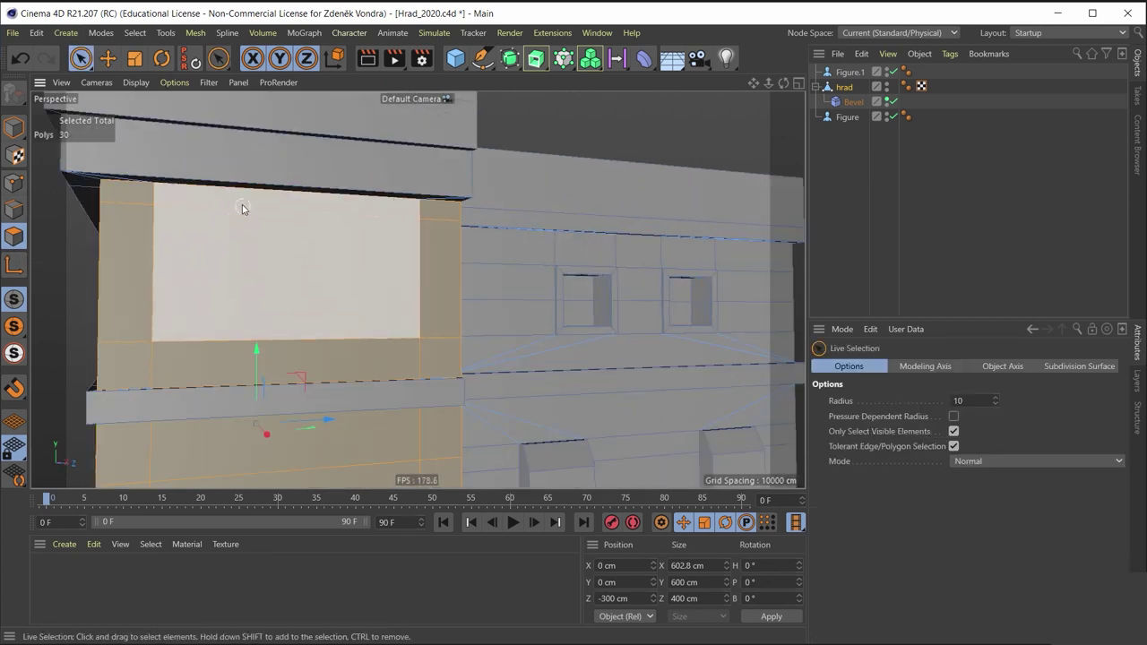
left_click(229, 347)
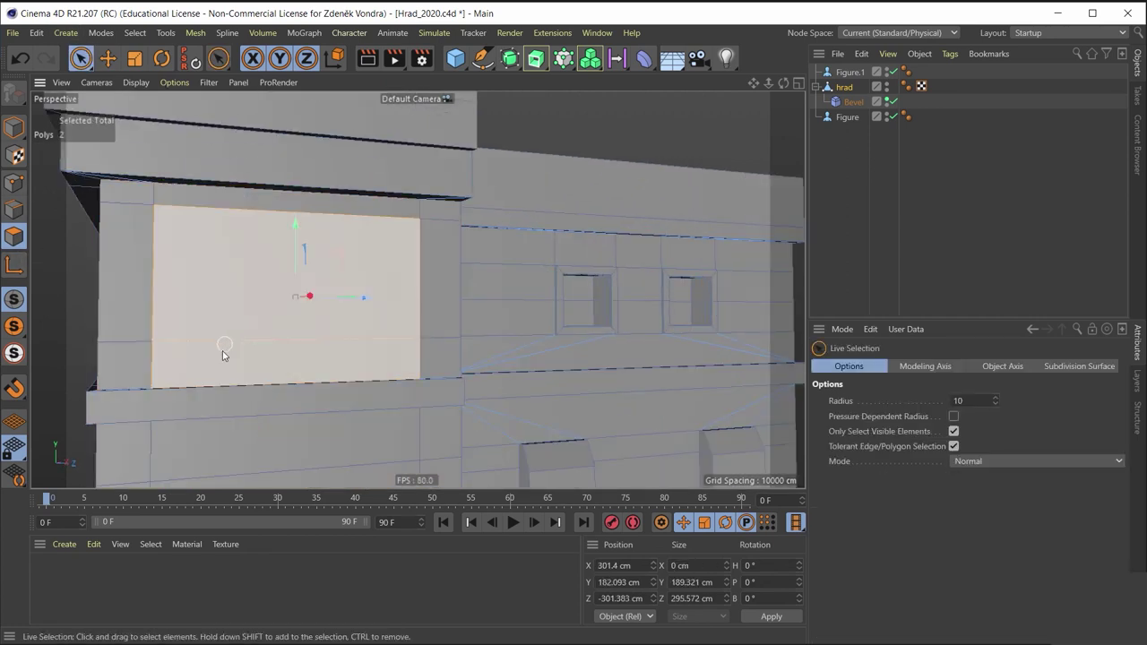
middle_click_drag(242, 335, 287, 130)
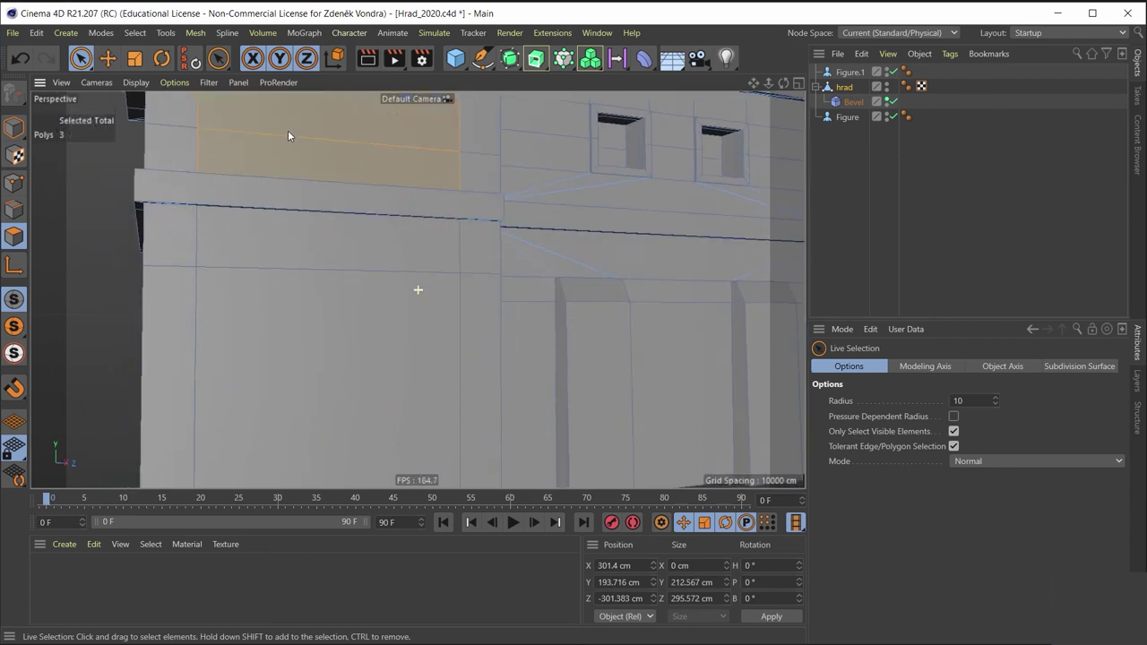
scroll(294, 283, "down", 2)
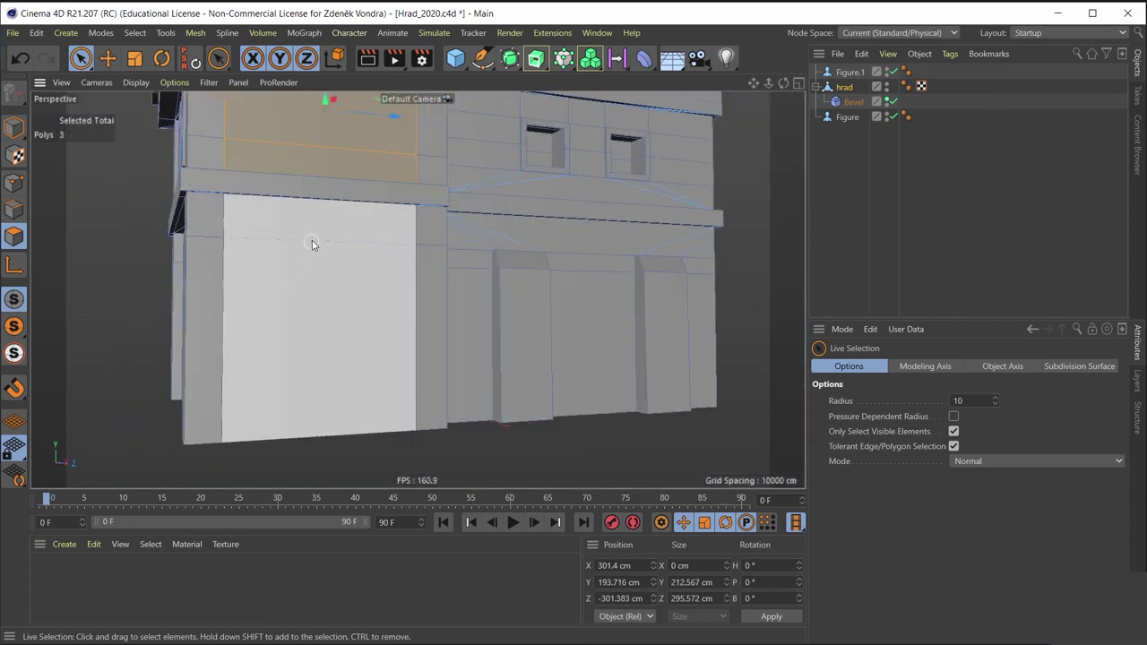
left_click(312, 240, "shift")
Step: Add another lower wall face and paint over the middle and top wall strips
scroll(305, 274, "down", 3)
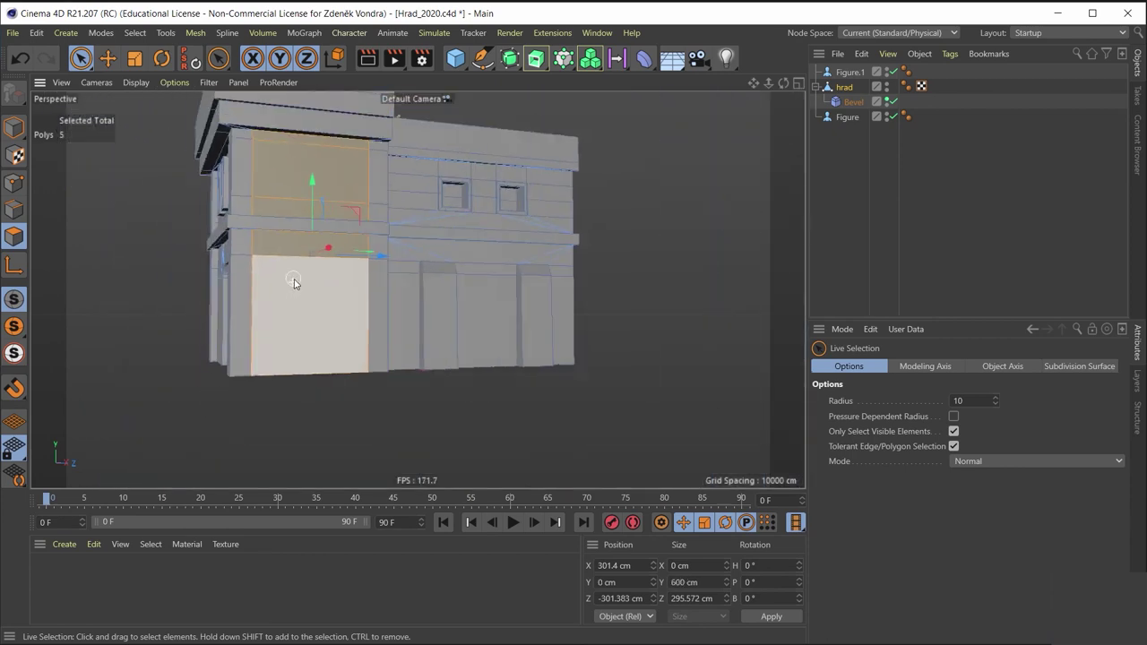
left_click_drag(297, 277, 471, 269, "alt")
scroll(472, 269, "up", 3)
scroll(377, 318, "up", 2)
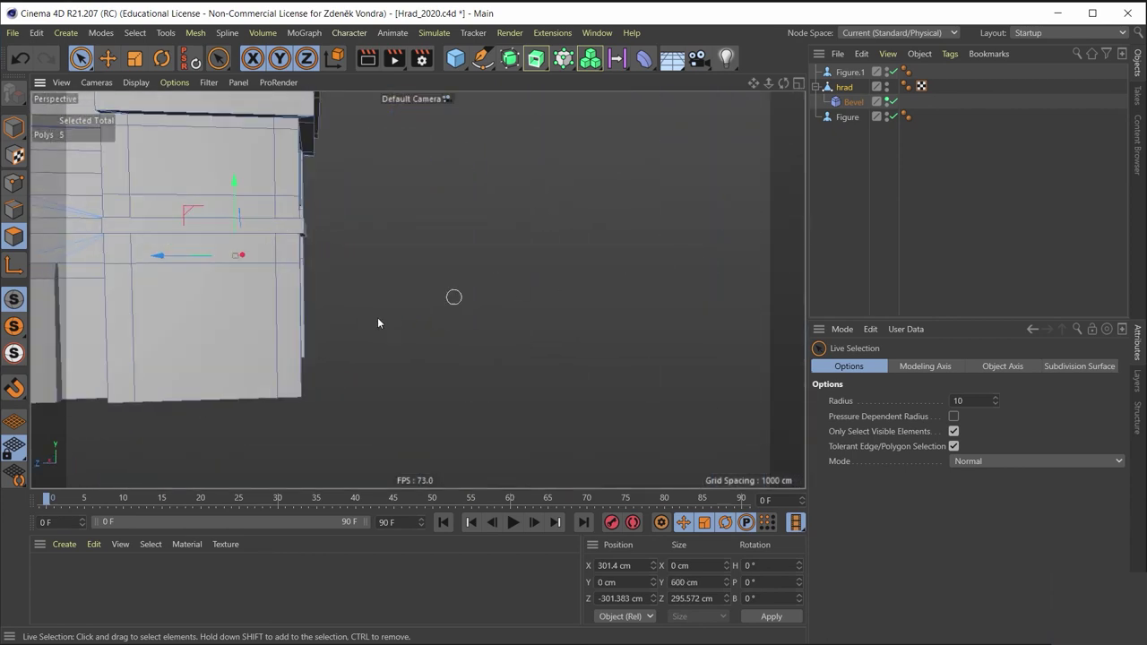
left_click(259, 278, "shift")
left_click_drag(260, 264, 249, 125, "shift")
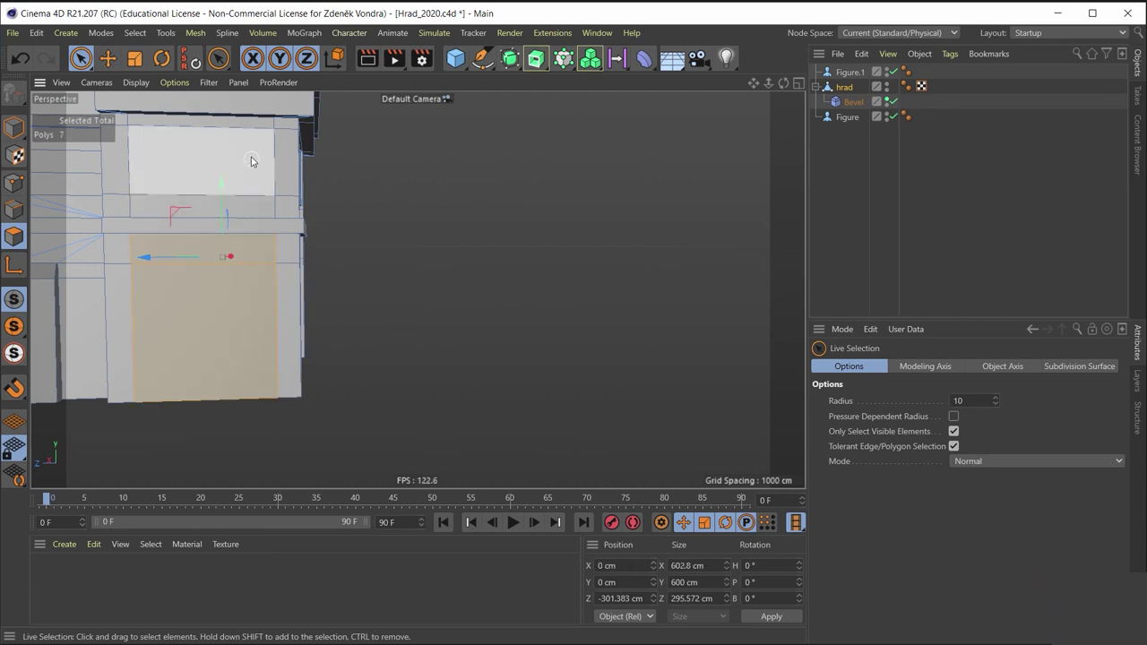
mouse_move(240, 204)
left_mouse_down("alt")
mouse_move(250, 108)
mouse_move(270, 163)
mouse_move(230, 134)
mouse_move(173, 333)
mouse_move(193, 347)
left_mouse_up("alt")
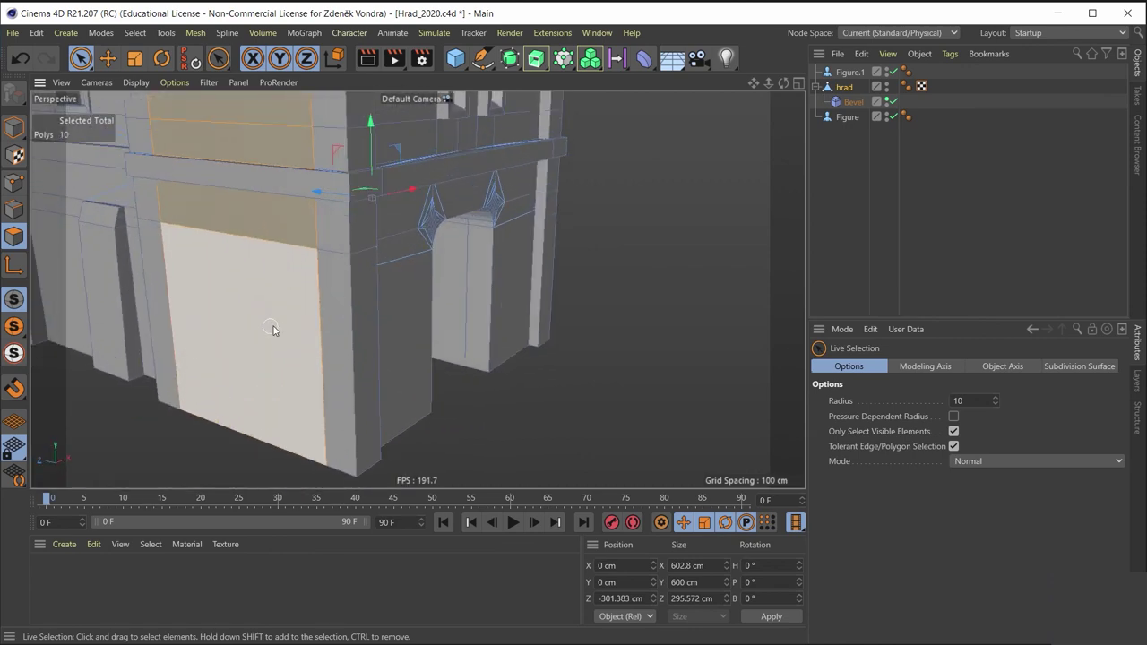
Step: Extrude the 10 selected tower wall panels inward to an offset of about -16.62 cm
right_click(271, 326)
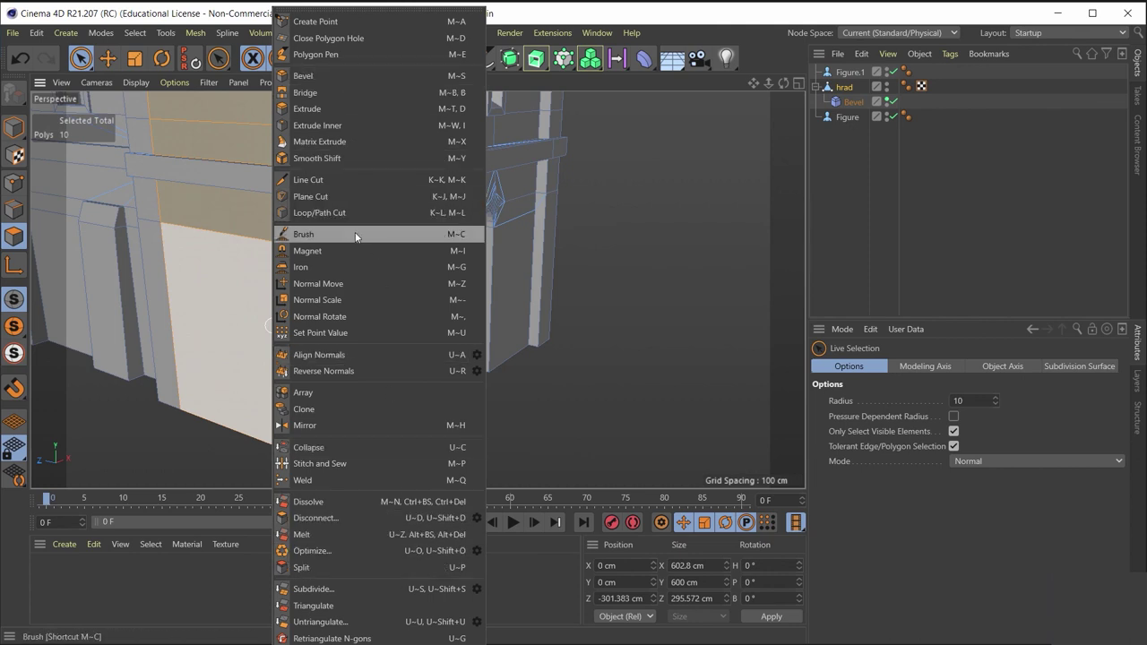
left_click(374, 111)
left_click_drag(265, 266, 224, 266)
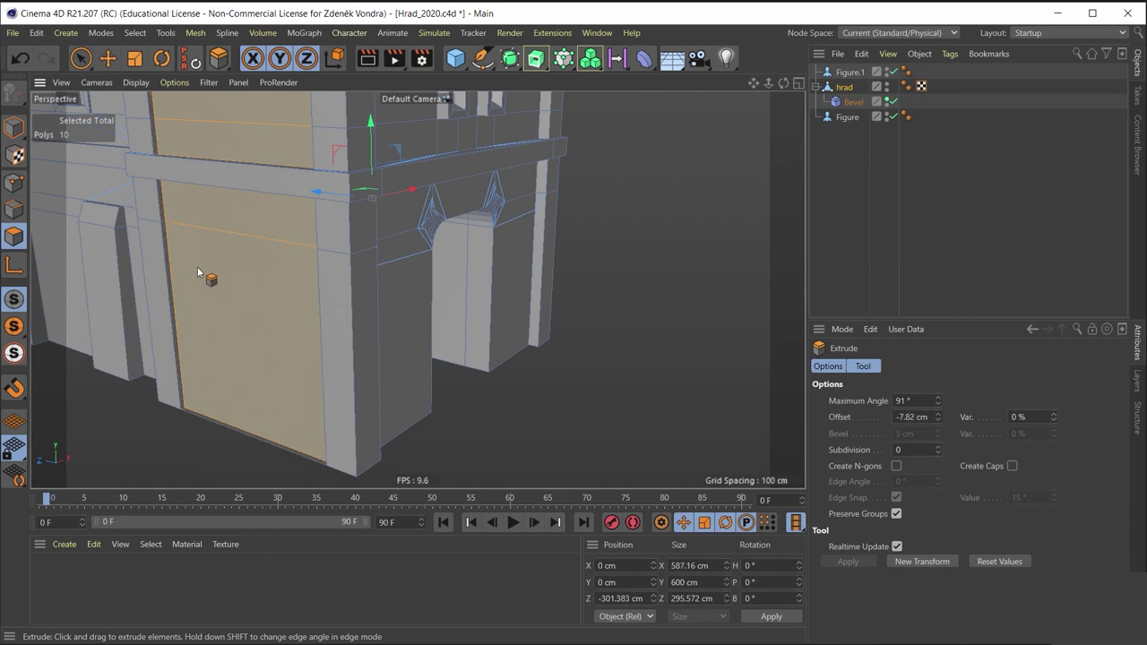
left_click_drag(151, 273, 144, 273)
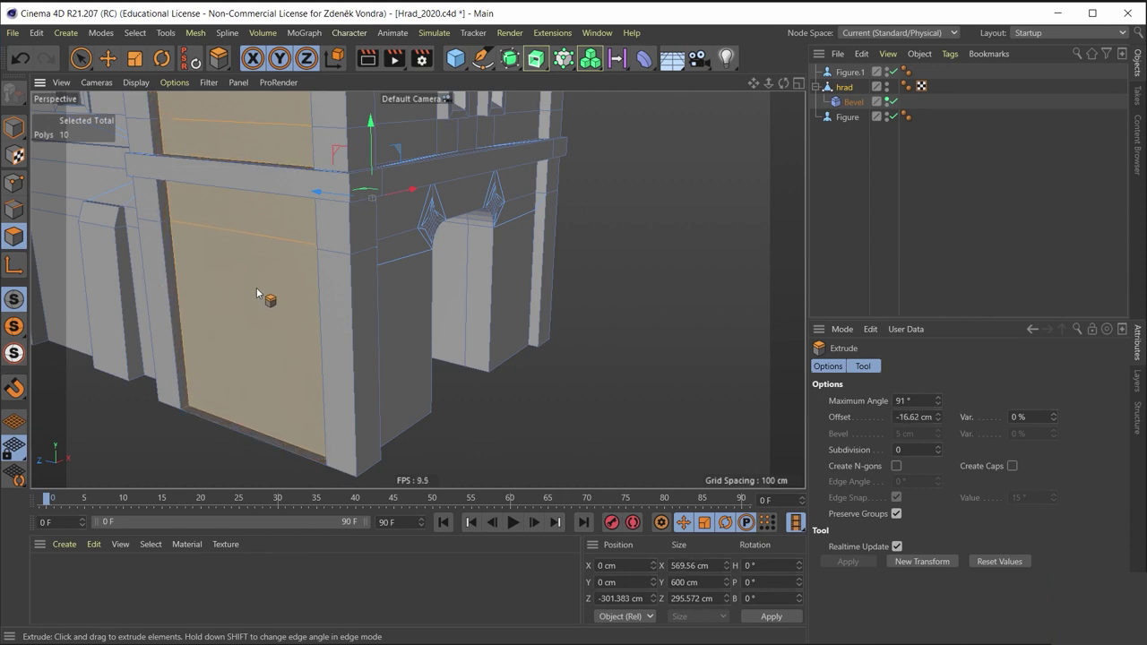
mouse_move(256, 287)
left_mouse_down("alt")
mouse_move(315, 140)
mouse_move(361, 152)
mouse_move(391, 308)
mouse_move(374, 404)
mouse_move(296, 368)
mouse_move(243, 131)
mouse_move(248, 271)
mouse_move(287, 394)
mouse_move(238, 348)
left_mouse_up("alt")
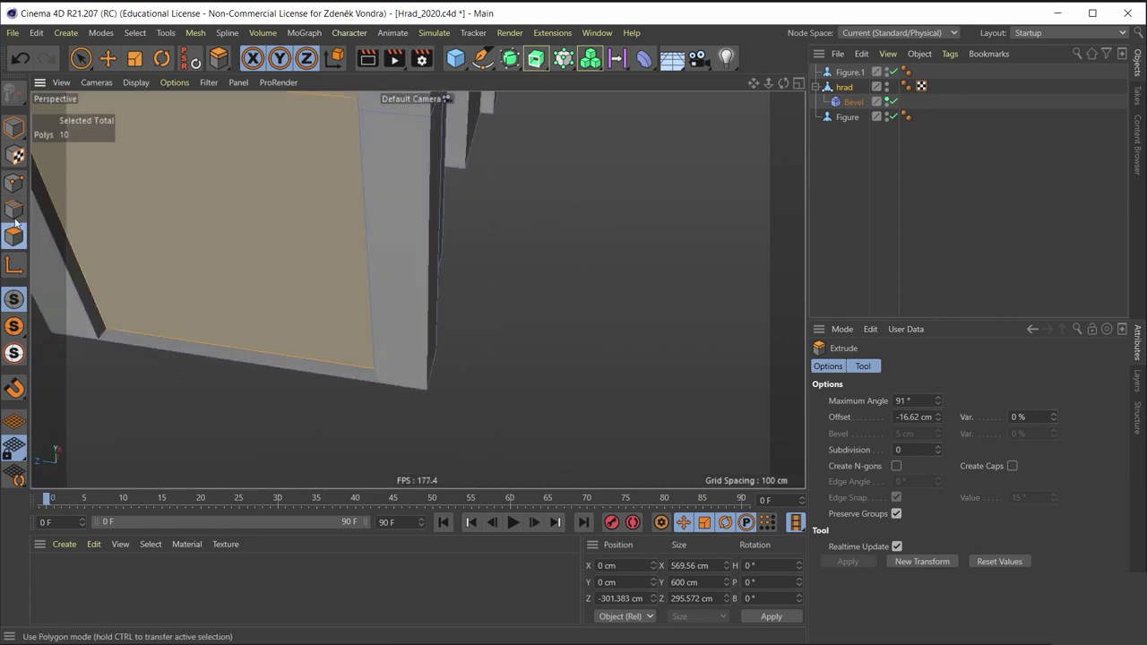
Step: With Live Selection, pick and release the bottom bevel strip to inspect it up close
left_click(87, 65)
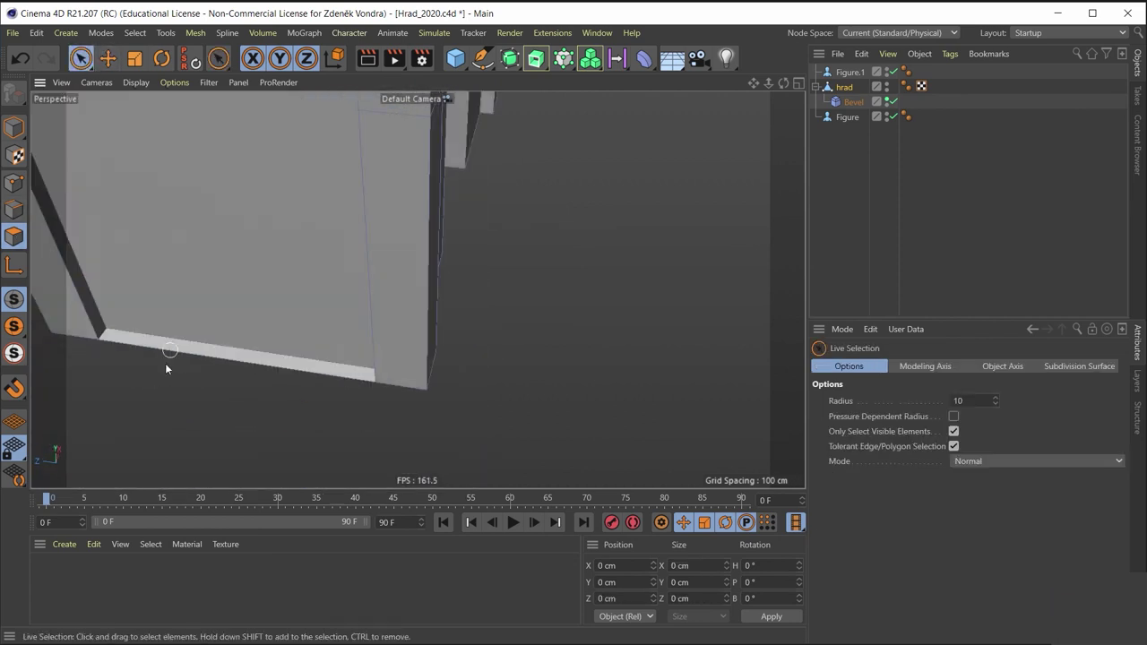
left_click(178, 358)
left_click(430, 401)
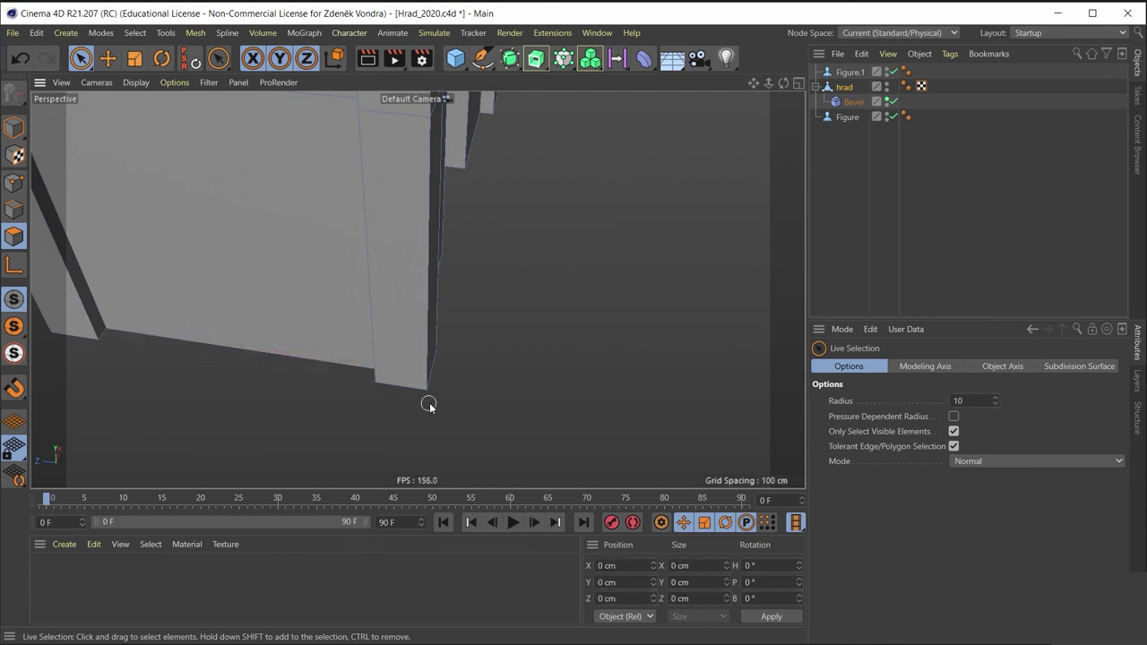
scroll(330, 261, "down", 3)
scroll(408, 196, "down", 3)
scroll(364, 172, "down", 3)
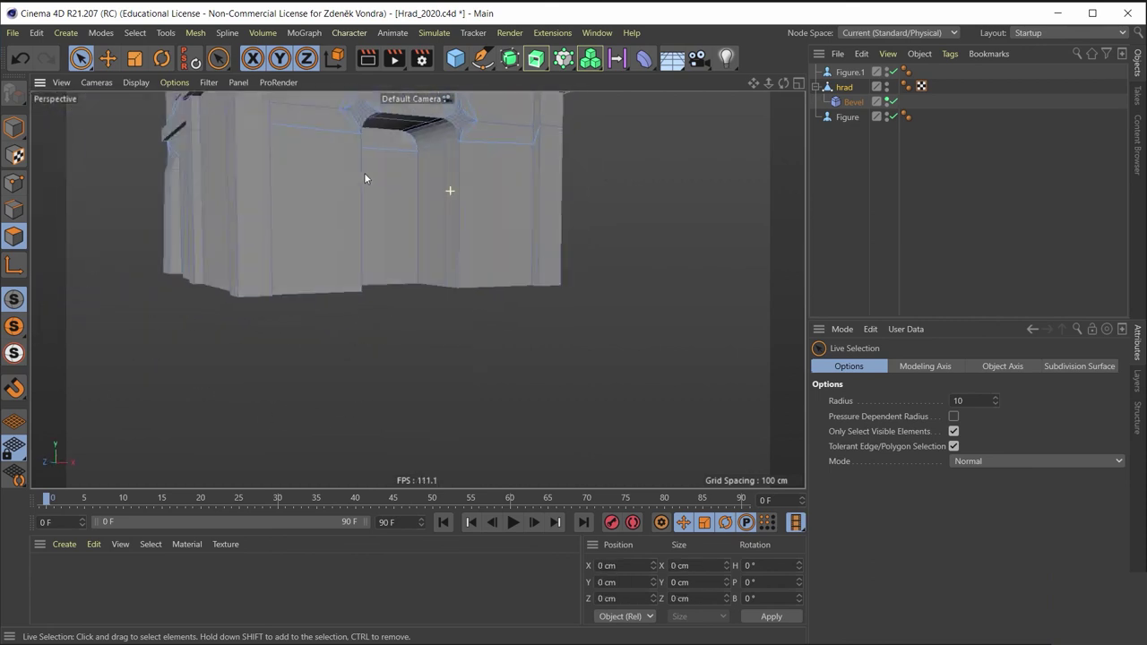
scroll(349, 336, "down", 3)
scroll(349, 336, "up", 3)
scroll(295, 340, "up", 3)
scroll(356, 346, "up", 2)
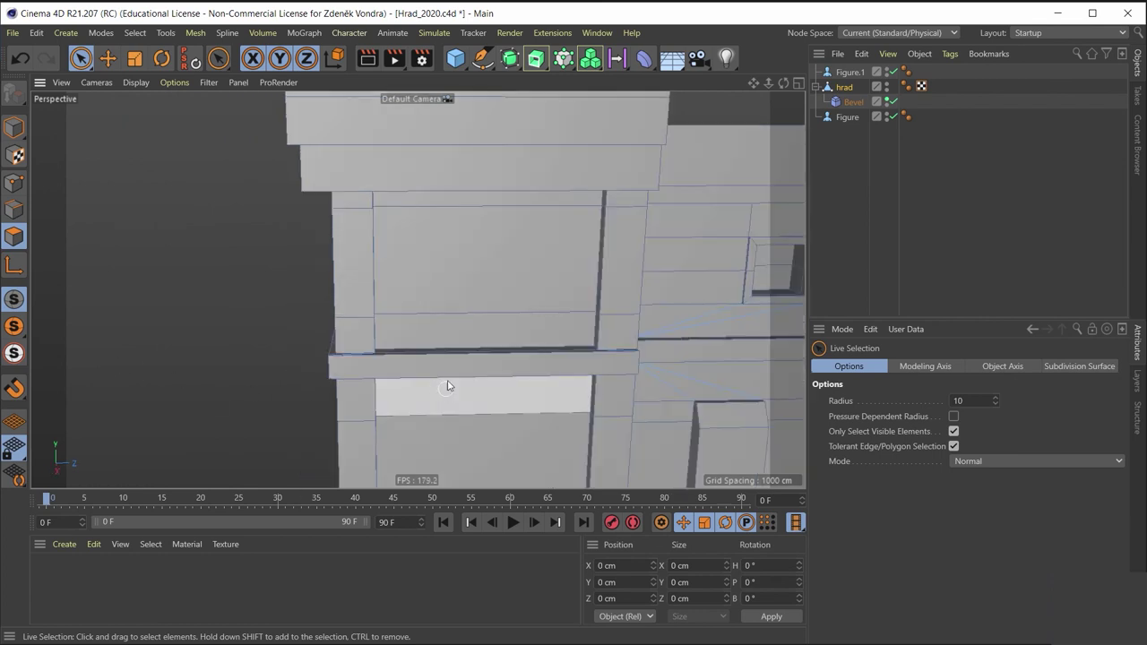
scroll(365, 294, "up", 2)
scroll(365, 294, "up", 3)
scroll(402, 427, "up", 2)
Step: Check a second bevel strip face, then view two facades from a corner
left_click(348, 315)
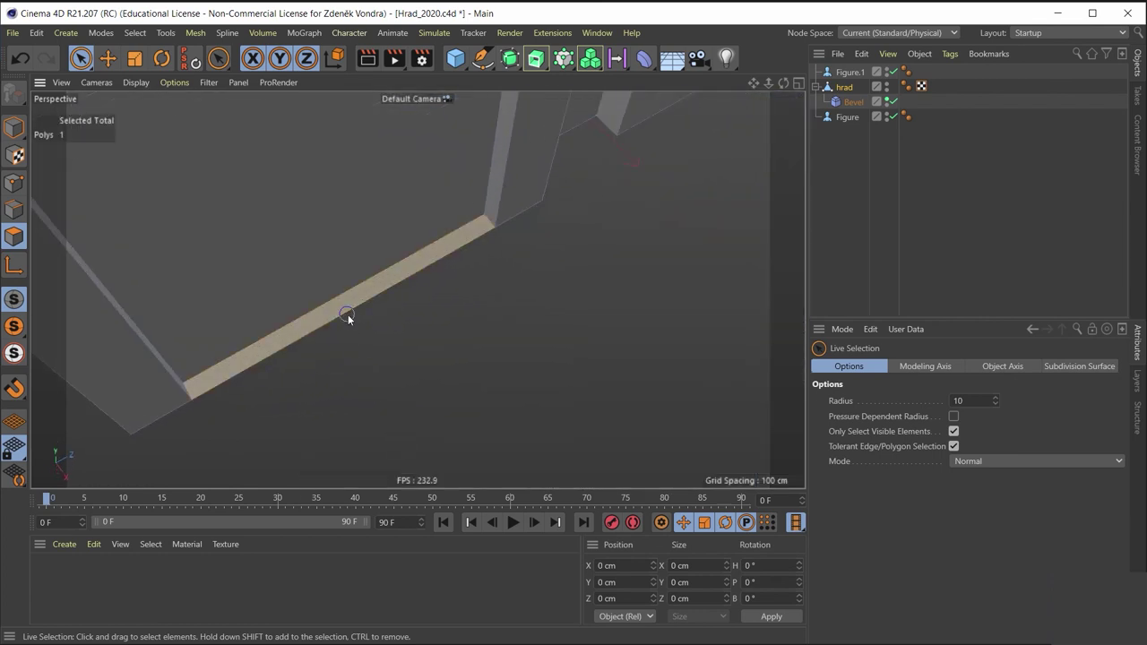
left_click(438, 370)
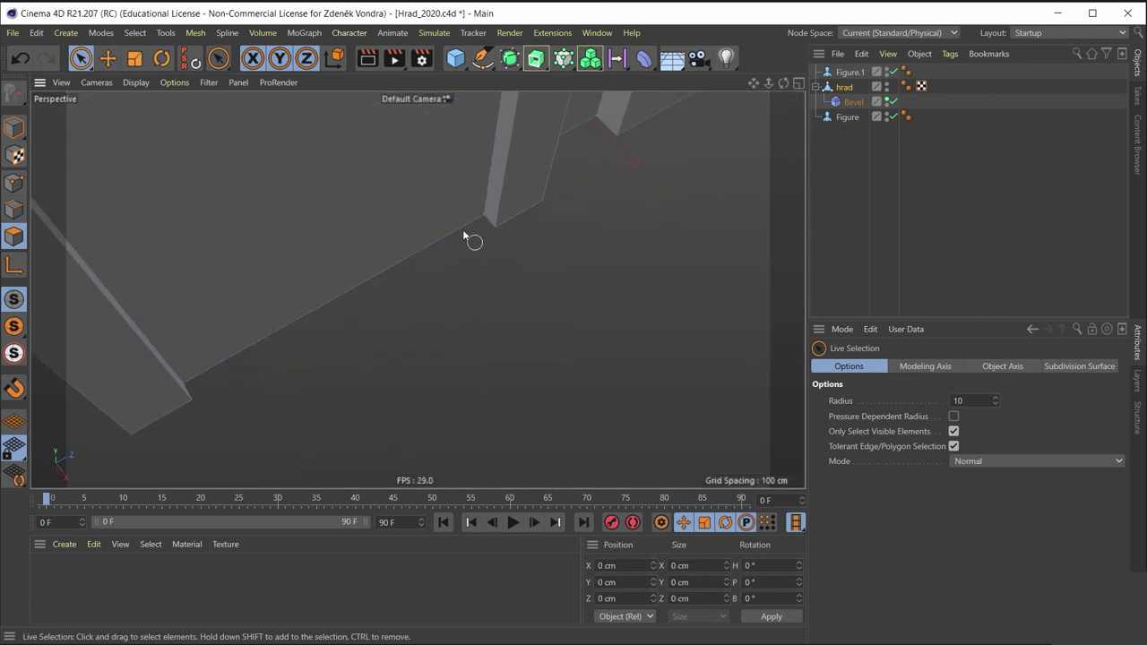
scroll(463, 235, "down", 3)
scroll(424, 166, "down", 2)
scroll(402, 140, "down", 3)
scroll(417, 289, "up", 2)
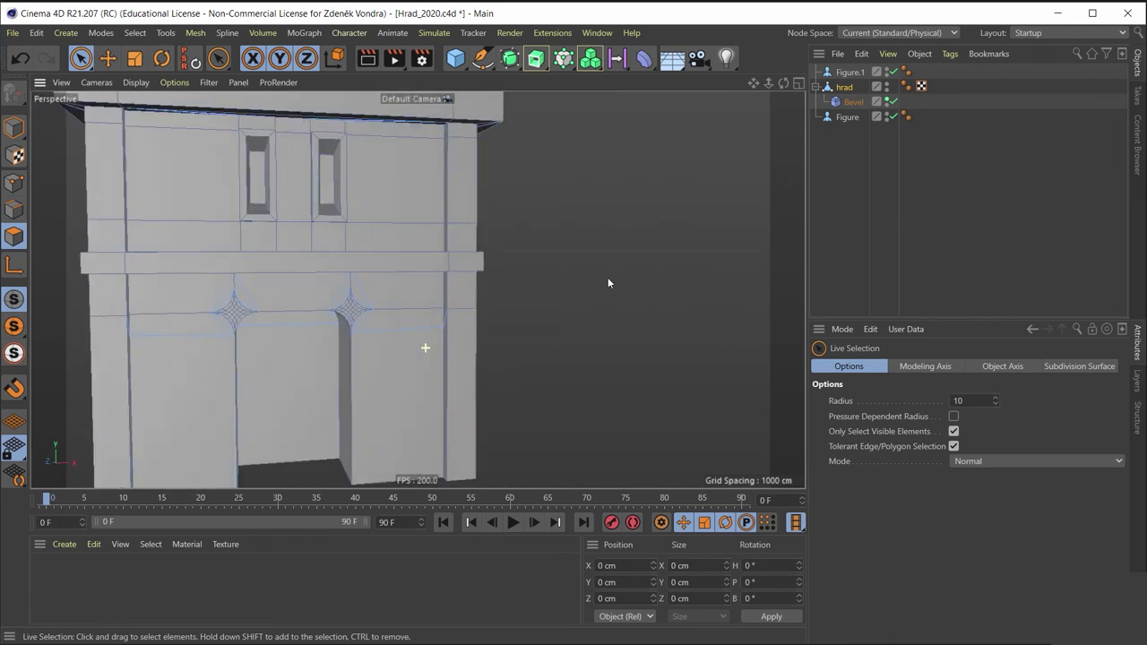
scroll(538, 269, "down", 3)
left_click_drag(460, 258, 558, 263, "alt")
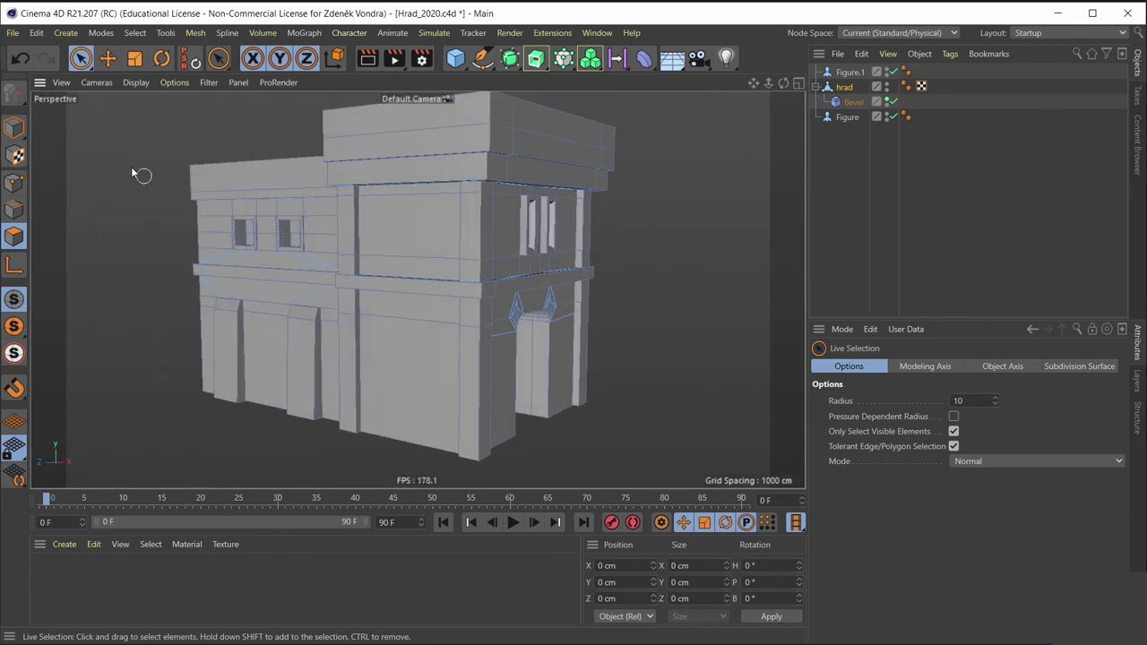
Step: Return to Model mode and orbit around the whole castle 'hrad' from corner and frontal angles
left_click(16, 129)
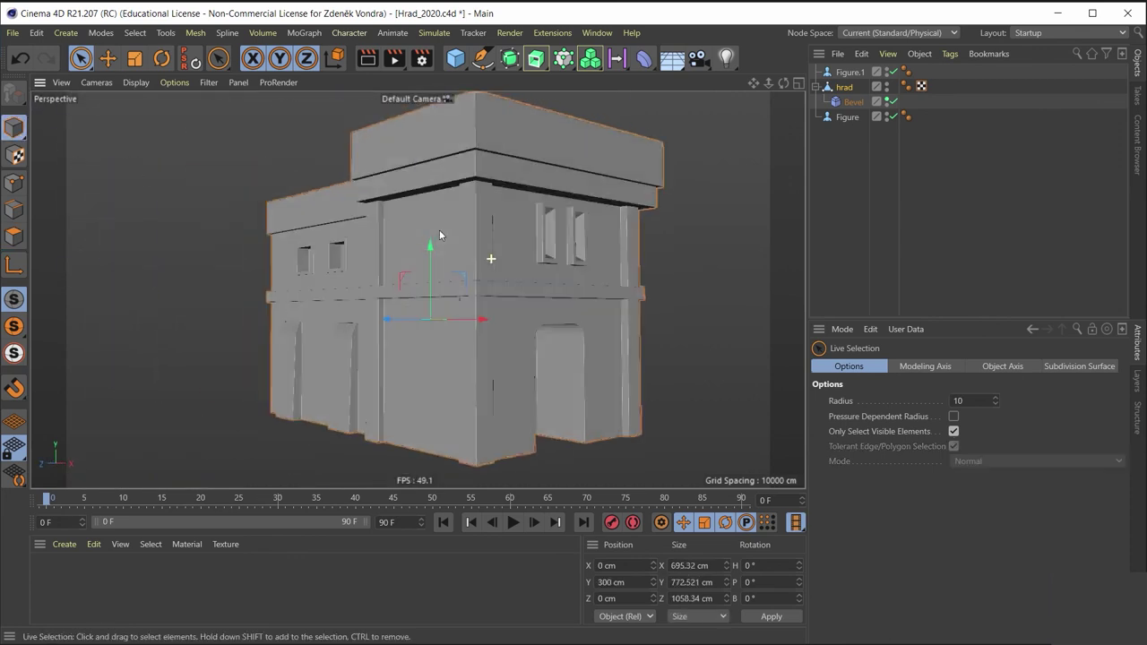
scroll(490, 181, "up", 3)
scroll(574, 188, "up", 3)
scroll(607, 195, "down", 2)
scroll(638, 183, "down", 4)
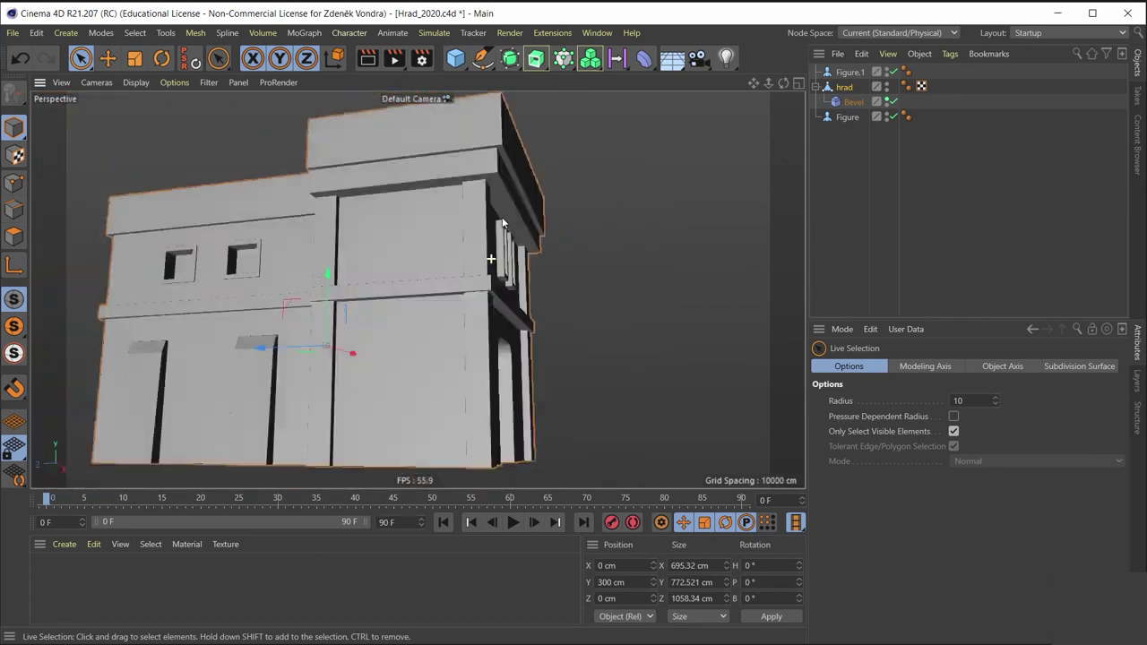
left_click_drag(639, 183, 412, 236, "alt")
scroll(412, 236, "up", 2)
mouse_move(465, 273)
left_mouse_down("alt")
mouse_move(474, 230)
mouse_move(510, 201)
mouse_move(325, 246)
mouse_move(254, 246)
mouse_move(454, 254)
mouse_move(390, 212)
left_mouse_up("alt")
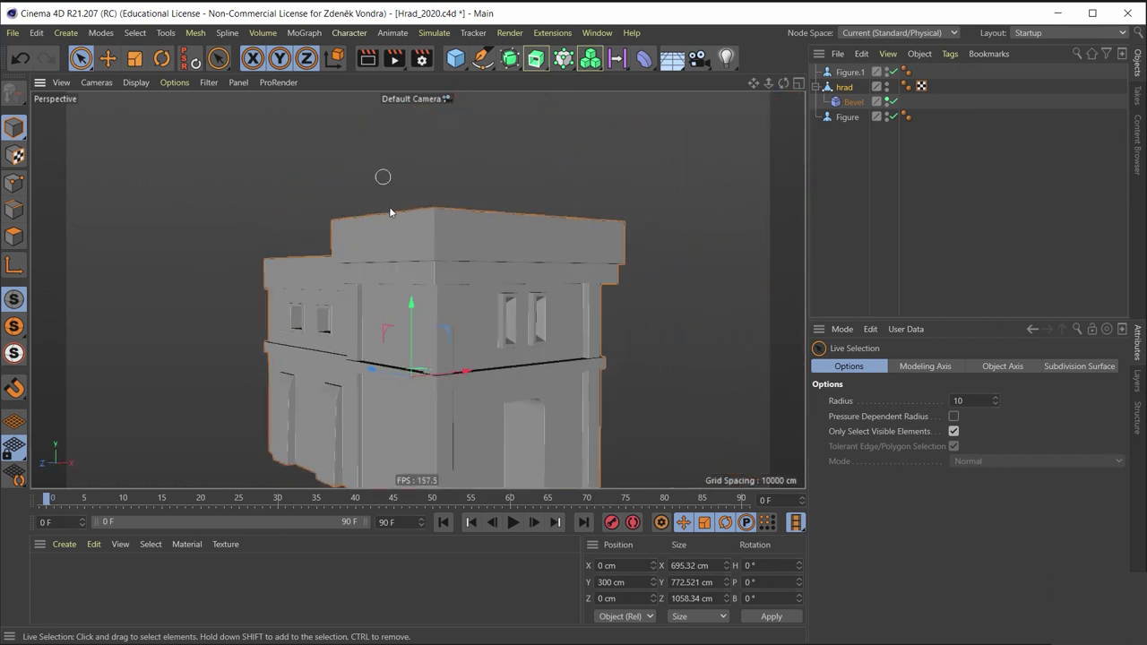